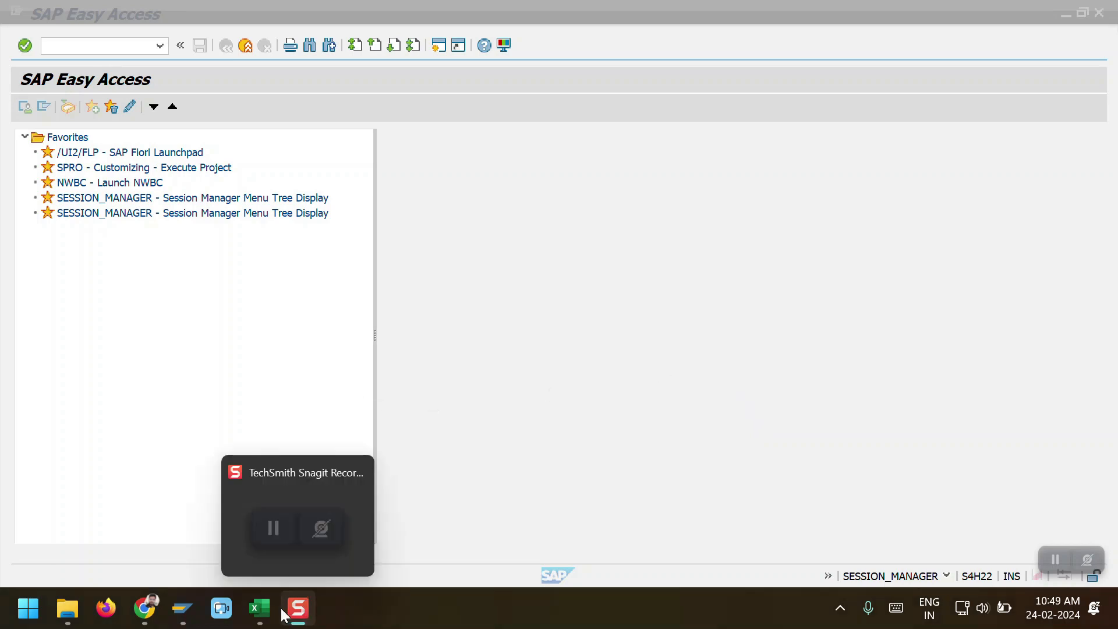
Step: Switch to the Excel workbook, enter "FG & Raw Materials" in cell D2 of Sheet2, and fit column D's width to it
mouse_move(266, 609)
left_click(307, 547)
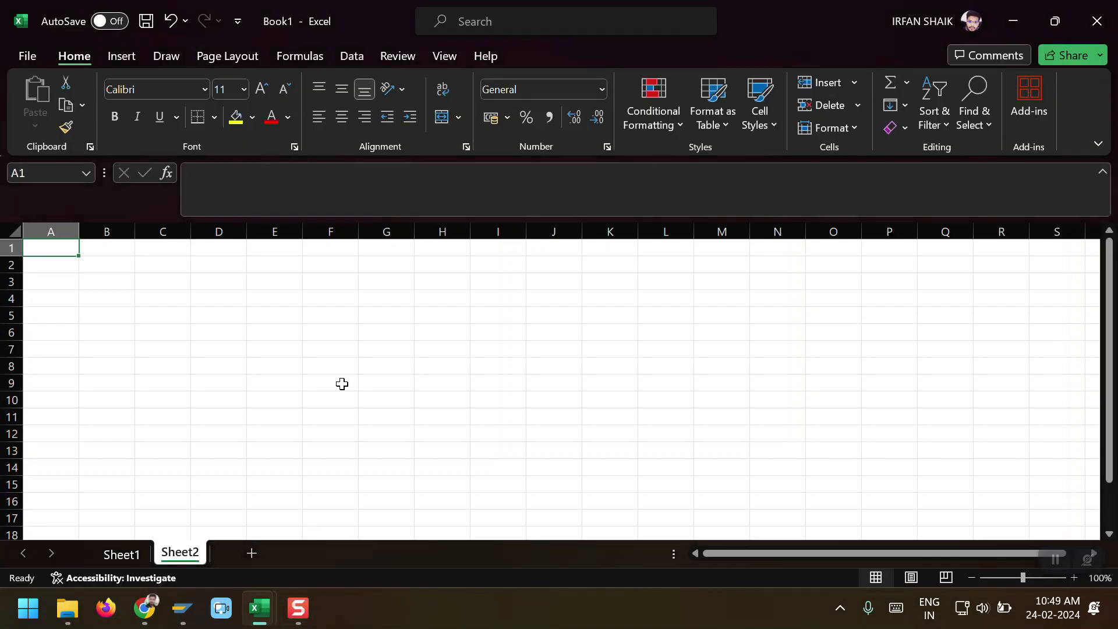
left_click(216, 270)
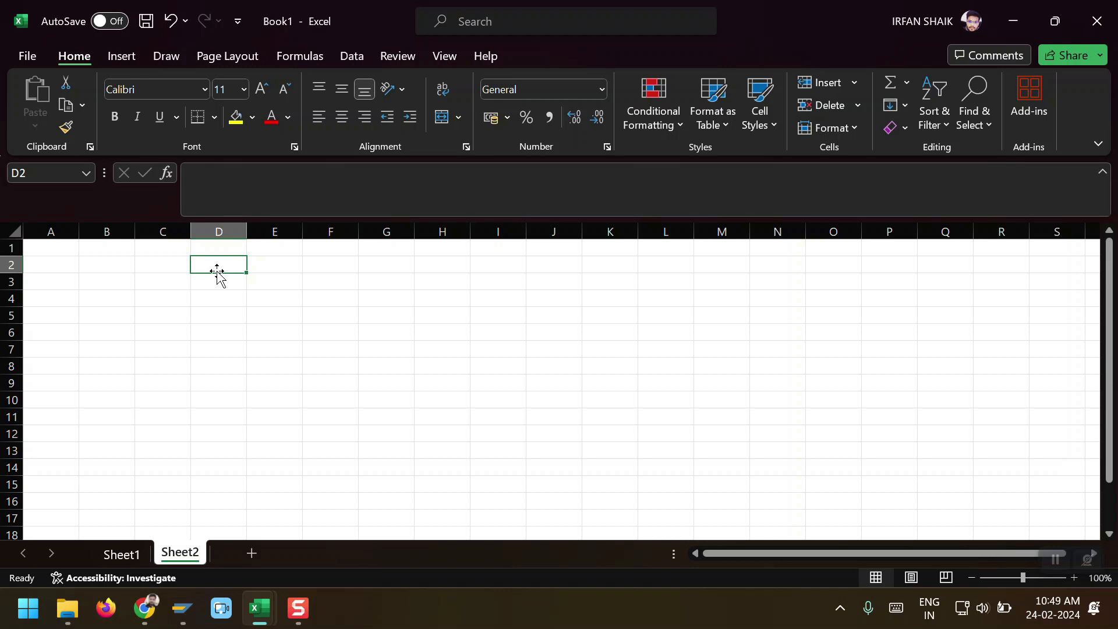
type("FG")
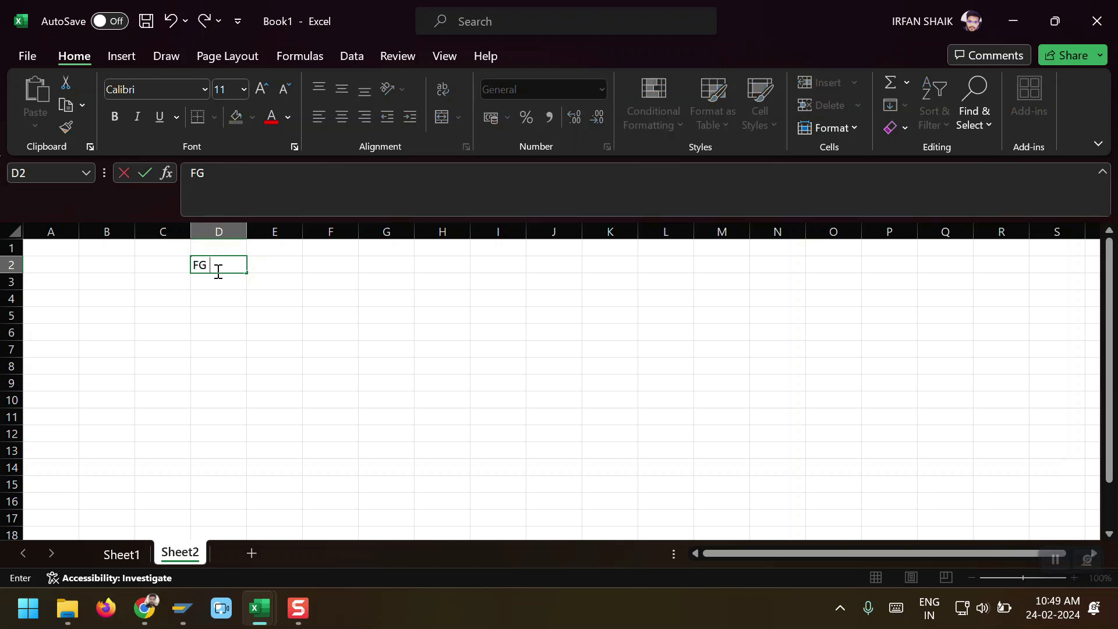
type(" & Raw Materials")
key("Return")
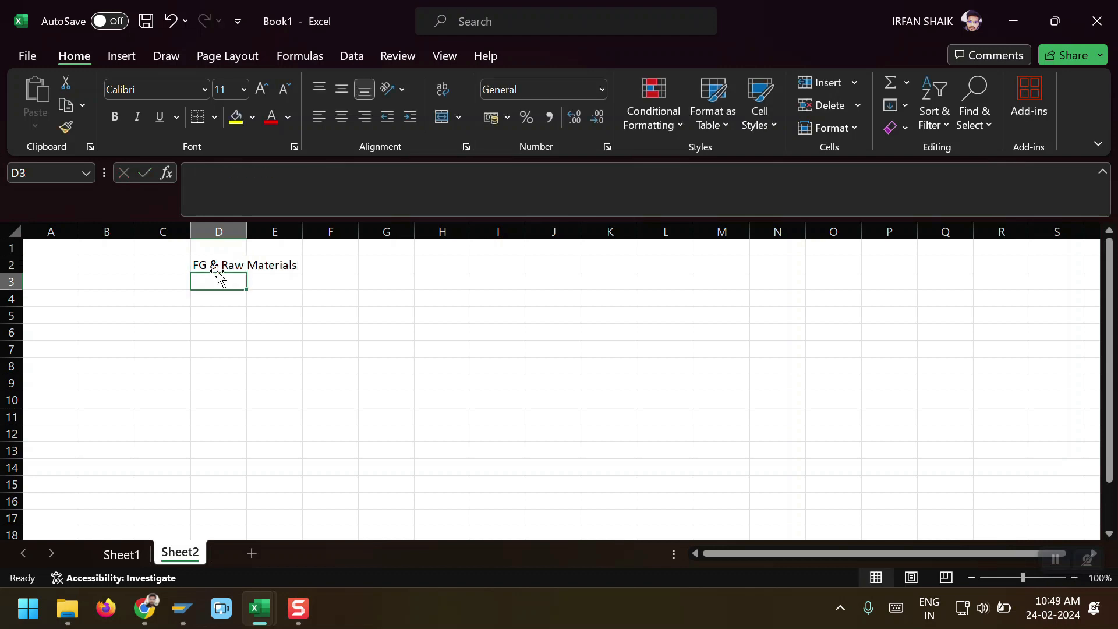
double_click(246, 231)
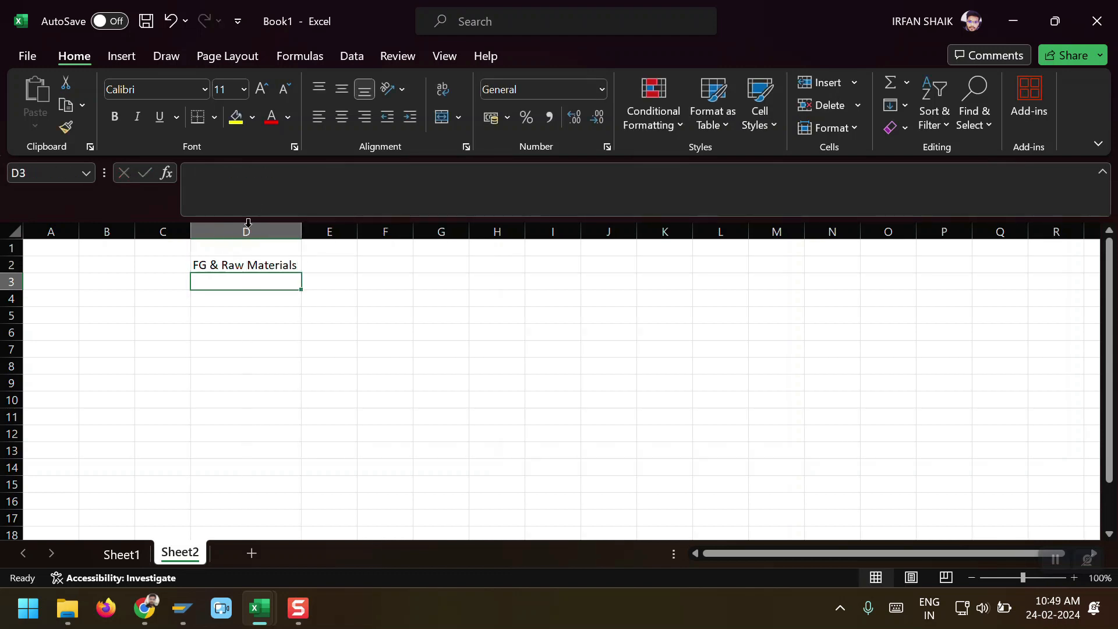
Step: Enter "CAR - BMW" in cell G2 and widen column G to fit the text
left_click(267, 263)
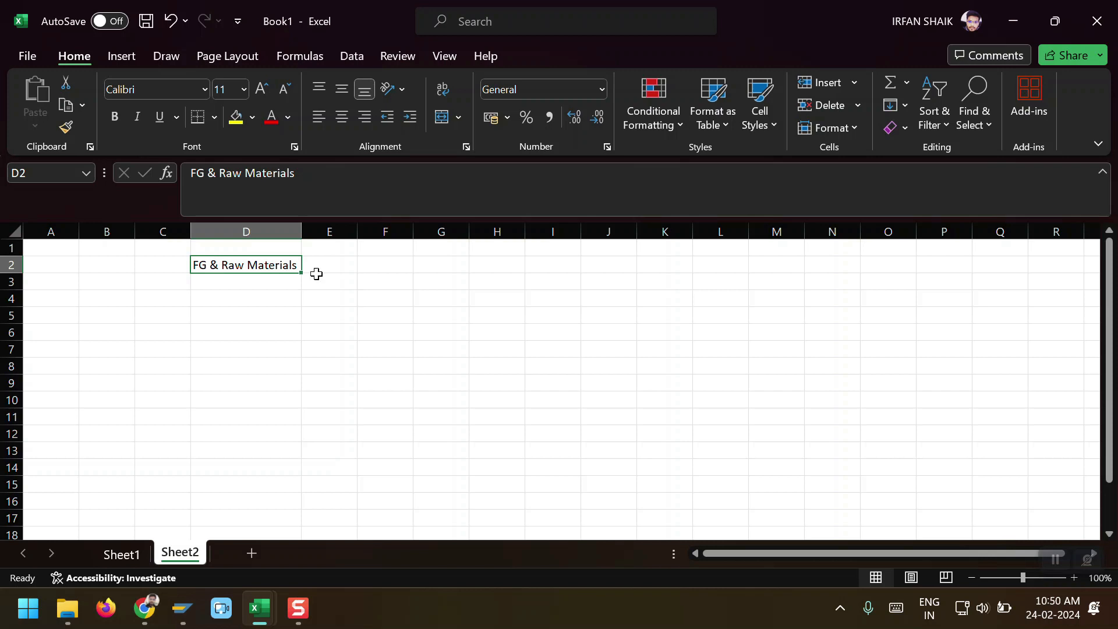
left_click(435, 270)
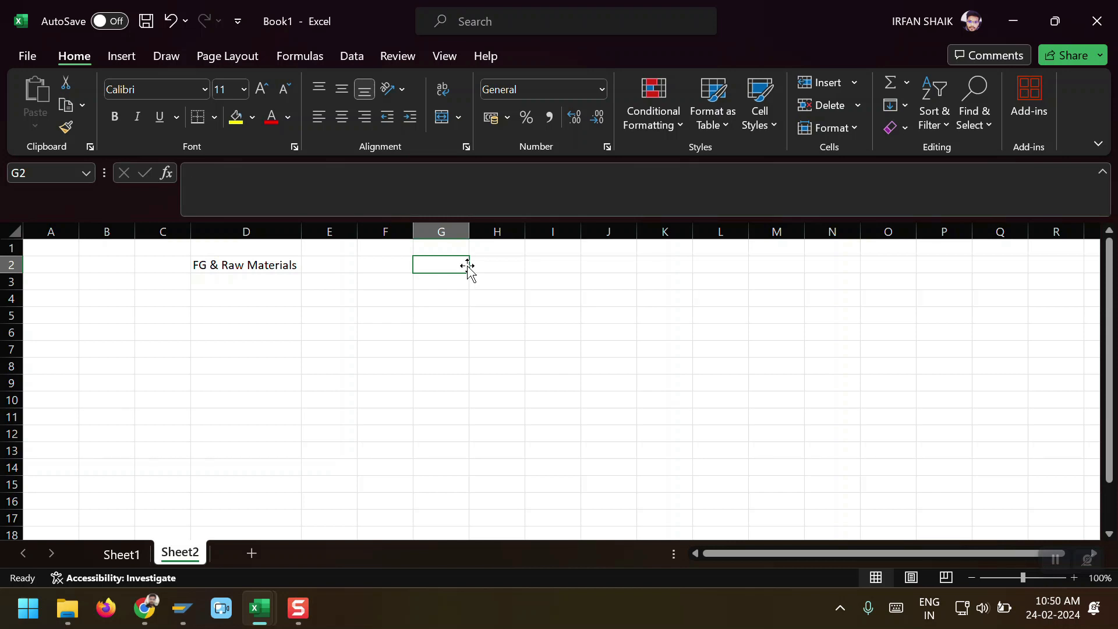
type("CAR - BMW")
key("Return")
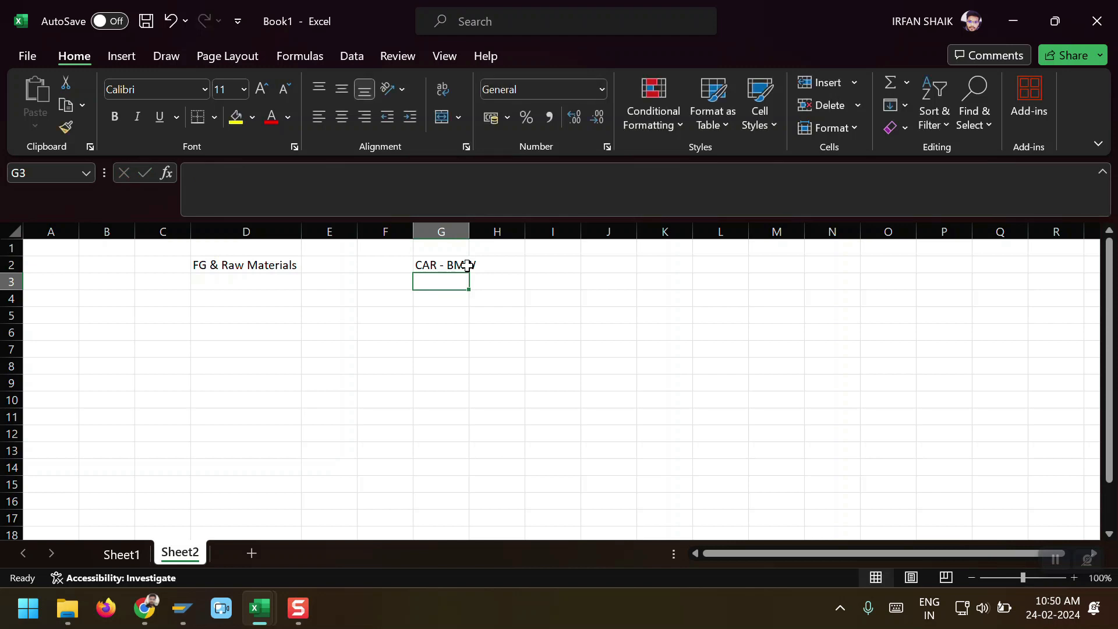
left_click_drag(470, 229, 481, 233)
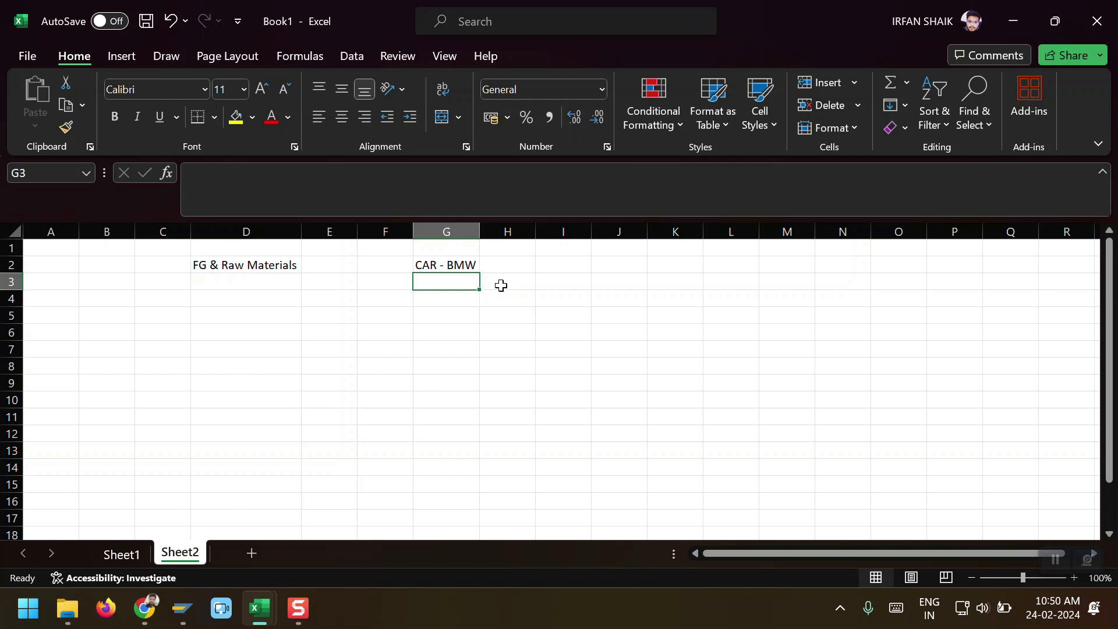
Step: List the car's parts "Car Body", "Car Engieen" and "Tyers" in cells G4 to G6
key("Return")
type("Ca")
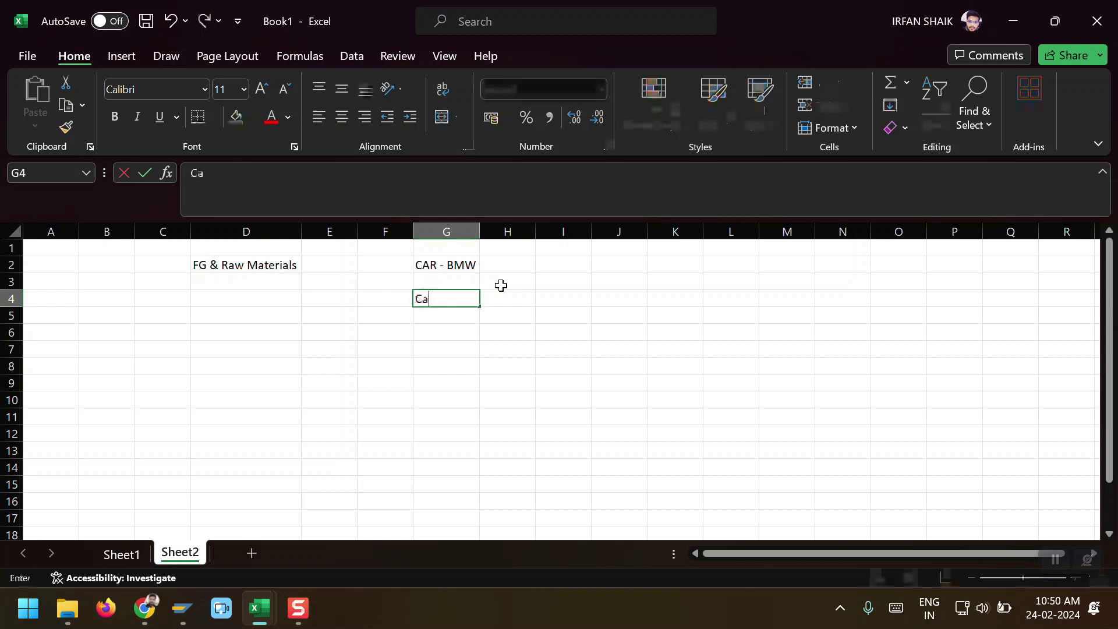
type("r Body")
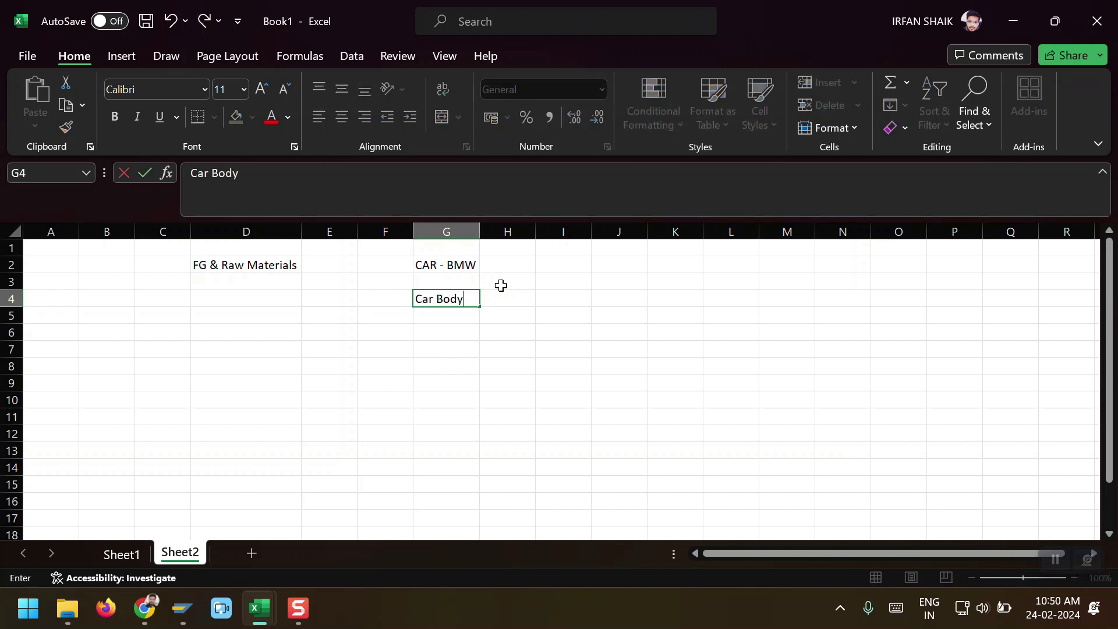
key("Return")
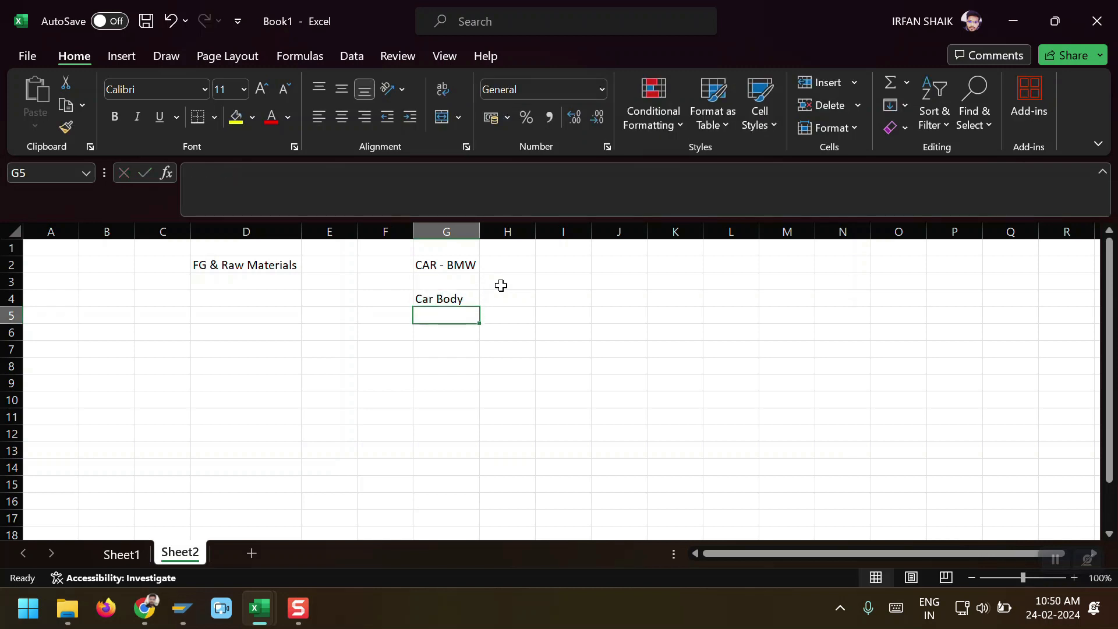
type("Car ")
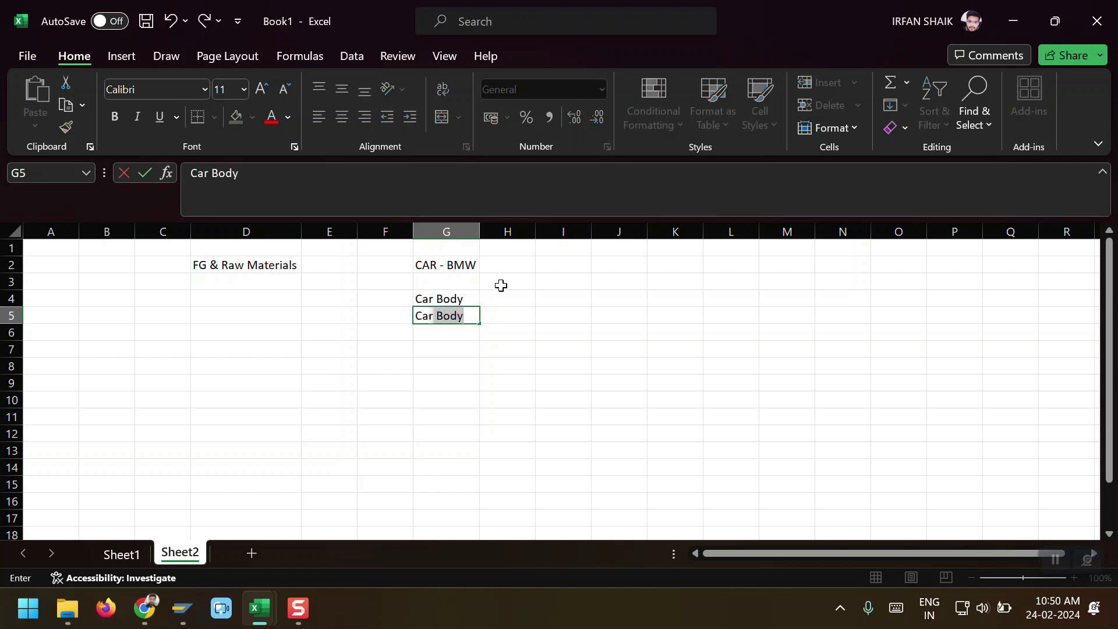
type("Engi")
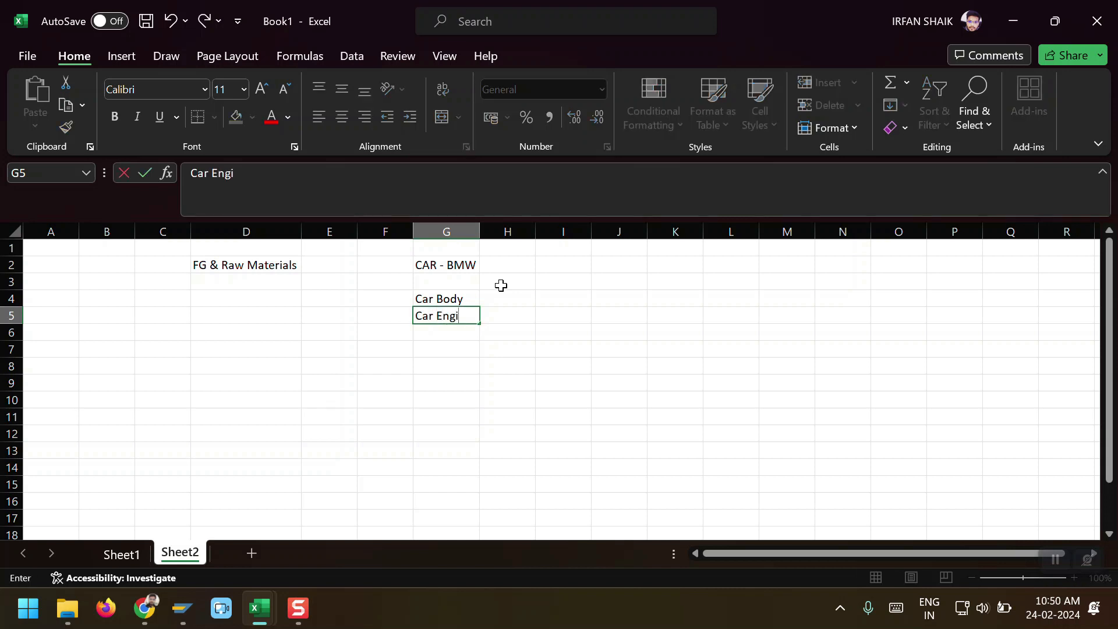
type("een")
key("Return")
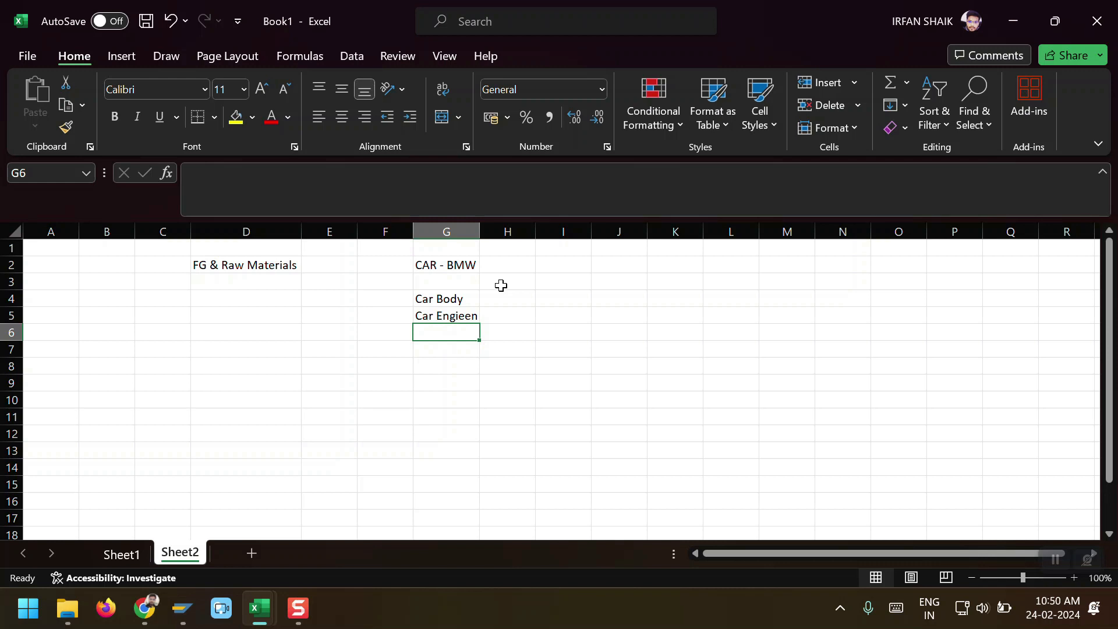
type("Tyer")
key("Return")
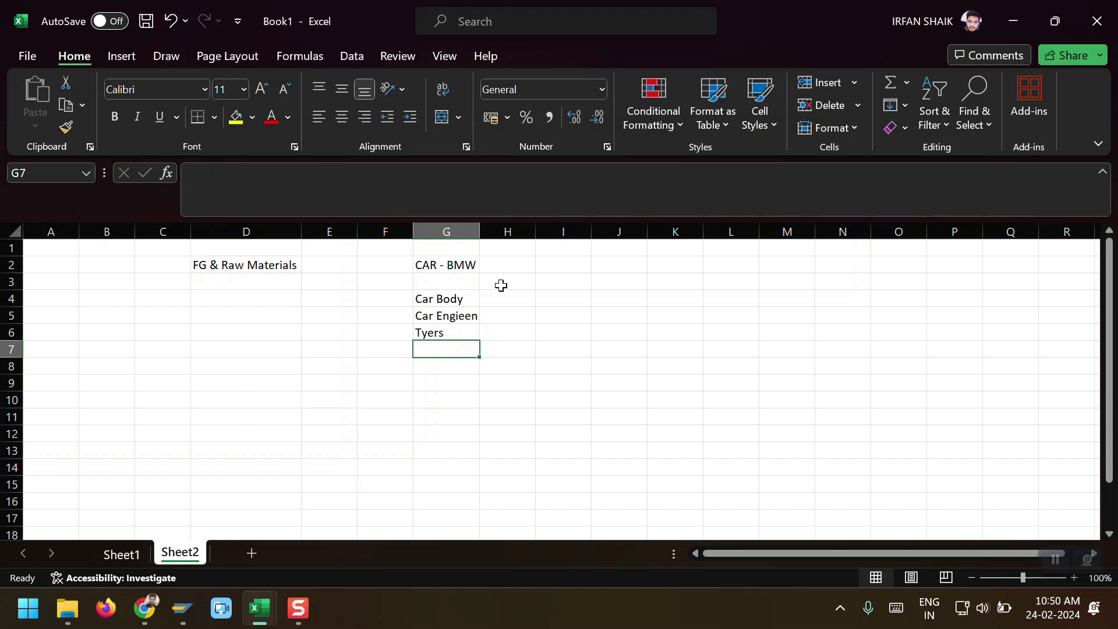
key("Up")
key("Up")
key("Up")
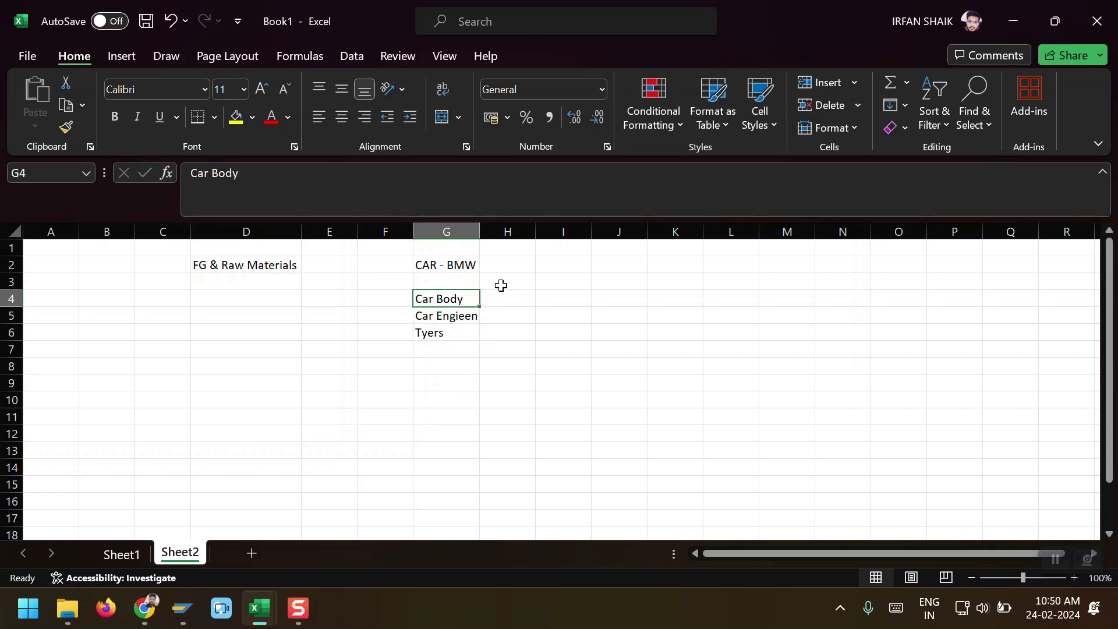
key("shift+Down")
key("shift+Down")
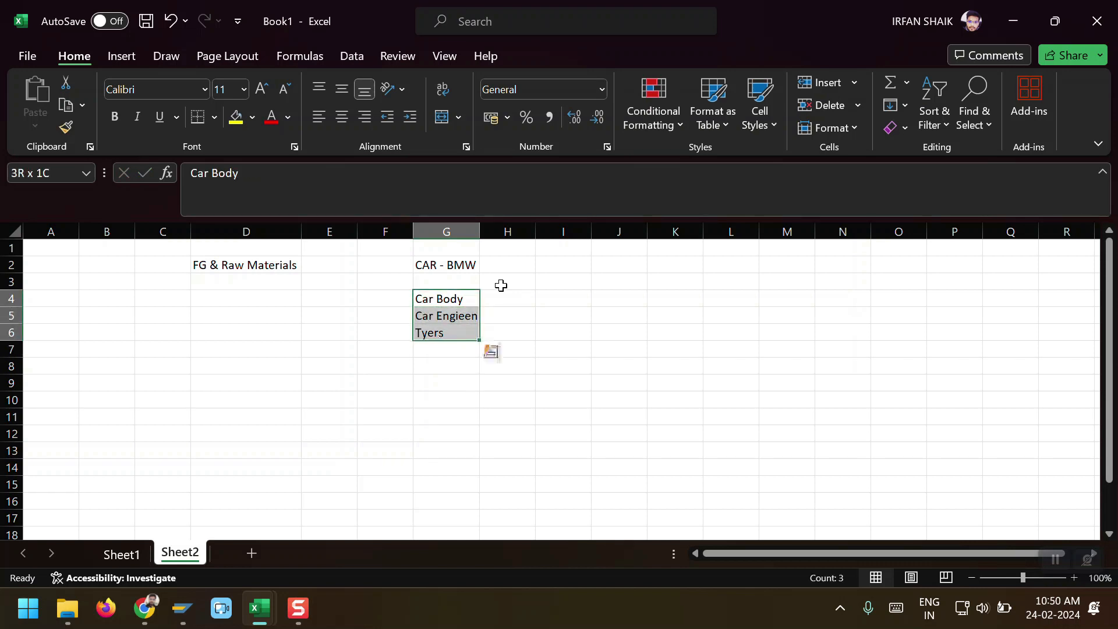
left_click_drag(511, 297, 527, 332)
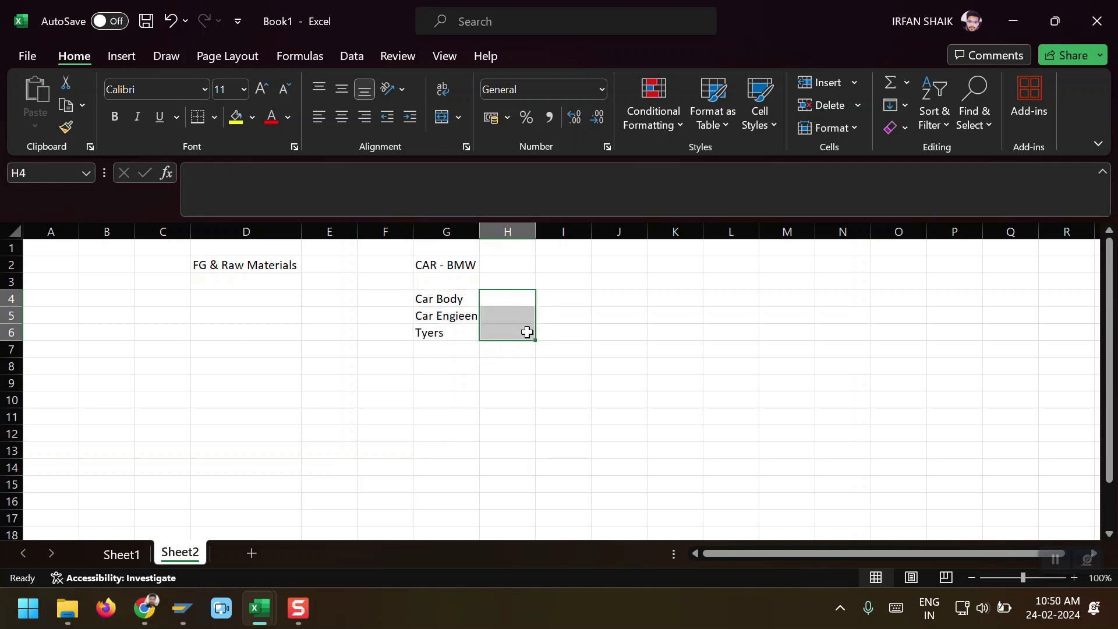
type("hmm")
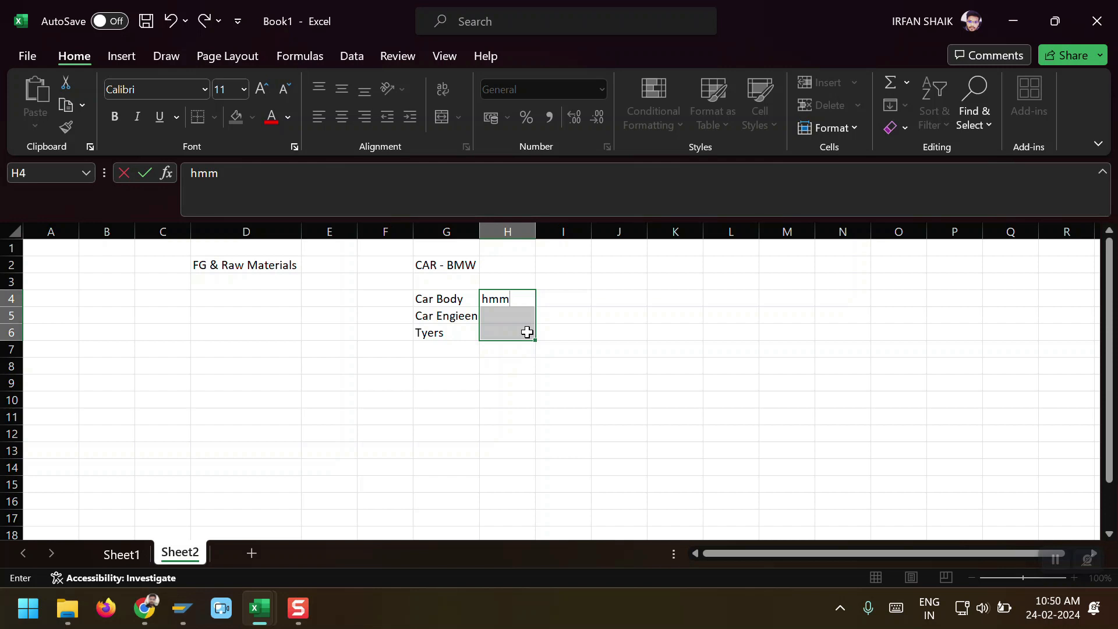
key("Return")
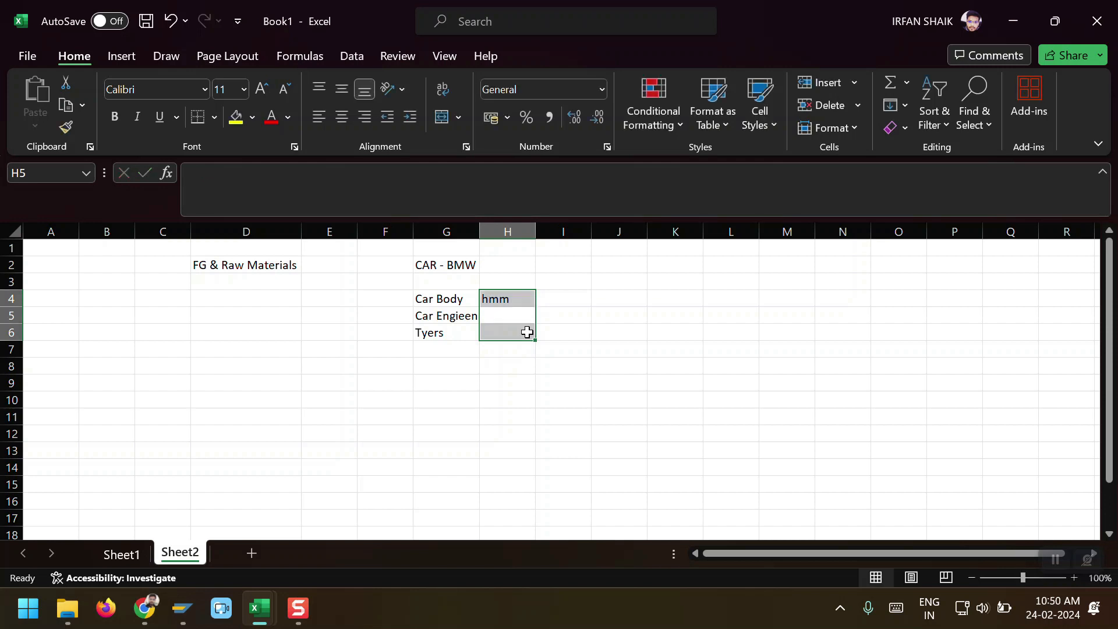
Step: Merge cells H4:H6 beside the parts list and enter "Raw Materials" in the merged cell
key("Right")
key("Left")
key("Up")
key("shift+Down")
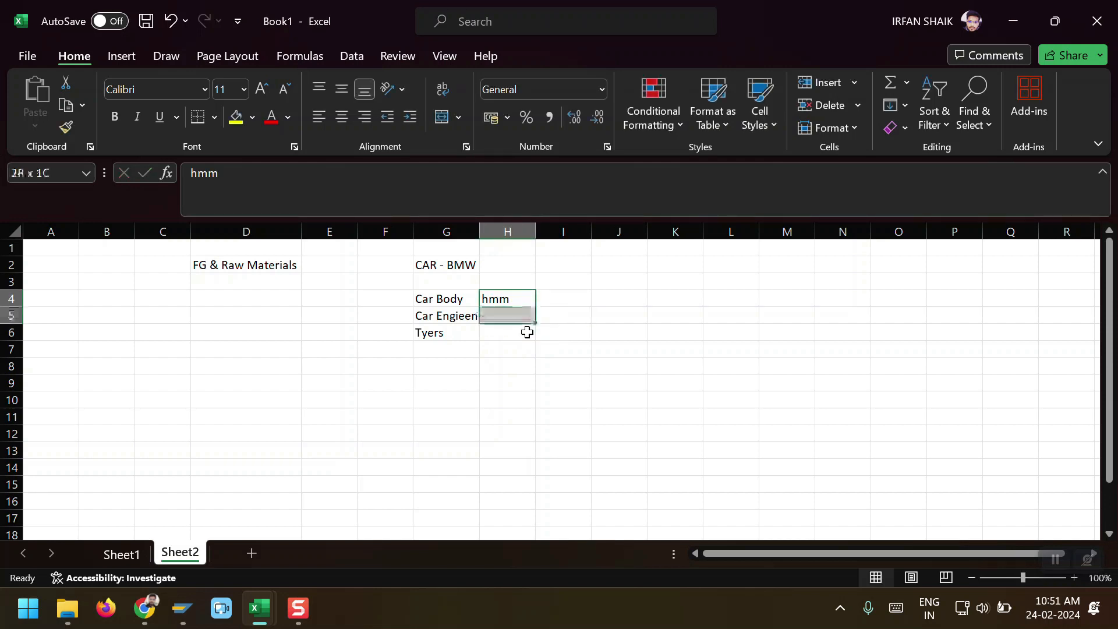
key("shift+Down")
key("alt")
key("h")
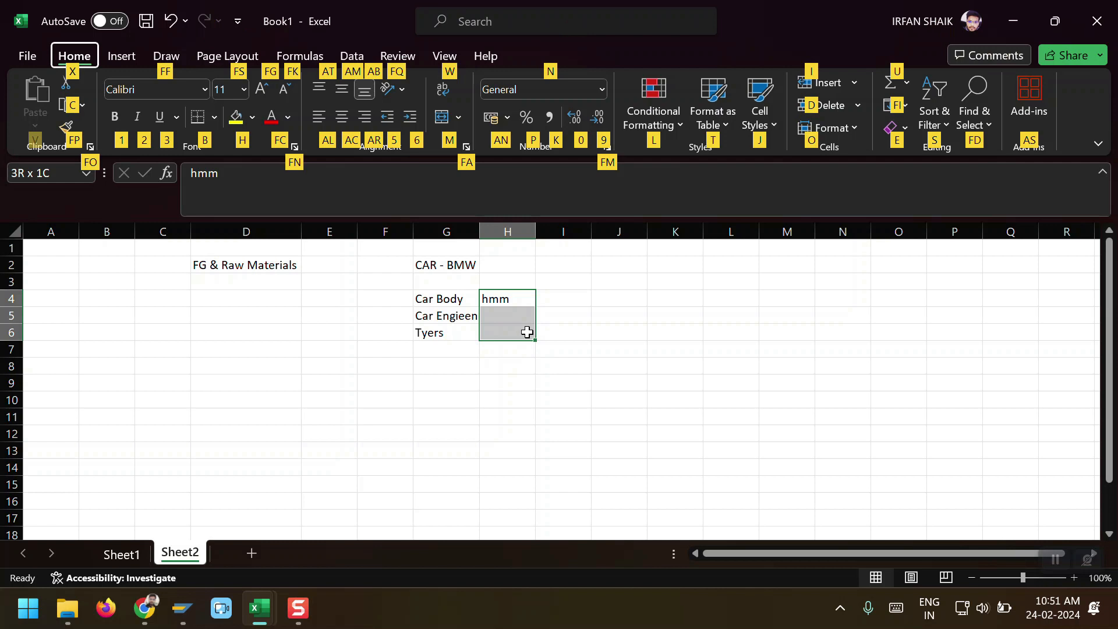
key("m")
type("mRa")
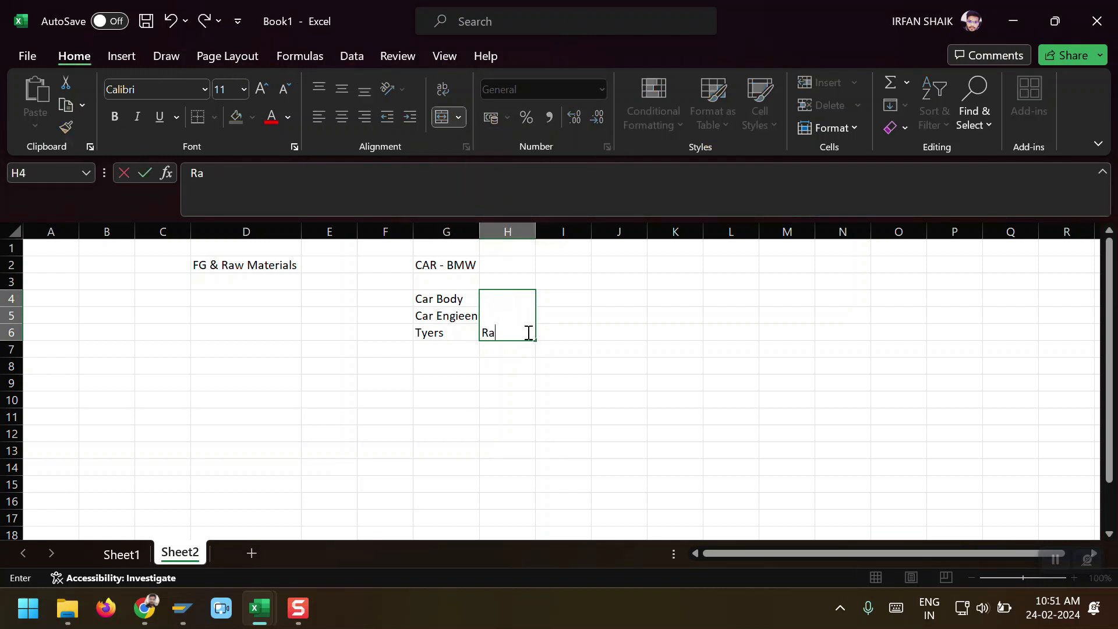
type("w Materials")
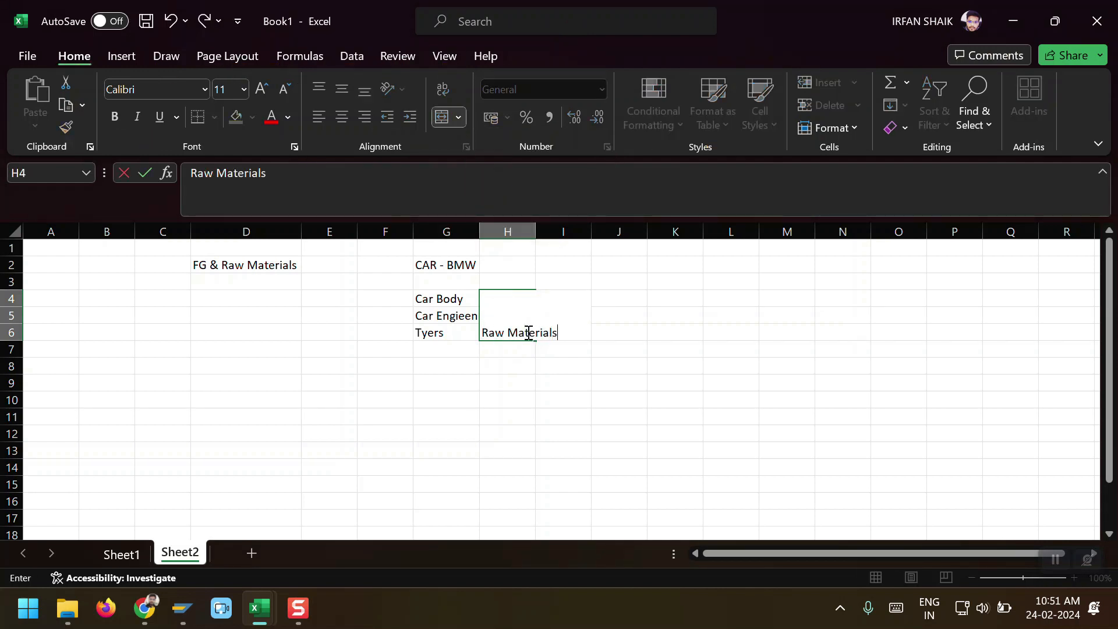
key("Return")
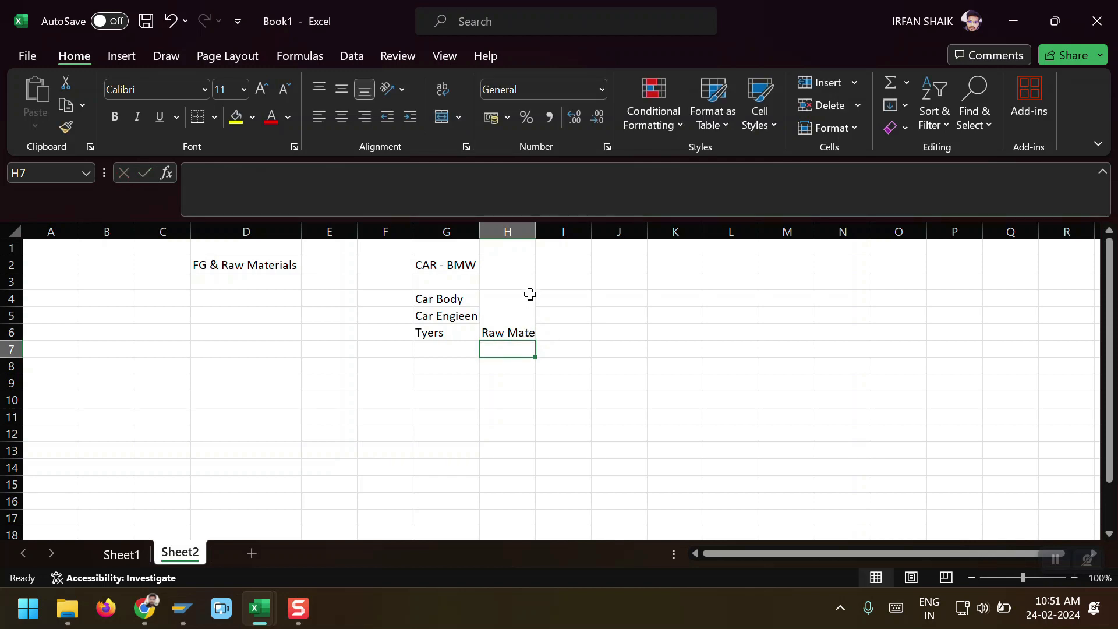
Step: Fit column H's width to its text and enter "FG" in cell H2 beside the car entry
double_click(535, 235)
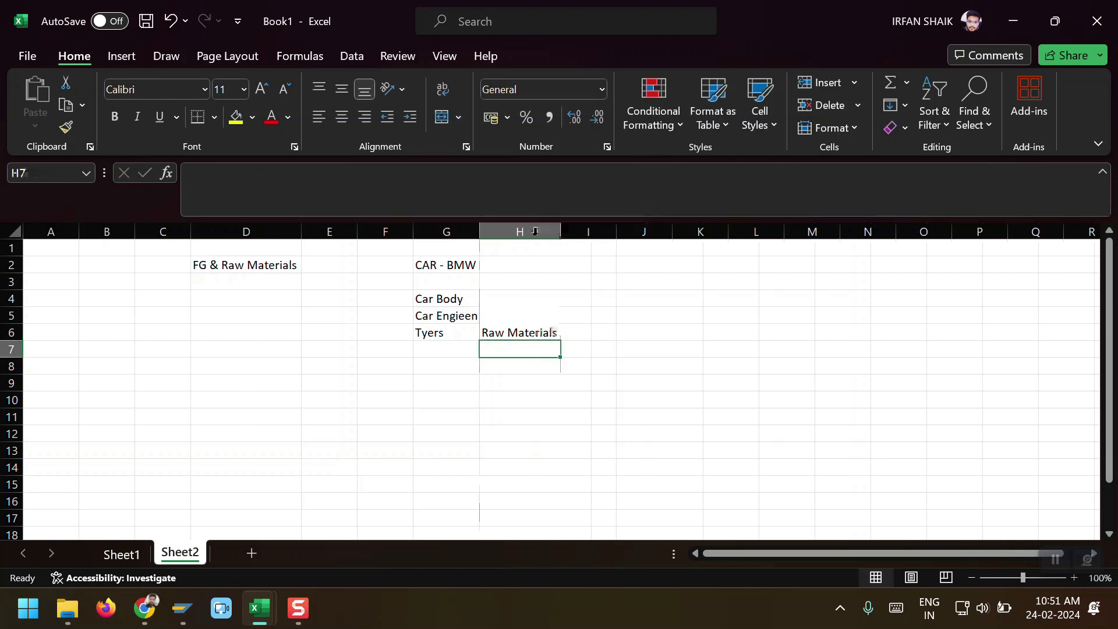
left_click(503, 264)
type("F")
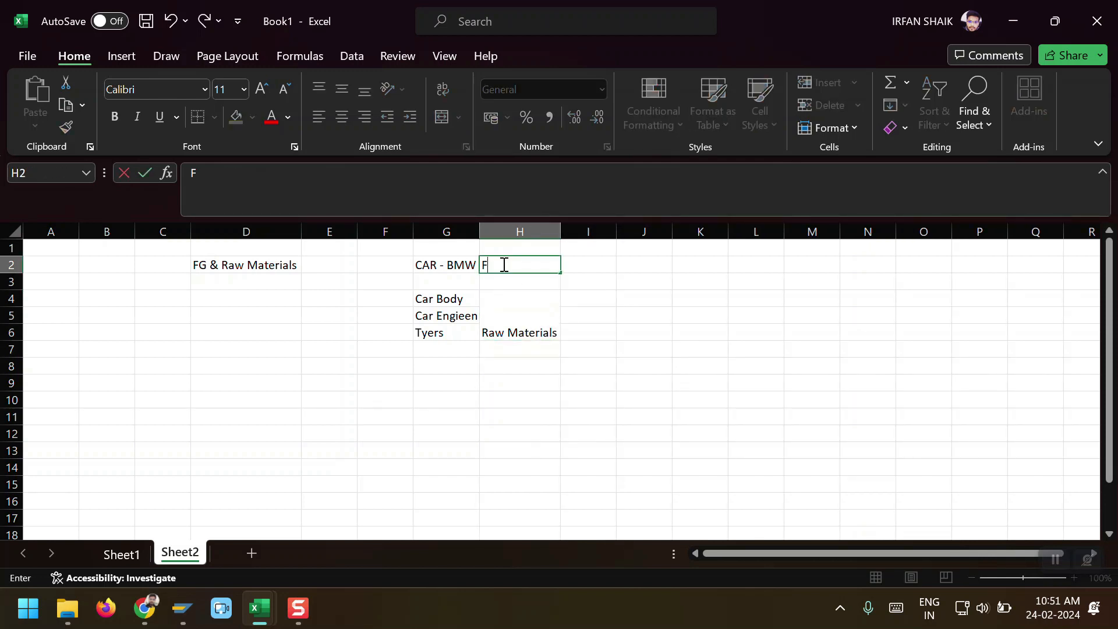
type("G")
key("Return")
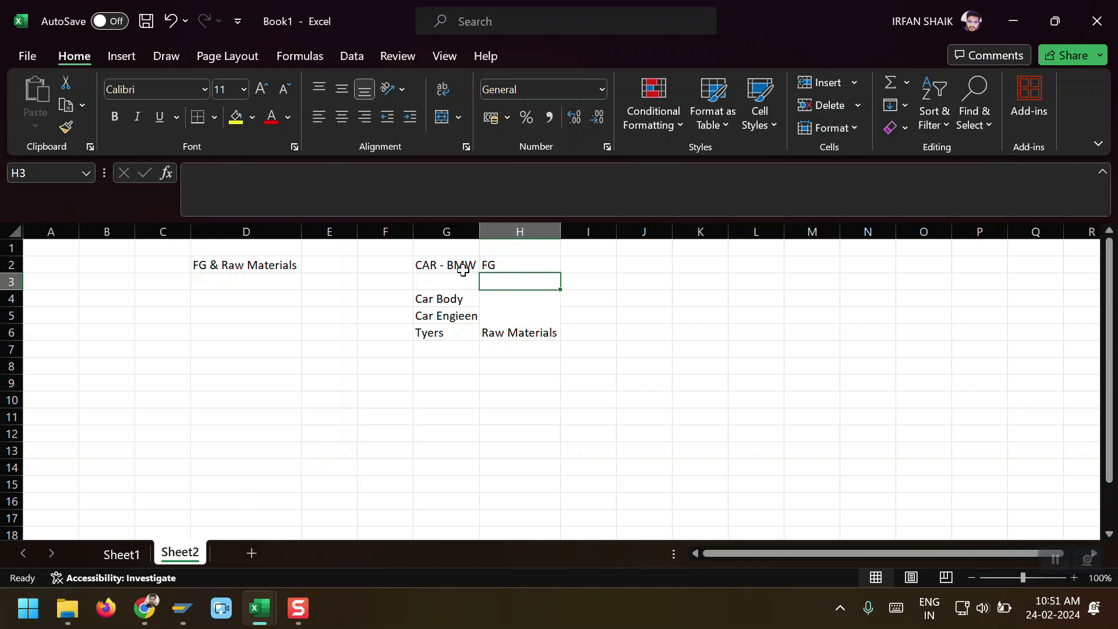
Step: Enter "activity Types" in cell D3, below "FG & Raw Materials"
key("Down")
key("Left")
key("Up")
key("Left")
key("Left")
key("Down")
key("Left")
key("Up")
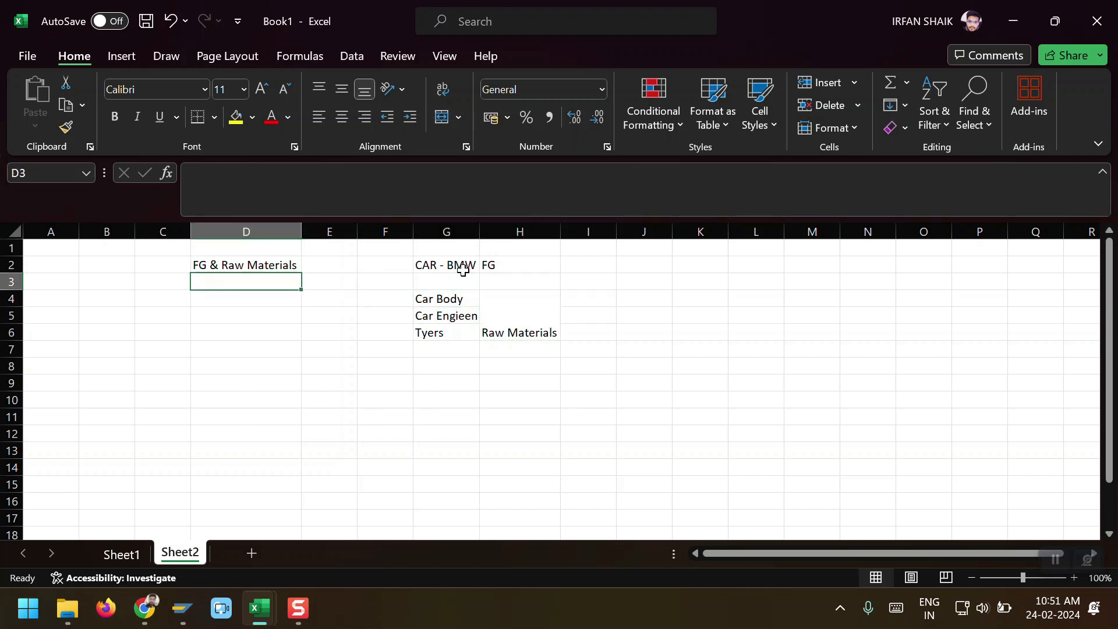
type("activi")
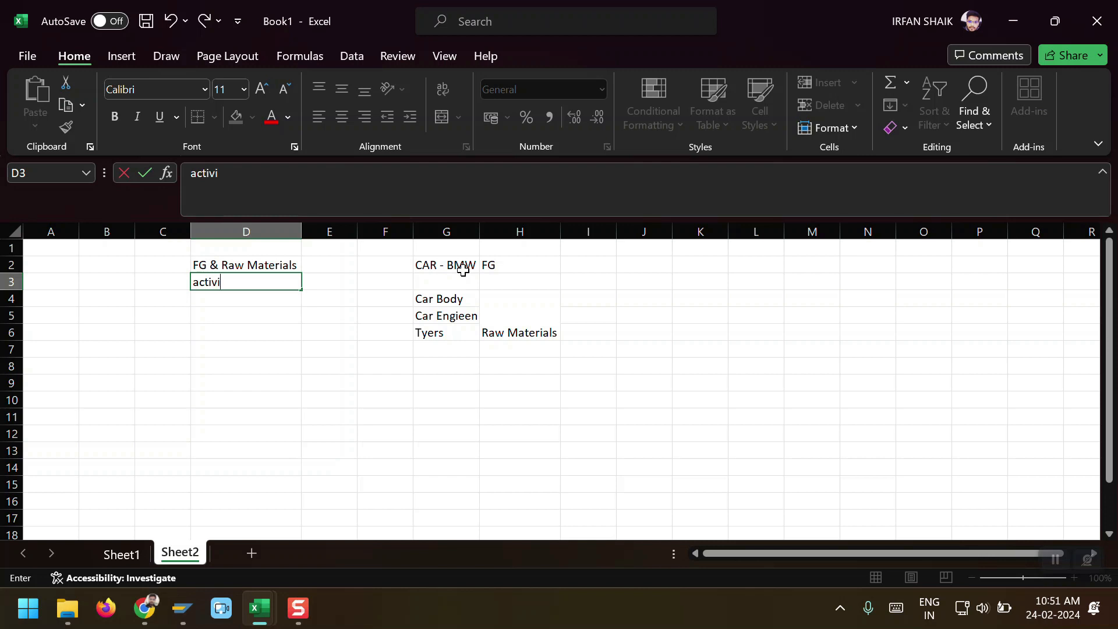
type("ty Types")
key("Return")
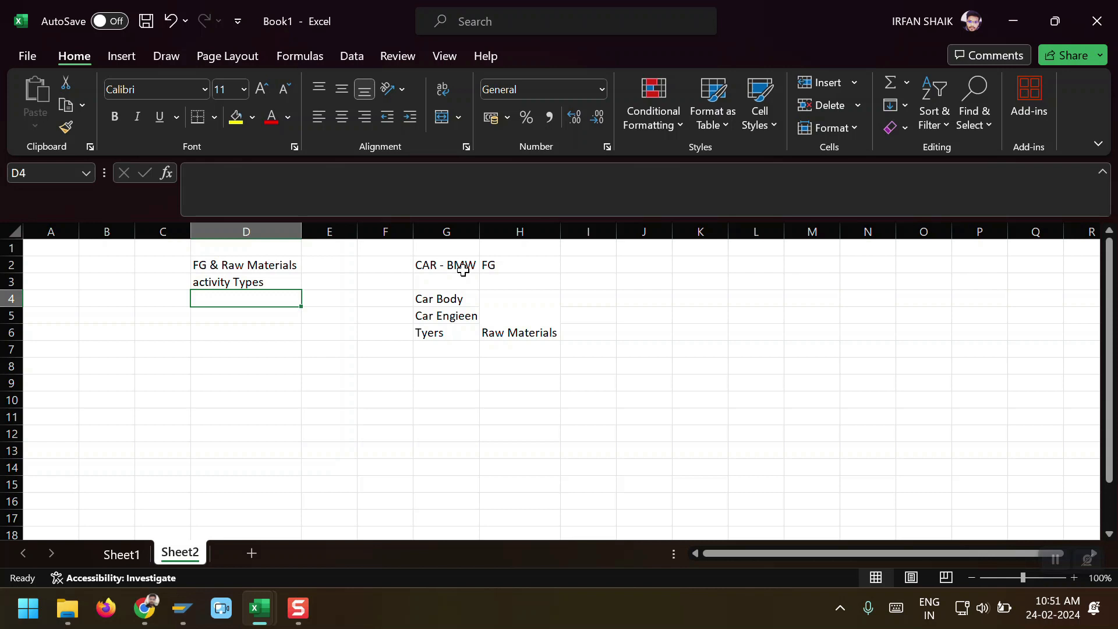
Step: Enter "CE with C 43" in cell D4, below "activity Types"
type("CE")
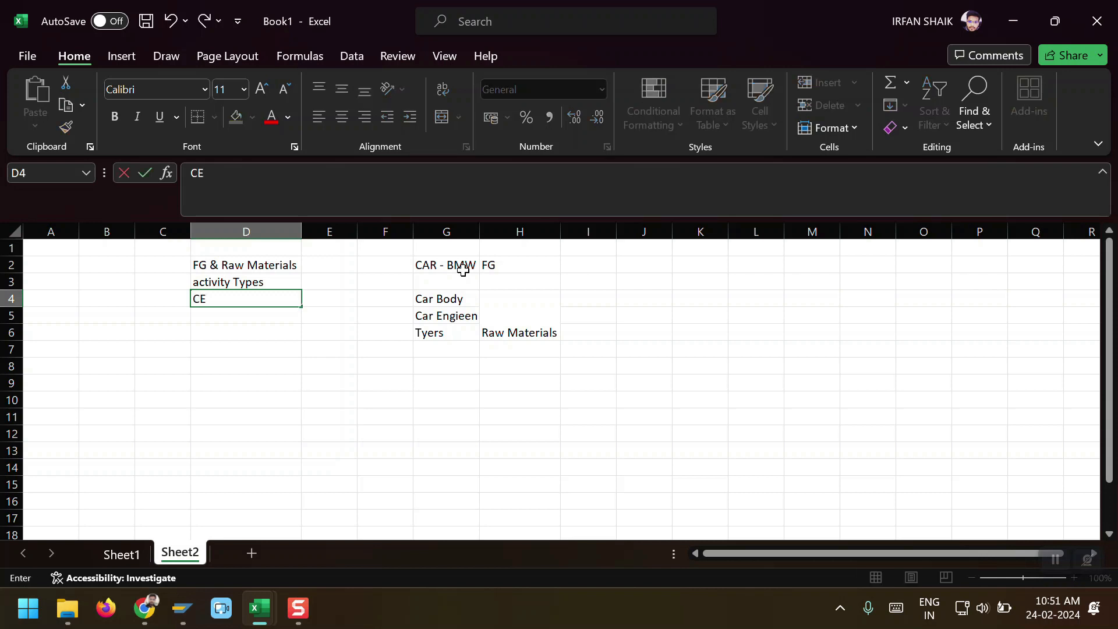
type(" with C 43")
key("Return")
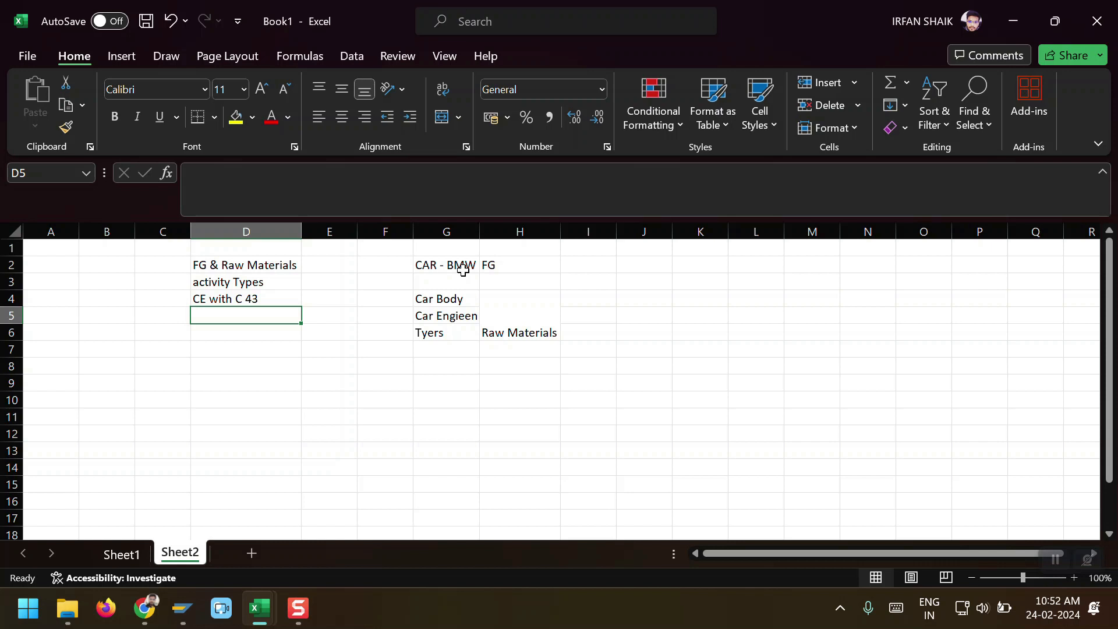
Step: Enter "Cost Center for each activity type" in cell D5 as the next prerequisite
type("Cos")
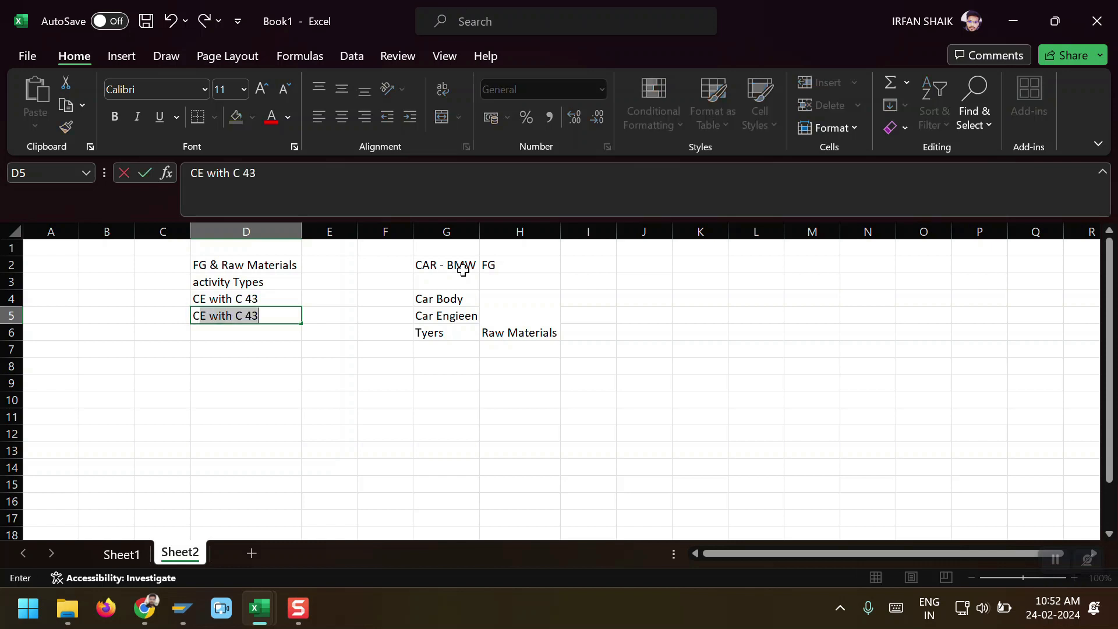
type("t Cn")
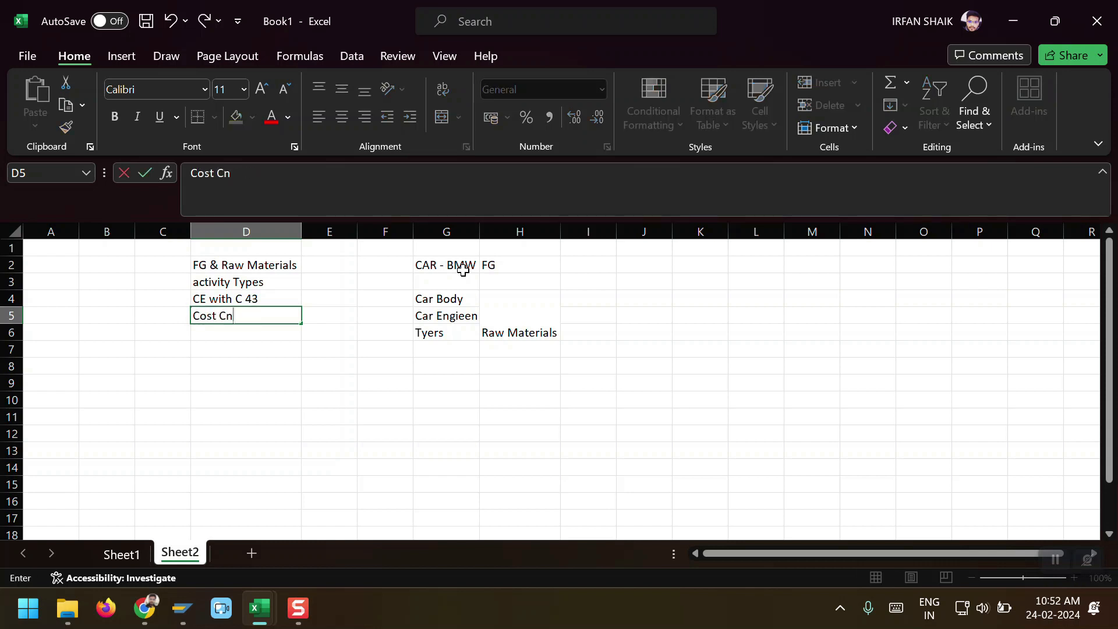
type("ter for")
key("BackSpace")
key("BackSpace")
key("BackSpace")
key("BackSpace")
key("BackSpace")
key("BackSpace")
key("BackSpace")
key("BackSpace")
key("BackSpace")
type("enter for each activity type")
key("Return")
key("Up")
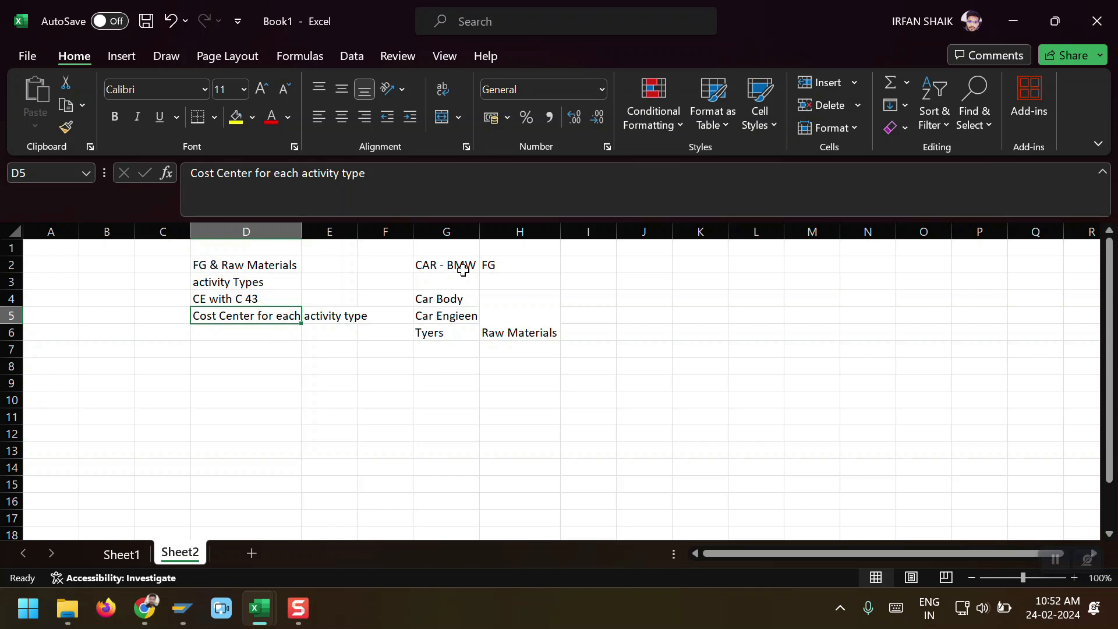
Step: Add "BOM" in cell D6 and "KP26" in cell D7 to the prerequisites list
key("Down")
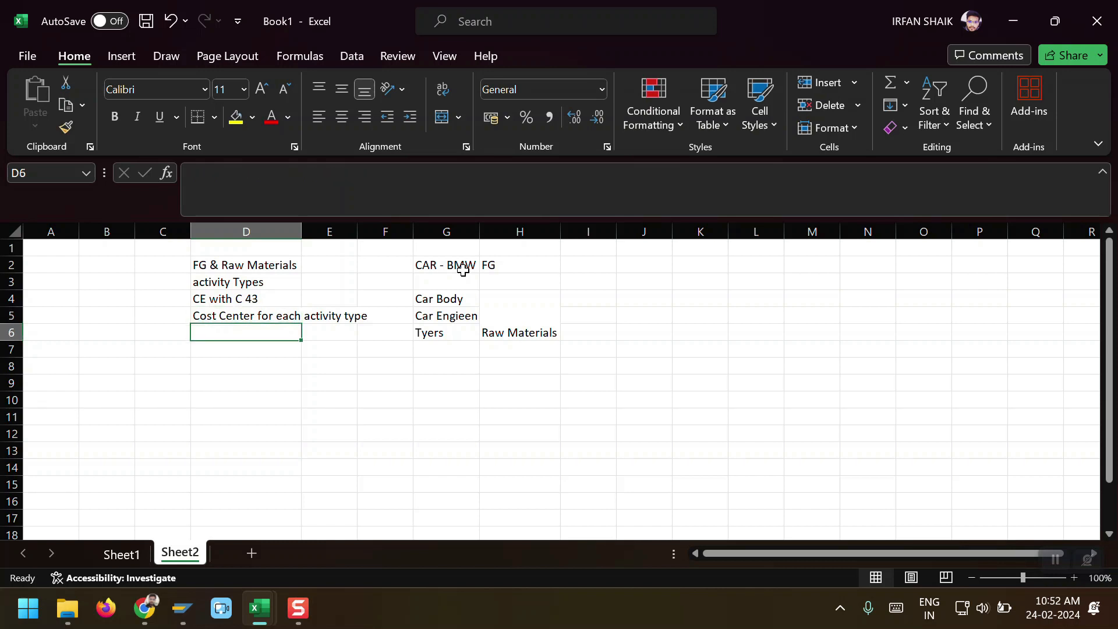
type("BOM")
key("Return")
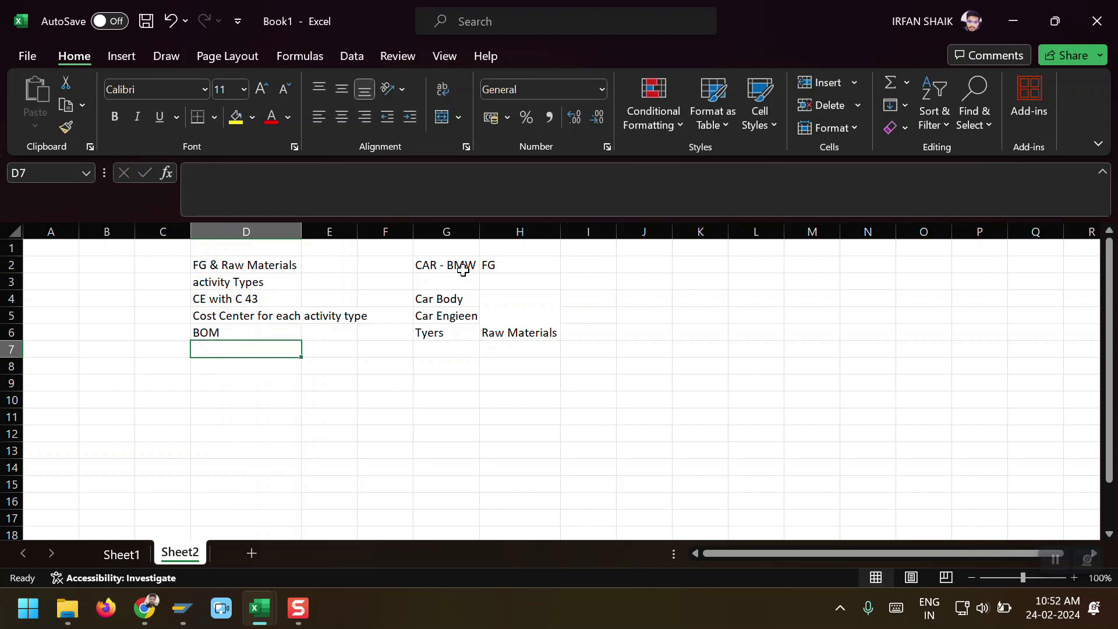
key("Down")
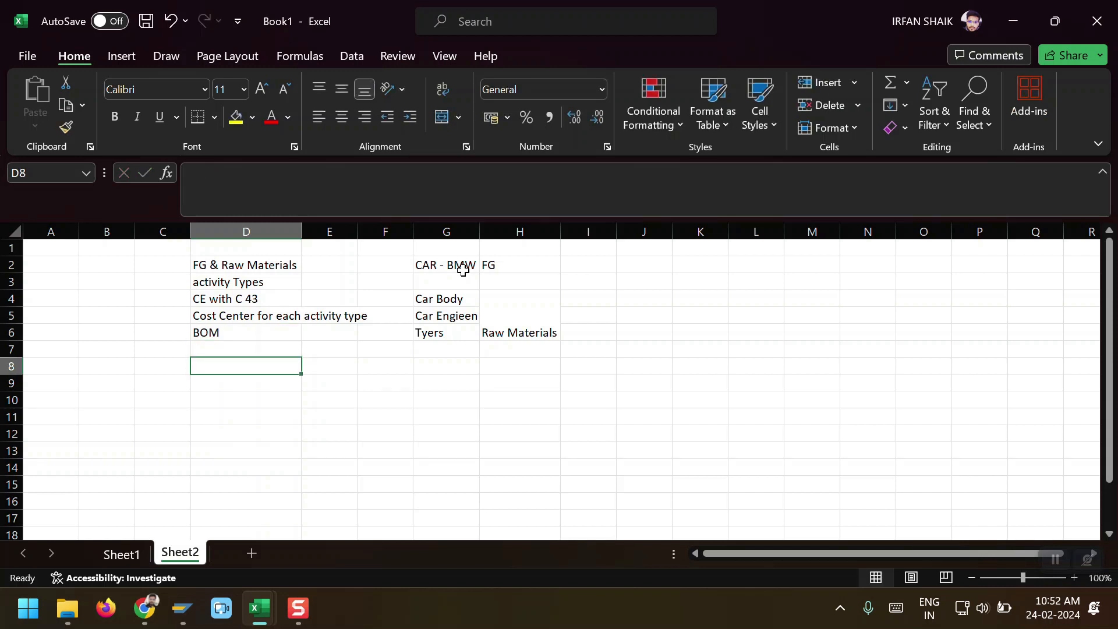
key("Up")
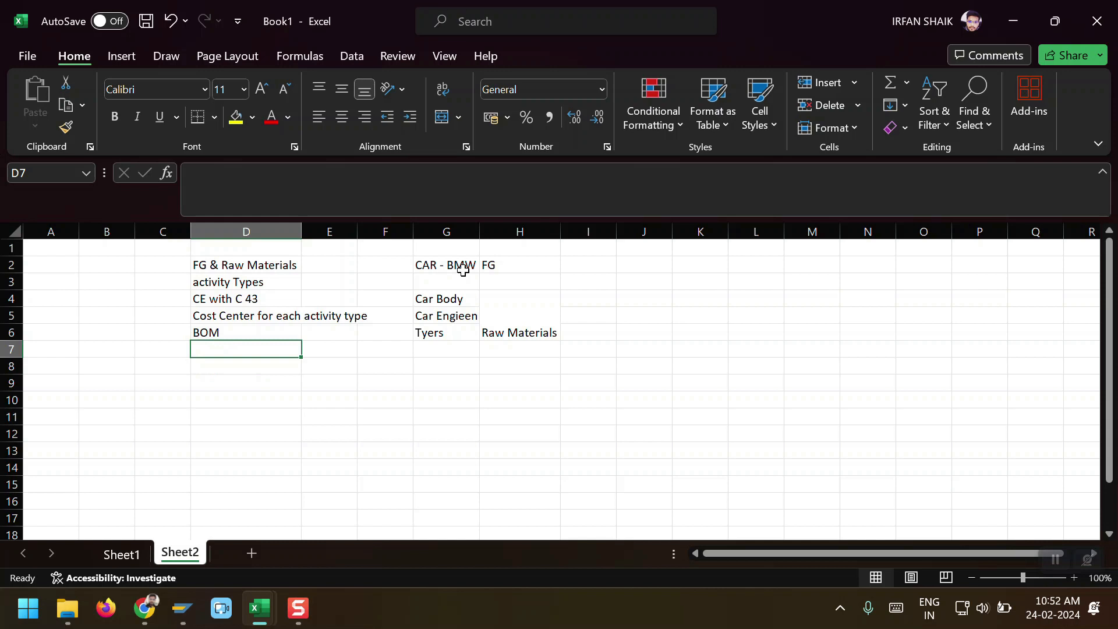
type("KP")
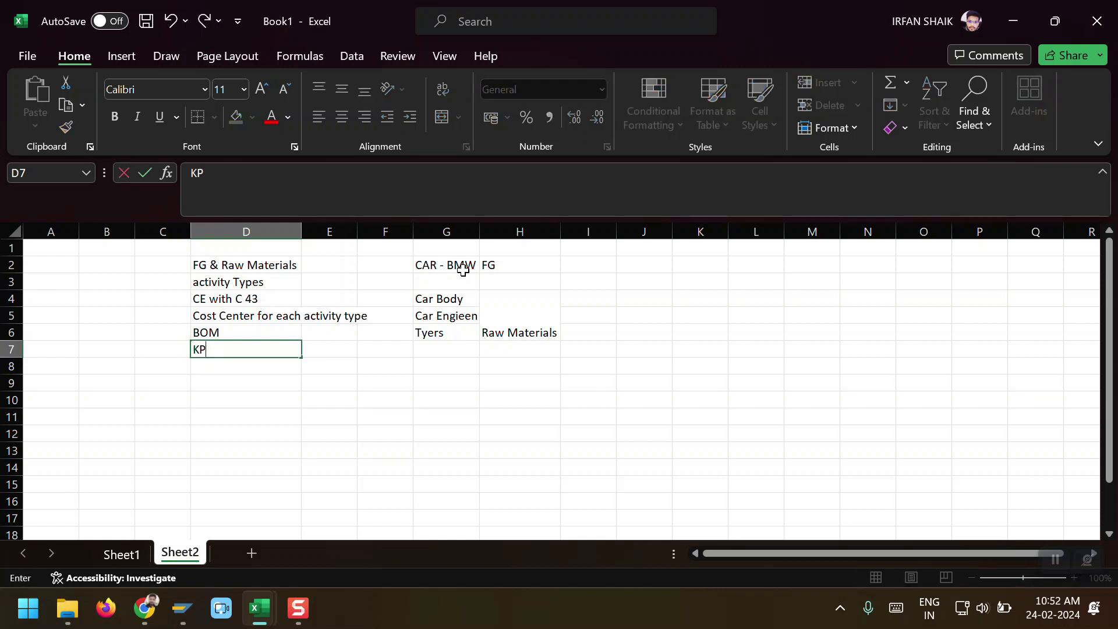
key("BackSpace")
type("P26")
key("Return")
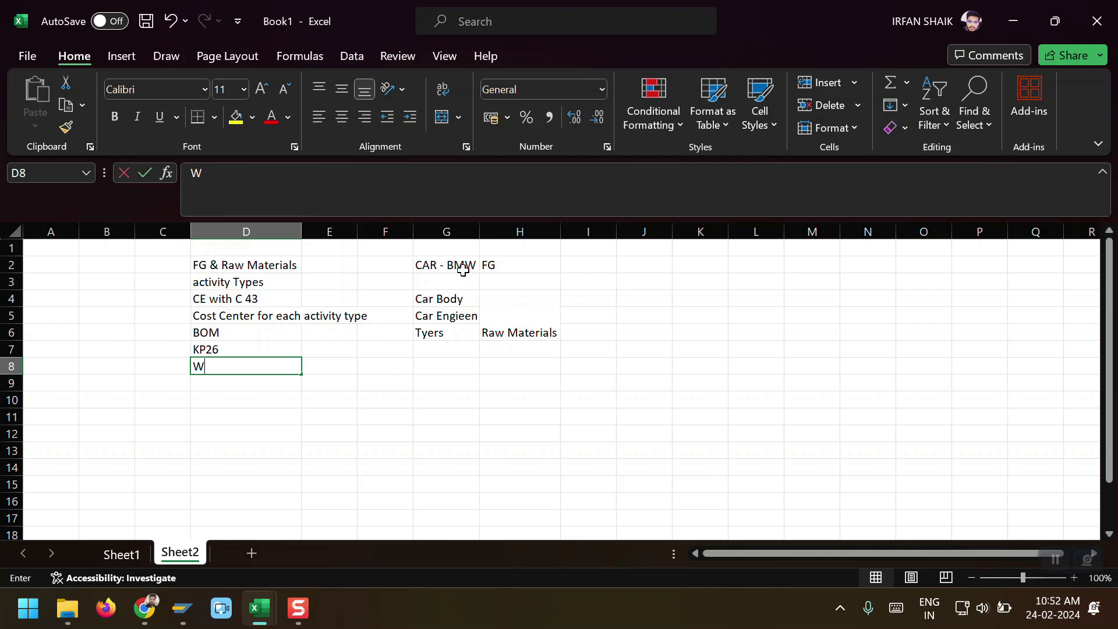
Step: Add "Workcenters" in cell D8 and "Routings" in cell D9 to the prerequisites list
type("Workcenters")
key("Return")
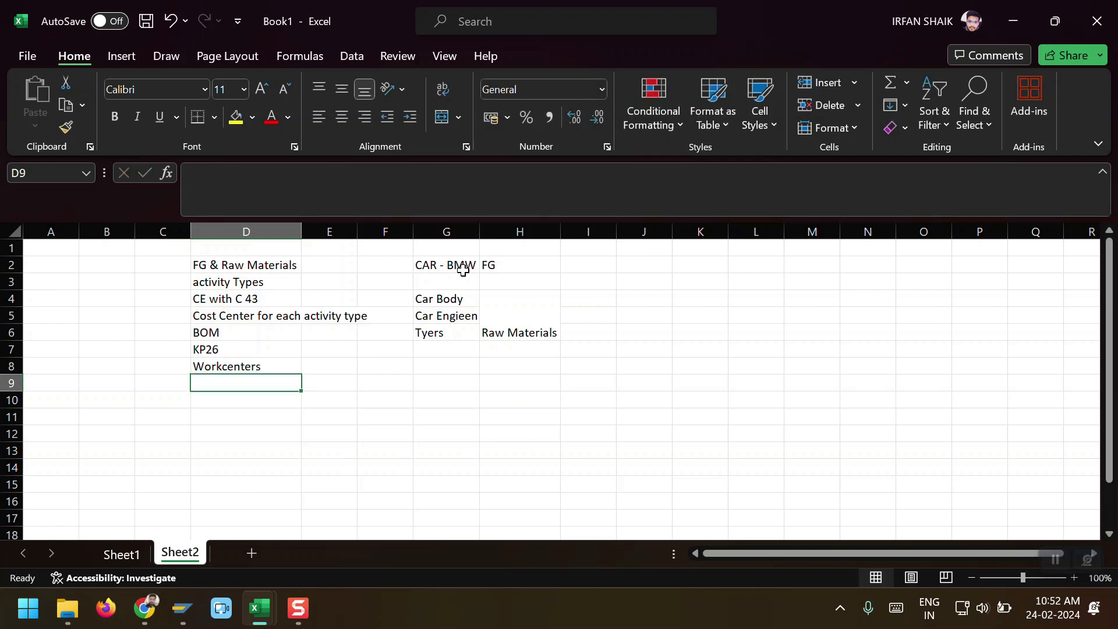
type("Rou")
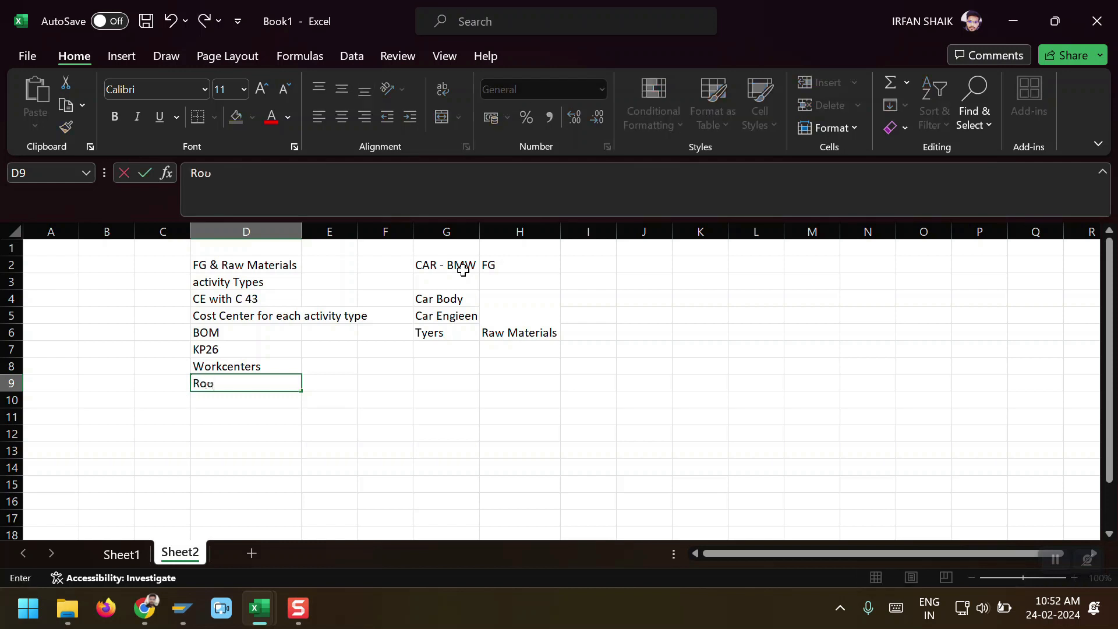
type("tings")
key("Return")
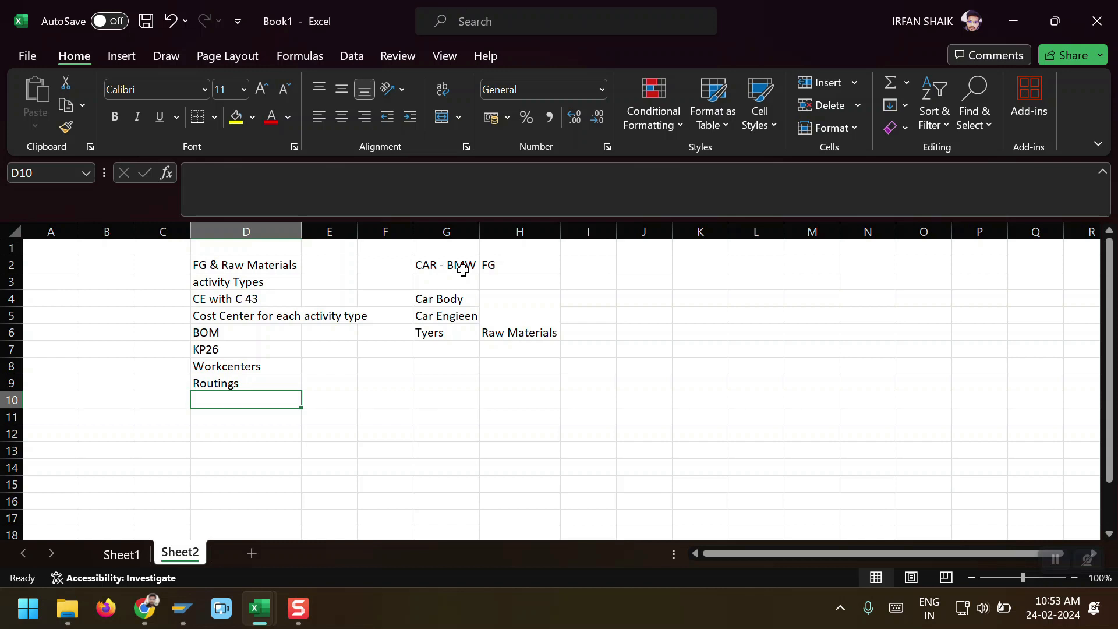
Step: Enter "PIR - ME11" in cell D10, below "Routings"
type("PIR")
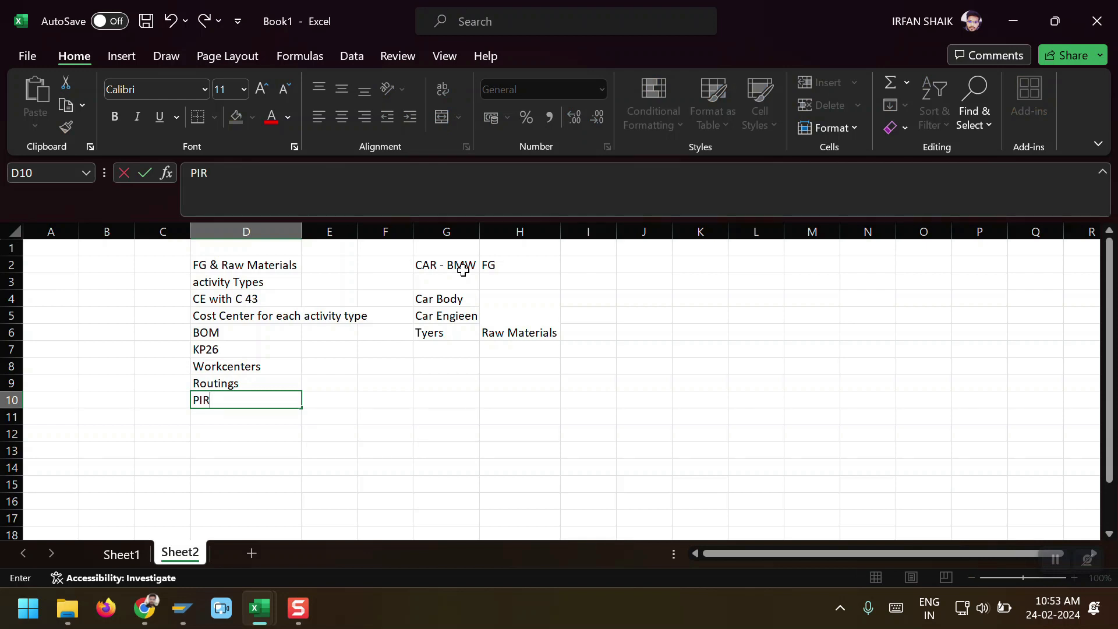
type(" - ME11")
key("Return")
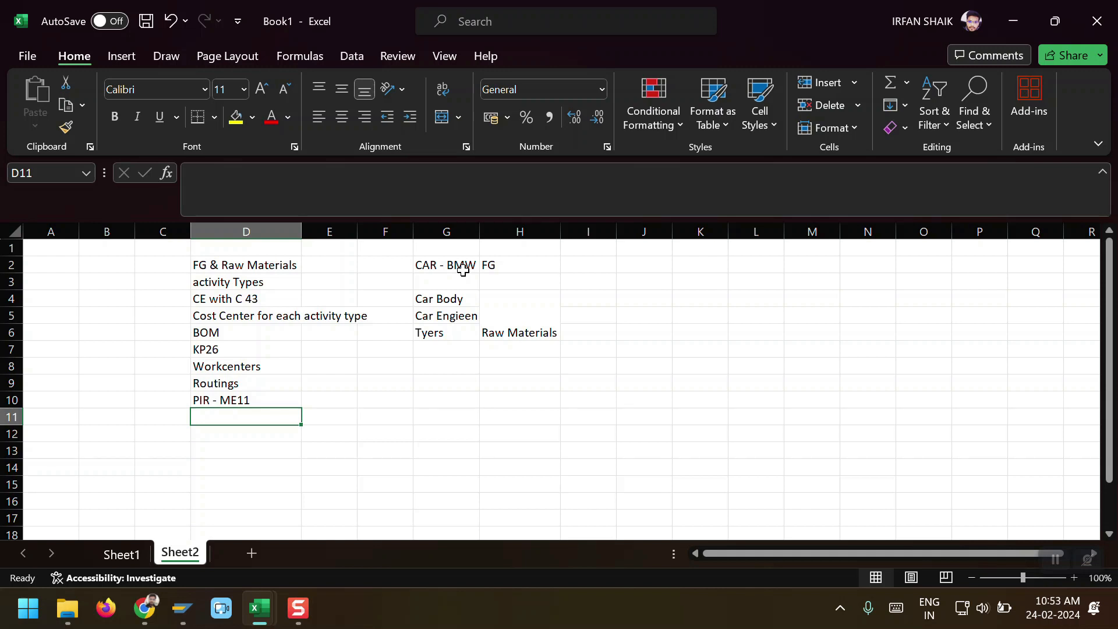
Step: Enter "Cost Componenet Structure" in cell D11, replacing the suggested autocomplete text
type("Cost Co")
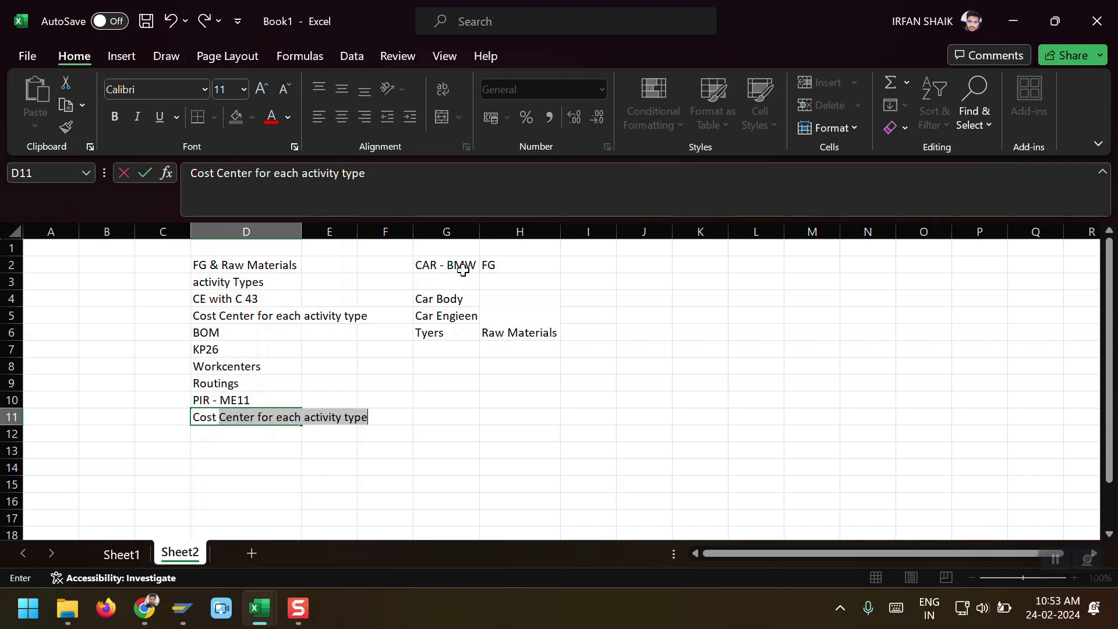
key("BackSpace")
type("mponene")
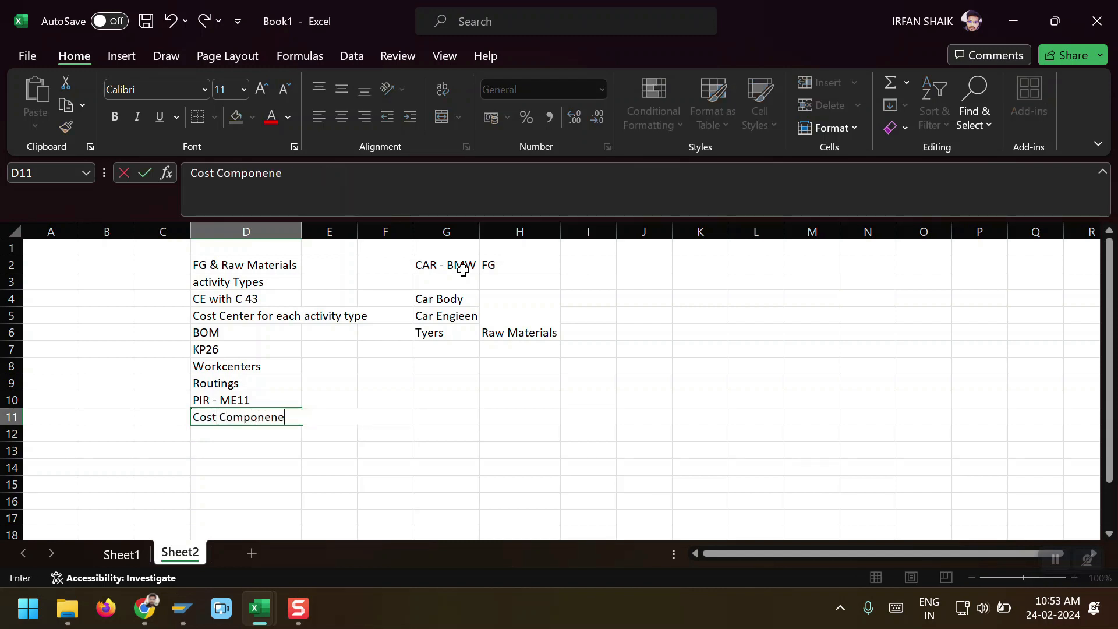
type("t Structure")
key("Return")
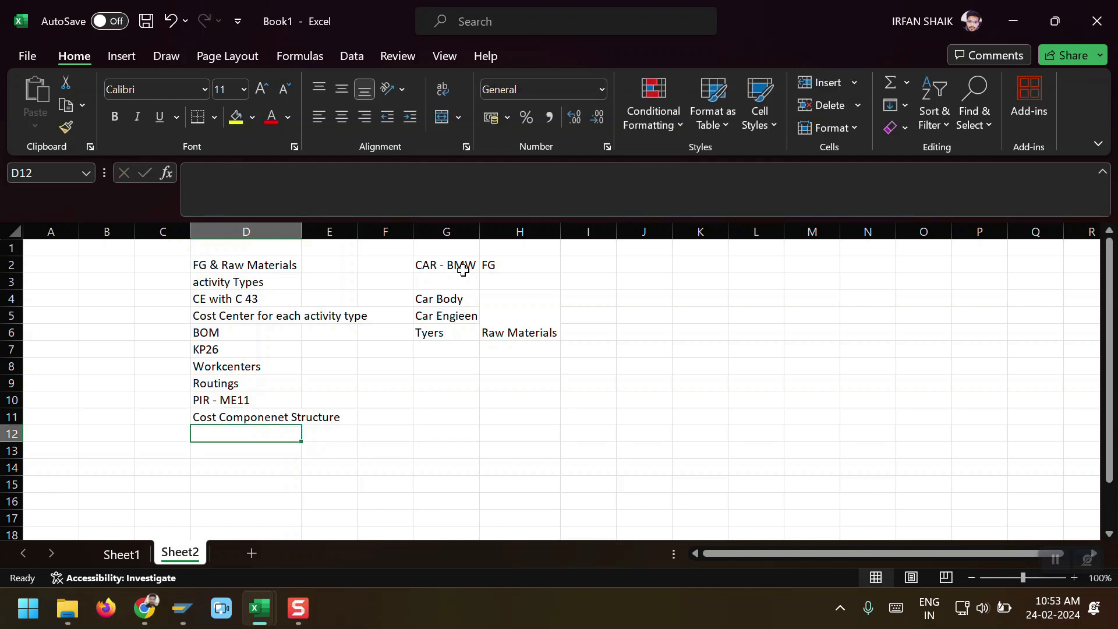
Step: Add "Costing variant" in cell D12 and "Costing Sheet" in cell D13
type("Cost")
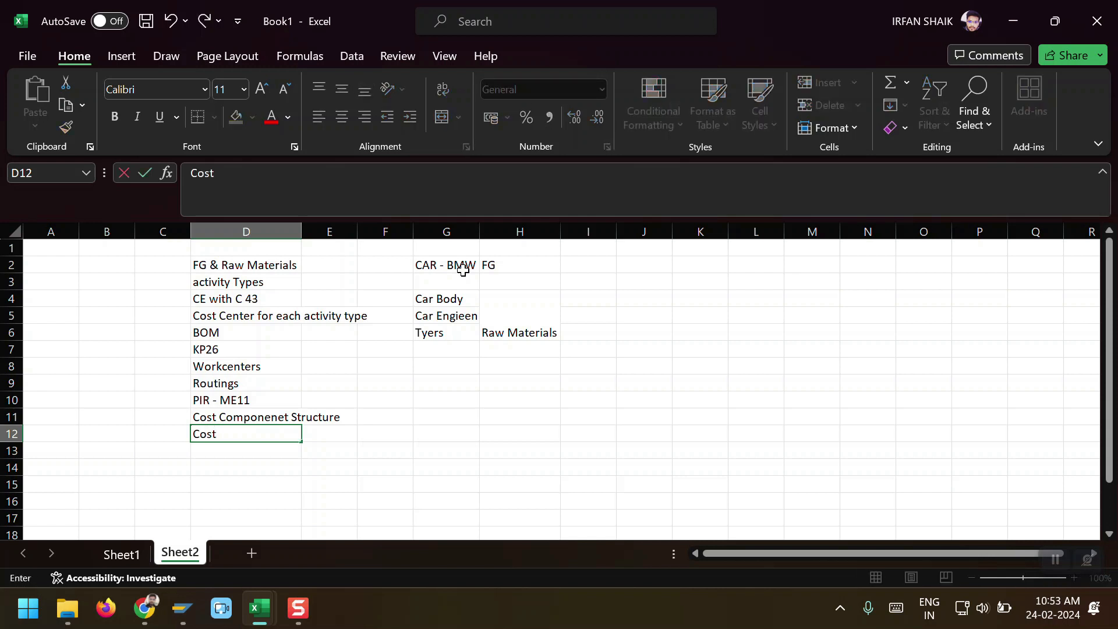
type("ing variant")
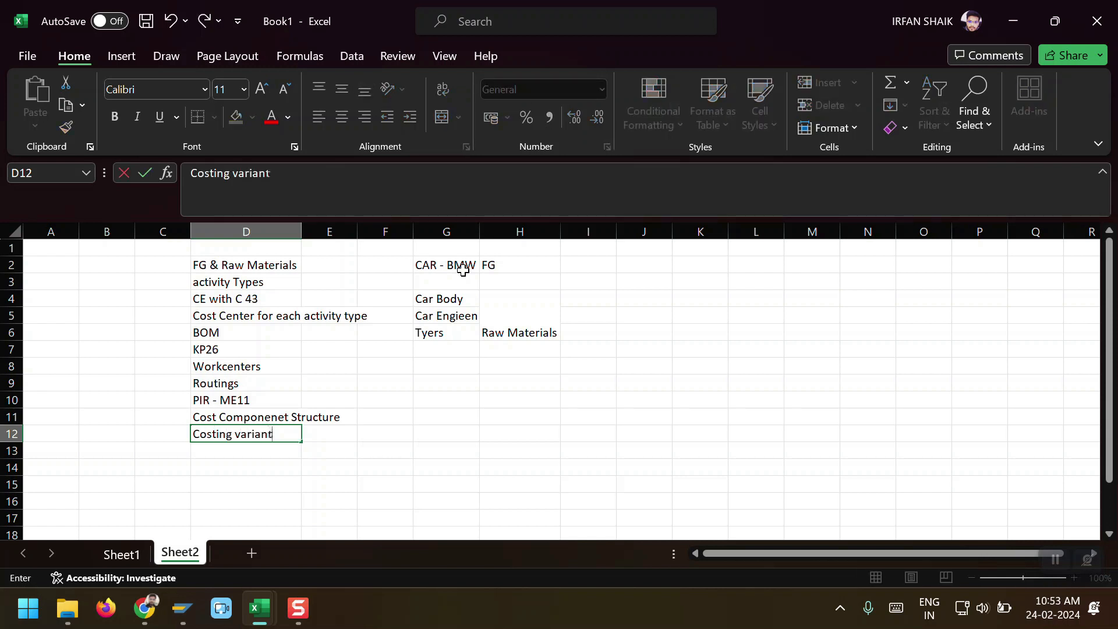
key("Return")
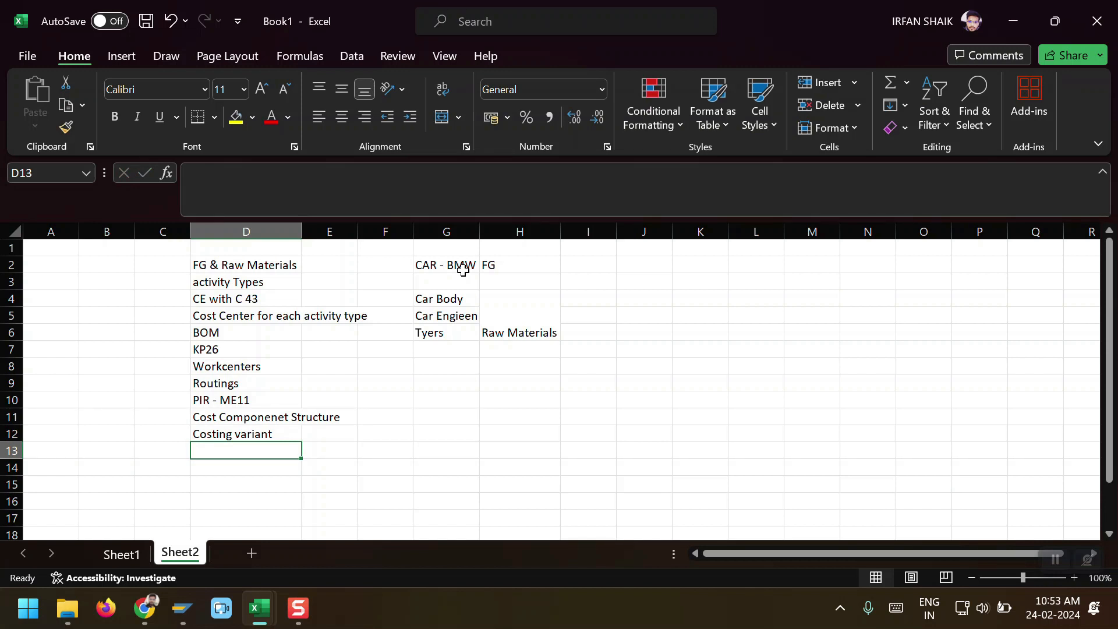
type("Costing Sheet")
key("Return")
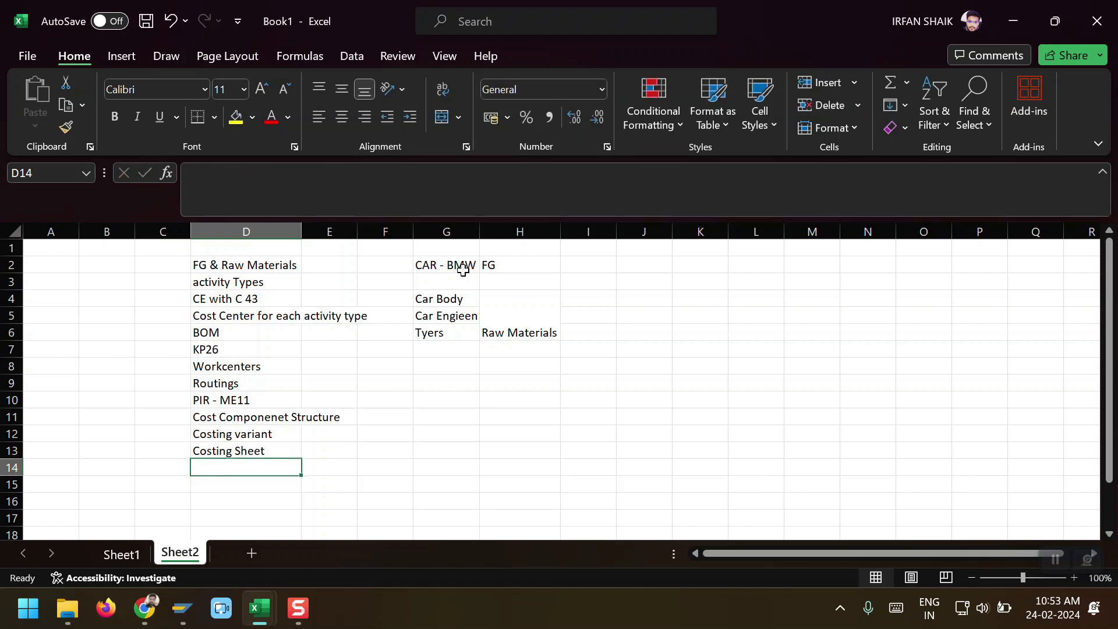
Step: Review the prerequisites in column D from "FG & Raw Materials" down to "Costing Sheet"
key("Up")
key("Up")
key("Up")
key("Up")
key("Up")
key("Up")
key("Up")
key("Up")
key("Up")
key("Up")
key("Up")
key("Up")
key("shift+Down")
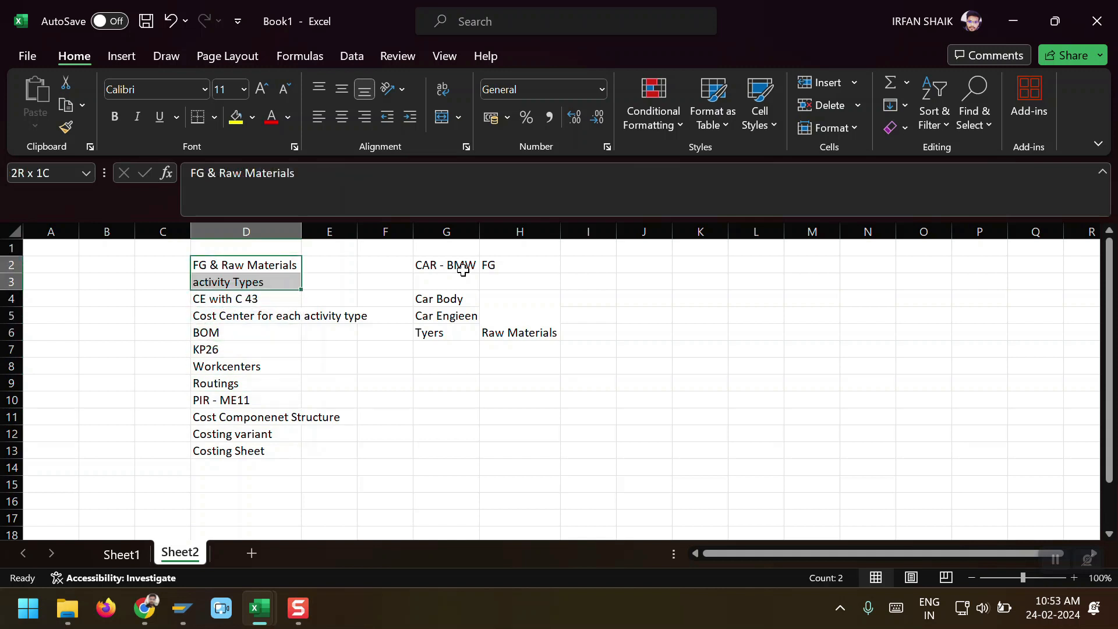
key("shift+Down")
key("shift+Down")
key("shift+Down")
key("shift+Down")
key("shift+Down")
key("shift+Down")
key("shift+Down")
key("Down")
key("Down")
key("Down")
key("Down")
key("Down")
key("Down")
key("Down")
key("Down")
key("Down")
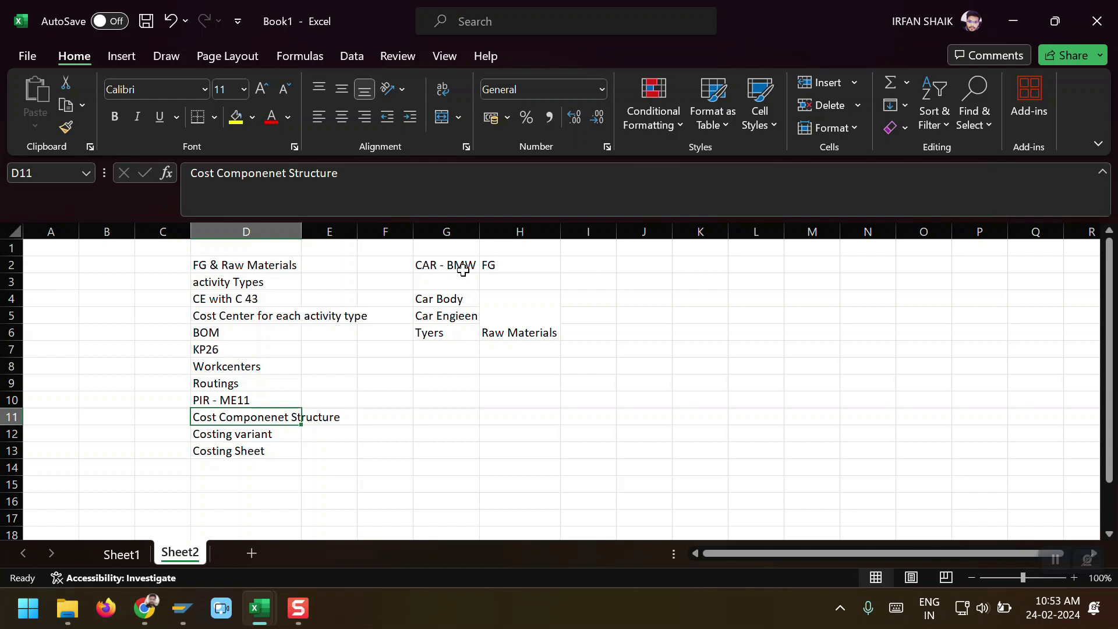
key("Down")
key("Down")
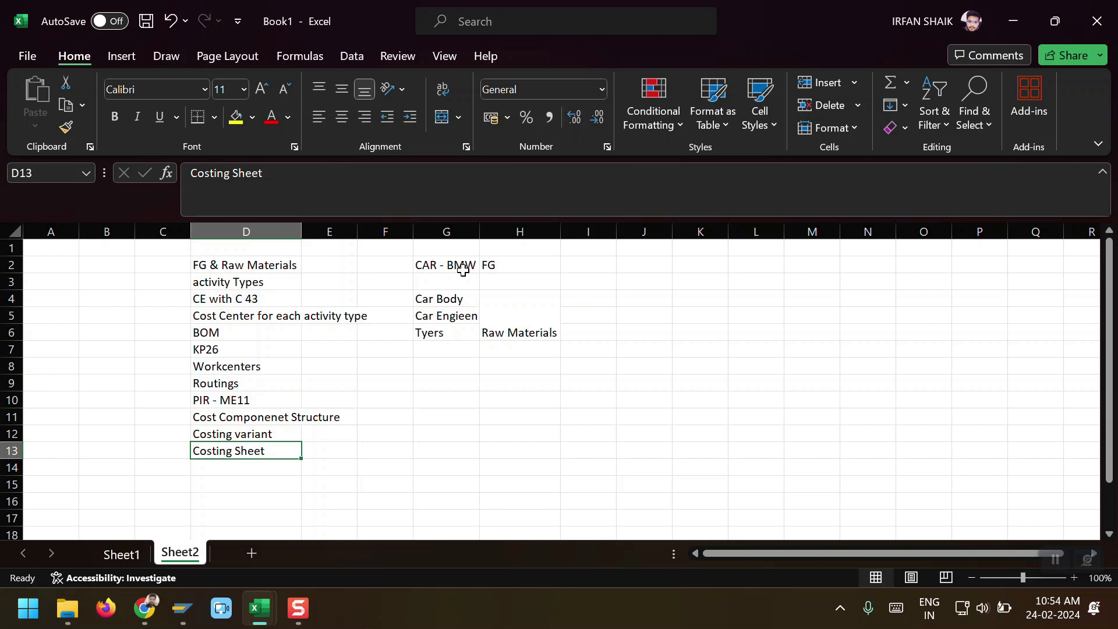
Step: Enter "Cost Estimation - CK11N" in cell D14, below "Costing Sheet"
key("Down")
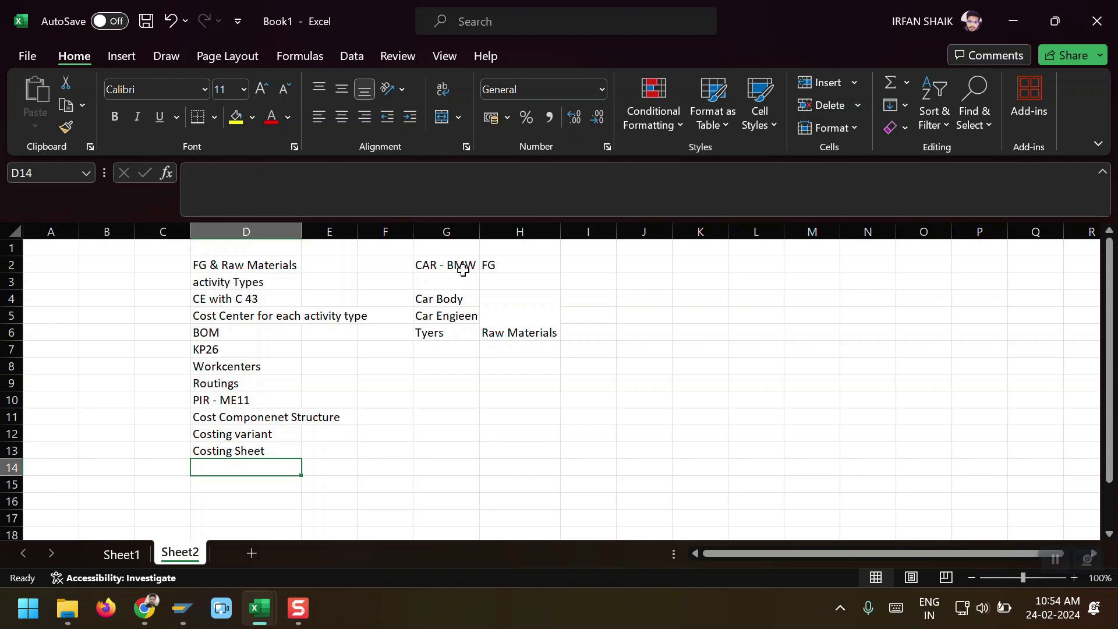
type("Cost Estimation")
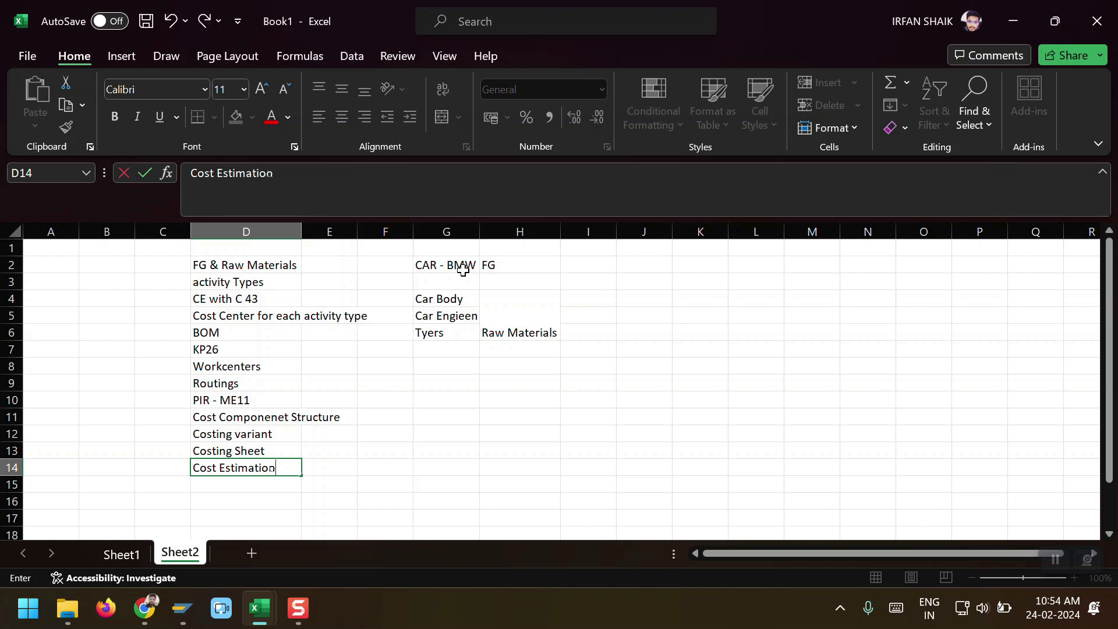
type(" - CK11")
type("N")
key("Return")
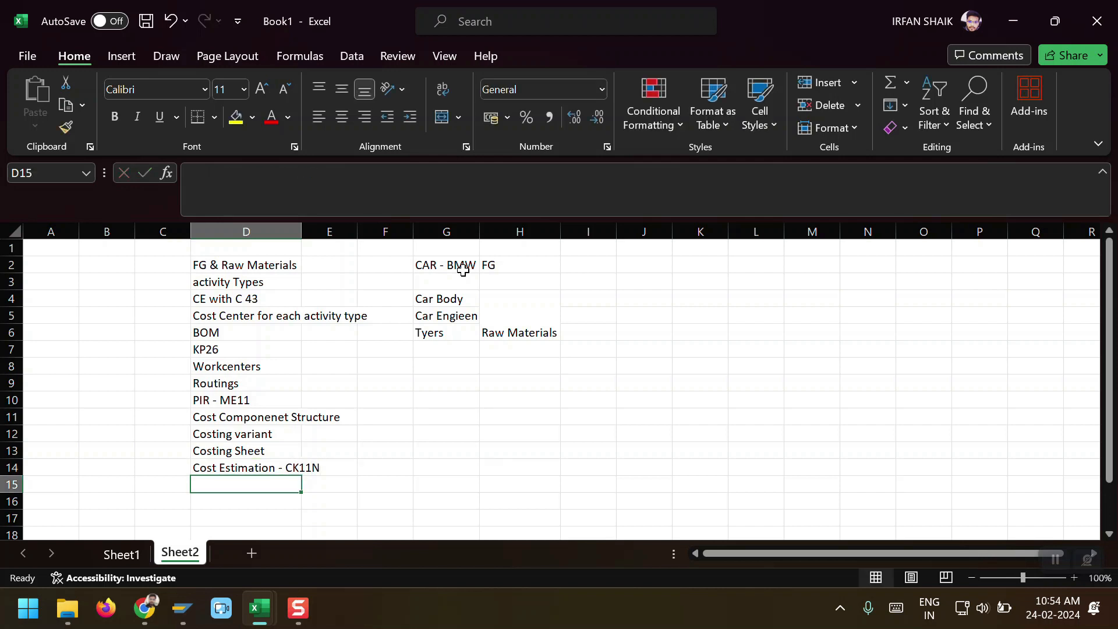
Step: Enter "CK24" in cell D15, below the cost estimation entry
key("Down")
key("Up")
type("CK24")
key("Return")
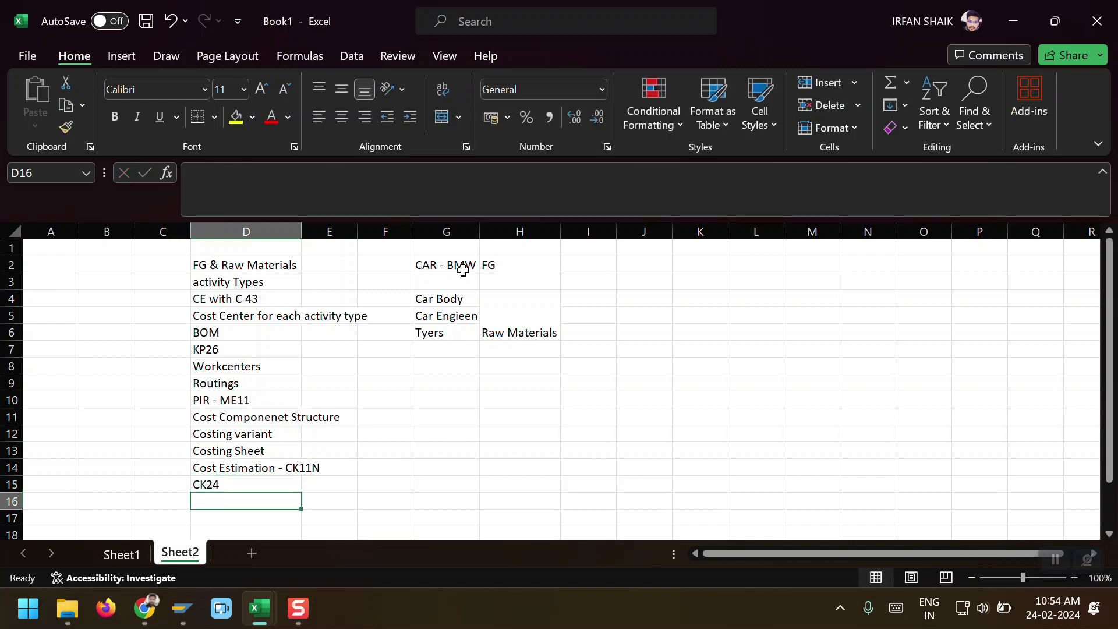
Step: Examine the complete list in D2:D15, then its first entries from "FG & Raw Materials" to "PIR - ME11"
key("ctrl+Up")
key("ctrl+Up")
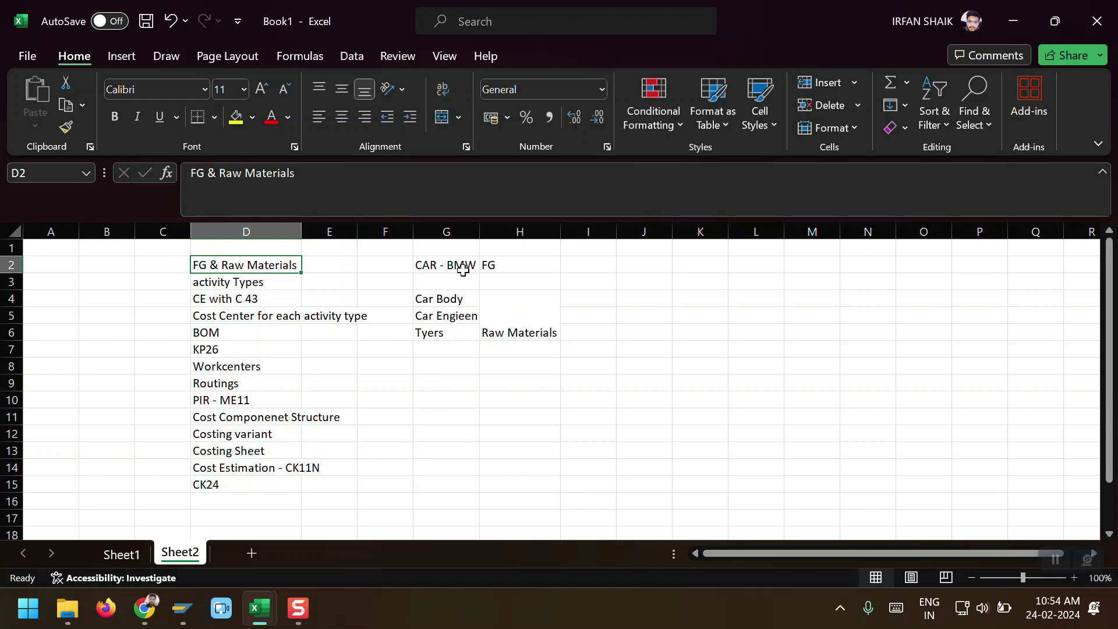
key("ctrl+shift+Down")
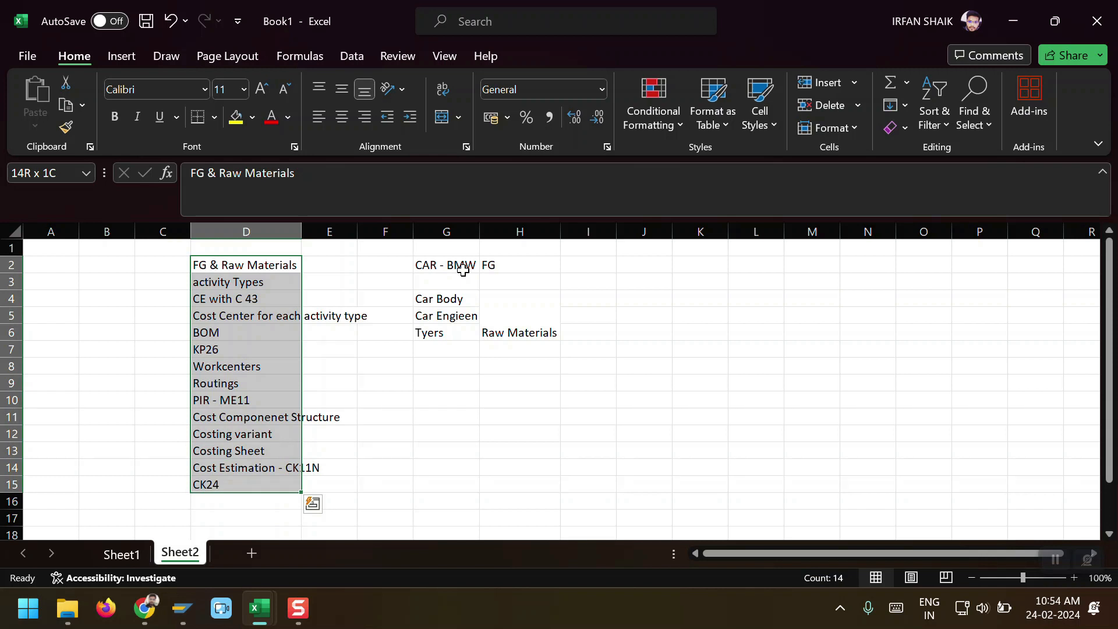
key("Down")
key("Down")
key("Up")
key("Up")
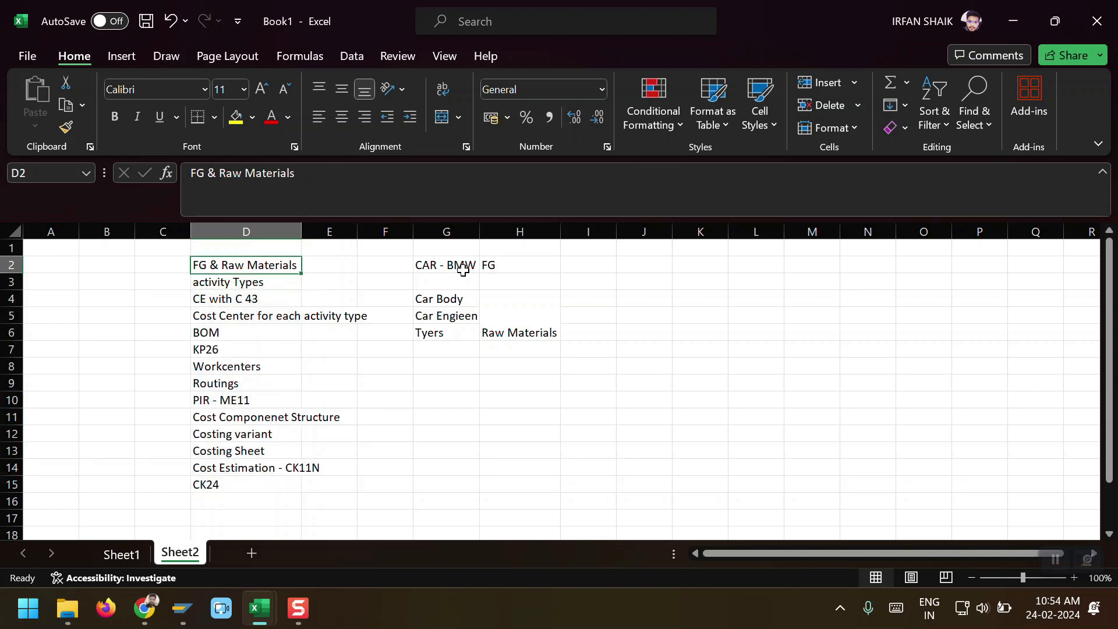
key("shift+Down")
key("shift+Down")
key("shift+Down")
key("shift+Down")
key("shift+Down")
key("shift+Down")
key("shift+Down")
key("shift+Down")
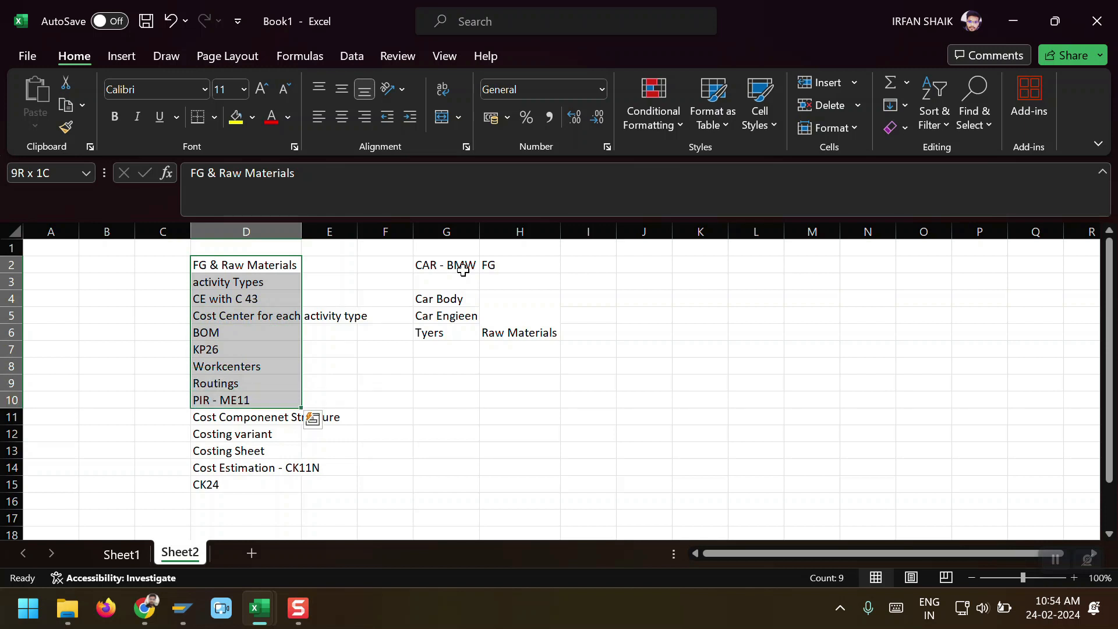
key("Down")
key("Down")
key("Down")
key("Down")
key("Down")
key("Down")
key("Down")
key("Down")
key("Down")
key("Down")
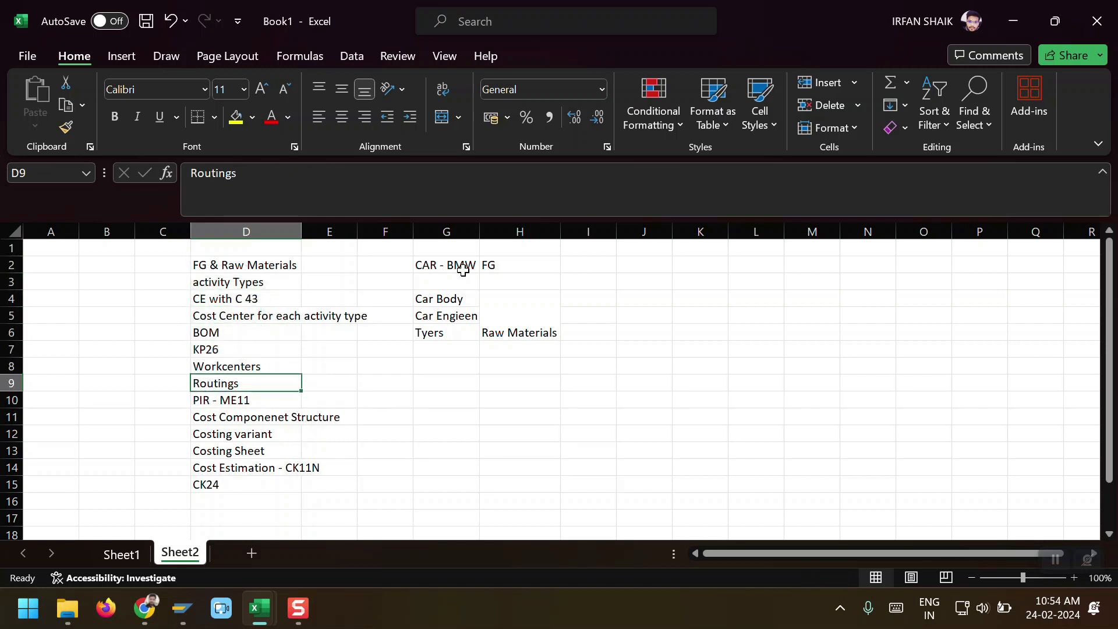
Step: Review the column D prerequisites from "Workcenters" down to "Costing variant"
key("Up")
key("shift+Down")
key("shift+Down")
key("shift+Down")
key("shift+Down")
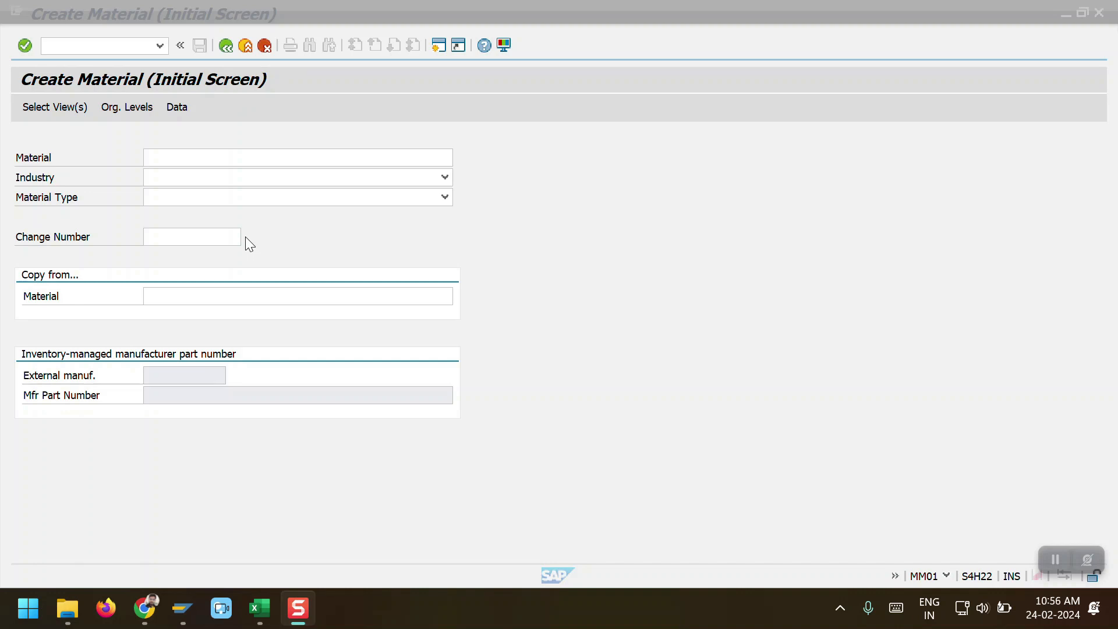
Step: Check the car example's finished good in cell G2 of the Excel sheet and return to the SAP Create Material screen
mouse_move(259, 608)
left_click(323, 527)
left_click(508, 271)
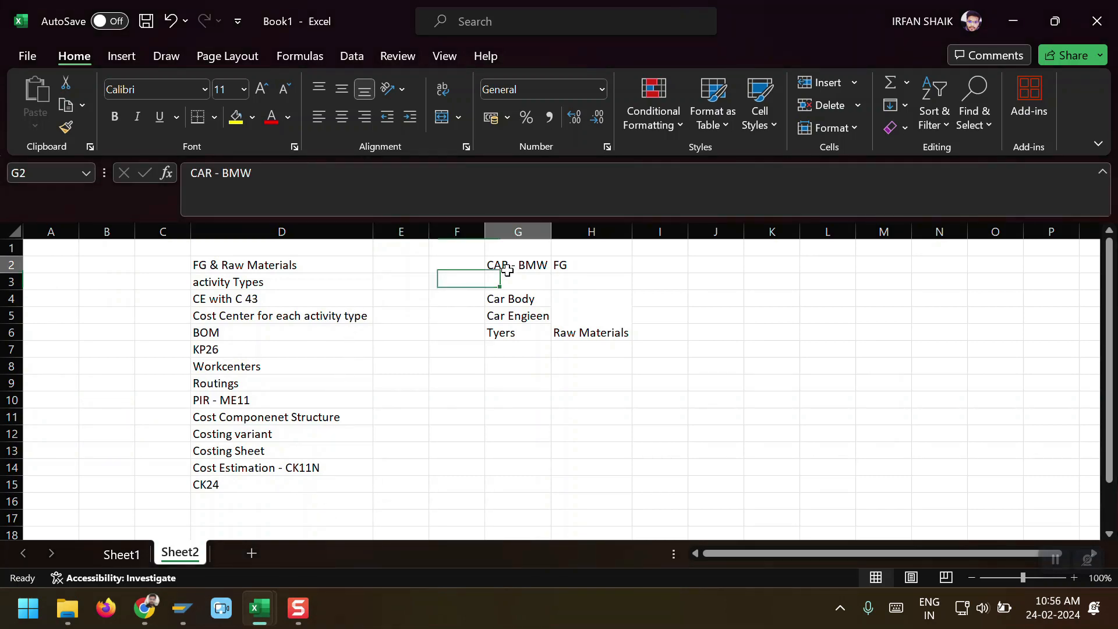
key("shift+F9")
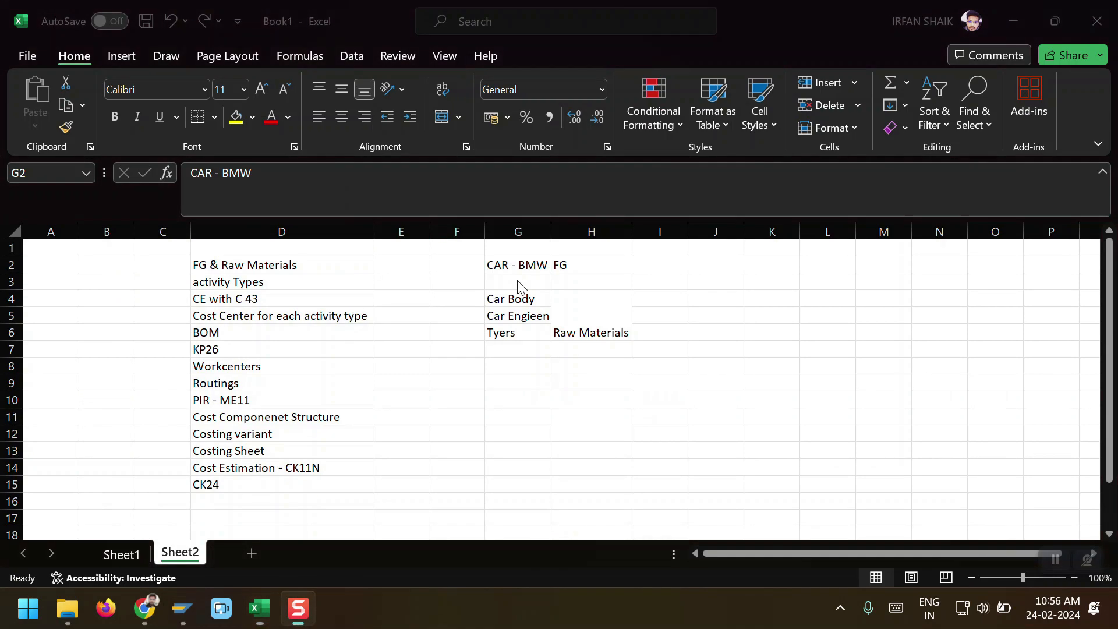
key("alt+Tab")
key("alt+Tab")
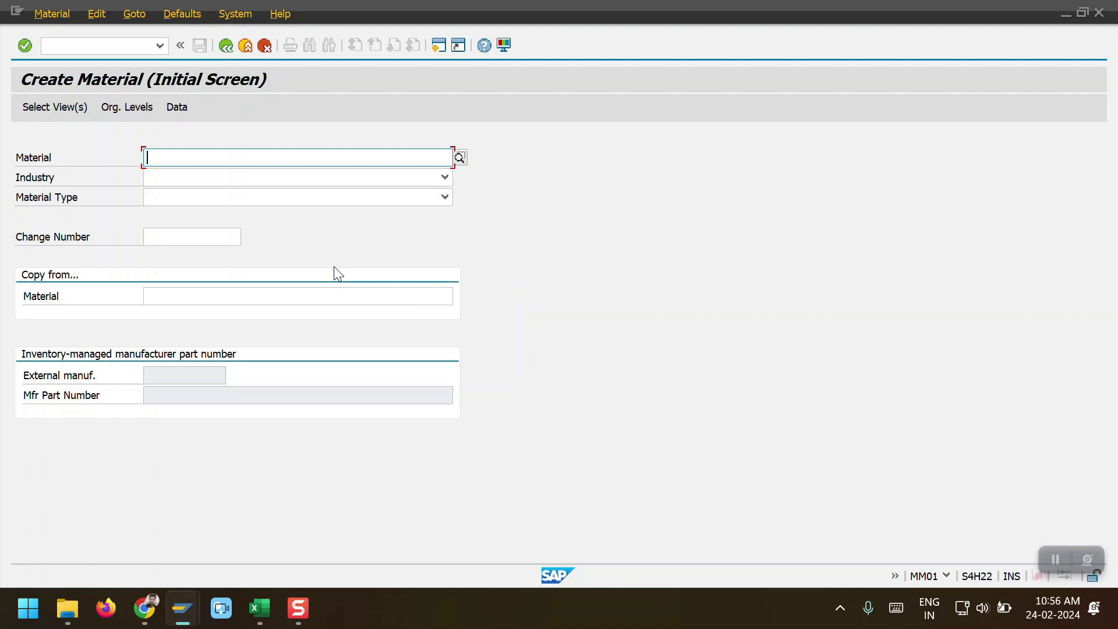
type("CAR")
key("BackSpace")
key("BackSpace")
key("BackSpace")
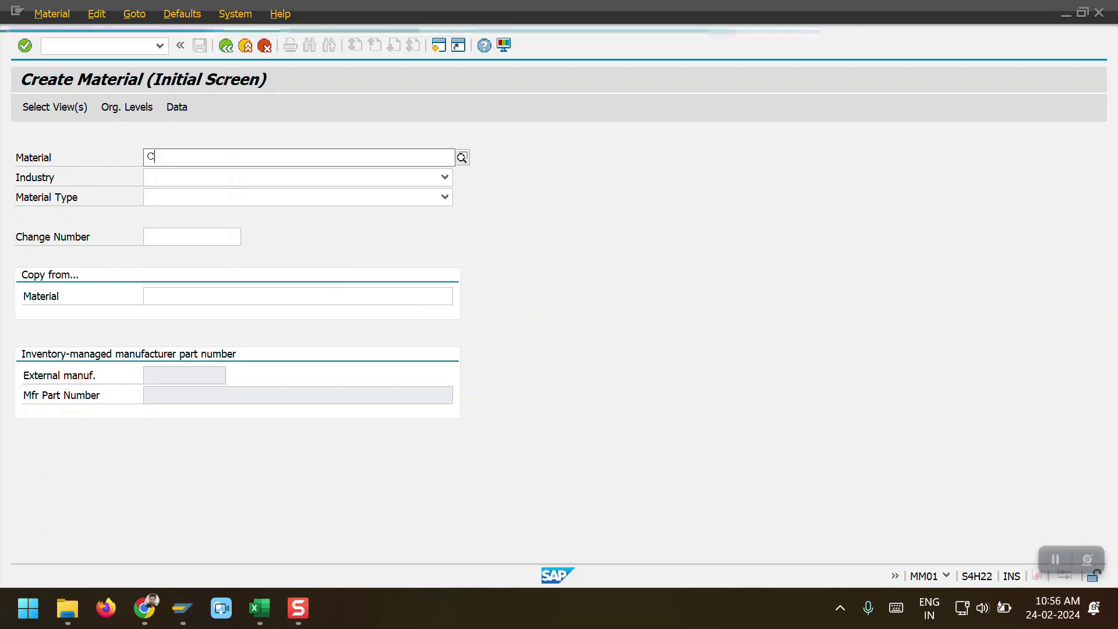
Step: Enter BMW001 as the number of the new material
type("BM")
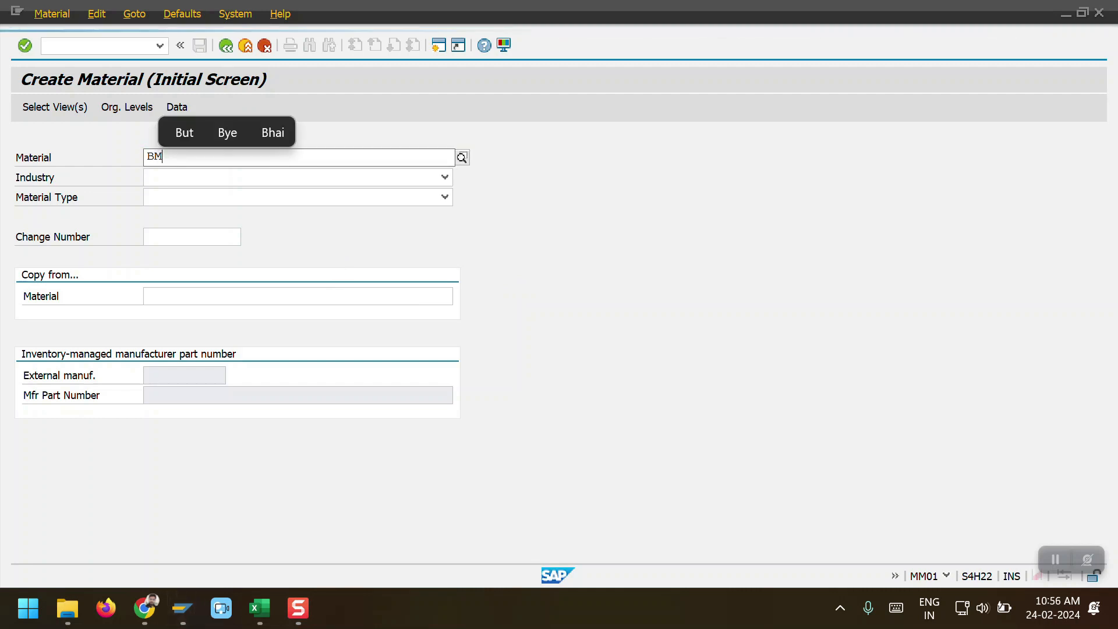
type("W - CAR")
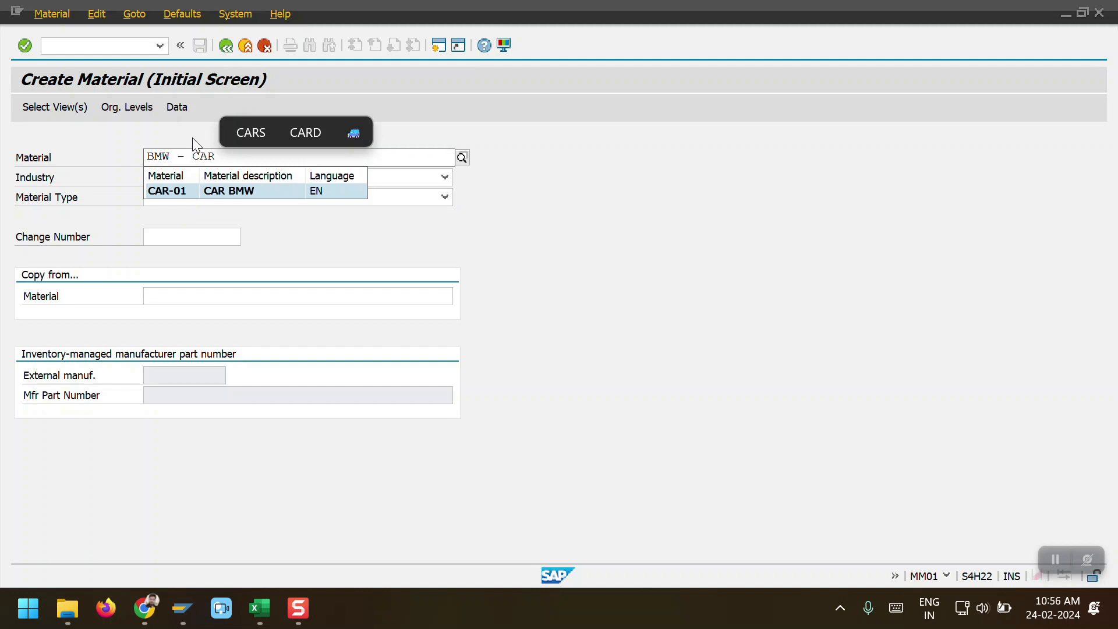
key("BackSpace")
key("BackSpace")
key("BackSpace")
key("BackSpace")
key("BackSpace")
key("BackSpace")
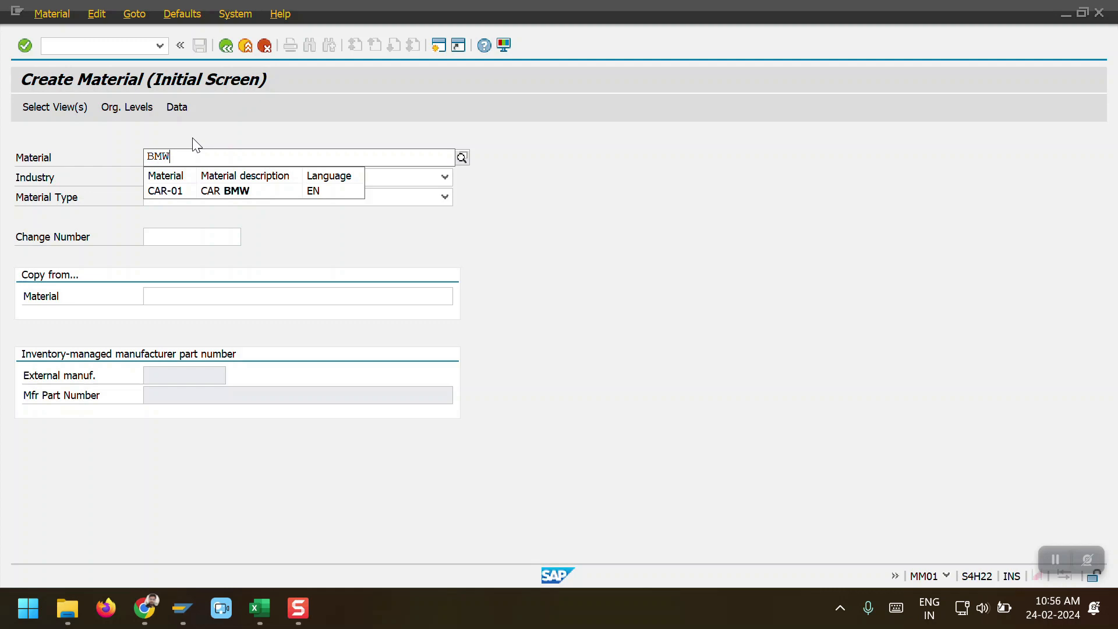
type("00")
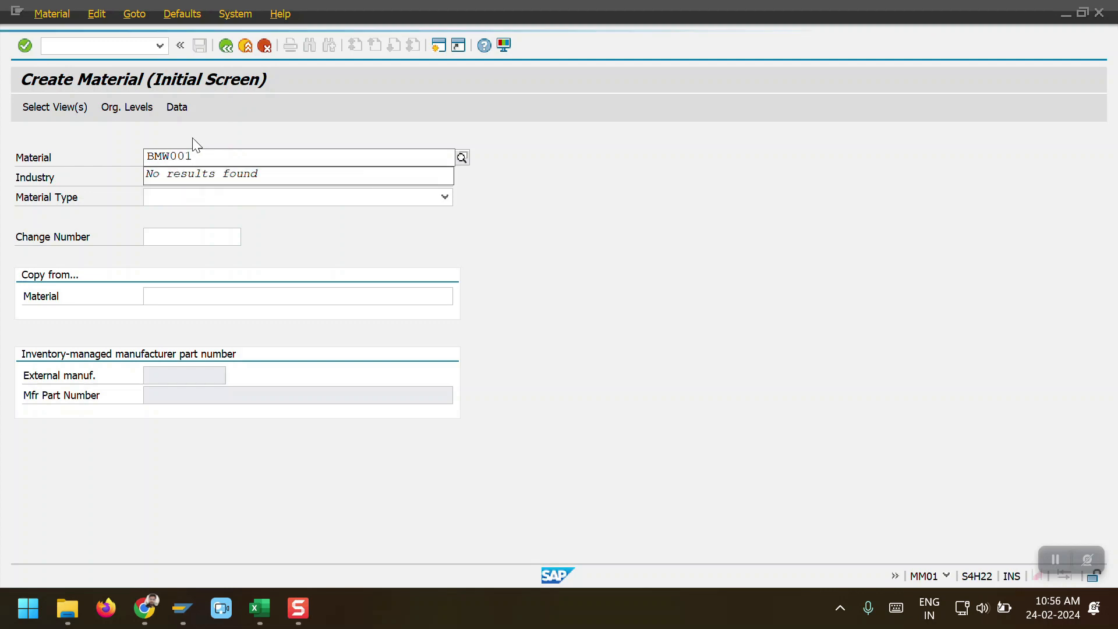
type("1")
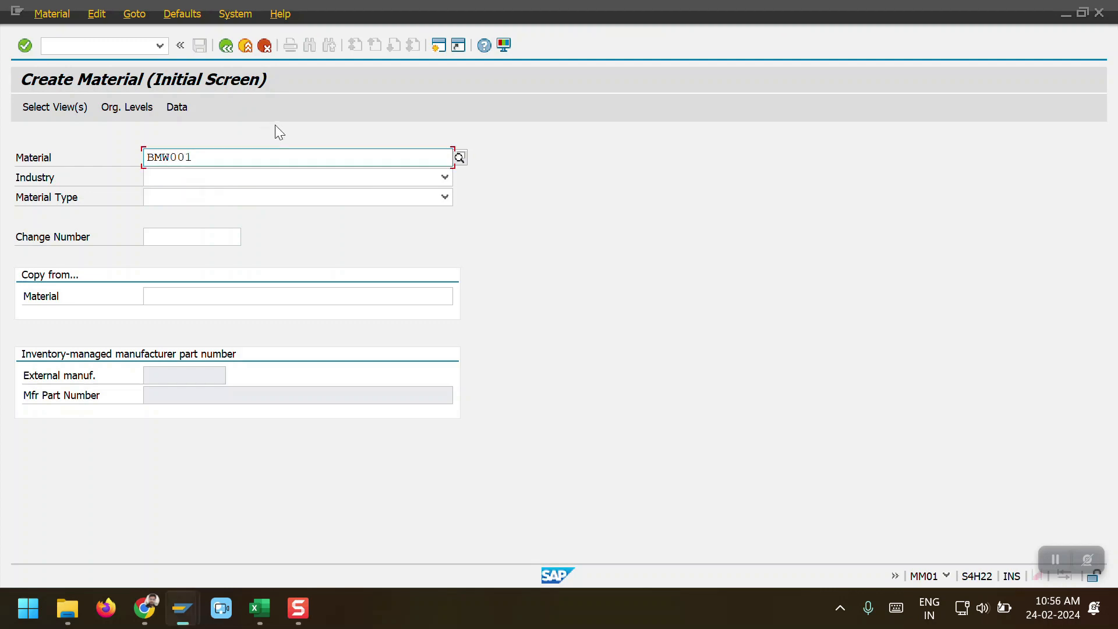
Step: Set the industry to M Mechanical engineering and the material type to FERT Finished Goods
left_click(267, 177)
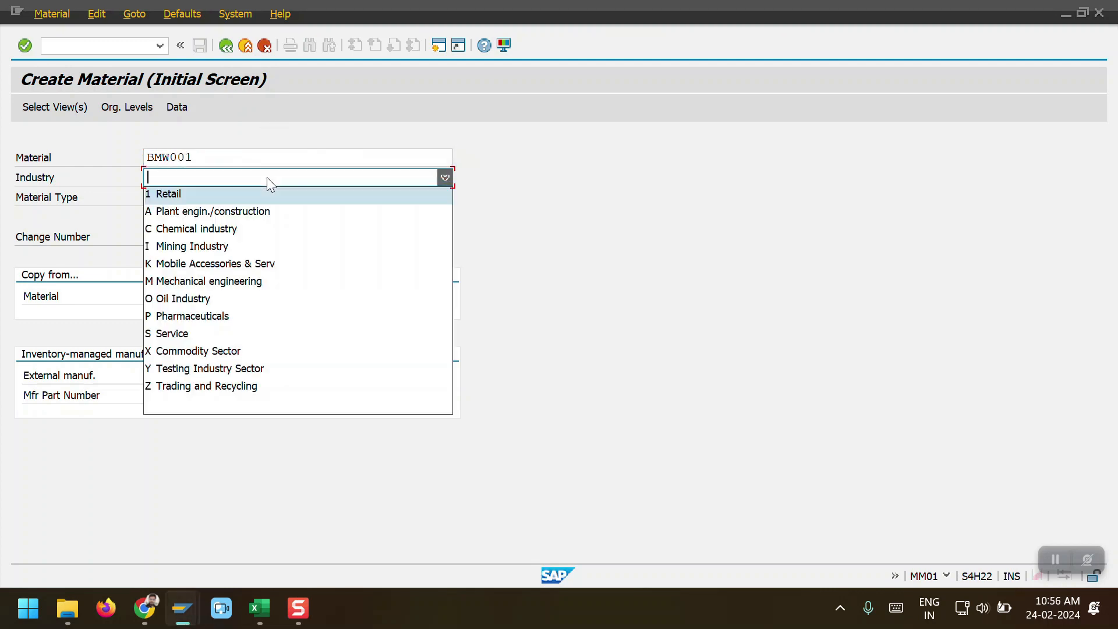
left_click(244, 282)
left_click(222, 198)
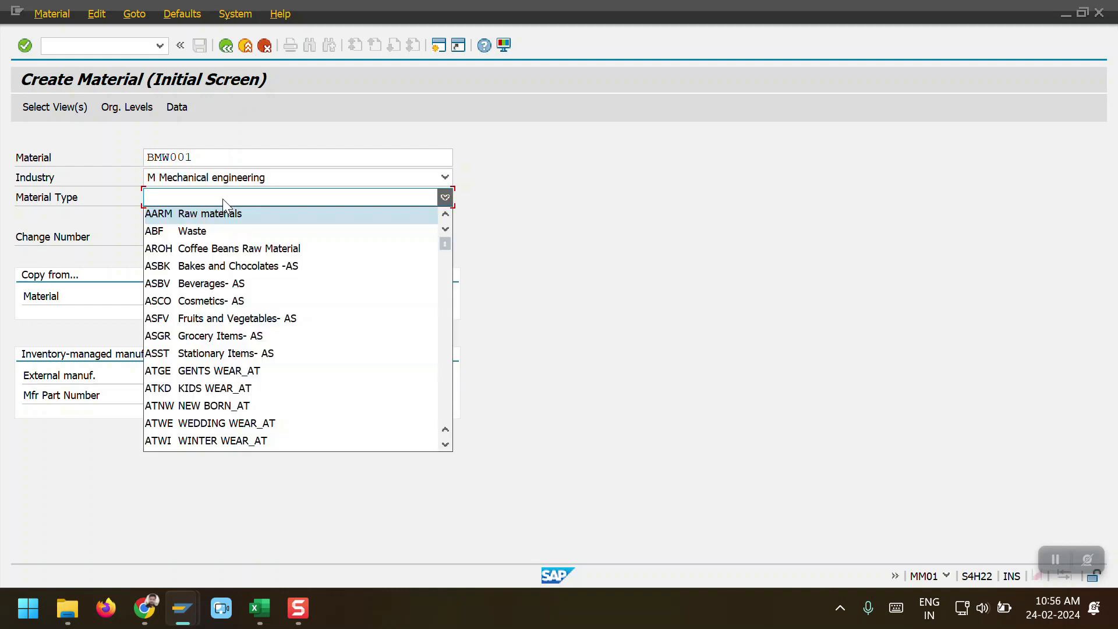
key("f")
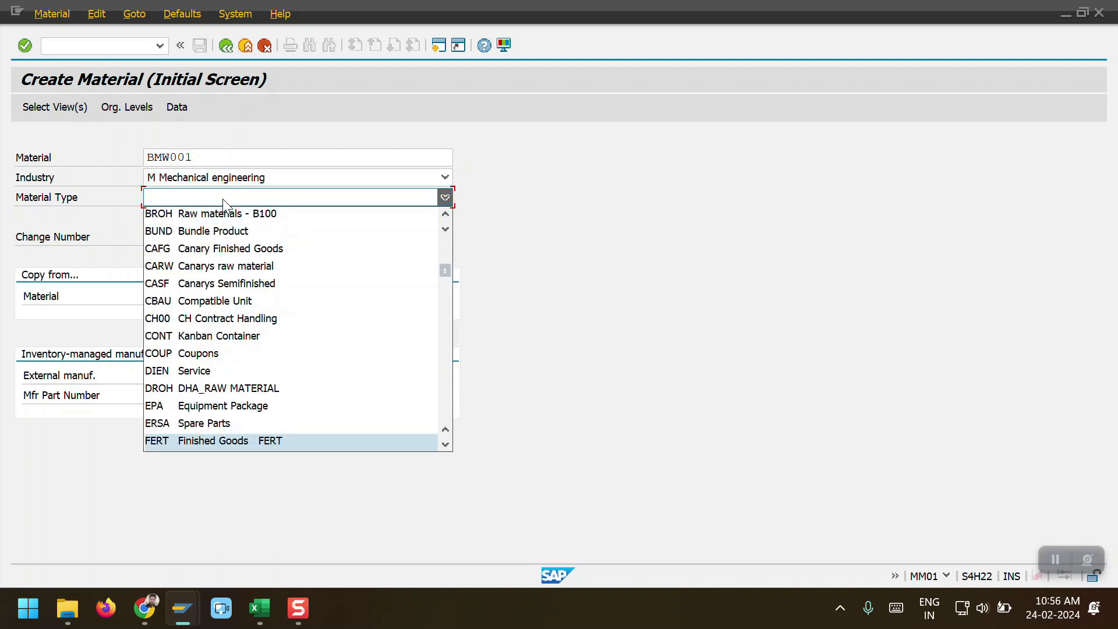
left_click(190, 441)
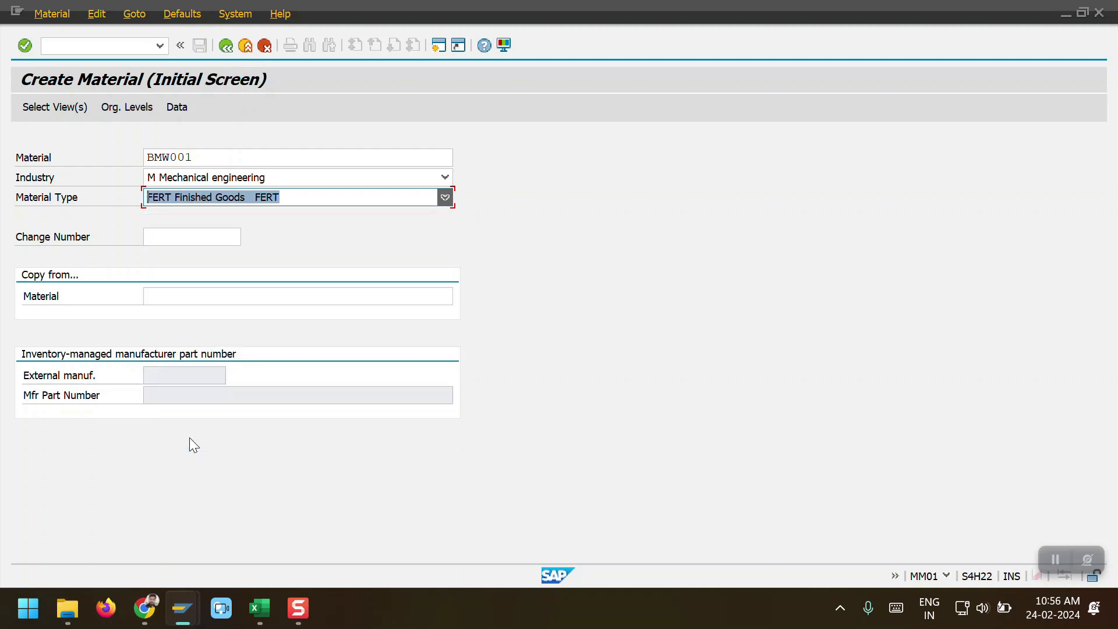
Step: Select the views Basic Data 1 and 2, Purchasing, Sales Org. Data 1 and 2, and Sales: General/Plant Data
left_click(49, 108)
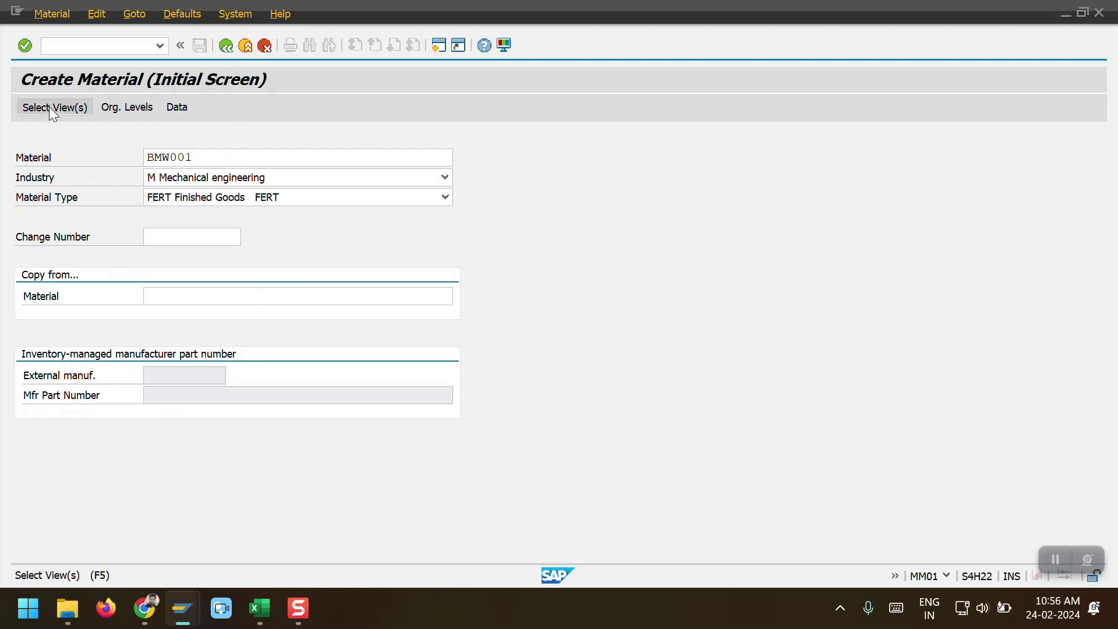
left_click(322, 161)
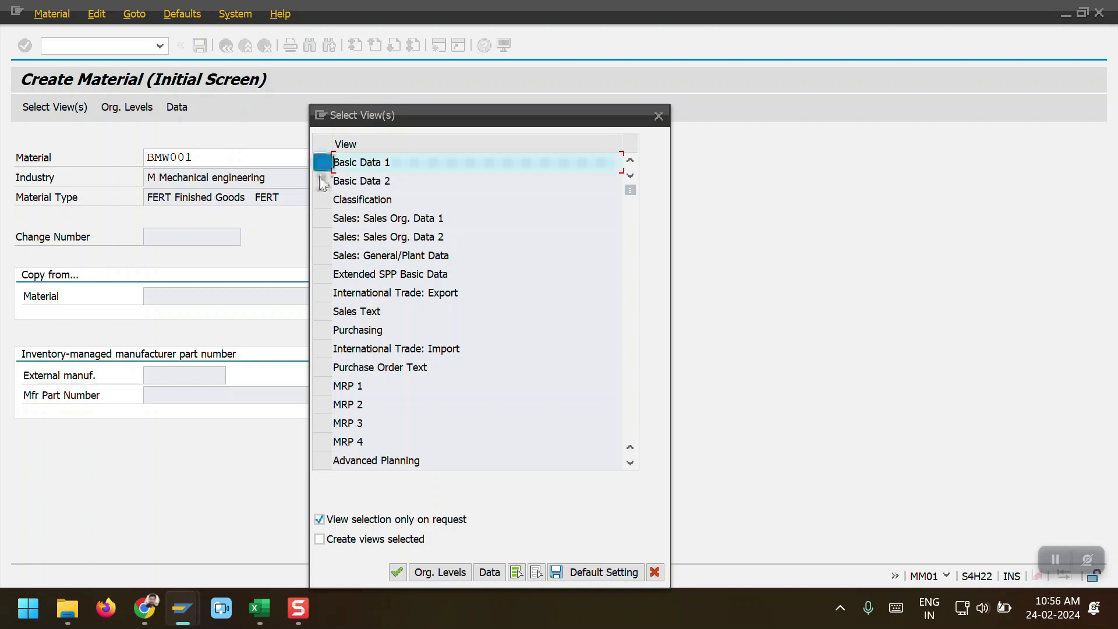
left_click(322, 181)
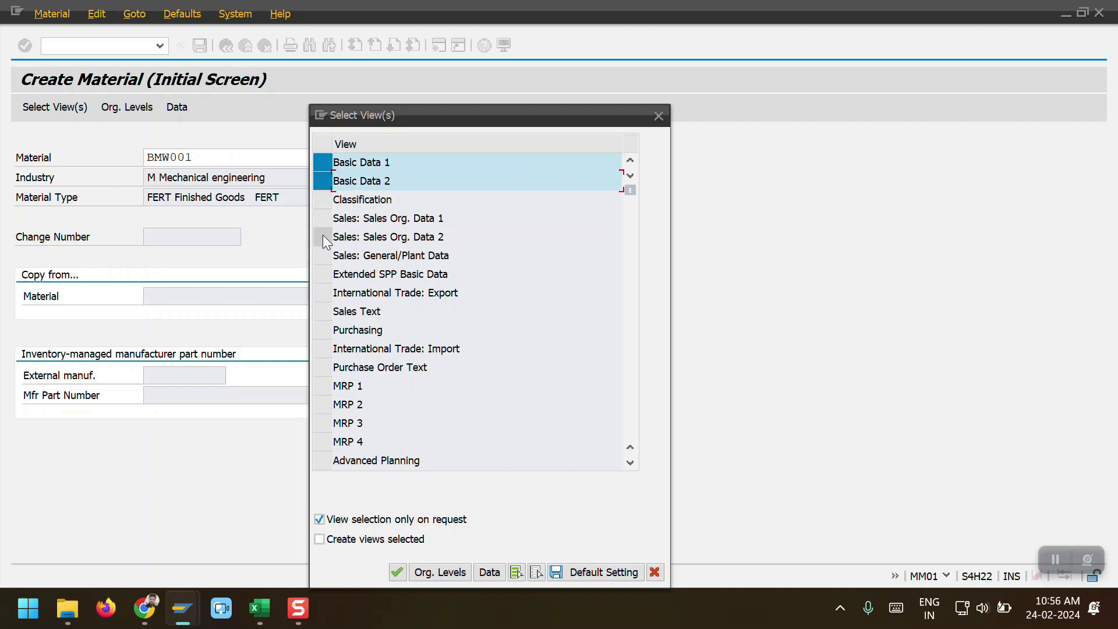
left_click(322, 330)
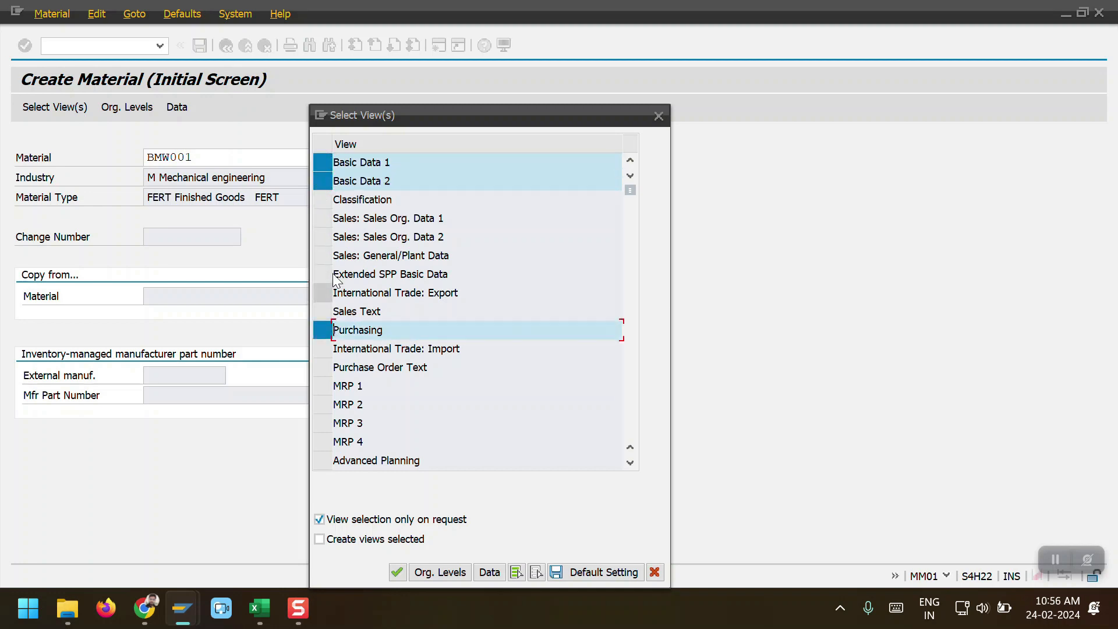
left_click(330, 217)
left_click(330, 236)
left_click(321, 255)
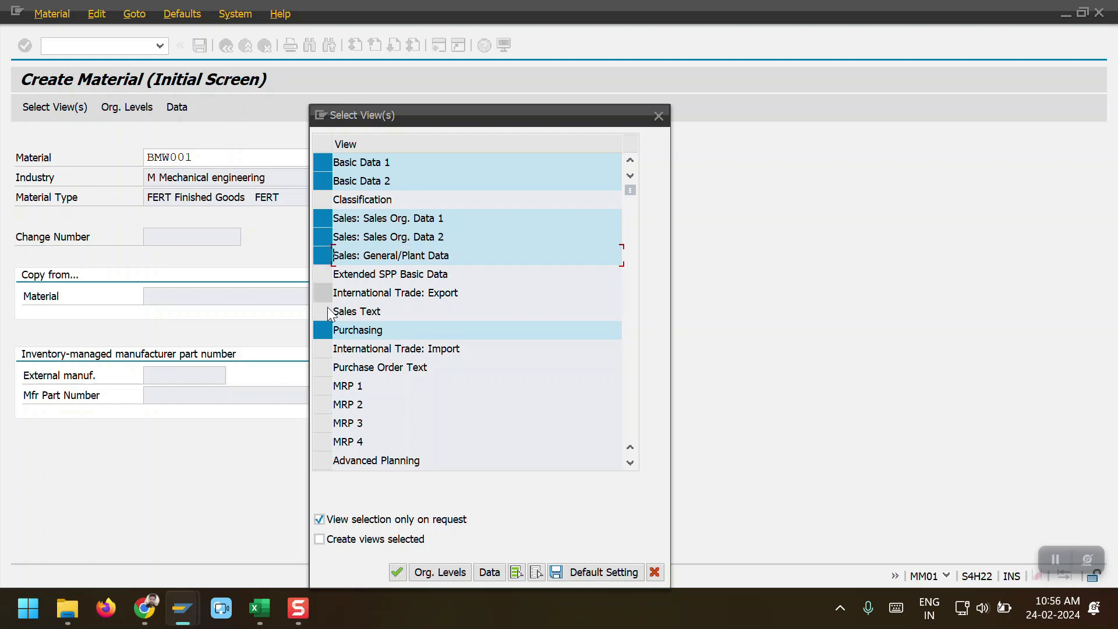
Step: Add the views Accounting 1, Accounting 2, Costing 1 and Costing 2, and proceed to the organizational levels
scroll(355, 358, "down", 2)
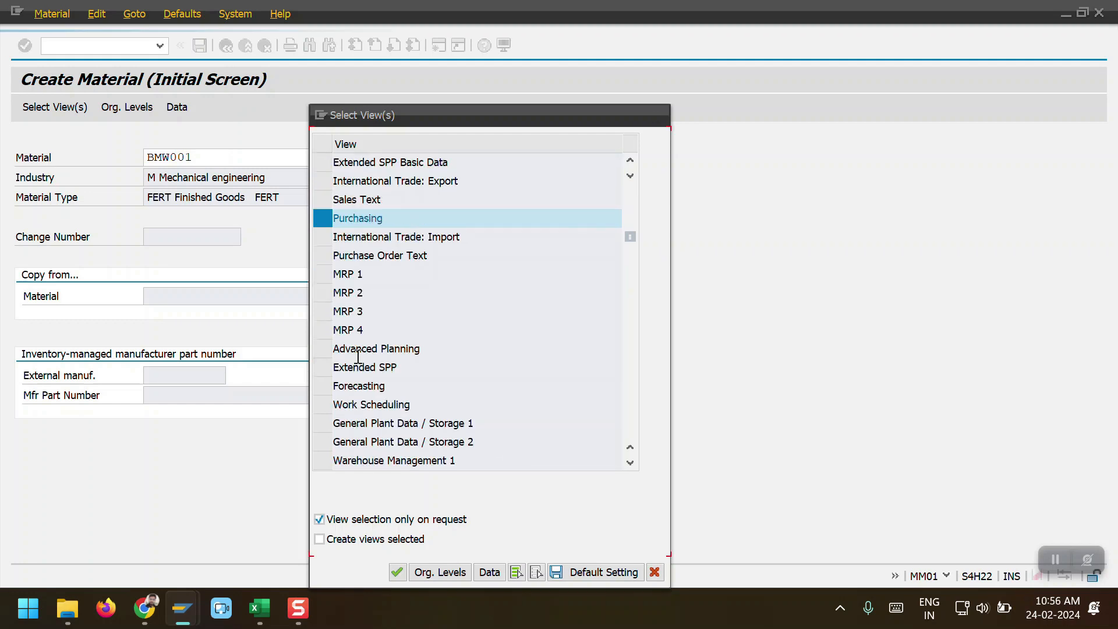
scroll(357, 356, "down", 3)
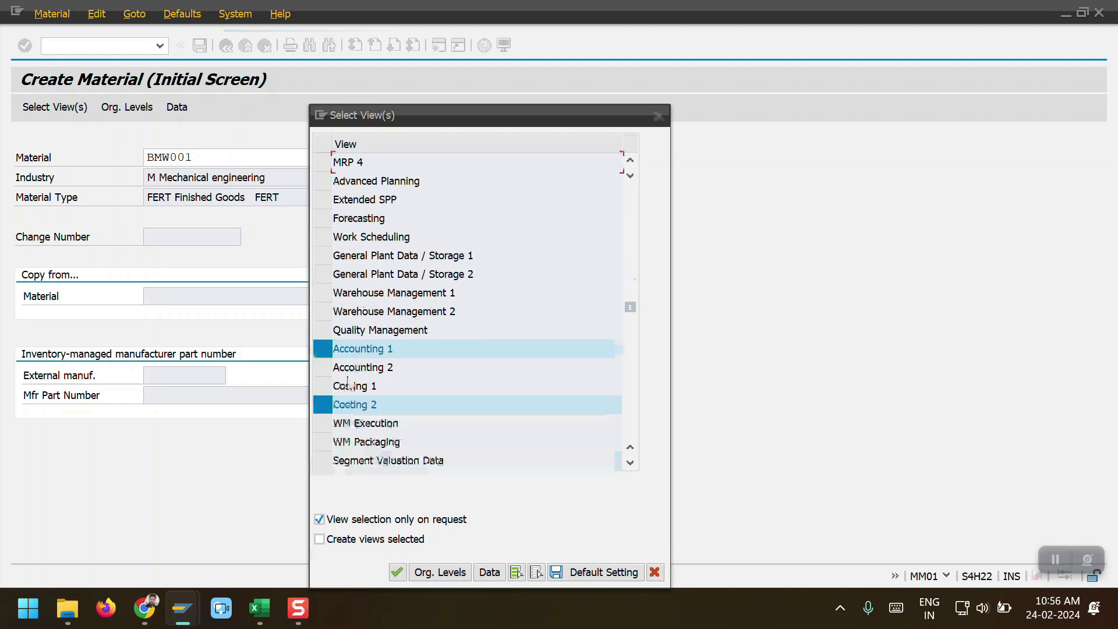
left_click(337, 367)
left_click(333, 386)
left_click(417, 570)
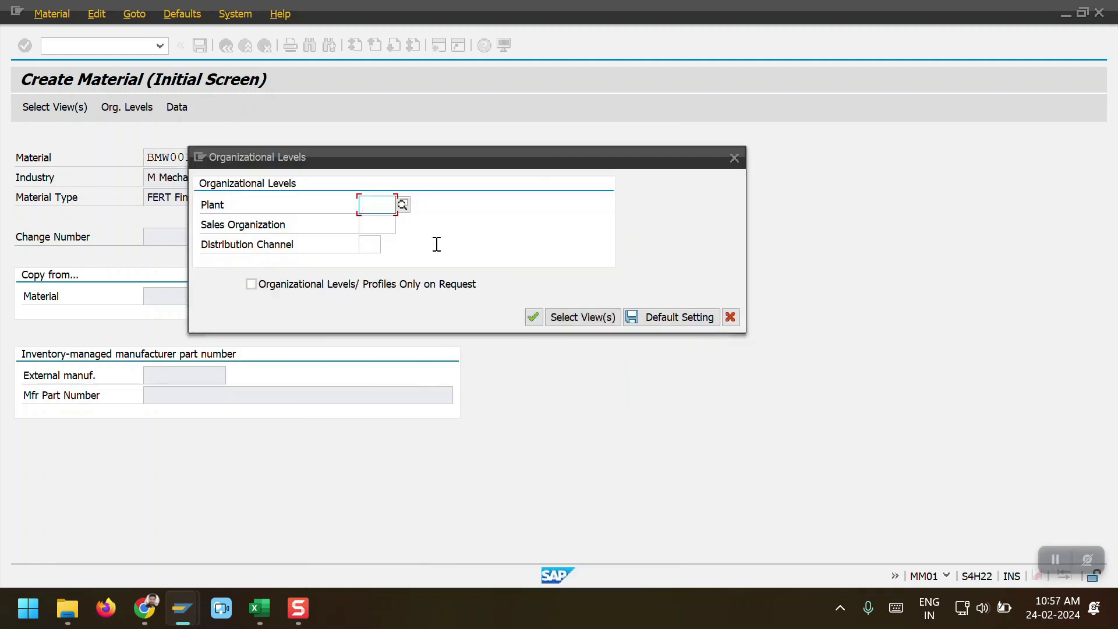
Step: Set the plant to 2003 and confirm the organizational levels with the sales organization empty
type("2003")
key("Tab")
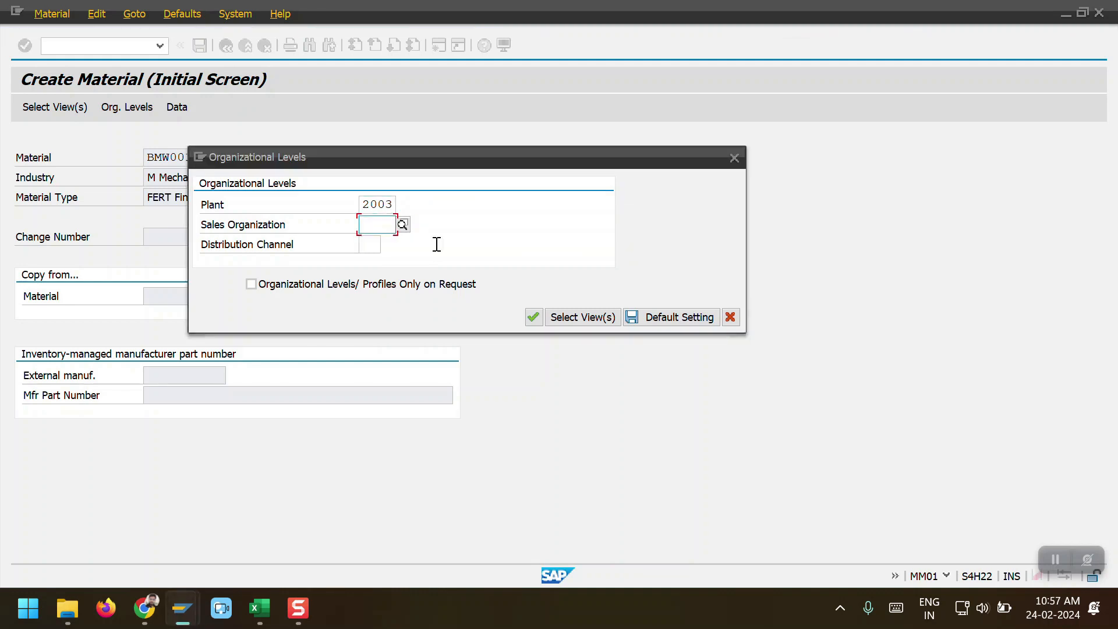
type("2003")
key("Return")
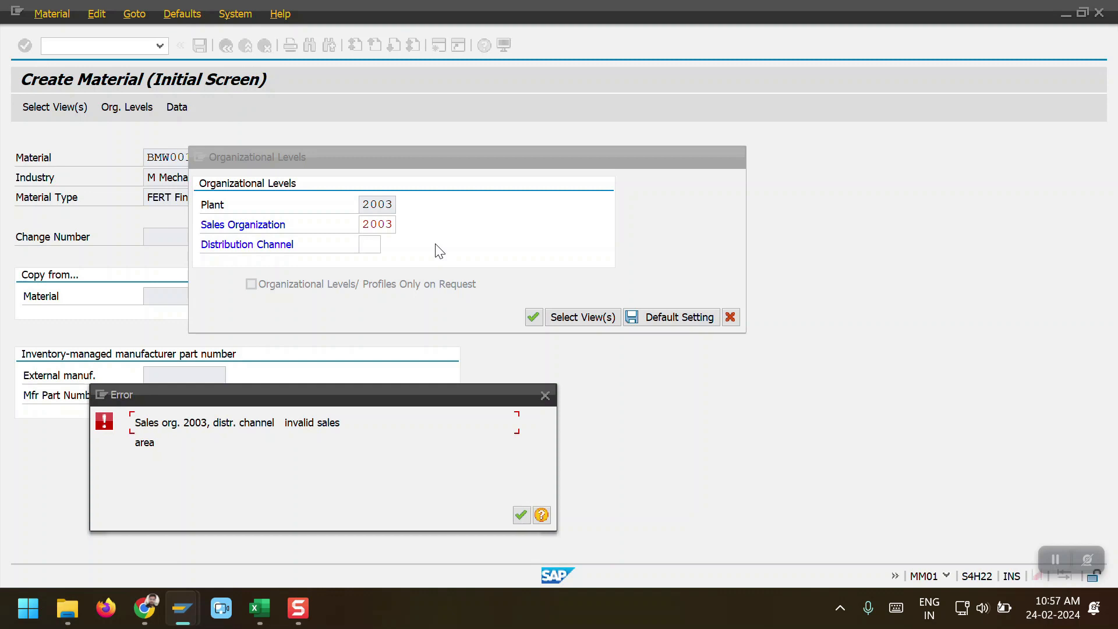
key("Return")
key("Delete")
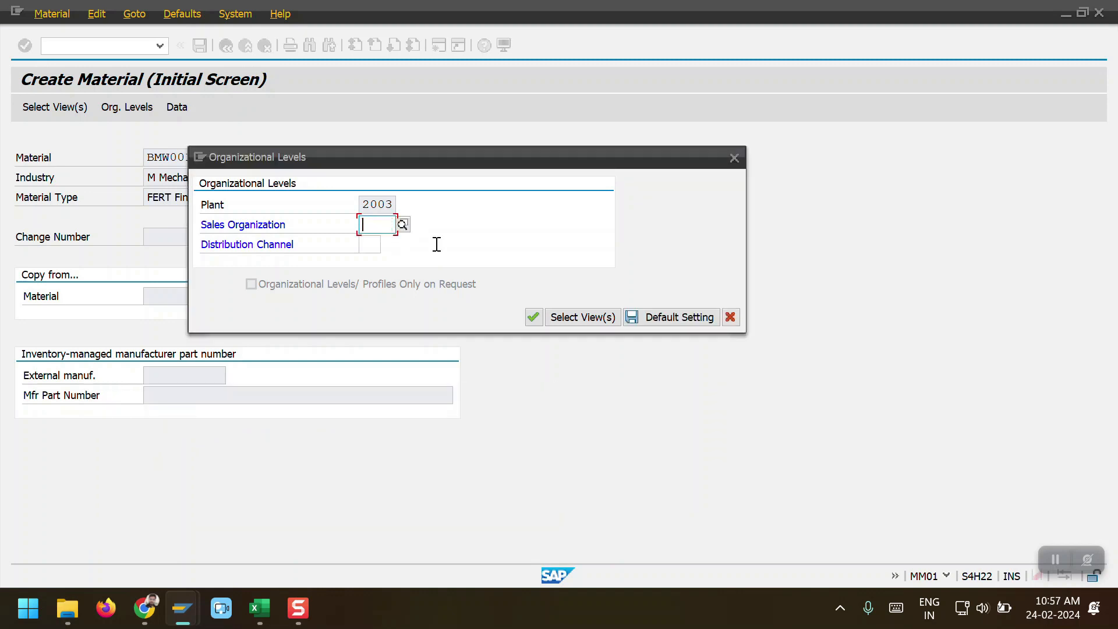
key("Return")
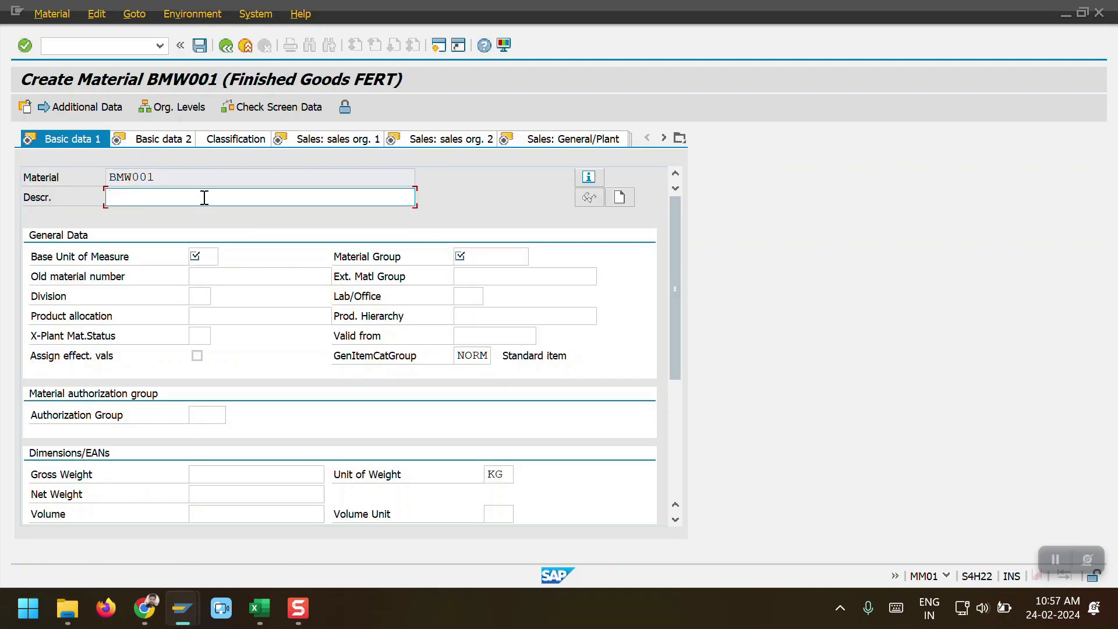
Step: Enter the description "BMW - CAR 001" and the base unit of measure EA for material BMW001
type("BMW - CAR 001")
left_click(202, 251)
type("EA")
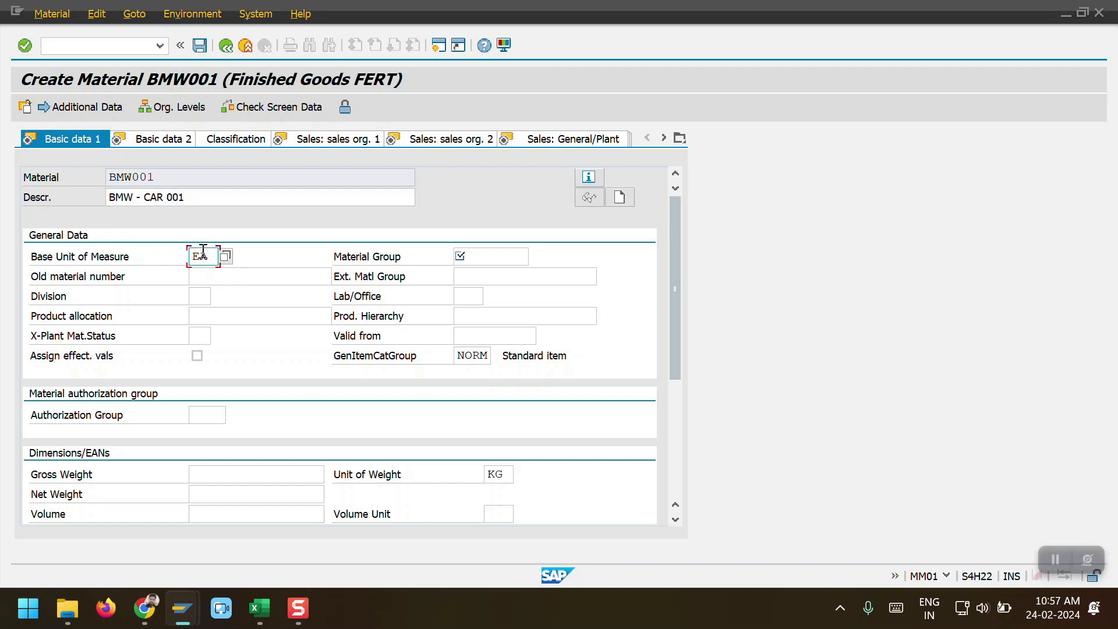
Step: Choose material group 2001 for finished goods from the available values and complete the Basic data 1 view
left_click(492, 258)
left_click(489, 272)
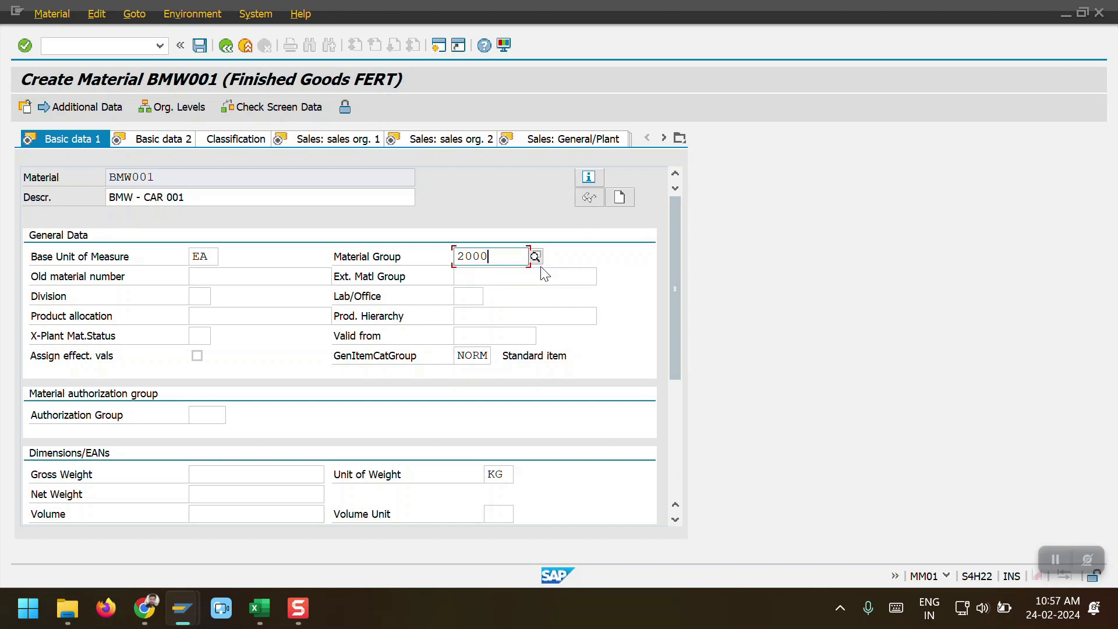
left_click(534, 261)
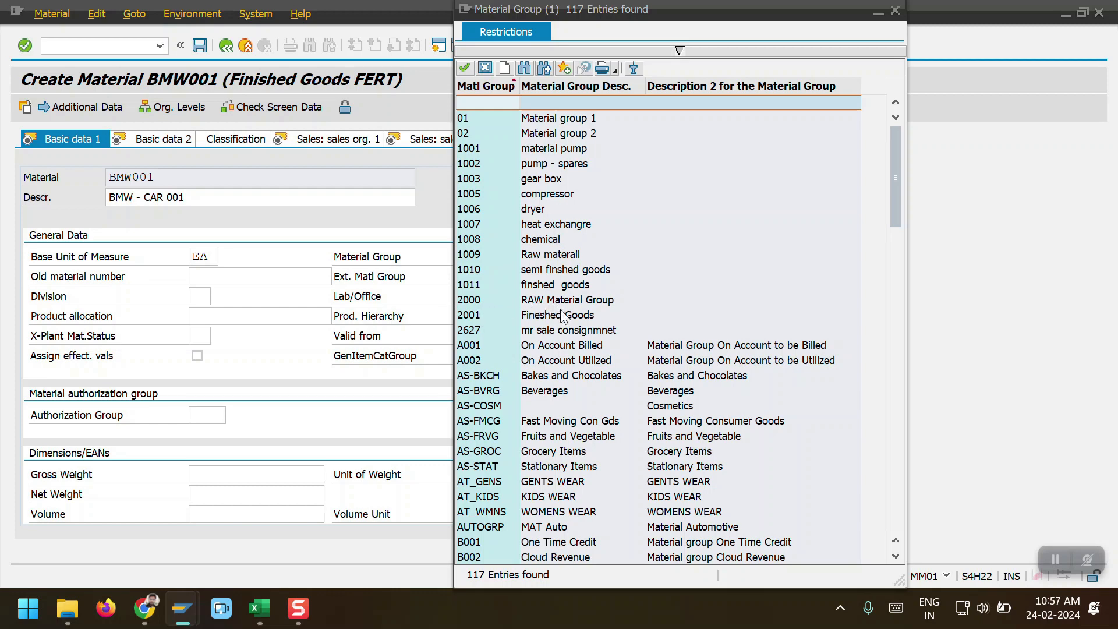
double_click(469, 320)
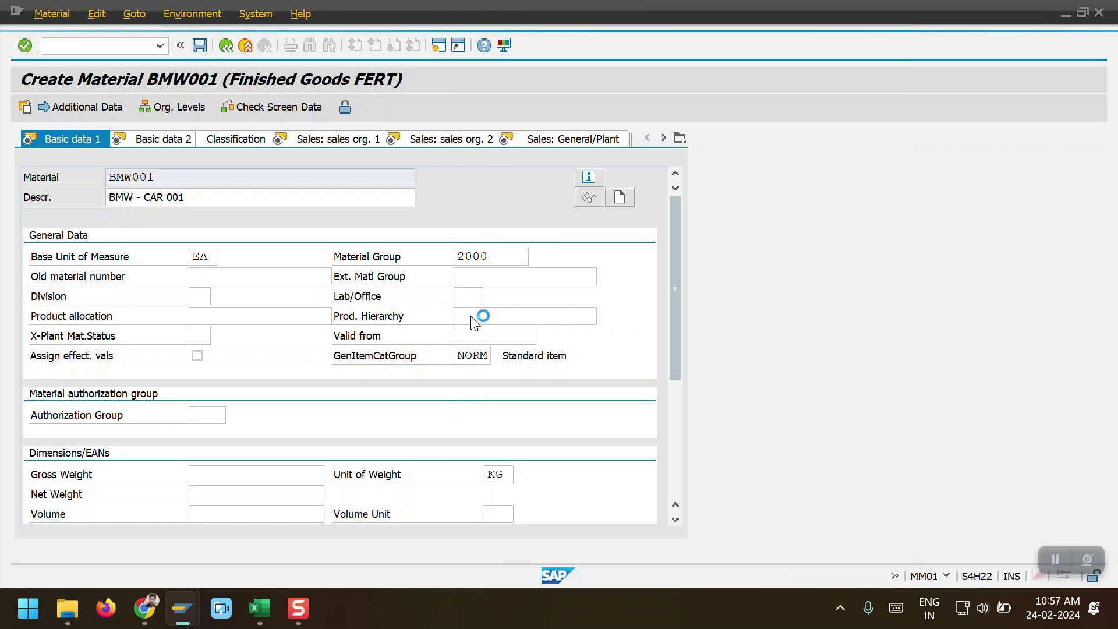
key("Return")
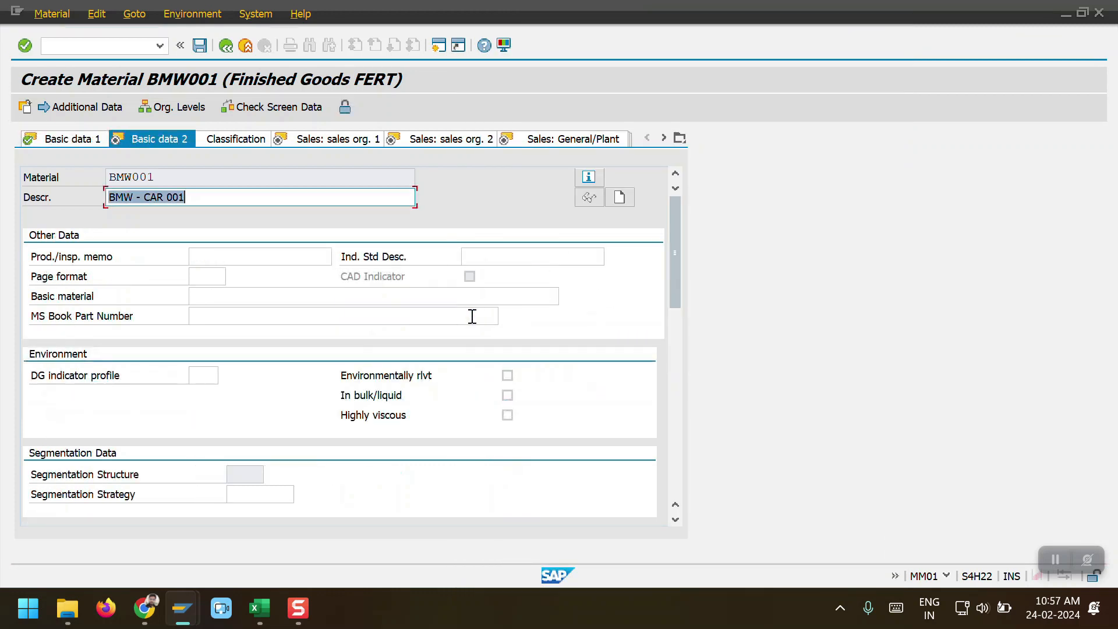
Step: Advance from Basic data 2 through the sales and purchasing views to the Accounting 1 view
scroll(472, 316, "down", 3)
scroll(472, 317, "down", 4)
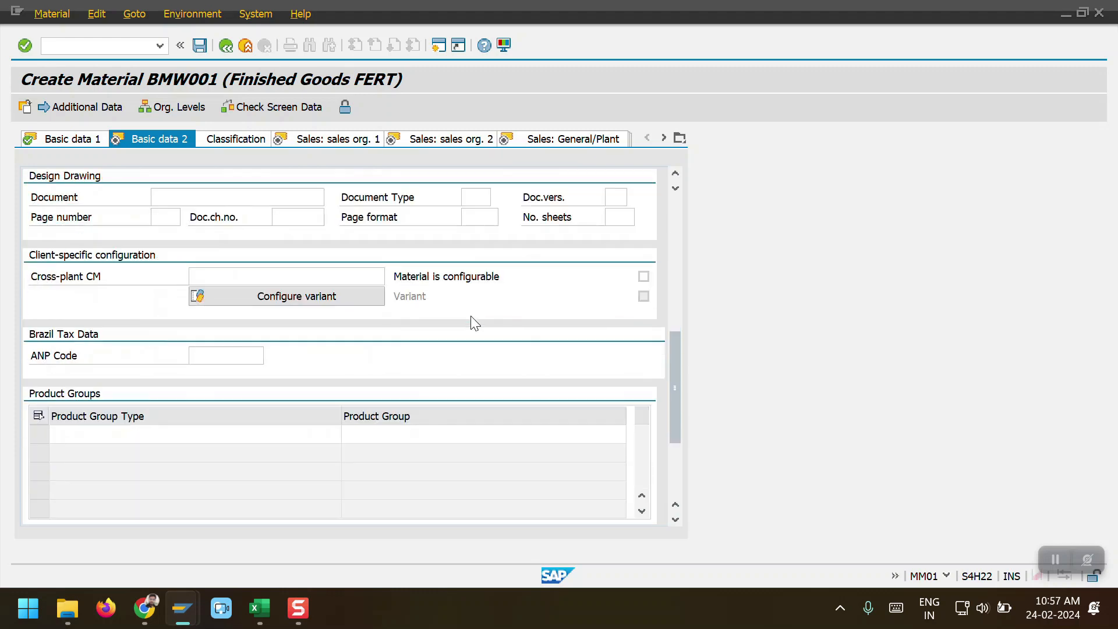
key("Return")
key("Return")
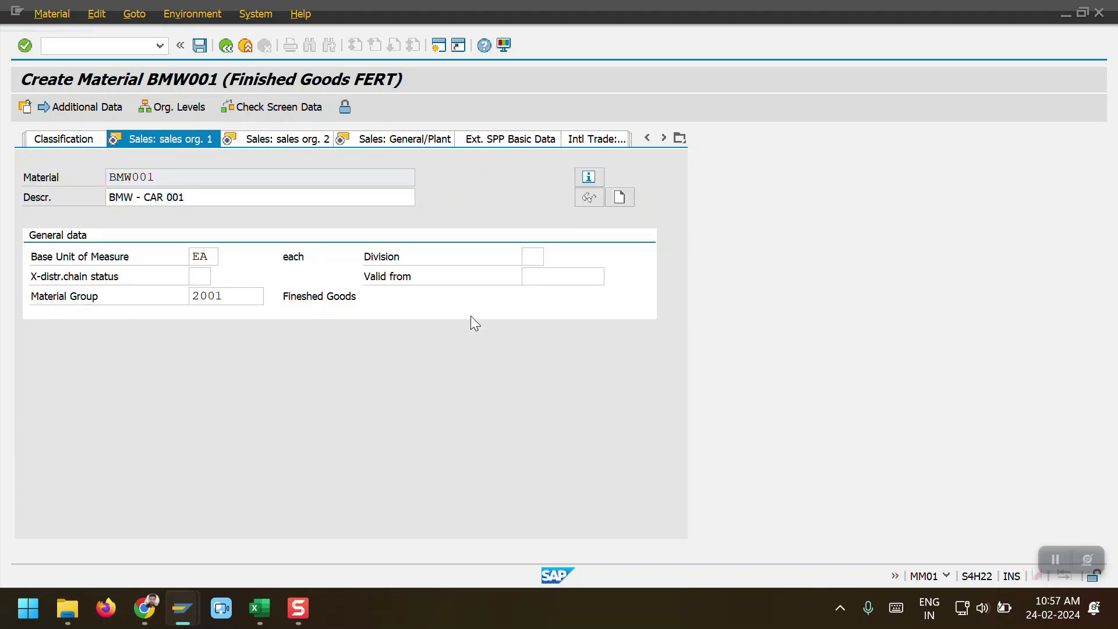
key("Return")
key("Return")
key("Return")
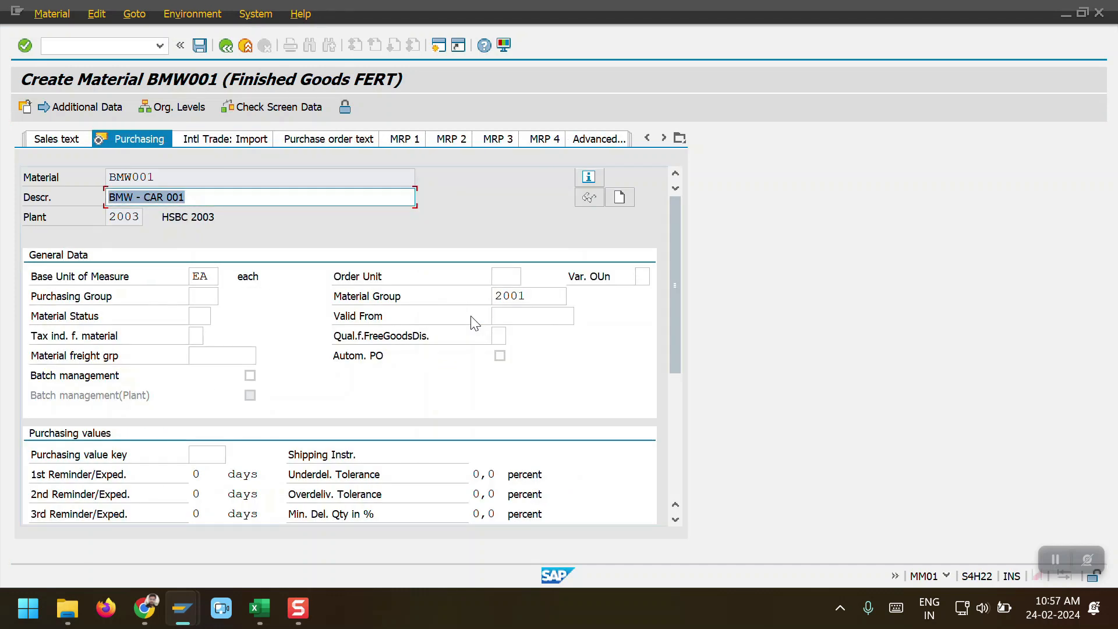
key("Return")
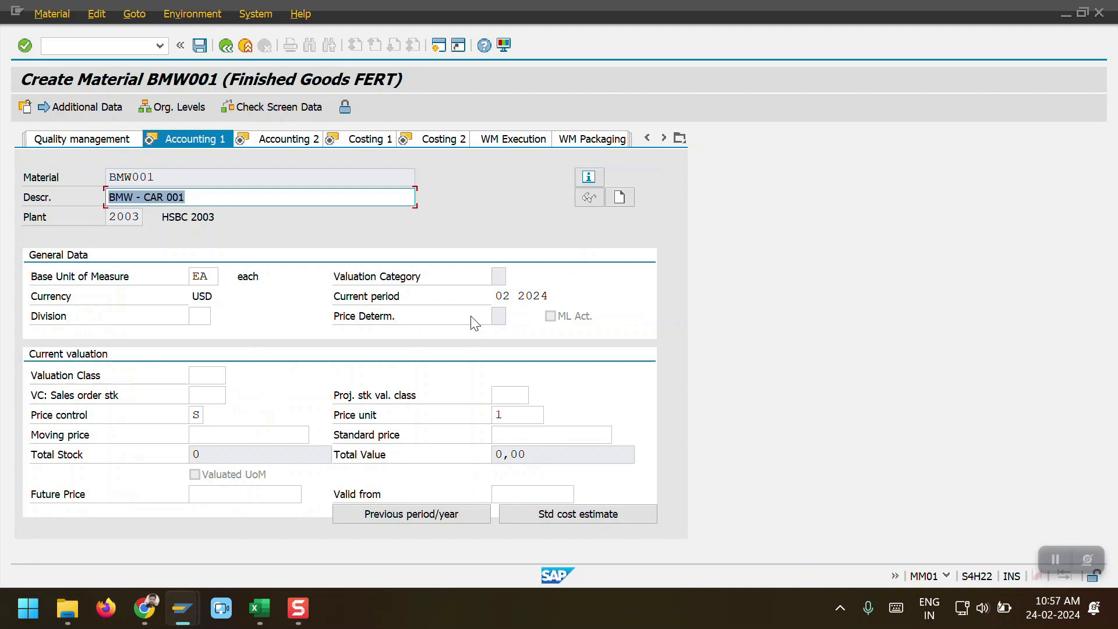
Step: Choose valuation class 2003, Finished Goods HSBC, from the available values for material BMW001
left_click(210, 376)
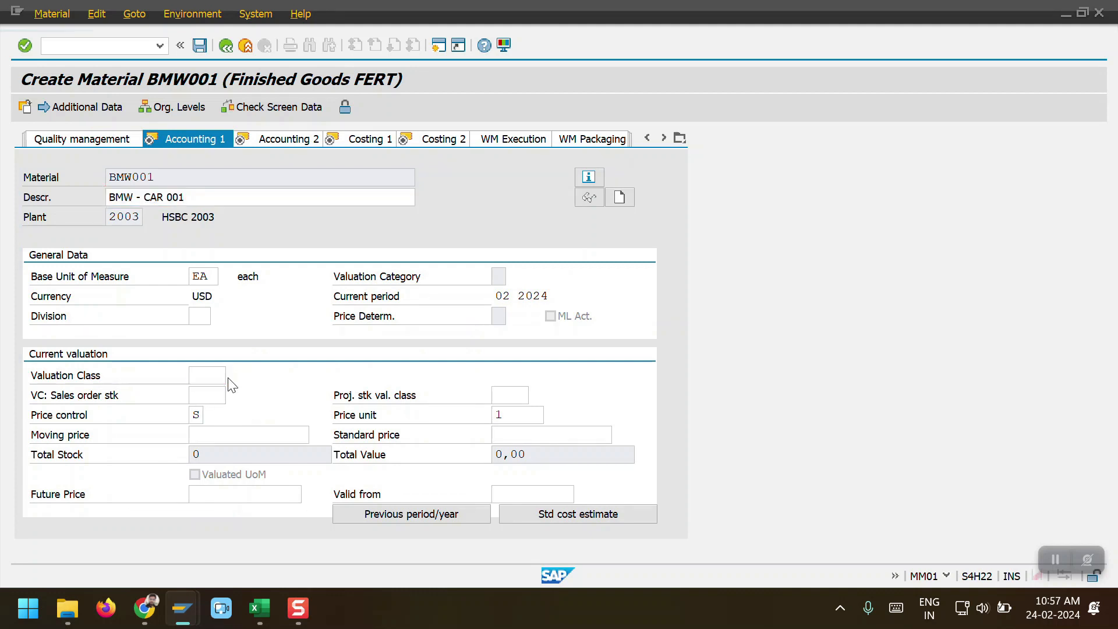
left_click(232, 377)
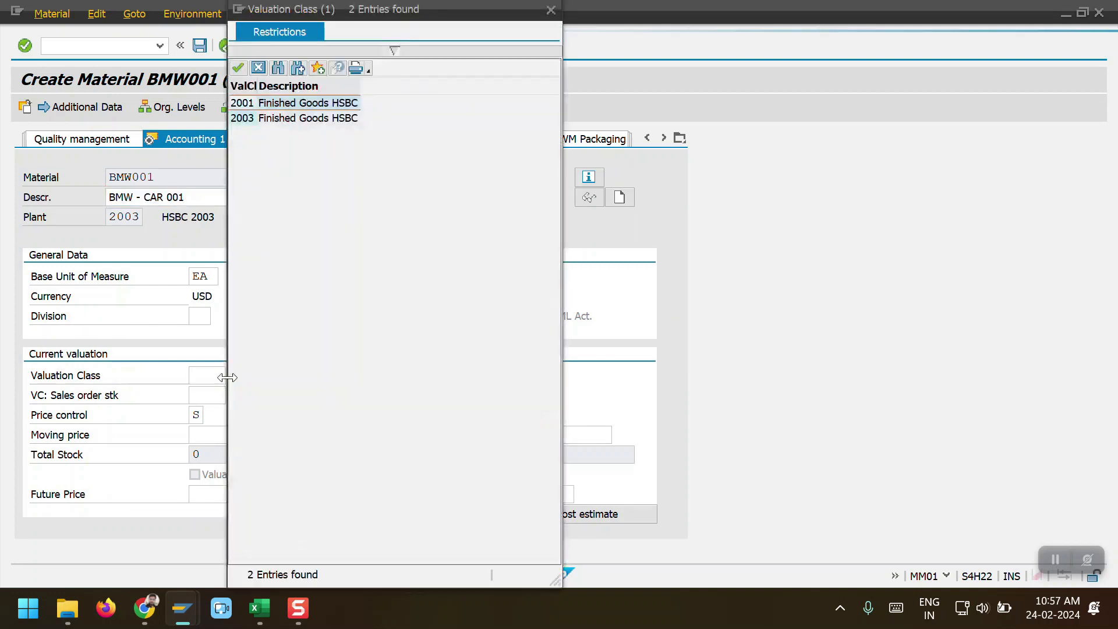
double_click(244, 120)
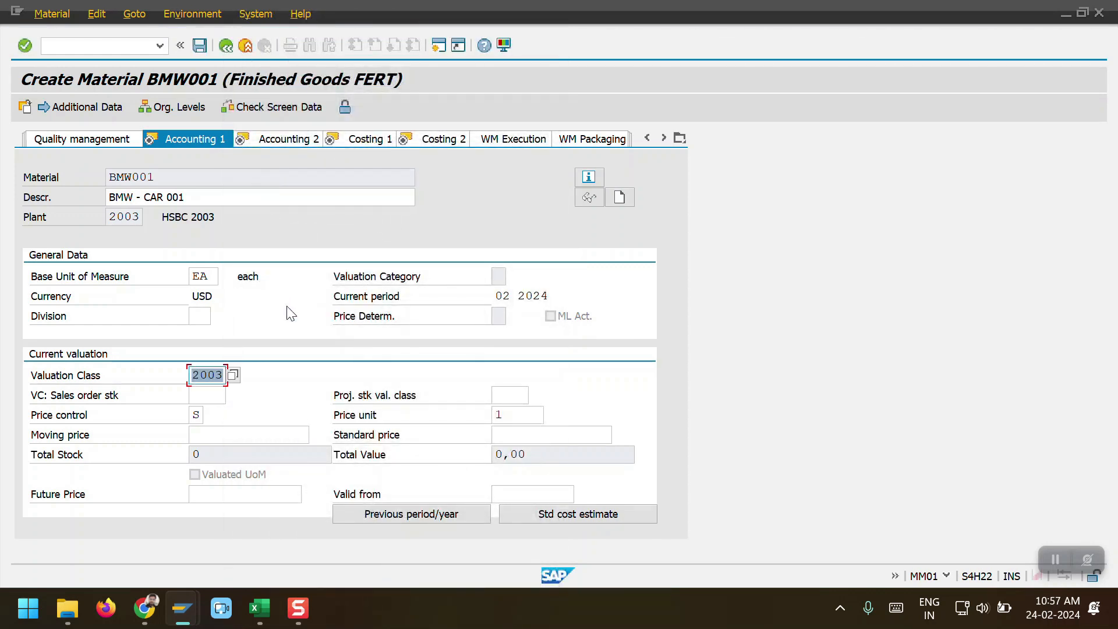
key("Return")
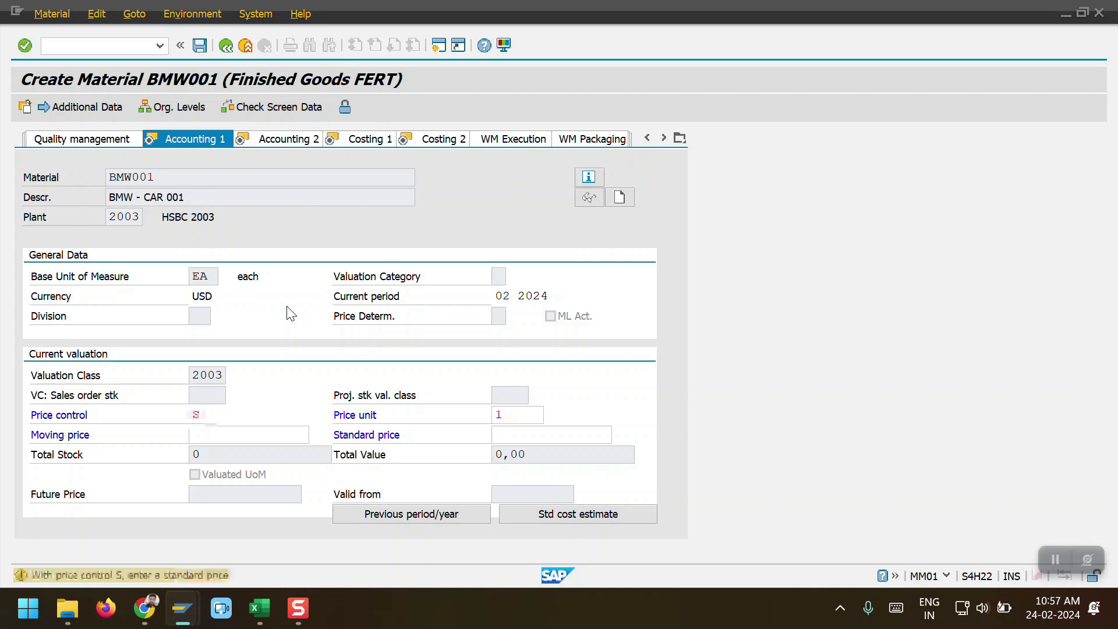
Step: Advance through the remaining accounting and costing views without further entries and save material BMW001
key("Return")
key("Return")
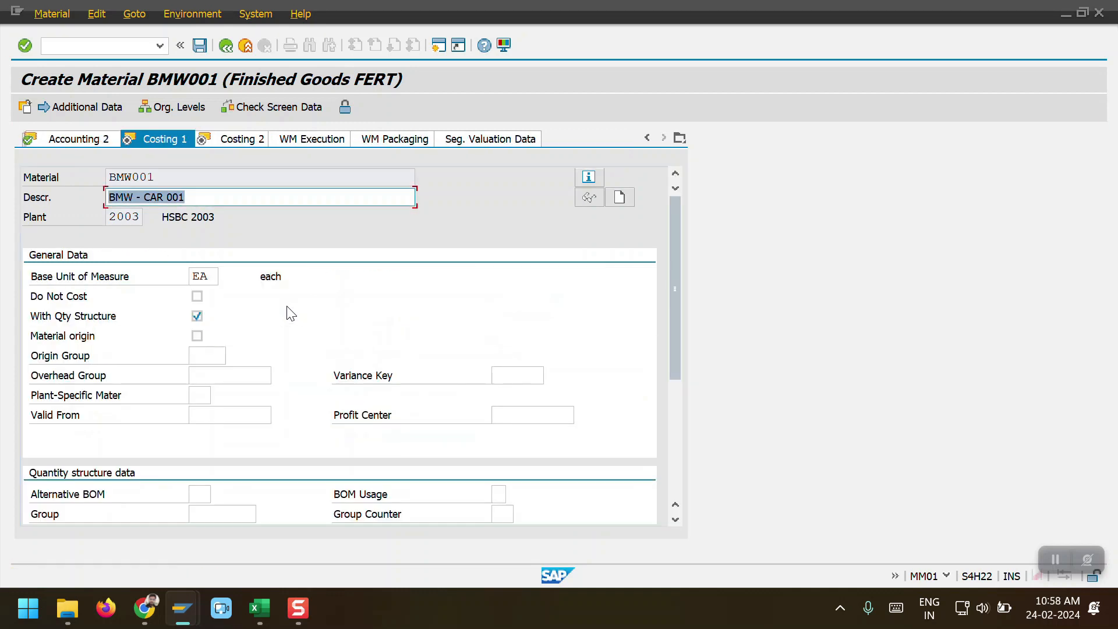
key("Return")
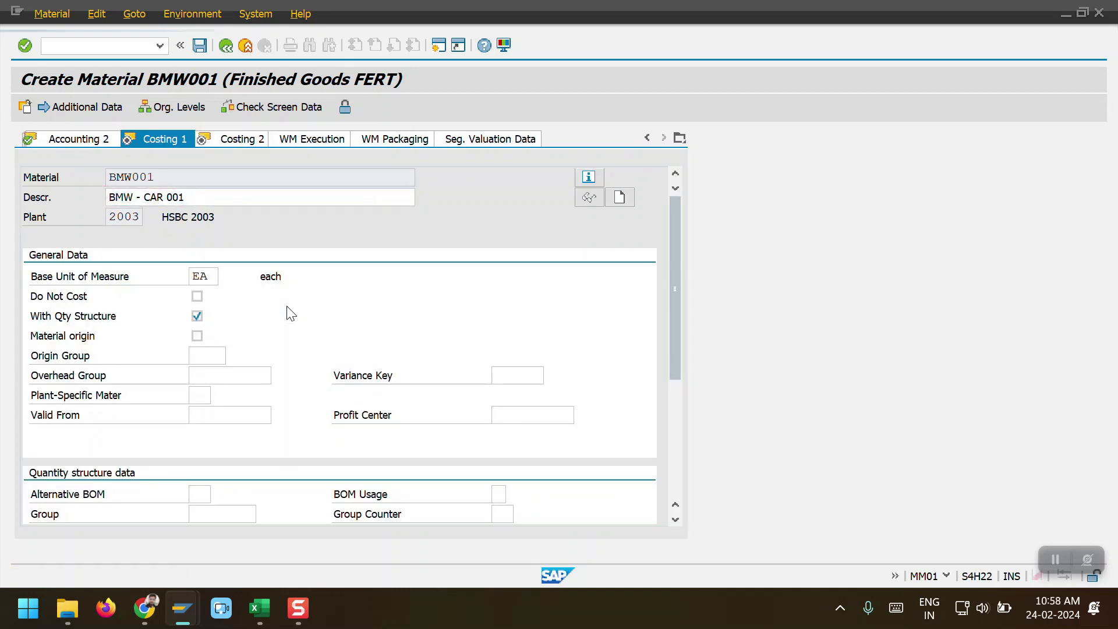
key("Return")
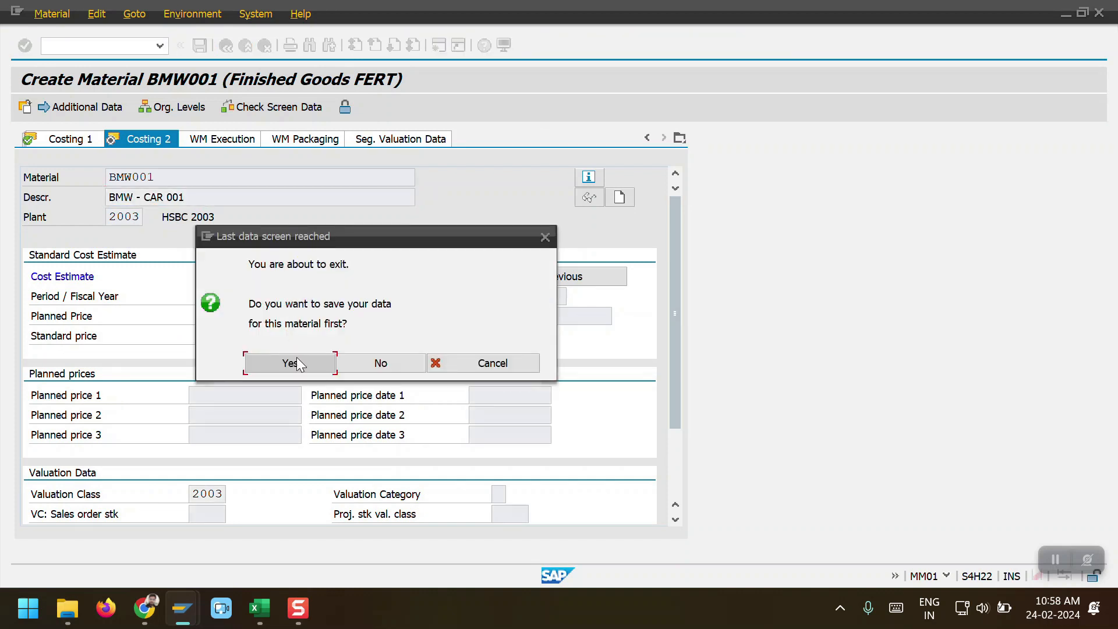
key("Return")
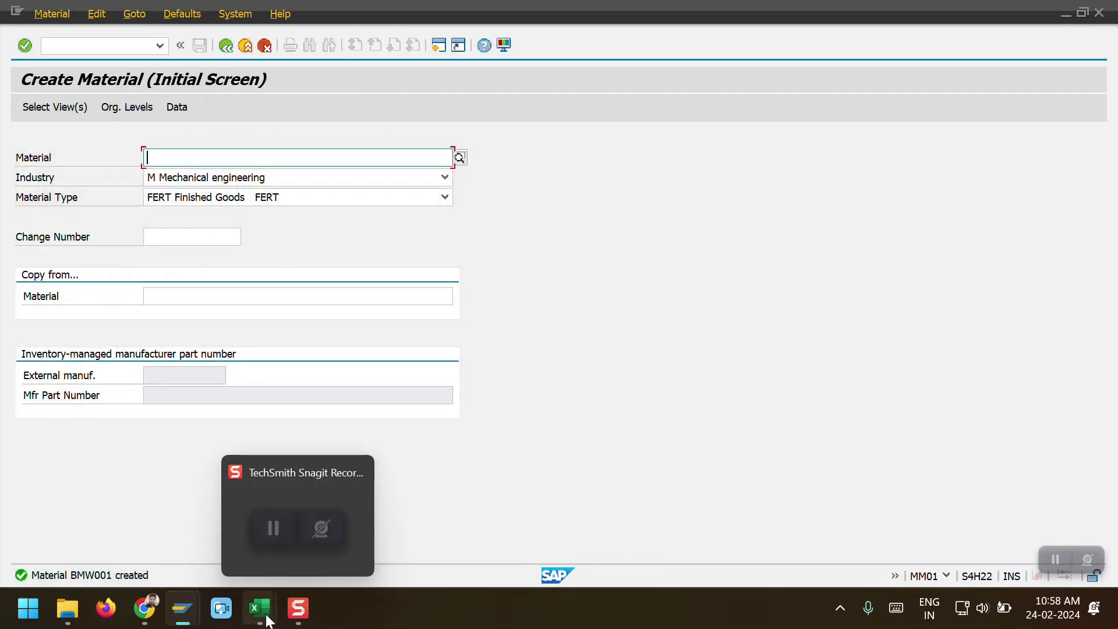
Step: Switch to Excel, mark the finished good CAR - BMW in G2 with yellow fill, and select the raw materials in G4:G6
mouse_move(268, 620)
left_click(354, 511)
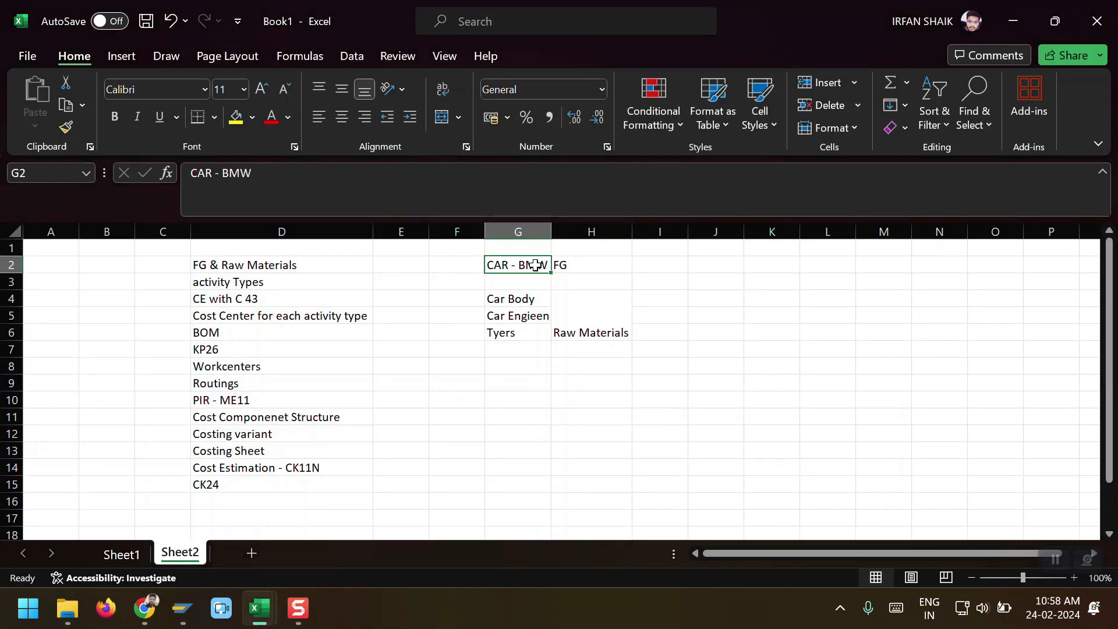
left_click(235, 117)
left_click(523, 300)
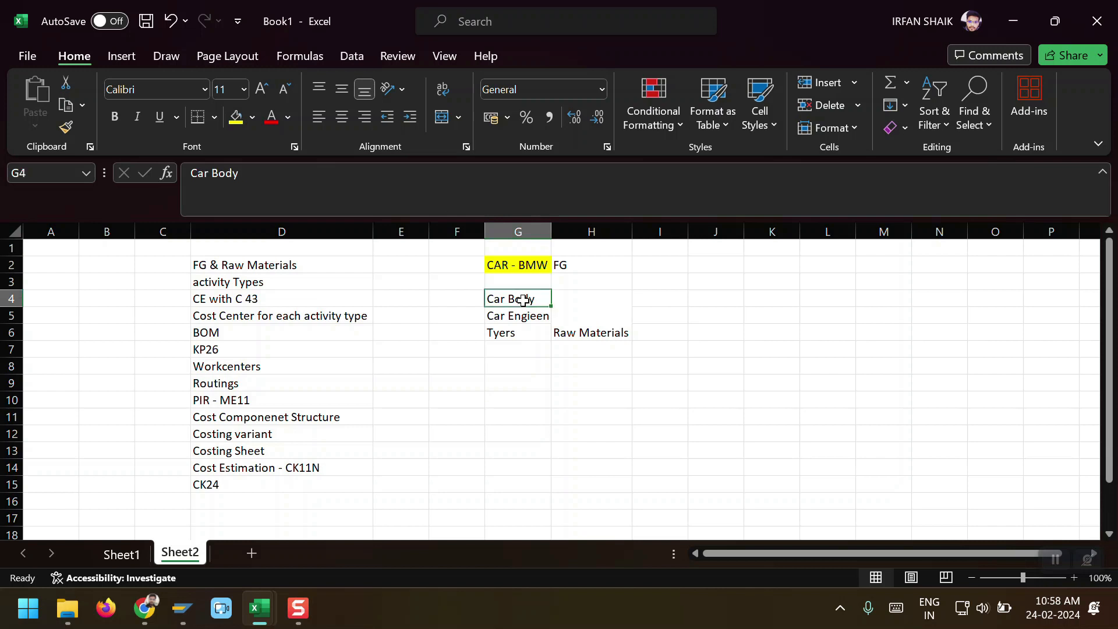
left_click_drag(523, 300, 516, 332)
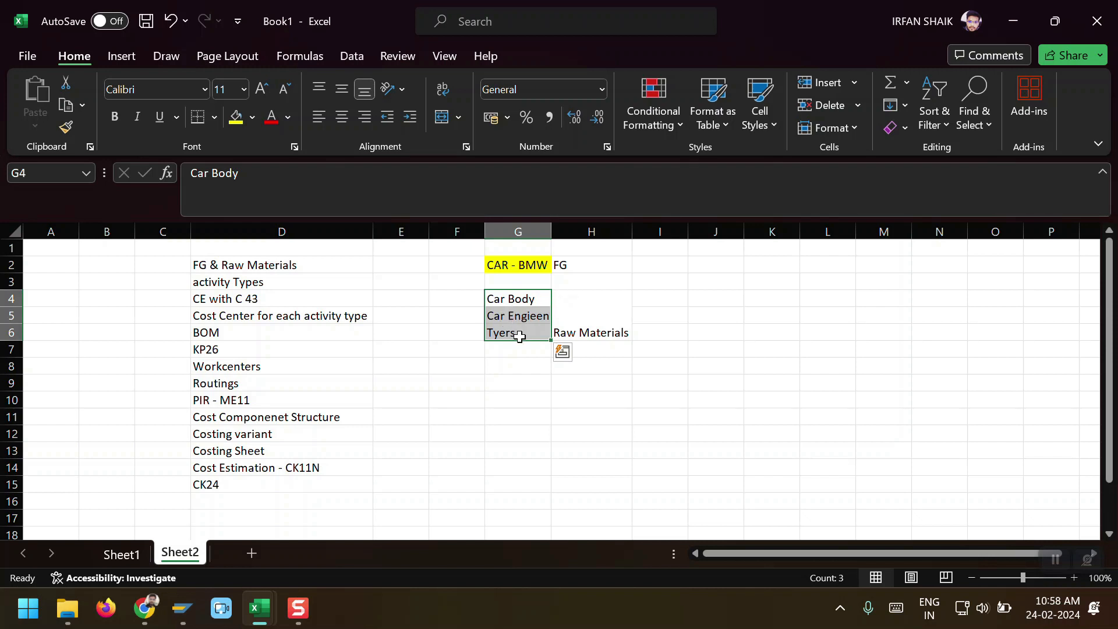
Step: Switch back to SAP and enter new material BMW BODAY with material type ROH Raw materials
key("alt+Tab")
type("B")
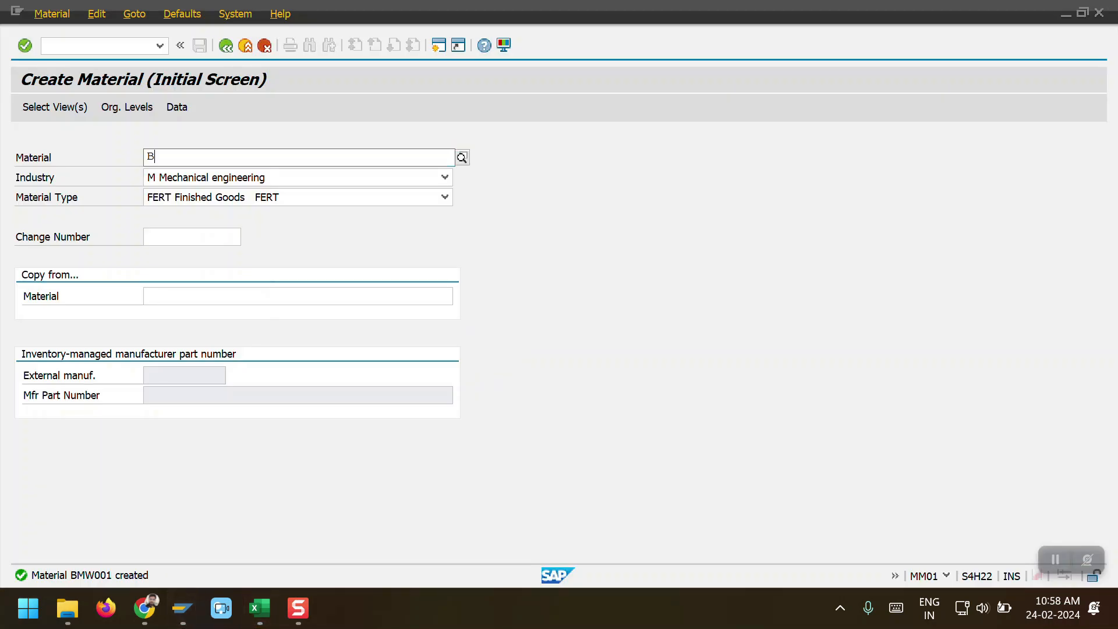
type("MW BODAY")
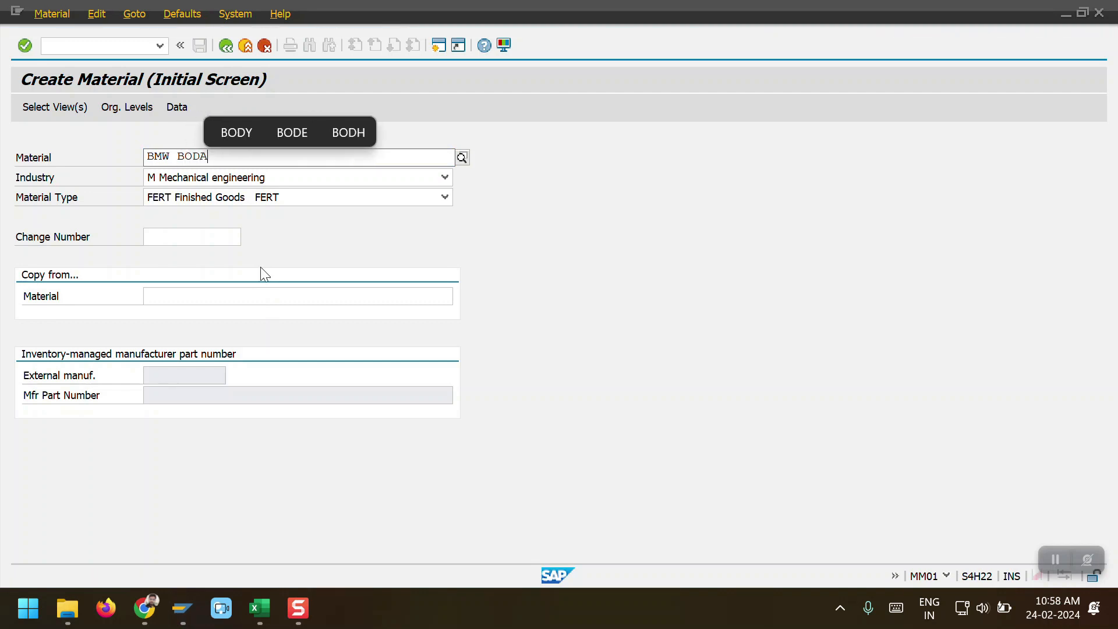
left_click(287, 201)
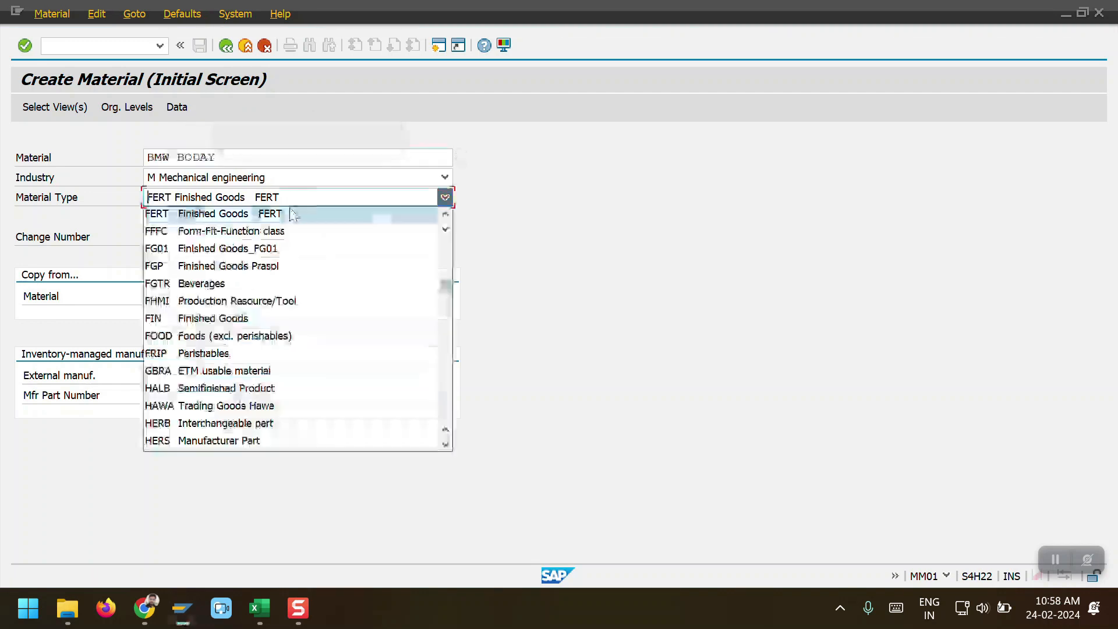
key("r")
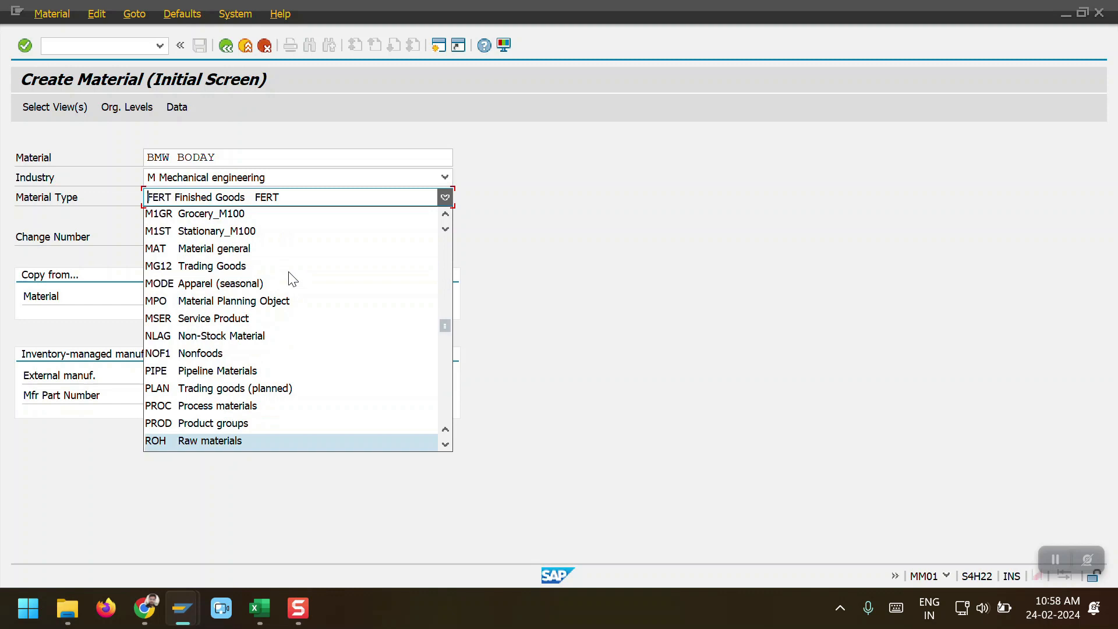
left_click(233, 449)
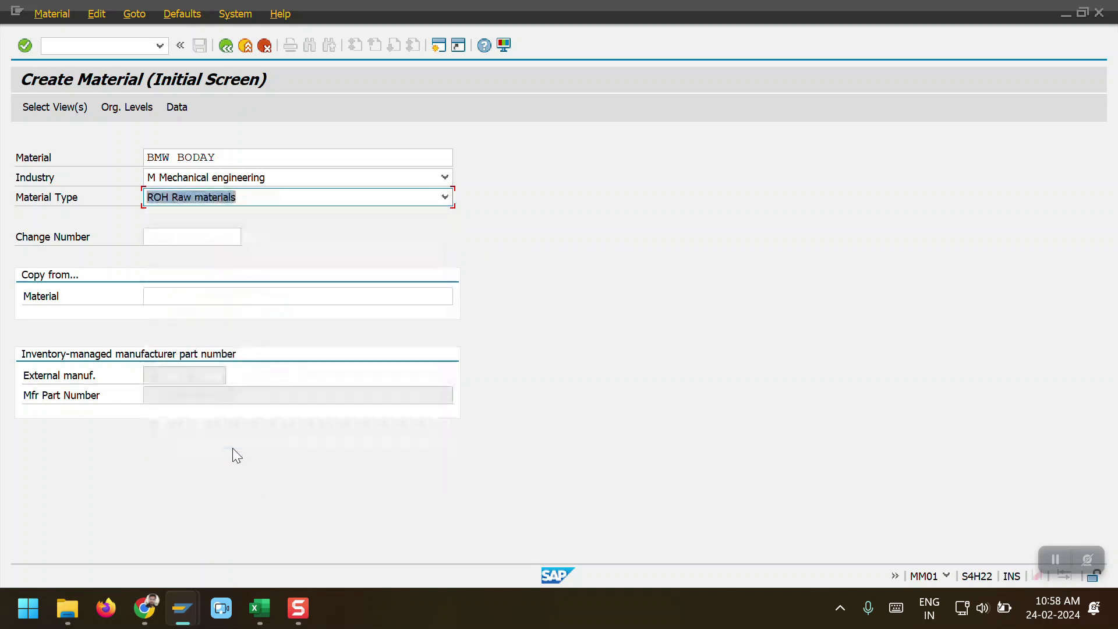
Step: Set the plant to 2003 in the organizational levels for BMW BODAY and continue to its Accounting 1 view
key("Return")
type("200")
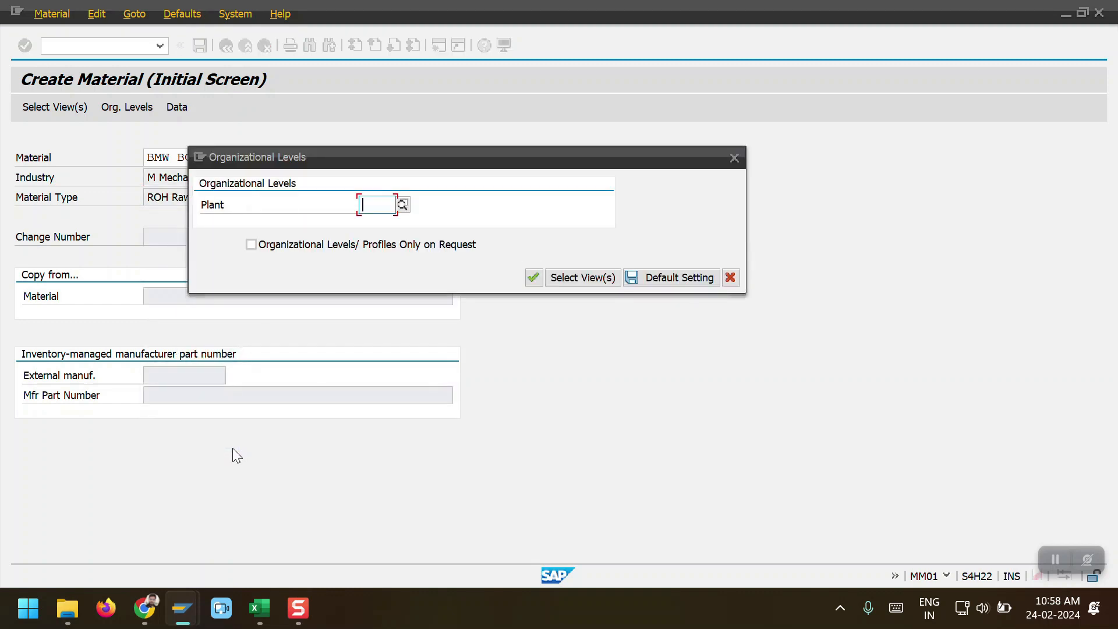
type("3")
key("Return")
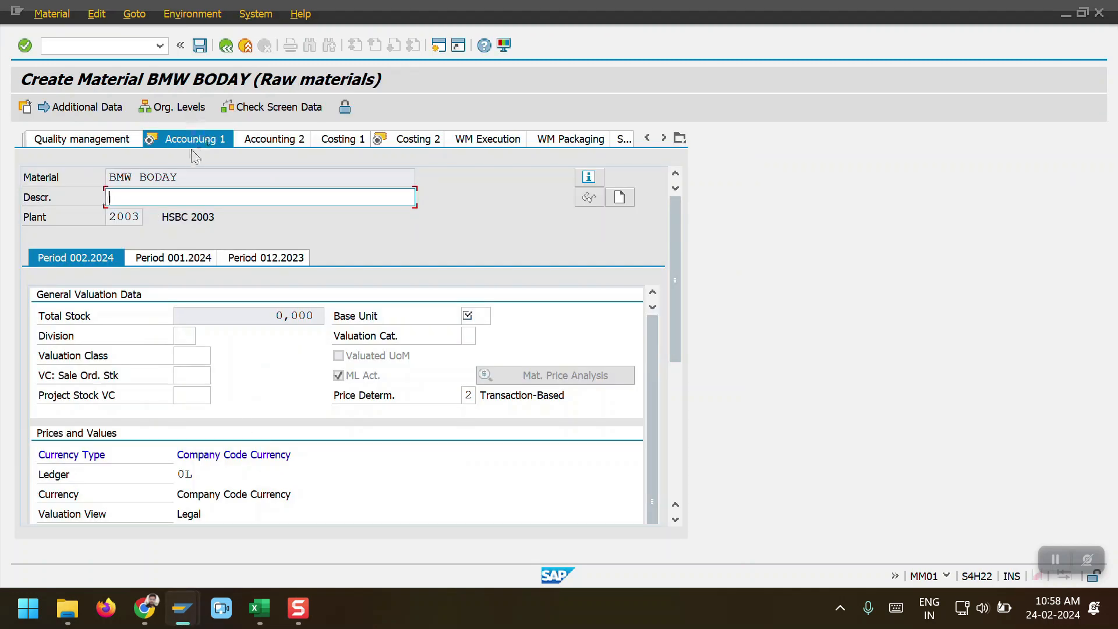
Step: Copy the material name BMW BODAY into its description and set the base unit to EA
left_click_drag(185, 176, 110, 180)
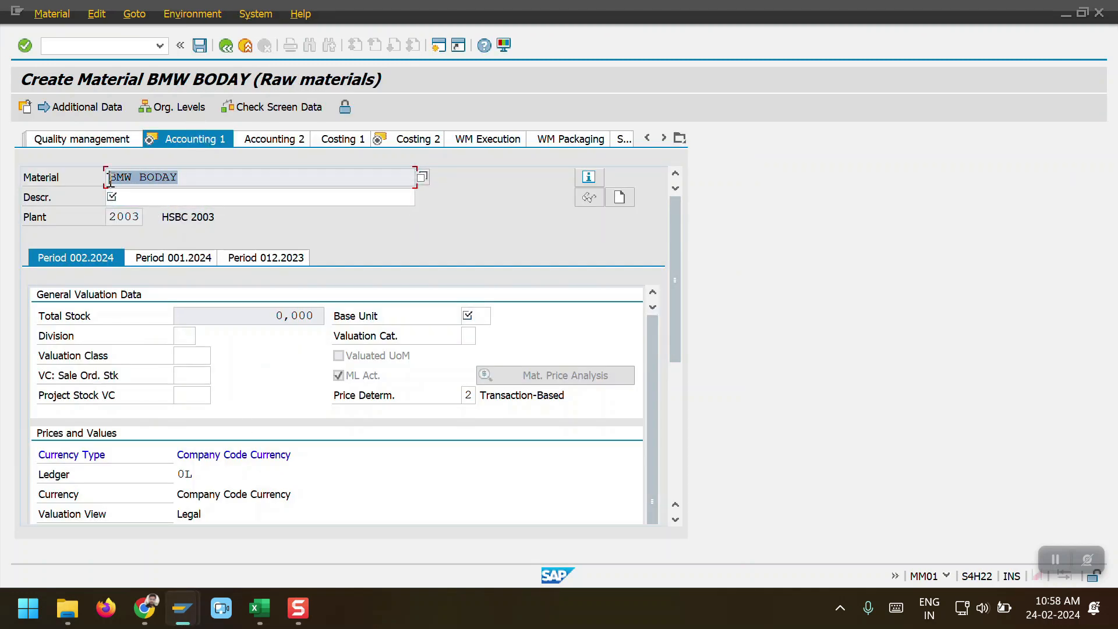
key("ctrl+c")
left_click(123, 196)
key("ctrl+v")
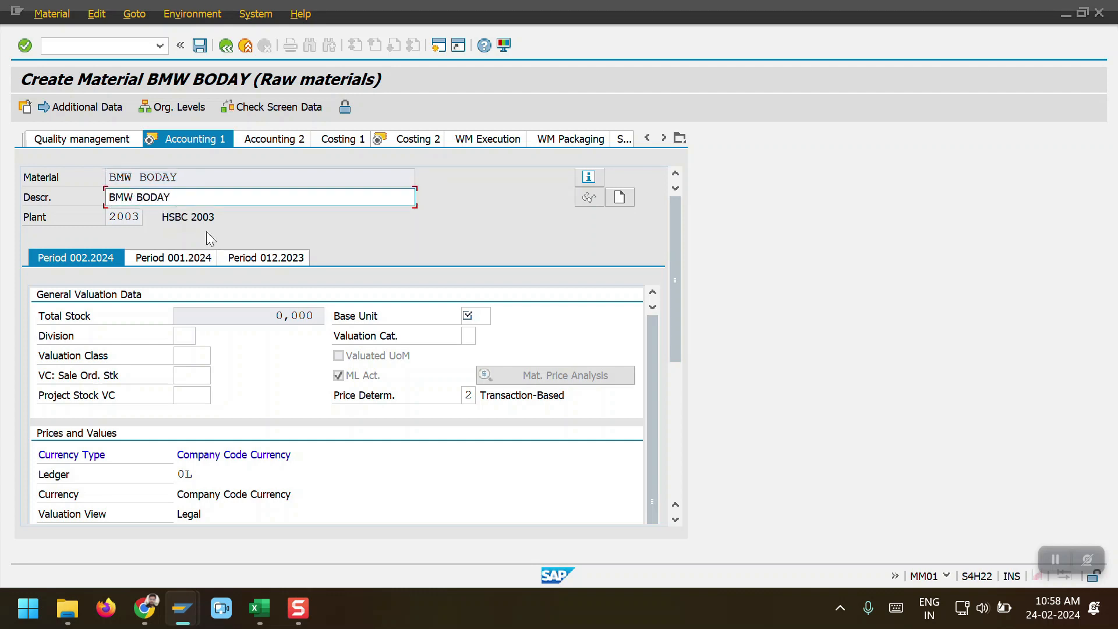
left_click(473, 313)
left_click(481, 338)
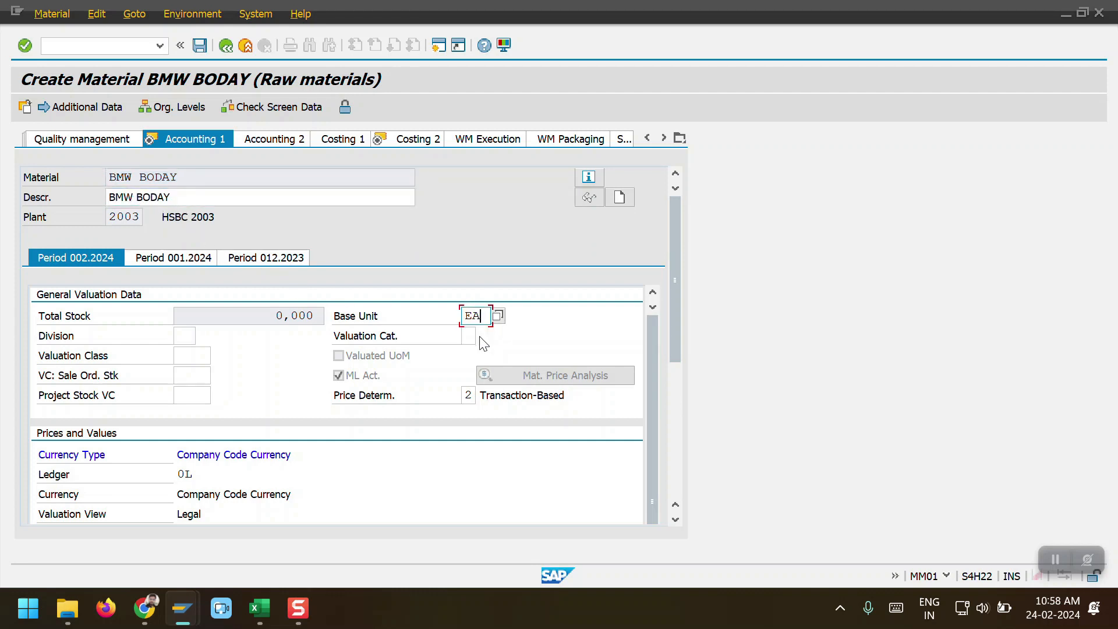
key("Return")
key("Return")
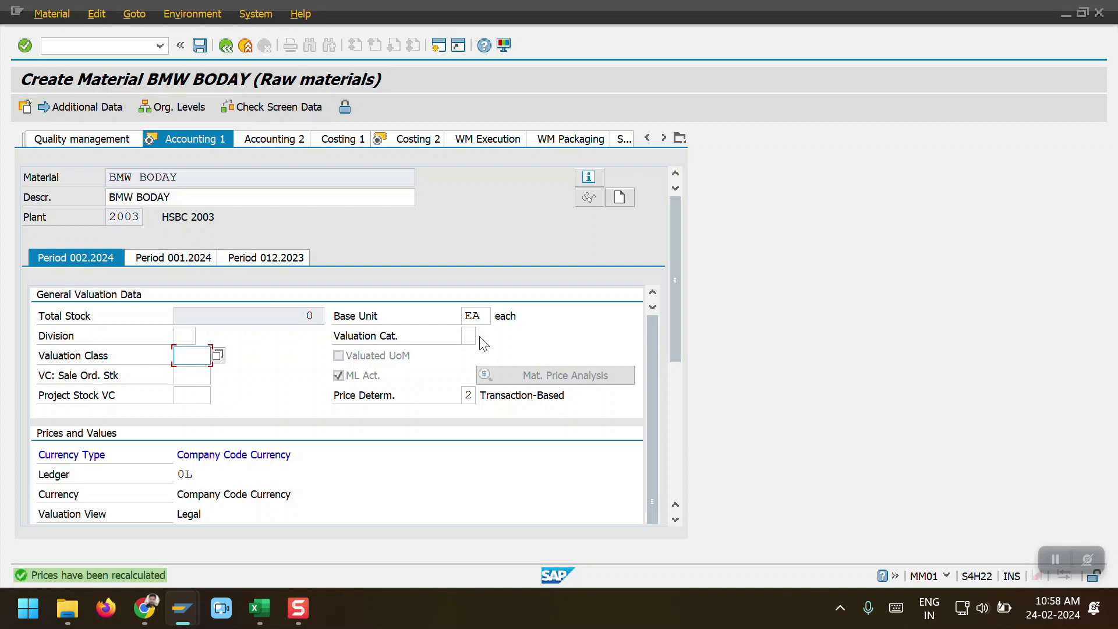
Step: Choose valuation class 2000, Raw Materials HSBC, from the available values for BMW BODAY
left_click(217, 355)
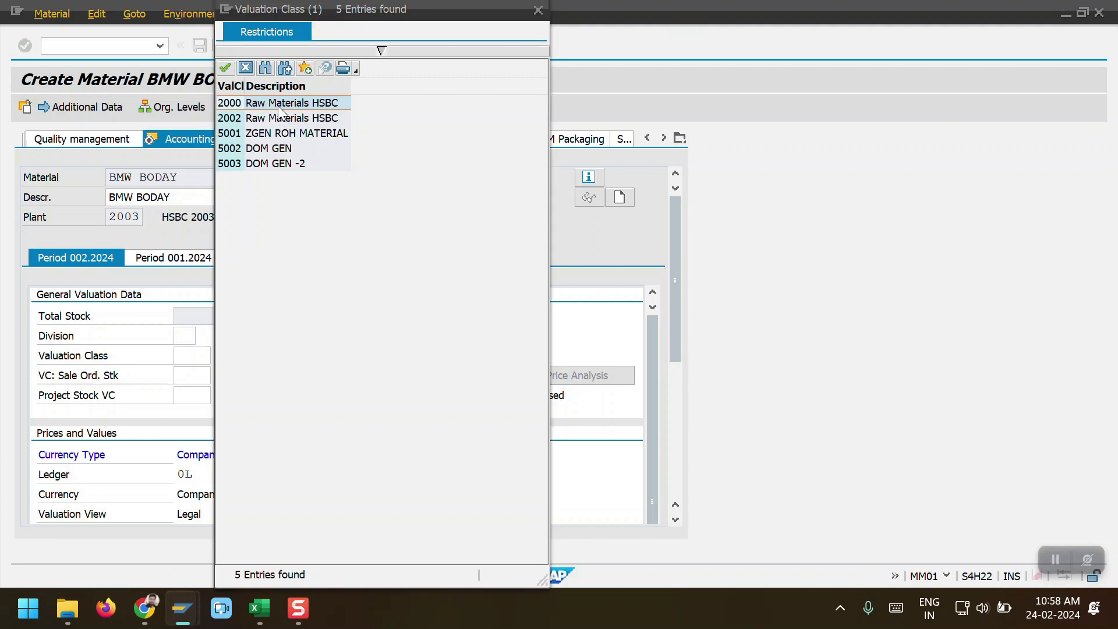
double_click(250, 105)
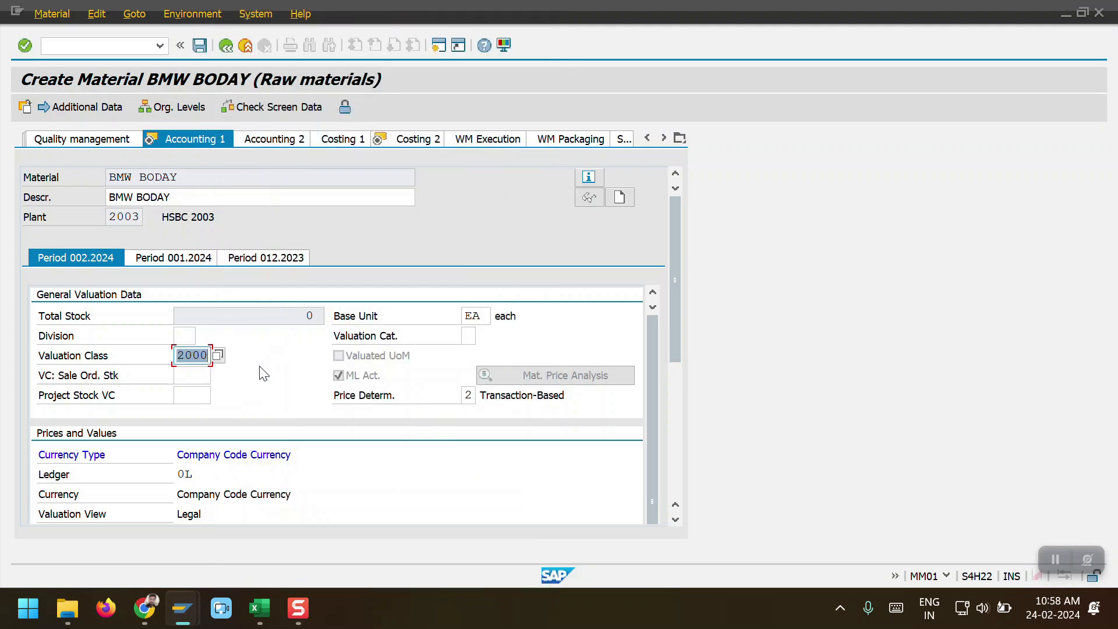
key("Return")
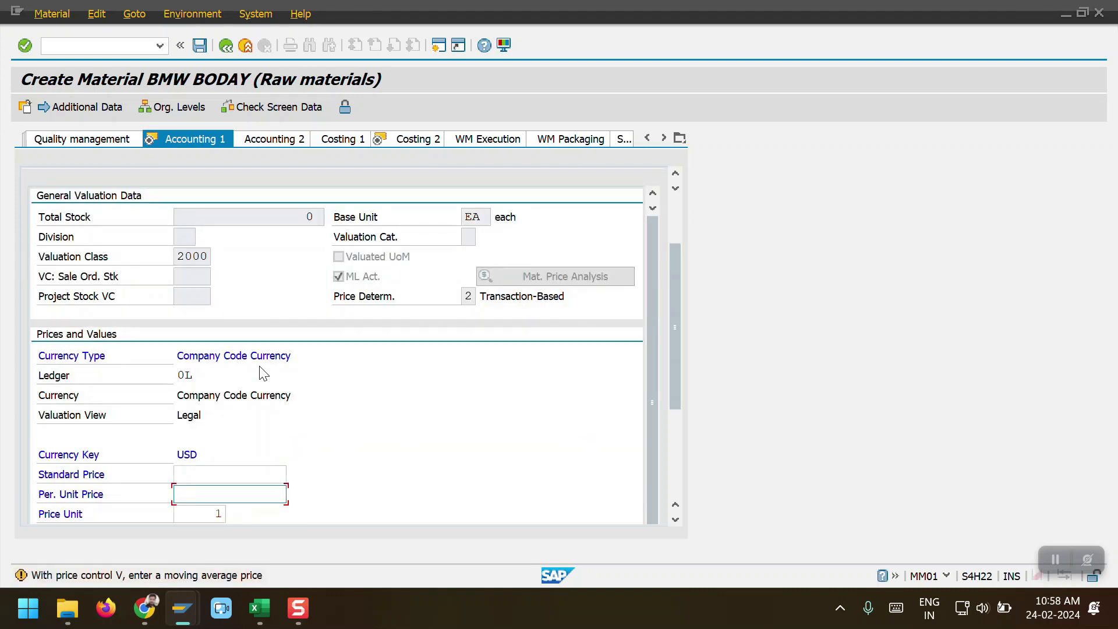
Step: Advance past the prices to the Costing 2 view without further entries and save material BMW BODAY
key("Return")
key("Return")
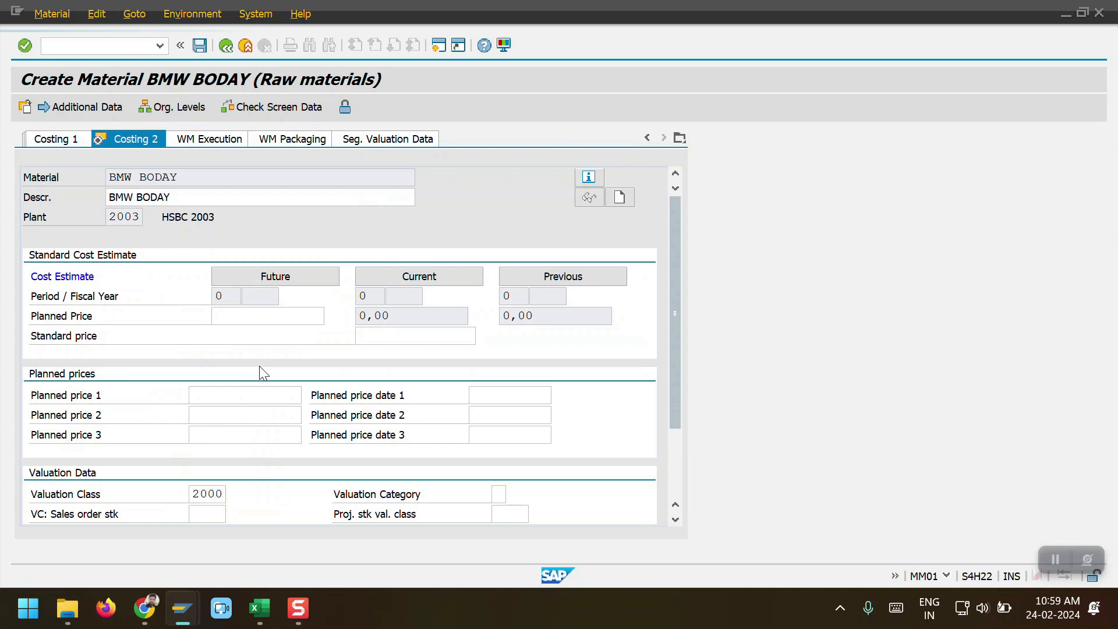
key("Return")
left_click(259, 365)
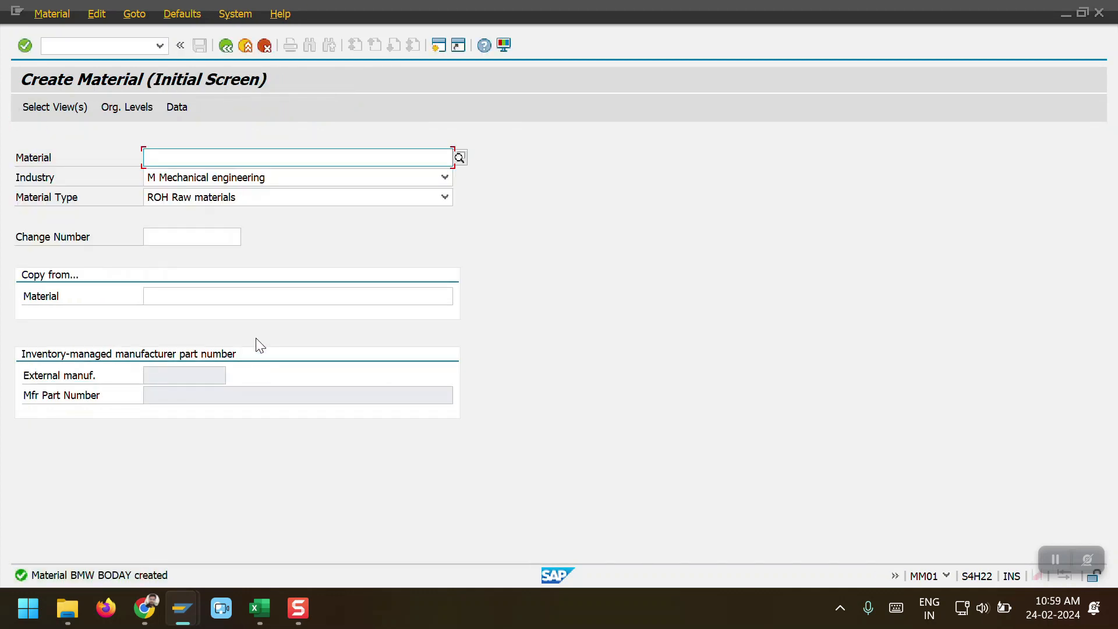
Step: Enter BMW ENGIEN as the next raw material to create, consulting the component list in Excel for the name
type("BMW")
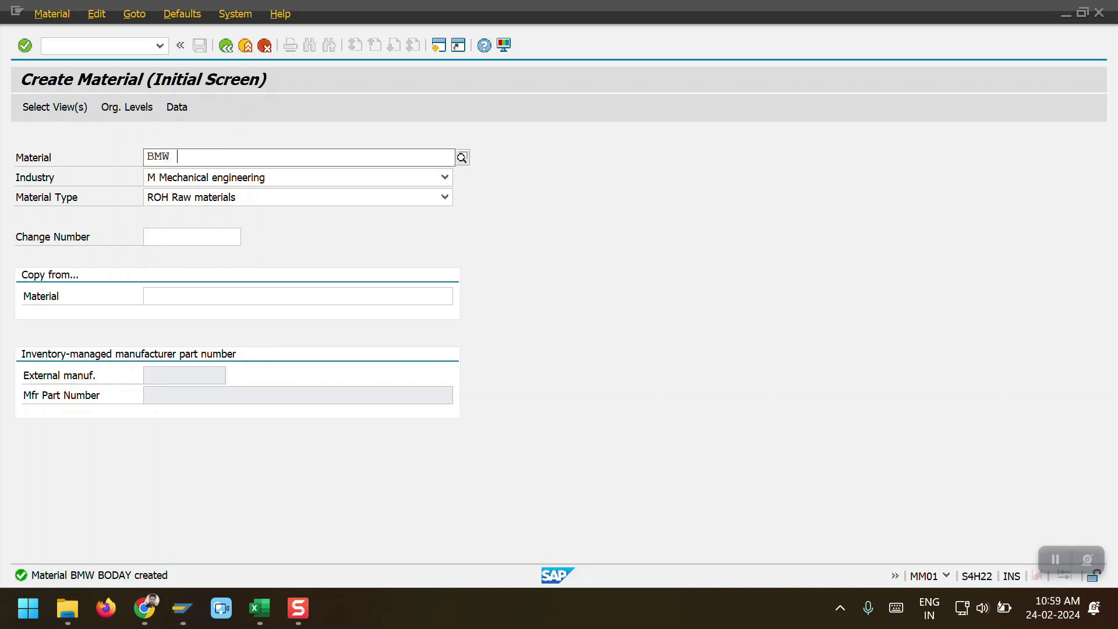
key("alt+Tab")
key("alt+Tab")
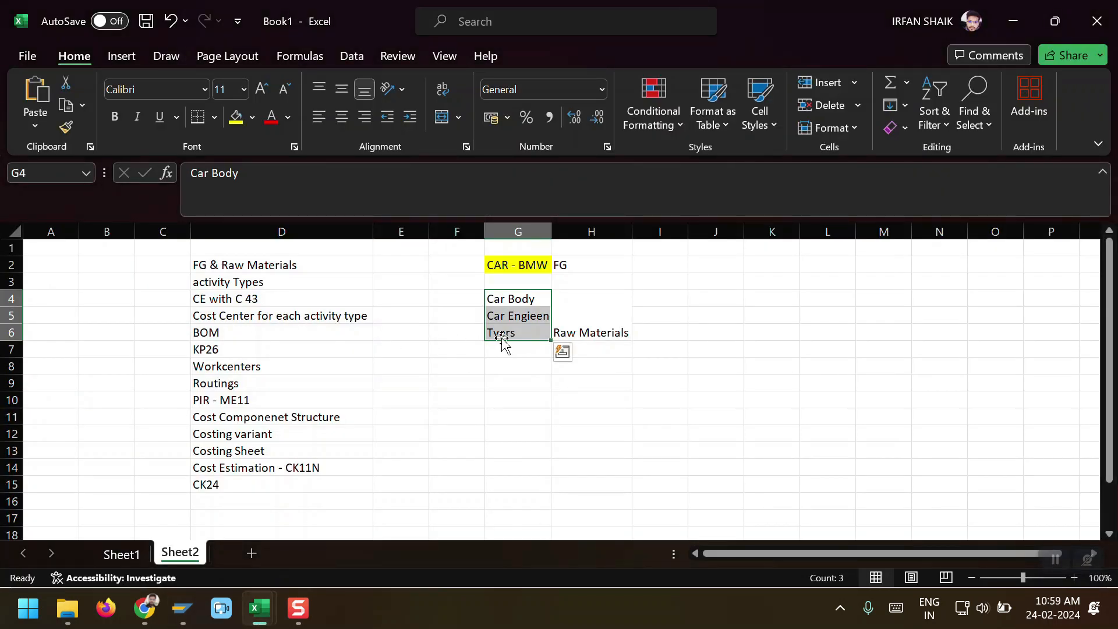
key("alt+Tab")
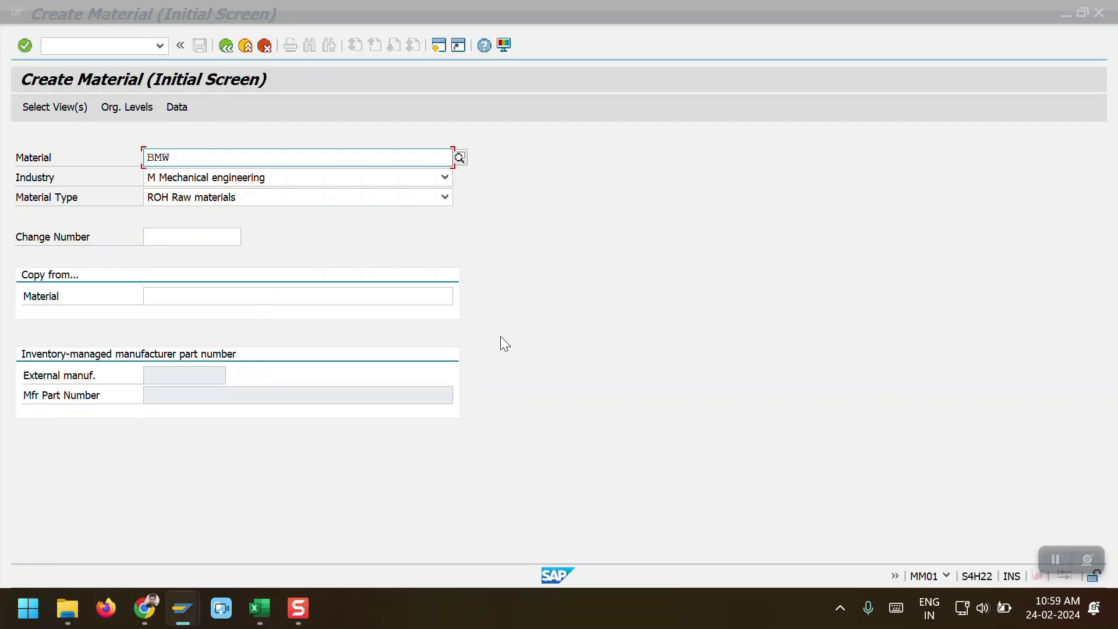
type("ENGIEN")
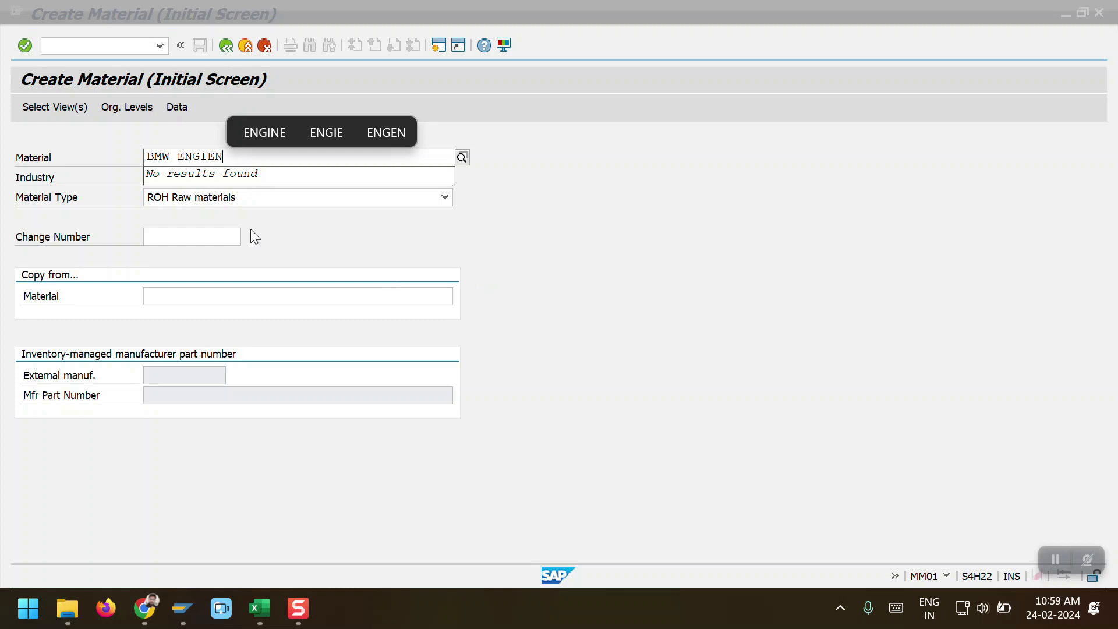
Step: Set the plant to 2003 in the organizational levels for BMW ENGIEN and continue to its Accounting 1 view
left_click(298, 227)
key("Return")
type("2003")
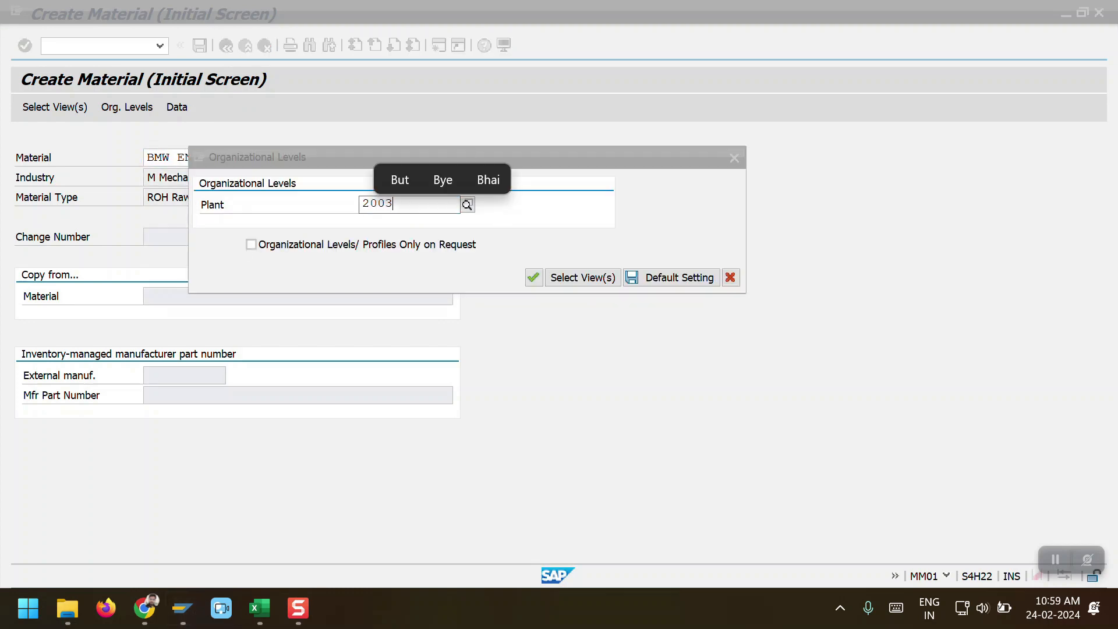
key("Return")
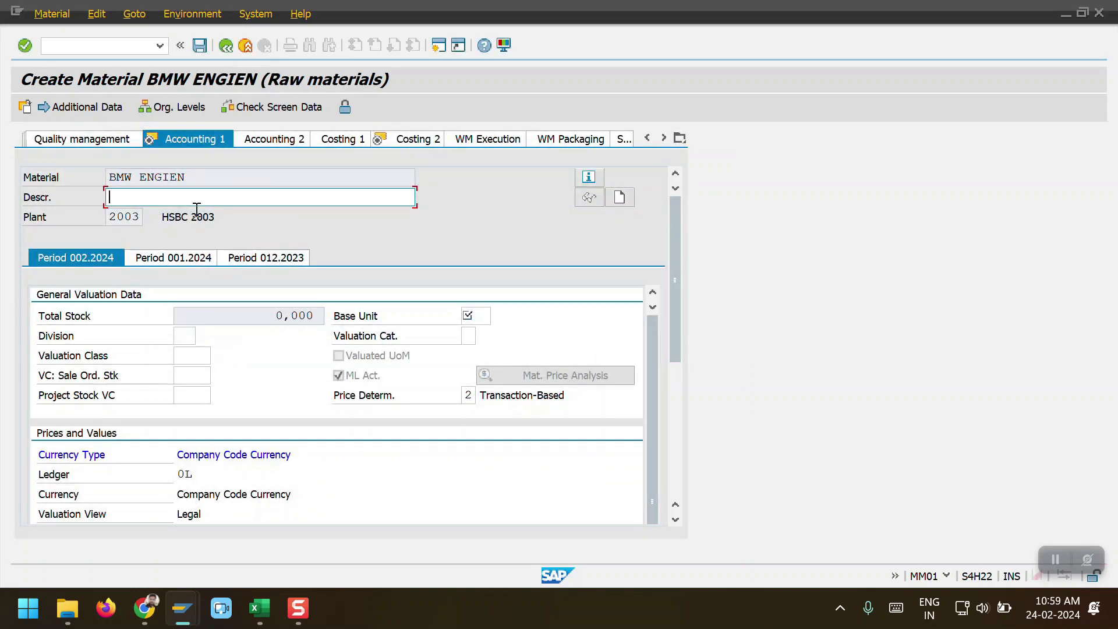
Step: Fill in the description BMW ENGIEN and the base unit EA for the engine material
left_click(124, 201)
key("ctrl+v")
key("Return")
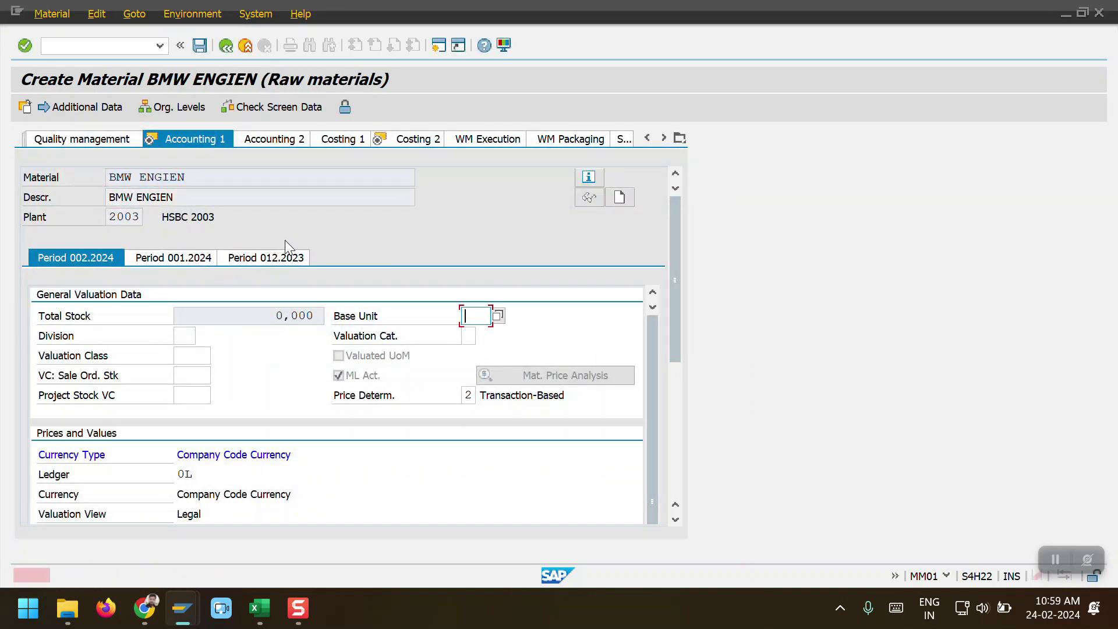
type("EA")
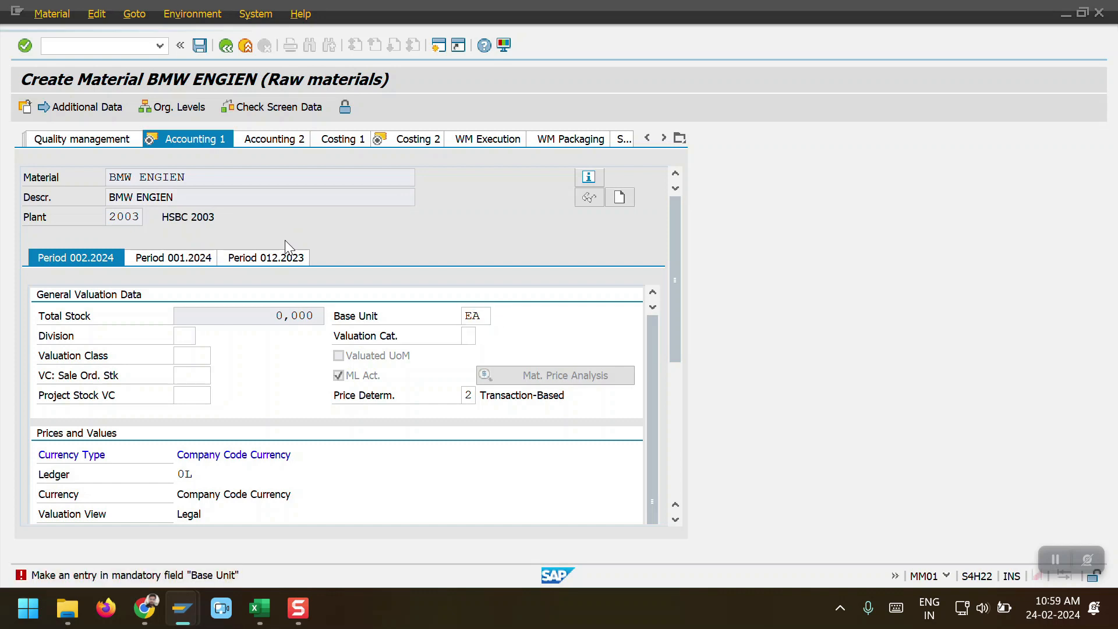
Step: Set valuation class 2000 for BMW ENGIEN, continue through Costing 2 without entering prices, and save the material
key("Return")
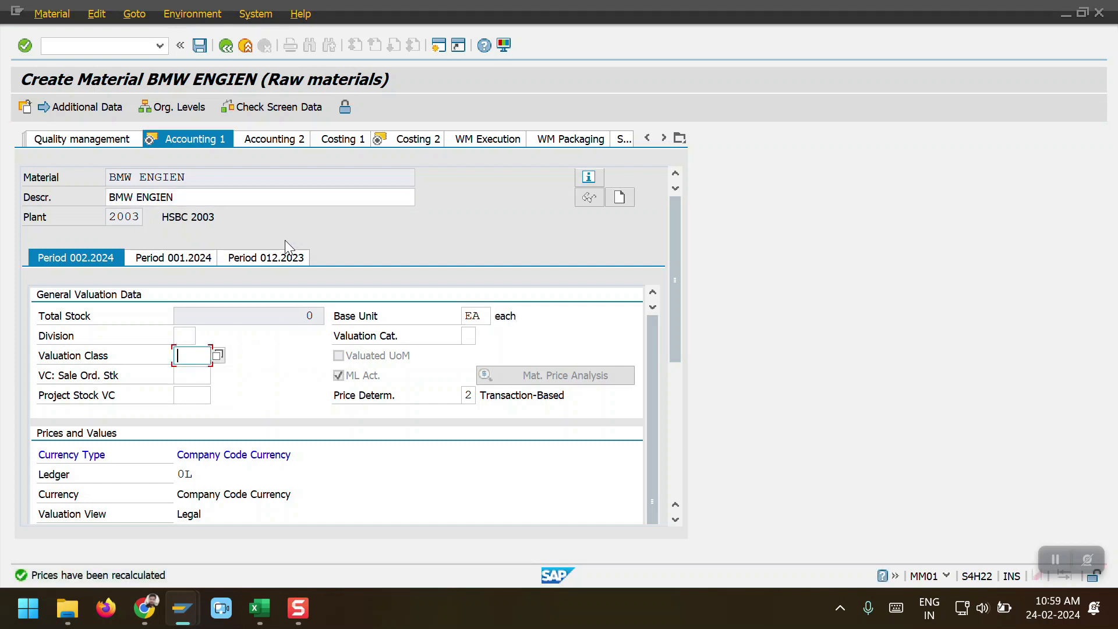
type("2000")
key("Return")
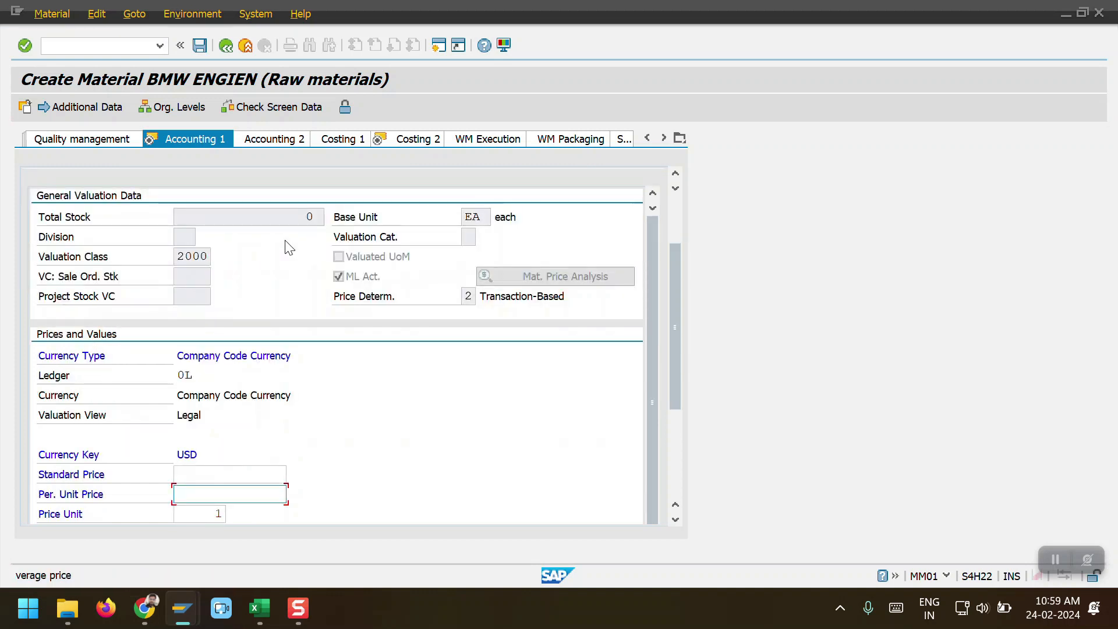
key("Return")
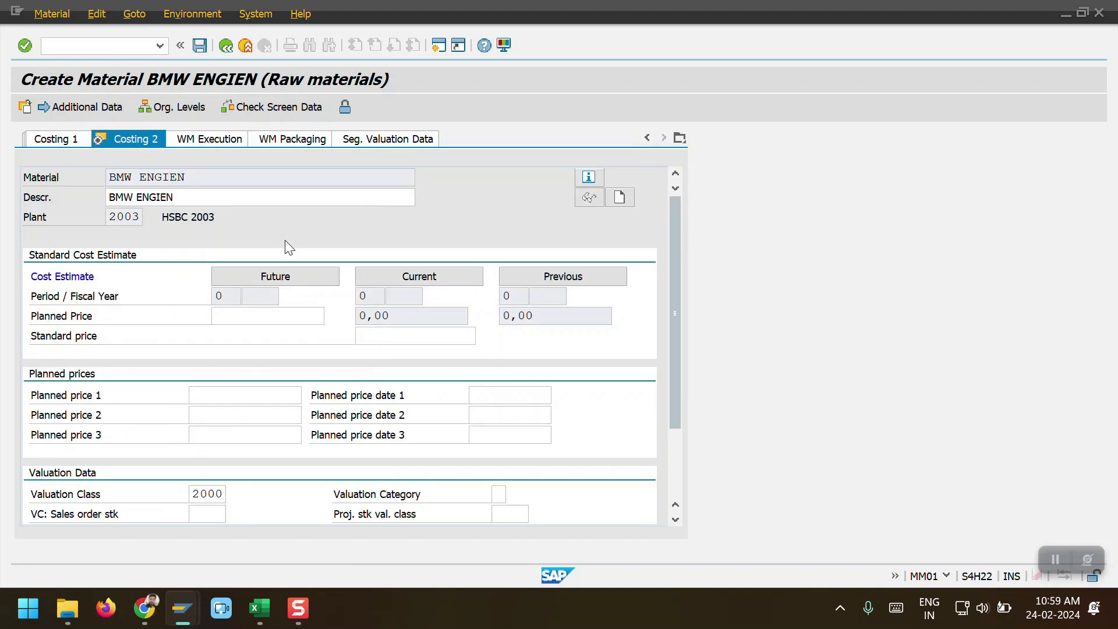
key("Return")
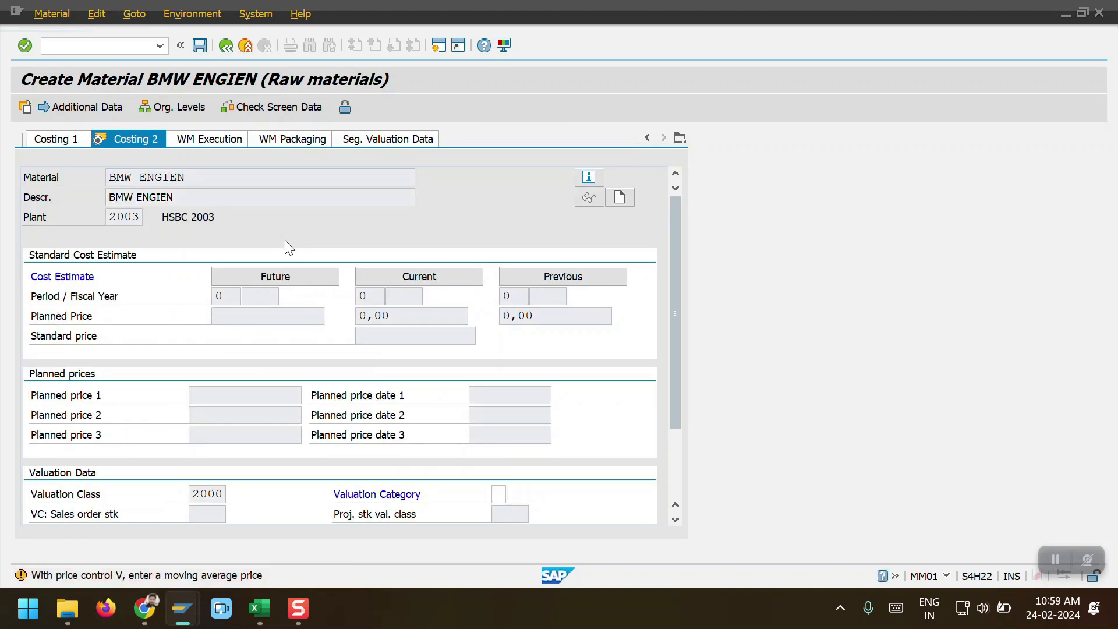
key("Return")
key("Return")
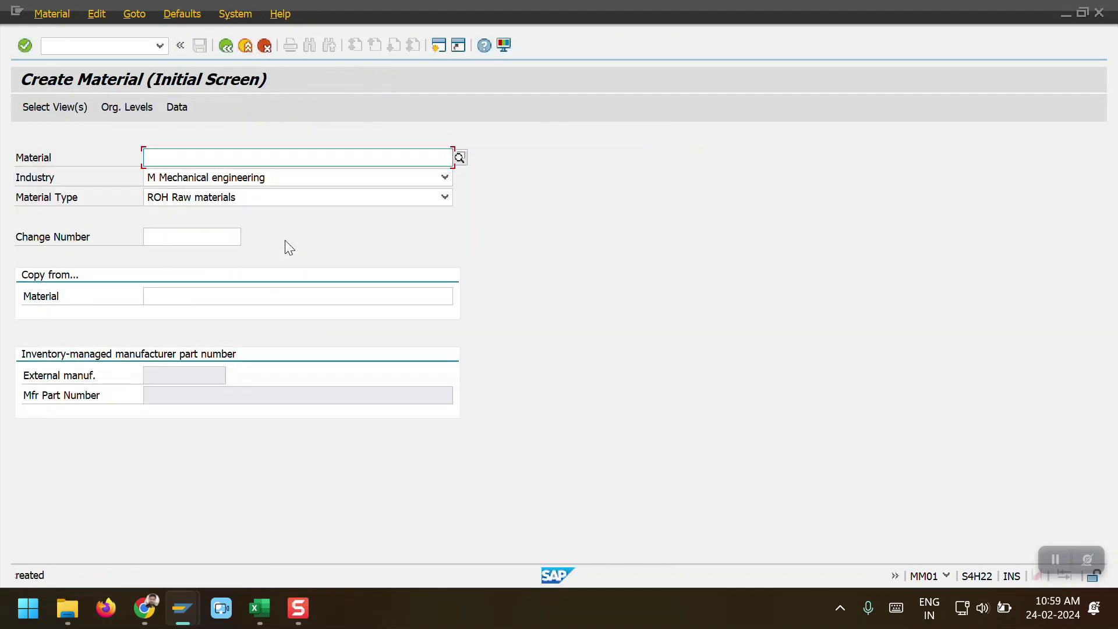
Step: Consult the component list in Excel, enter BMW TYERS as the next raw material in SAP and assign it to plant 2003
key("alt+Tab")
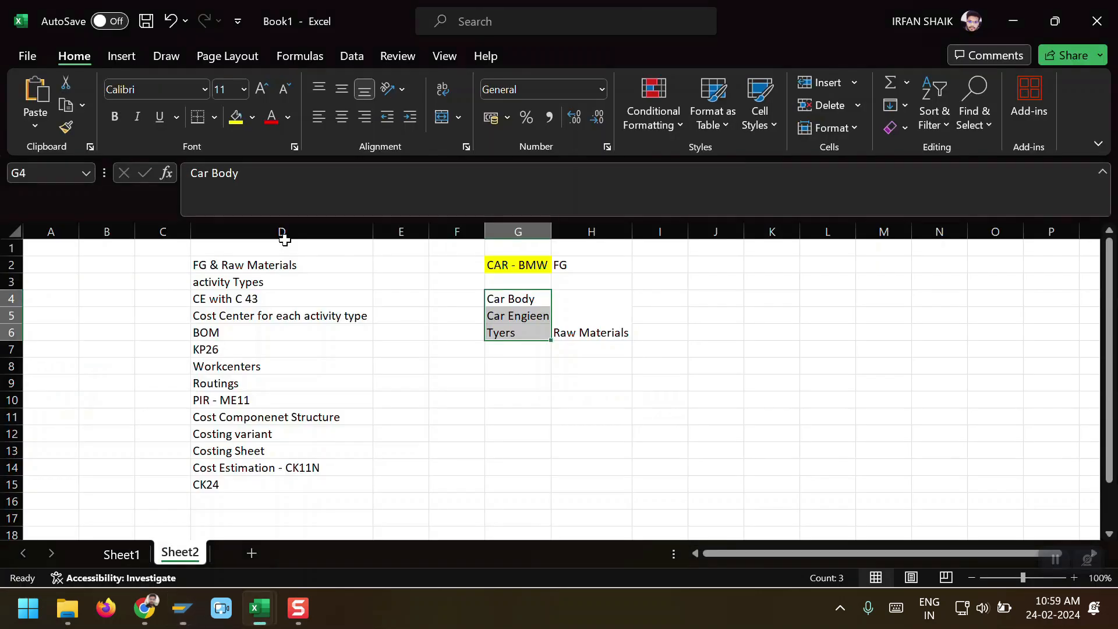
key("alt+Tab")
type("B")
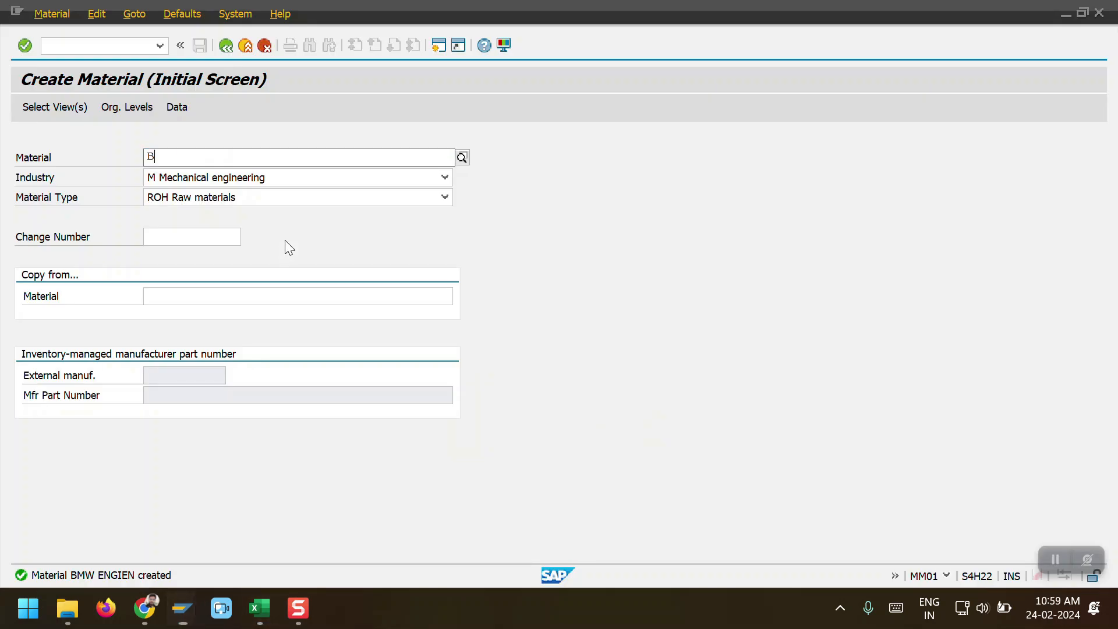
type("MW TYERS")
key("Return")
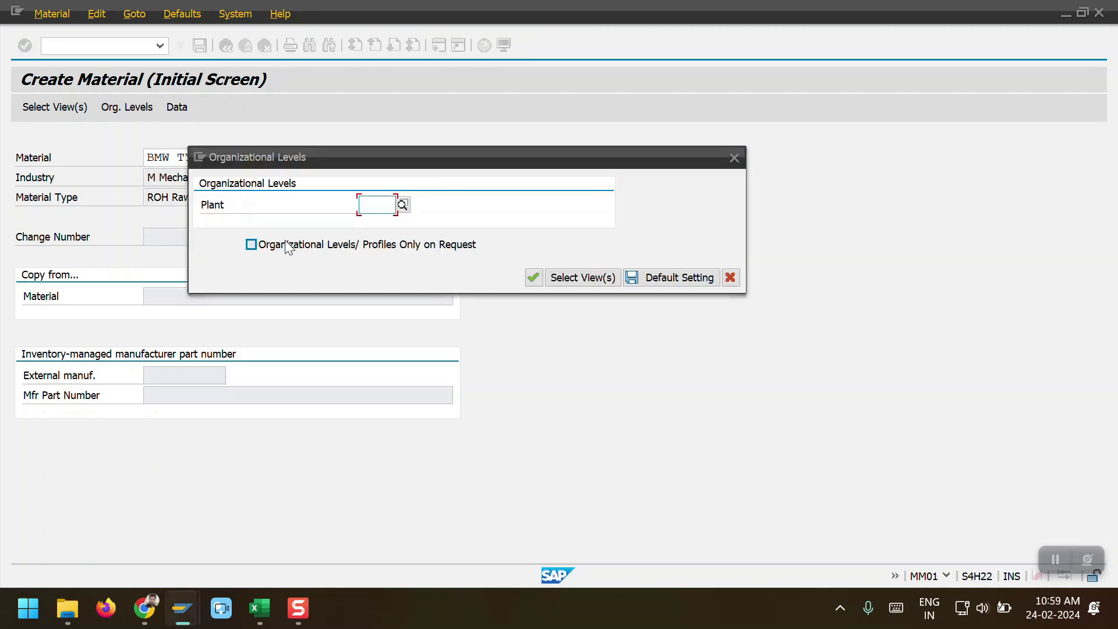
type("2003")
key("Return")
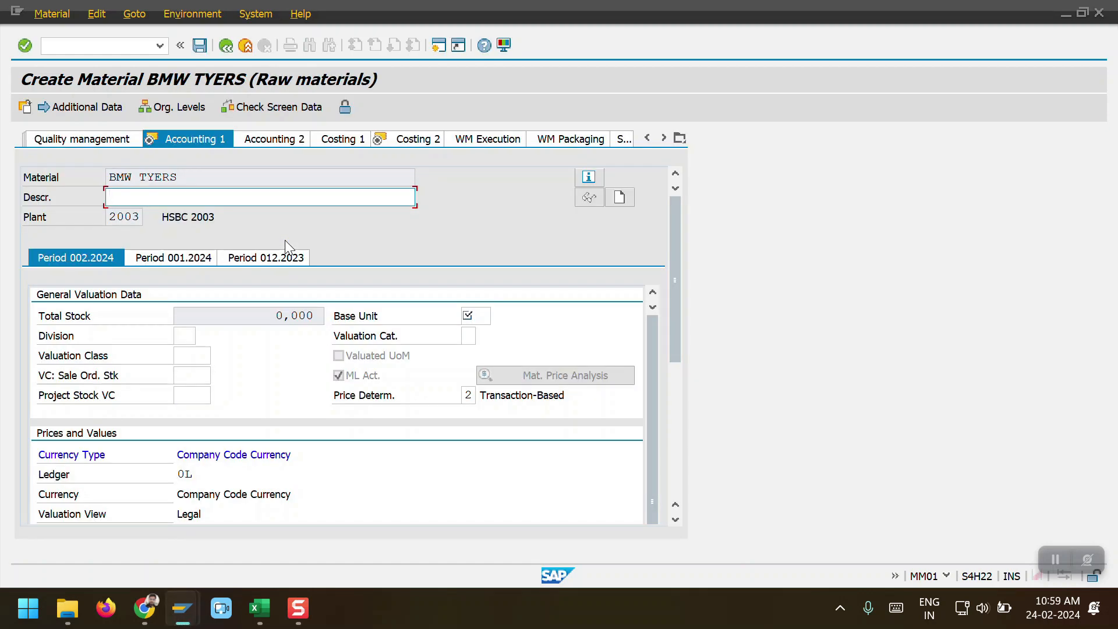
Step: Copy the material name BMW TYERS into its description and set the base unit to EA
left_click_drag(192, 177, 88, 182)
key("ctrl+c")
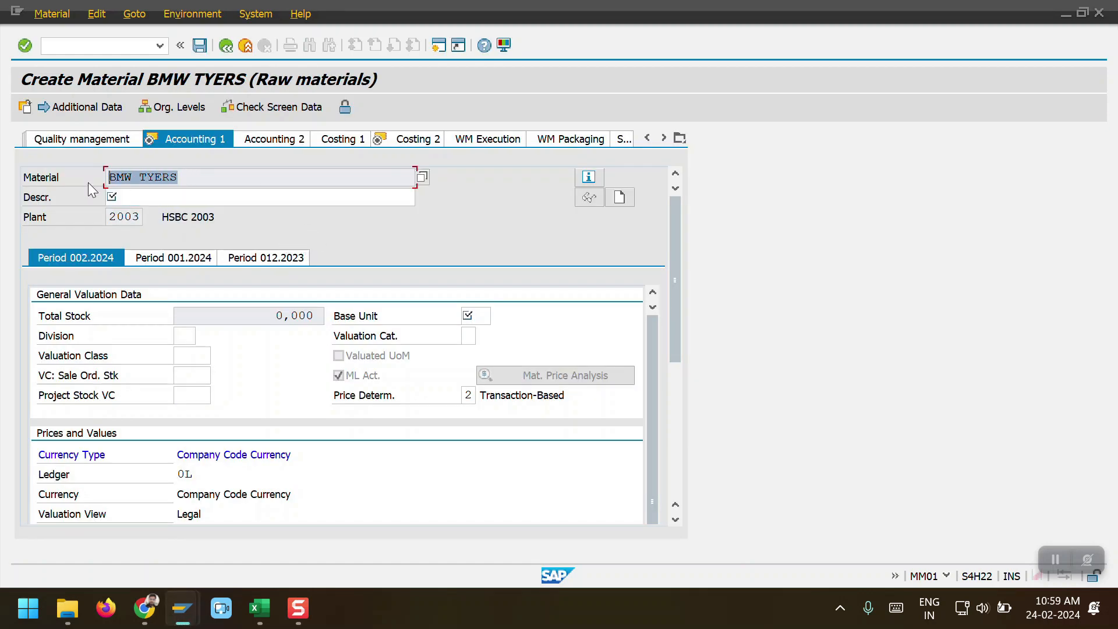
left_click(130, 196)
key("ctrl+v")
double_click(483, 318)
left_click(485, 340)
key("Return")
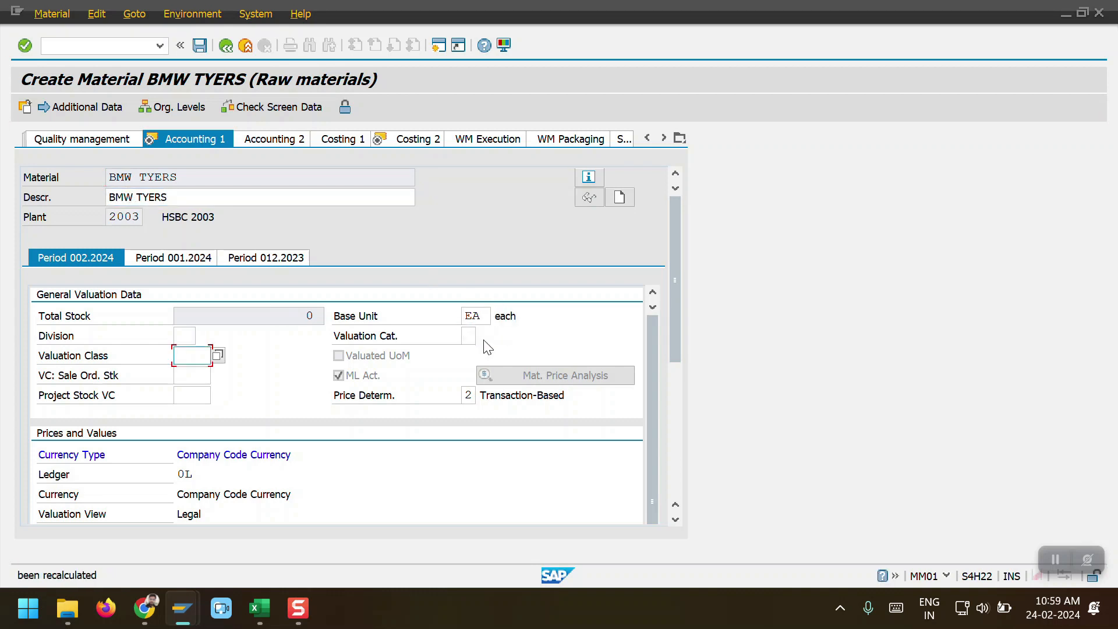
Step: Set valuation class 2000 for BMW TYERS, continue through Costing 2 without entering prices, and save the material
type("2000")
key("Return")
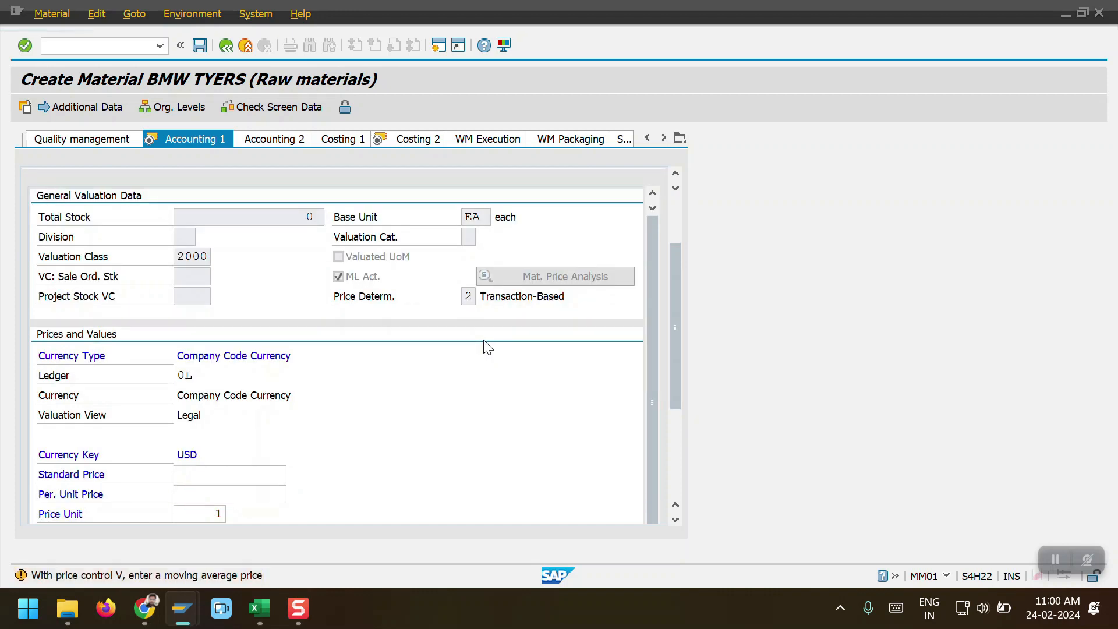
key("Return")
key("Return")
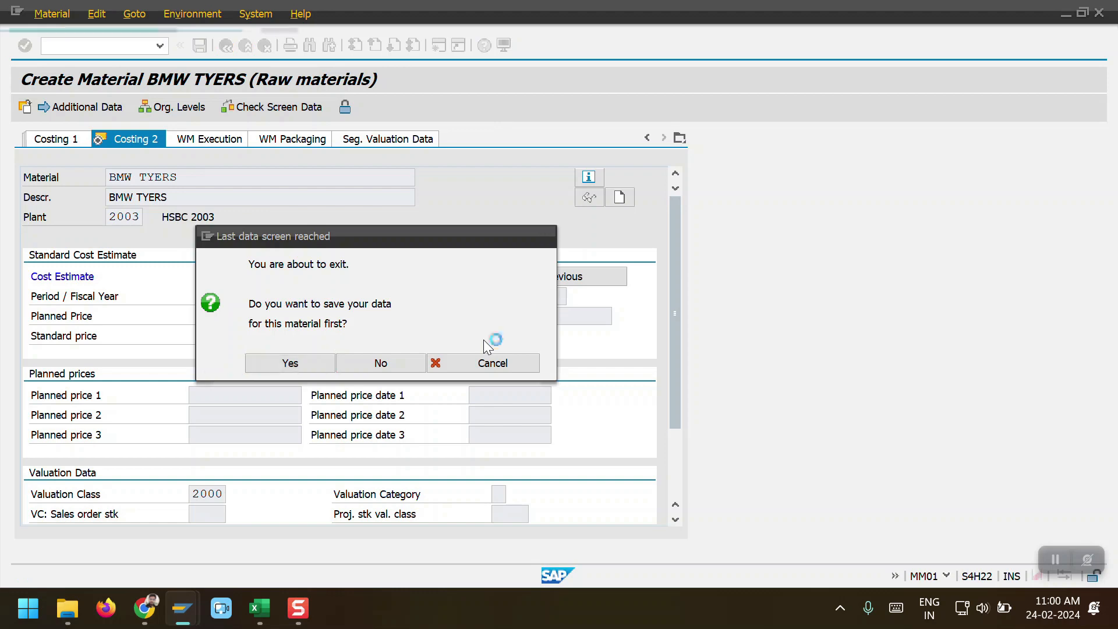
key("Return")
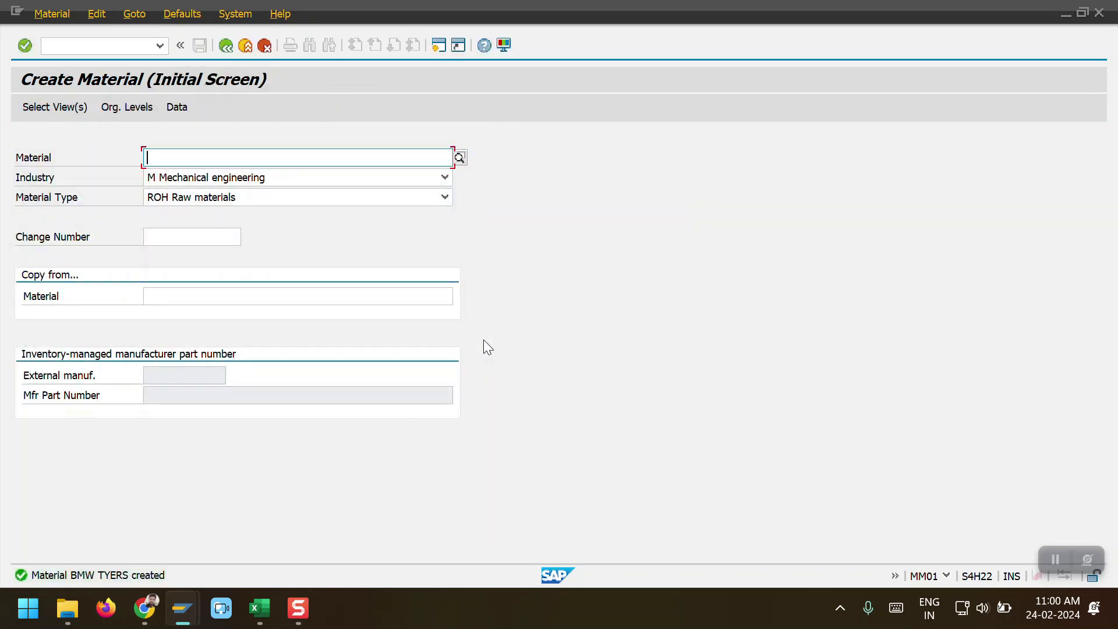
Step: Switch to the Excel checklist, highlight the FG & Raw Materials entry in yellow and select the activity Types entry
mouse_move(260, 608)
left_click(288, 553)
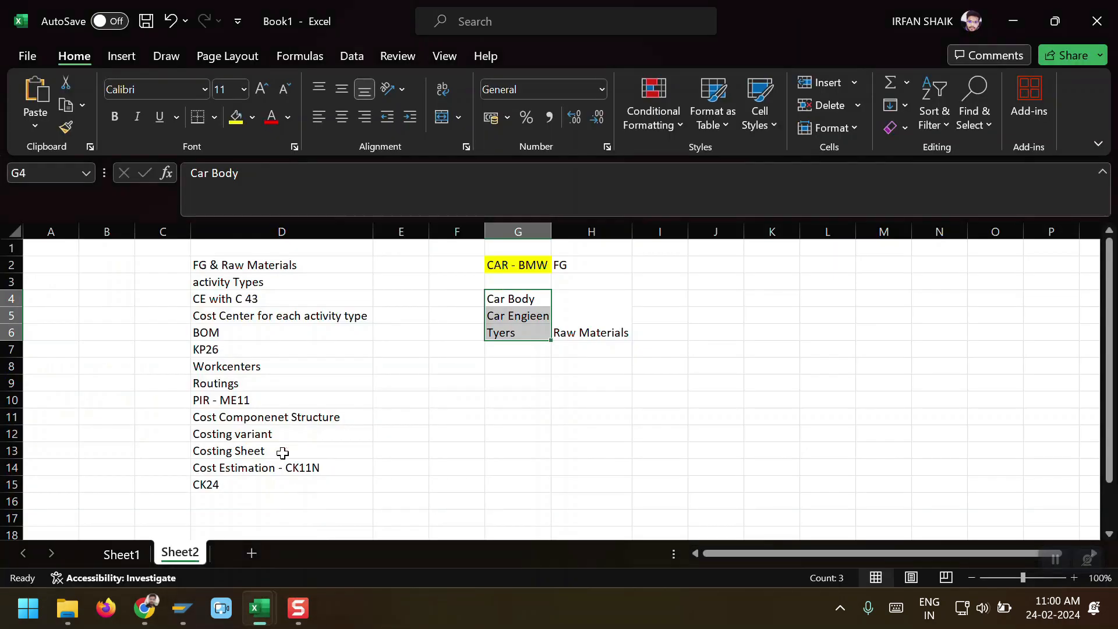
left_click(260, 266)
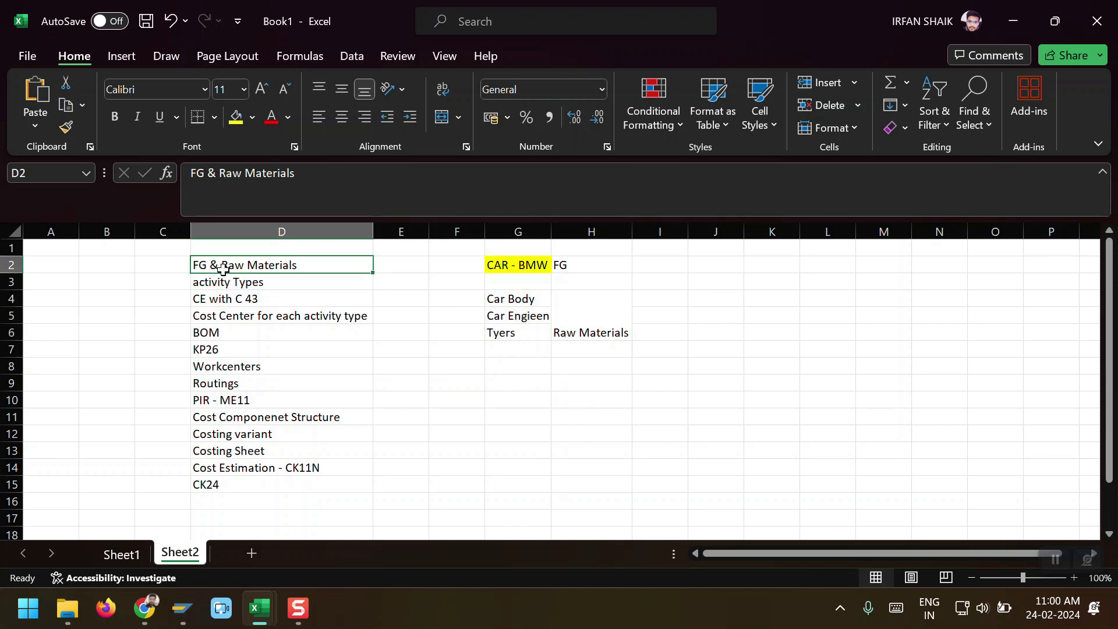
left_click(240, 126)
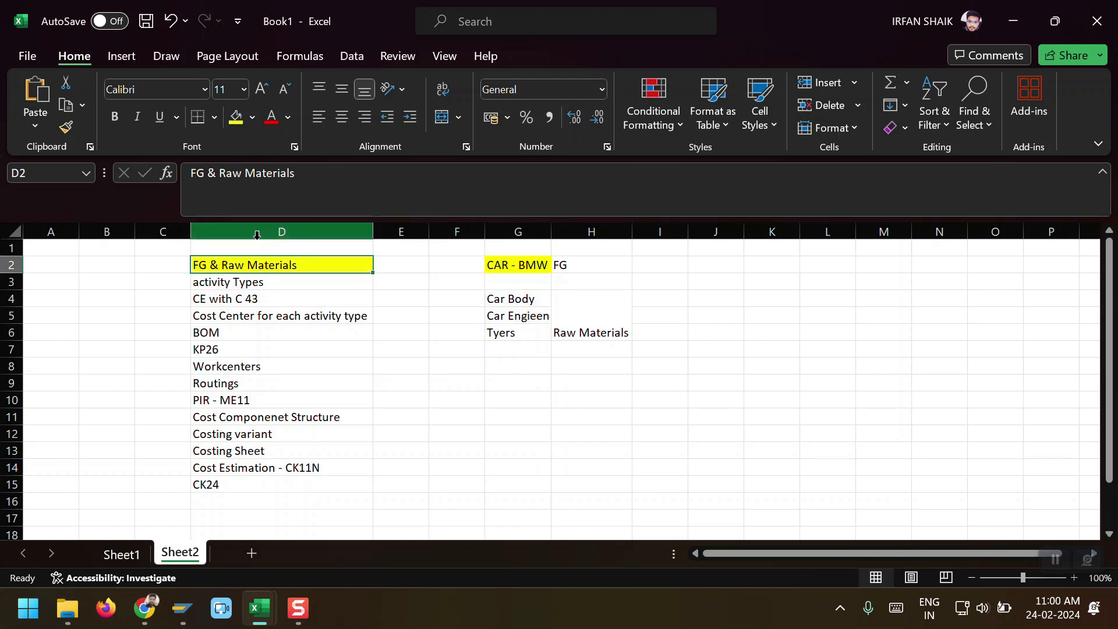
left_click(258, 282)
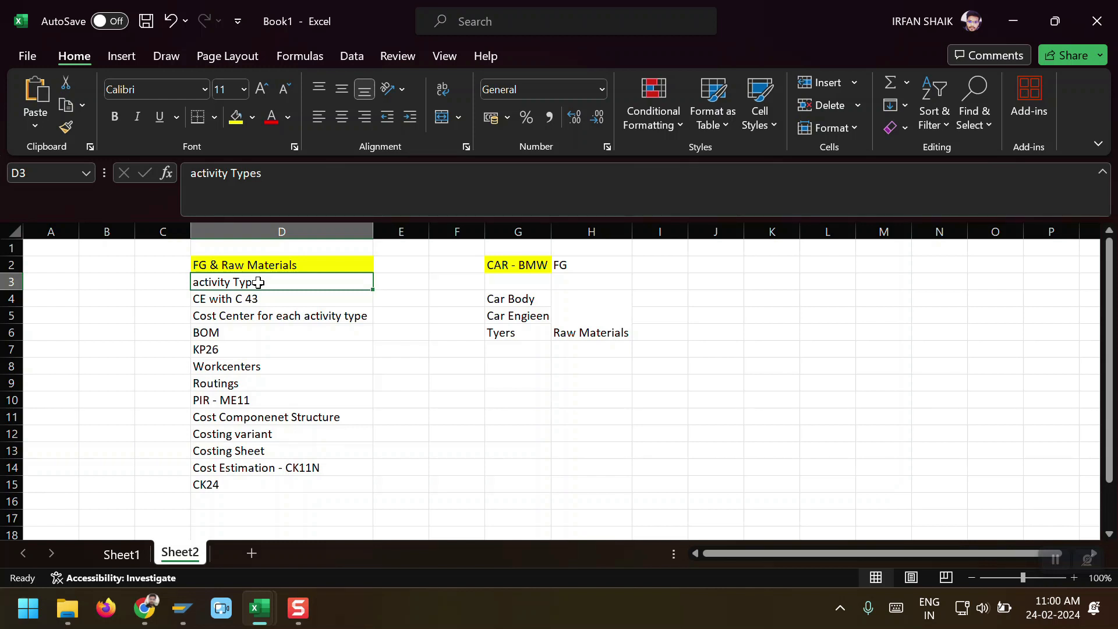
Step: Switch to SAP and run transaction /NKL01 to open the initial screen for creating an activity type
left_click(182, 607)
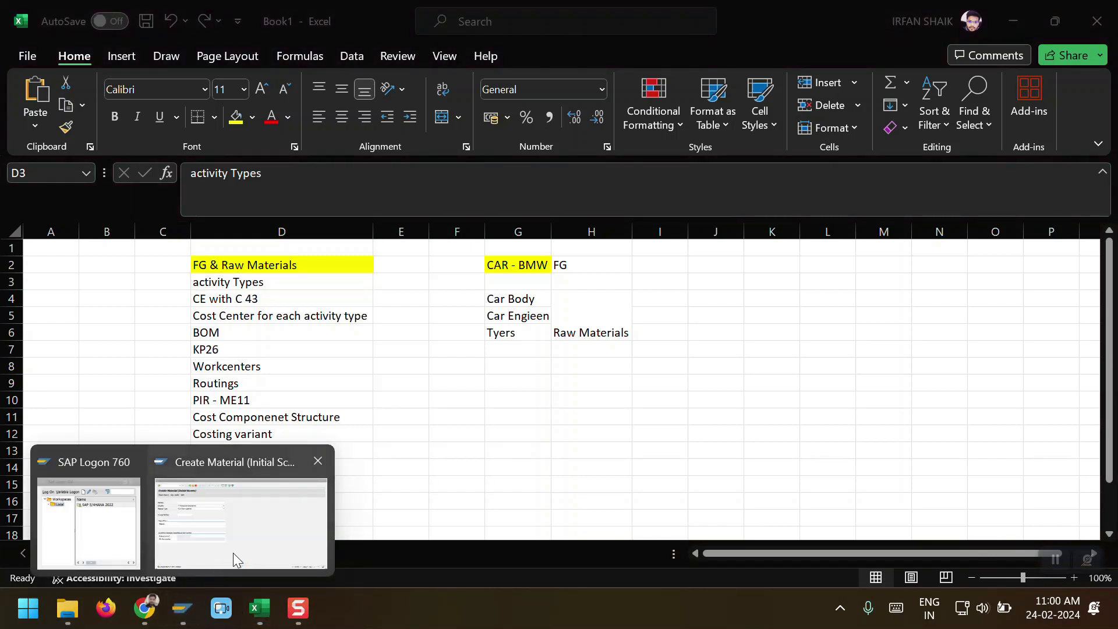
left_click(230, 559)
left_click(85, 47)
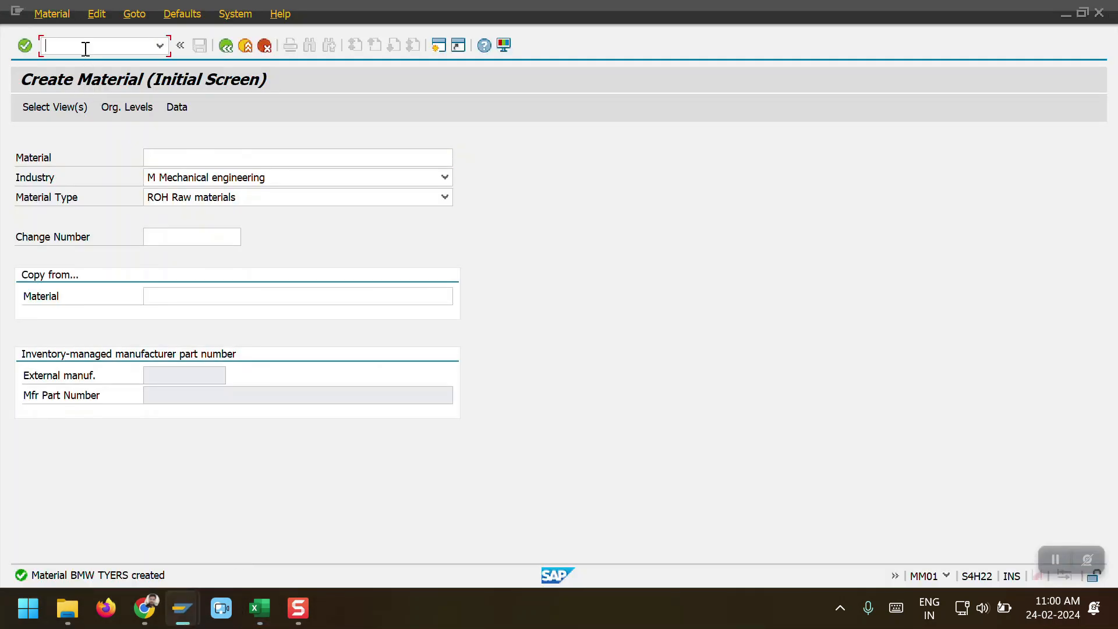
type("/NK")
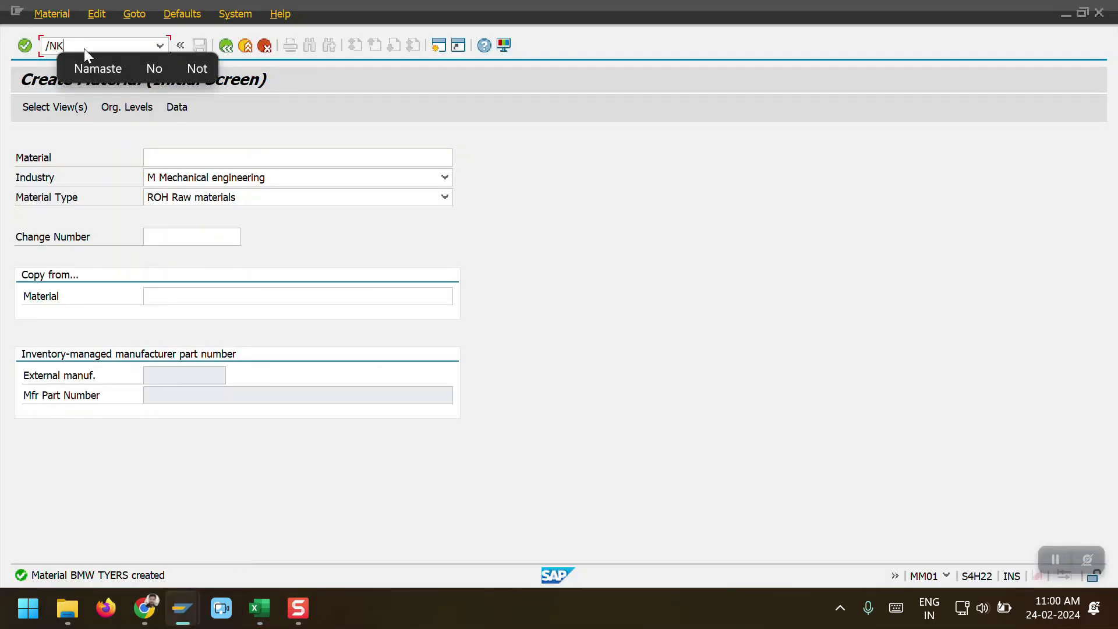
type("L01")
key("Return")
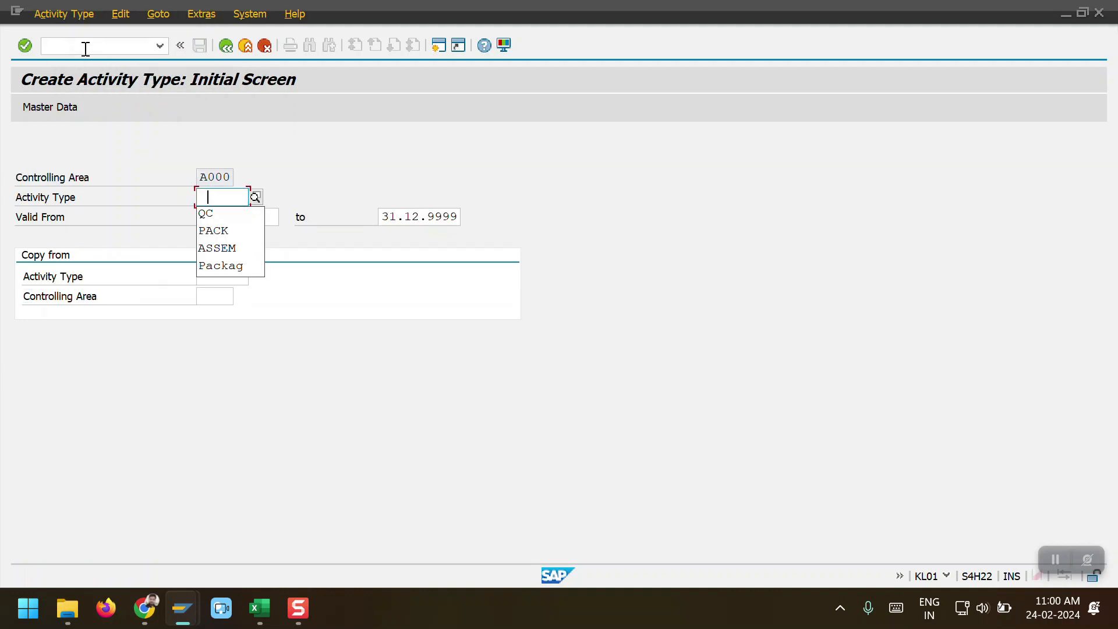
left_click(318, 164)
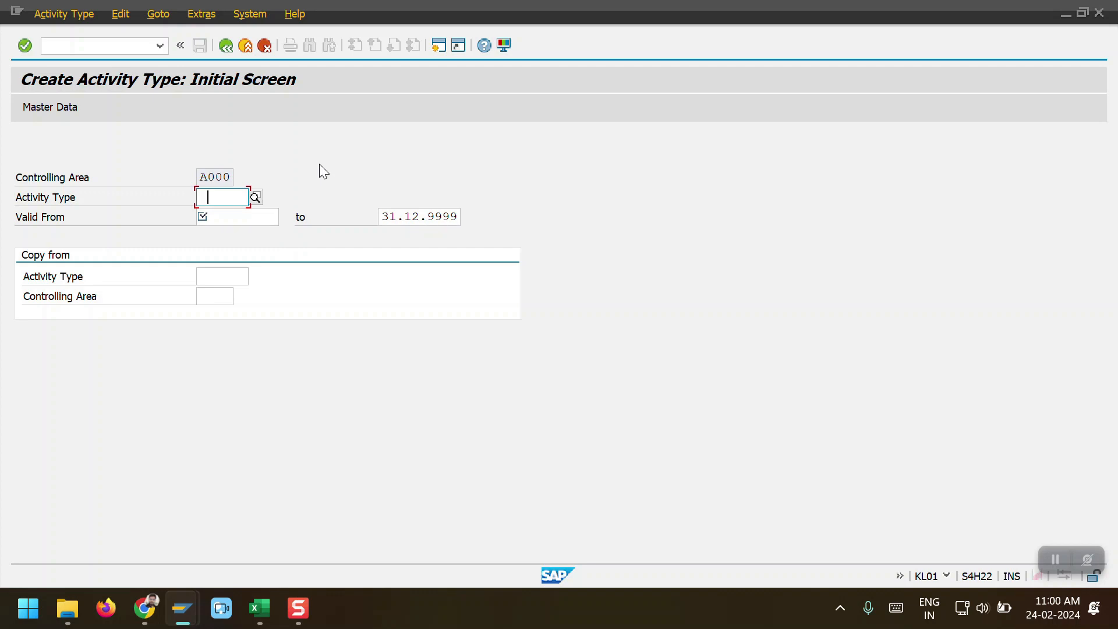
Step: Switch to Excel and list the activities Assembling, QC and Pack in cells J4 to J6
mouse_move(259, 606)
left_click(327, 521)
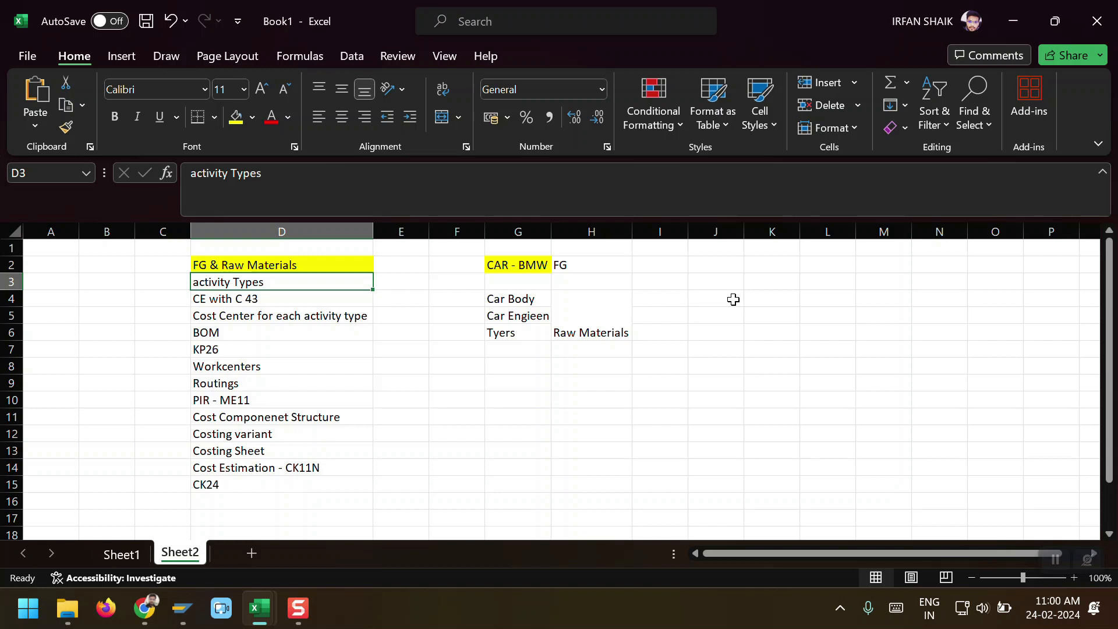
left_click(733, 300)
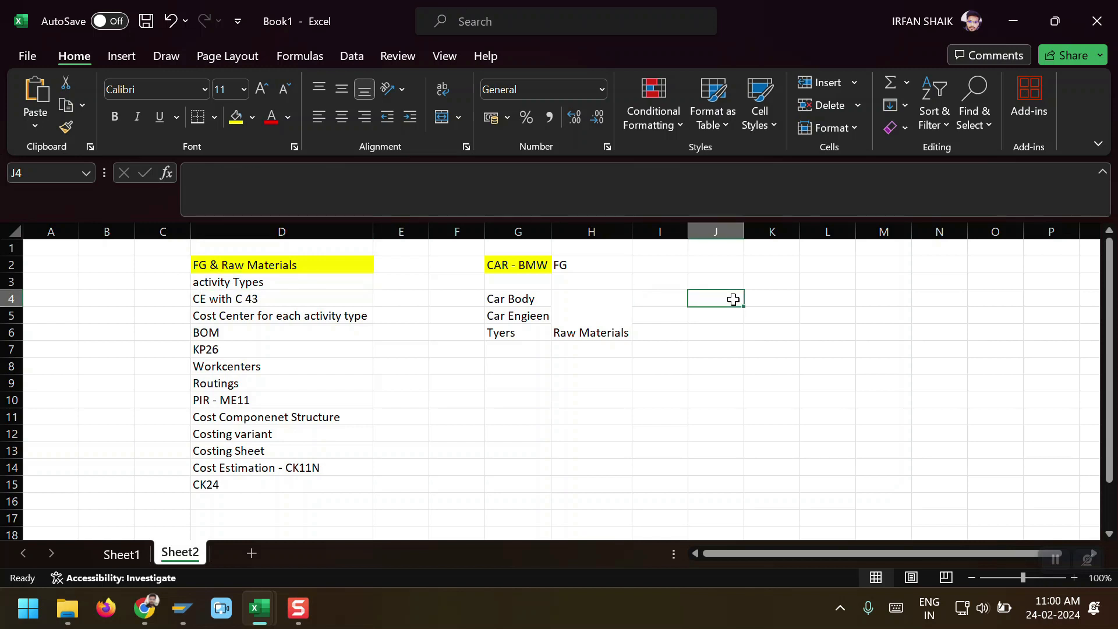
type("As")
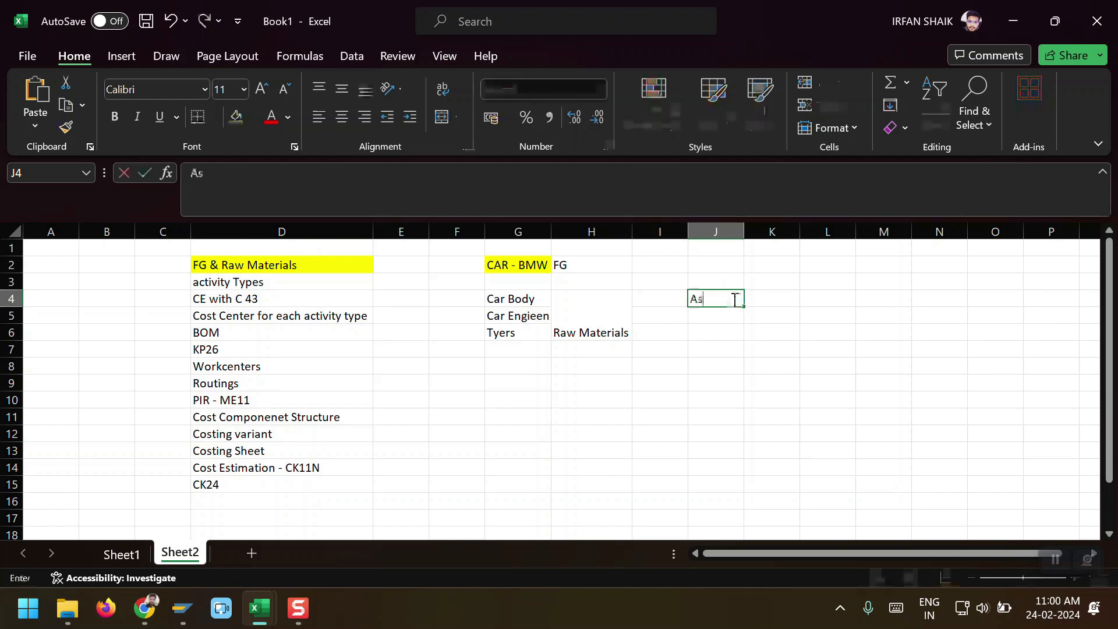
type("sembling")
key("Return")
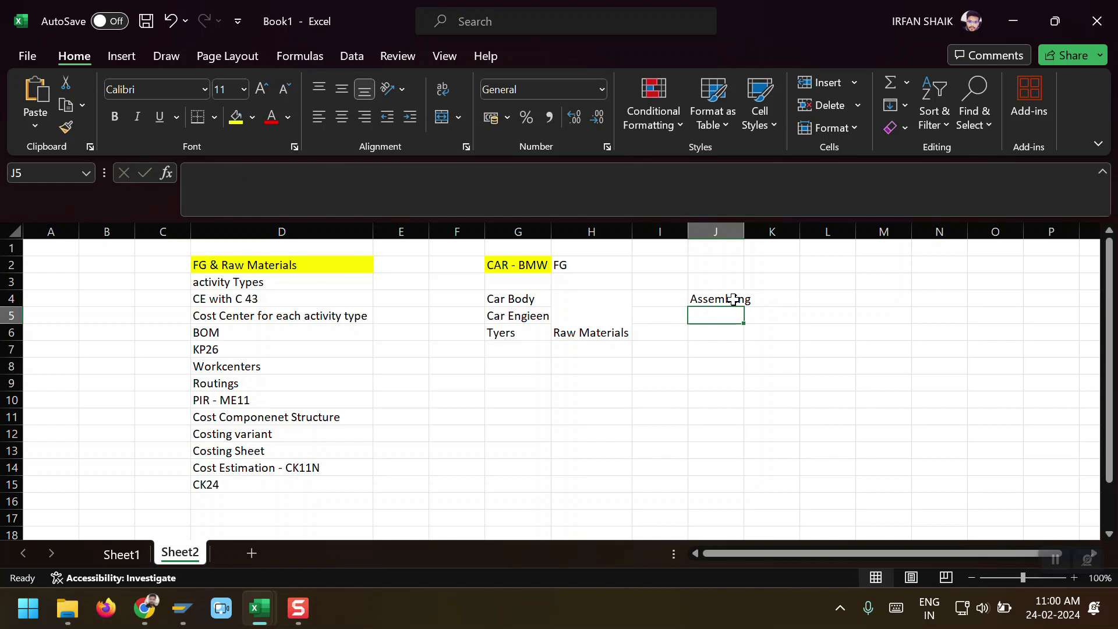
type("QC")
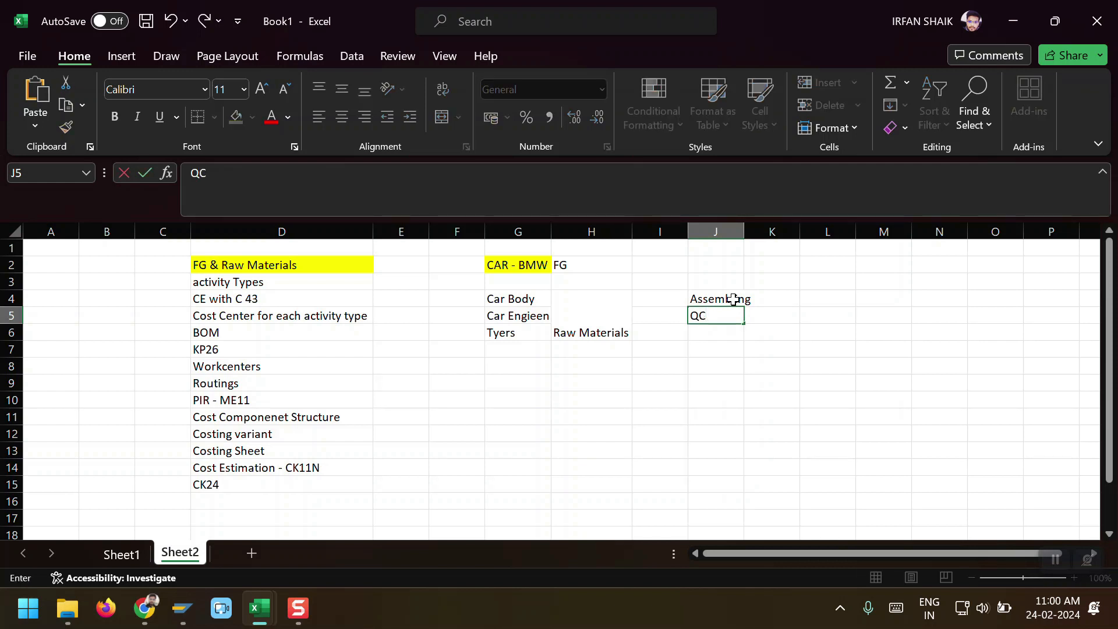
key("Return")
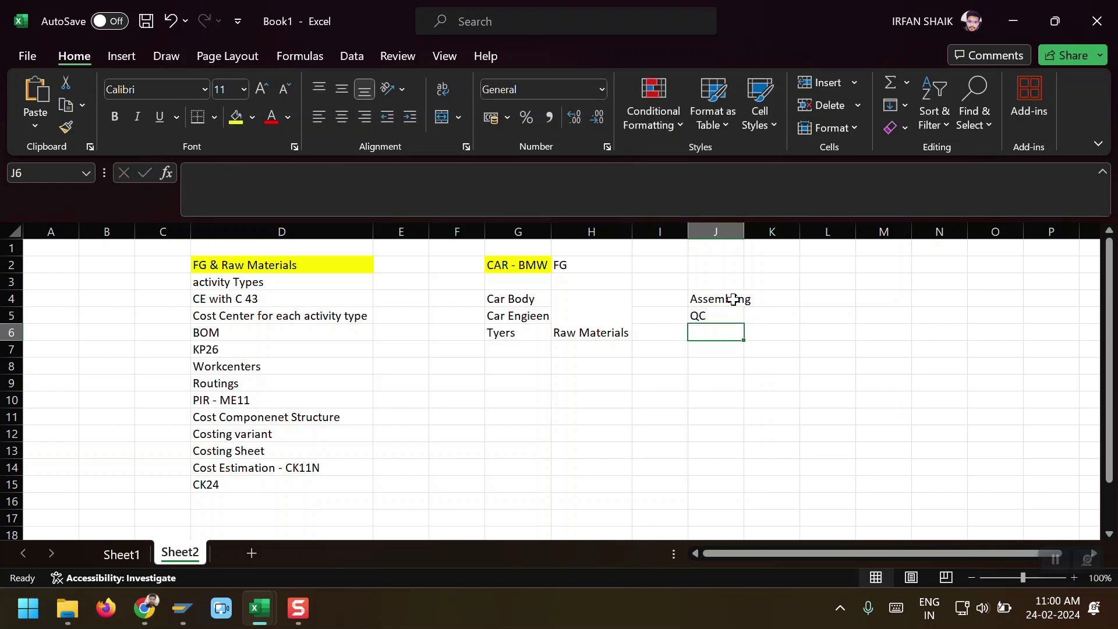
type("Pack")
key("Return")
Step: Select the three activity names in J4:J6 and widen column J so that Assembling fits
left_click(733, 299)
key("Down")
key("Up")
key("shift+Down")
key("shift+Down")
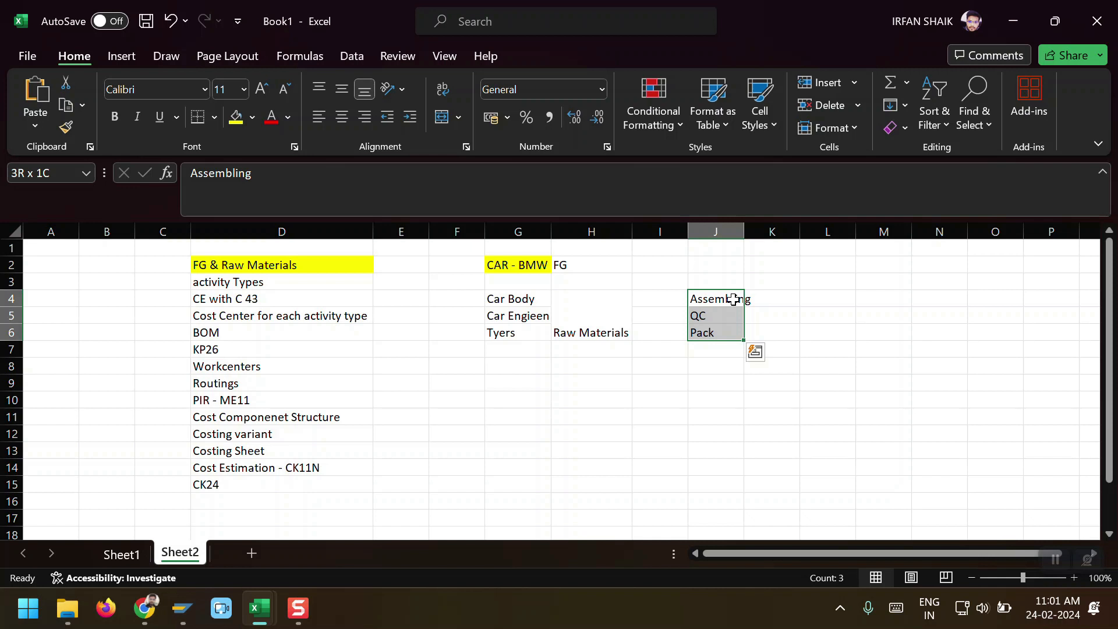
left_click_drag(744, 231, 773, 231)
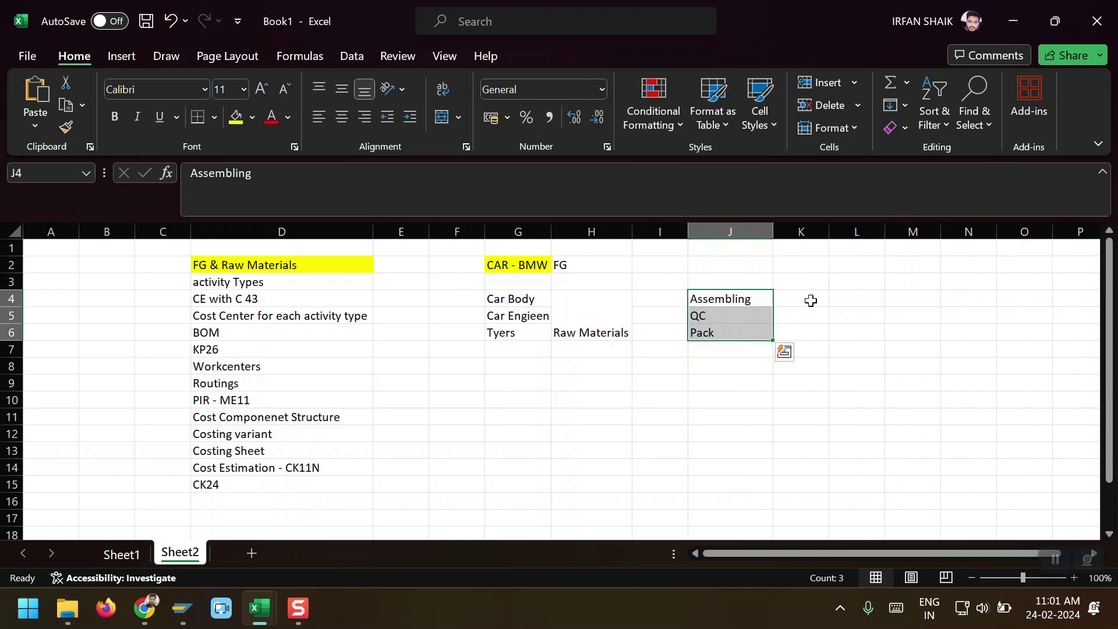
Step: Enter the activity codes BMW - A in K4 for Assembling and BMW - Q in K5 for QC
left_click(812, 300)
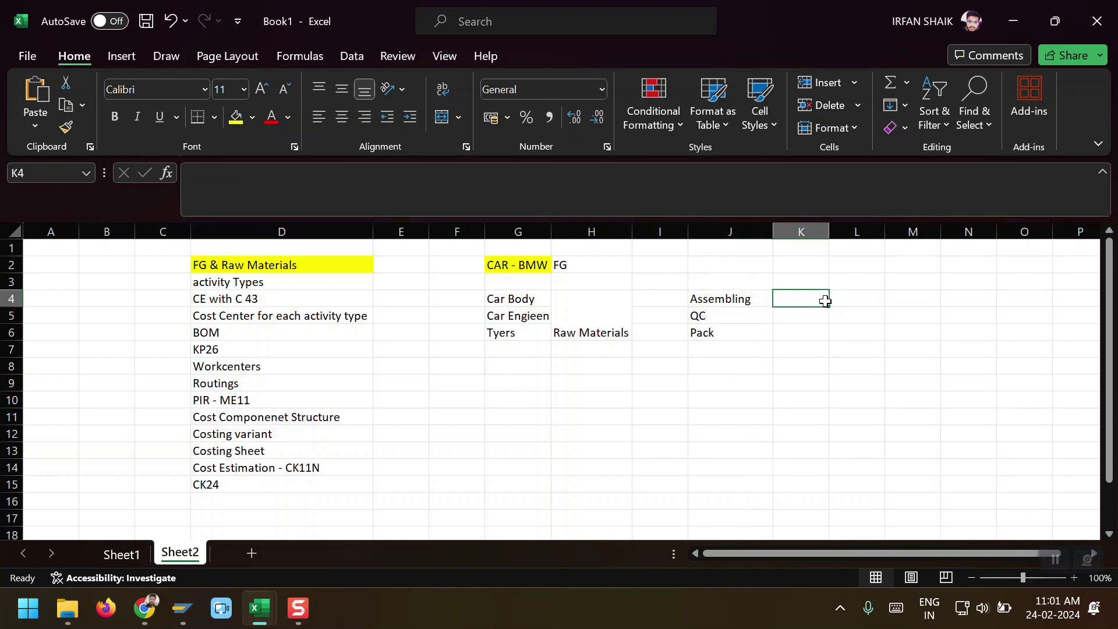
type("BM")
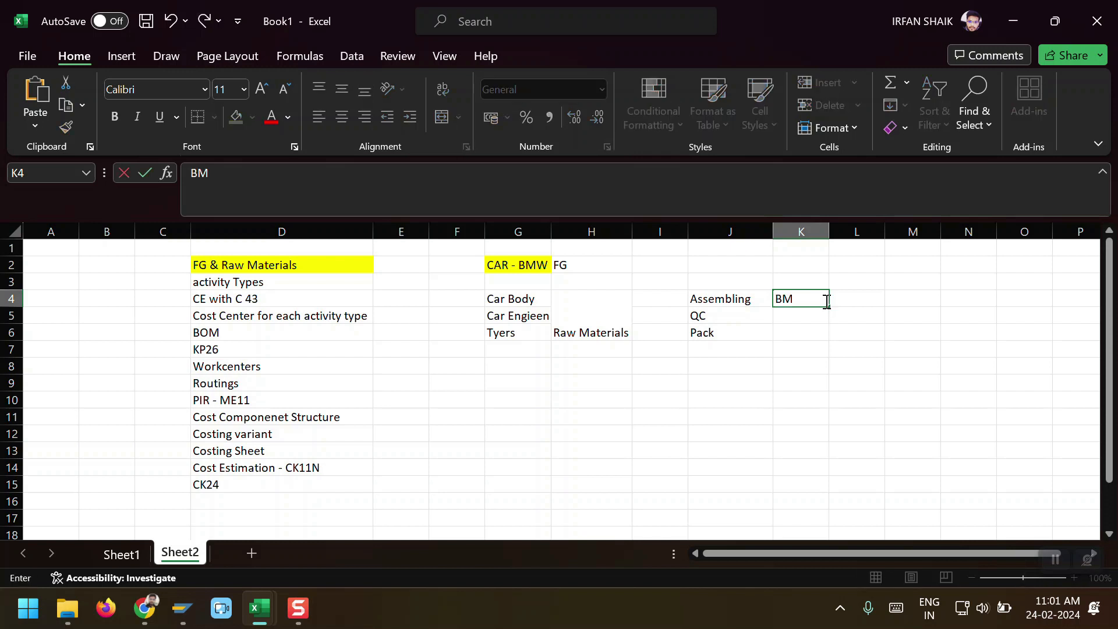
type("W - A")
key("Return")
type("B")
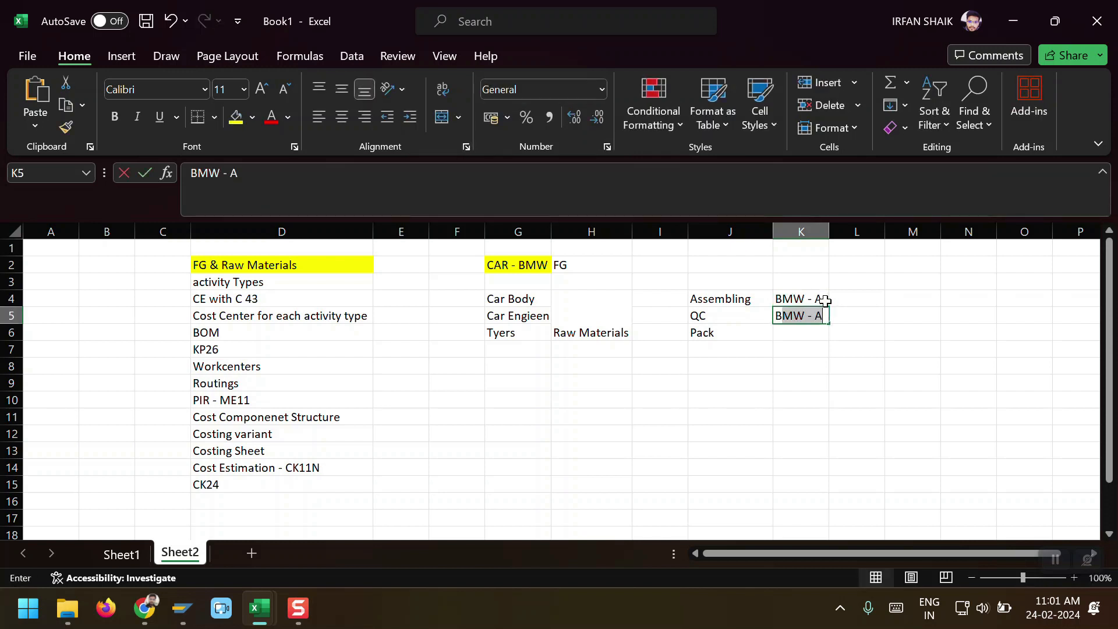
type("MW")
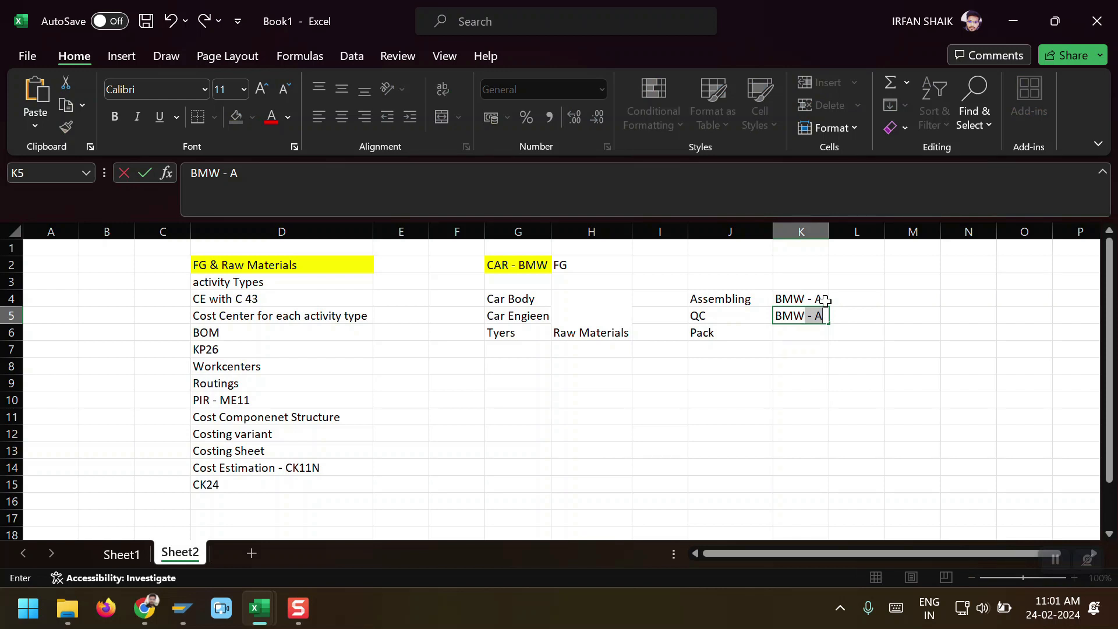
key("Tab")
key("Left")
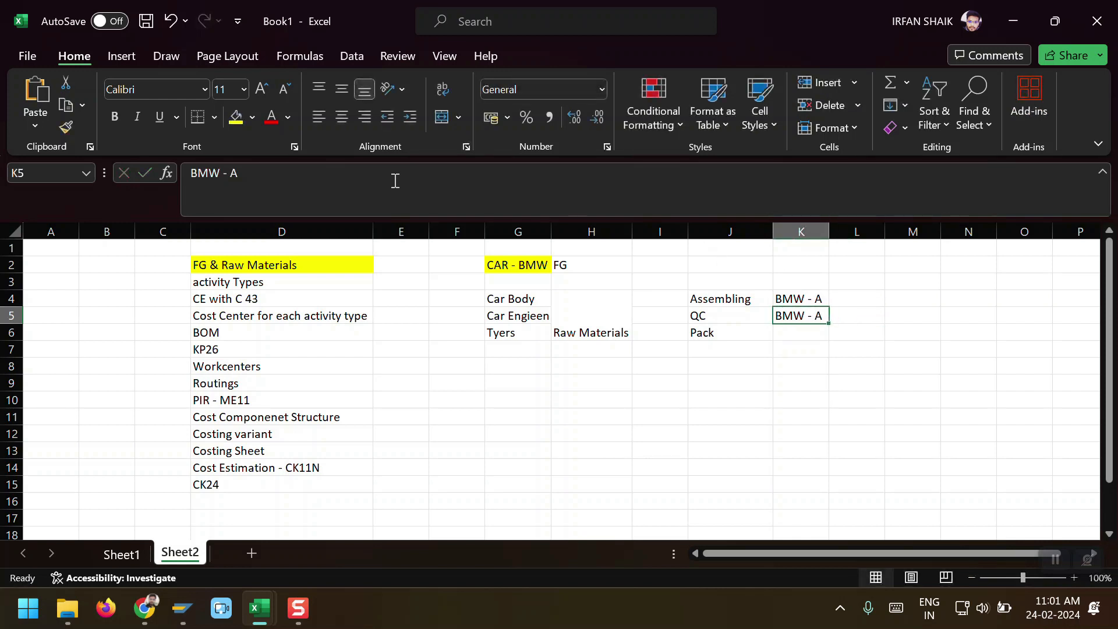
left_click(312, 175)
key("BackSpace")
type("Q")
key("Return")
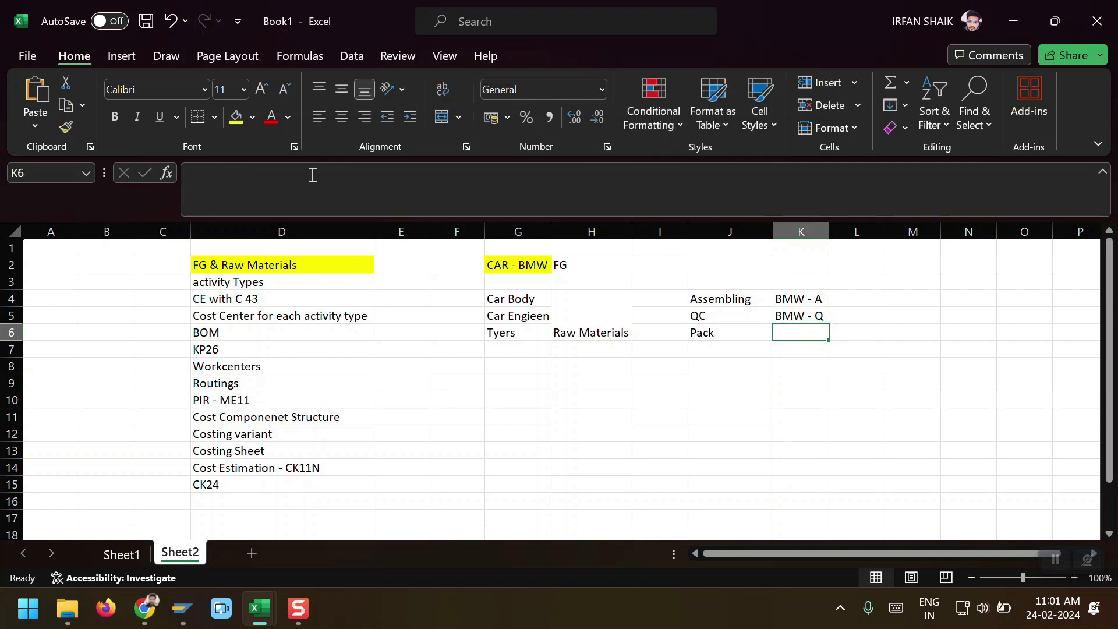
Step: Enter the code BMW - P in K6 for Pack and select the three codes in K4:K6
type("BM")
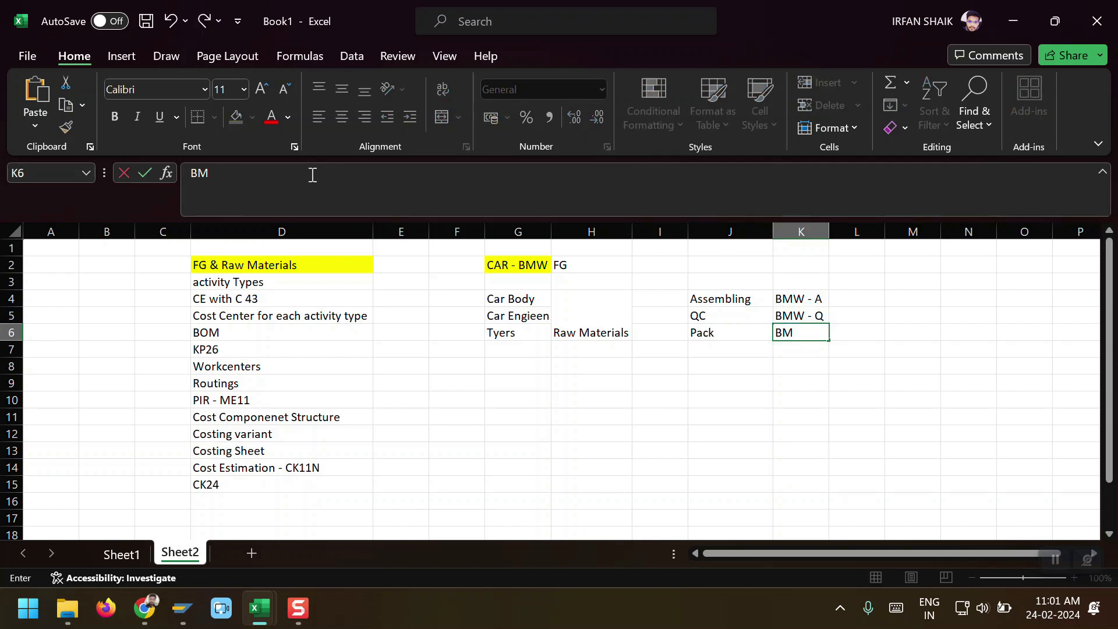
type("W - P")
key("Return")
key("Up")
key("Up")
key("Up")
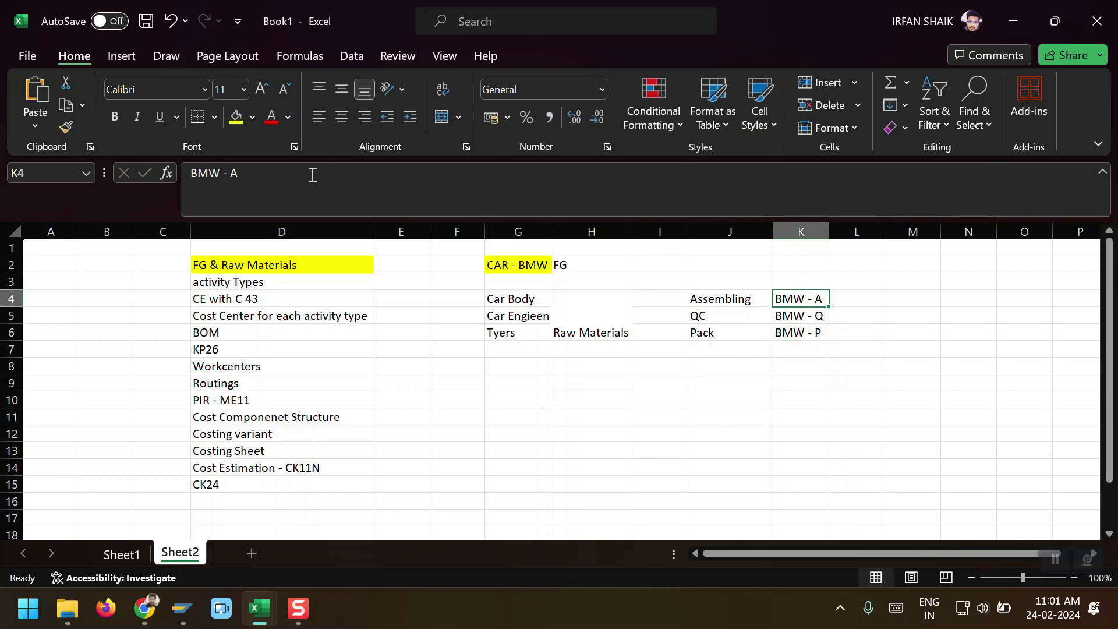
key("shift+Down")
key("shift+Down")
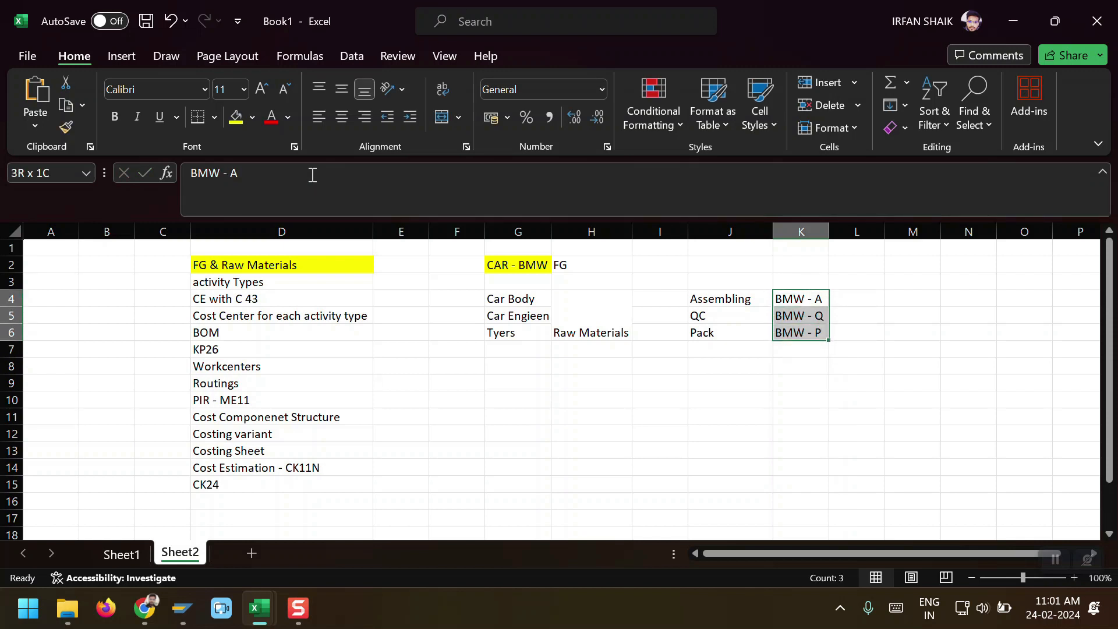
Step: Add the heading Activity types in J3 above the activity names and highlight it in yellow
key("Up")
key("Left")
type("as")
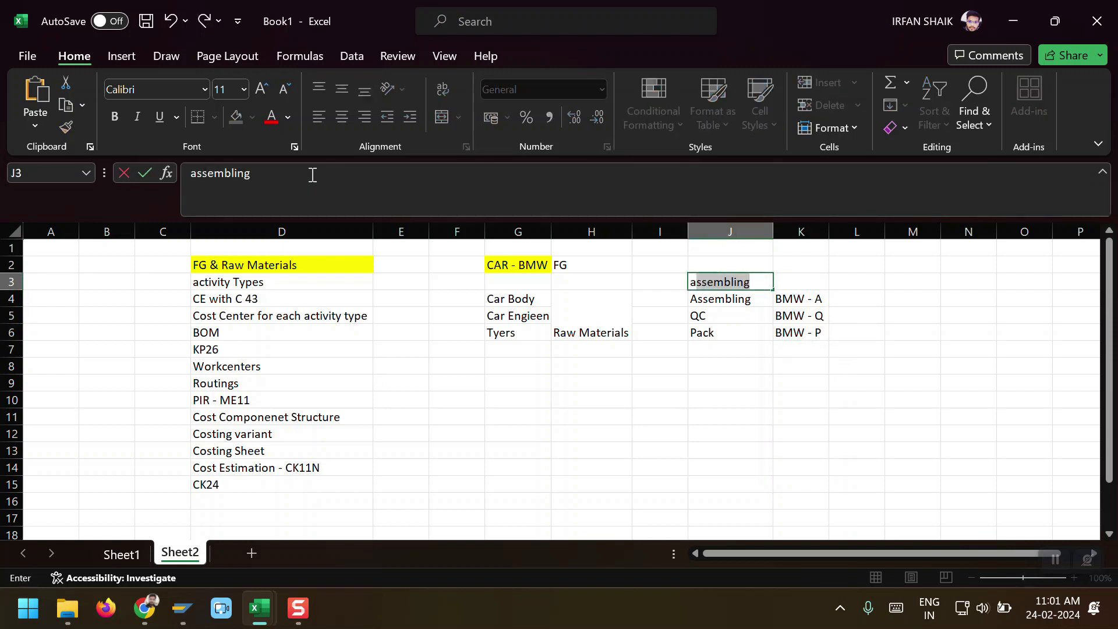
key("BackSpace")
key("BackSpace")
type("CTIVITY ")
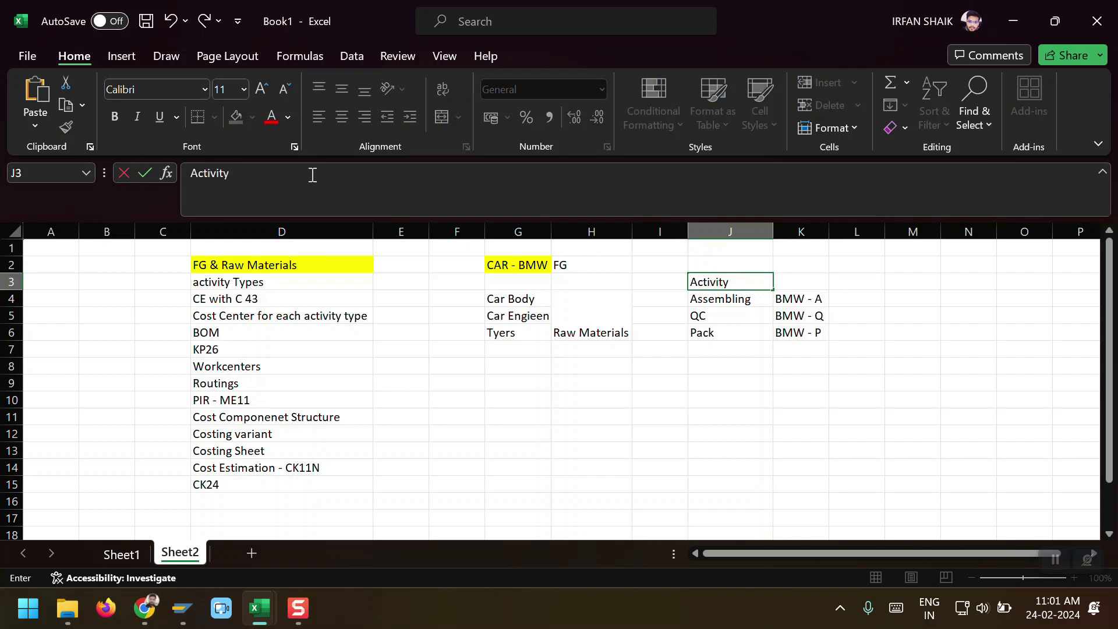
type("types")
key("Return")
key("Up")
left_click(235, 116)
Step: Copy the Assembling code from K4, switch to SAP and enter BMW A as the activity type to create
left_click(814, 302)
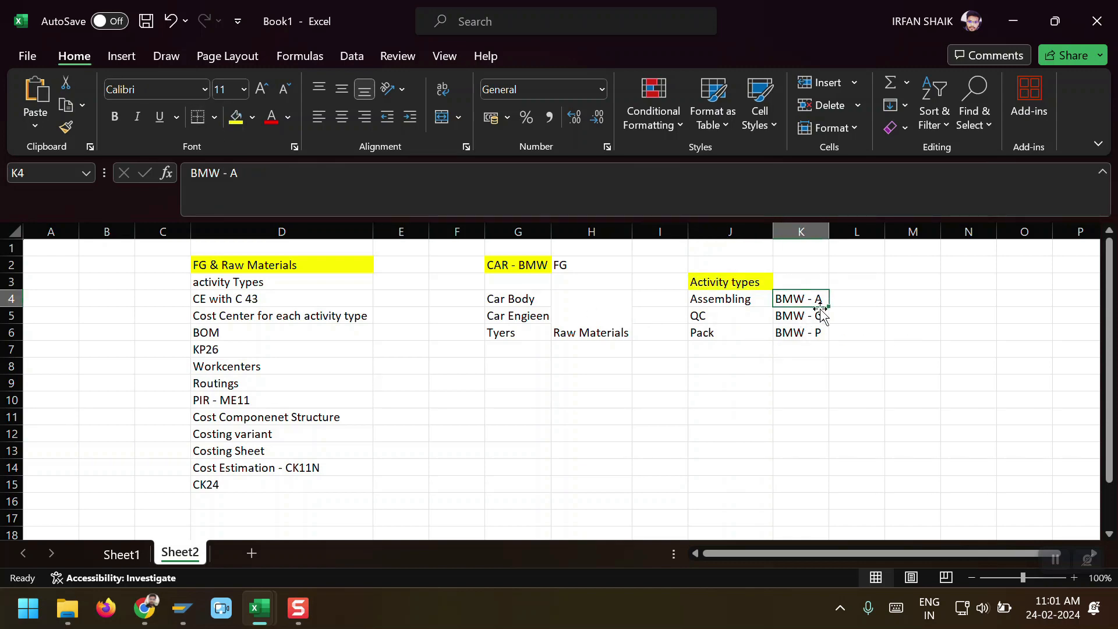
key("ctrl+c")
key("alt+Tab")
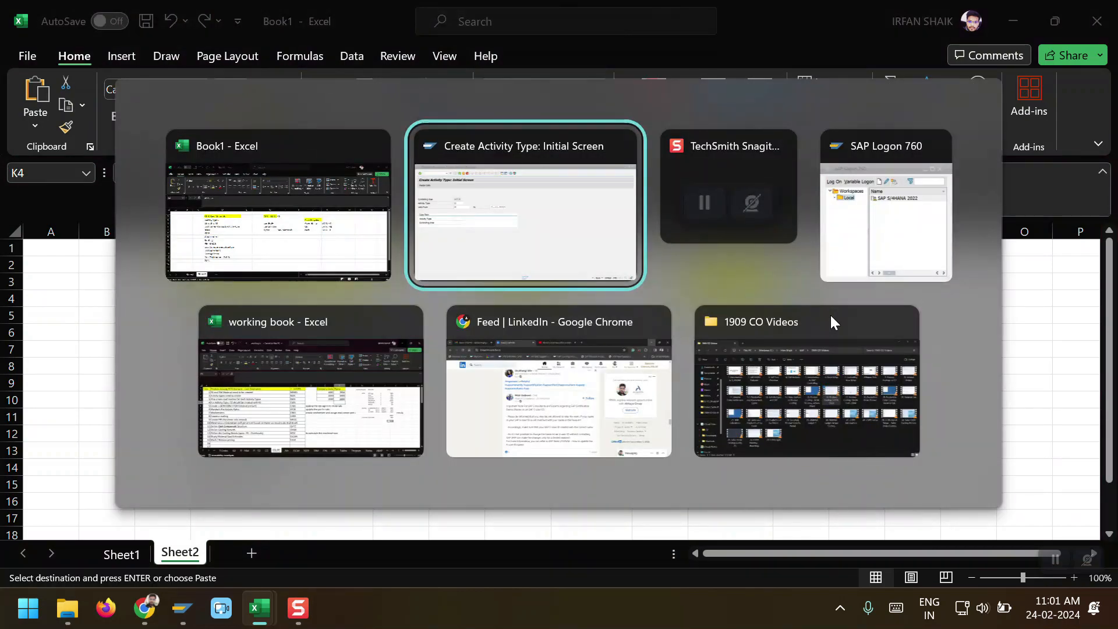
key("ctrl+v")
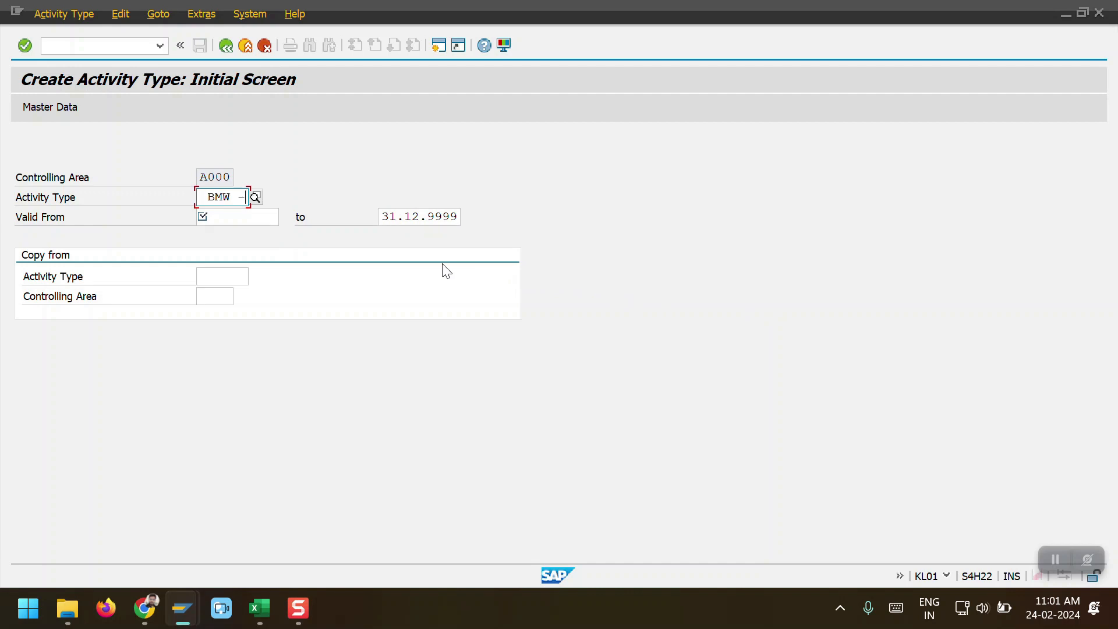
key("BackSpace")
key("BackSpace")
key("BackSpace")
key("BackSpace")
key("BackSpace")
key("BackSpace")
key("ctrl+v")
key("BackSpace")
key("BackSpace")
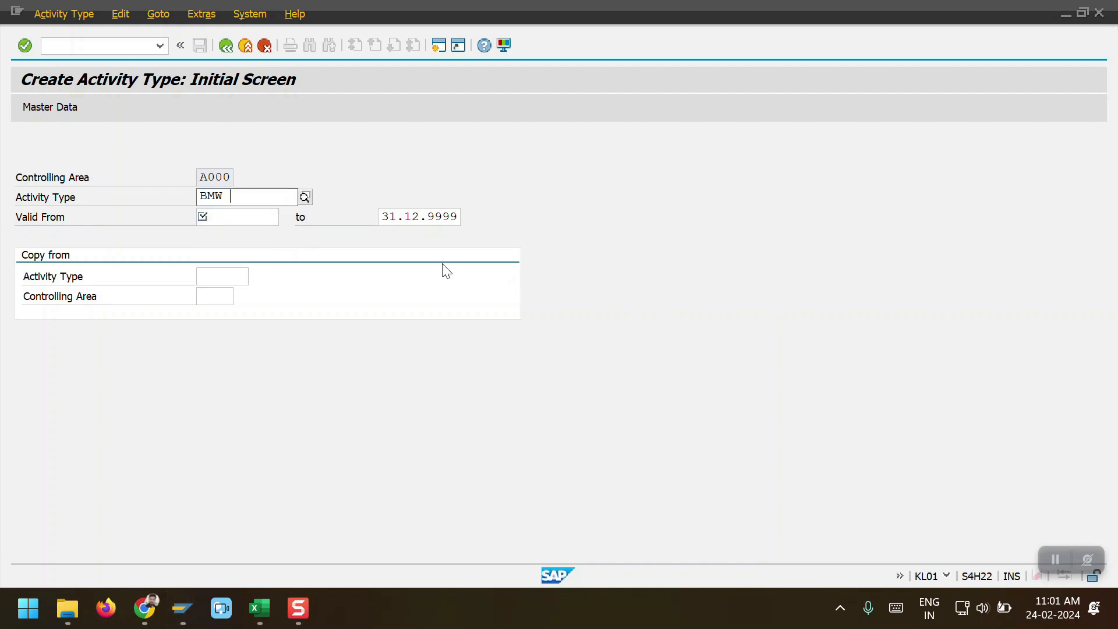
type("a")
key("BackSpace")
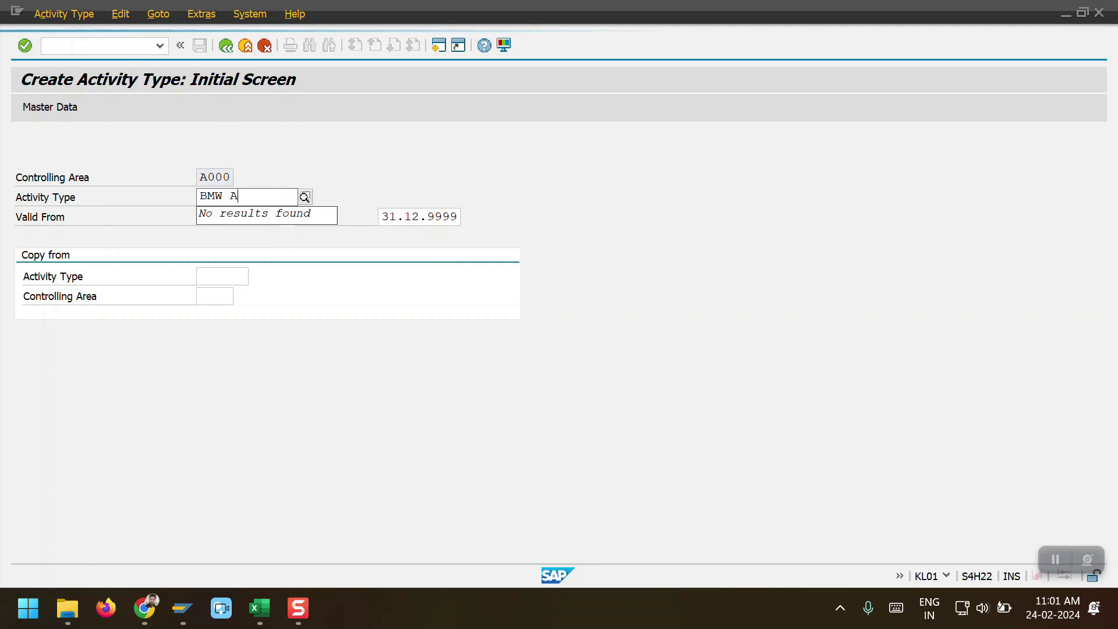
type("A")
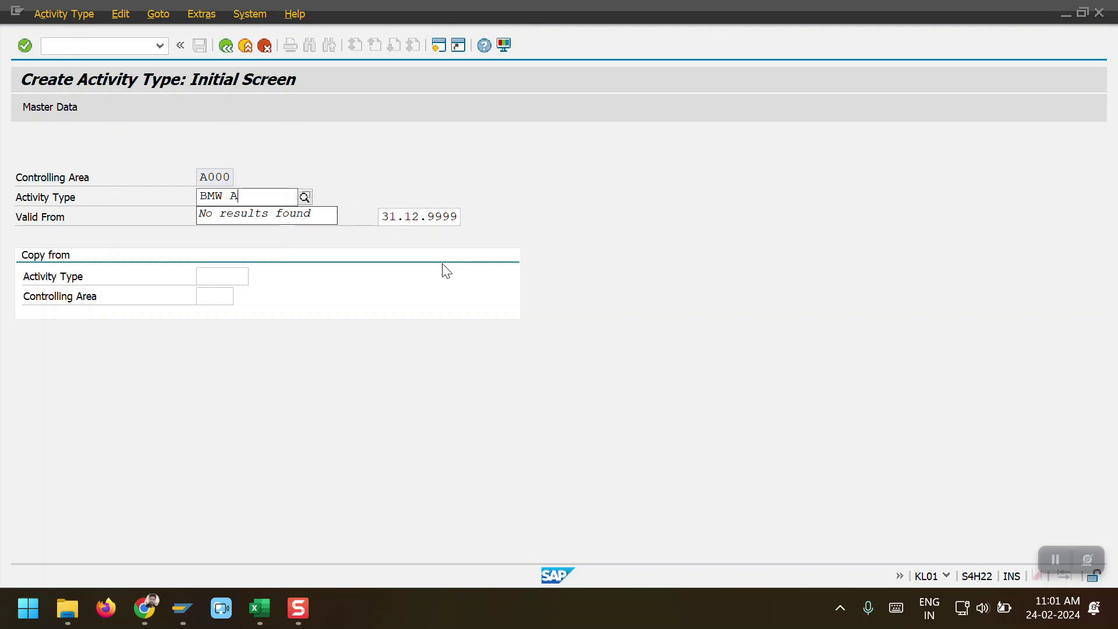
Step: Set the activity type's valid-from date to 01.01.2024 and continue to its basic data
key("Tab")
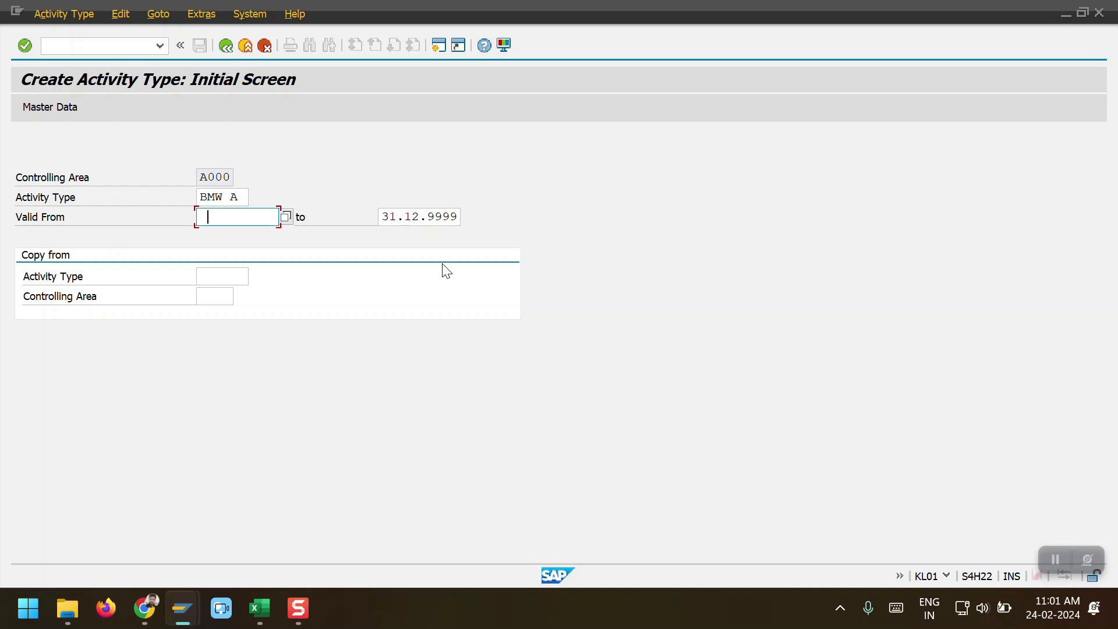
type("01.01.2024")
key("Return")
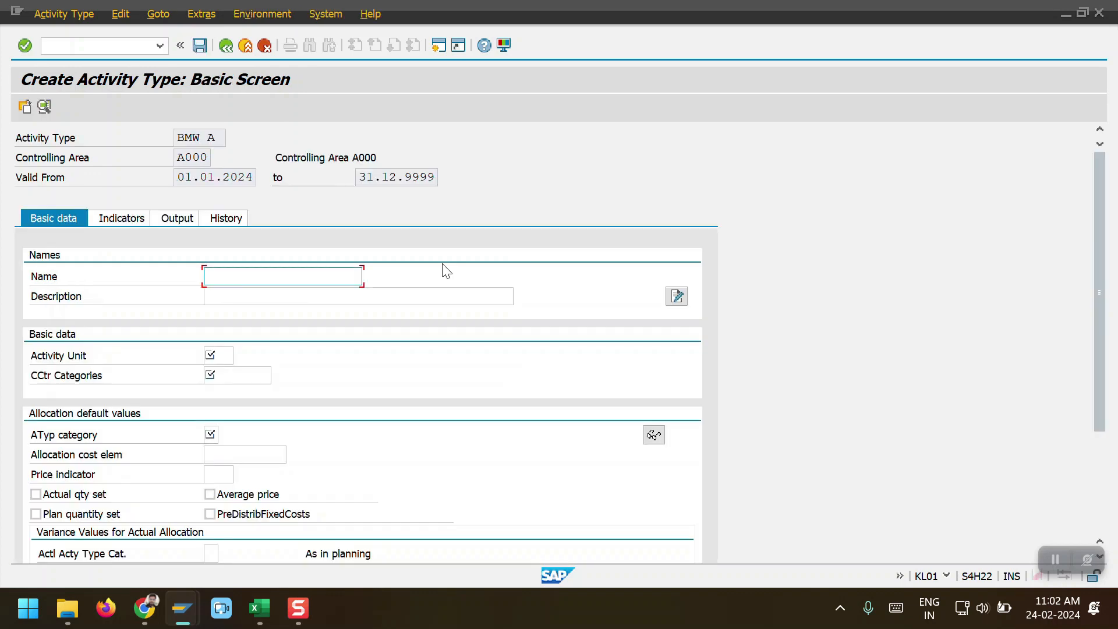
Step: Enter BMW - A as both name and description of the activity type and set its activity unit to HR
key("ctrl+v")
left_click(257, 296)
key("ctrl+v")
left_click(225, 353)
left_click(225, 354)
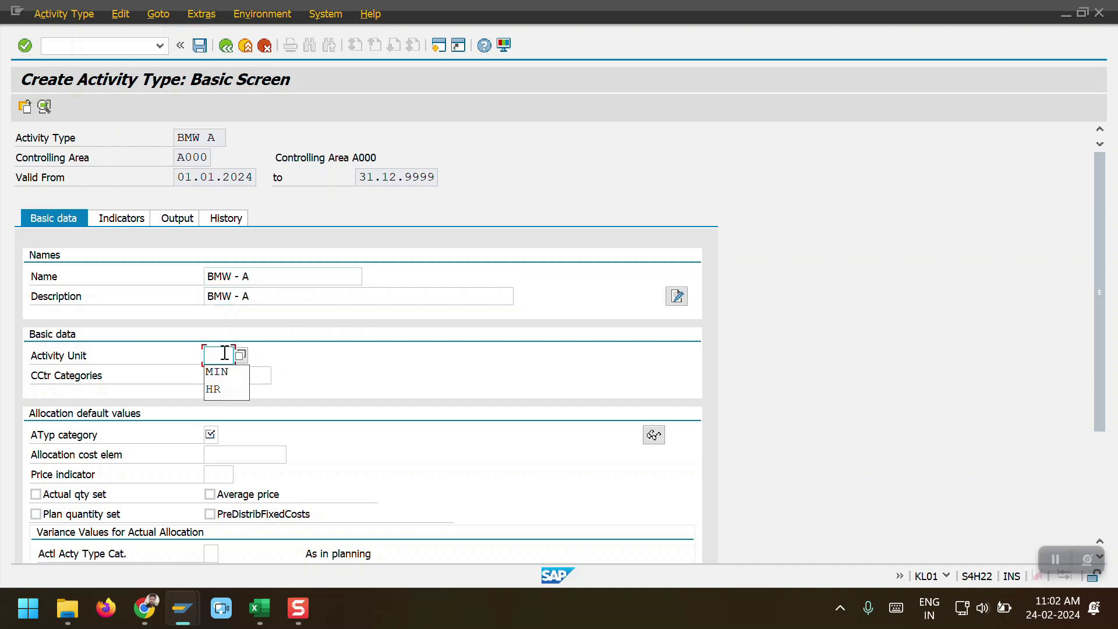
left_click(231, 386)
Step: Assign cost center category F Production to the activity type
left_click(229, 376)
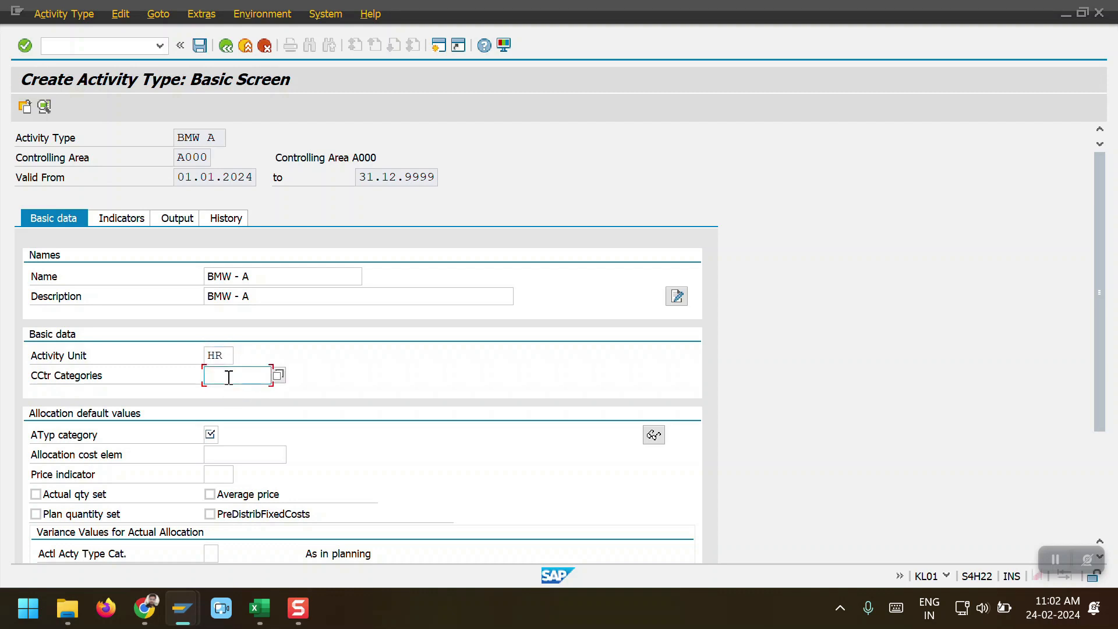
type("F")
key("Return")
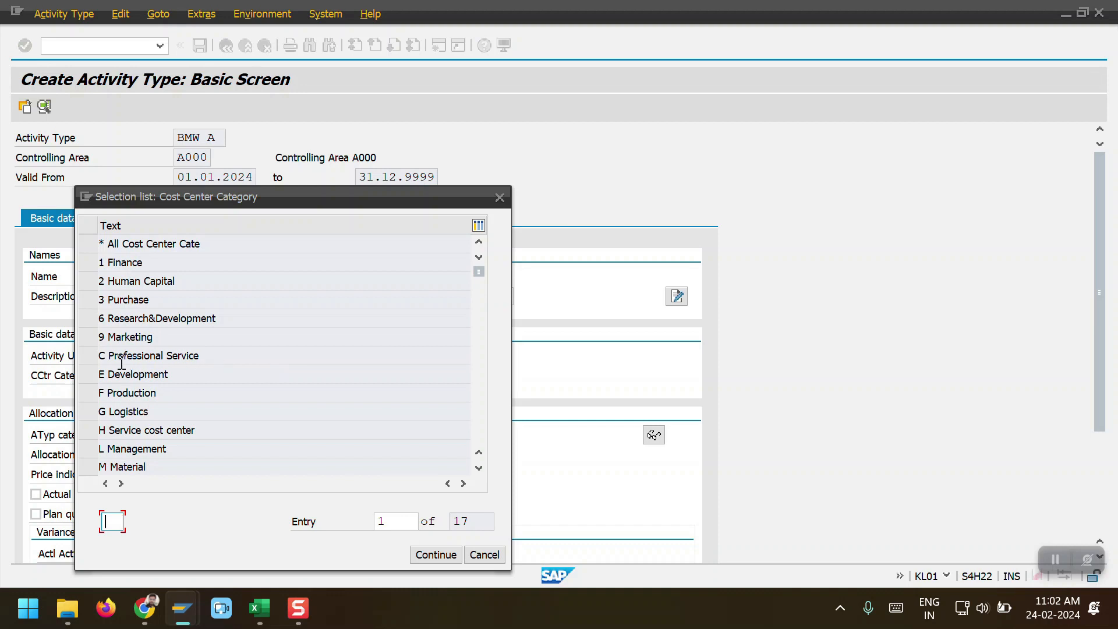
left_click(87, 392)
left_click(433, 554)
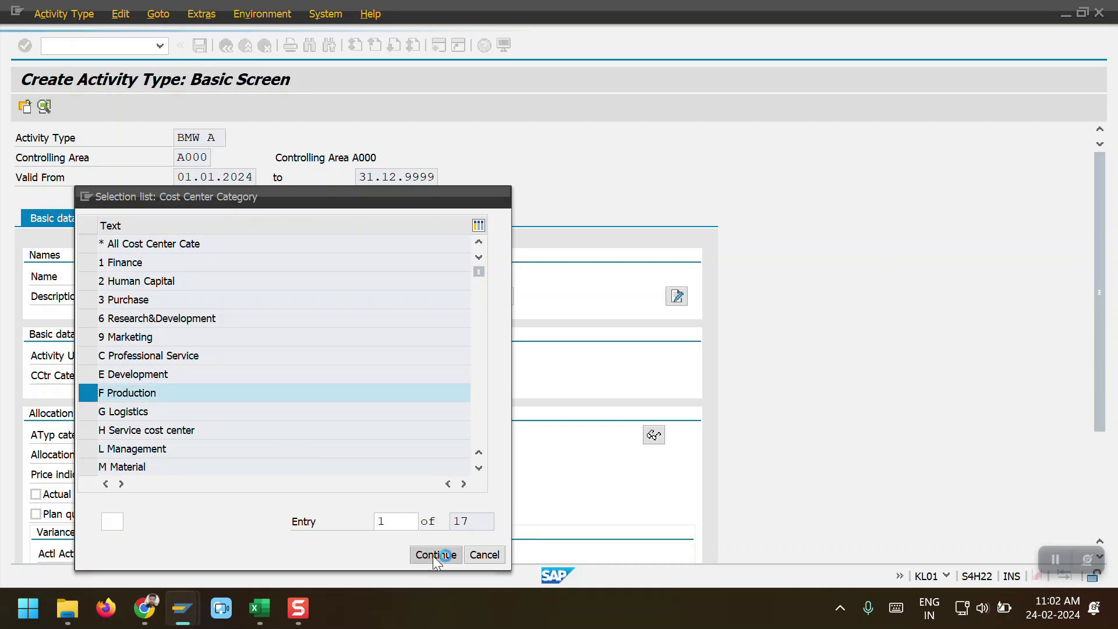
Step: Set the activity type category to 1, manual entry with manual allocation, and review the remaining allocation defaults
left_click(212, 435)
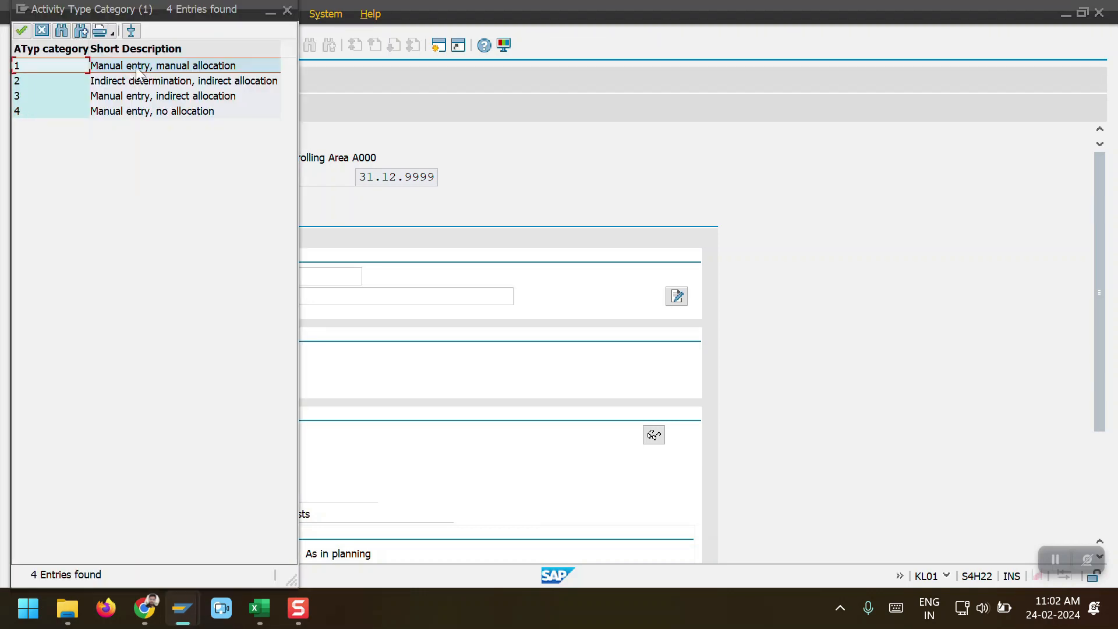
double_click(28, 67)
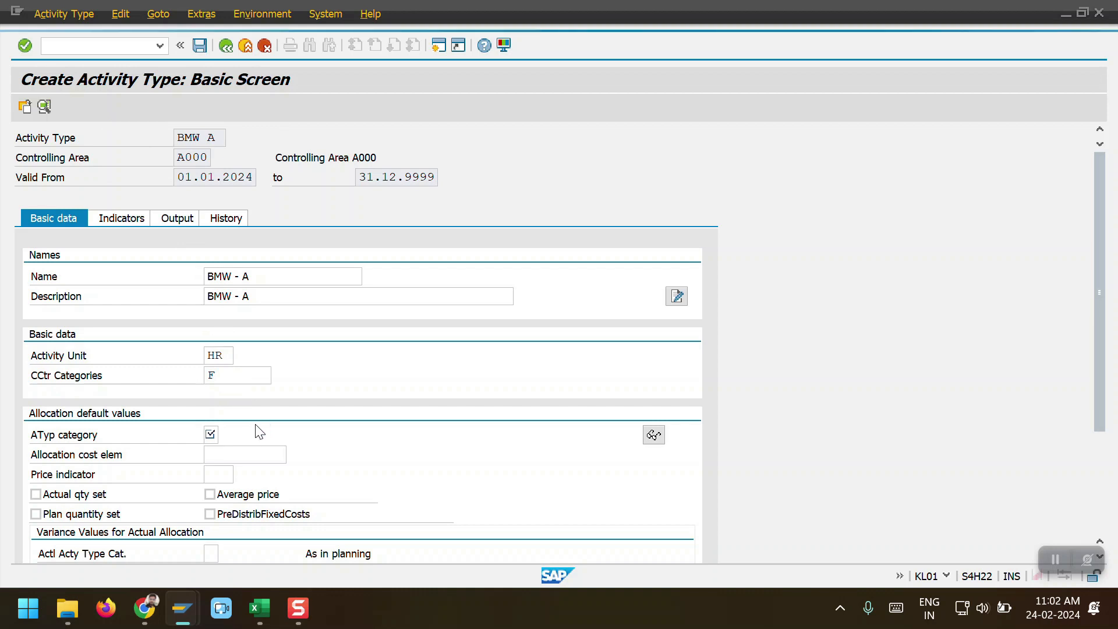
scroll(342, 417, "down", 3)
scroll(357, 393, "down", 2)
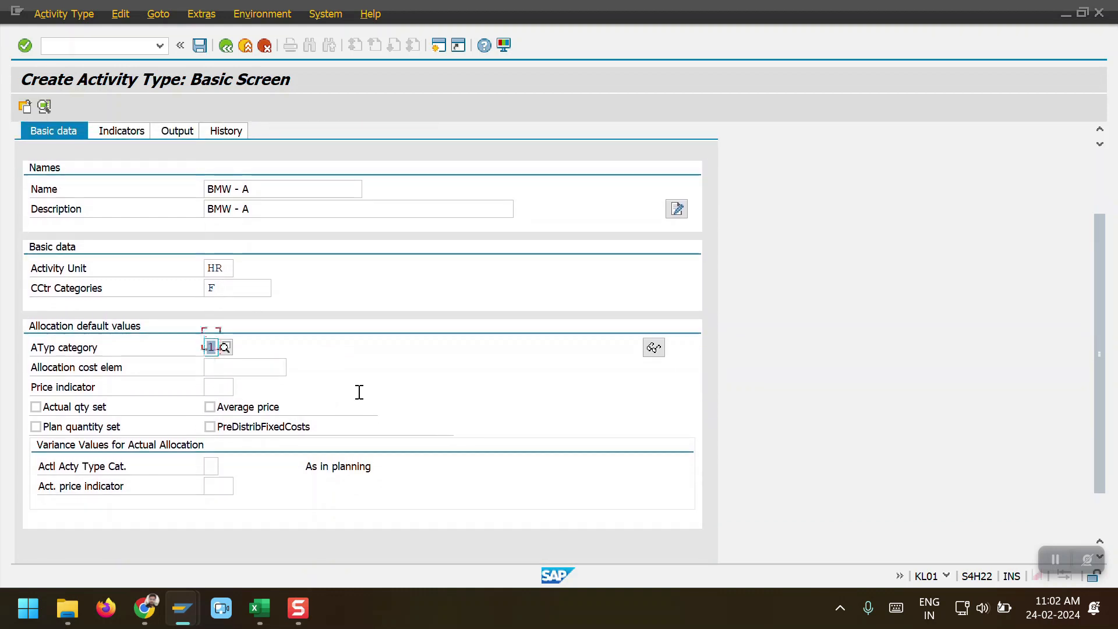
scroll(359, 397, "up", 2)
scroll(359, 391, "up", 3)
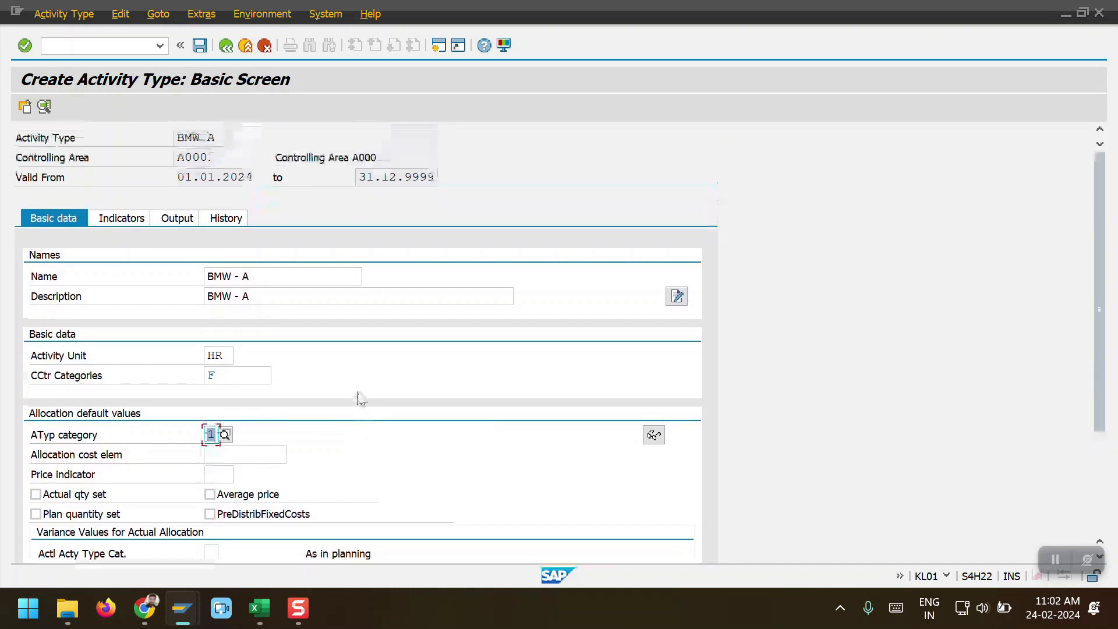
Step: Try to save the activity type, re-enter category 1 and try saving it again
left_click(197, 48)
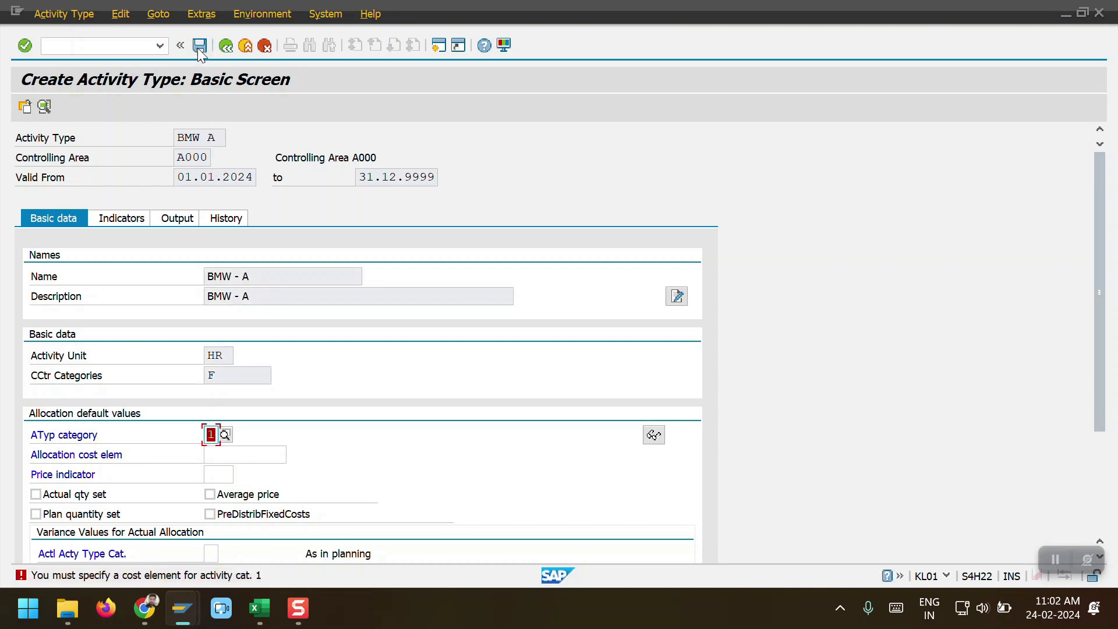
key("BackSpace")
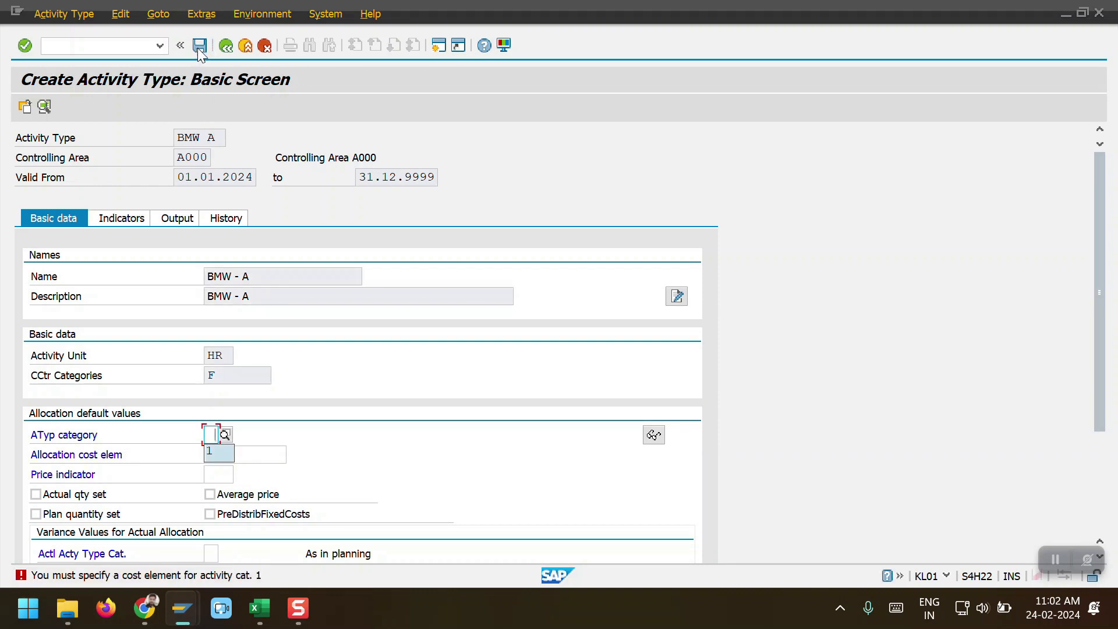
type("1")
left_click(197, 47)
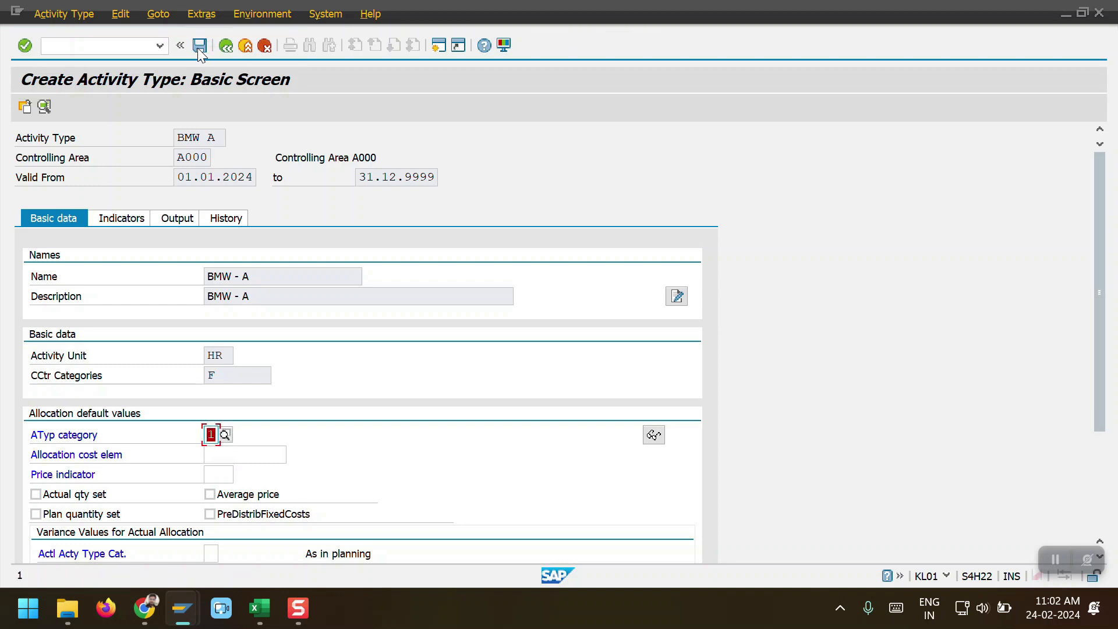
Step: Leave the activity type, run transaction FS00 and expand the Secoundry Cost Elements folder in the account tree
left_click(222, 455)
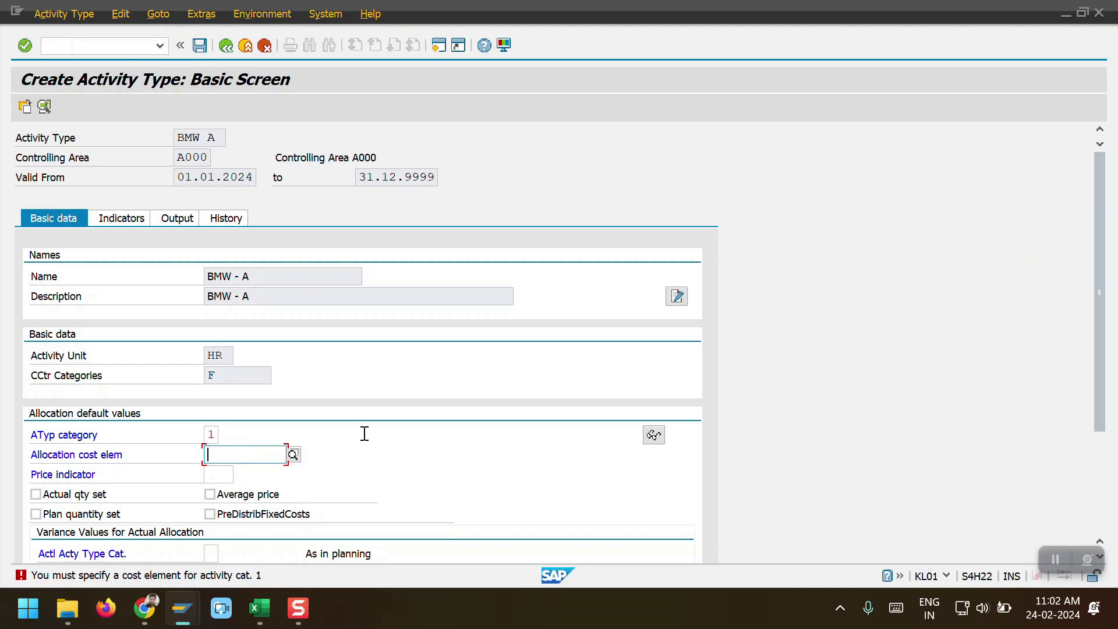
key("shift+F3")
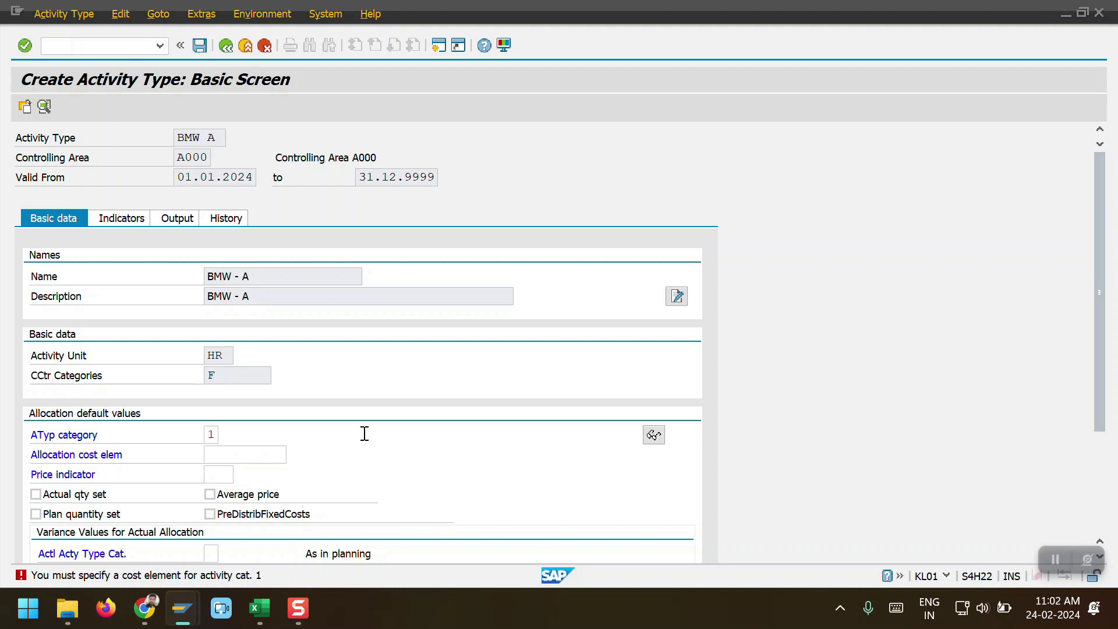
type("FS00")
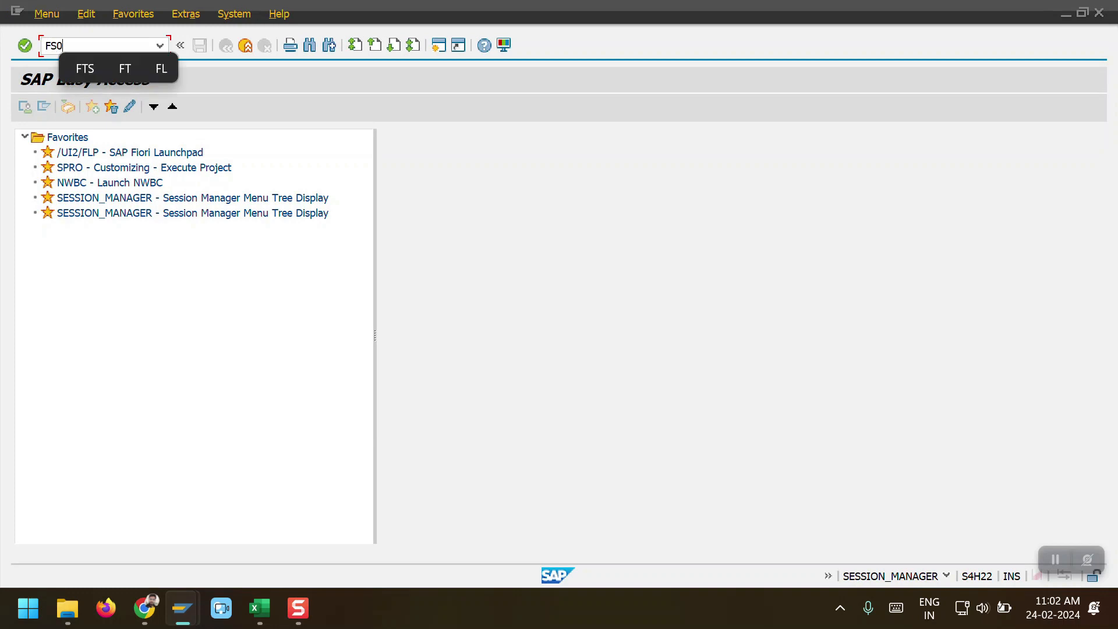
key("Return")
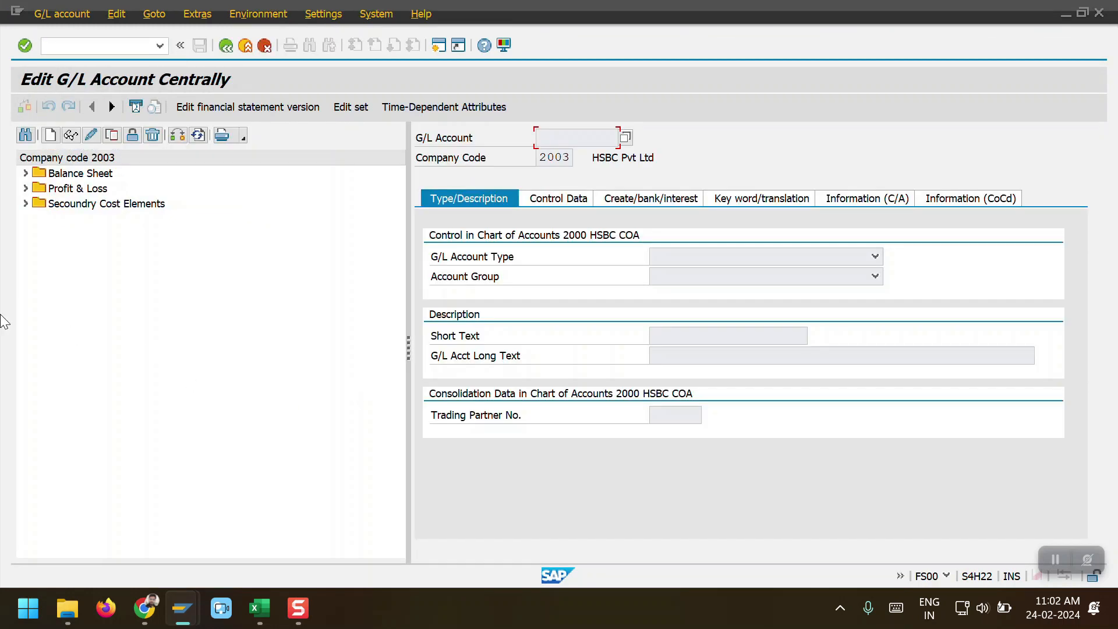
left_click(25, 203)
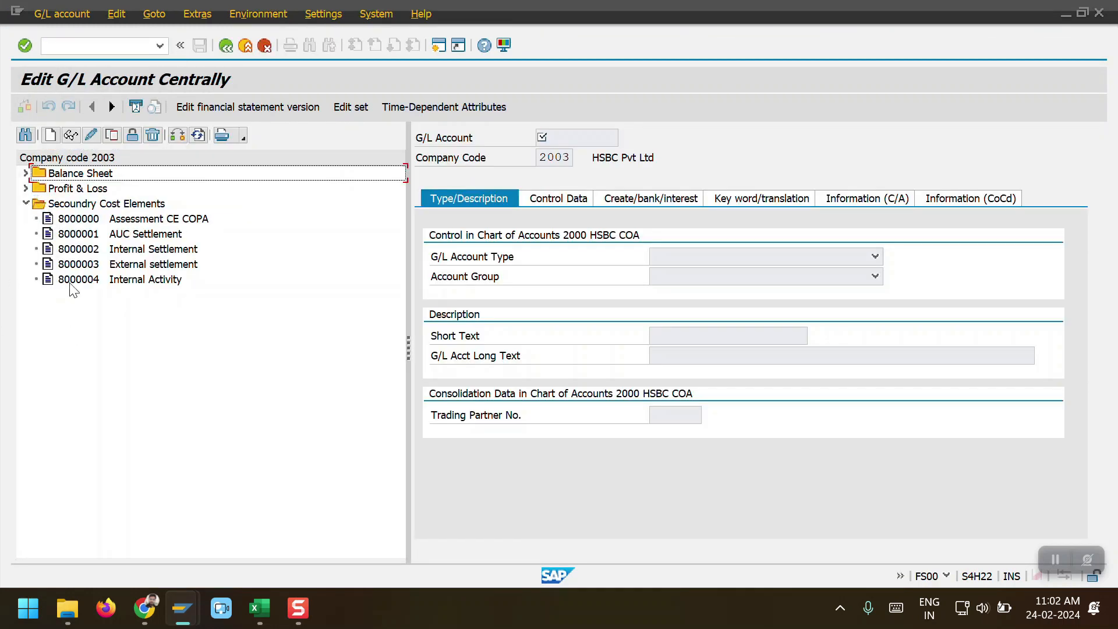
Step: Open secondary cost element 8000004 Internal Activity and examine its control data for the cost element category
double_click(119, 279)
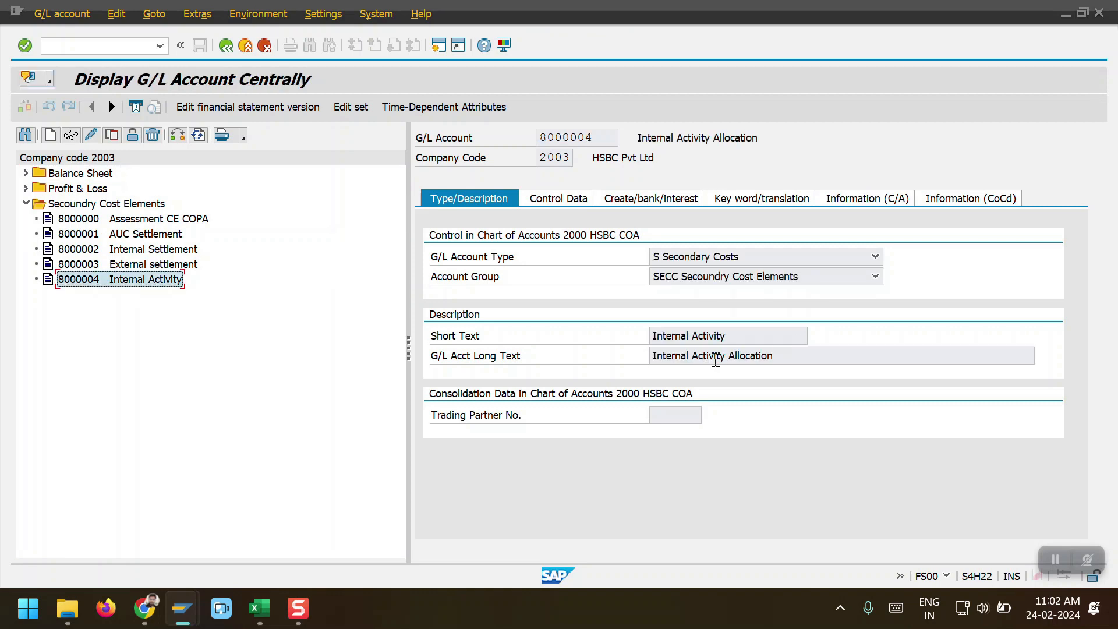
left_click(555, 198)
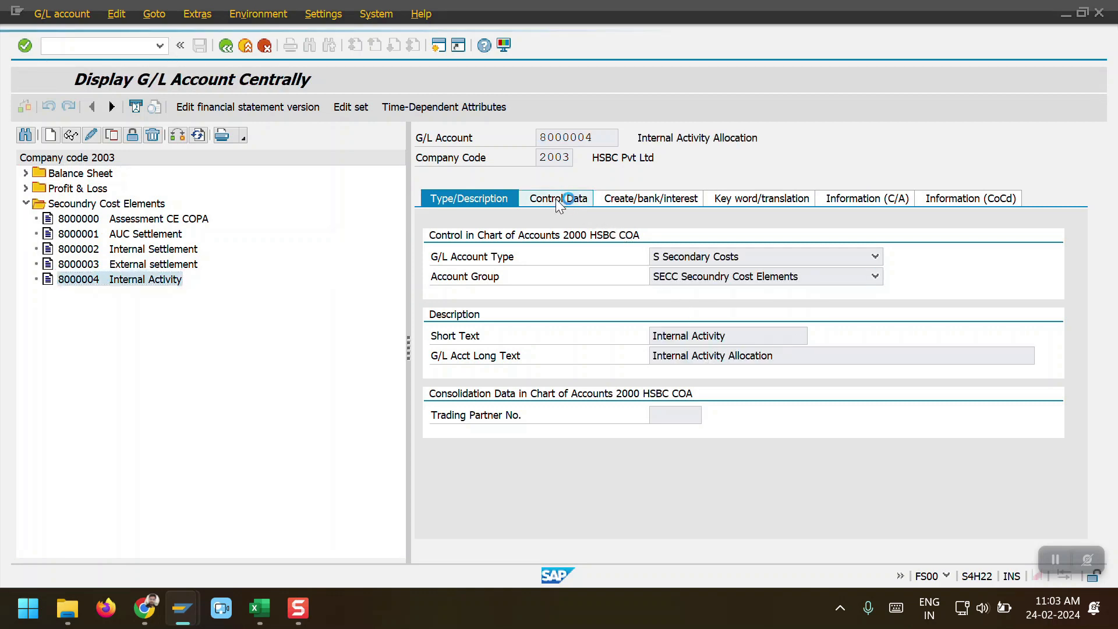
left_click(485, 202)
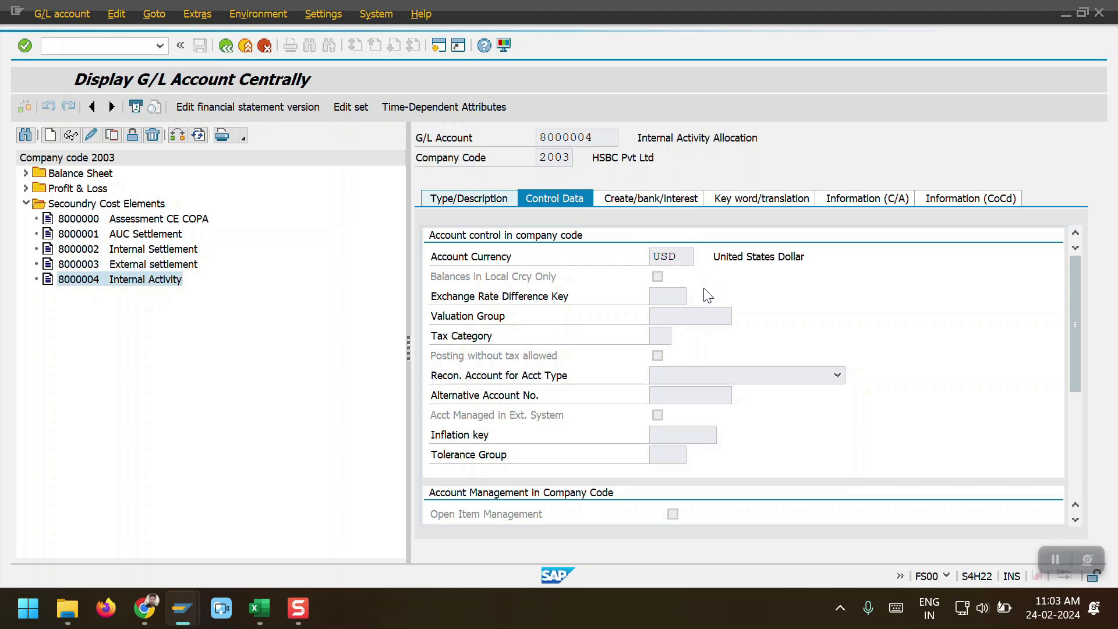
left_click(564, 204)
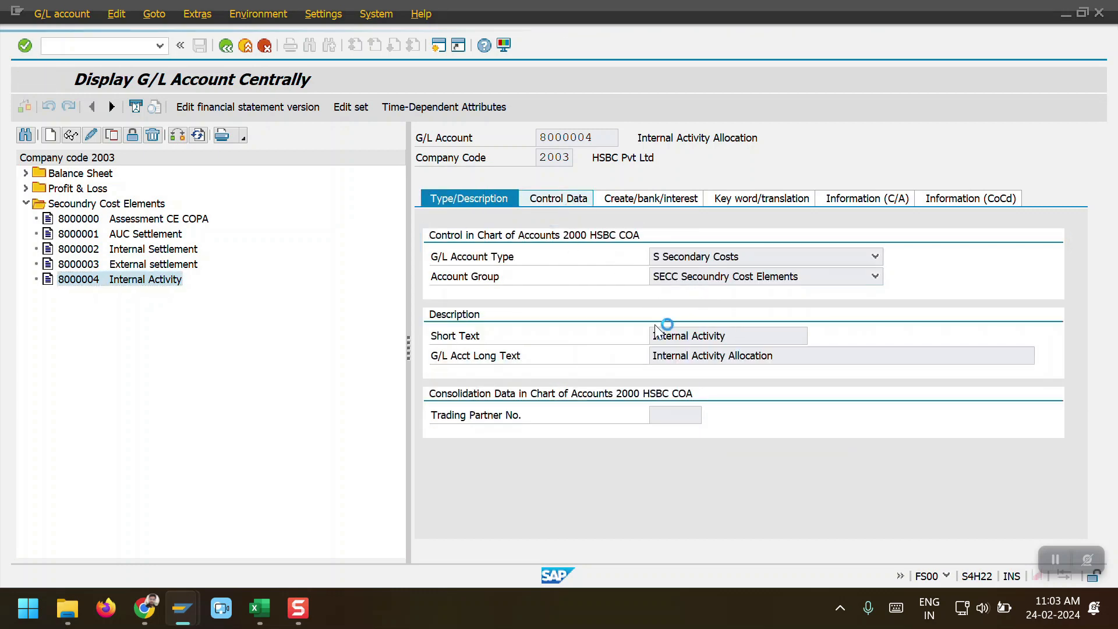
left_click_drag(1076, 291, 1063, 403)
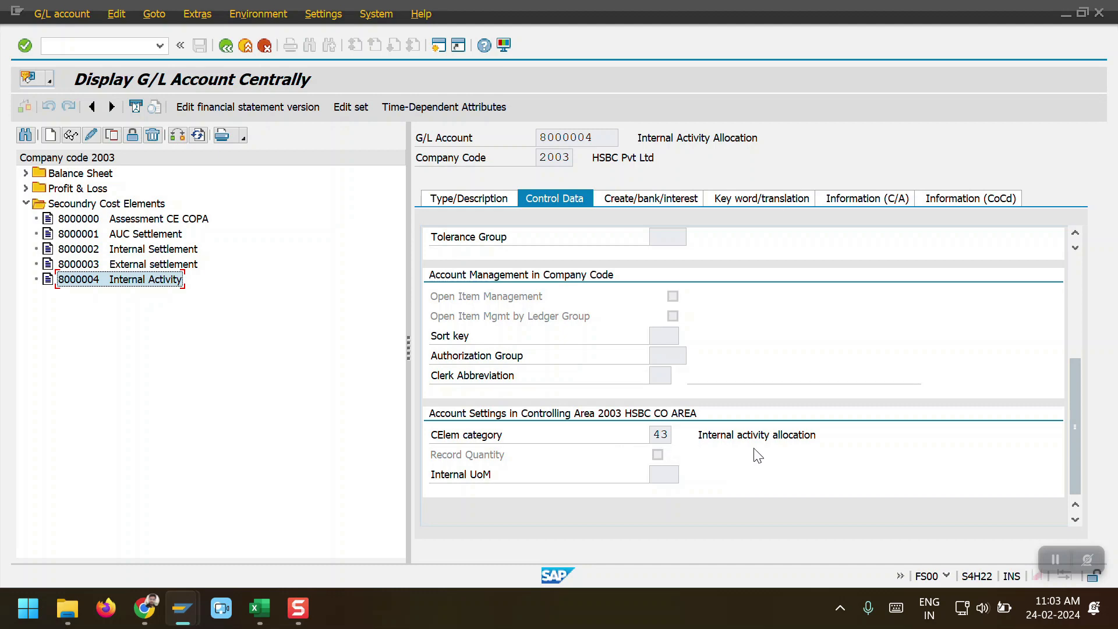
key("alt+Tab")
key("alt+Tab")
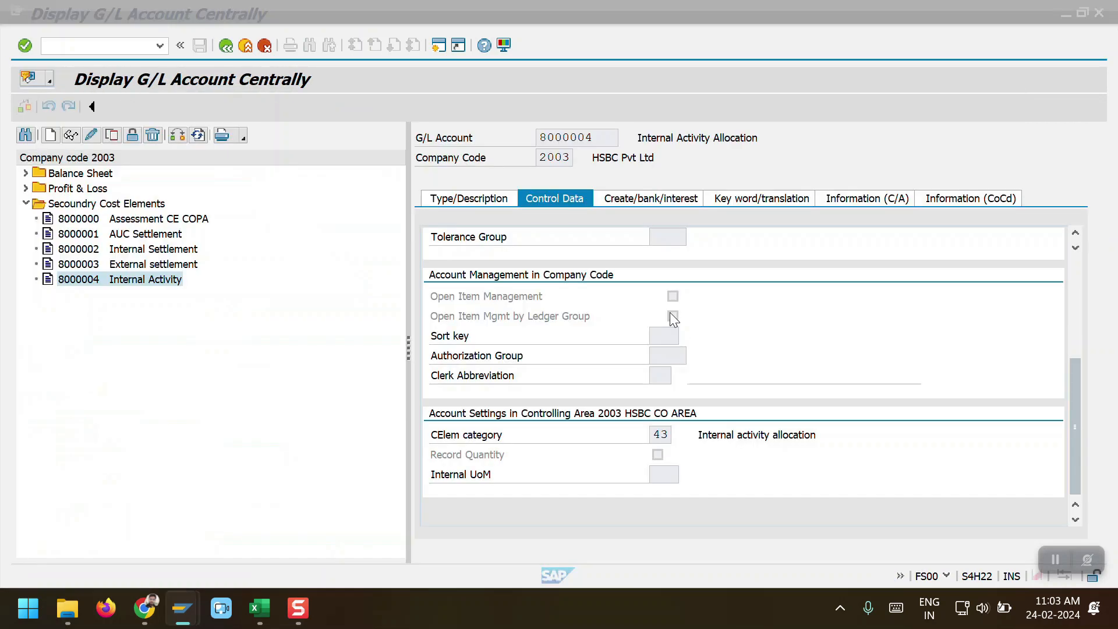
Step: Copy G/L account number 8000004 and enter it as the allocation cost element of activity type BMW A
left_click_drag(593, 138, 523, 144)
key("ctrl+c")
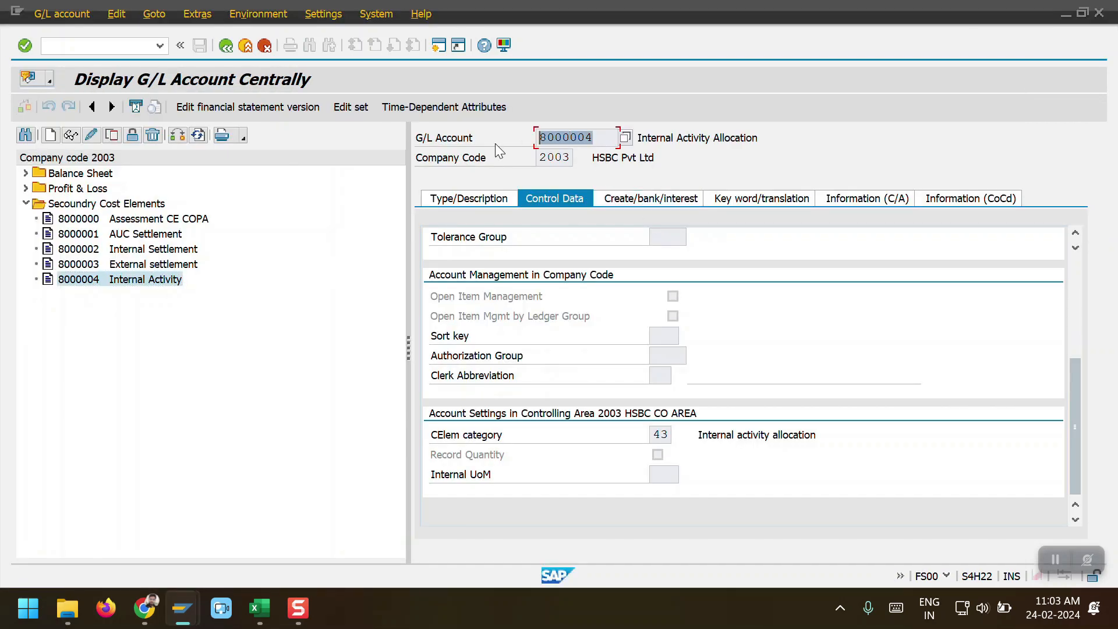
key("alt+Tab")
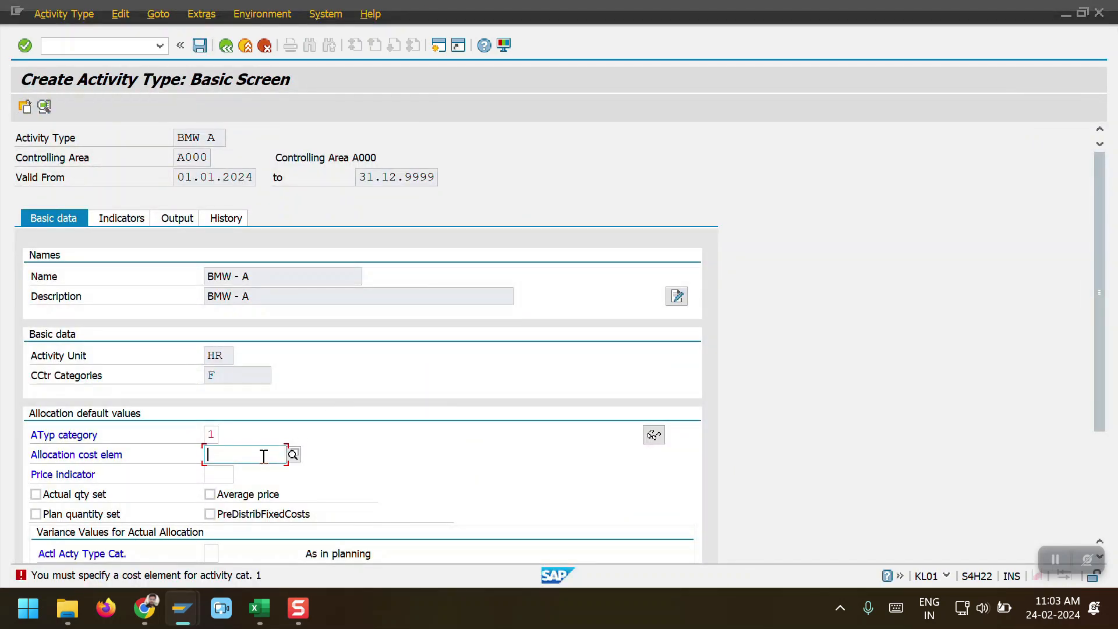
key("ctrl+v")
key("Return")
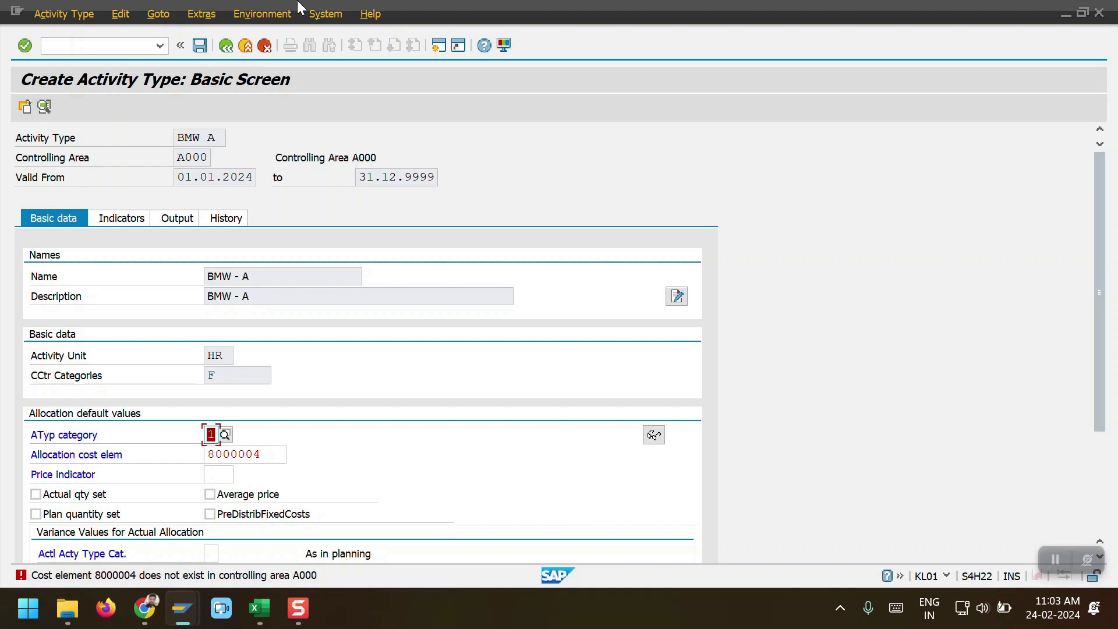
Step: Try to change the controlling area from inside the activity type's basic data
left_click(197, 12)
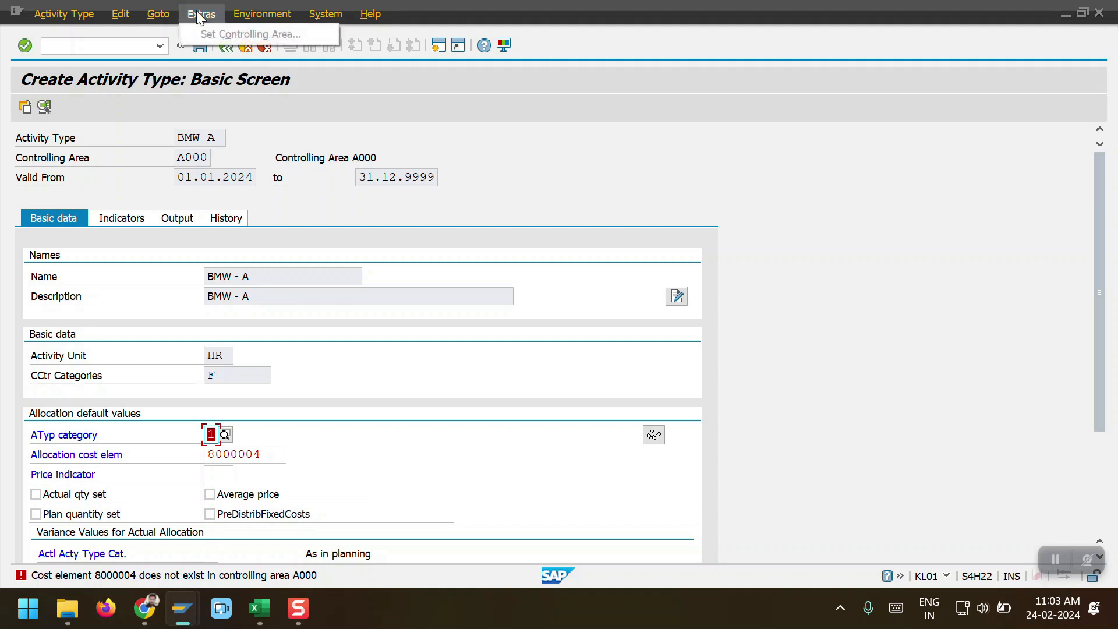
left_click(213, 69)
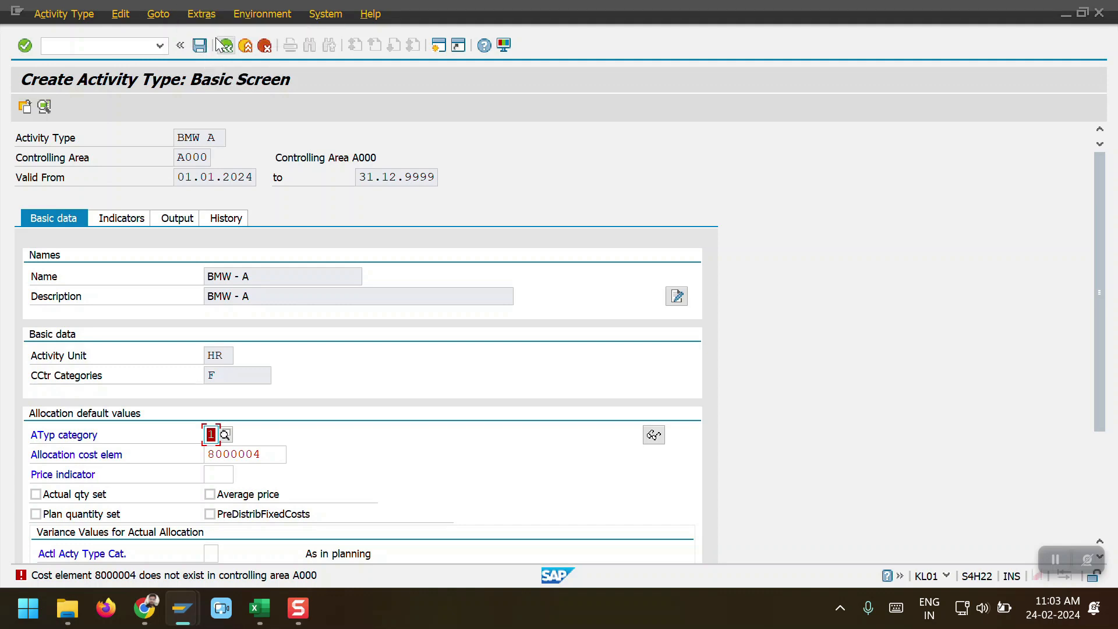
left_click(227, 51)
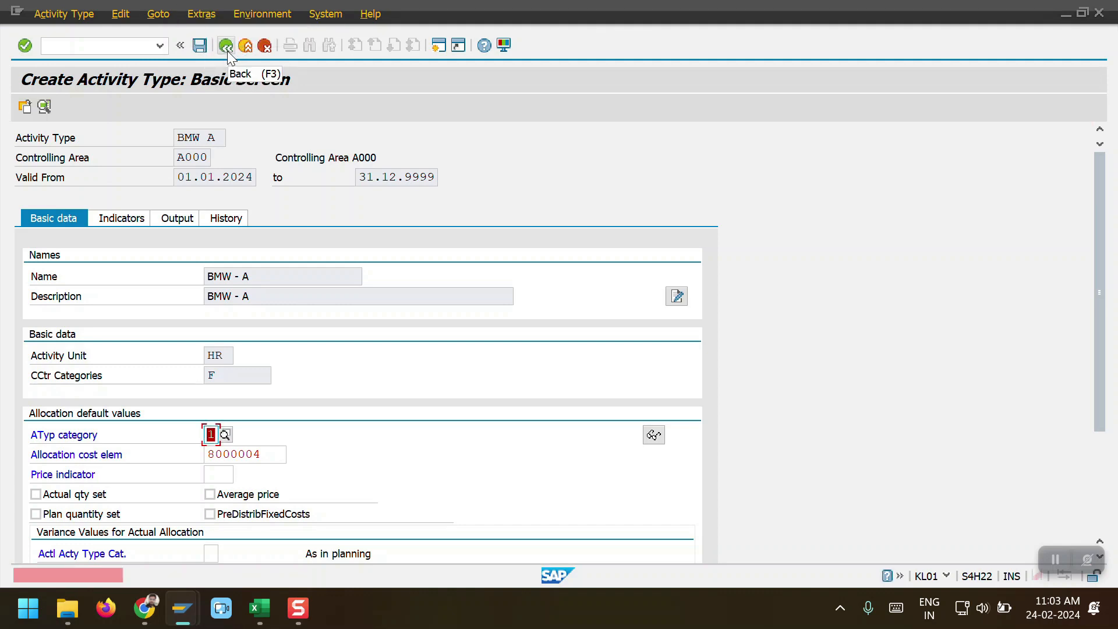
double_click(198, 157)
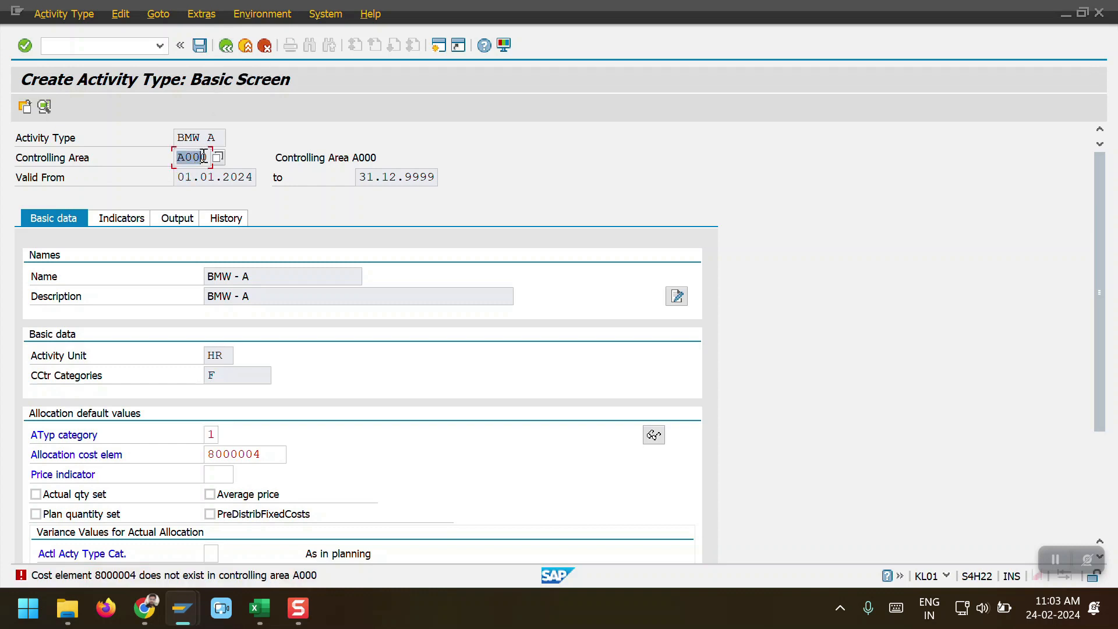
Step: Restart transaction KL01 and set the controlling area to 2003
left_click(133, 46)
type("/")
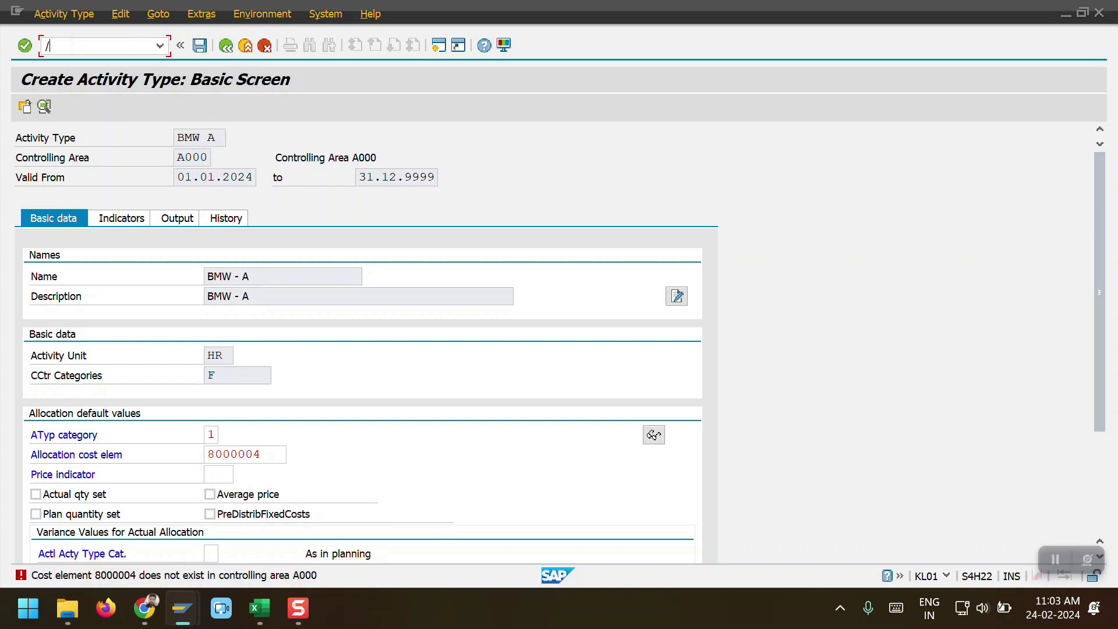
type("nkl01")
key("Return")
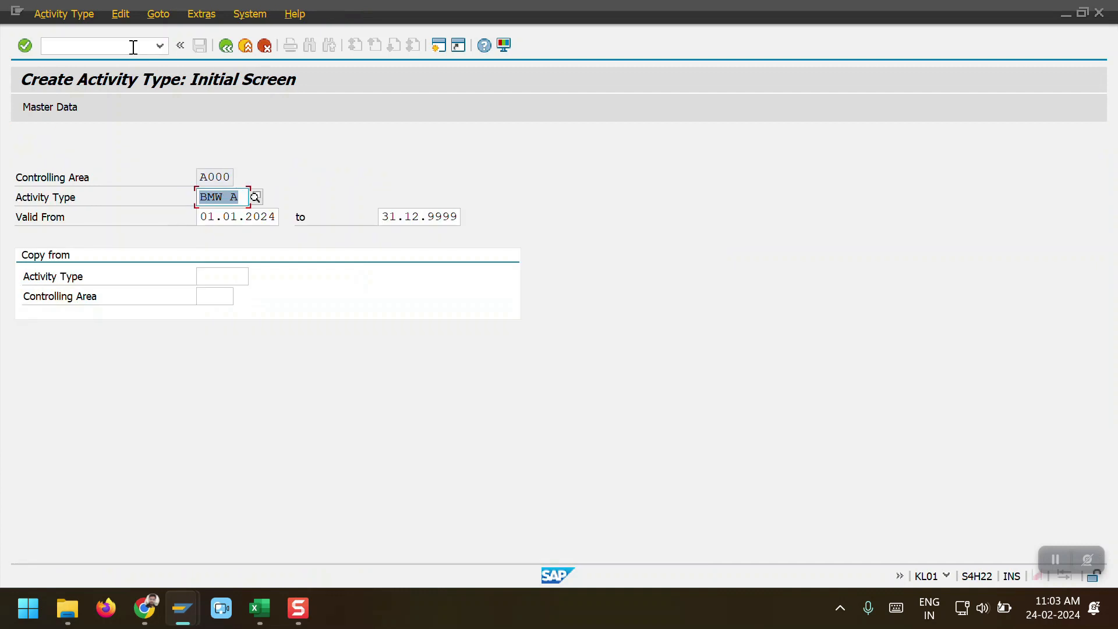
left_click(200, 13)
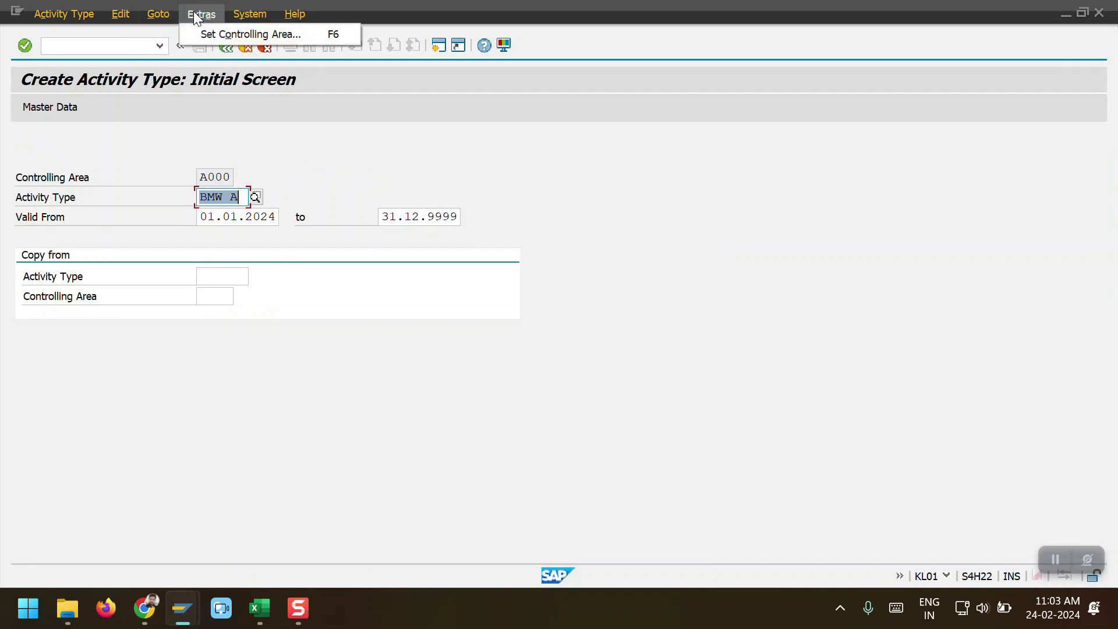
left_click(209, 32)
type("2003")
key("Return")
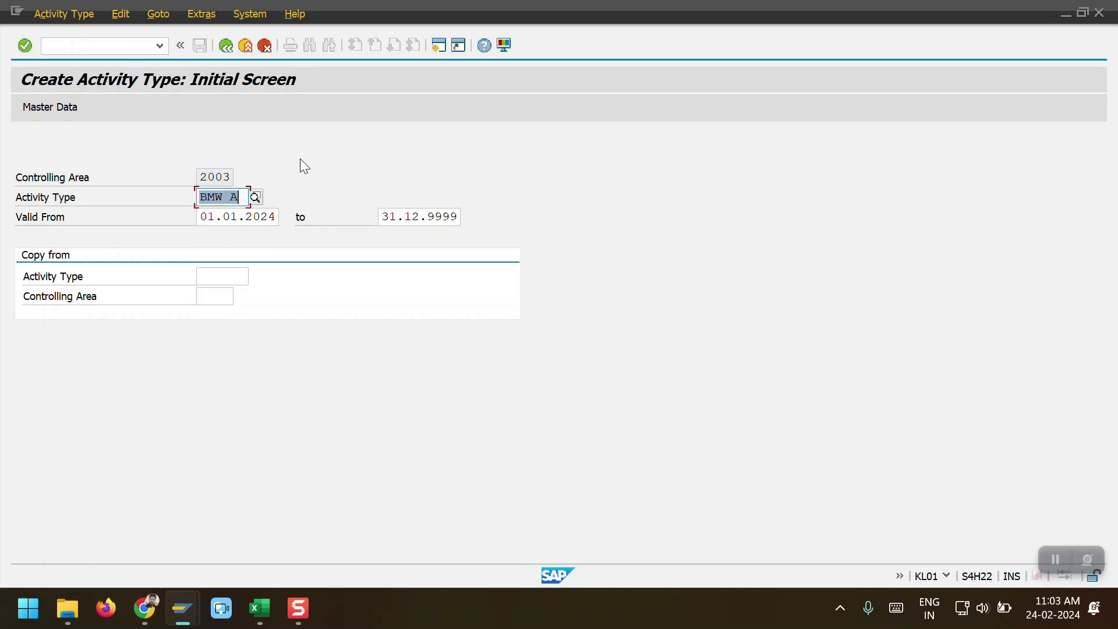
Step: Open activity type BMW A with name and description BMW - A, activity unit HR and cost center category F
key("Return")
type("BMW - A")
key("Tab")
type("BMW - A")
key("Tab")
type("HR")
key("Tab")
type("F")
Step: Set activity type category 1 with allocation cost element 8000004 for BMW A and save the activity type
key("Tab")
type("1")
key("Tab")
key("Return")
key("Return")
key("ctrl+s")
Step: Check the QC activity code in the Excel list and start creating activity type BMW Q in SAP
key("alt+Tab")
key("Tab")
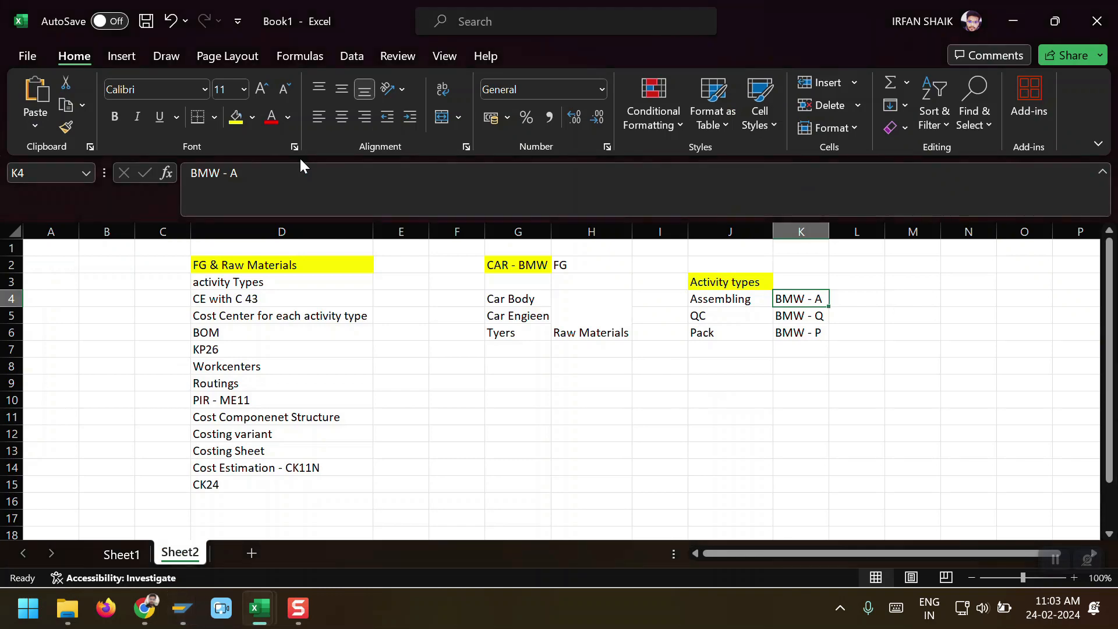
key("Down")
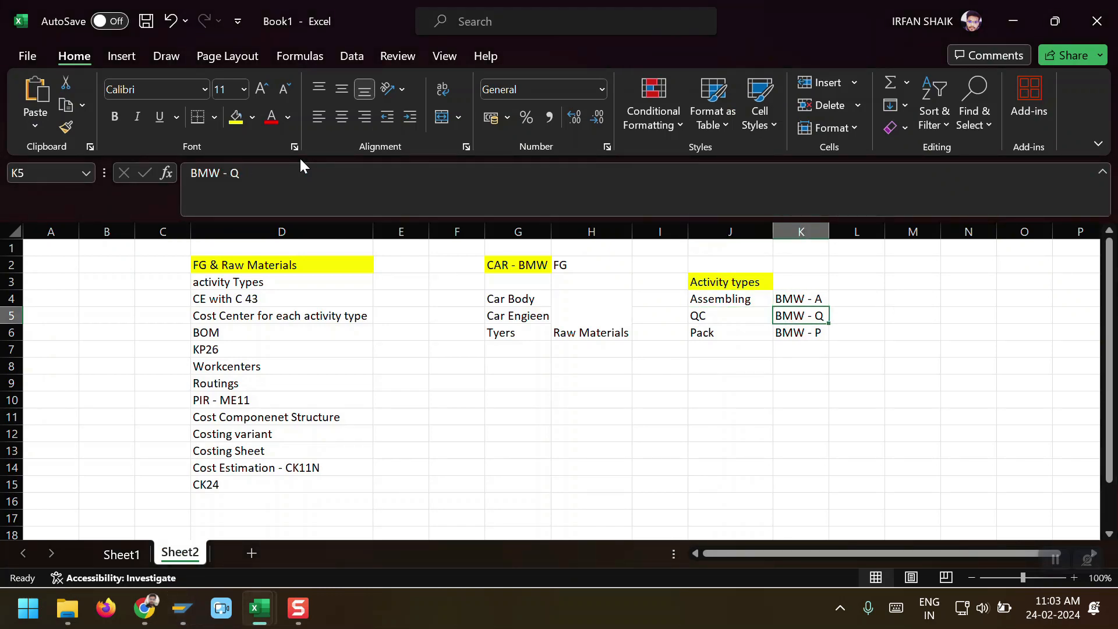
key("alt+Tab")
key("End")
key("BackSpace")
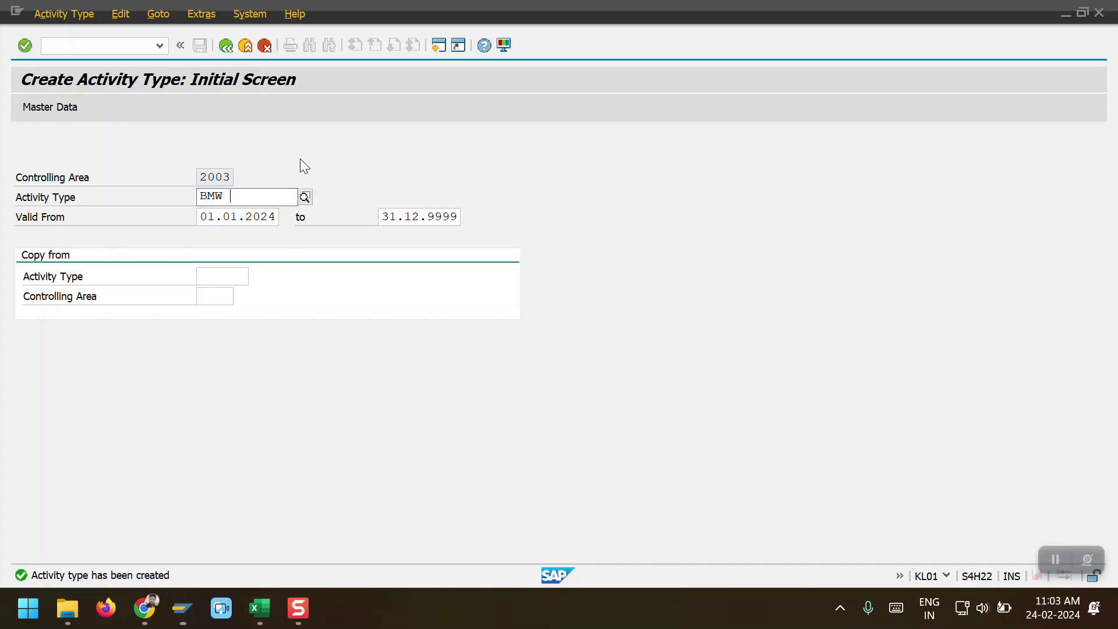
type("Q")
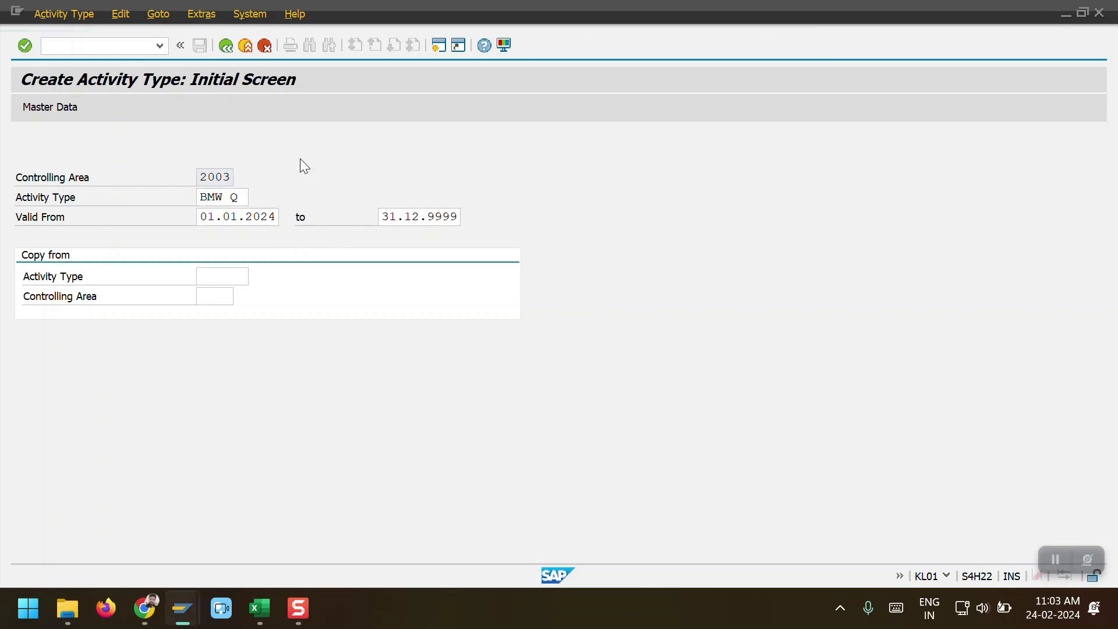
key("Return")
Step: Copy BMW - Q from the Excel list into the activity type's name and description, and set the activity unit to HR
key("alt+Tab")
key("Down")
key("Up")
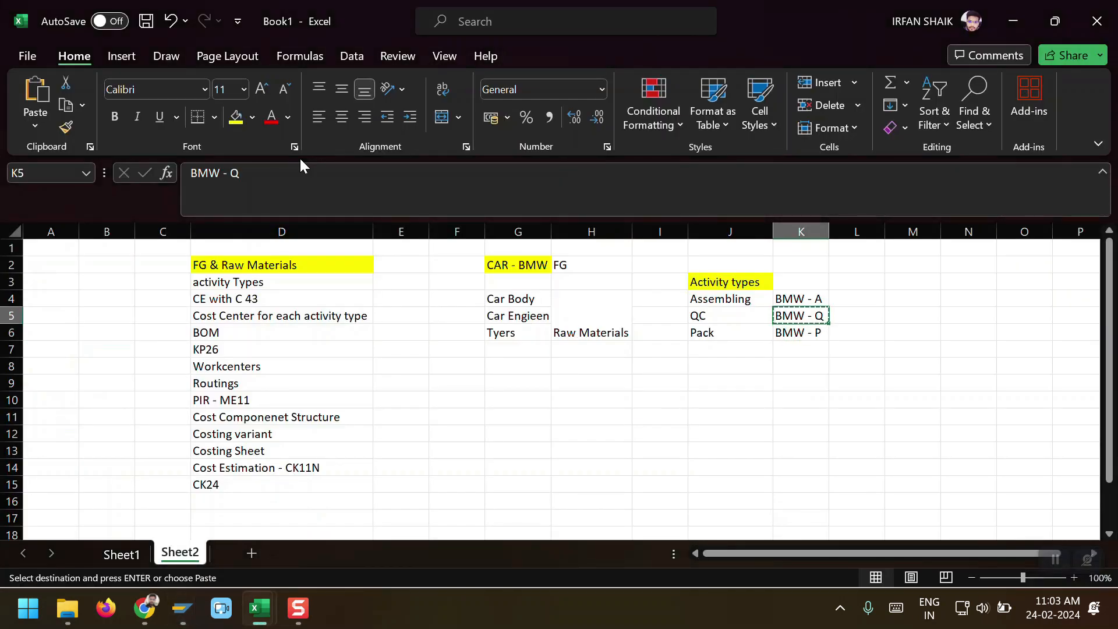
key("ctrl+c")
key("alt+Tab")
key("ctrl+v")
key("Tab")
key("ctrl+v")
key("Tab")
type("HR")
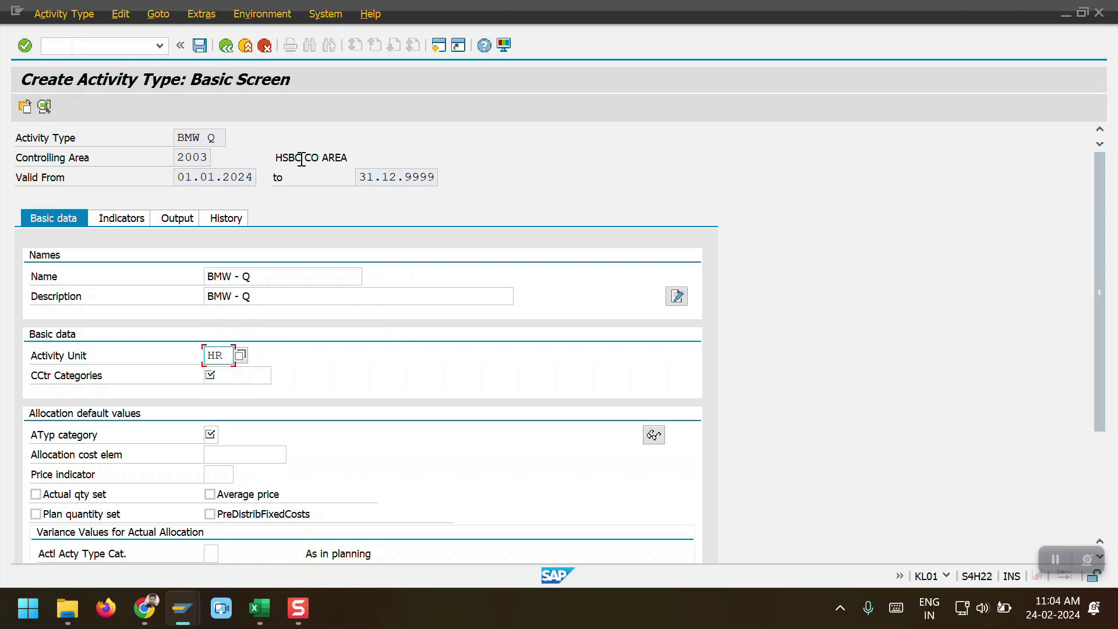
Step: Assign cost center category F, activity type category 1 and allocation cost element 8000004 to BMW Q, and save it
key("Tab")
type("F")
key("Tab")
type("1")
key("Tab")
type("8000004")
key("Return")
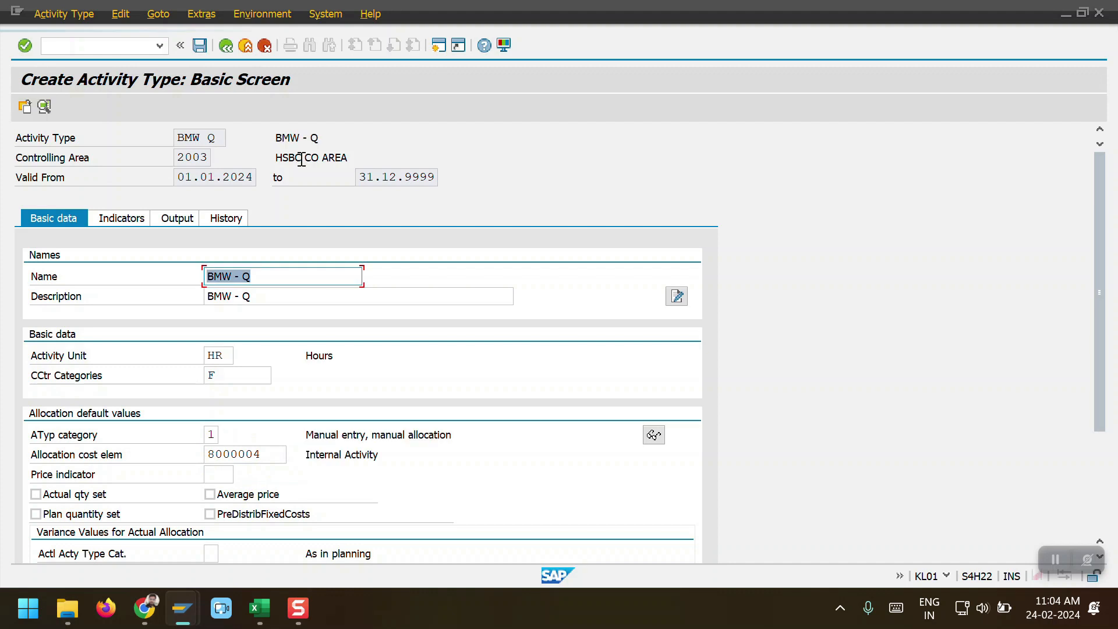
key("ctrl+s")
Step: Start creating activity type BMW P and copy the packing code BMW - P from the Excel list
key("End")
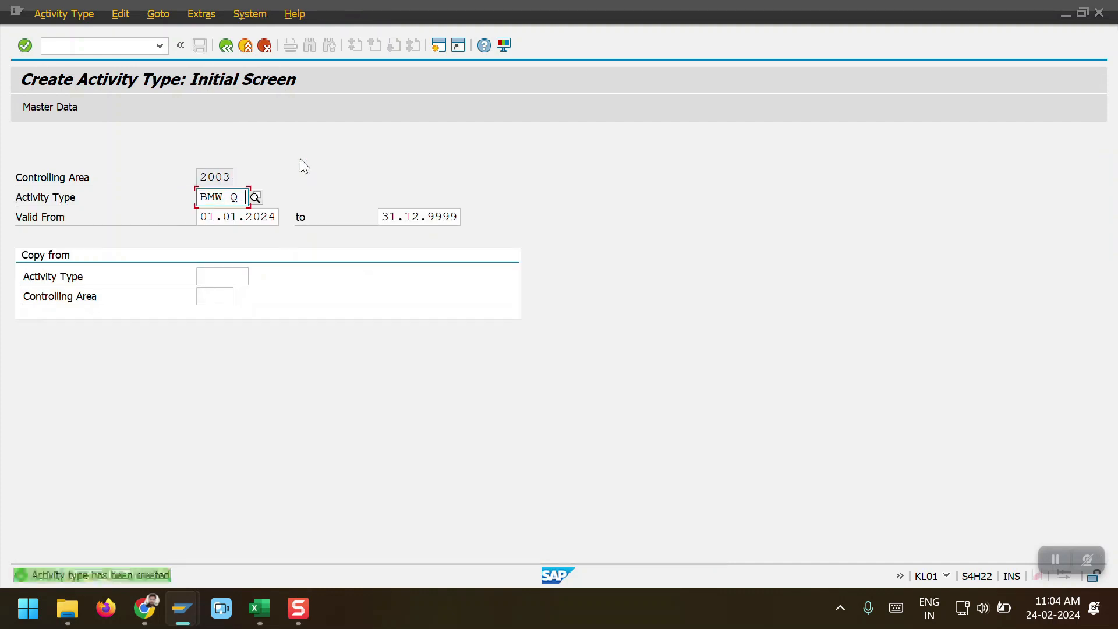
key("BackSpace")
key("BackSpace")
type("P")
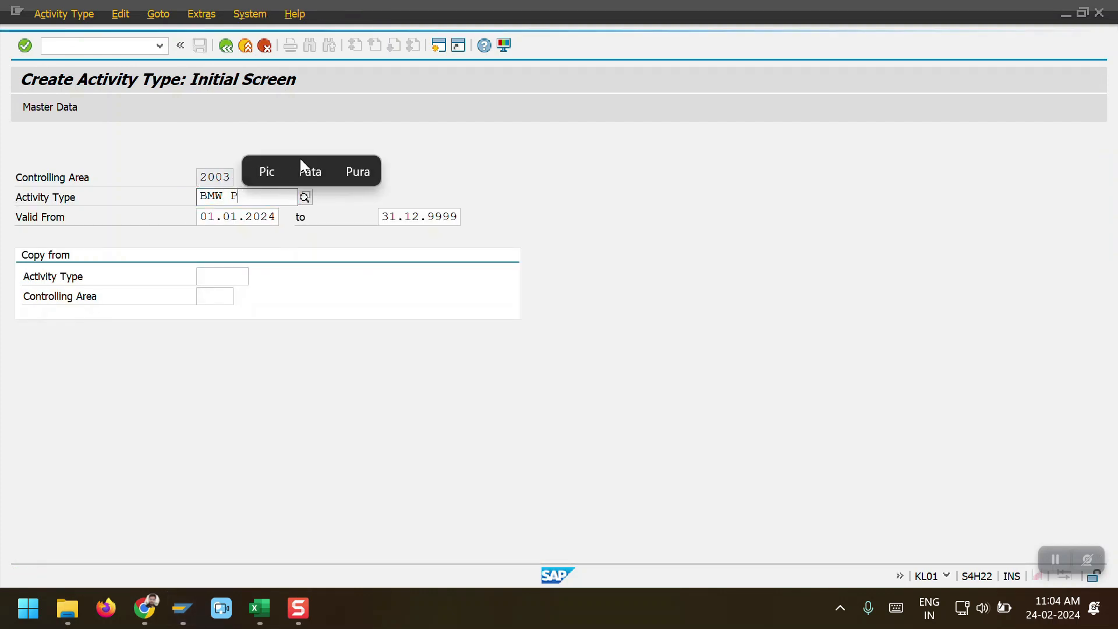
key("alt+Tab")
key("Down")
key("ctrl+c")
key("alt+Tab")
key("Return")
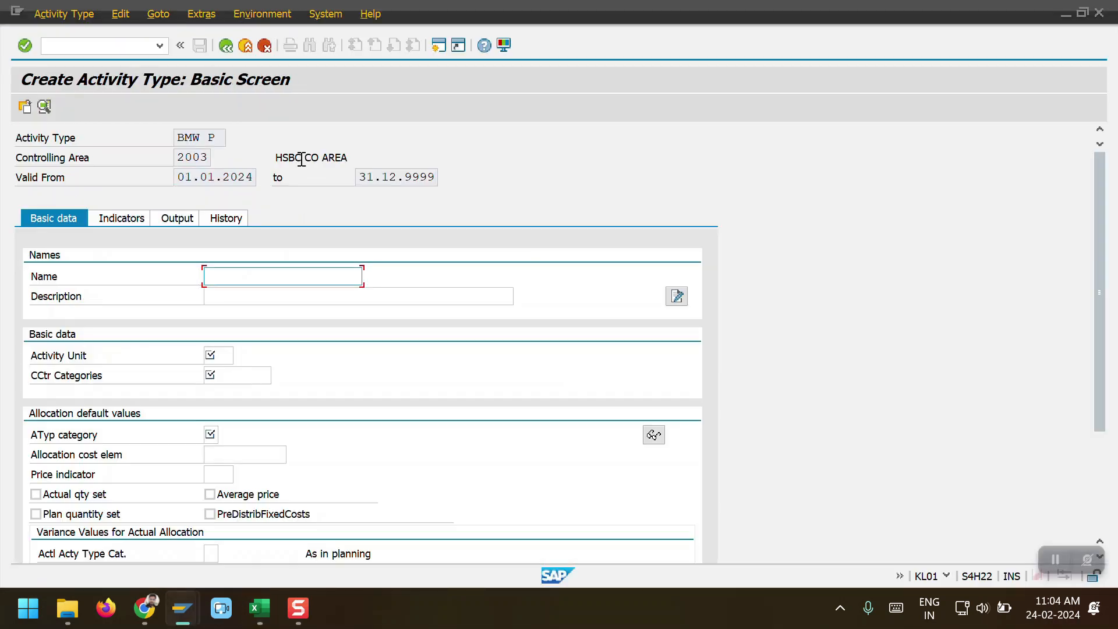
Step: Paste BMW - P as the name and description of the packing activity type and set its unit to HR
key("ctrl+v")
key("Tab")
key("ctrl+v")
key("Tab")
type("HR")
Step: Assign cost center category F, activity type category 1 and allocation cost element 8000004 to BMW P, and save it
key("Tab")
type("F")
key("Tab")
type("1")
key("Tab")
type("8000004")
key("Return")
key("ctrl+s")
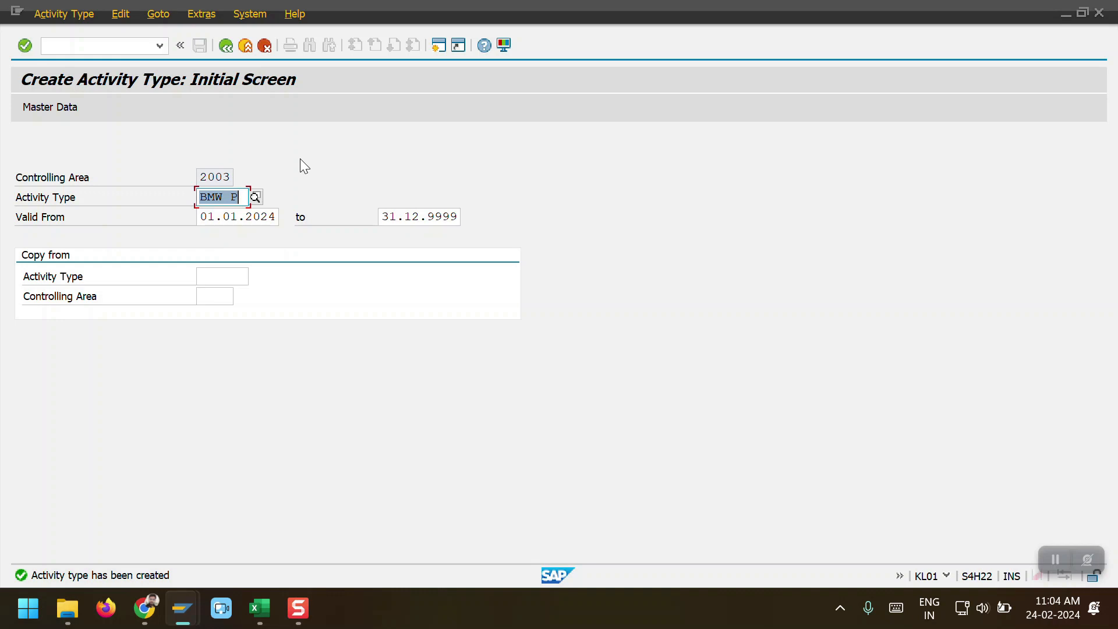
Step: Highlight the activity Types and CE with C 43 entries of the Excel checklist in yellow
mouse_move(259, 608)
left_click(349, 506)
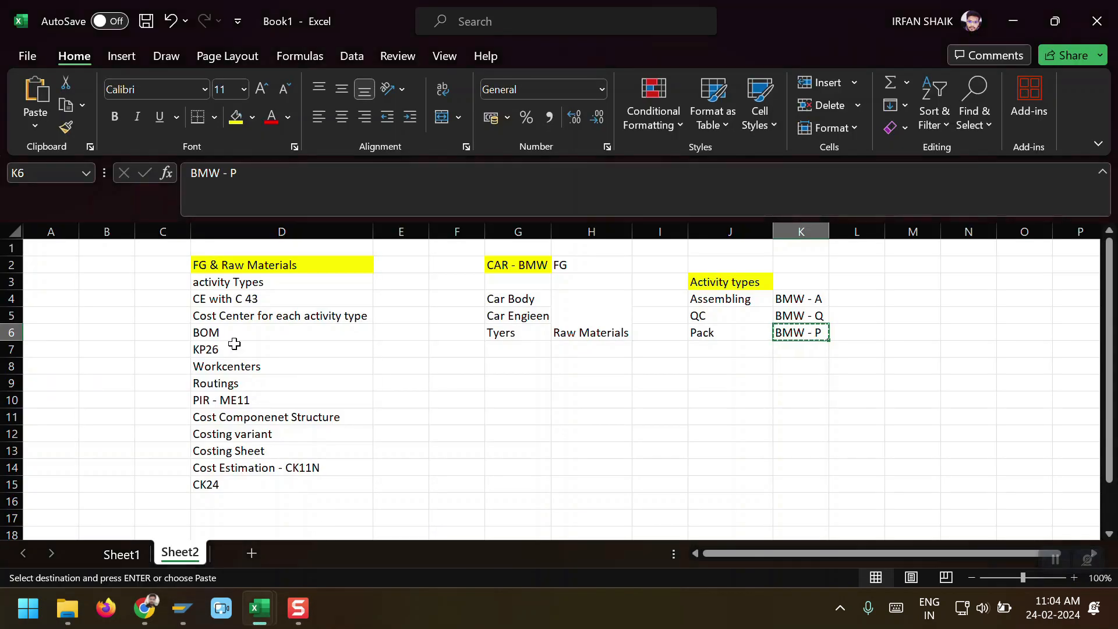
left_click(235, 281)
left_click(233, 125)
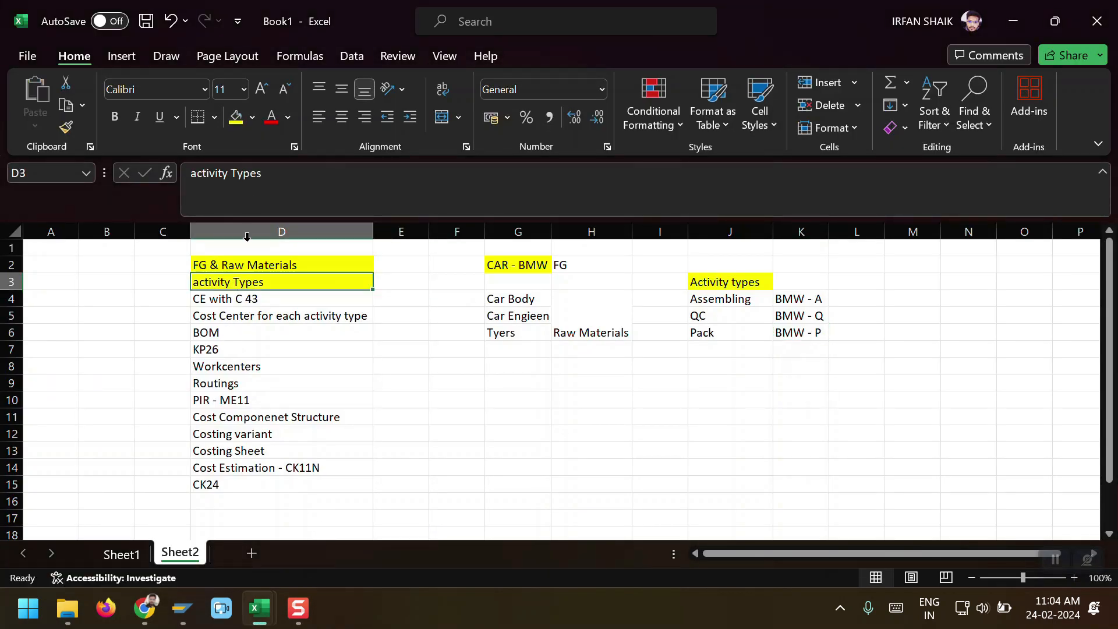
left_click(240, 298)
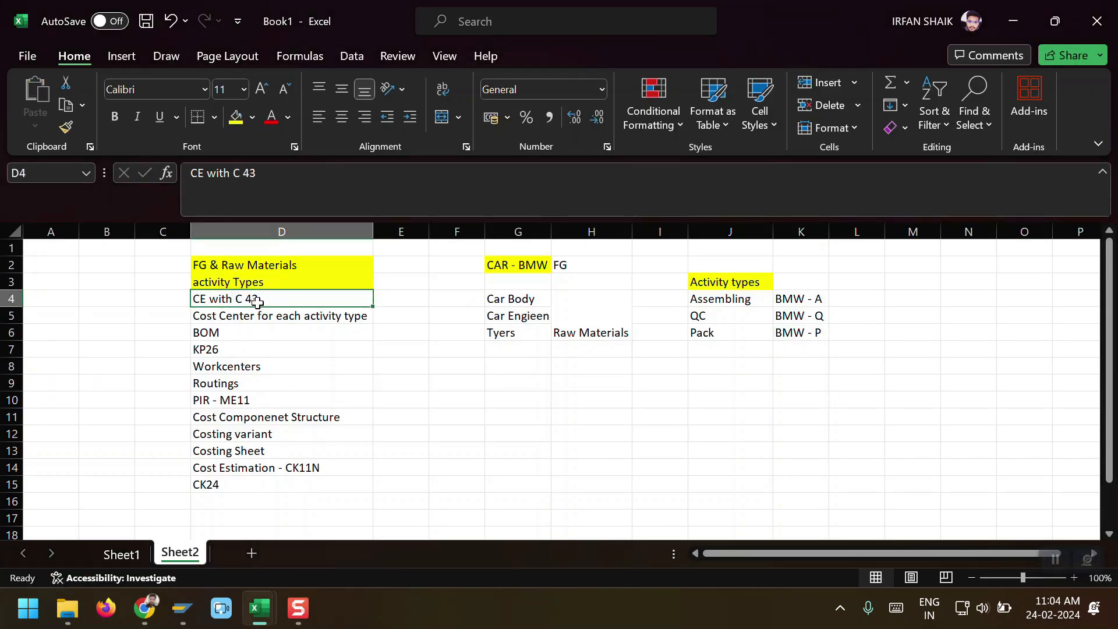
left_click(235, 120)
Step: Select the checklist entry Cost Center for each activity type, switch to SAP and run transaction KS01
left_click(267, 320)
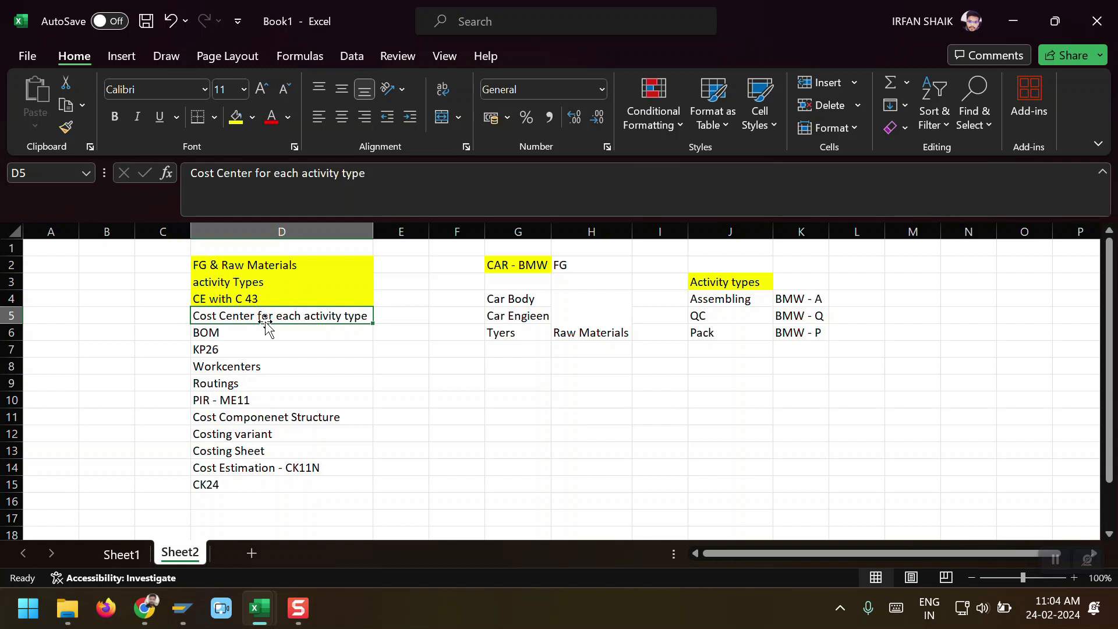
mouse_move(185, 611)
left_click(358, 551)
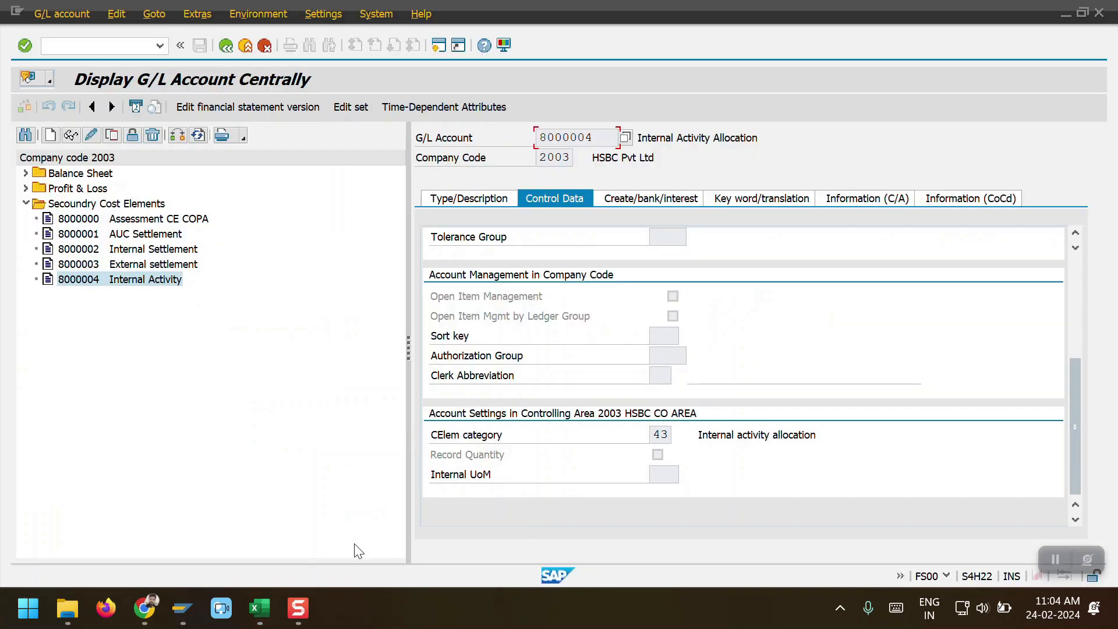
left_click(87, 48)
type("/")
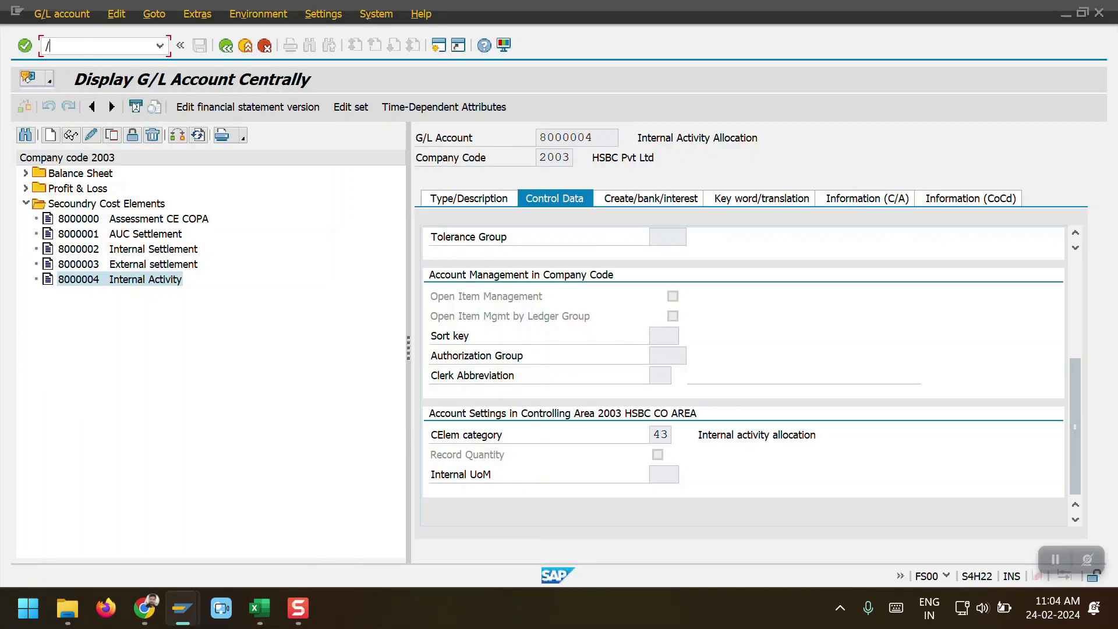
type("NKS01")
key("Return")
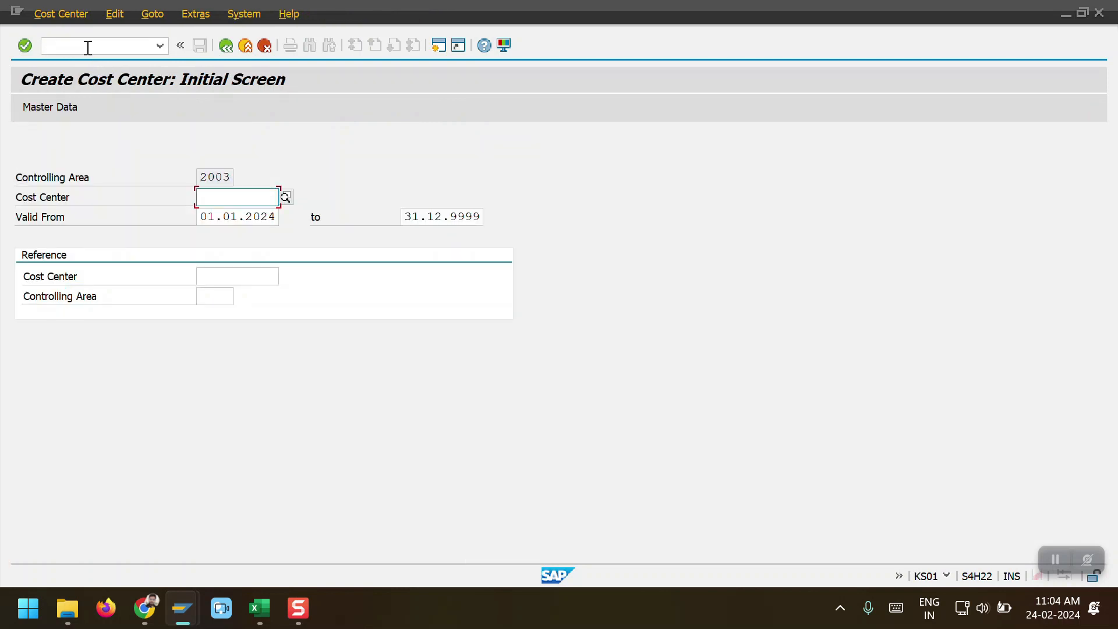
Step: Create cost center BMW A in controlling area 2003 and enter BMW A as its name and description
type("BMW A")
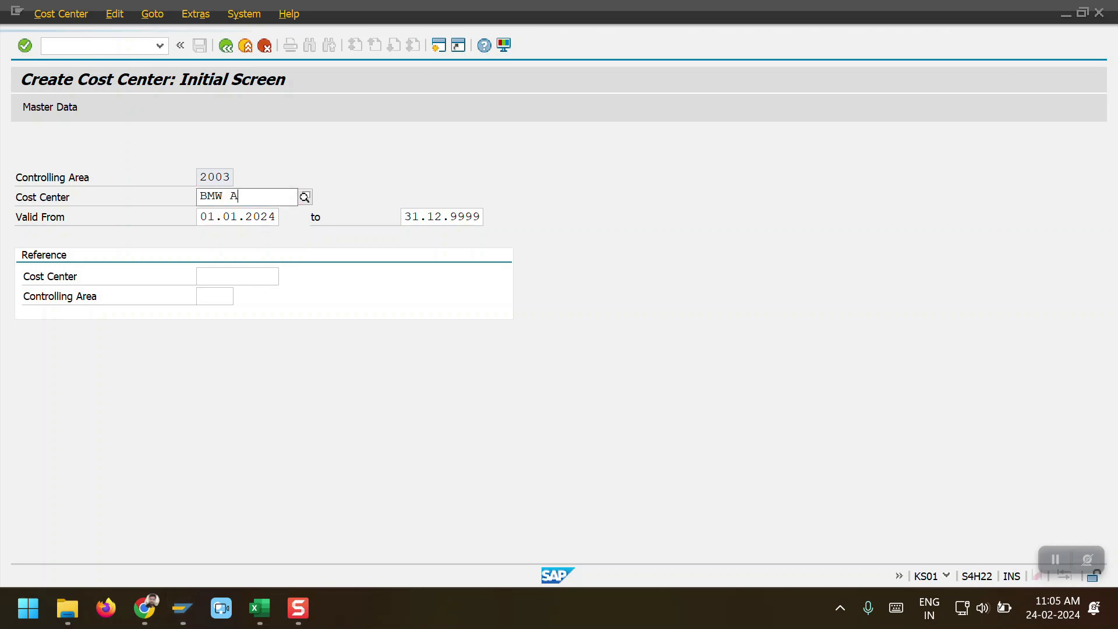
key("Return")
key("Return")
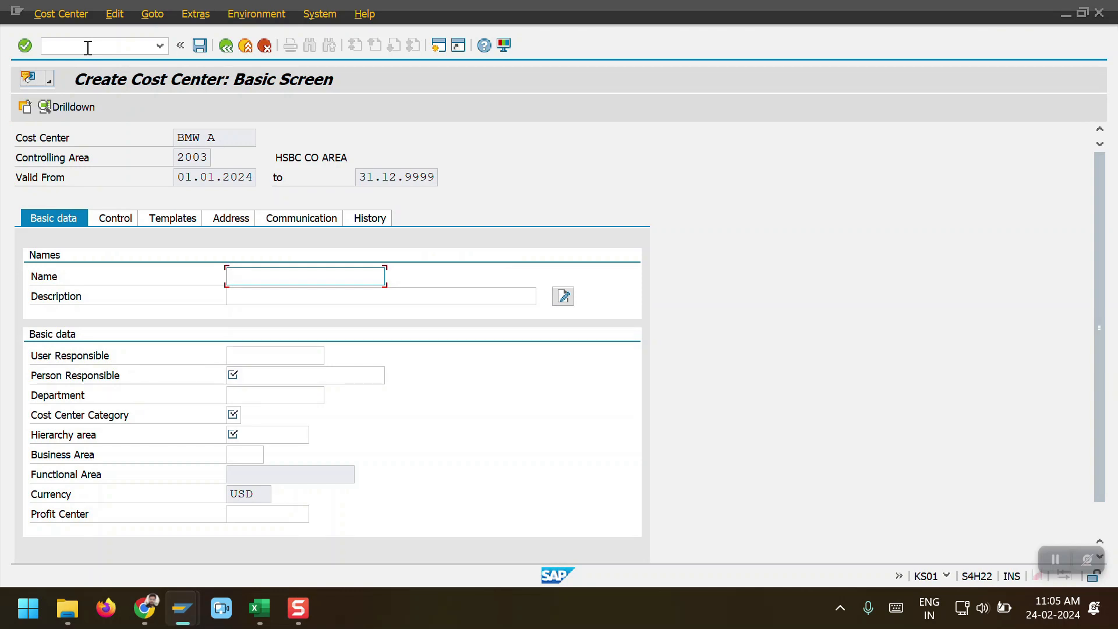
key("Tab")
key("shift+Tab")
key("ctrl+a")
key("ctrl+c")
key("Tab")
key("ctrl+v")
Step: Set person responsible X, cost center category F and hierarchy area CAR_MANUF for cost center BMW A
key("Tab")
key("Tab")
type("X")
key("Tab")
key("Tab")
type("F")
key("Tab")
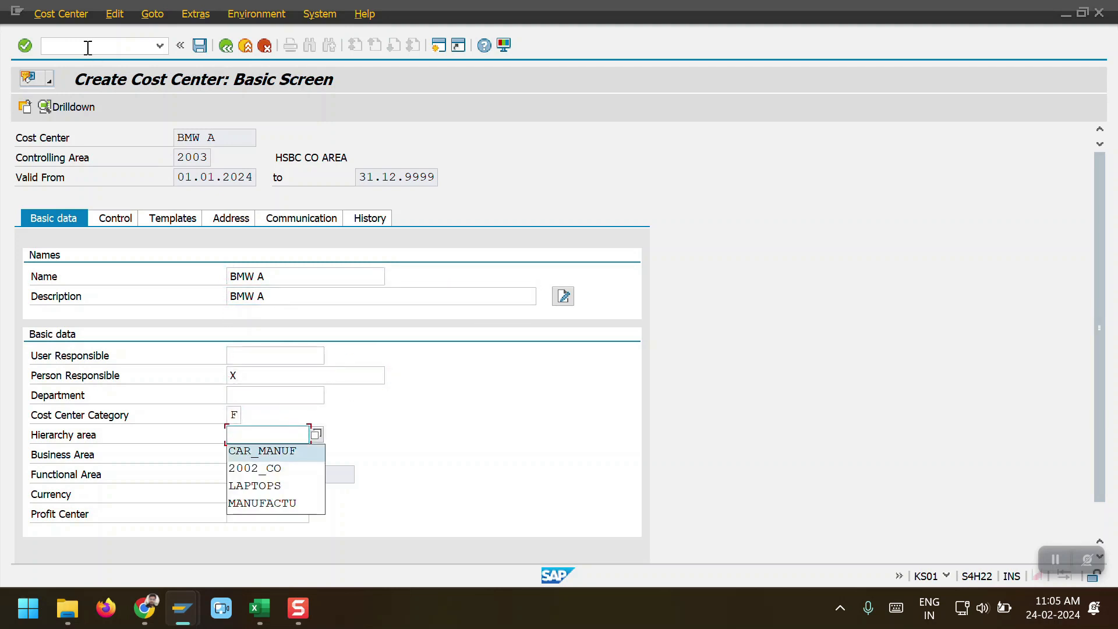
key("Return")
key("Tab")
key("Tab")
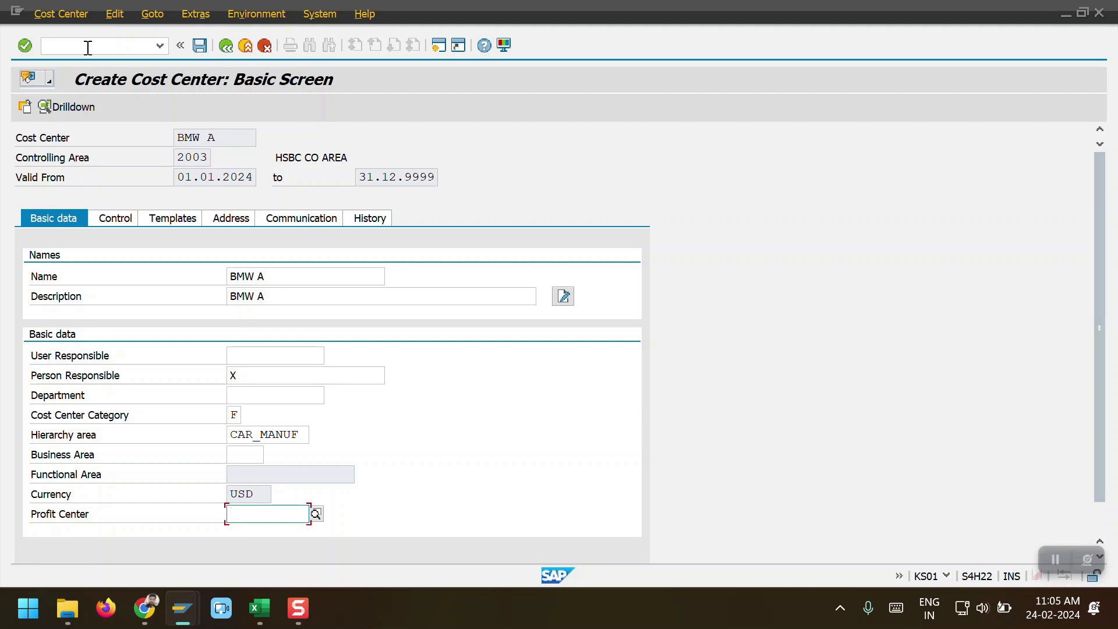
Step: Open a new SAP session and run transaction KE51
left_click(87, 47)
type("/n")
key("Return")
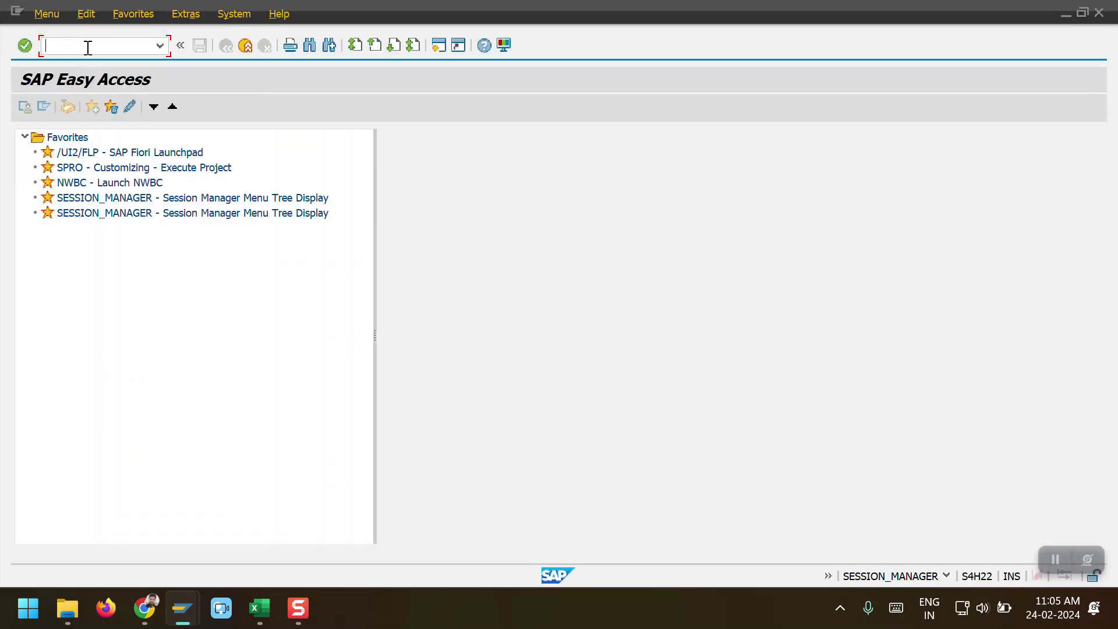
type("KE51")
key("Return")
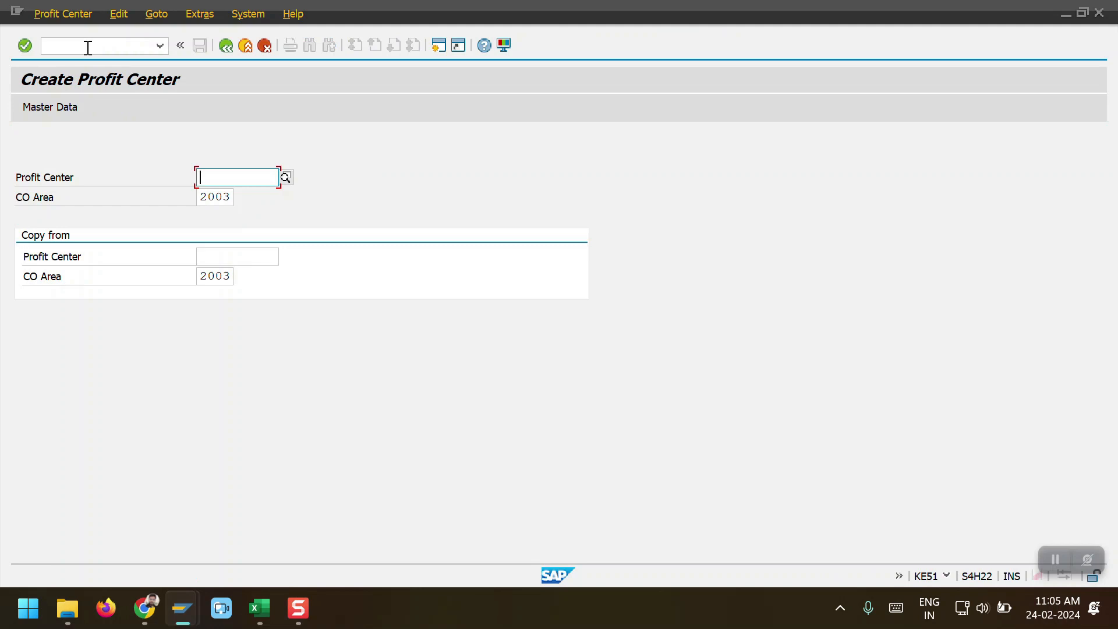
Step: Enter BMW MANU as the new profit center and open its master data
type("BMW -")
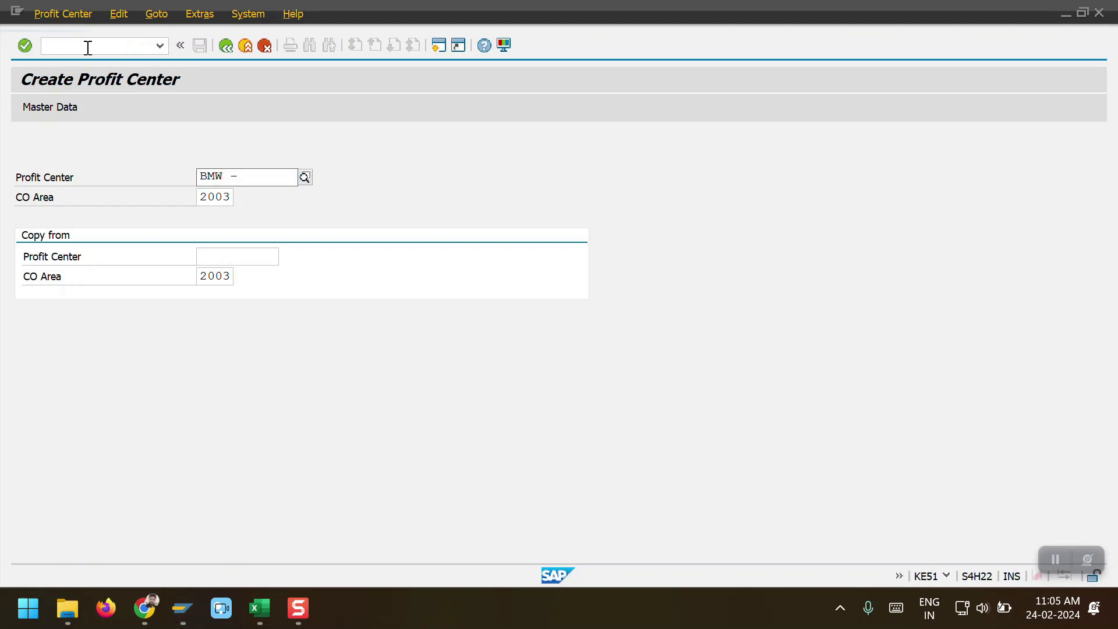
key("BackSpace")
type("MANU")
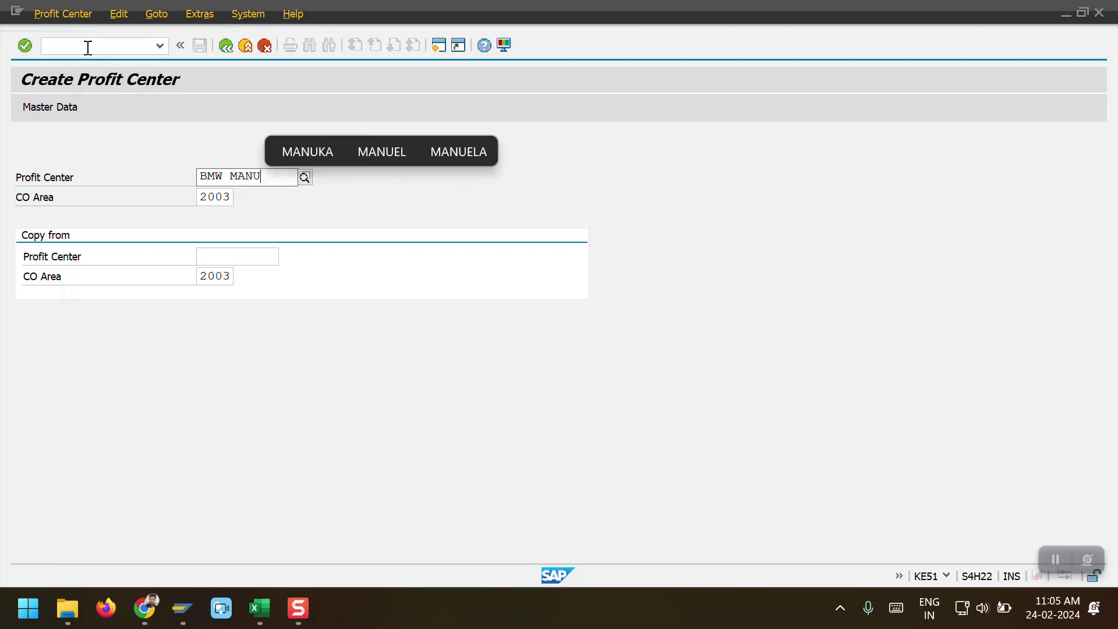
key("Return")
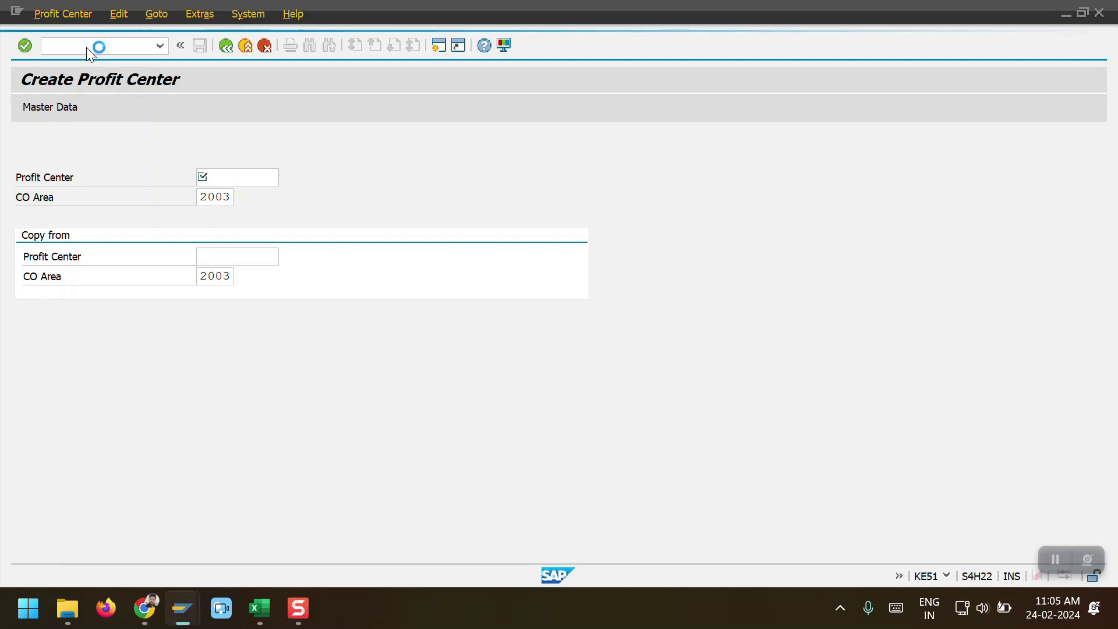
key("Down")
key("Down")
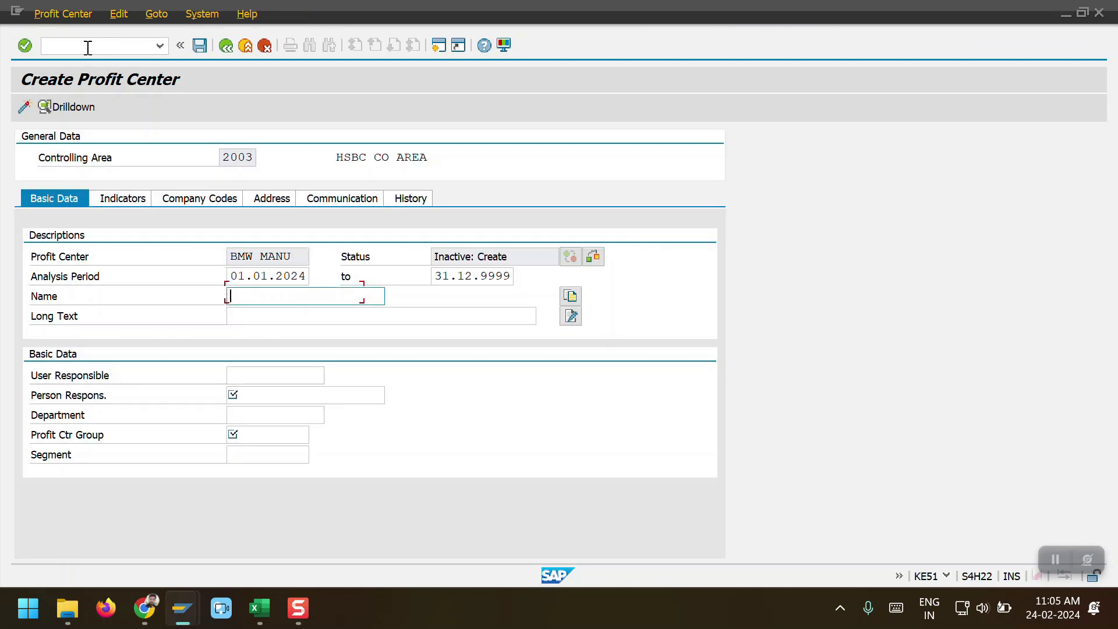
Step: Enter BMW MANUFACTURING as the profit center's name and long text, with W as the person responsible
type("BMW MANUFACTURING")
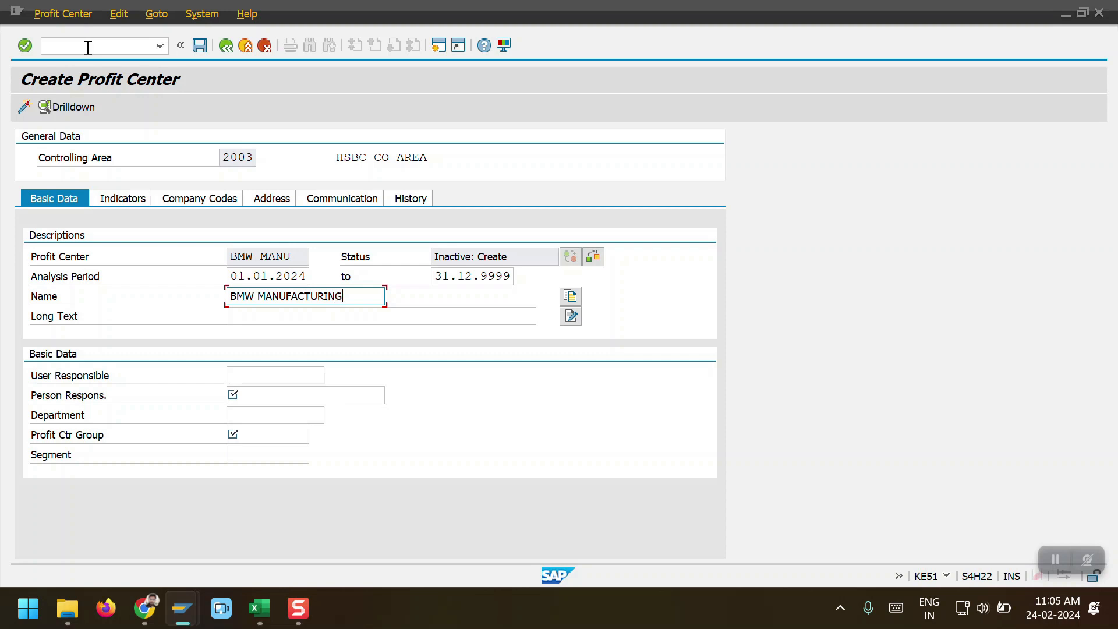
key("Tab")
key("Return")
type("W")
key("Tab")
key("Tab")
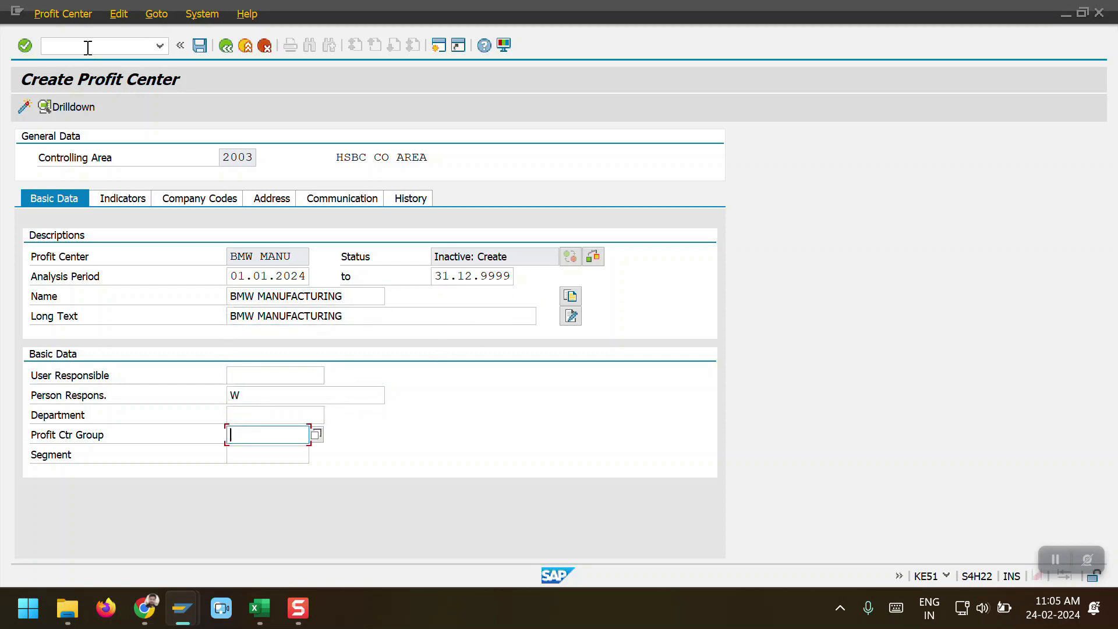
Step: Assign profit center group 2003_PC to BMW MANU and save the profit center
type("2003_PC")
key("Return")
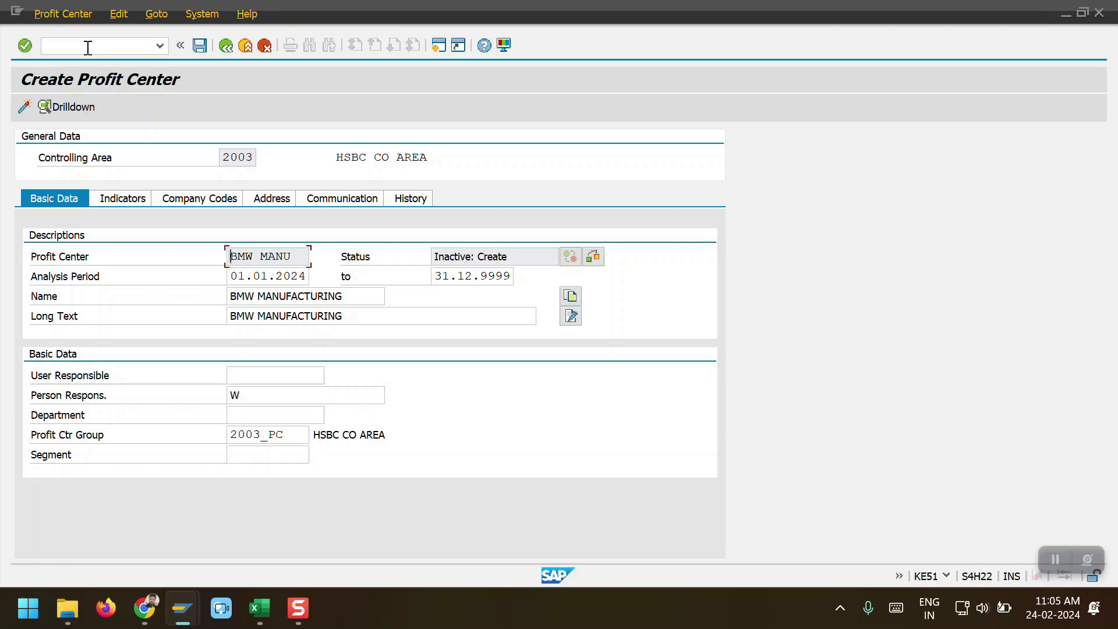
key("ctrl+s")
key("BackSpace")
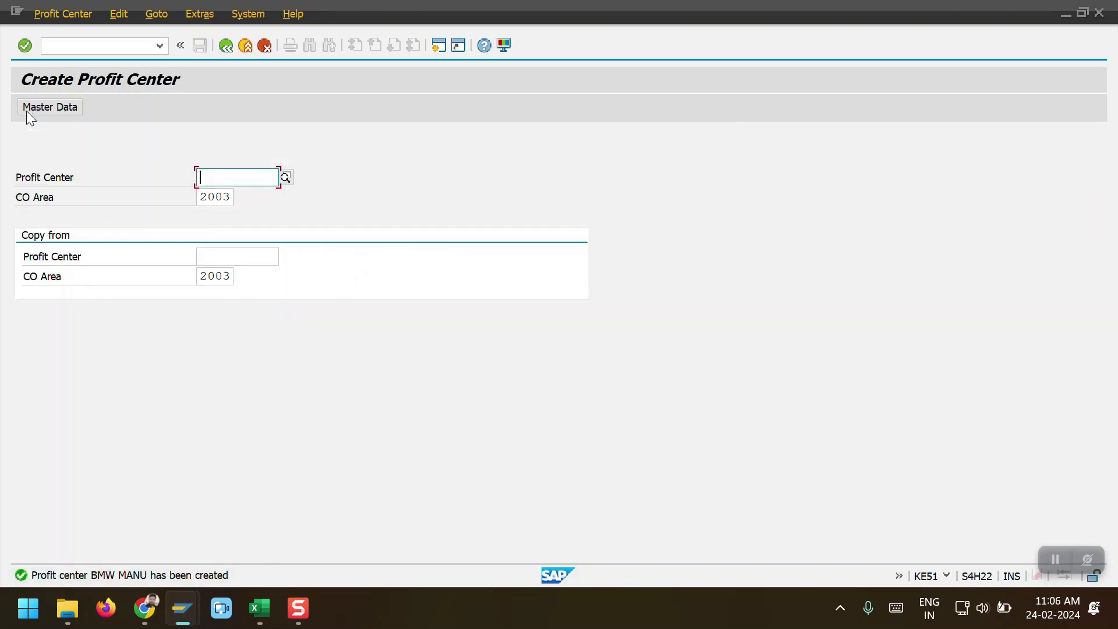
Step: Return to the cost center session, assign profit center BMW MANU to cost center BMW A and save it
key("alt+Tab")
key("ctrl+v")
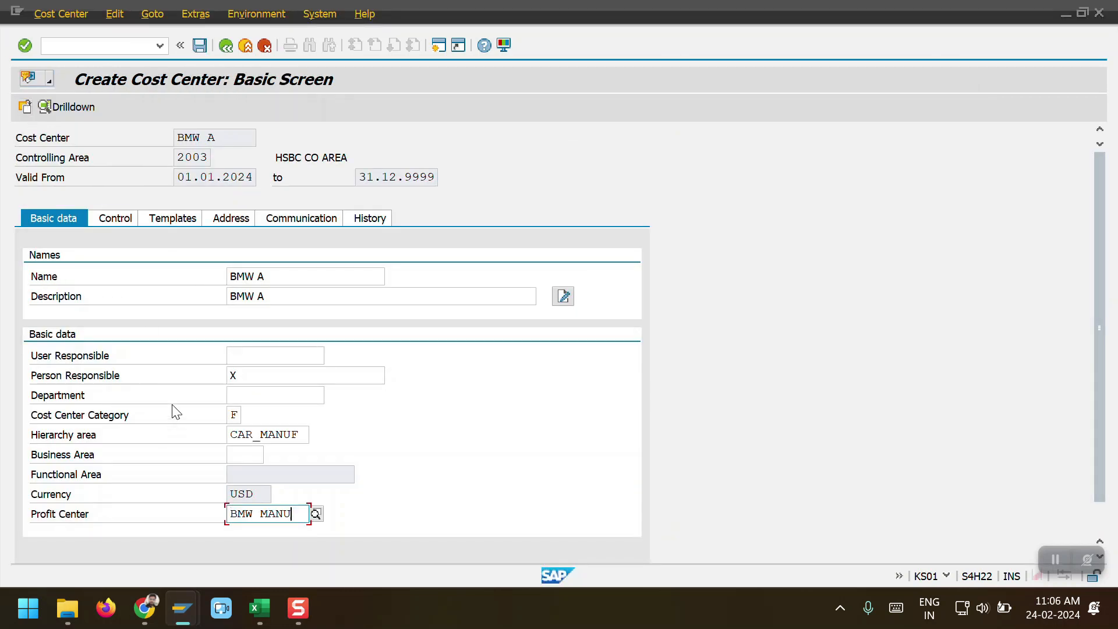
key("Return")
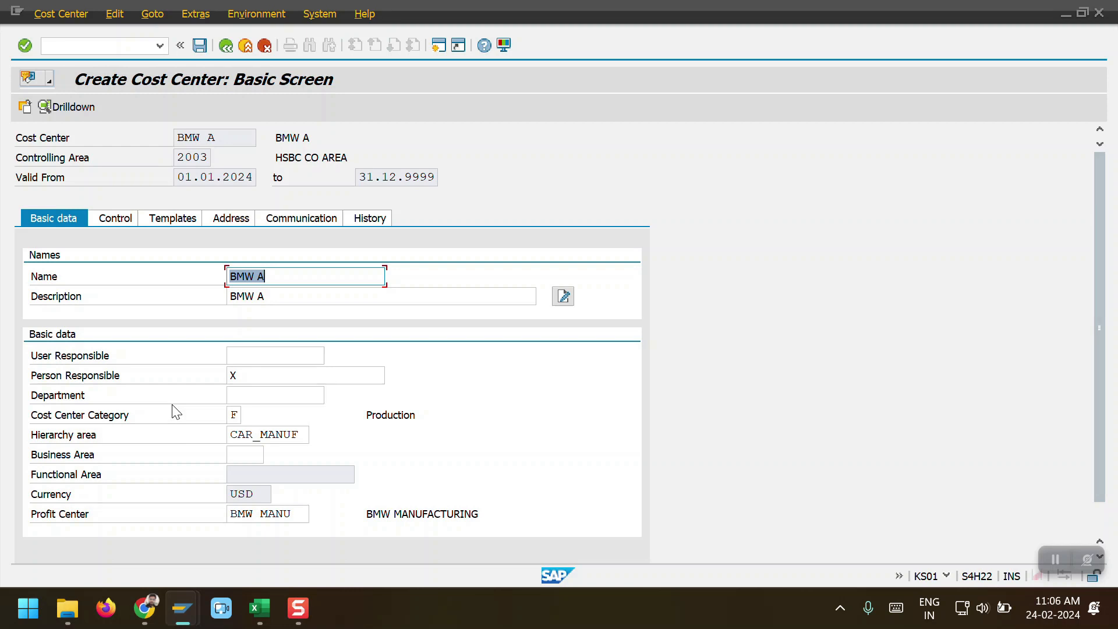
key("ctrl+s")
Step: Start a new cost center named BMW Q and open its basic data
key("Right")
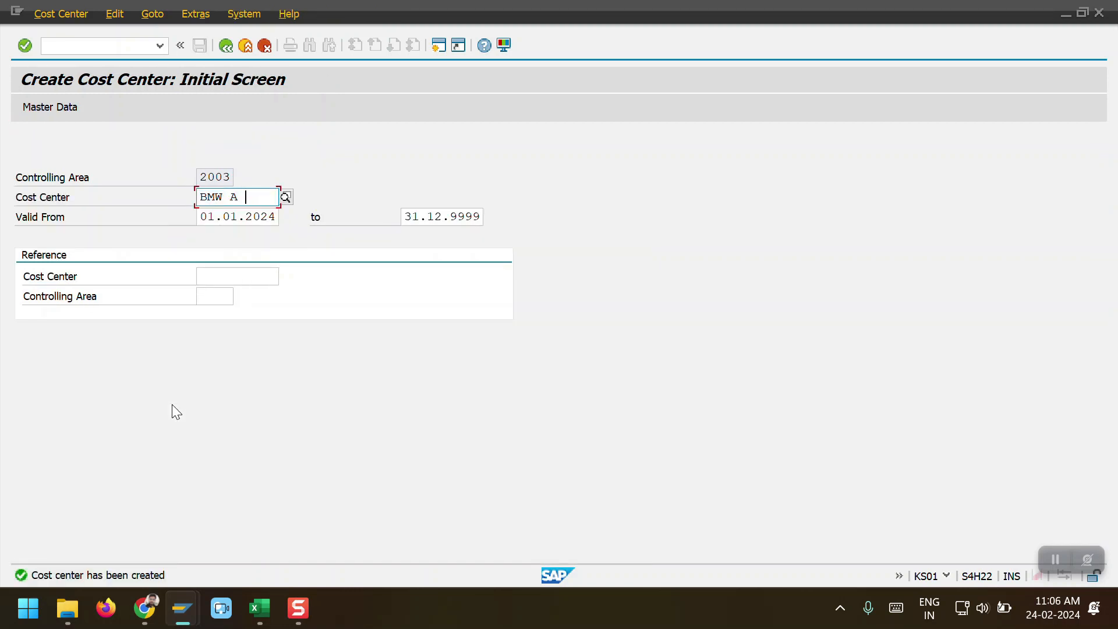
key("BackSpace")
key("BackSpace")
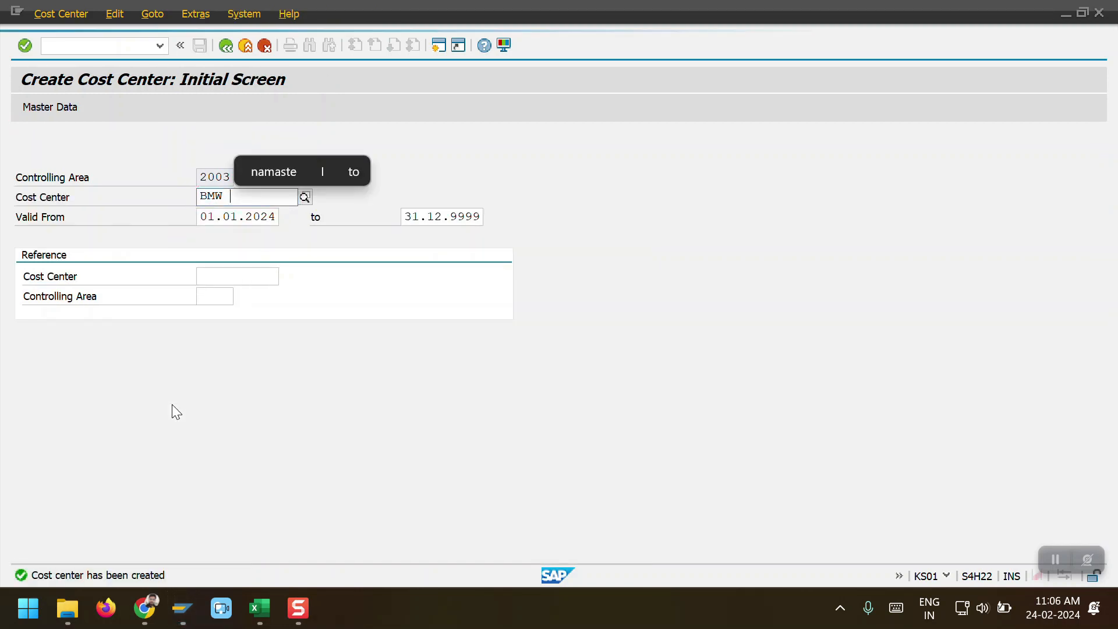
type("Q")
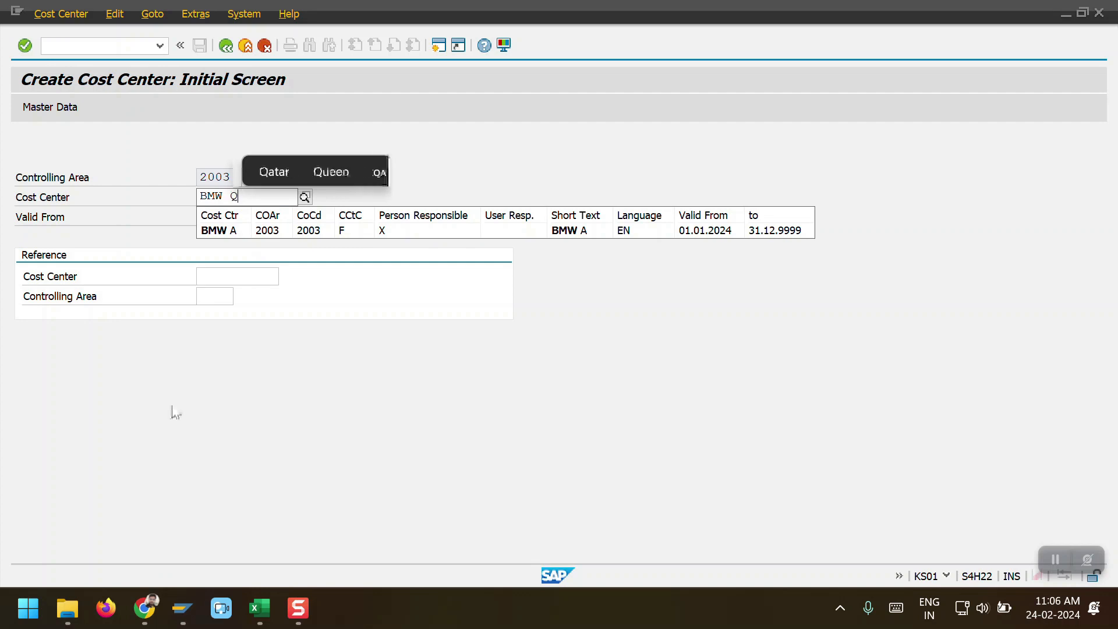
key("Return")
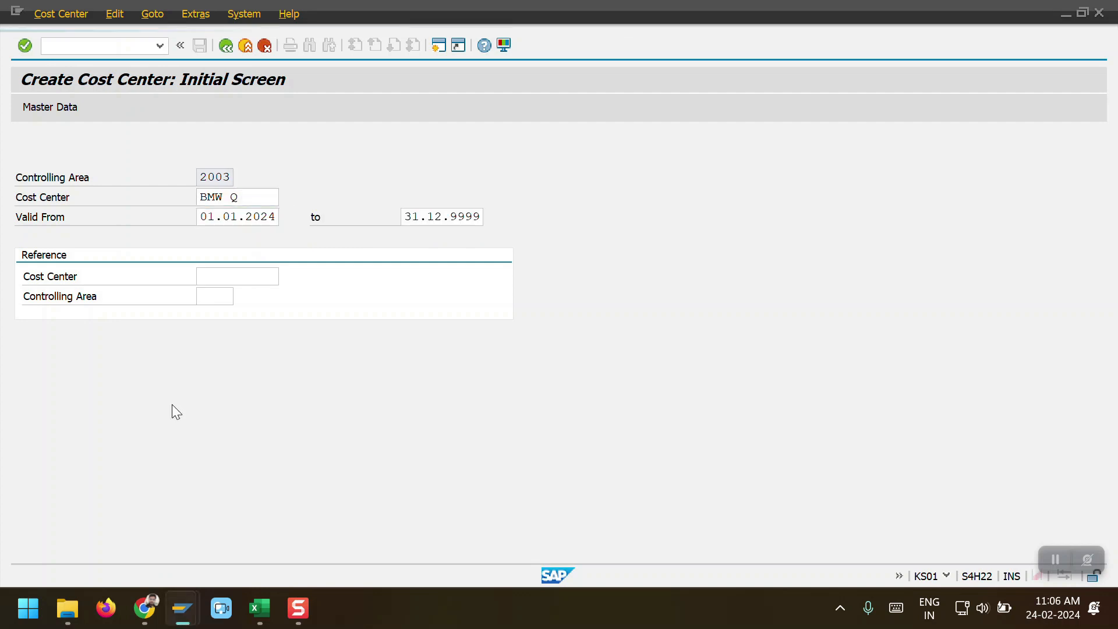
Step: Enter BMW Q as the name and description of the quality control cost center
type("BMW Q")
key("ctrl+a")
key("ctrl+c")
key("Tab")
key("ctrl+v")
key("Tab")
key("Tab")
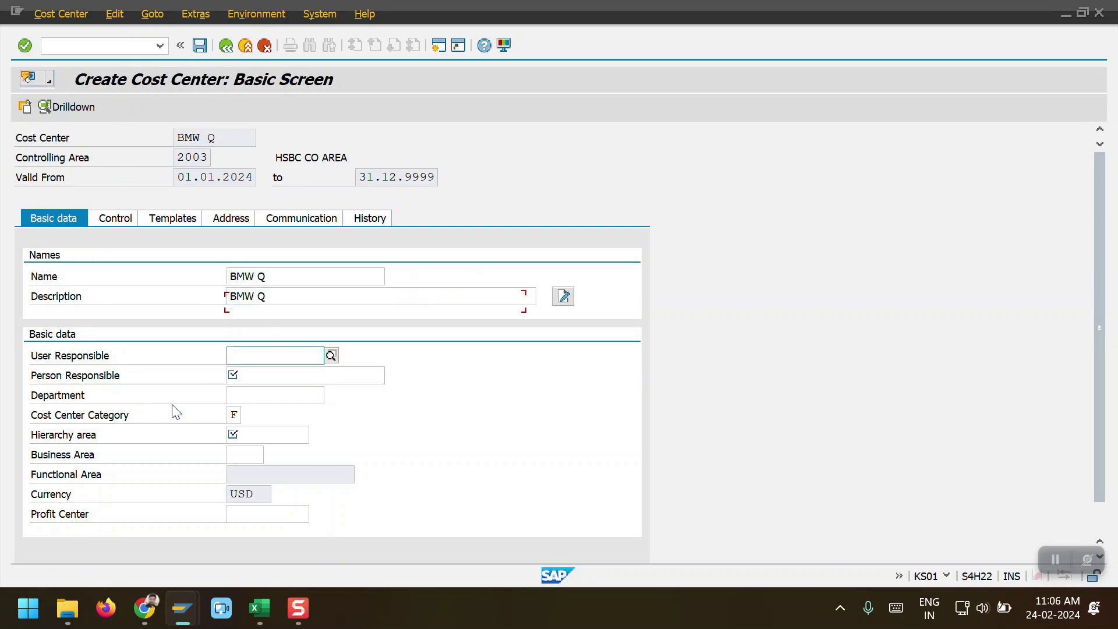
Step: Set person responsible X and hierarchy area CAR_MANUF for cost center BMW Q
type("X")
key("Tab")
key("Tab")
key("Tab")
key("Down")
key("Down")
key("Return")
Step: Assign profit center BMW MANU to cost center BMW Q and save it
key("Tab")
key("Tab")
key("Tab")
key("shift+Tab")
key("Down")
key("Down")
key("Return")
key("Return")
key("ctrl+s")
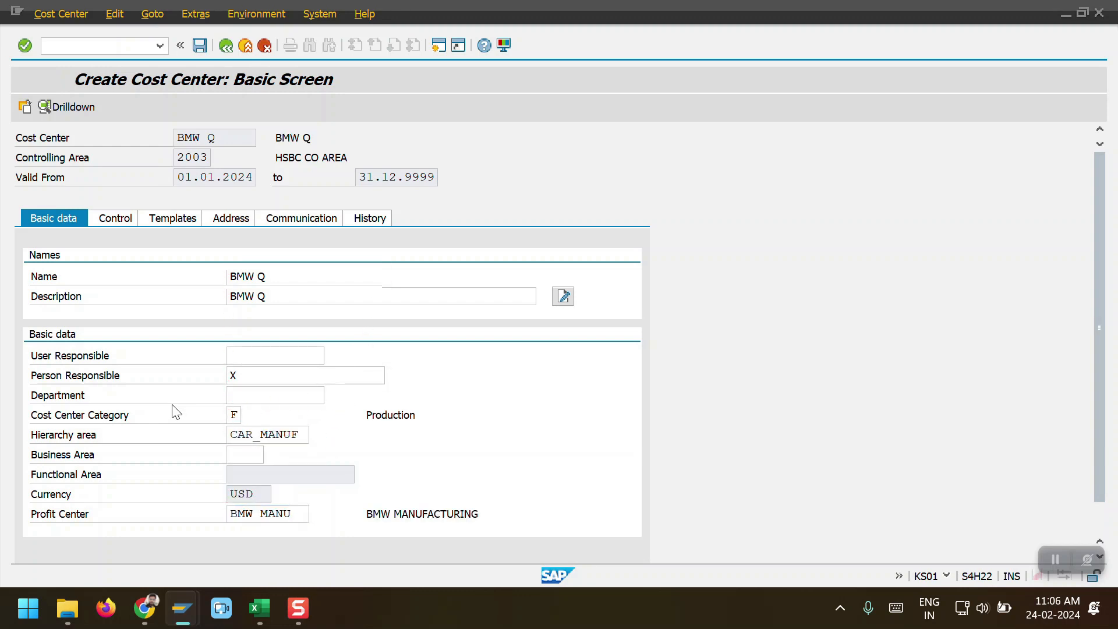
Step: Create cost center BMW P and enter BMW P as its name and description
key("BackSpace")
type("P")
key("Return")
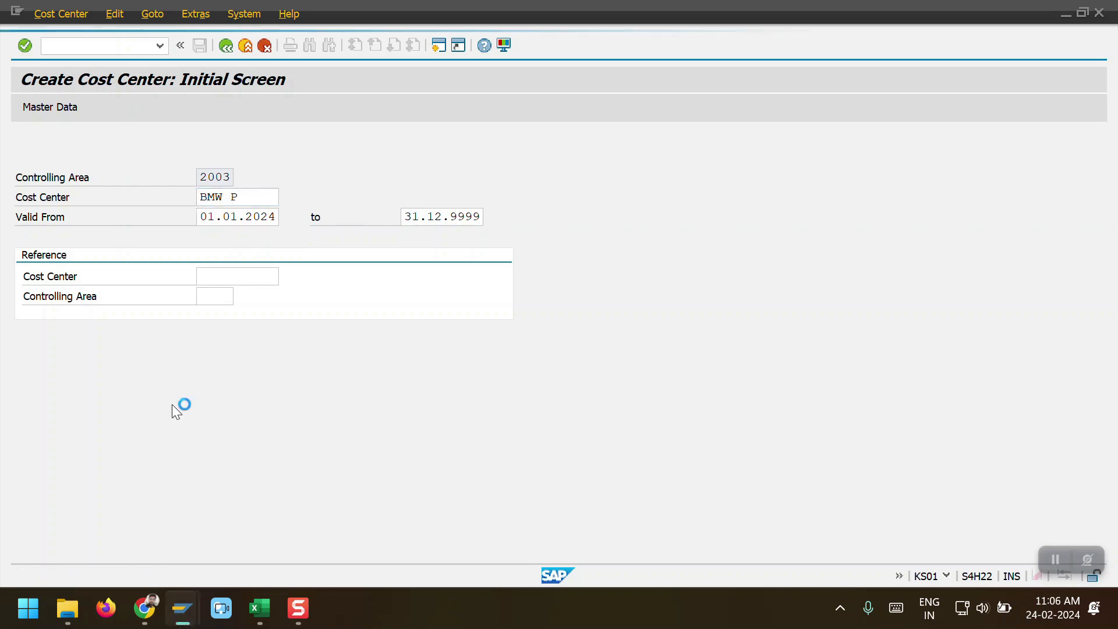
type("BMW P")
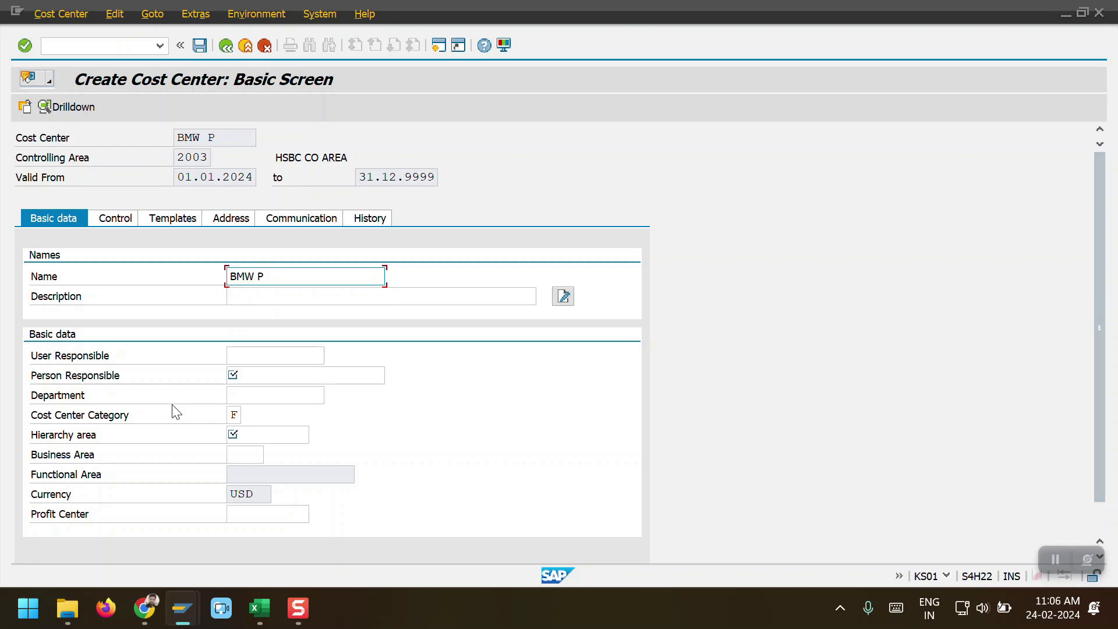
key("ctrl+a")
key("ctrl+c")
key("Tab")
key("ctrl+v")
Step: Set person responsible X and hierarchy area CAR_MANUF for cost center BMW P
key("Tab")
key("Tab")
key("Return")
key("Tab")
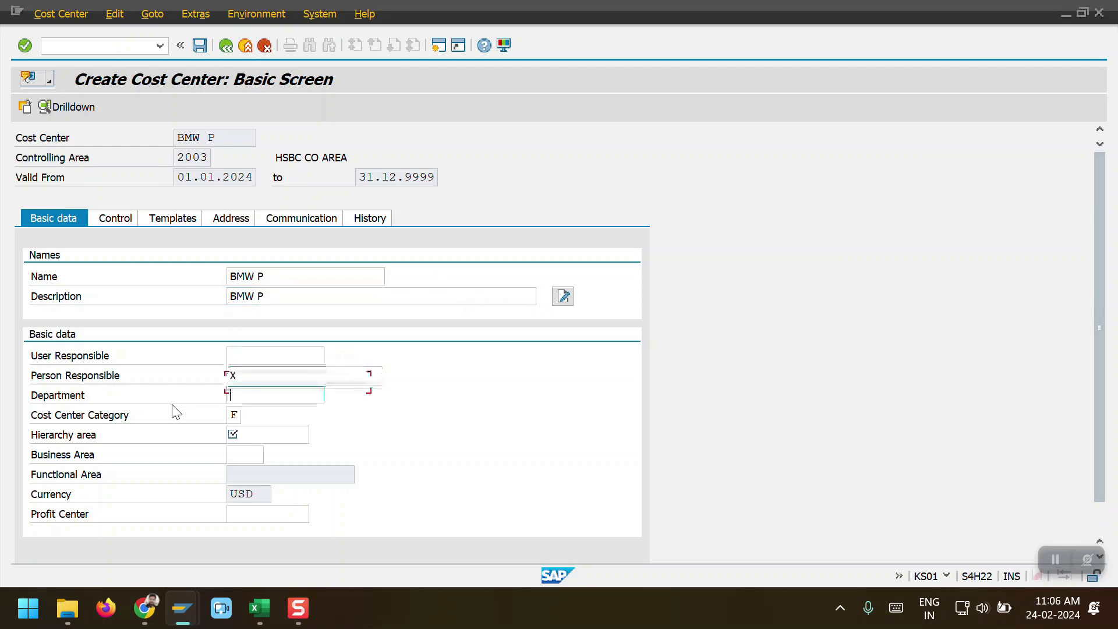
key("Tab")
key("Tab")
key("space")
key("Down")
key("Return")
Step: Assign profit center BMW MANU to cost center BMW P and save it
key("Tab")
key("Tab")
key("space")
key("Down")
key("Return")
key("Return")
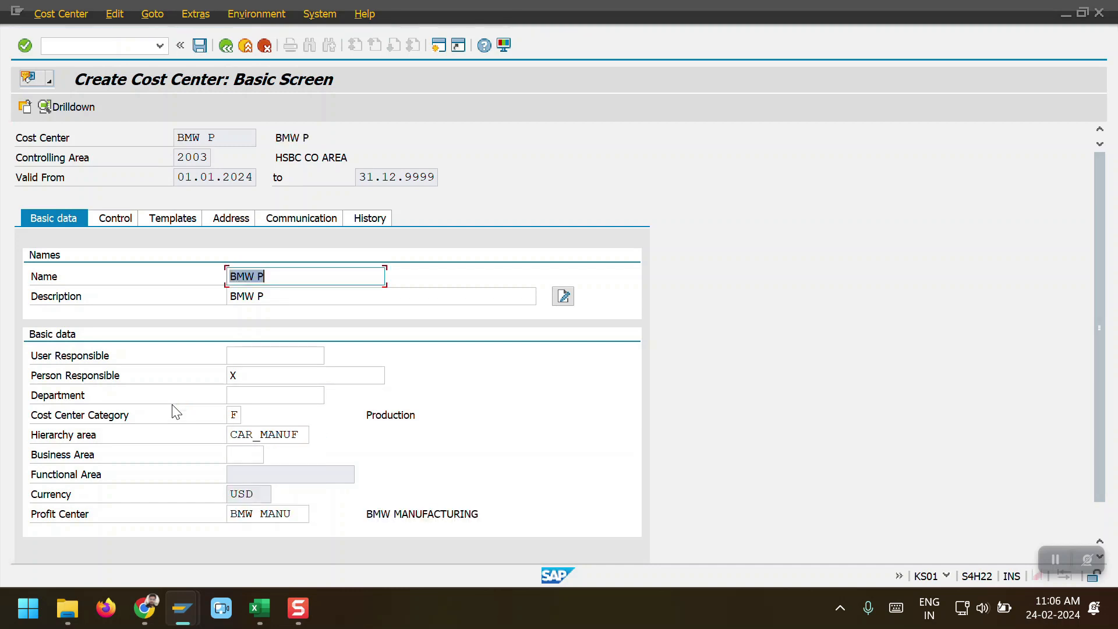
key("ctrl+s")
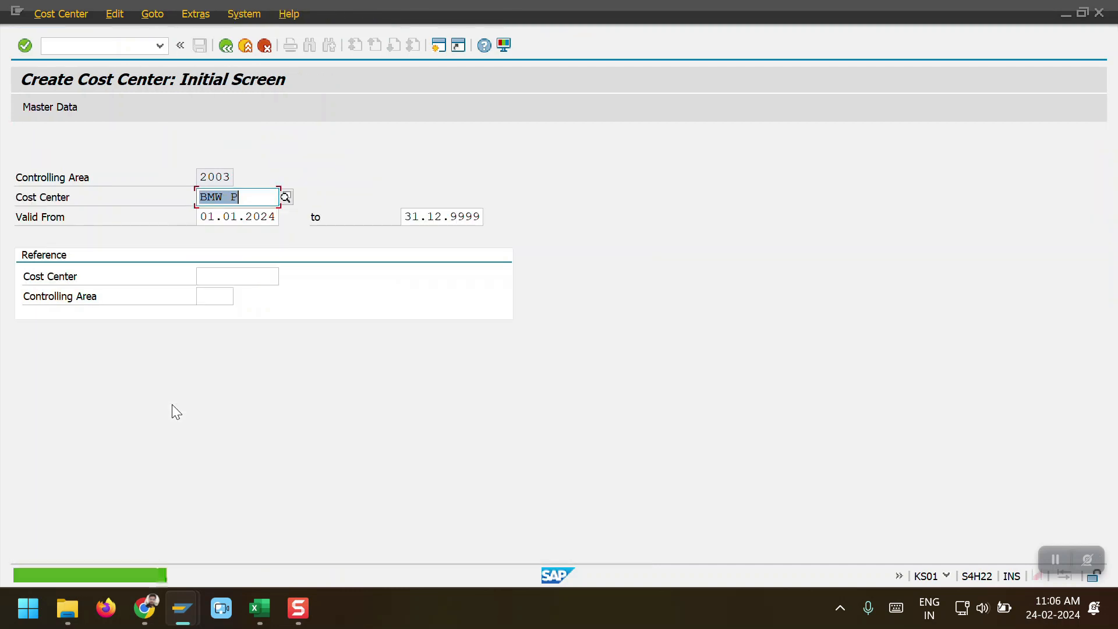
Step: Switch to the Excel checklist and highlight the Cost Center for each activity type entry in yellow
mouse_move(260, 607)
left_click(283, 556)
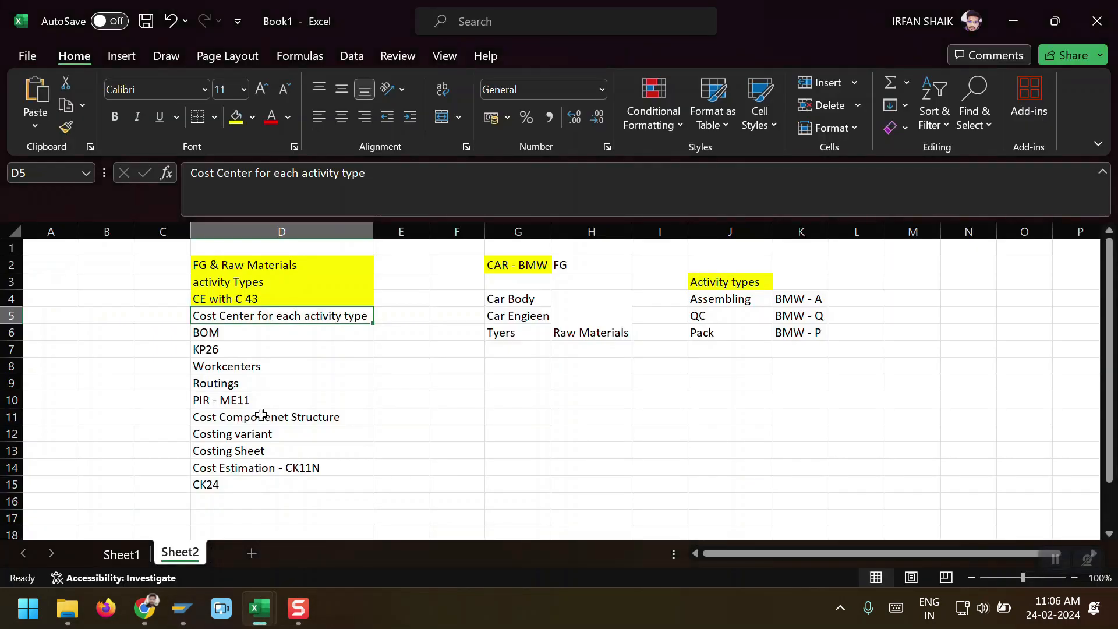
left_click(234, 117)
Step: Move the checklist entries from BOM to CK24 down one row to leave cell D6 empty
left_click_drag(281, 332, 274, 485)
key("ctrl+c")
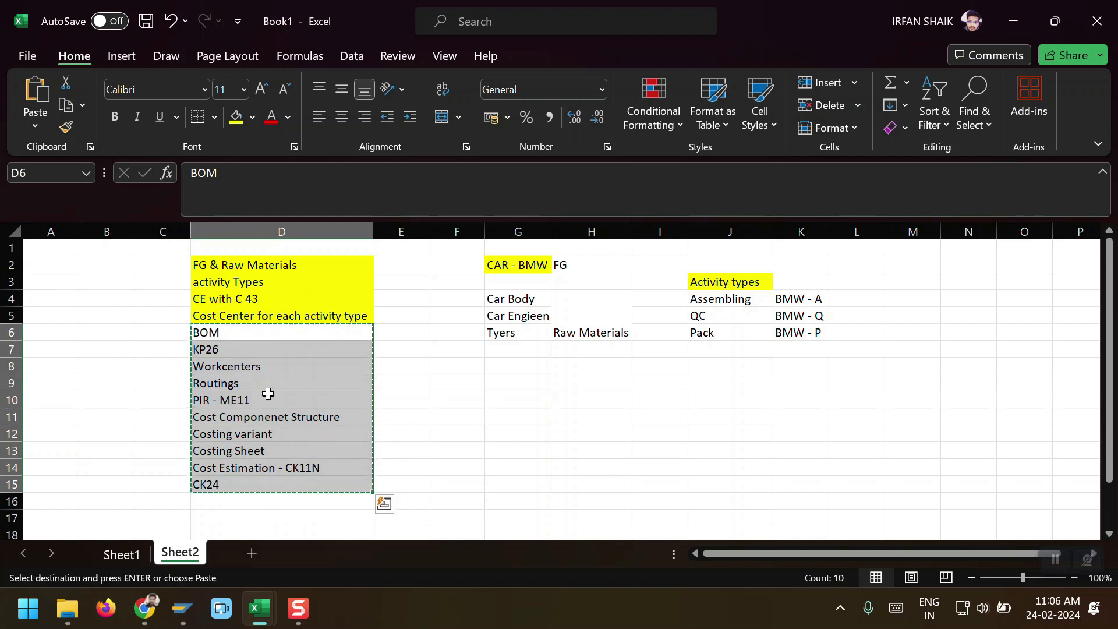
left_click(258, 353)
key("ctrl+v")
left_click(258, 333)
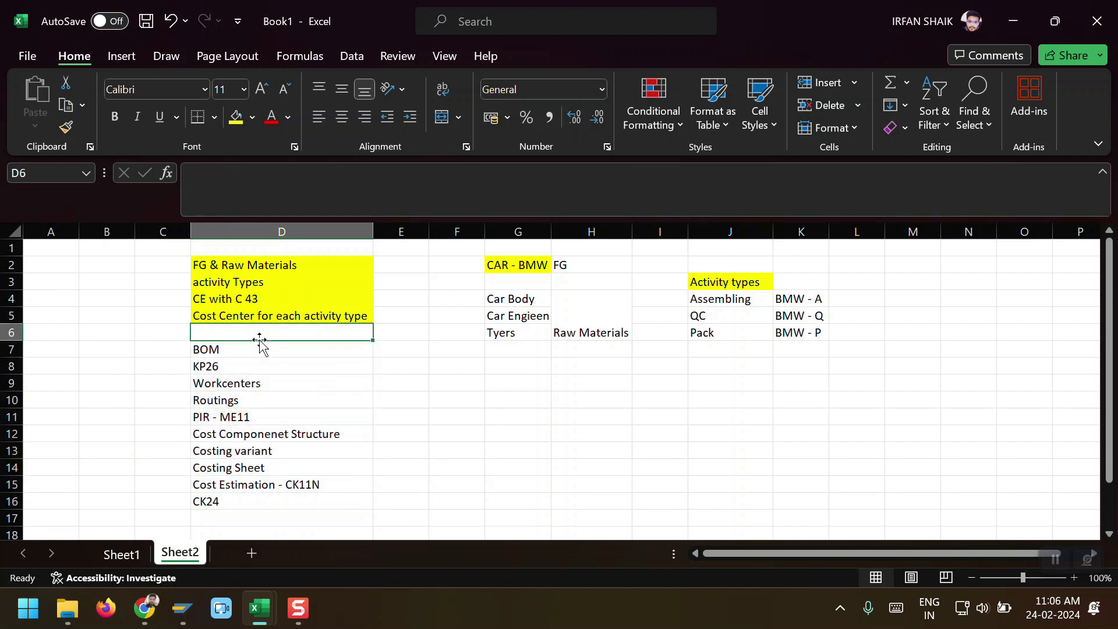
Step: Add the entry Profit Center to the checklist in cell D6
type("Profit Center")
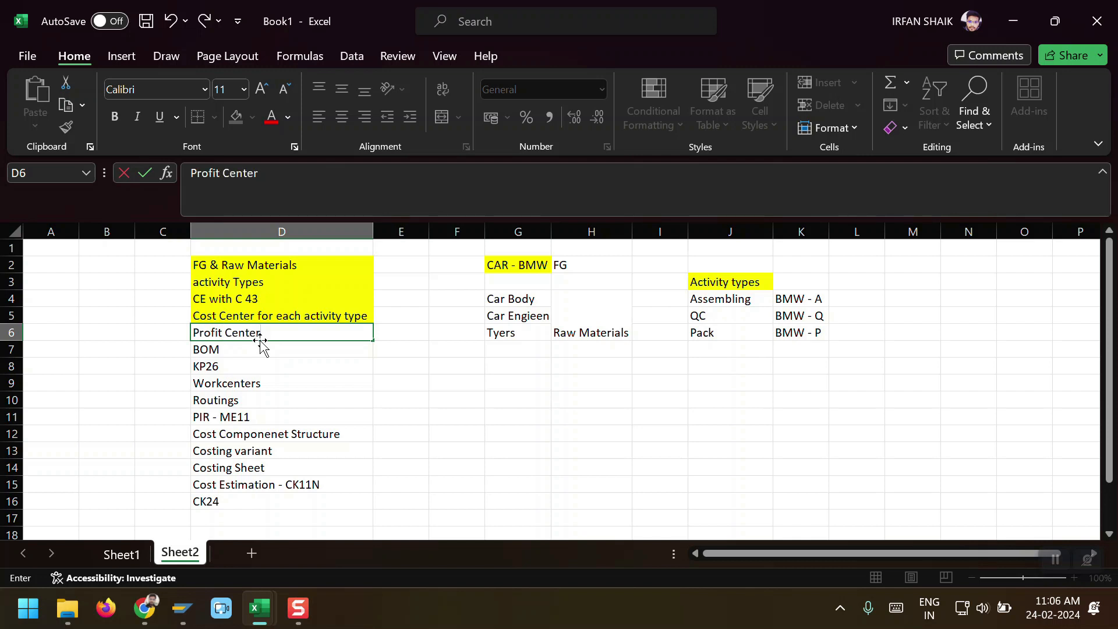
key("Return")
key("Up")
key("Down")
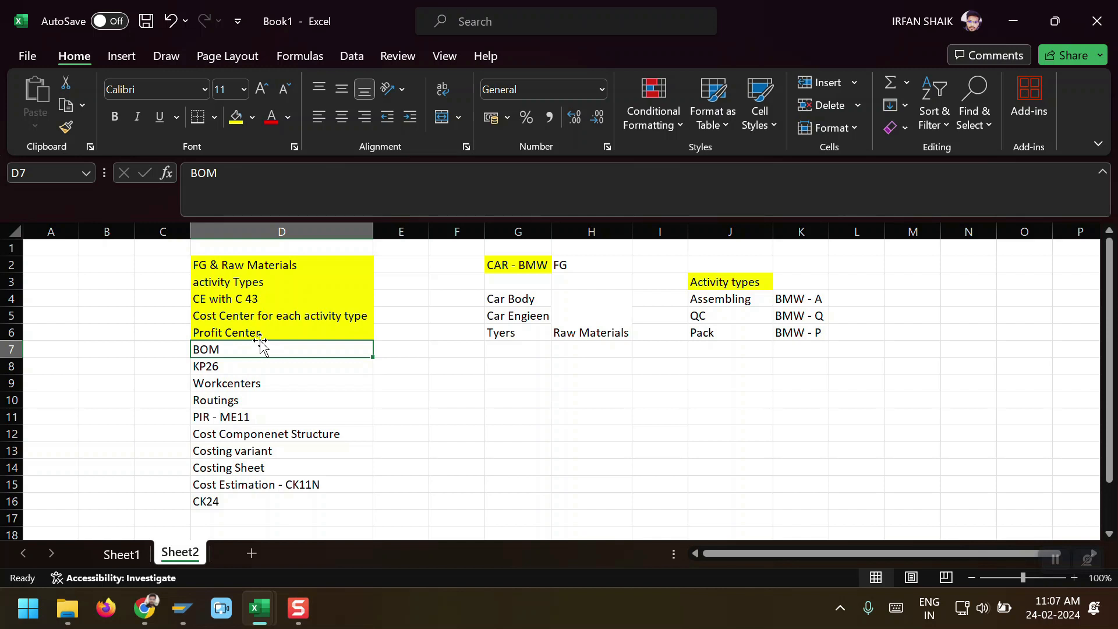
Step: Enter the transaction code CS01 beside the BOM checklist entry in cell E7
key("Right")
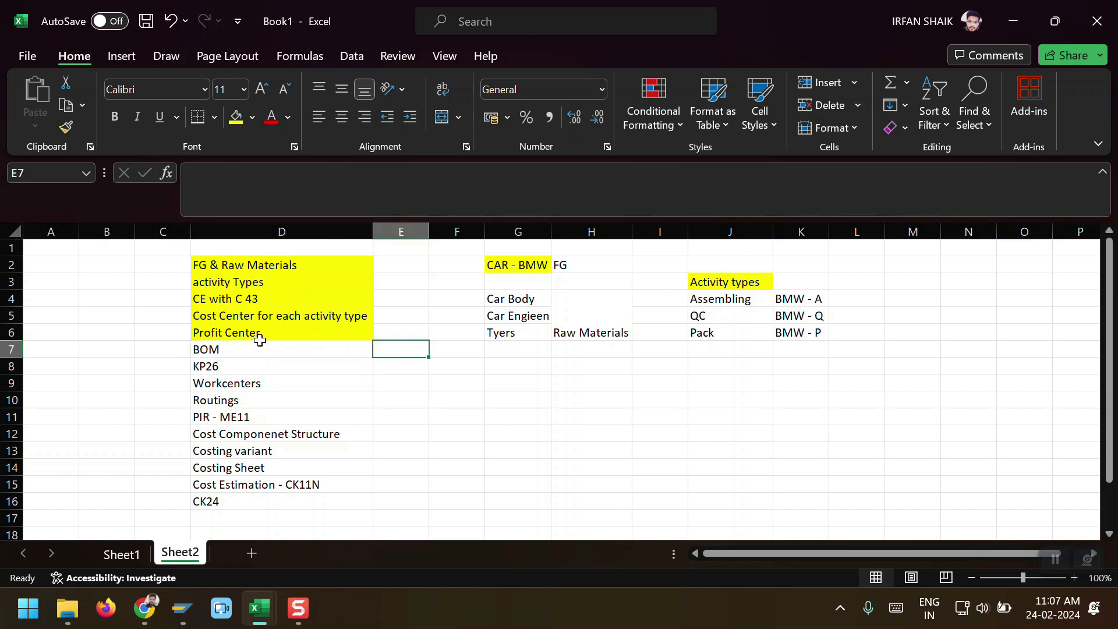
type("cs0")
key("BackSpace")
key("BackSpace")
key("BackSpace")
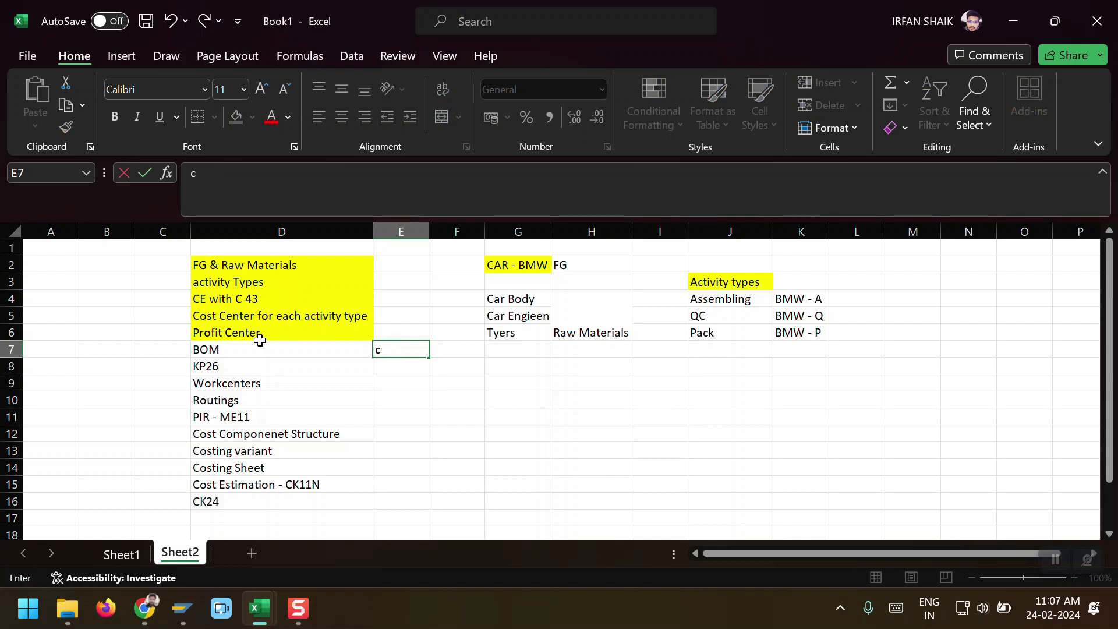
type("CS01")
key("Return")
Step: Enter the transaction code KE51 beside the Profit Center checklist entry in cell E6
key("Up")
key("Up")
type("KE51")
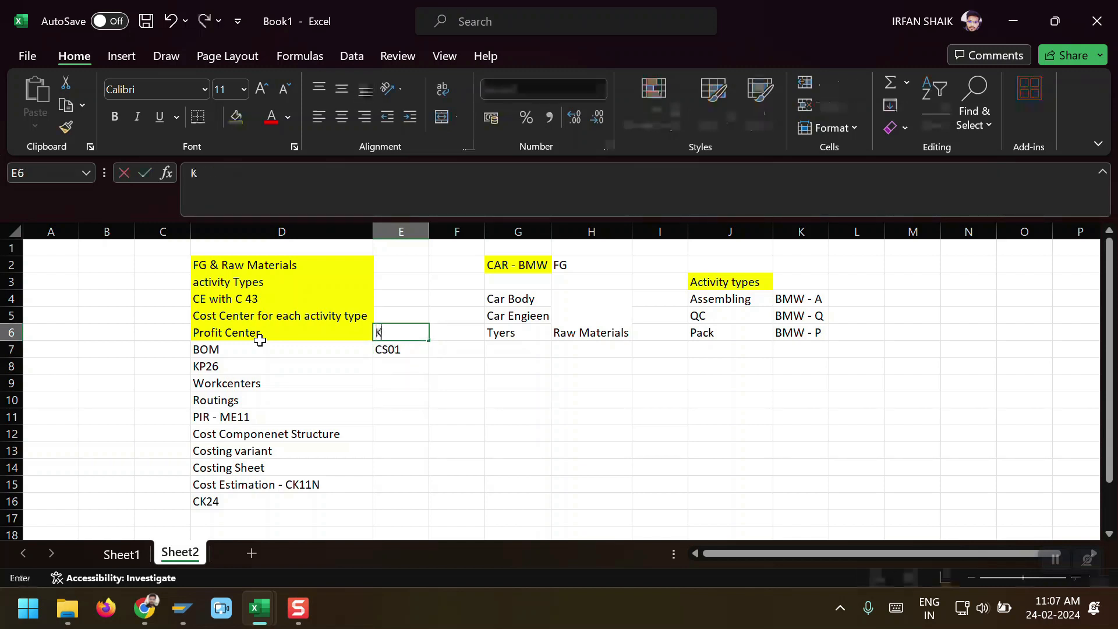
Step: Enter the transaction codes KS01 beside the Cost Center entry in cell E5 and FS00 beside CE with C 43 in cell E4
key("Return")
key("Up")
key("Up")
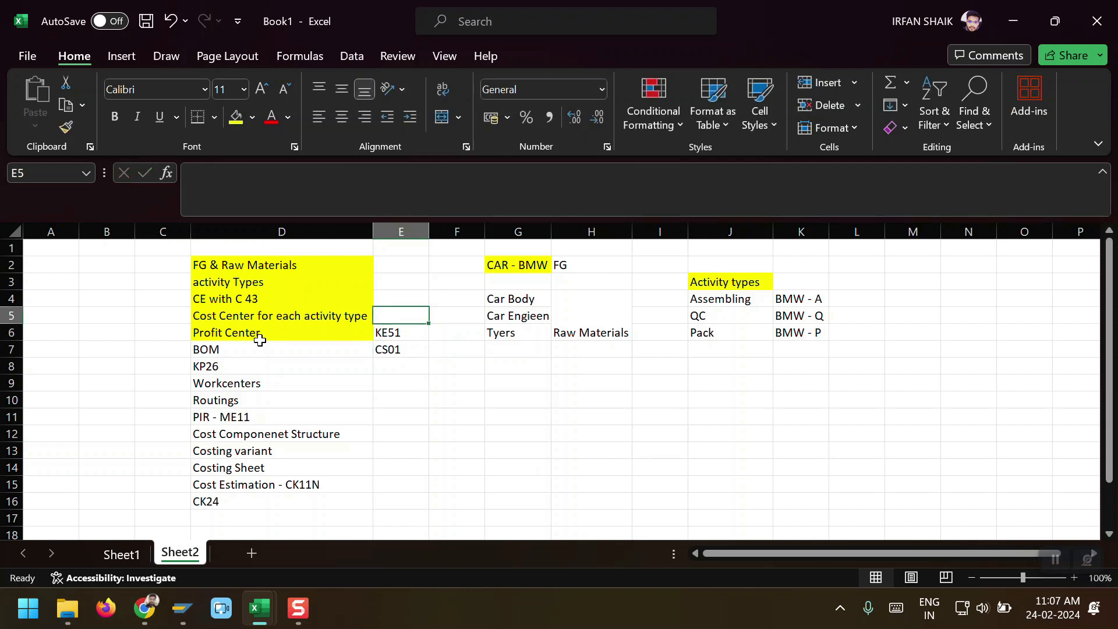
type("KS01")
key("Return")
key("Up")
key("Up")
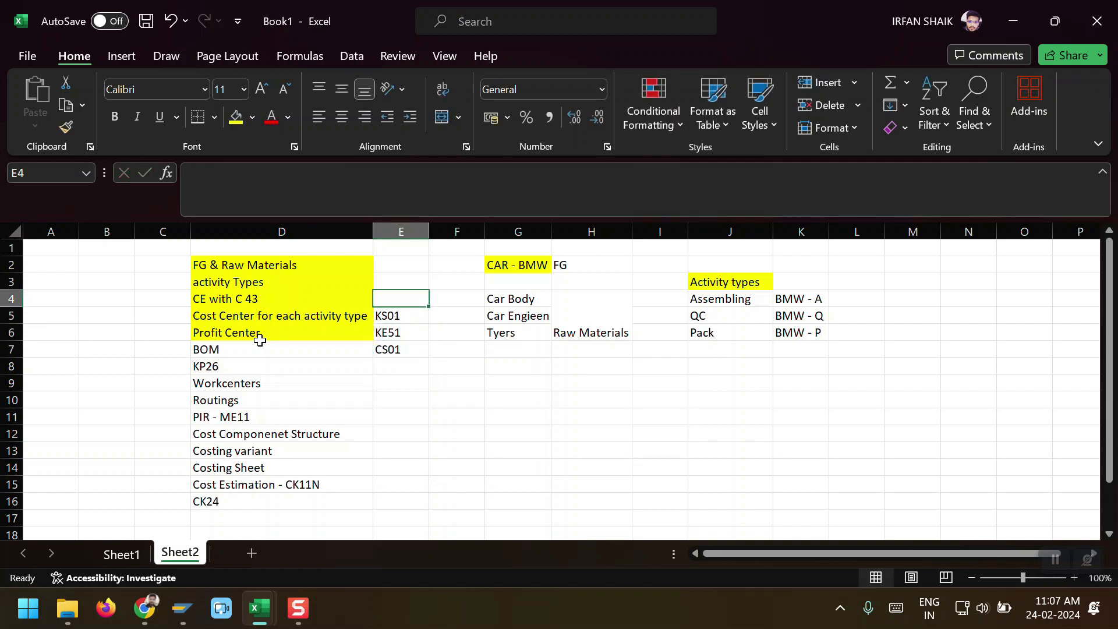
type("FS00")
key("Return")
Step: Enter the transaction codes KL01 beside activity Types in cell E3 and MM01 beside FG & Raw Materials in cell E2
key("Up")
key("Up")
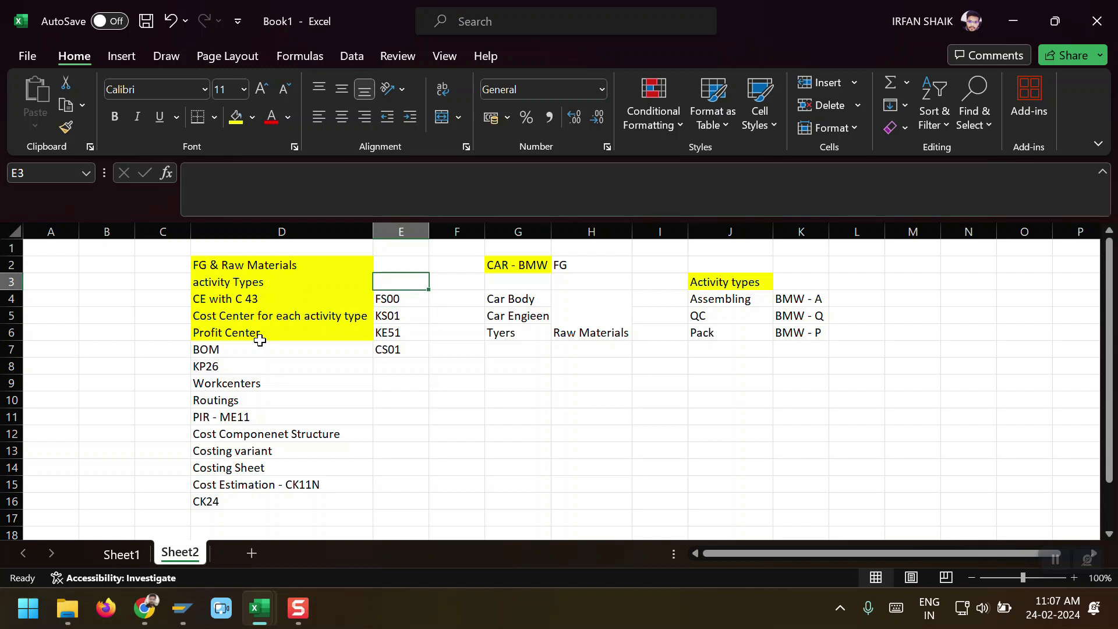
type("KL01")
key("Return")
key("Up")
key("Up")
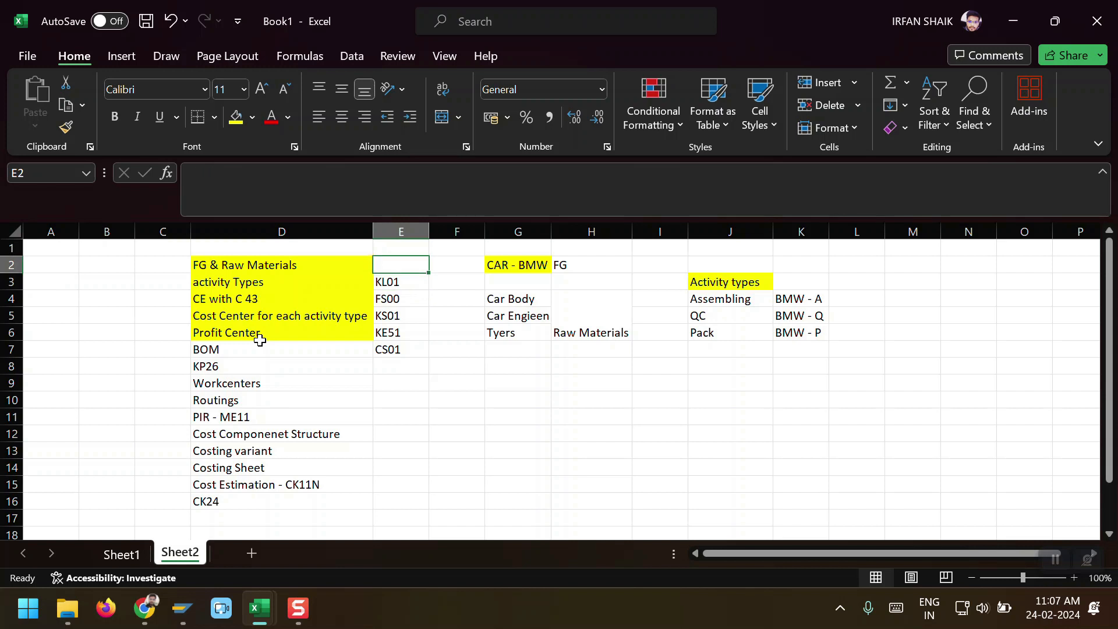
type("MM01")
key("Return")
key("Down")
key("Down")
key("Down")
key("Down")
key("Down")
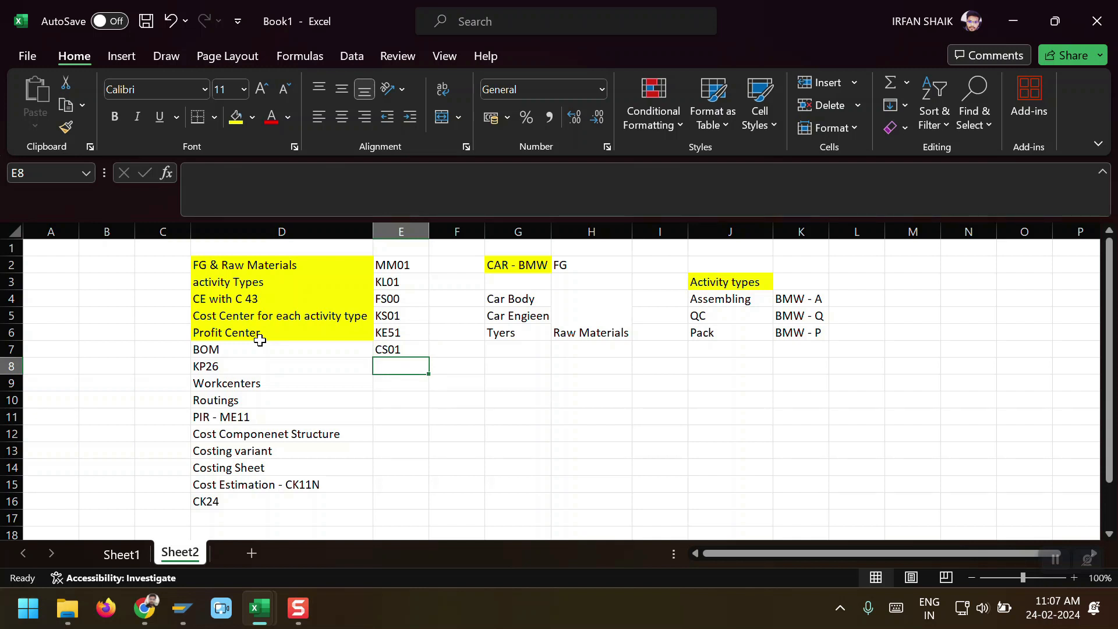
key("Up")
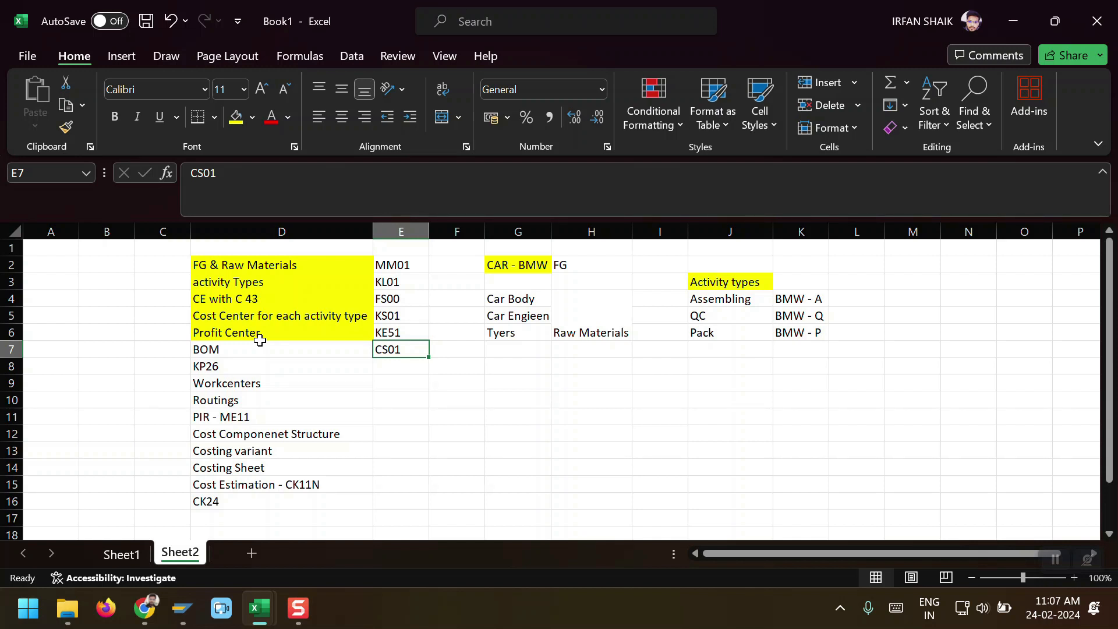
key("Up")
key("Up")
key("Right")
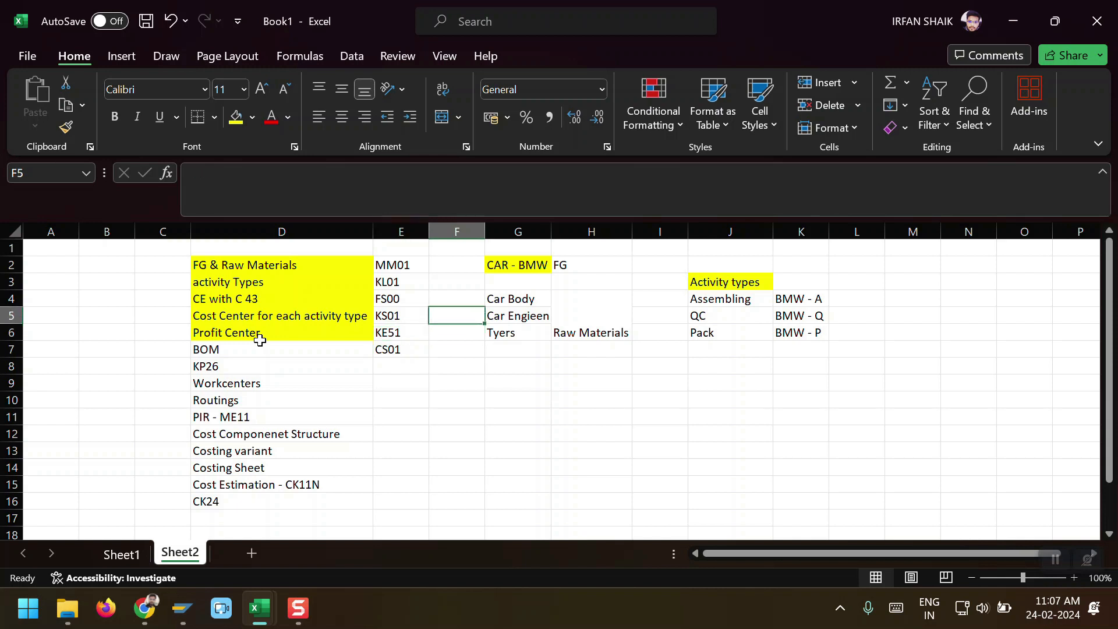
key("Up")
key("Right")
key("Up")
key("Up")
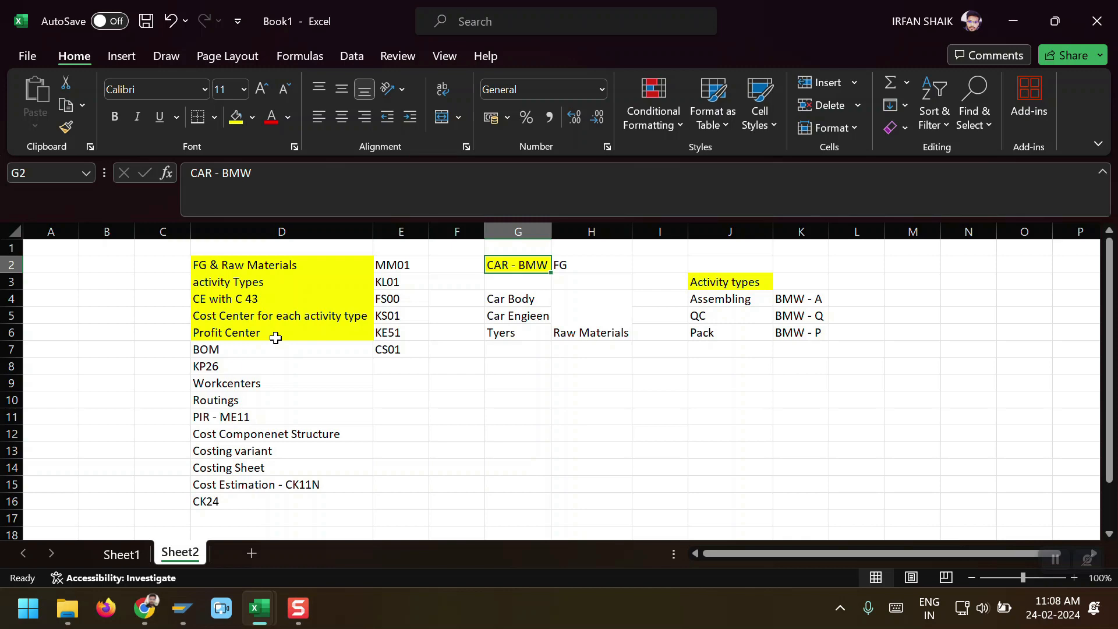
Step: Switch to SAP, closing the Create Cost Center and Create Profit Center sessions and opening the Create Activity Type session
left_click(182, 607)
left_click(476, 464)
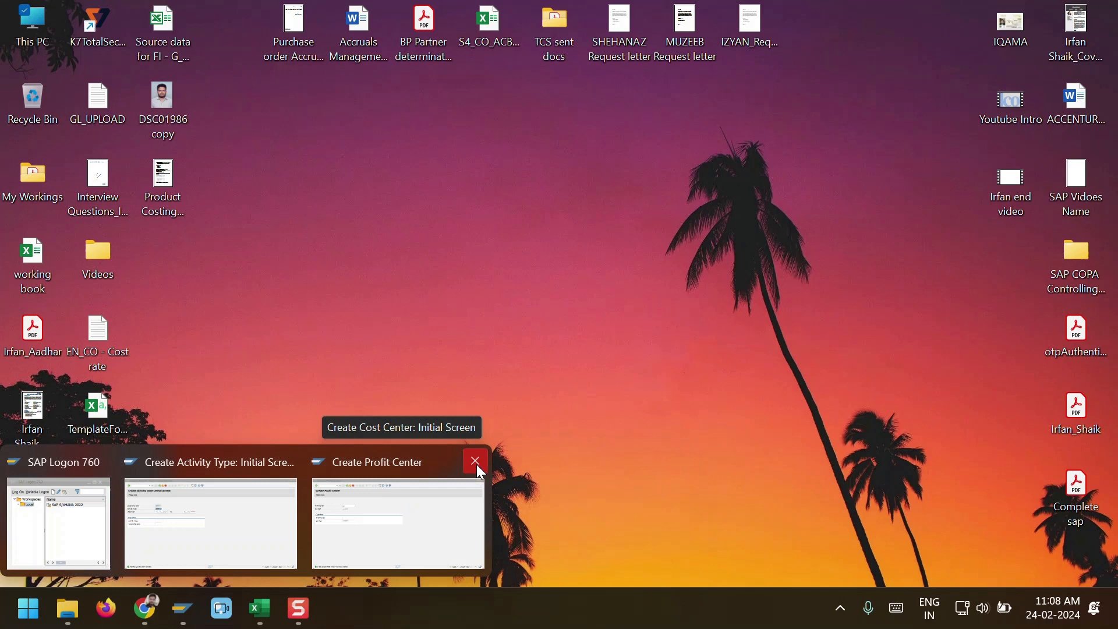
left_click(475, 463)
left_click(302, 504)
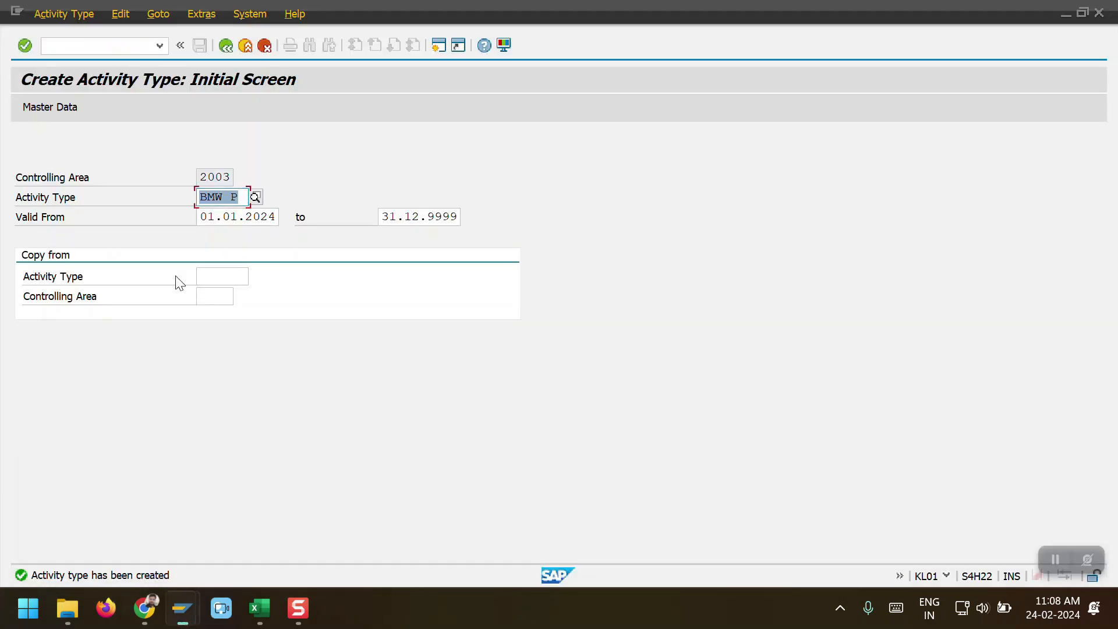
Step: Start transaction CS01 in the current session to create a material BOM
left_click(110, 46)
type("/N")
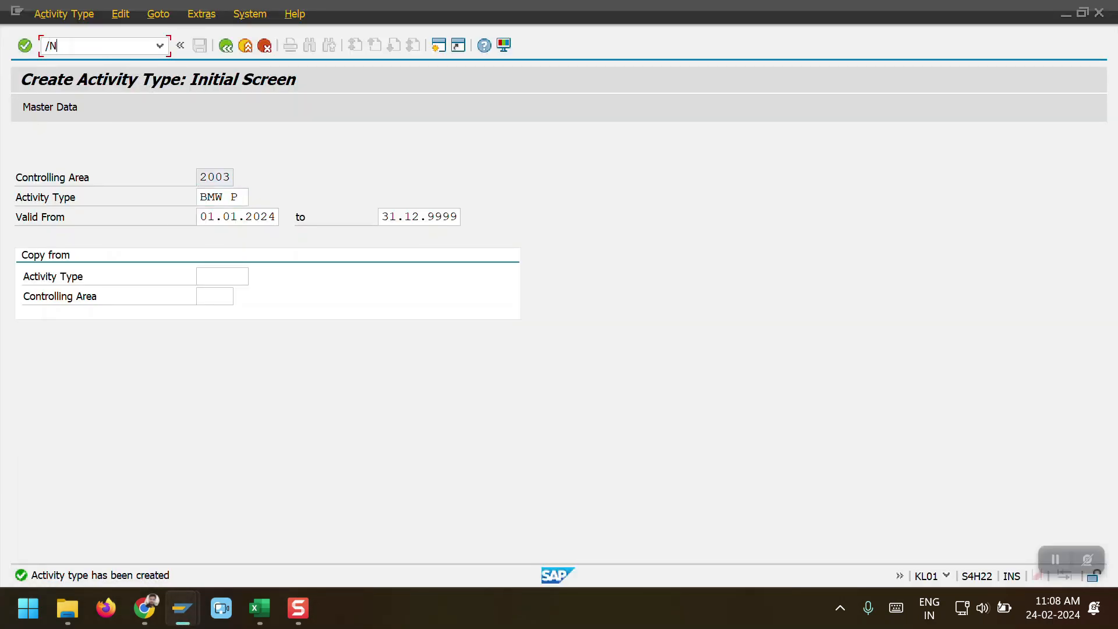
type("CS01")
key("Return")
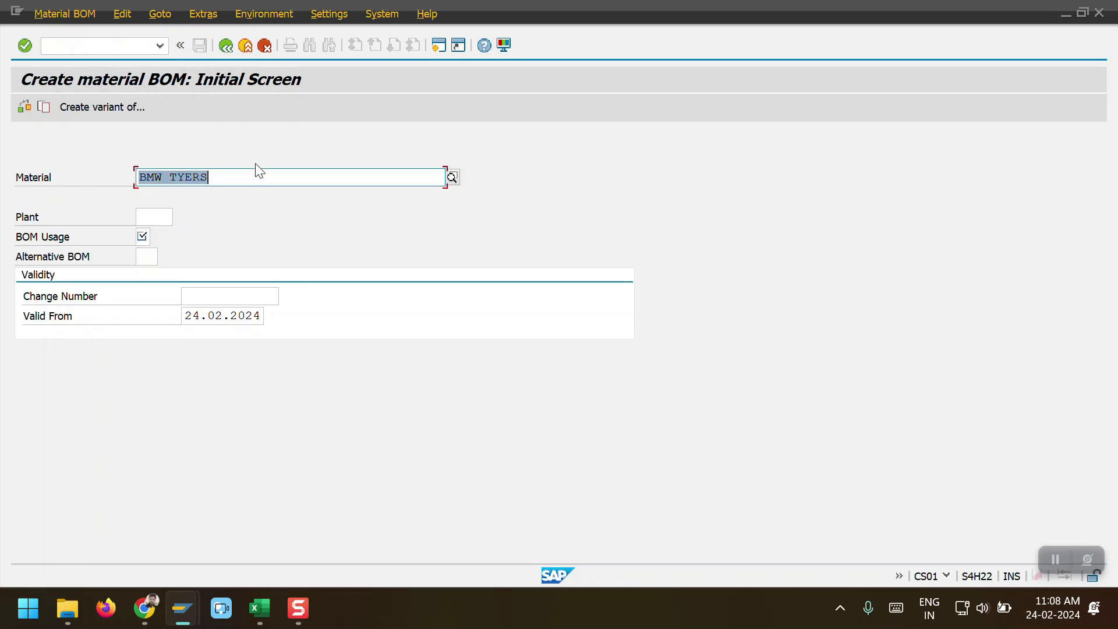
Step: Set the material of the new BOM to BMW001
left_click(259, 172)
key("BackSpace")
key("BackSpace")
key("BackSpace")
key("BackSpace")
key("BackSpace")
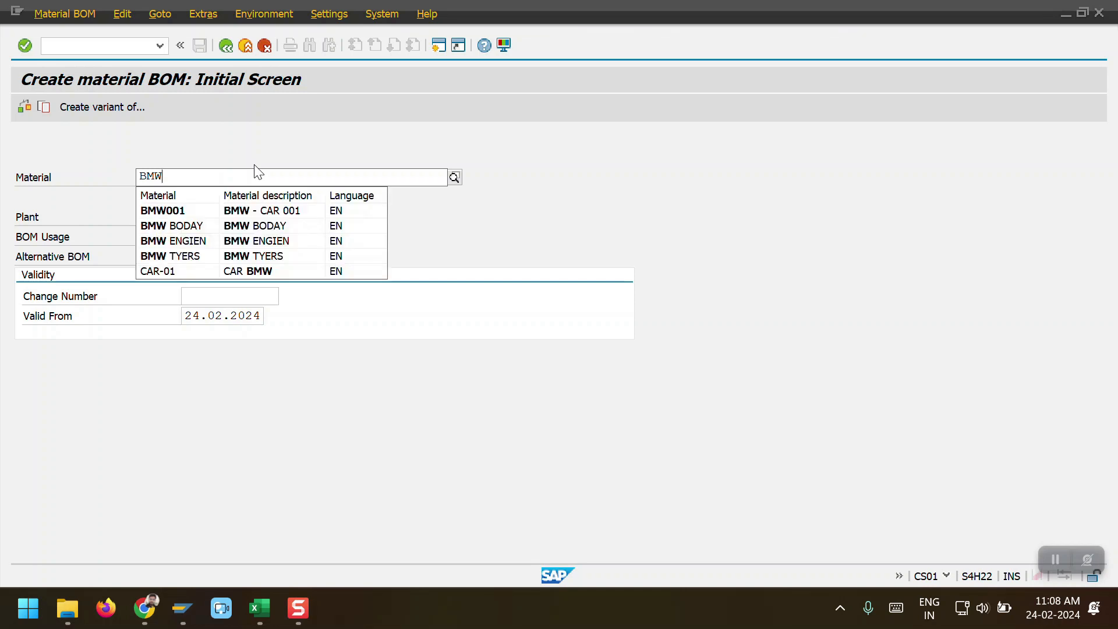
key("Down")
key("Return")
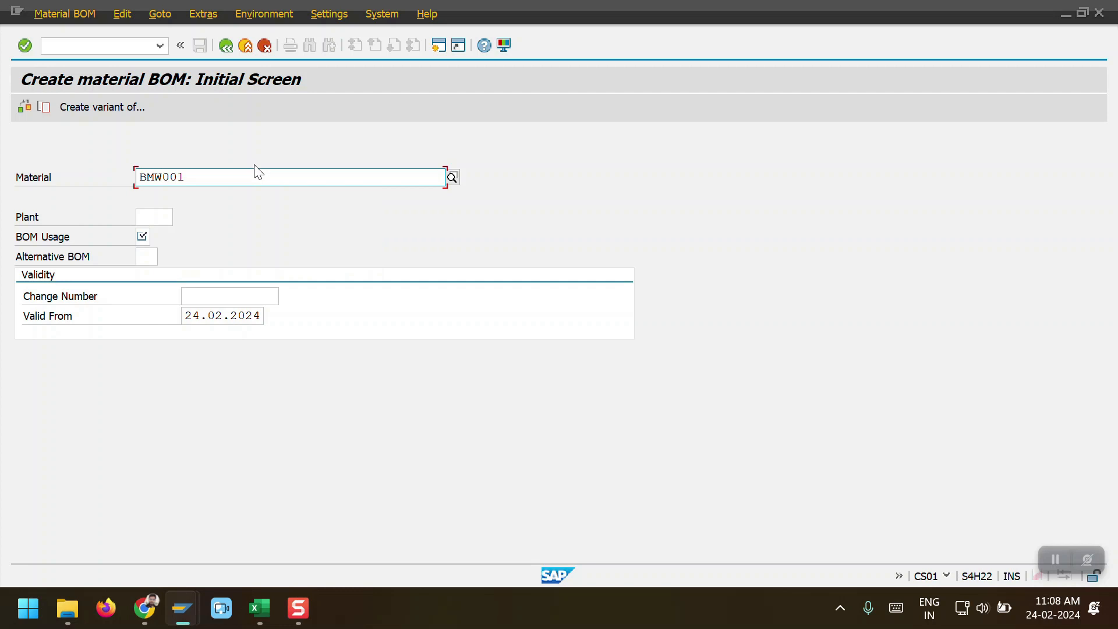
Step: Switch to Excel and replace the finished good name in cell G2 with BMW001
key("alt+Tab")
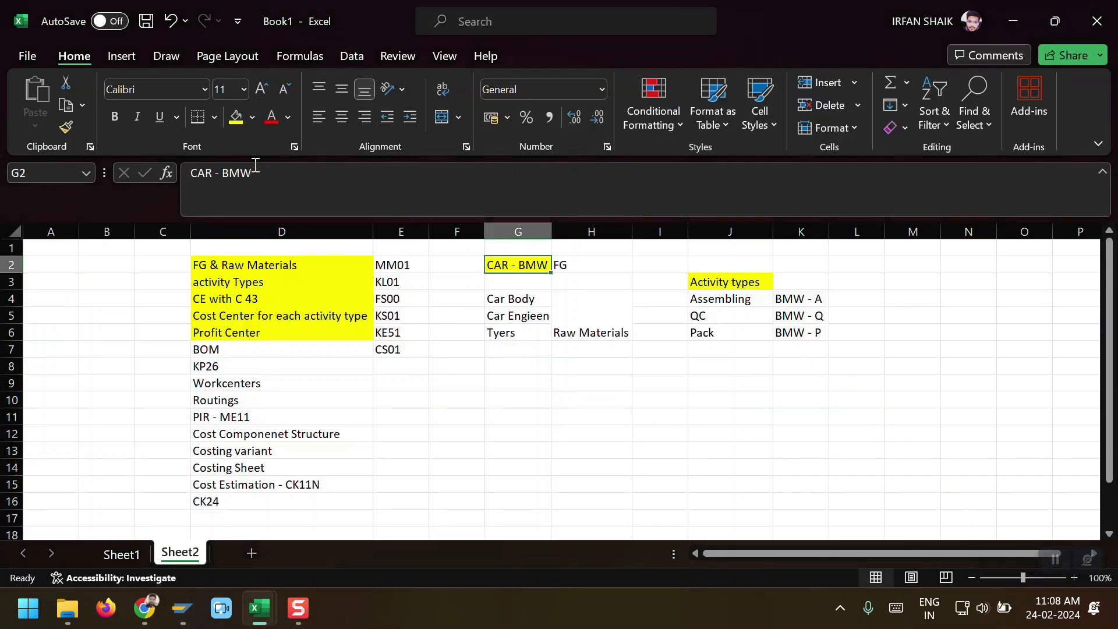
key("Right")
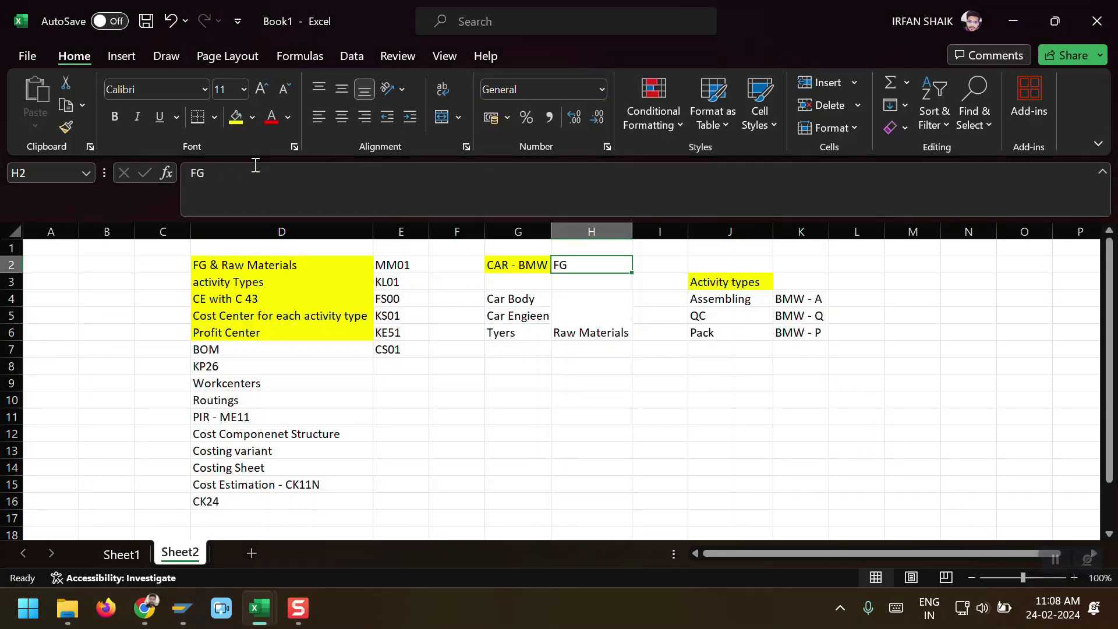
key("Left")
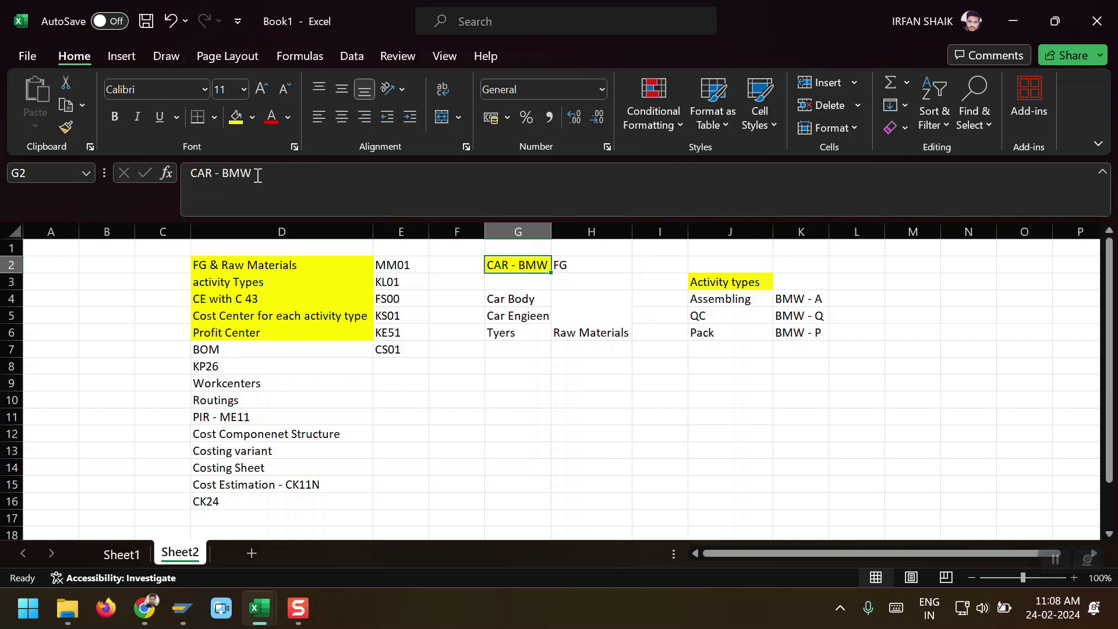
left_click(256, 173)
key("BackSpace")
key("BackSpace")
key("BackSpace")
key("BackSpace")
key("BackSpace")
key("BackSpace")
key("BackSpace")
key("BackSpace")
key("BackSpace")
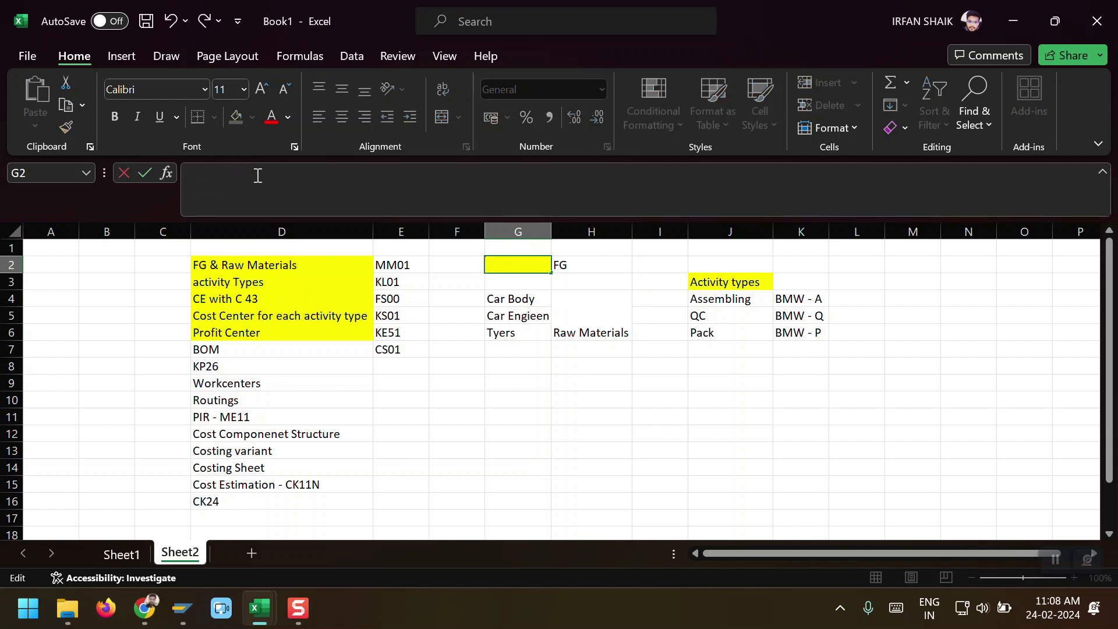
type("BMW001")
key("Return")
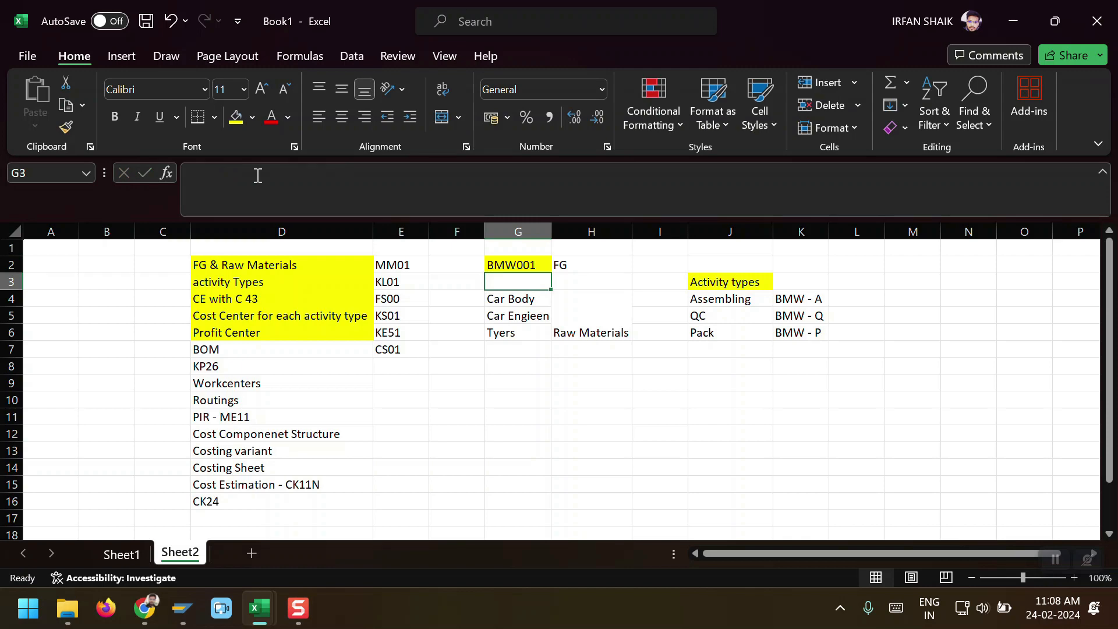
Step: Switch back to SAP and set the plant of the BMW001 material BOM to 2003
key("alt+Tab")
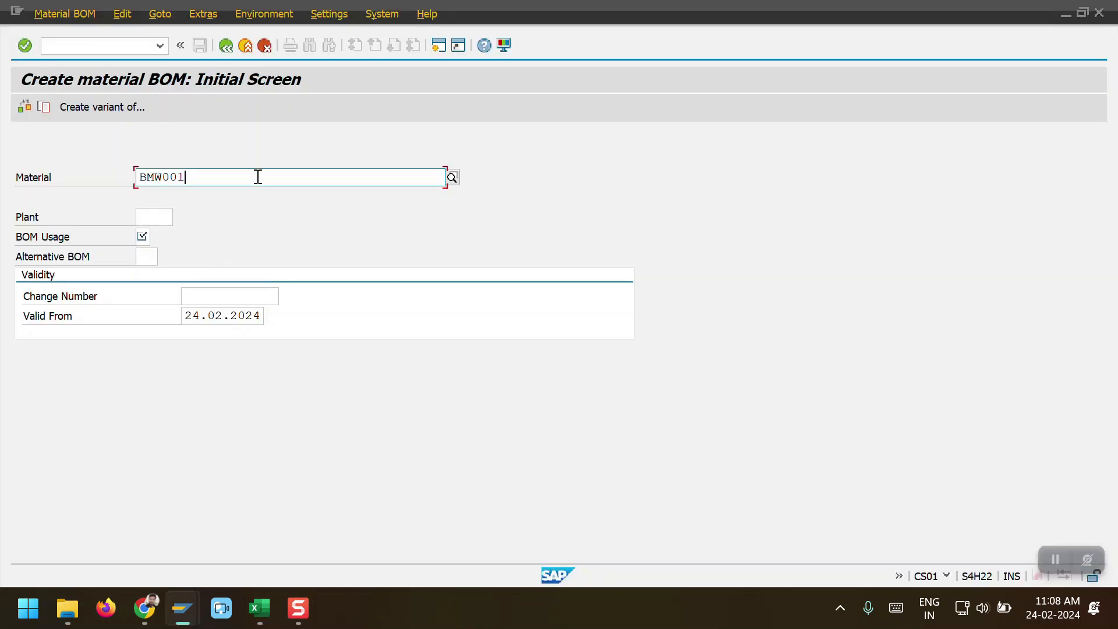
left_click(153, 219)
type("2003")
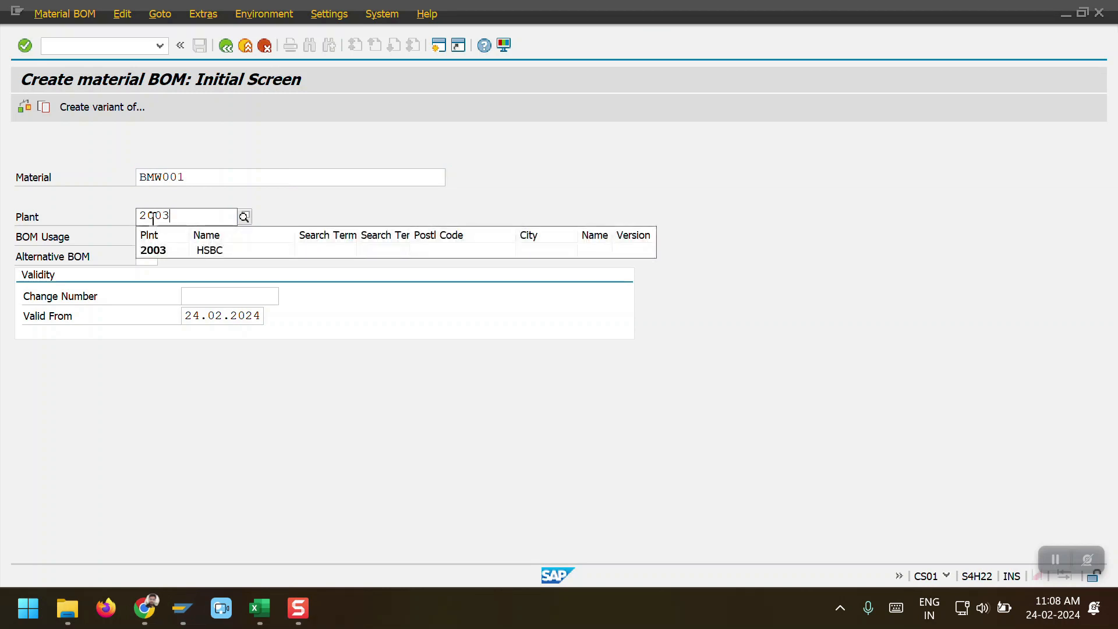
key("Down")
key("Return")
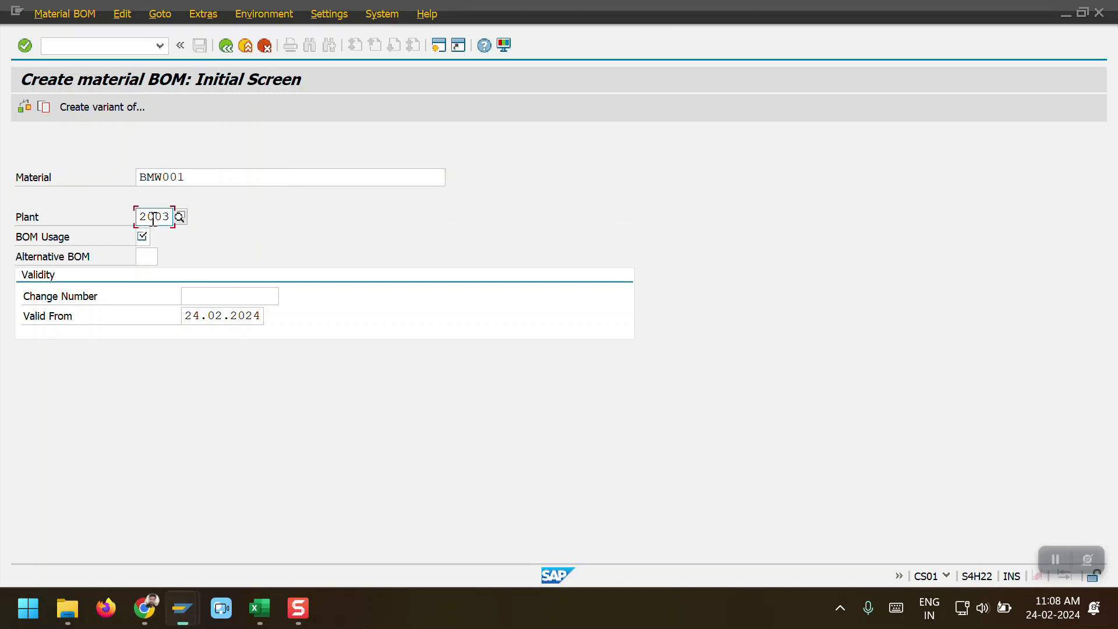
Step: Set the BOM usage to 1 (Production) and continue to the General Item Overview
left_click(141, 236)
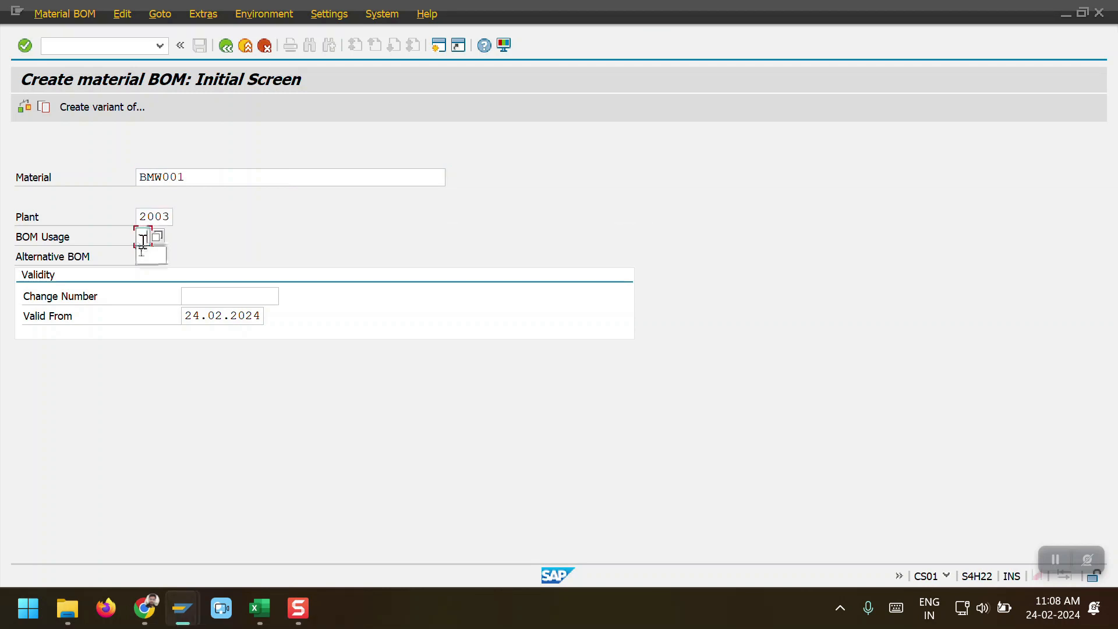
left_click(156, 237)
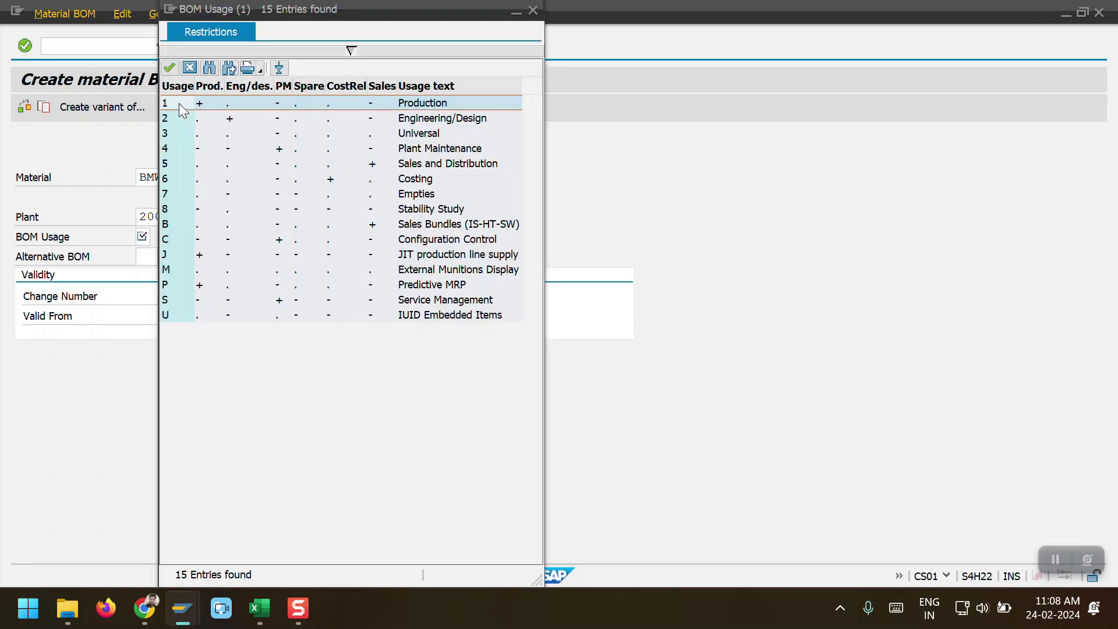
double_click(179, 103)
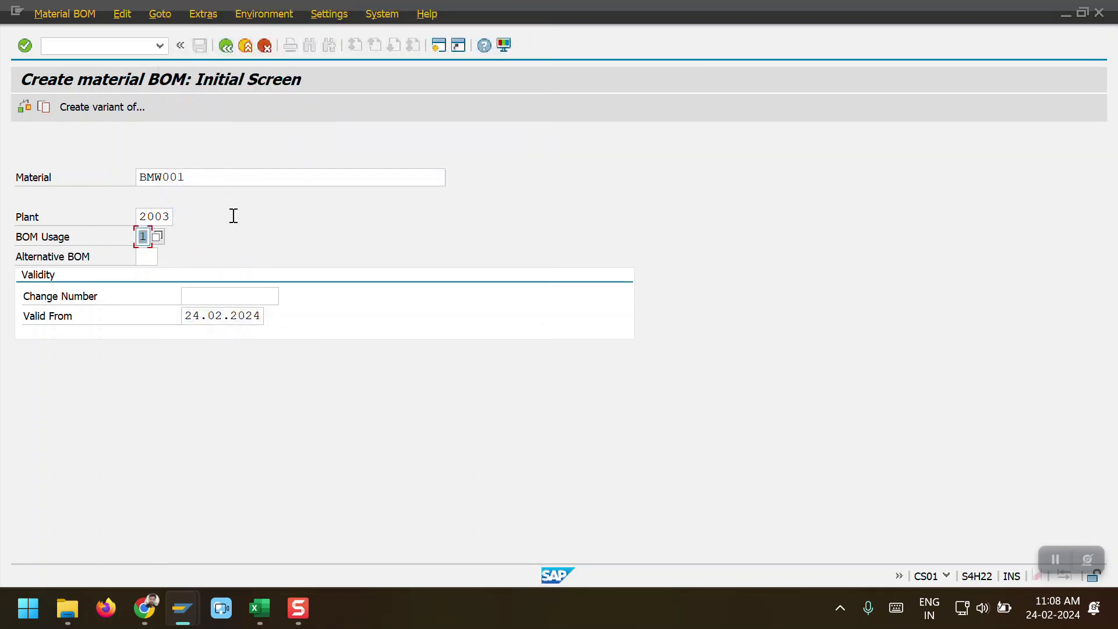
key("Return")
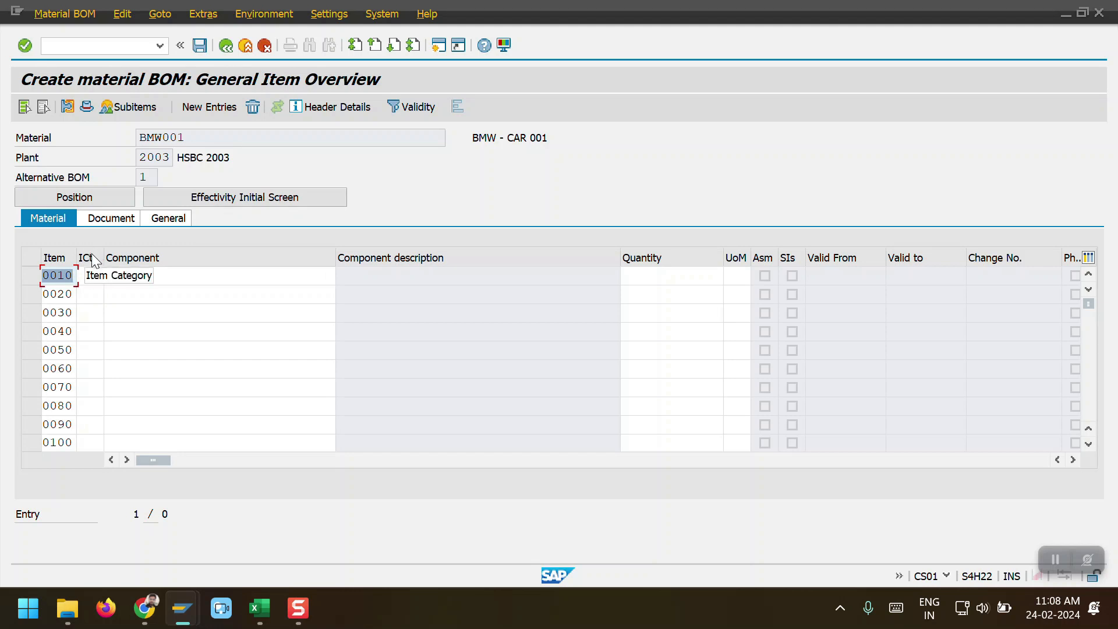
Step: Set the item category of BOM item 0010 to L (Stock item)
left_click(89, 275)
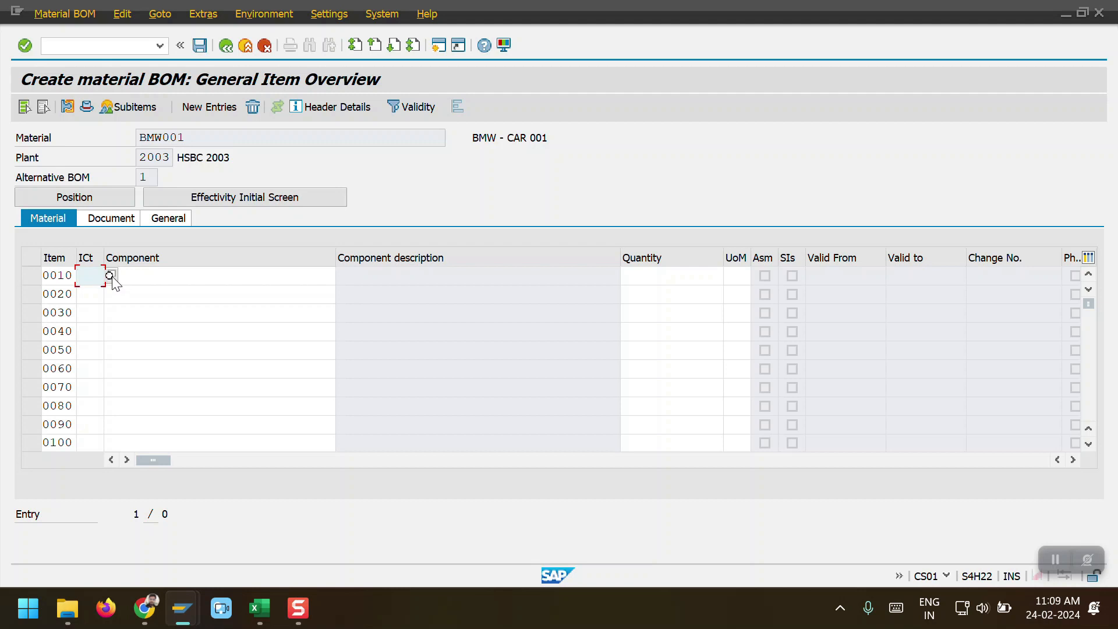
left_click(110, 276)
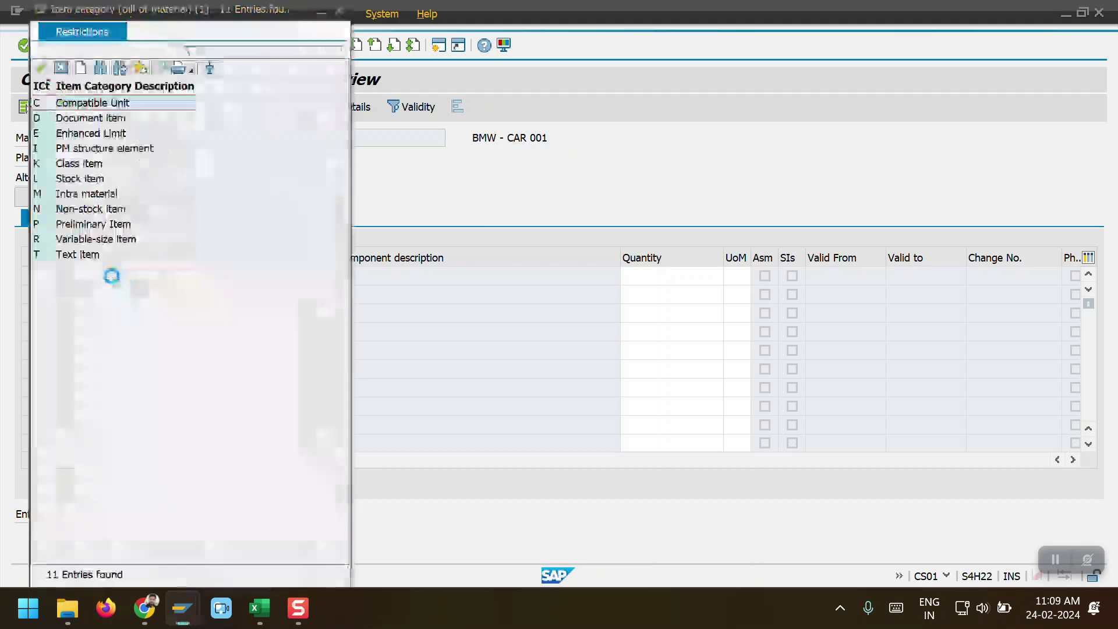
double_click(42, 179)
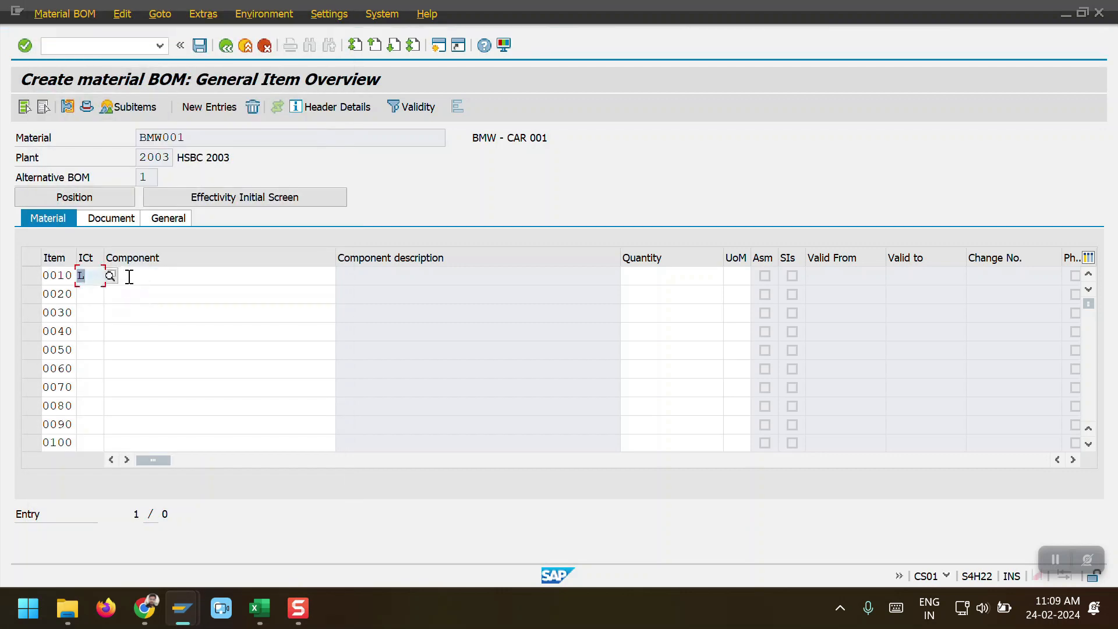
left_click(131, 275)
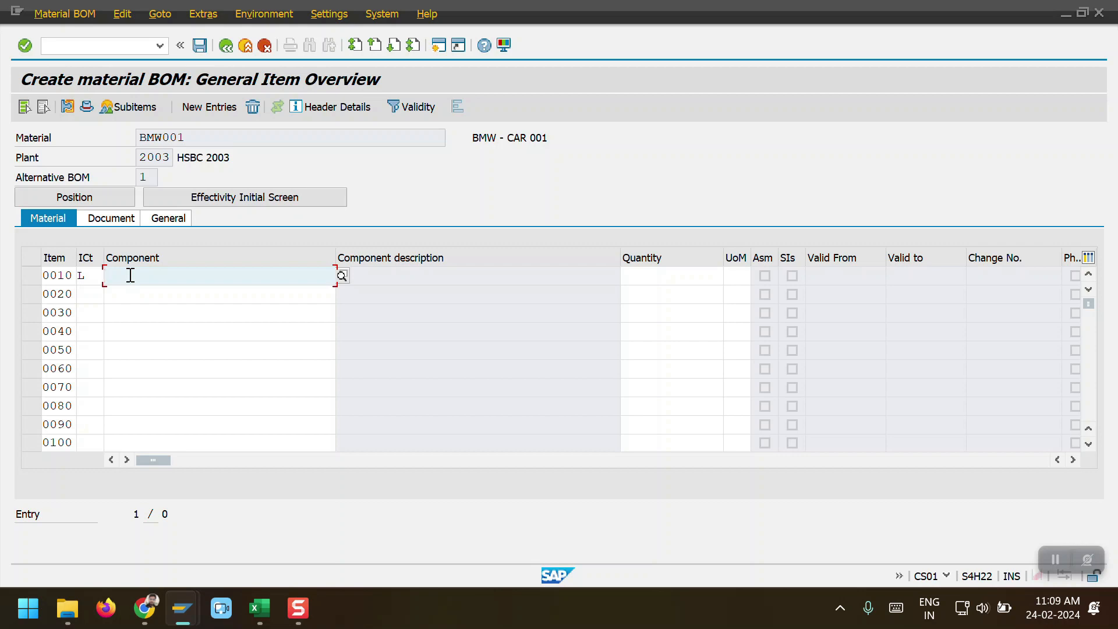
Step: Switch to Excel and copy the activity type codes BMW - A, BMW - Q and BMW - P from cells K4:K6
key("alt+Tab")
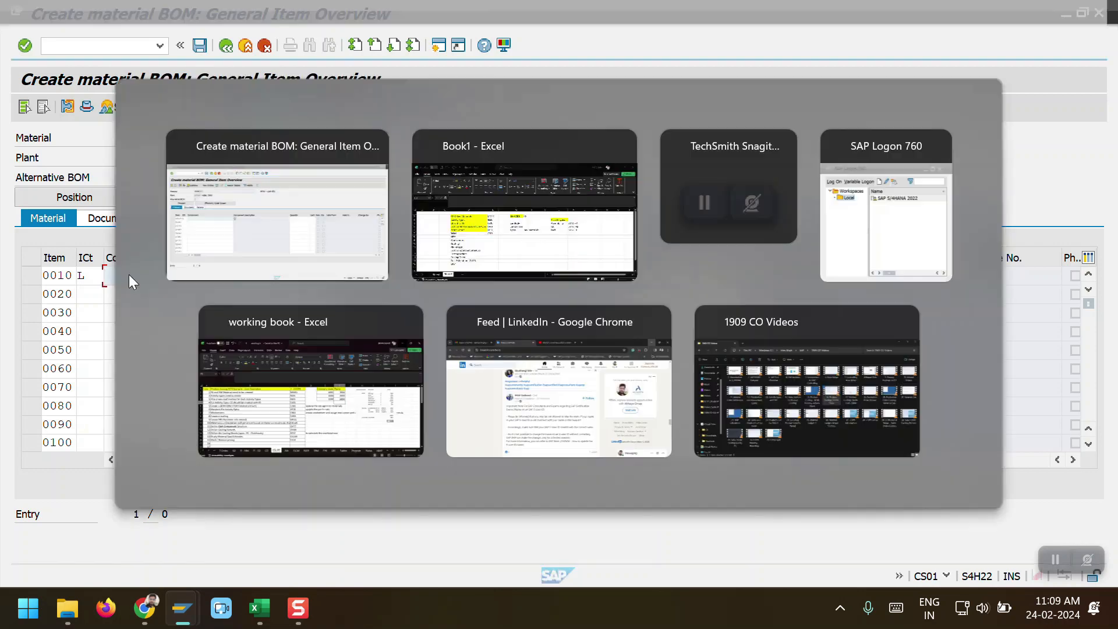
key("Right")
key("Down")
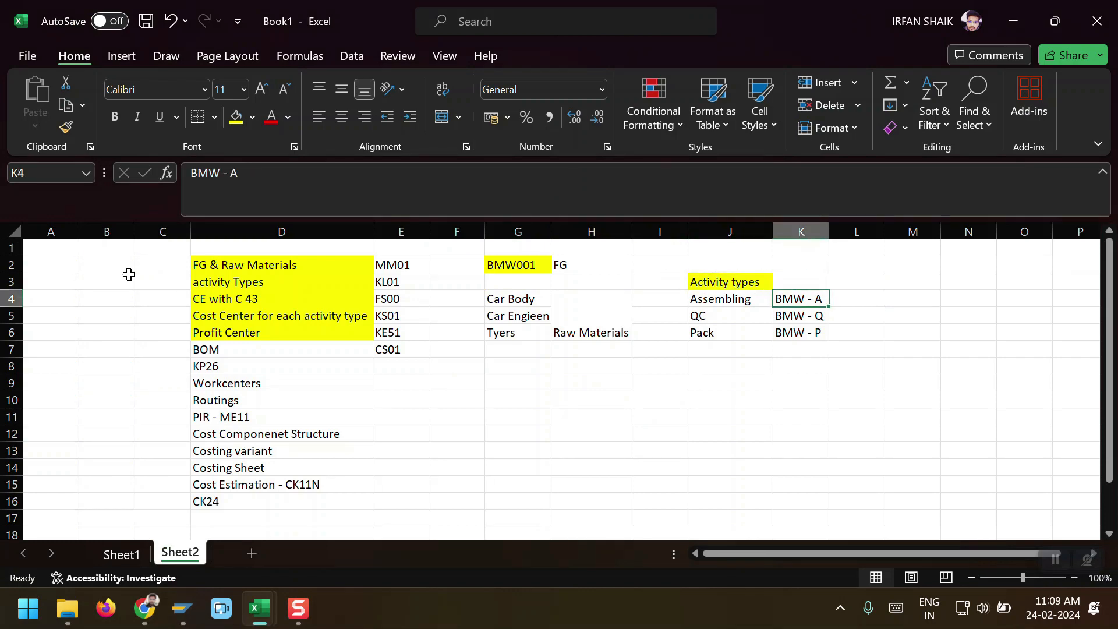
key("shift+Down")
key("shift+Down")
key("ctrl+c")
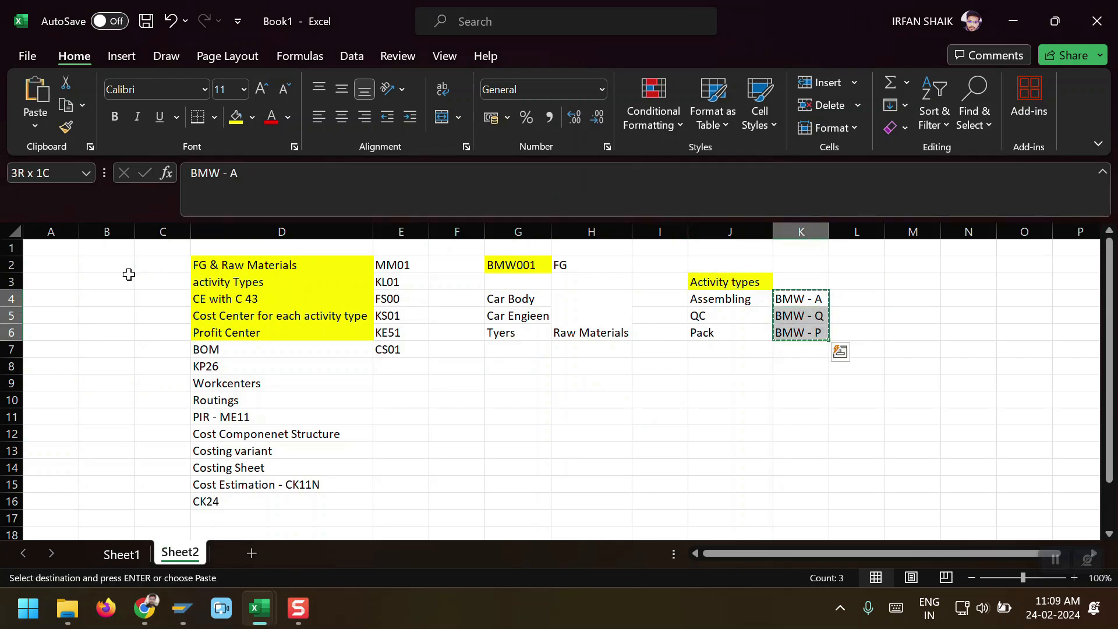
Step: Switch back to SAP and set the component of BOM item 0010 to BMW BODAY
key("alt+Tab")
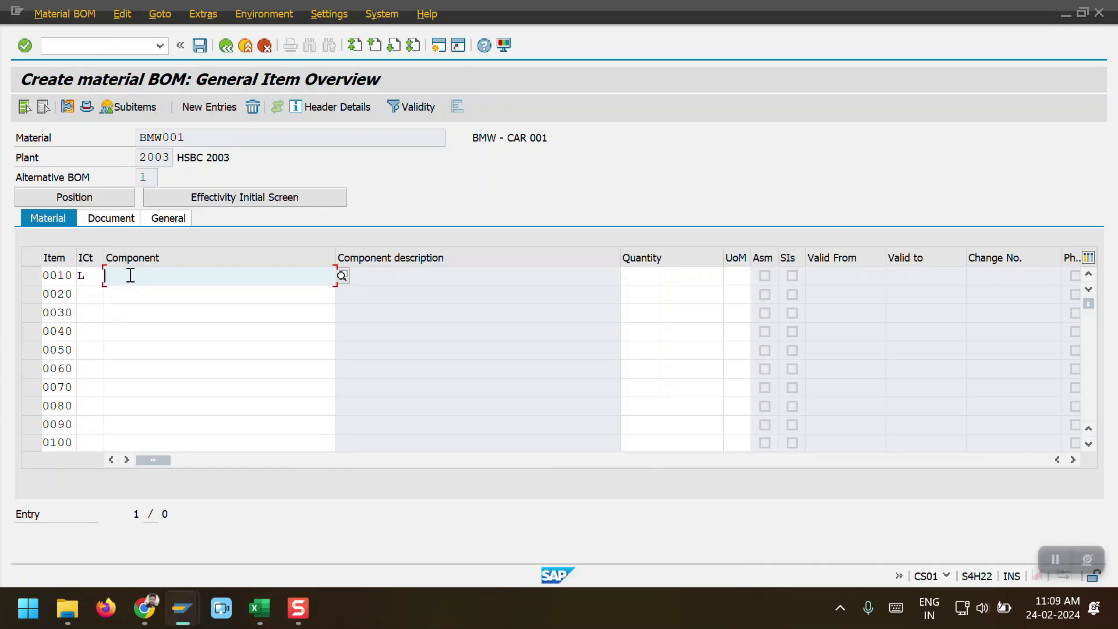
type("BMW A")
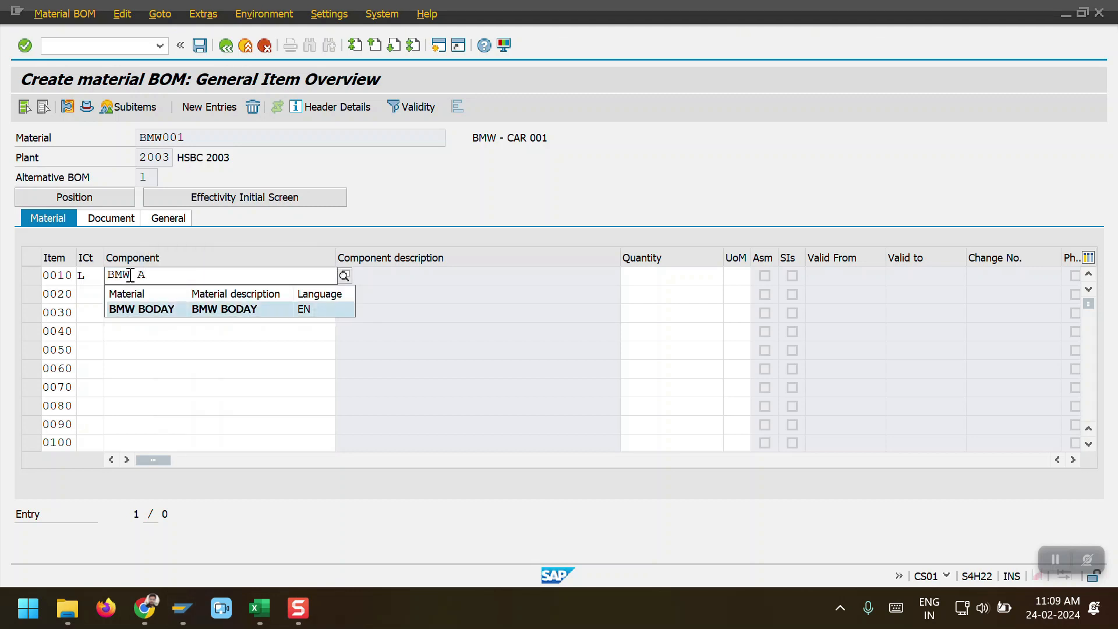
key("BackSpace")
key("BackSpace")
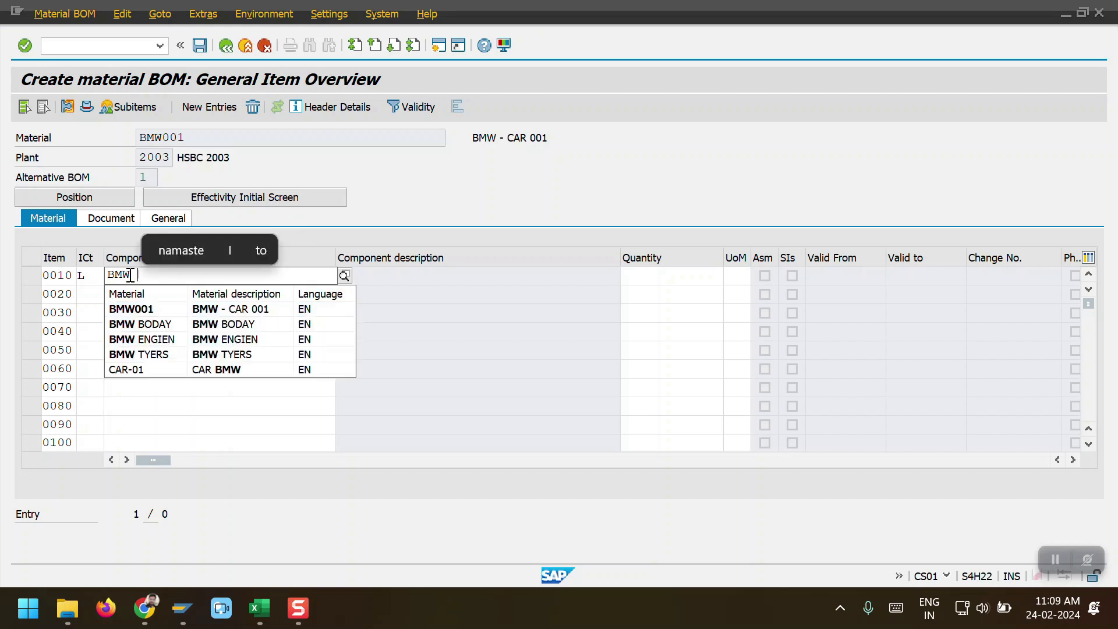
key("Down")
key("Down")
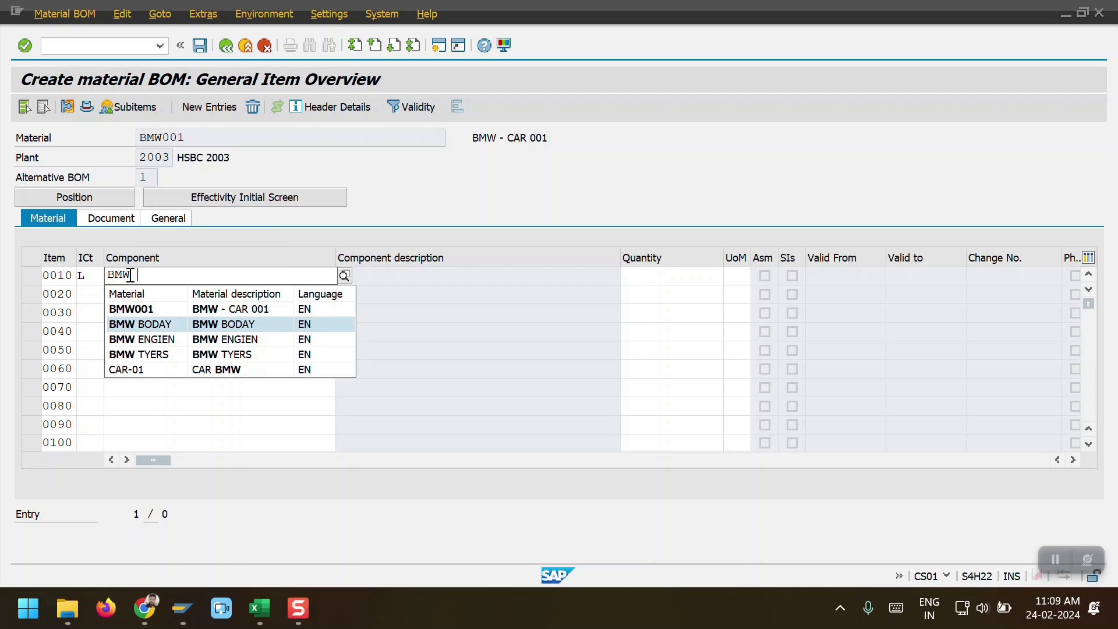
key("Return")
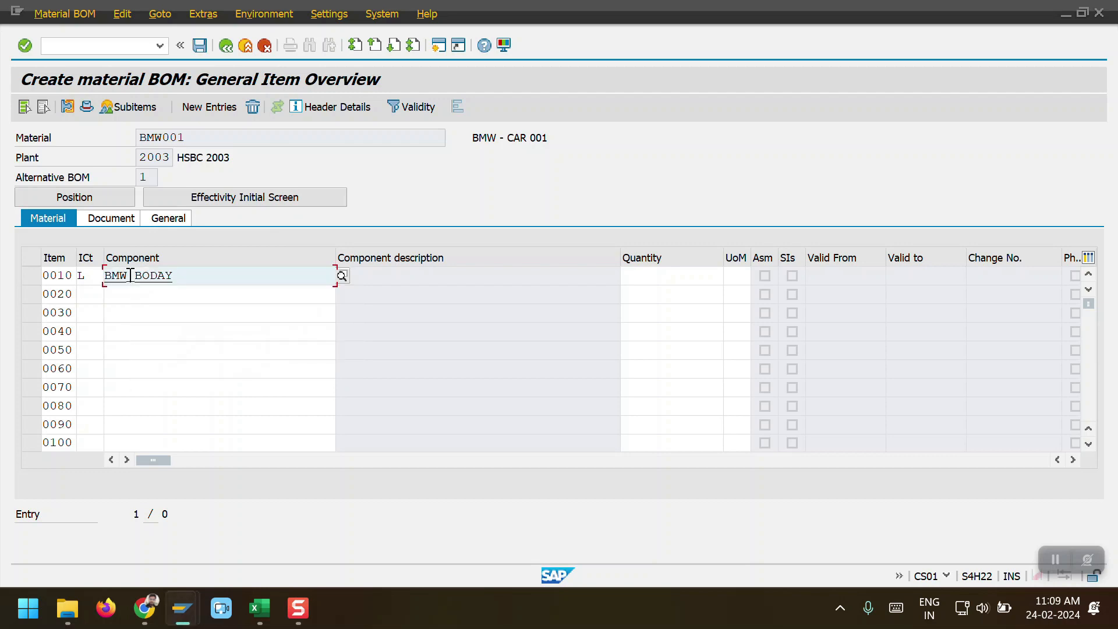
Step: Switch to Excel and examine the raw materials list in column G alongside the activity type codes in column K
key("alt+Tab")
key("Left")
key("Left")
key("Left")
key("Left")
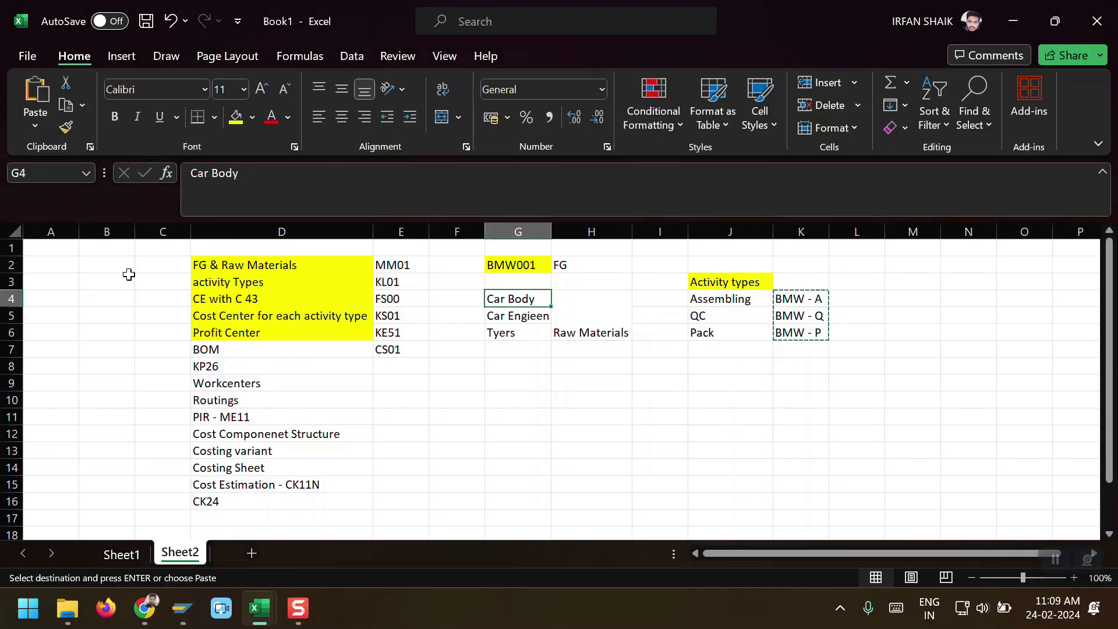
key("alt+Tab")
key("alt+Tab")
key("Right")
key("Right")
key("Right")
key("Right")
key("Left")
key("Left")
key("Left")
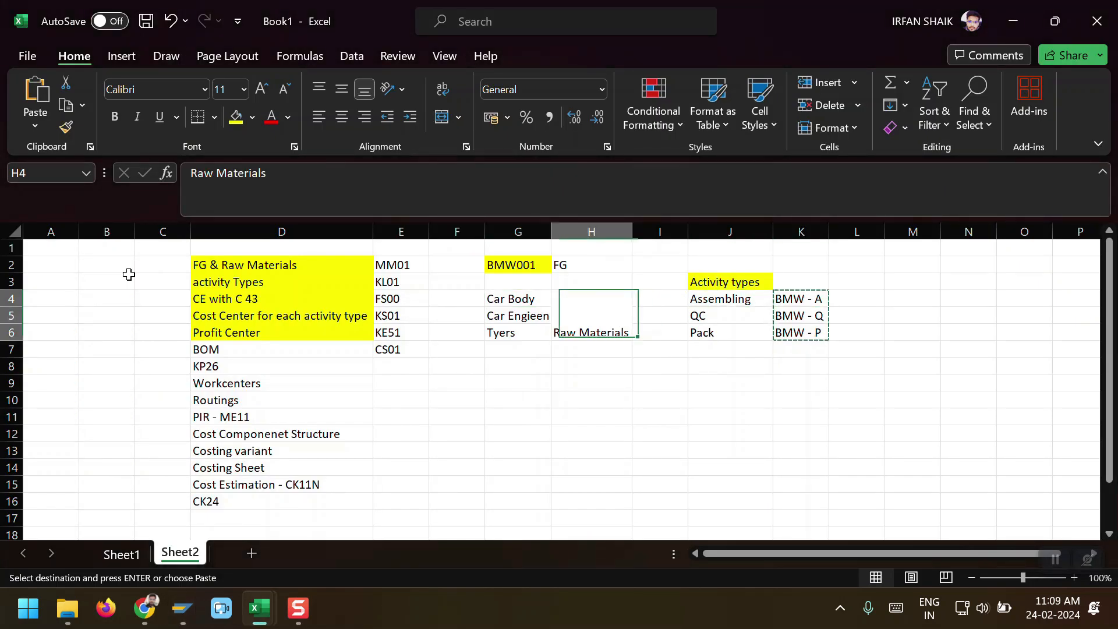
Step: Highlight the three raw material cells Car Body, Car Engieen and Tyers in yellow
key("Left")
key("shift+Down")
key("shift+Down")
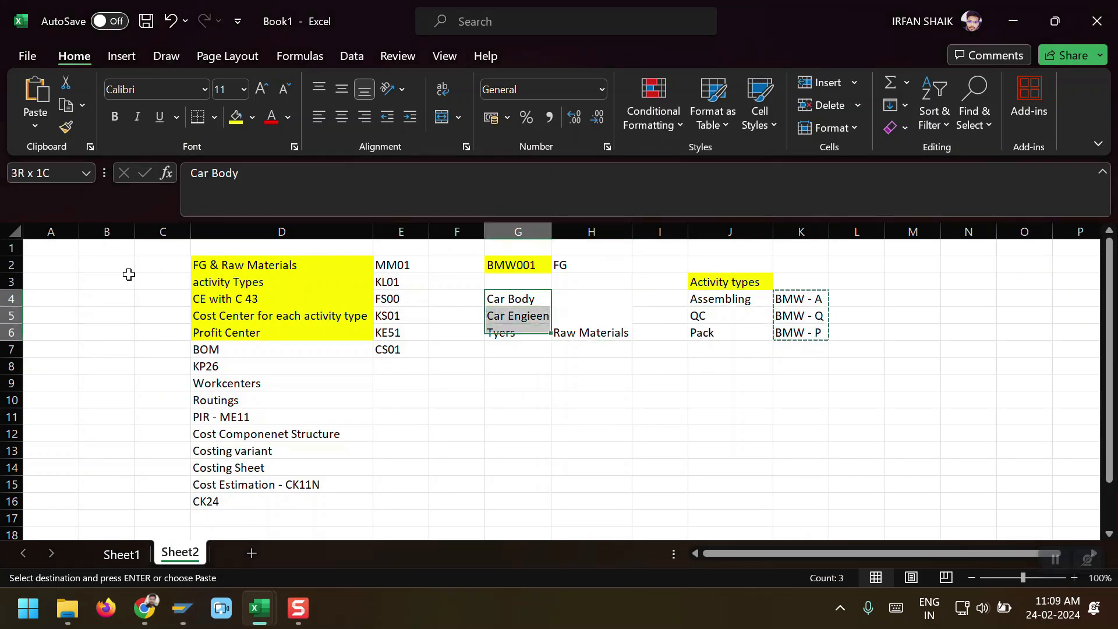
left_click(231, 124)
Step: Switch to SAP and enter BMW ENGIEN as the component of BOM item 0020
key("alt+Tab")
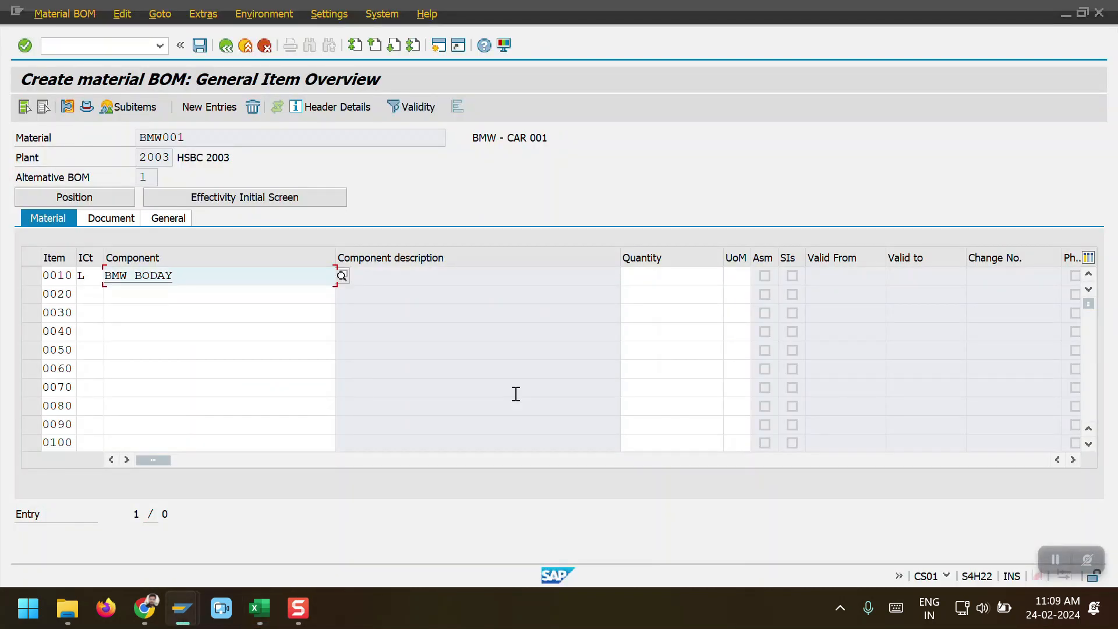
key("Down")
type("BAMW")
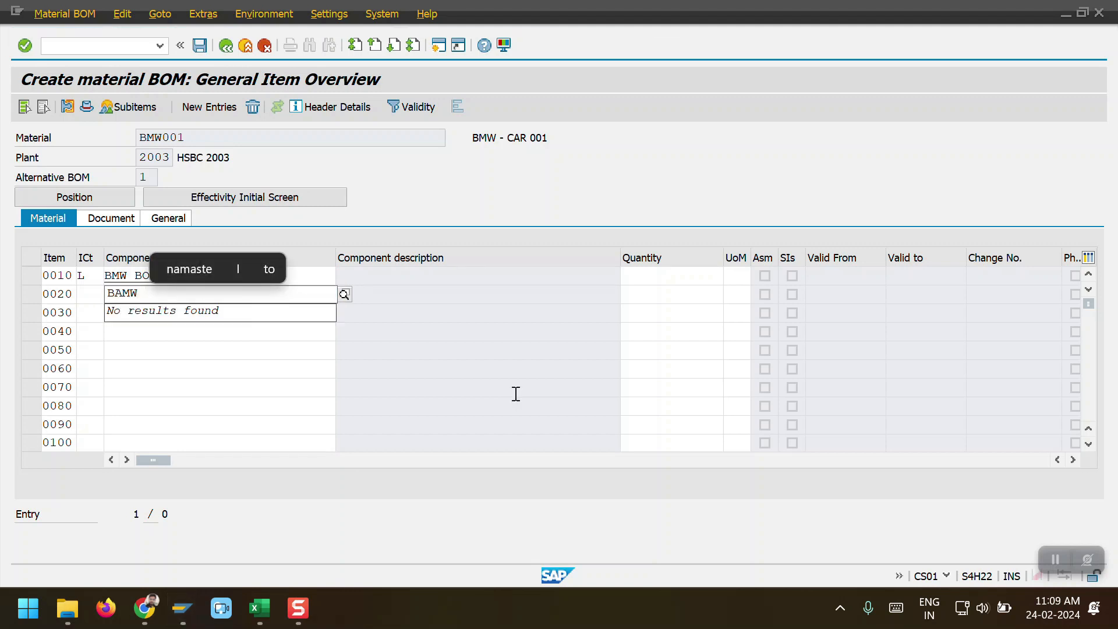
key("BackSpace")
key("BackSpace")
key("BackSpace")
key("BackSpace")
type("M")
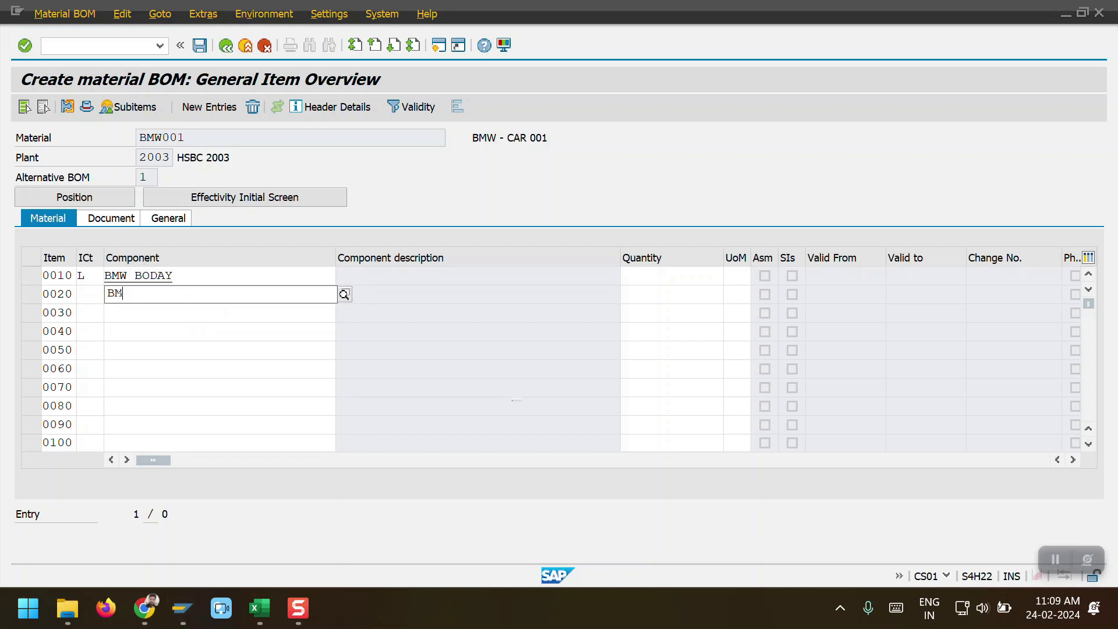
type("W")
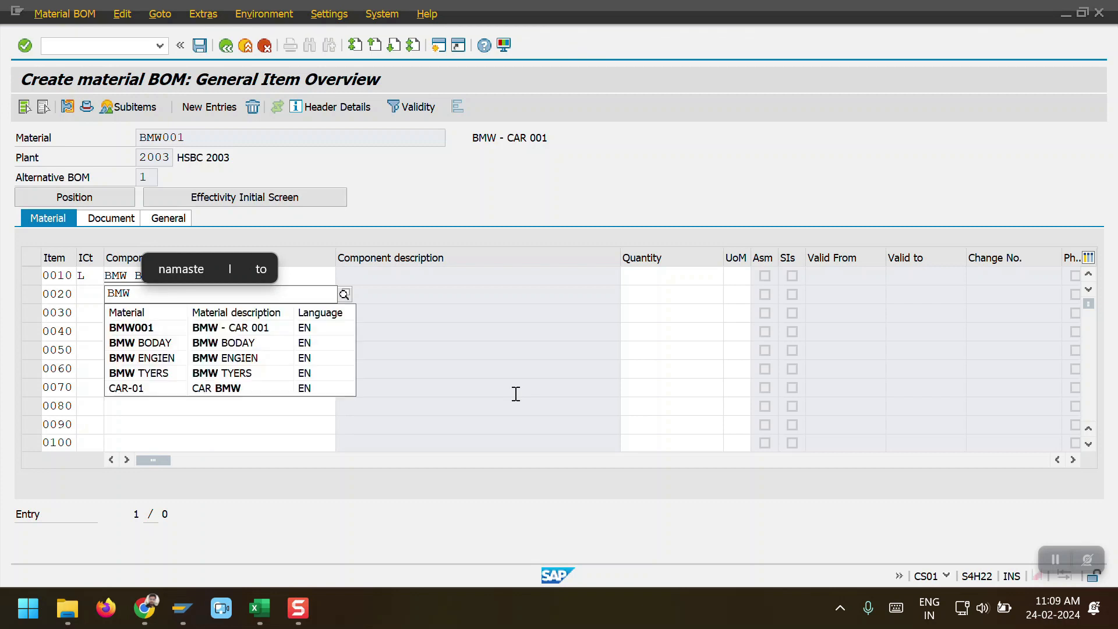
key("Down")
key("Down")
key("Down")
key("Return")
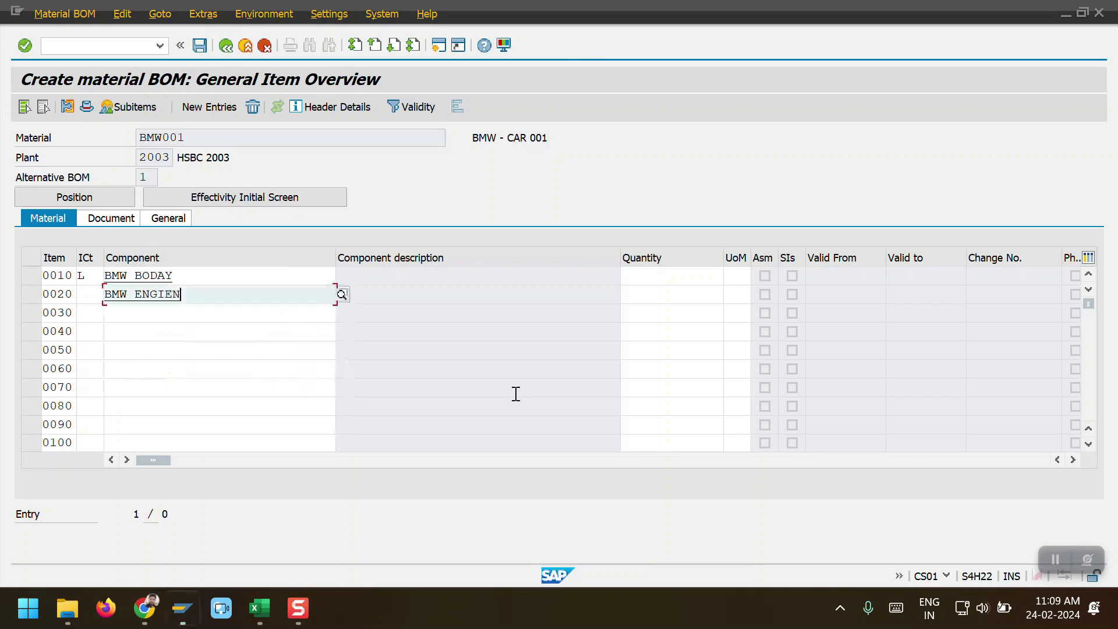
Step: Enter BMW TYERS as the component of BOM item 0030
key("Return")
type("BMW ")
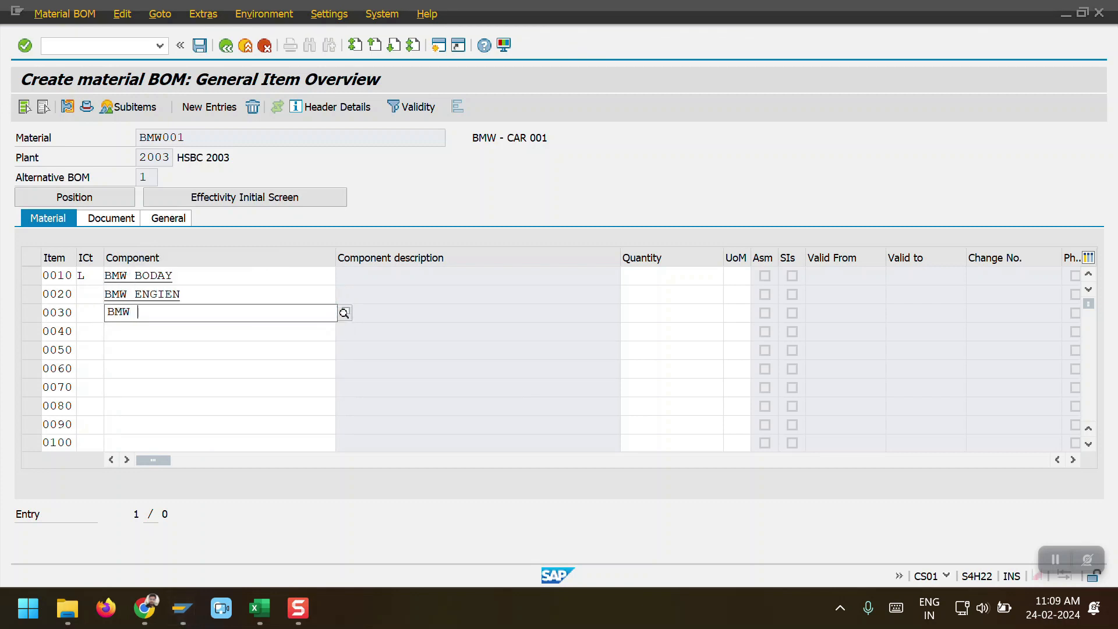
type("TYERS")
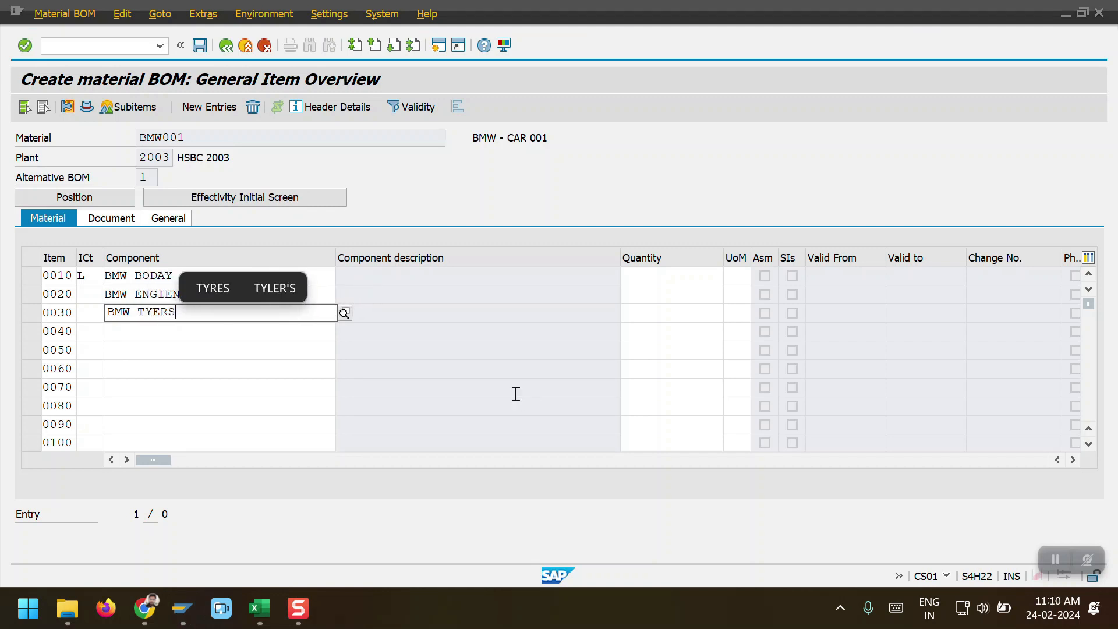
key("Down")
key("Return")
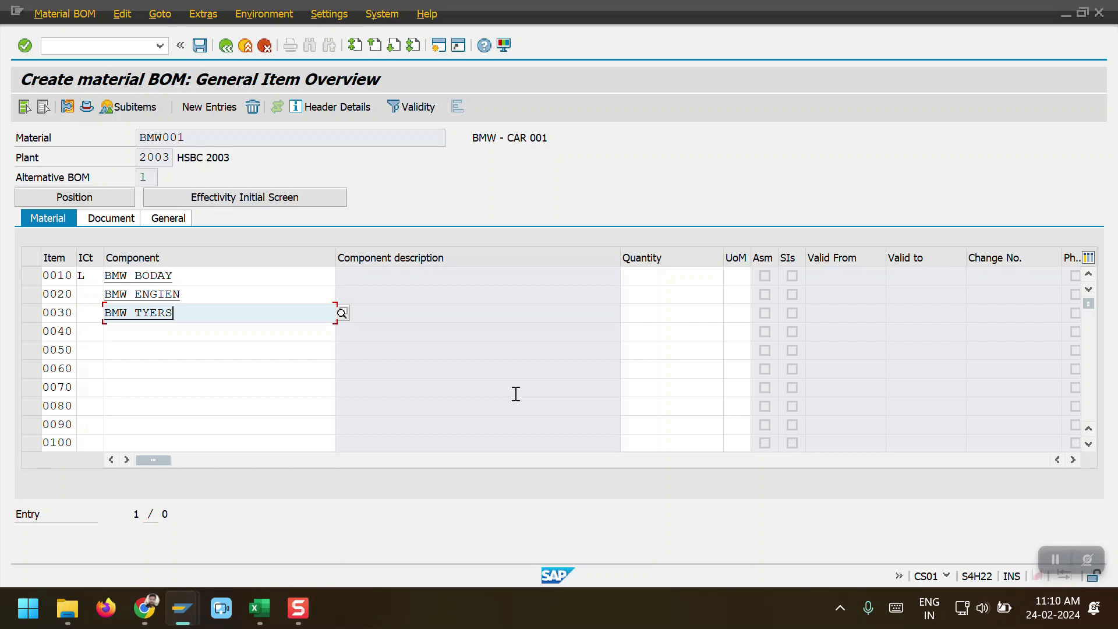
Step: Set the quantity to 1 for each of the three BOM components
left_click(674, 278)
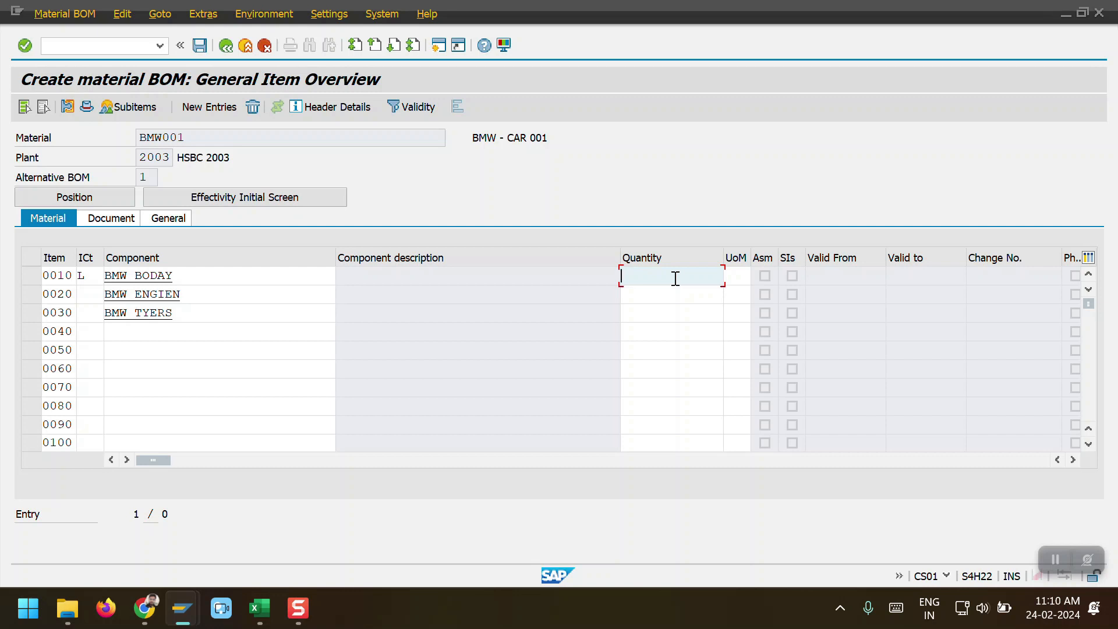
type("1")
left_click(666, 296)
type("1")
left_click(666, 315)
type("1")
Step: Set the unit of measure to EA for all three BOM components
left_click(736, 278)
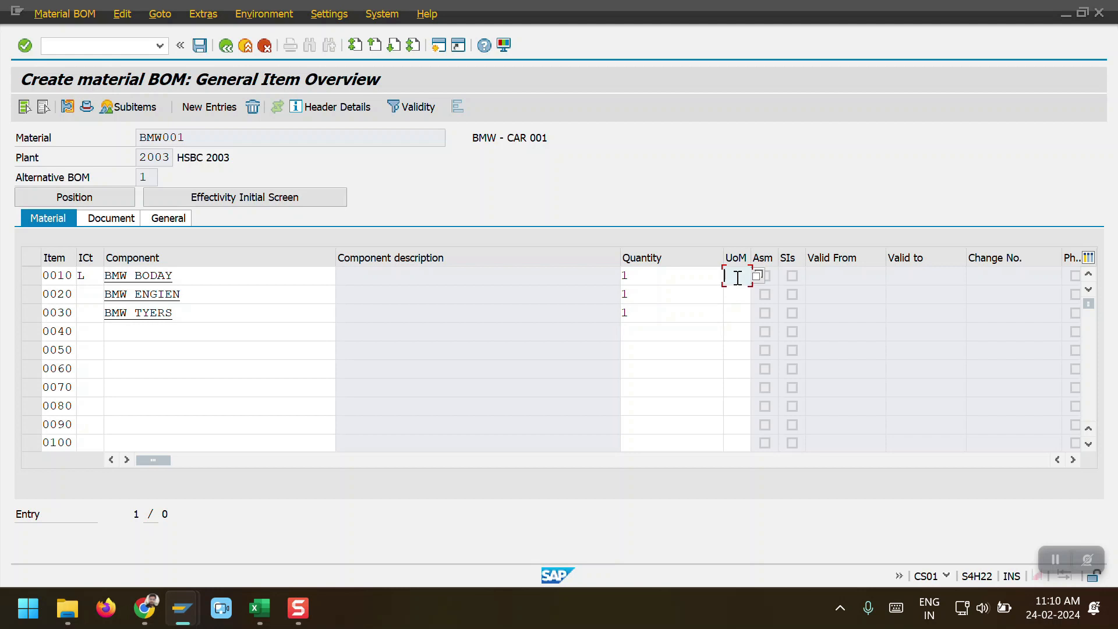
type("EA")
key("Down")
key("Return")
key("Down")
key("Down")
key("Return")
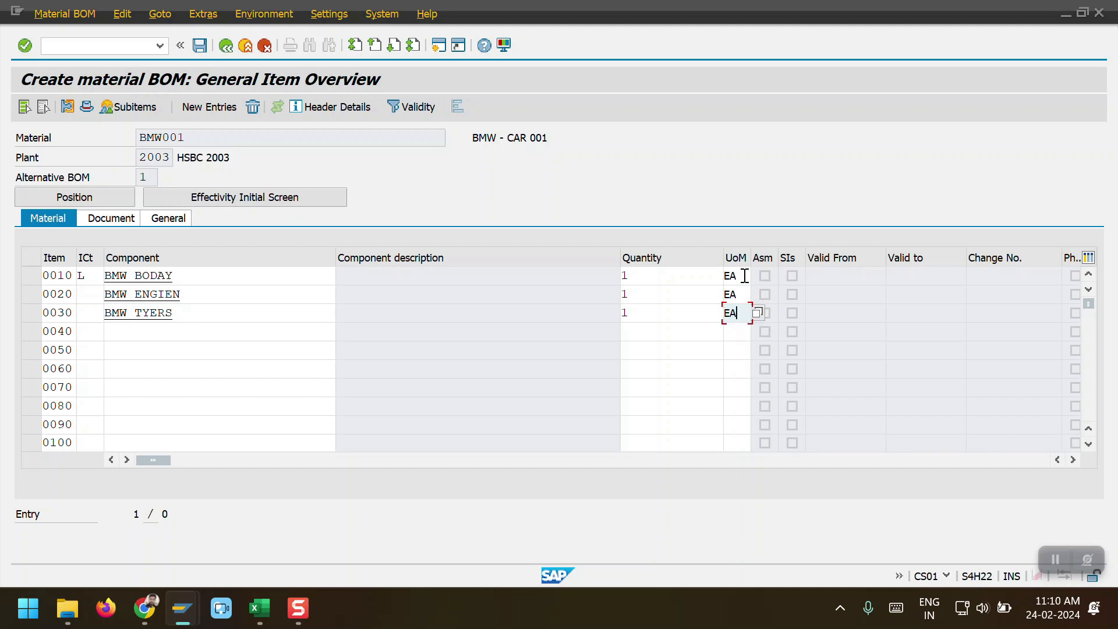
Step: Assign item category L to items 0020 and 0030, and save the material BOM
key("Return")
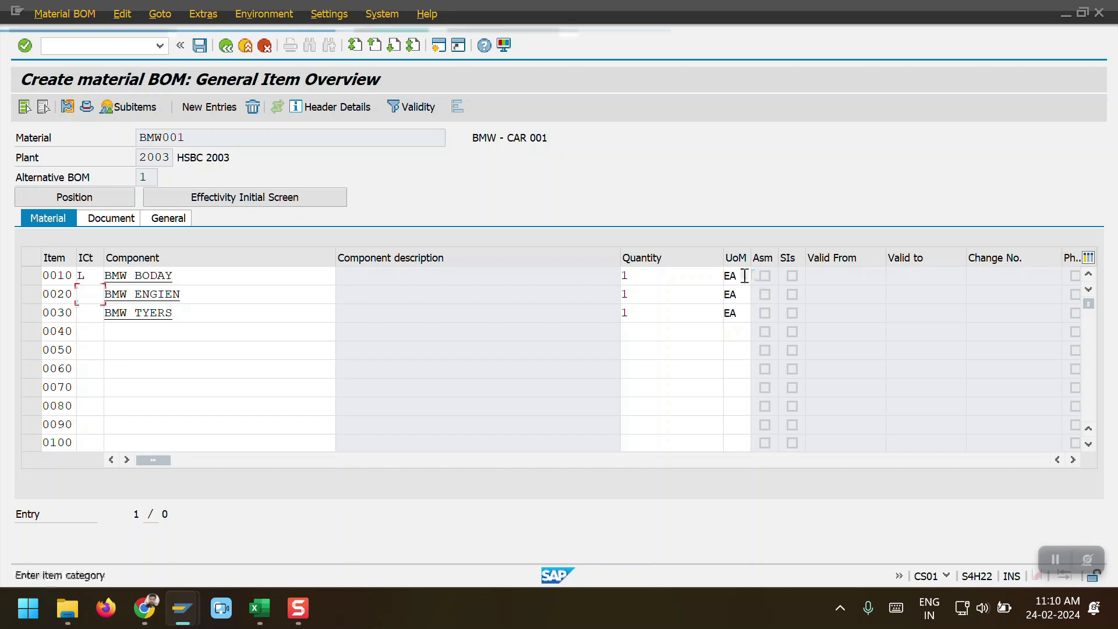
type("L")
key("Return")
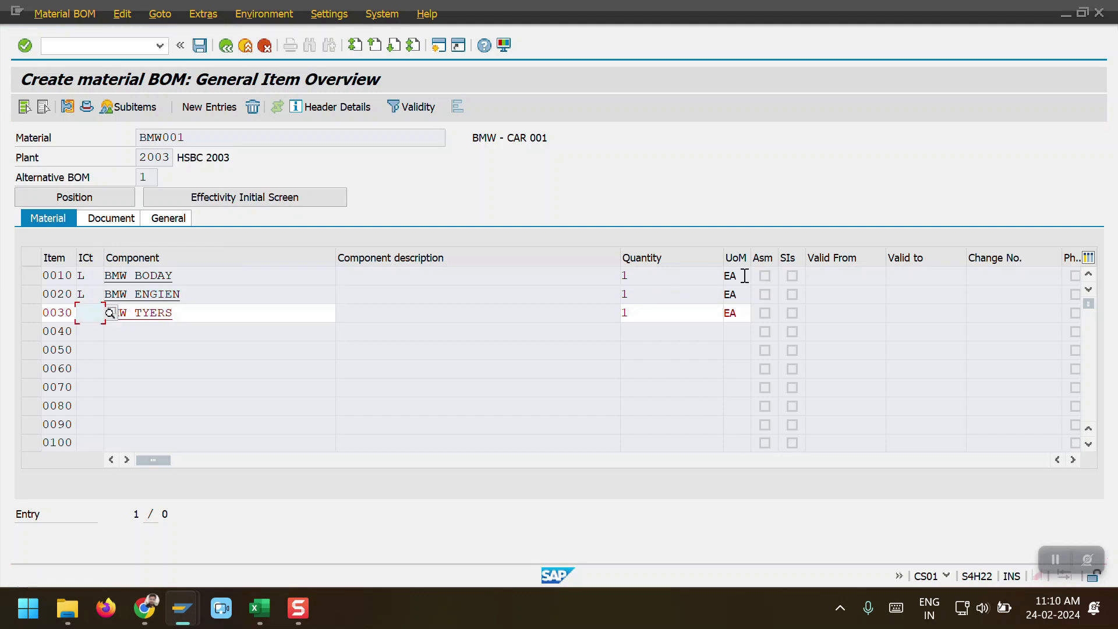
type("L")
key("Return")
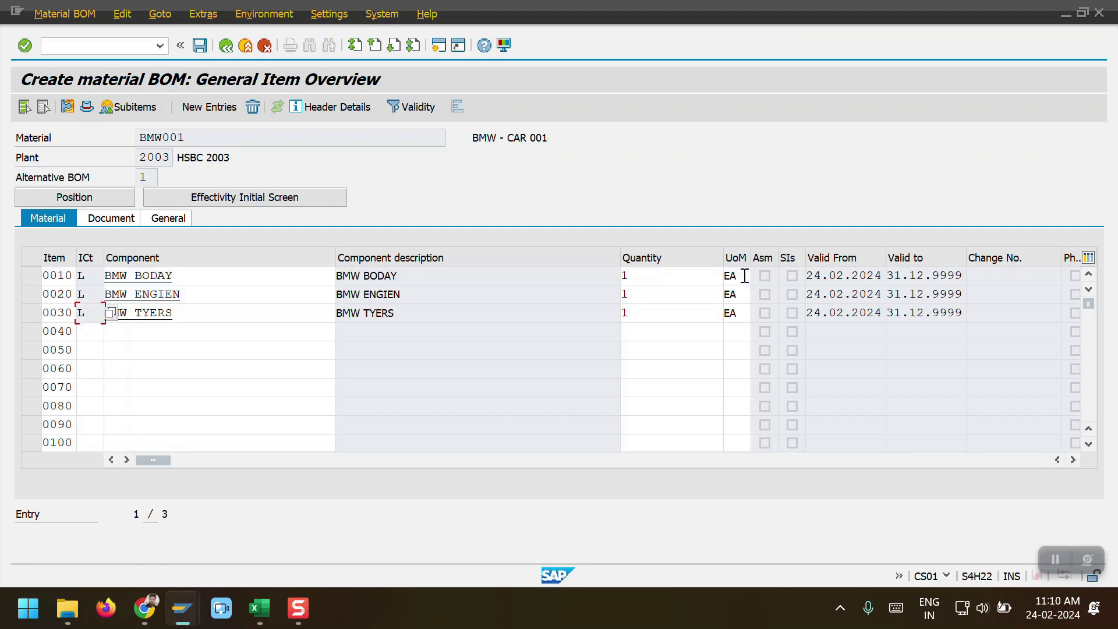
left_click(200, 46)
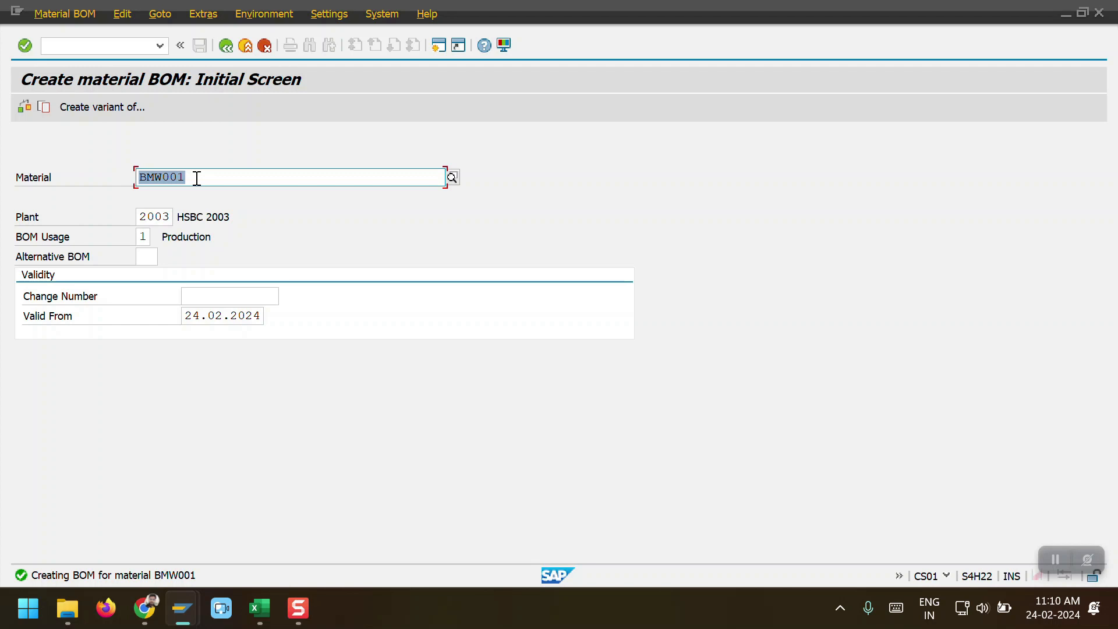
Step: Switch to the Excel checklist and highlight the BOM entry in yellow
mouse_move(259, 607)
left_click(284, 509)
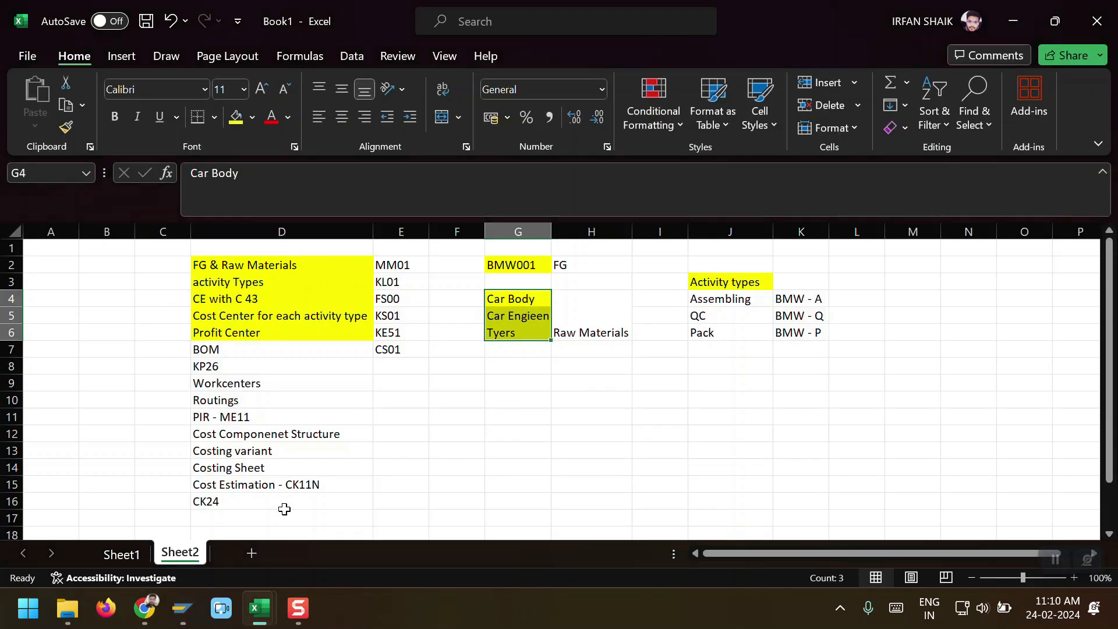
left_click(241, 352)
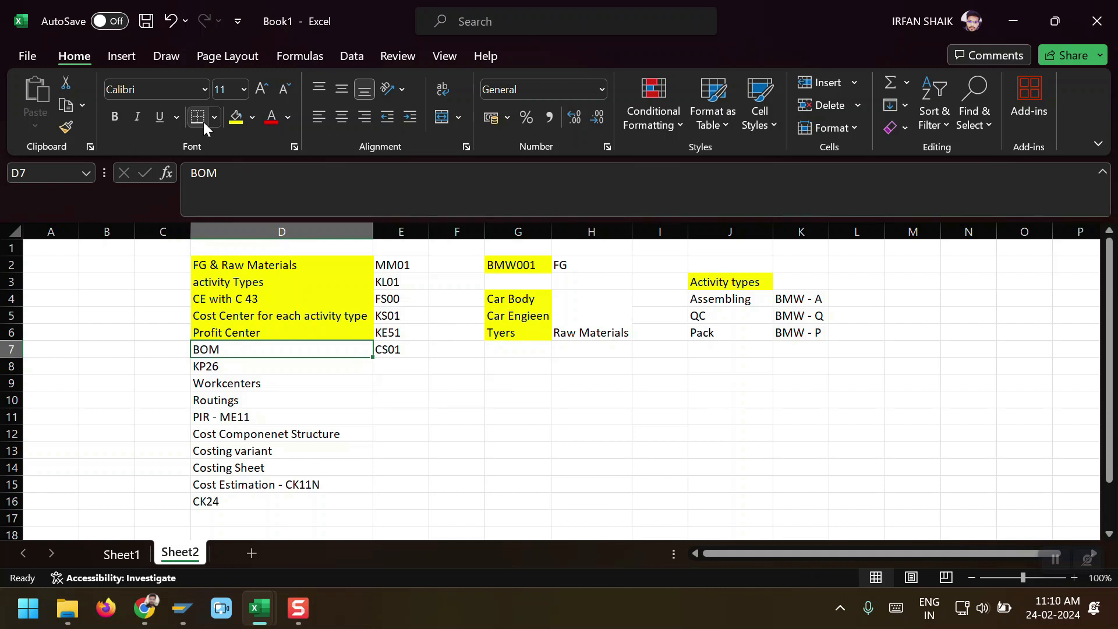
left_click(229, 121)
Step: Copy the KP26 entry from D8 into the transaction code column at E8
left_click(271, 370)
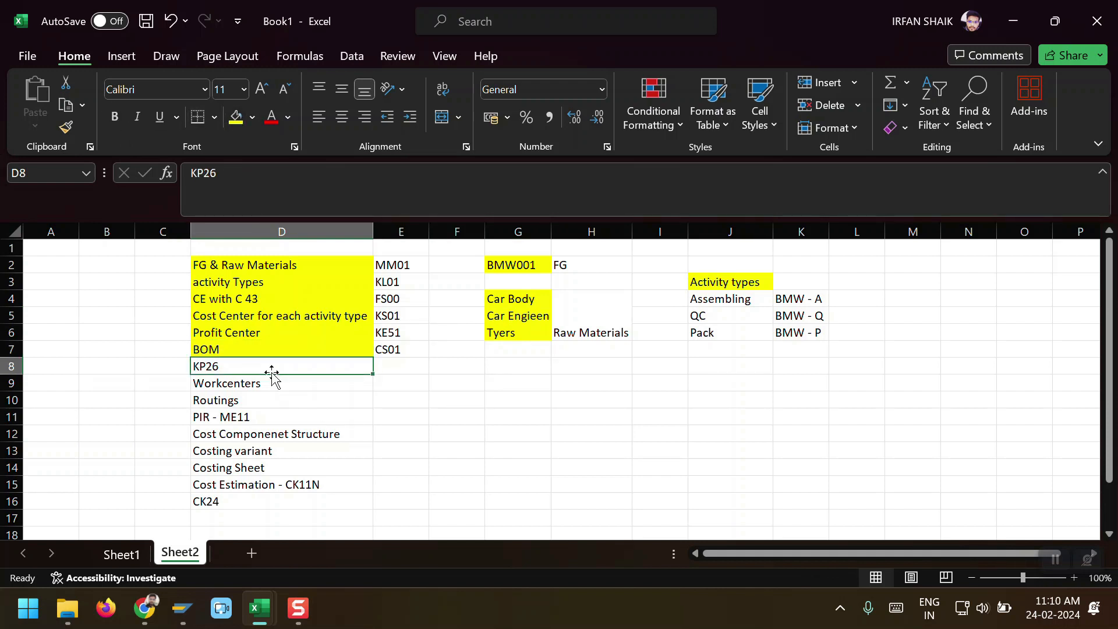
left_click(388, 373)
key("Left")
key("ctrl+c")
key("ctrl+Right")
key("ctrl+Left")
key("Right")
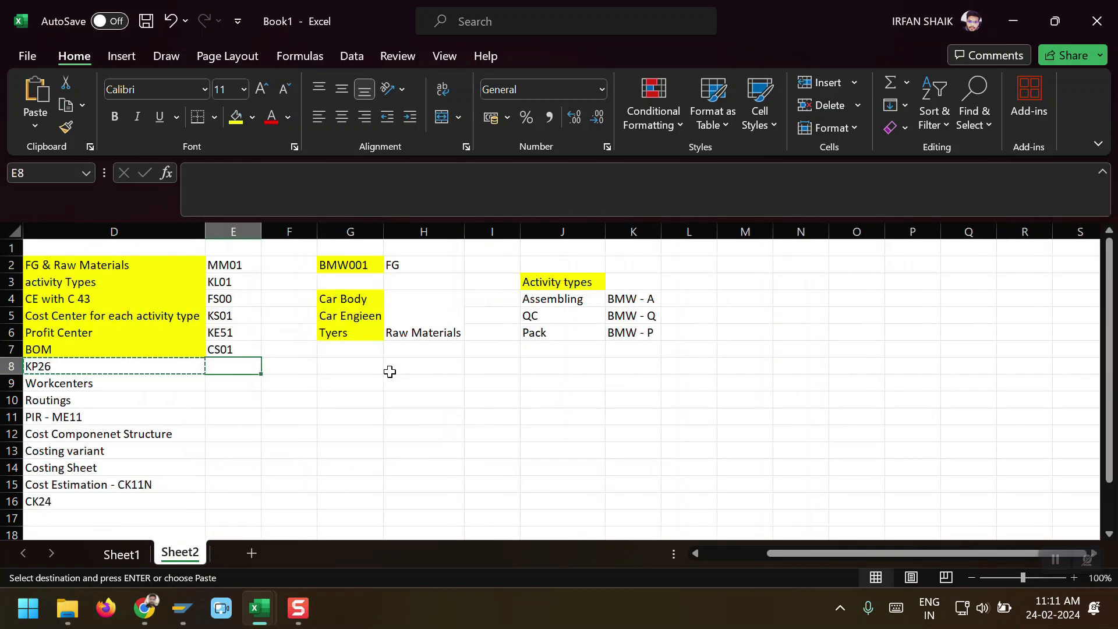
key("ctrl+v")
Step: Replace the text in cell D8 with Activity Rates
key("Left")
type("Activi")
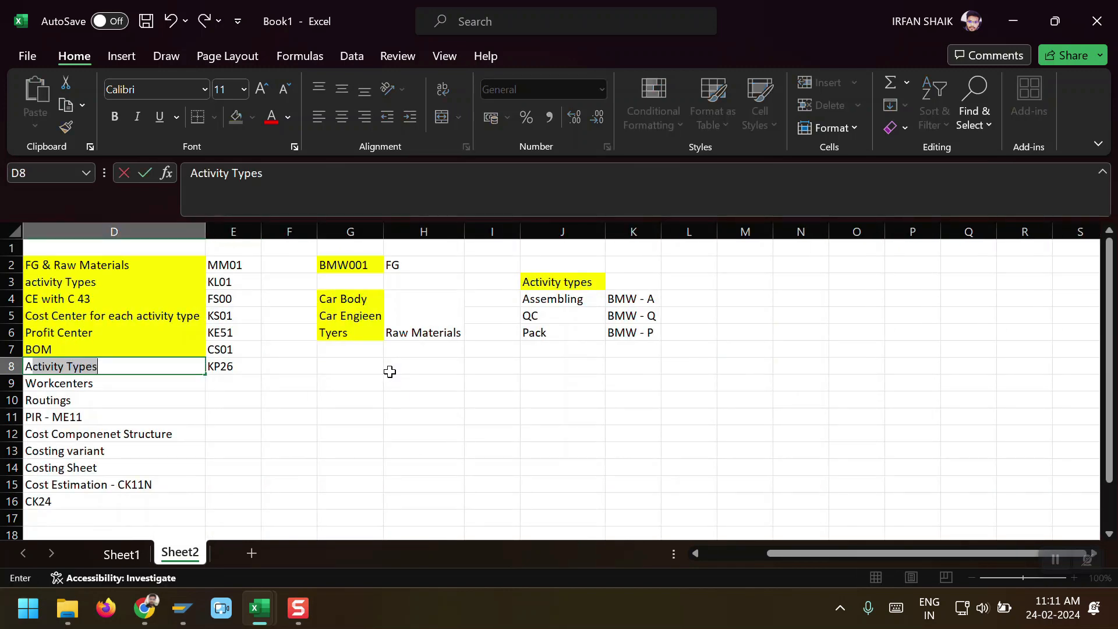
type("ty Rates")
key("Return")
key("Up")
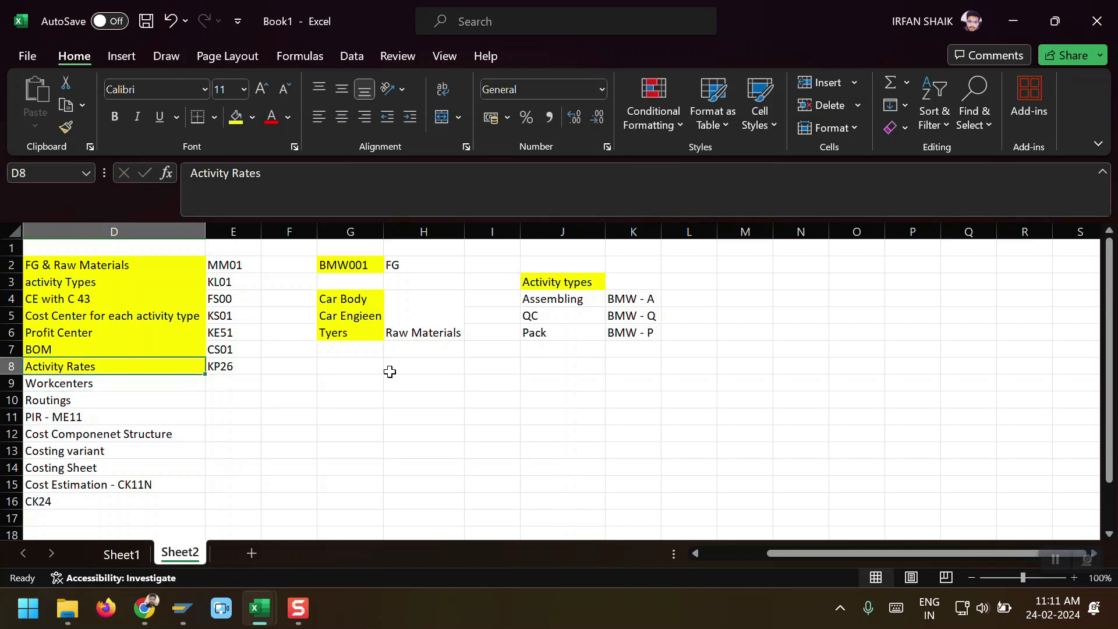
Step: Switch to SAP, leave the BOM transaction and open transaction KP26
scroll(389, 372, "left", 2)
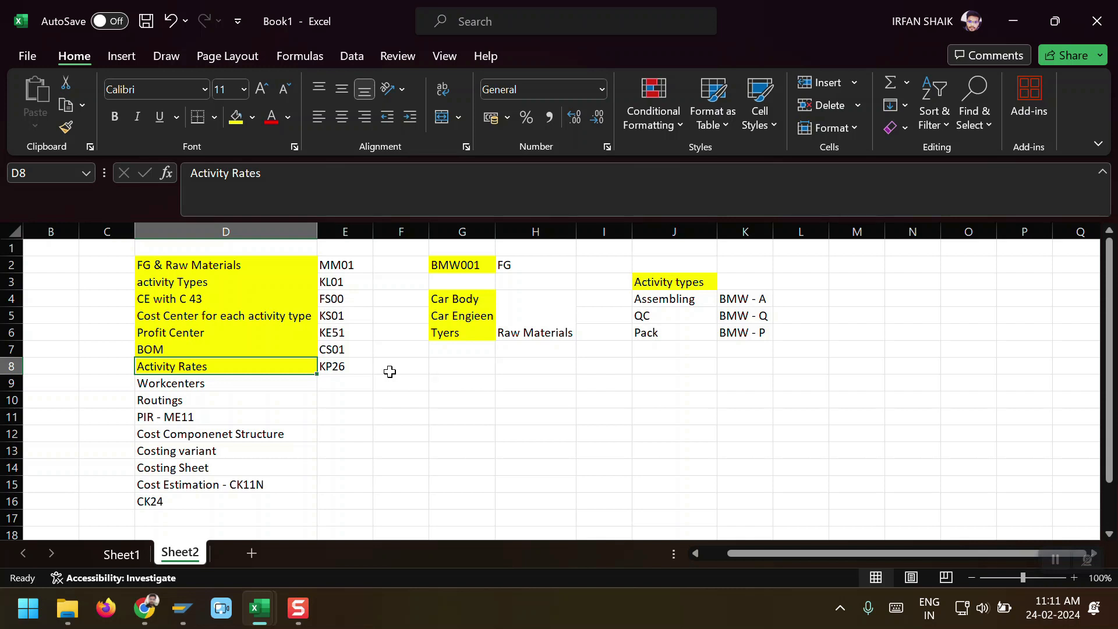
mouse_move(182, 607)
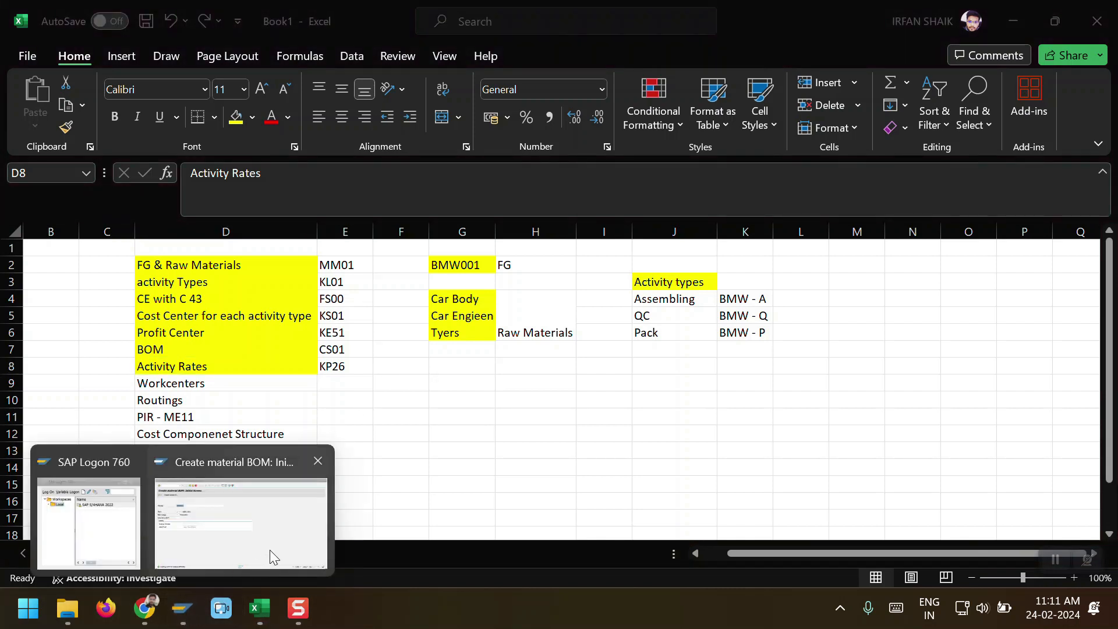
left_click(270, 549)
left_click(114, 51)
type("/n")
key("Return")
type("kp26")
key("Return")
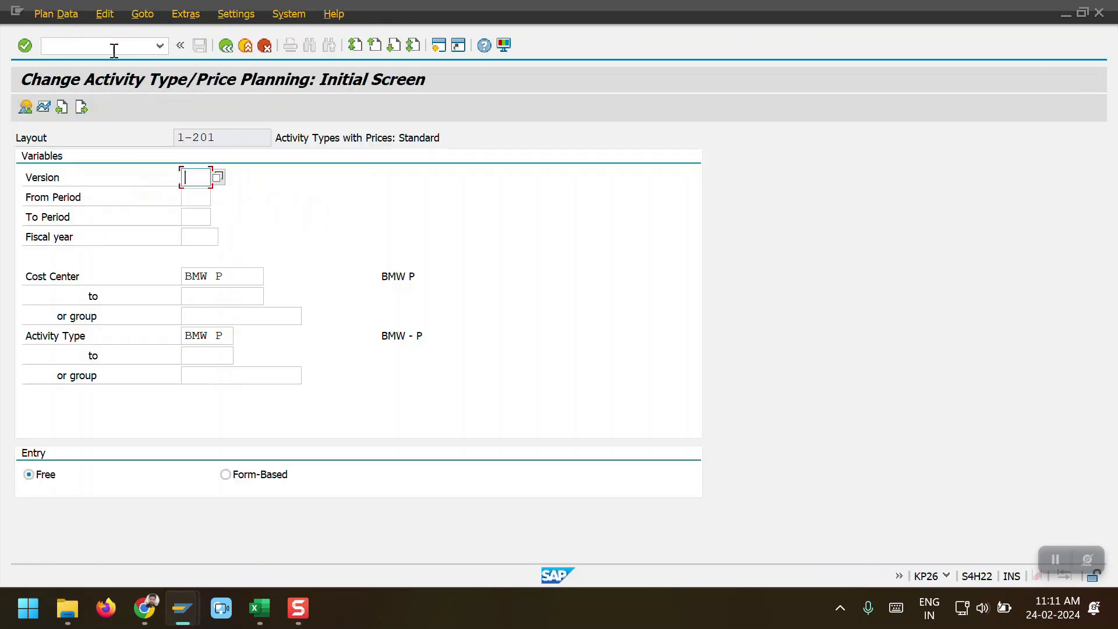
Step: Set the planning version to 0, the period range from 2 to 2, and the fiscal year to 2024
type("0")
key("Tab")
type("2")
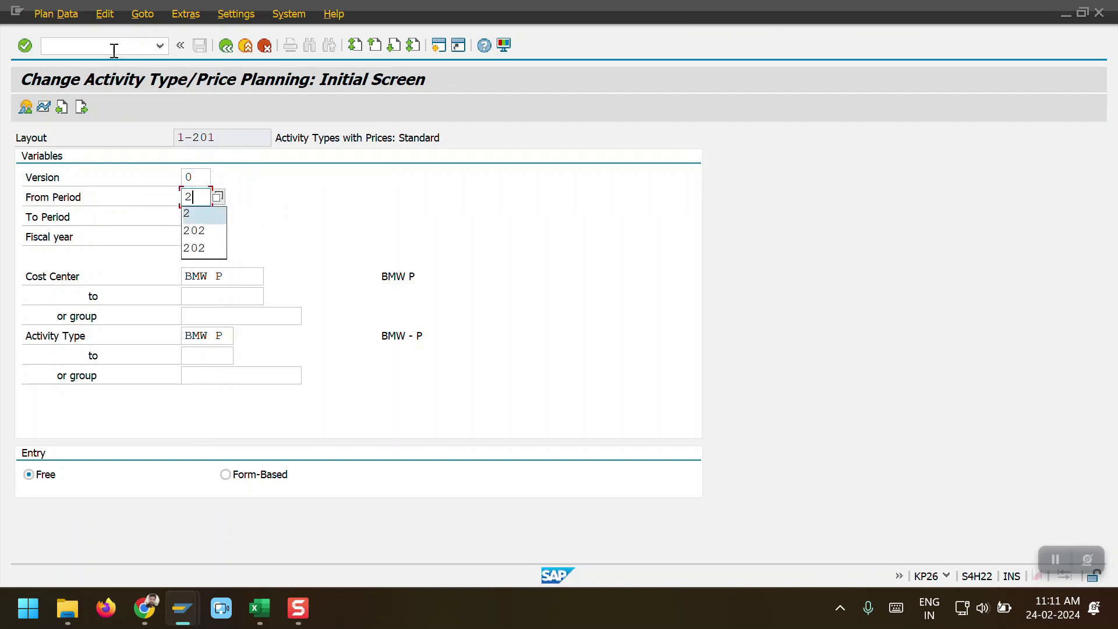
key("Tab")
type("2")
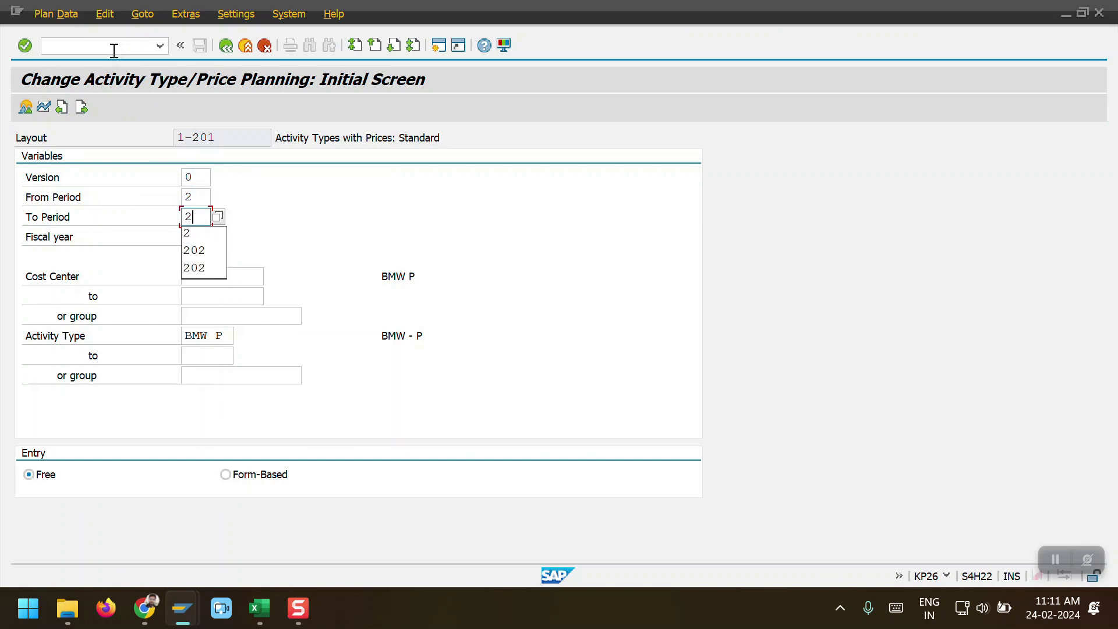
key("Tab")
type("2024")
key("Tab")
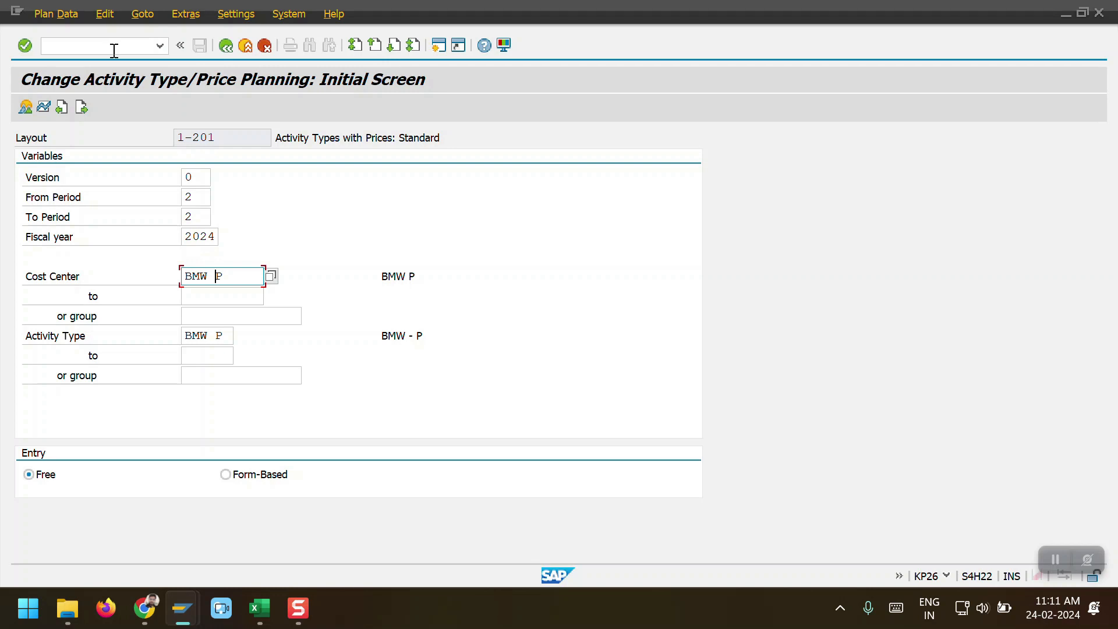
Step: Switch to the Excel sheet and examine the codes listed for the Assembling, QC and Pack activity types
key("alt+Tab")
key("Right")
key("Right")
key("Right")
key("Right")
key("Right")
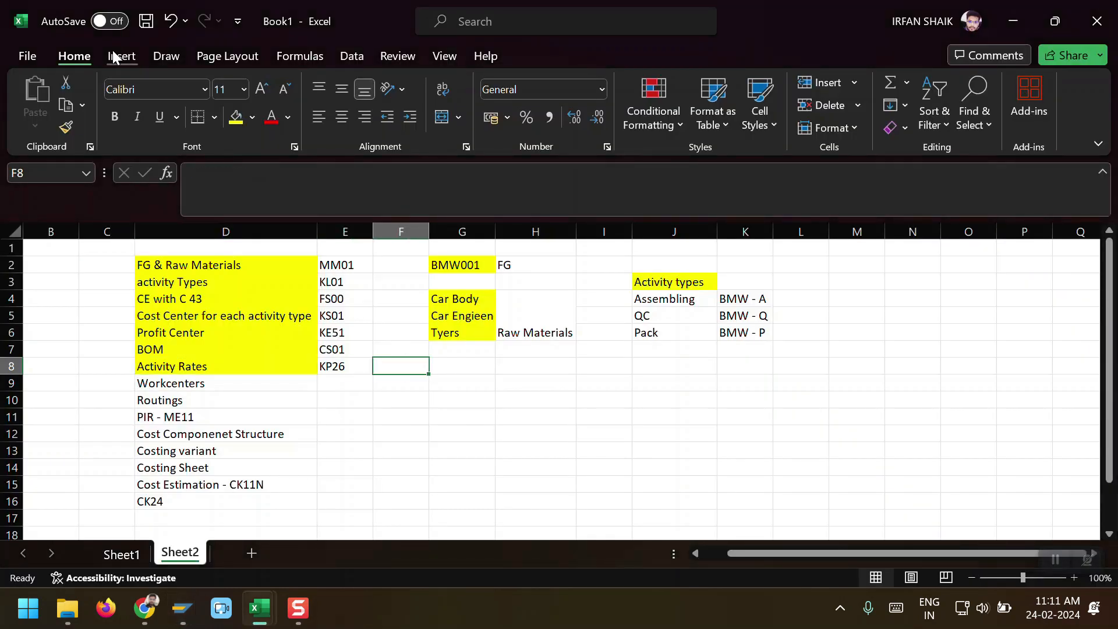
key("Right")
key("Right")
key("Up")
key("Up")
key("Up")
key("Up")
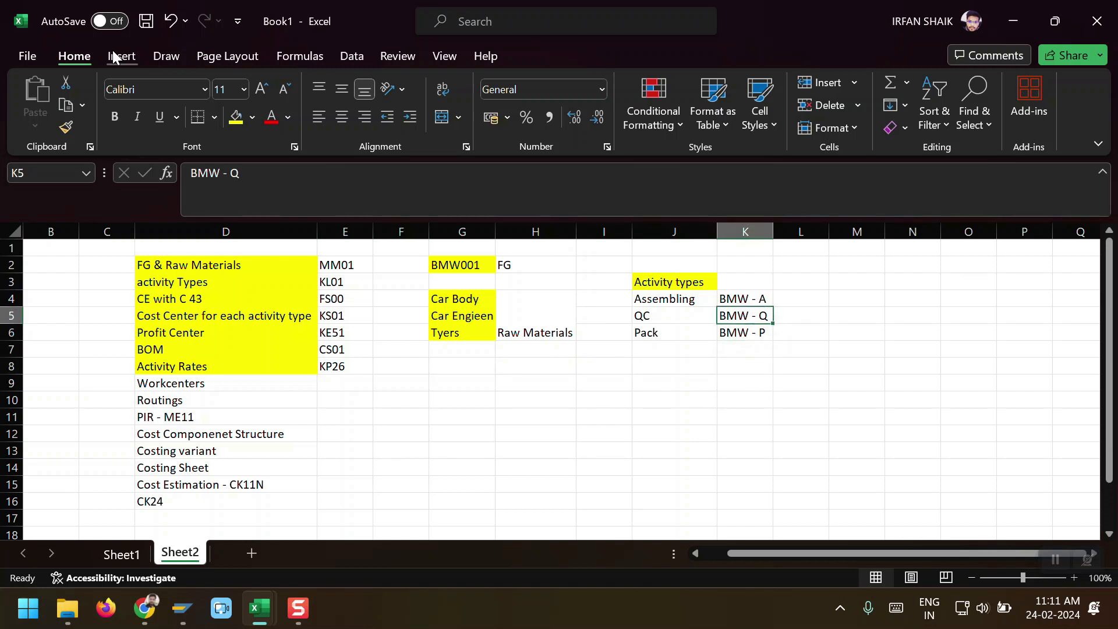
key("Down")
key("Down")
key("Up")
key("Up")
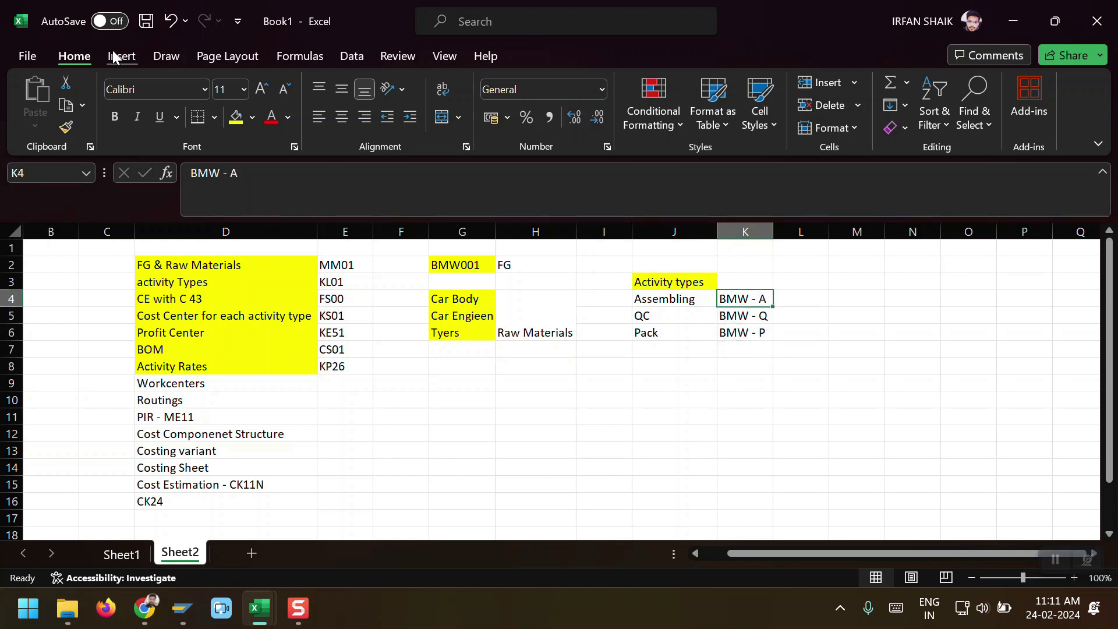
Step: Return to SAP and open the price planning overview for cost center BMW P and activity type BMW P
key("alt+Tab")
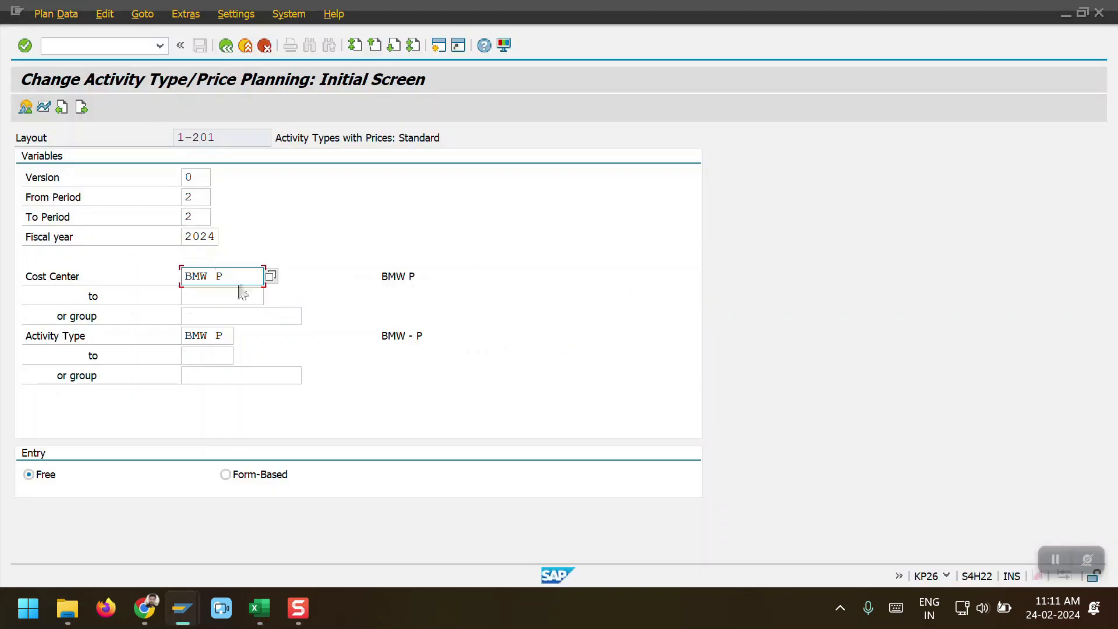
left_click_drag(224, 277, 183, 279)
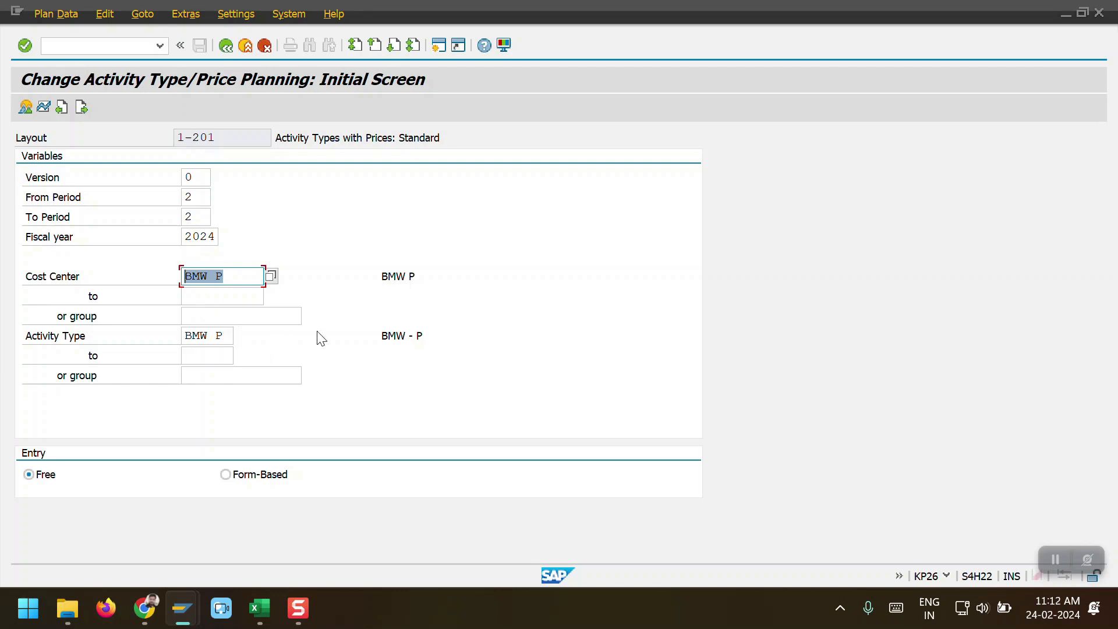
key("Return")
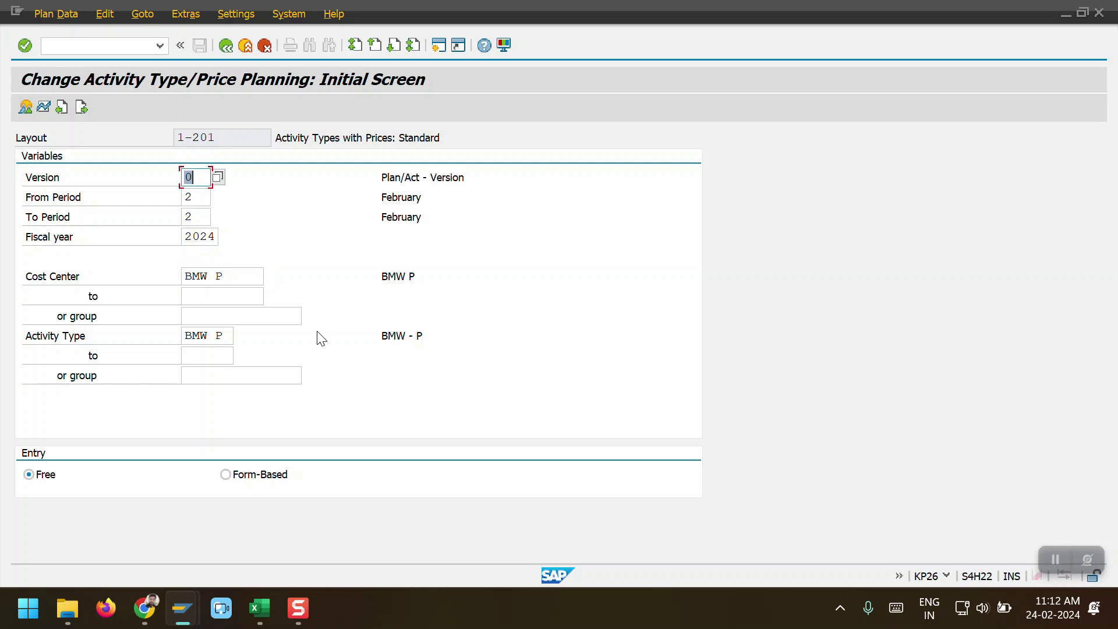
left_click(24, 108)
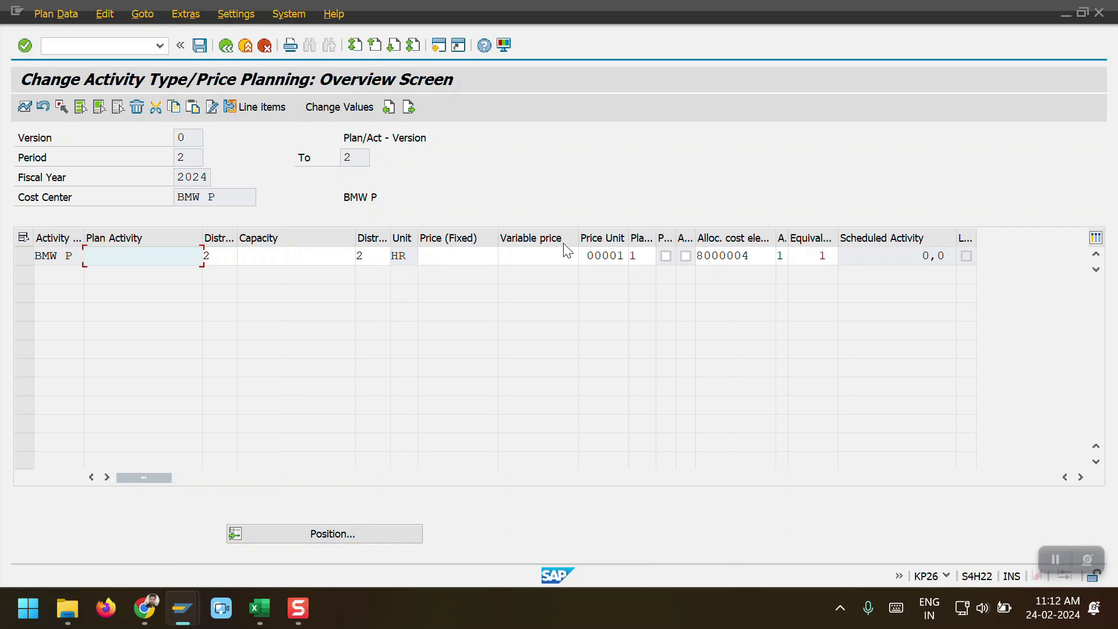
Step: Switch to the Excel sheet and add the heading HR in cell L3, beside the activity type codes
double_click(407, 255)
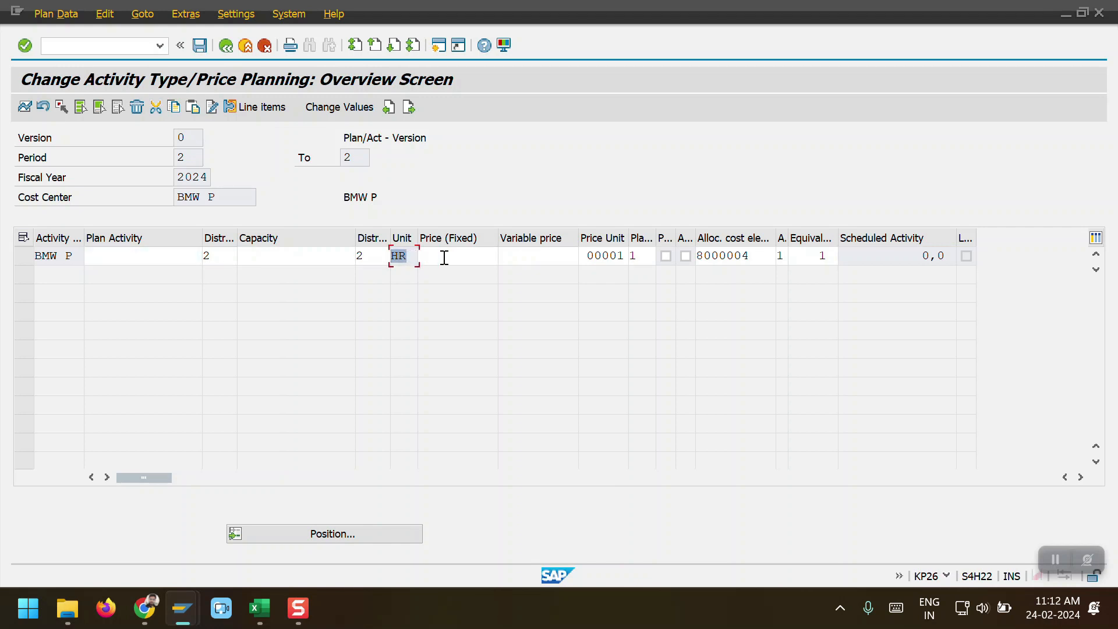
key("alt+Tab")
key("Right")
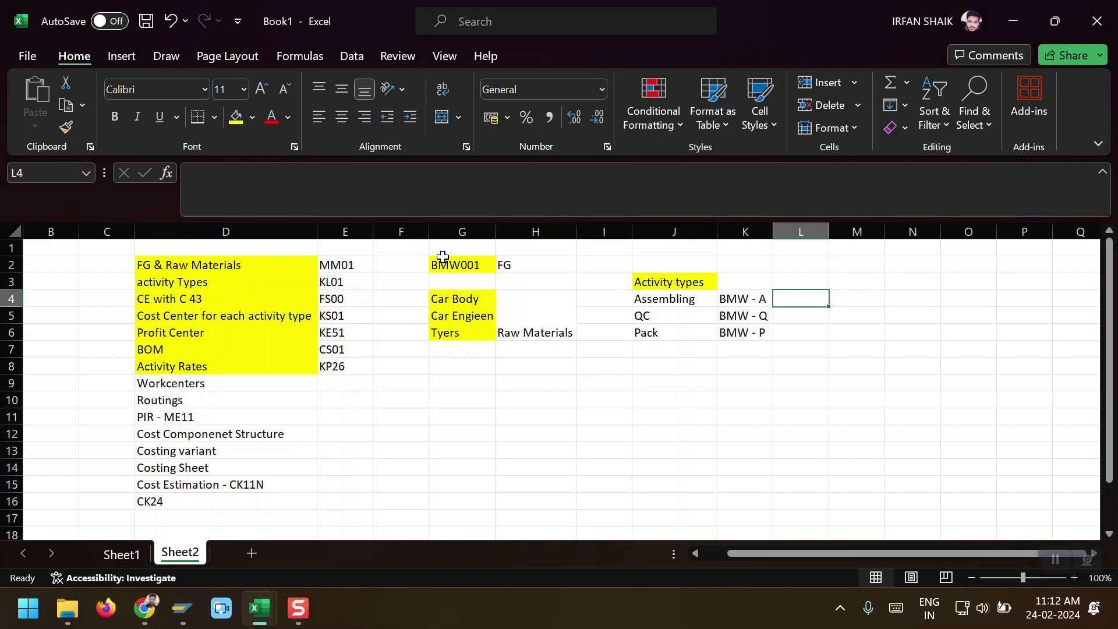
key("Up")
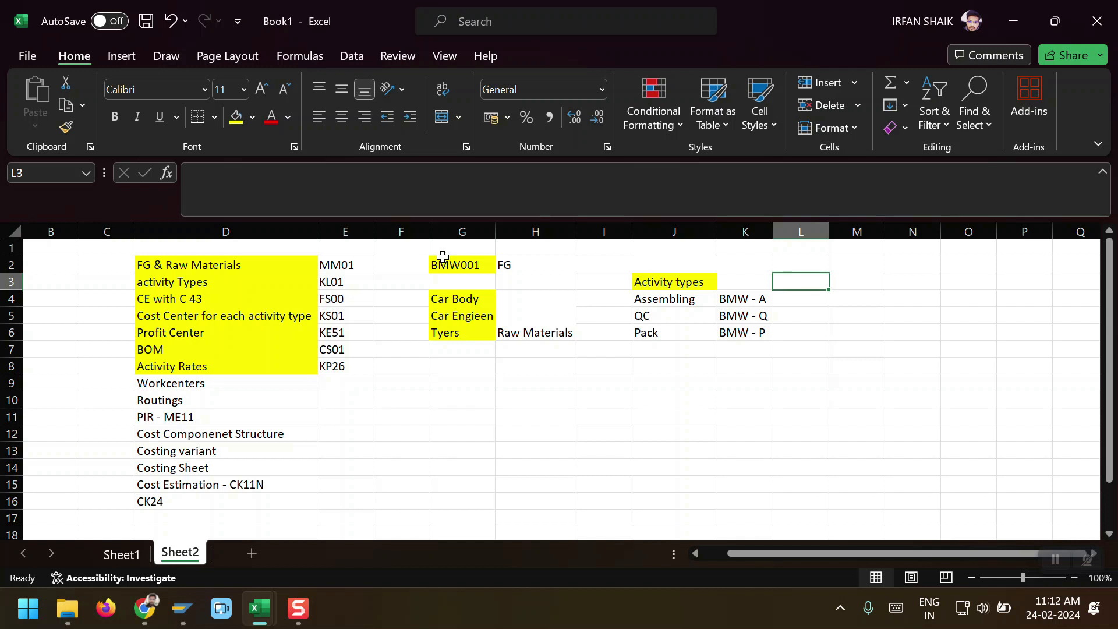
type("HR")
key("Return")
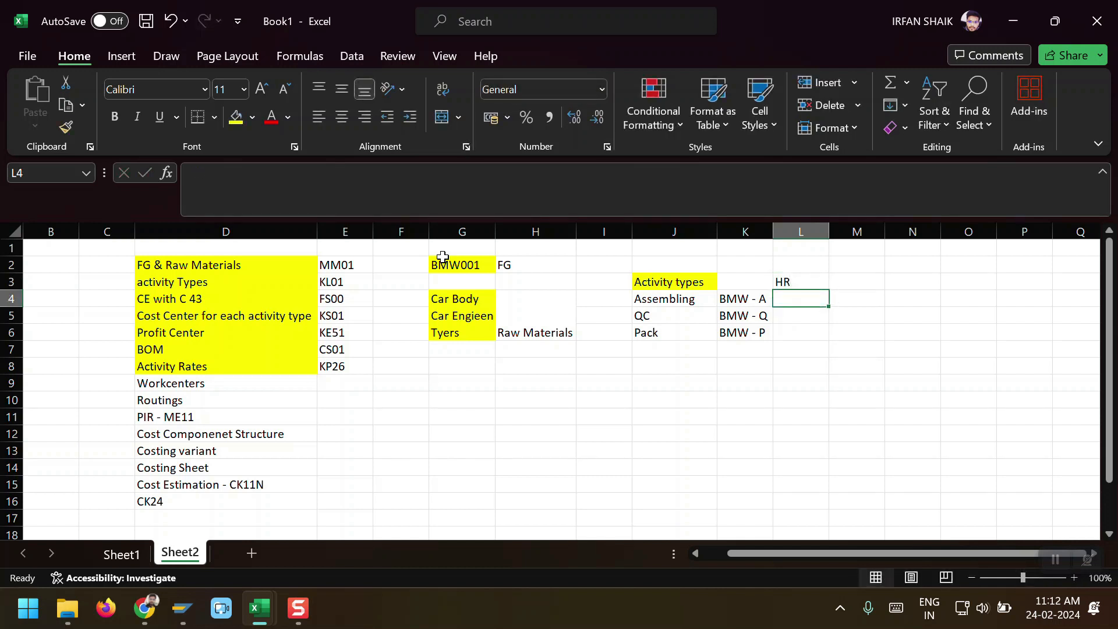
Step: Enter hours of 150 for Assembling, 50 for QC and 30 for Pack in the HR column
type("150")
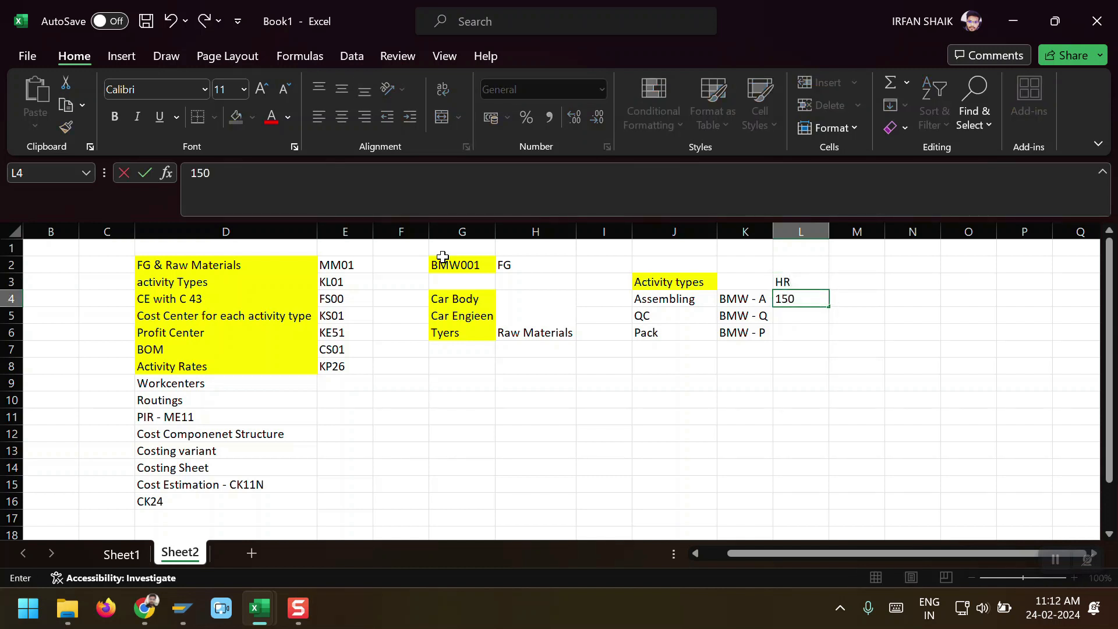
key("Return")
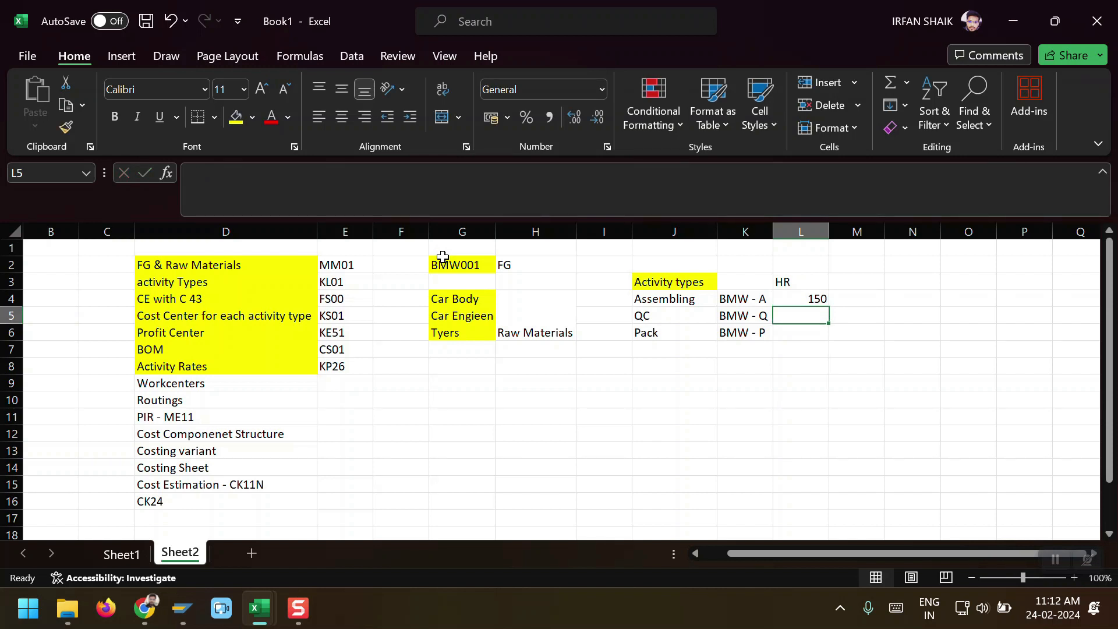
key("Up")
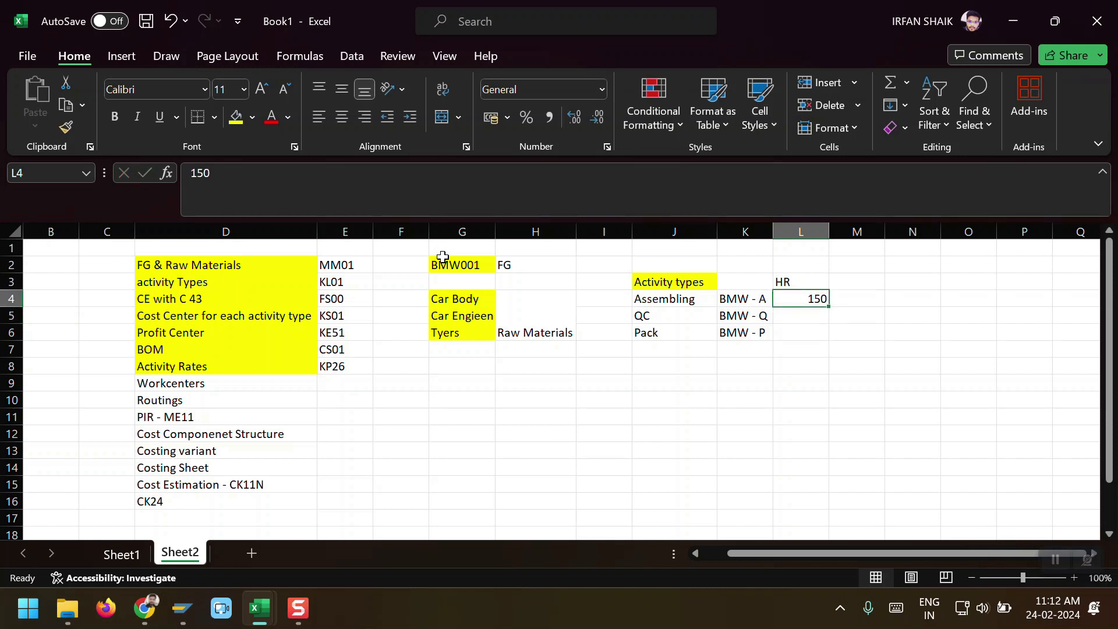
key("Down")
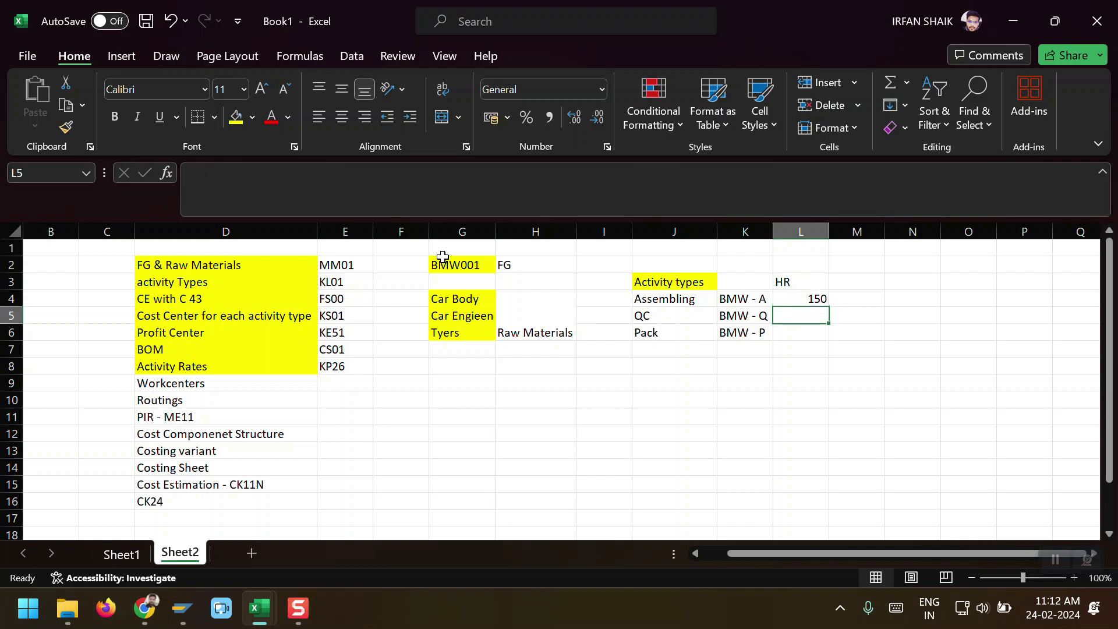
type("50")
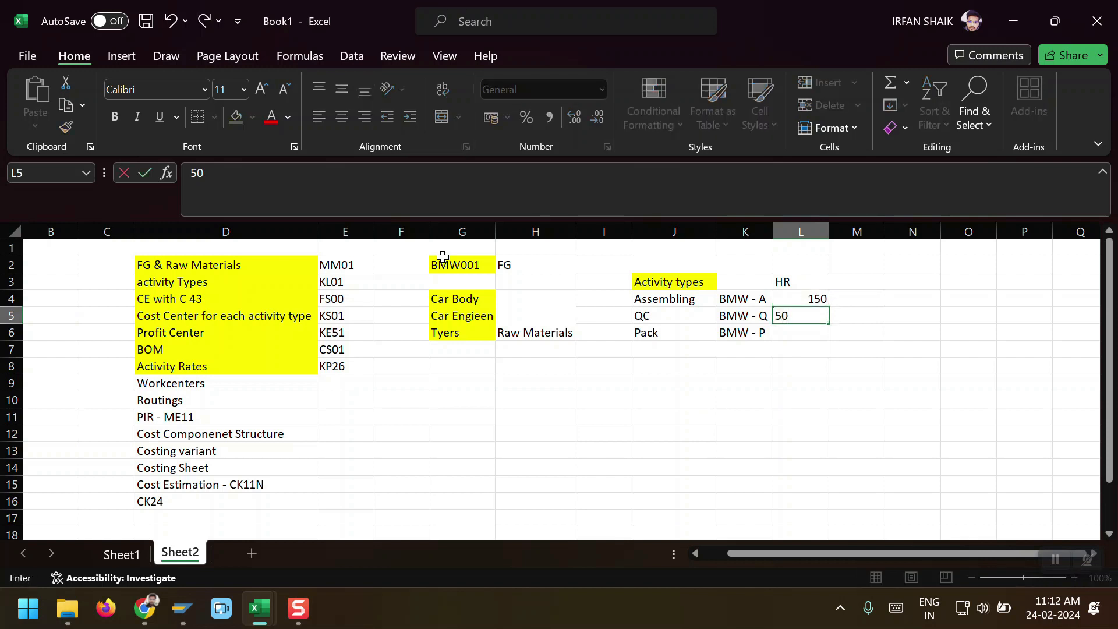
key("Return")
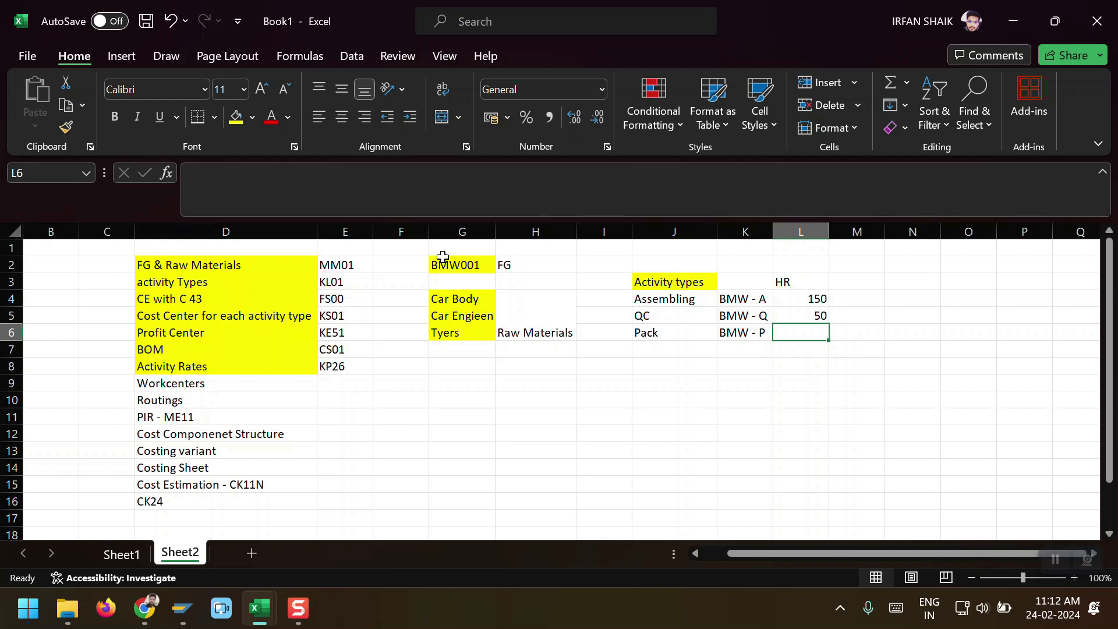
type("30")
key("Return")
Step: Add the heading "Price per HR" in cell M3, next to the HR column
key("Up")
key("Up")
key("Up")
key("Right")
key("Up")
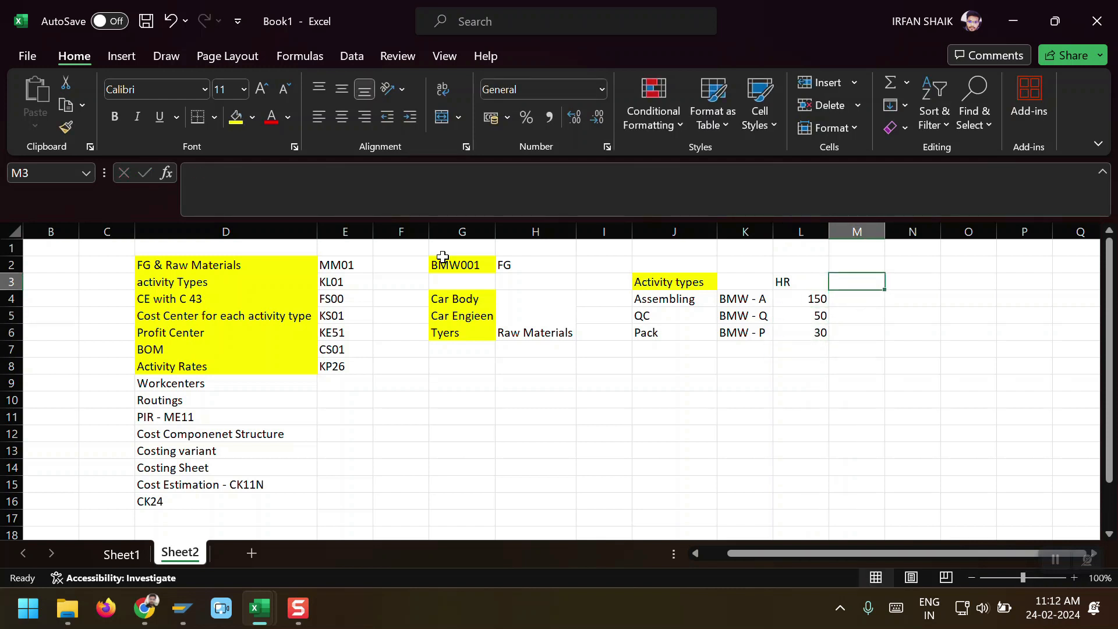
type("Price")
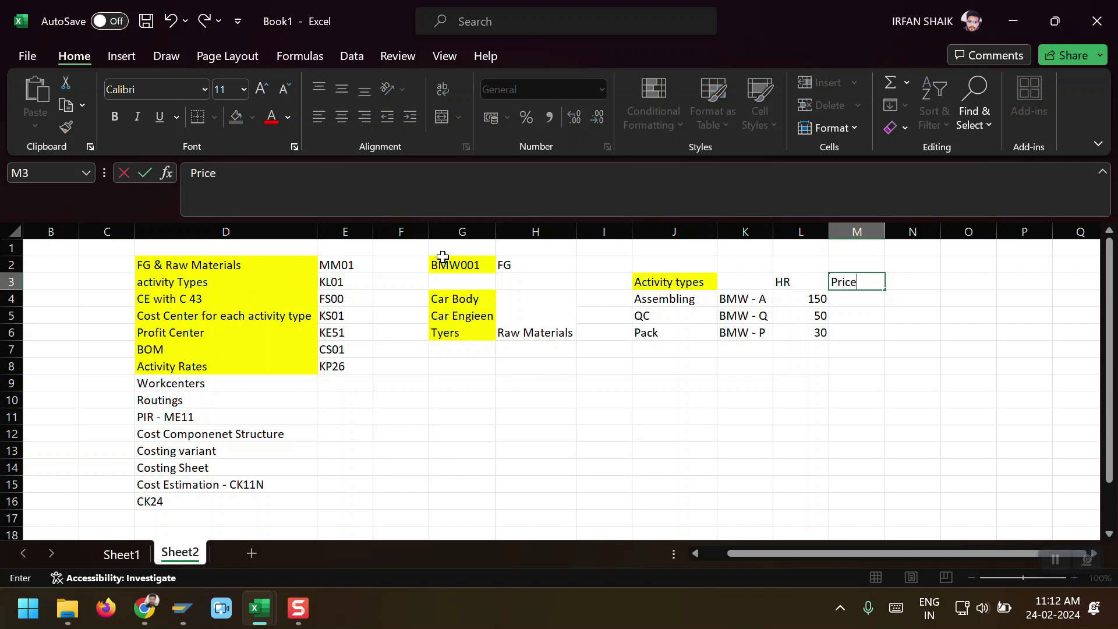
type(" per HR")
key("Return")
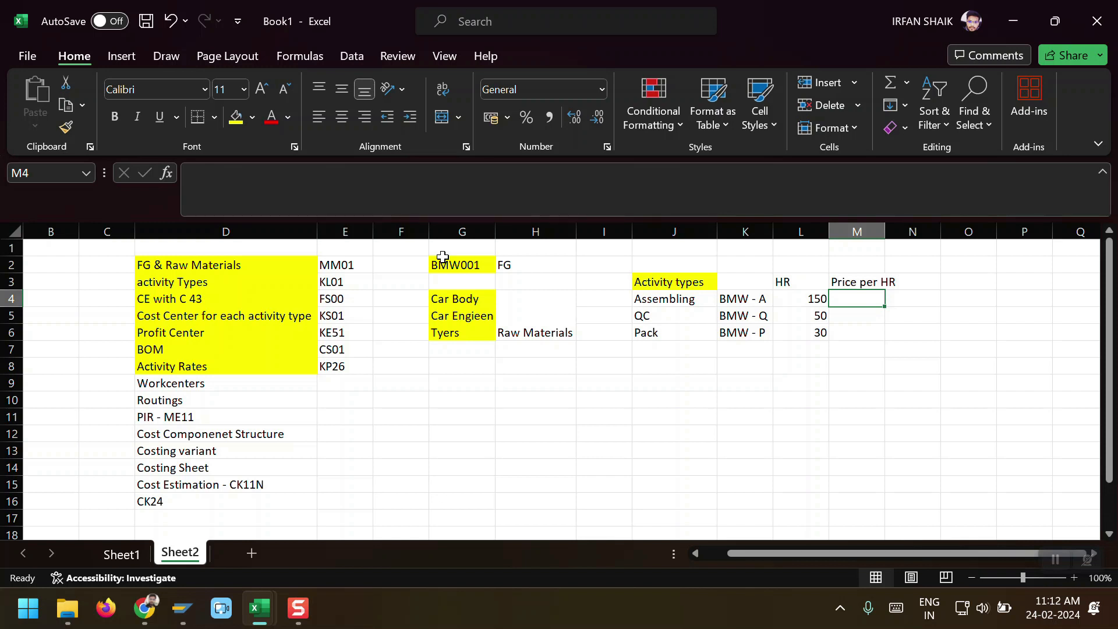
Step: Enter hourly prices of 200 for Assembling, 150 for QC and 100 for Pack
type("200")
key("Return")
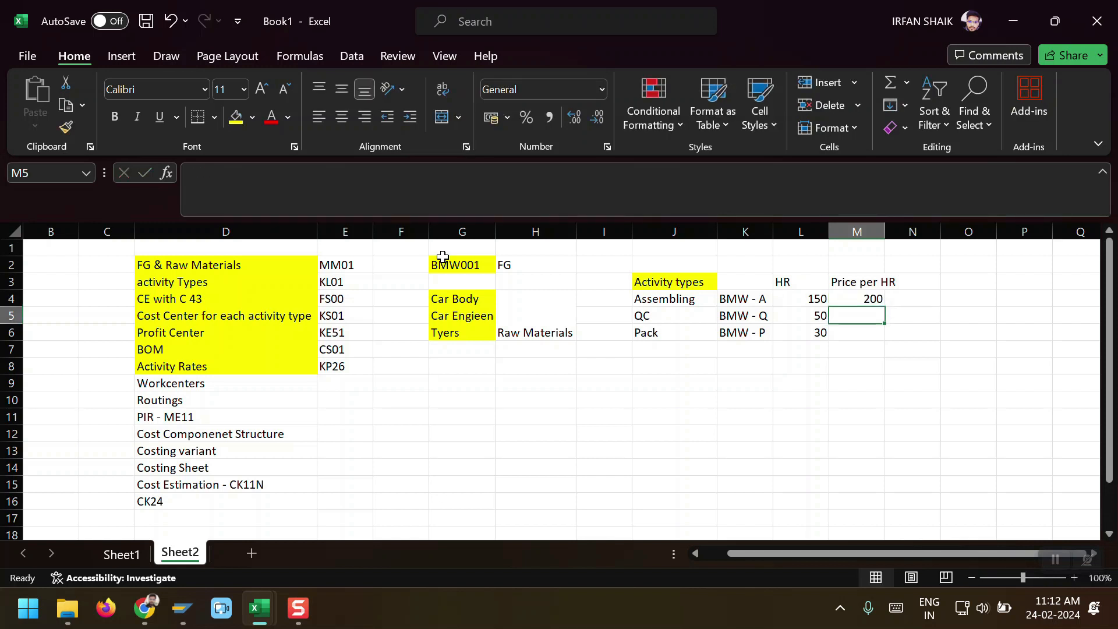
type("150")
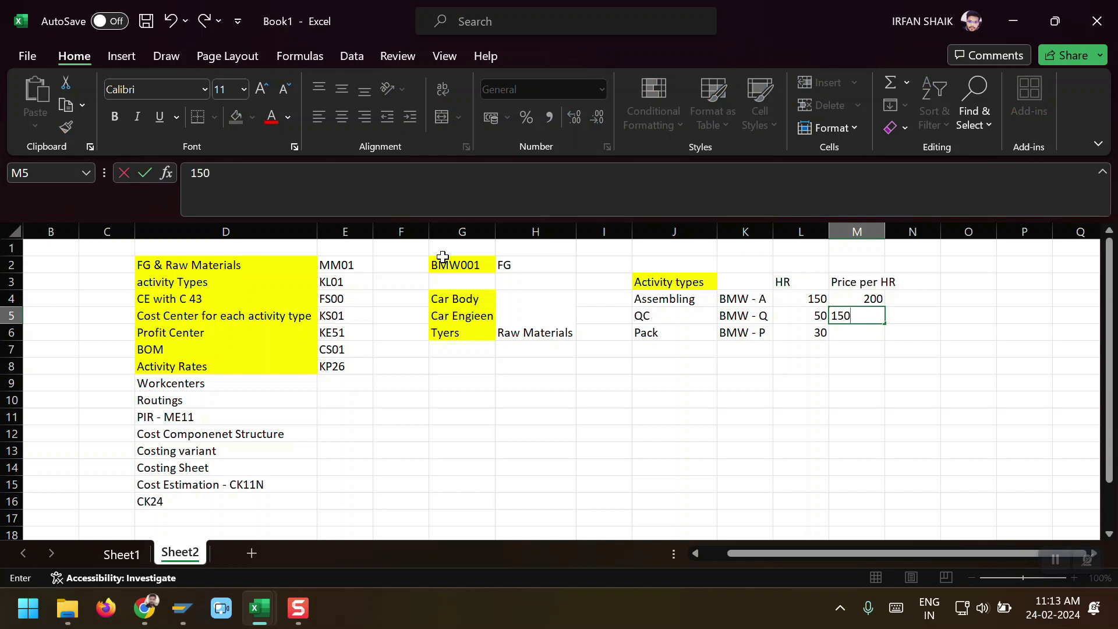
key("Return")
type("100")
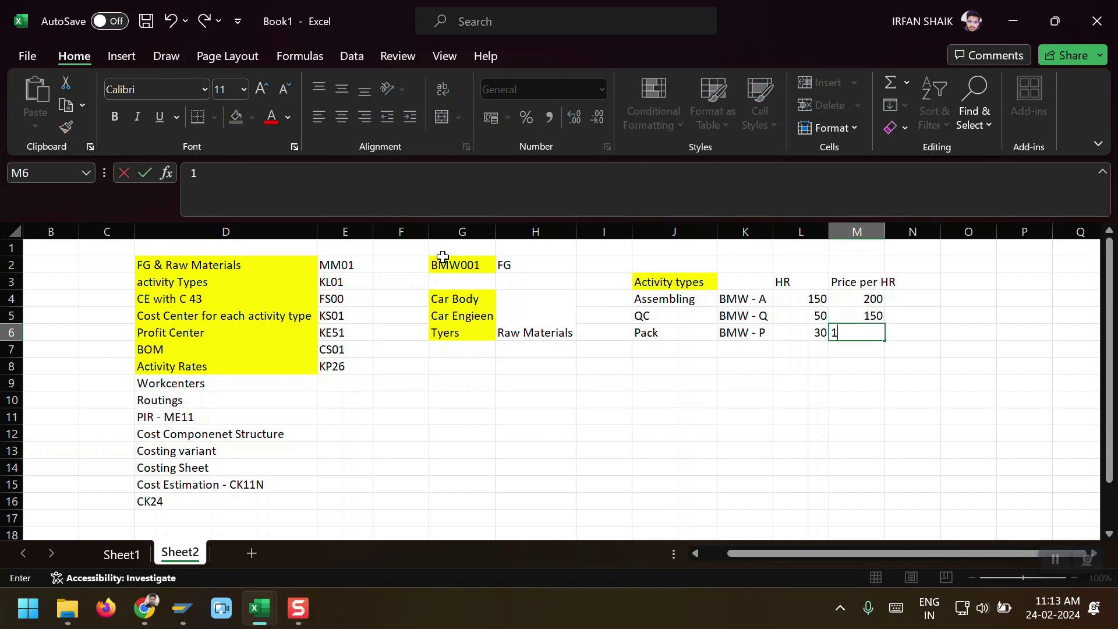
key("ctrl+Return")
key("Return")
Step: Copy the Pack price of 100 from Excel into SAP as the fixed price of activity type BMW P, and save the planning data
key("Up")
key("Up")
key("Up")
key("Down")
key("Down")
key("alt+Tab")
left_click(442, 257)
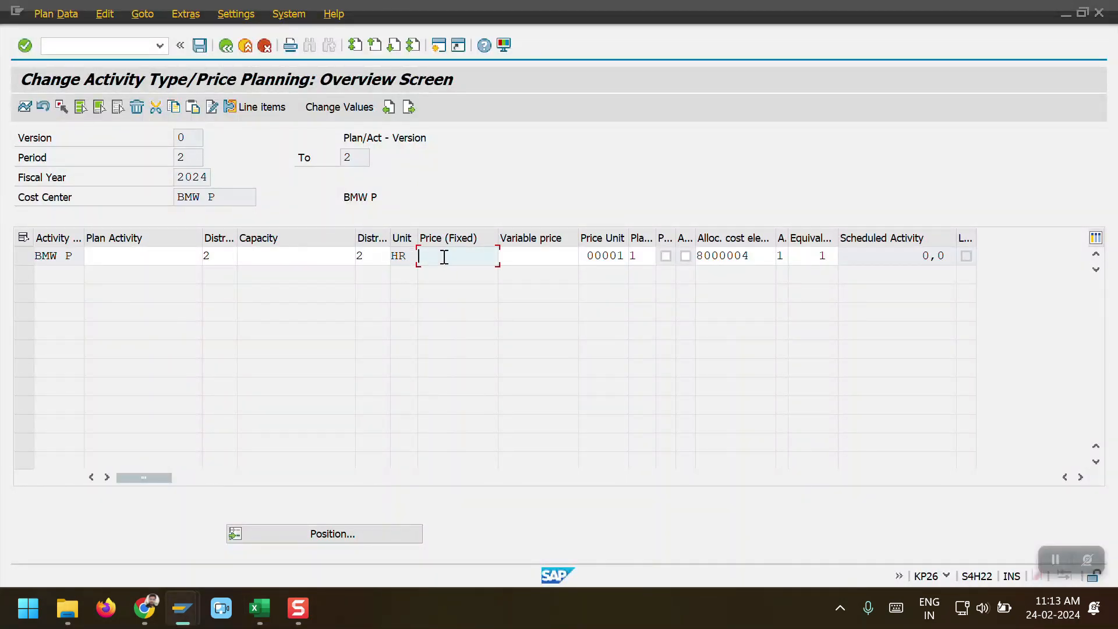
key("alt+Tab")
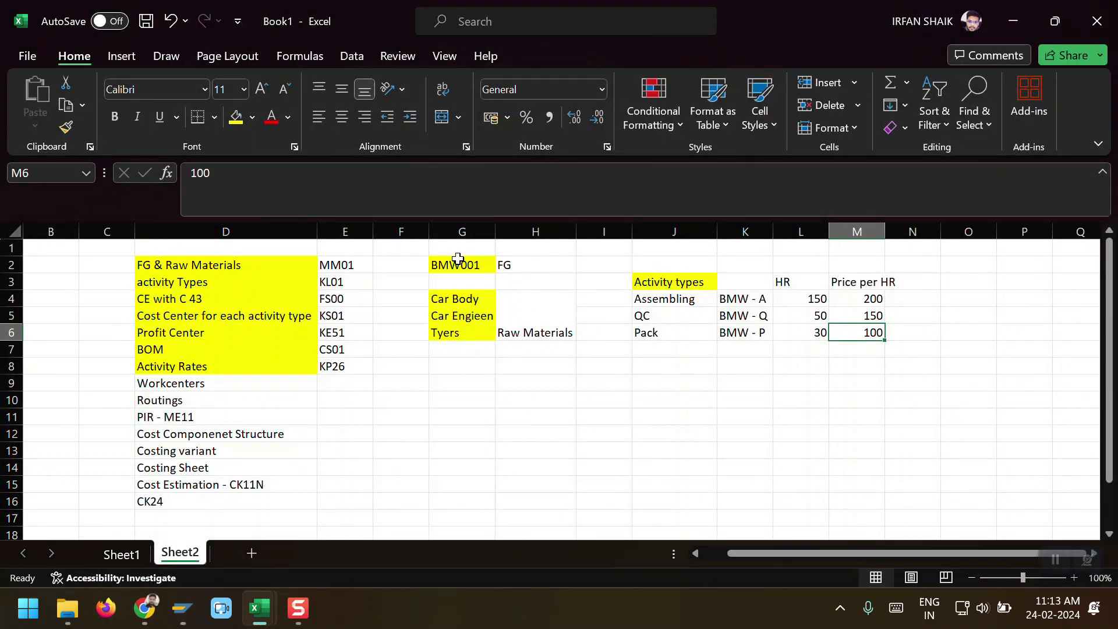
key("ctrl+c")
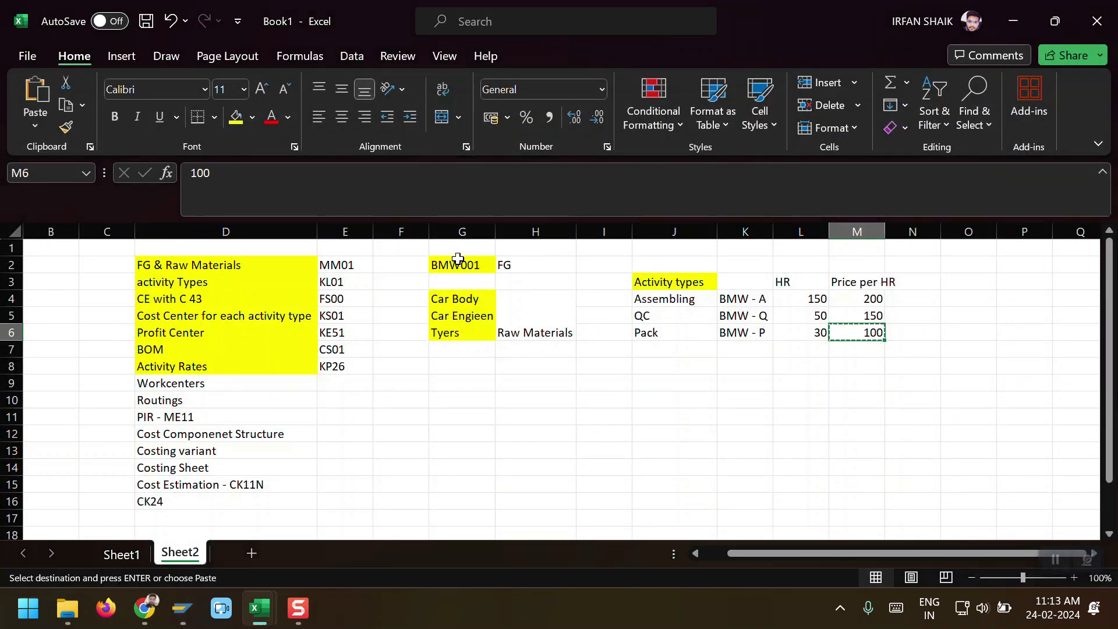
key("alt+Tab")
key("ctrl+v")
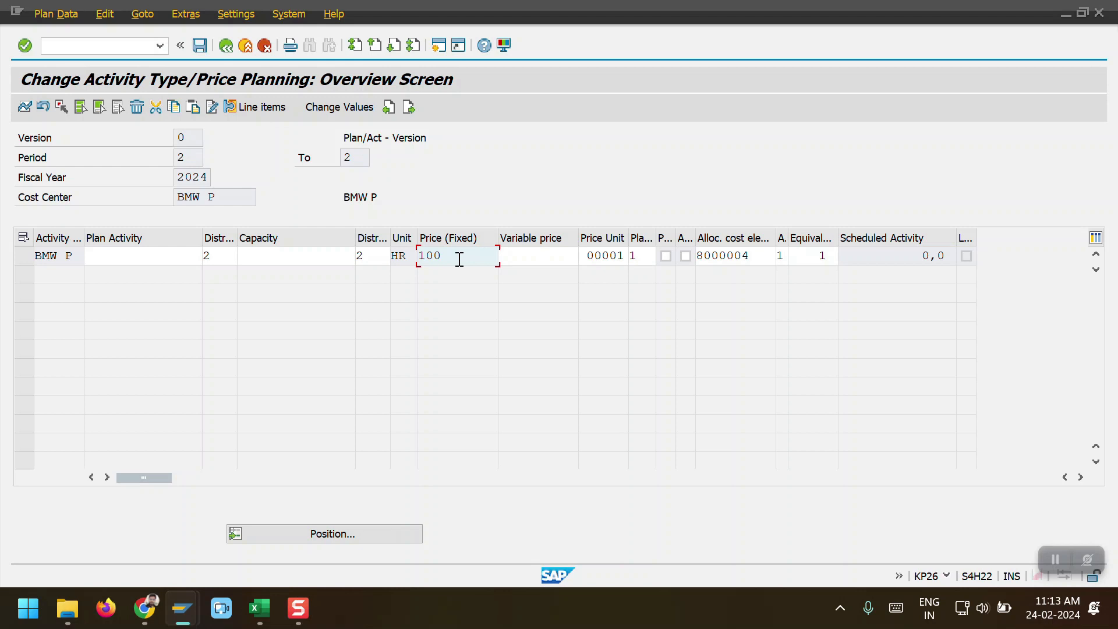
key("Return")
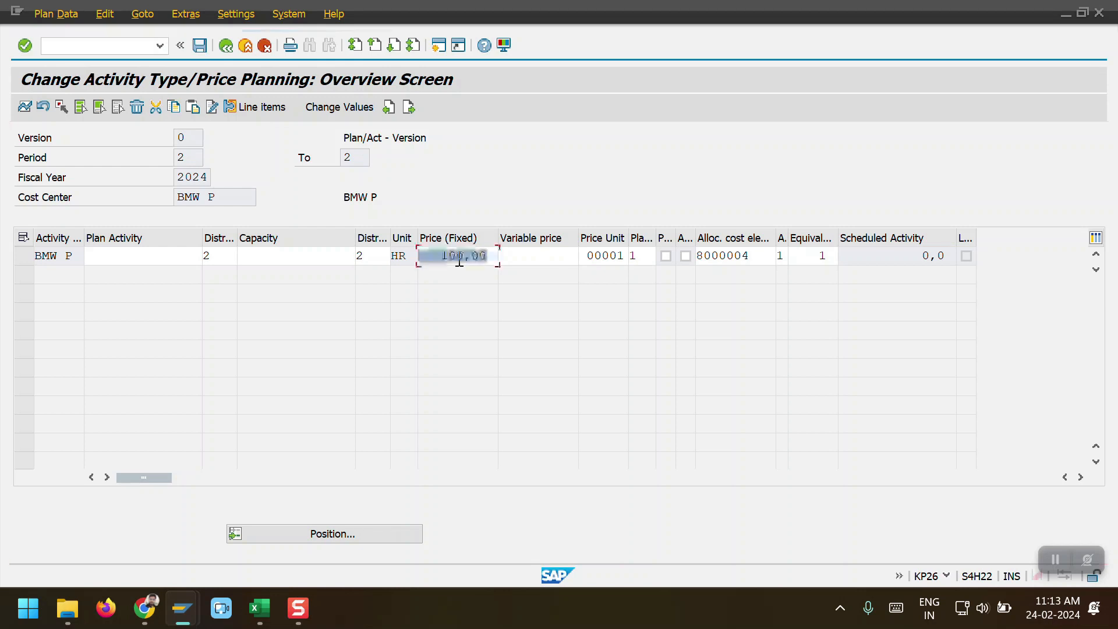
left_click(199, 46)
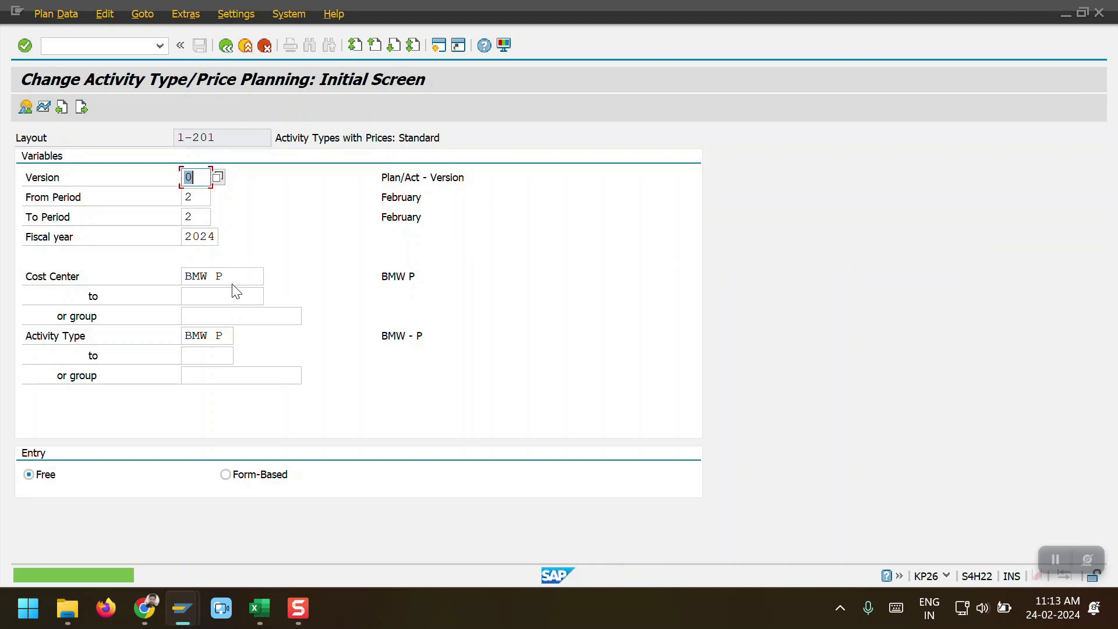
Step: Change the cost center and activity type to BMW Q and open their price planning overview
left_click(233, 277)
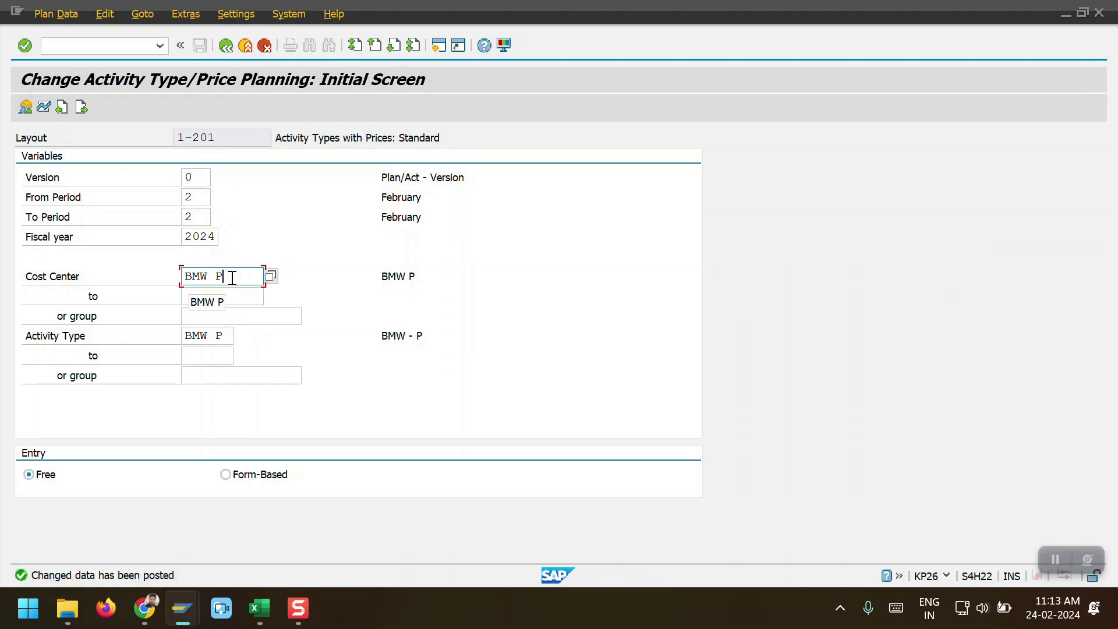
key("BackSpace")
type("Q")
left_click(223, 336)
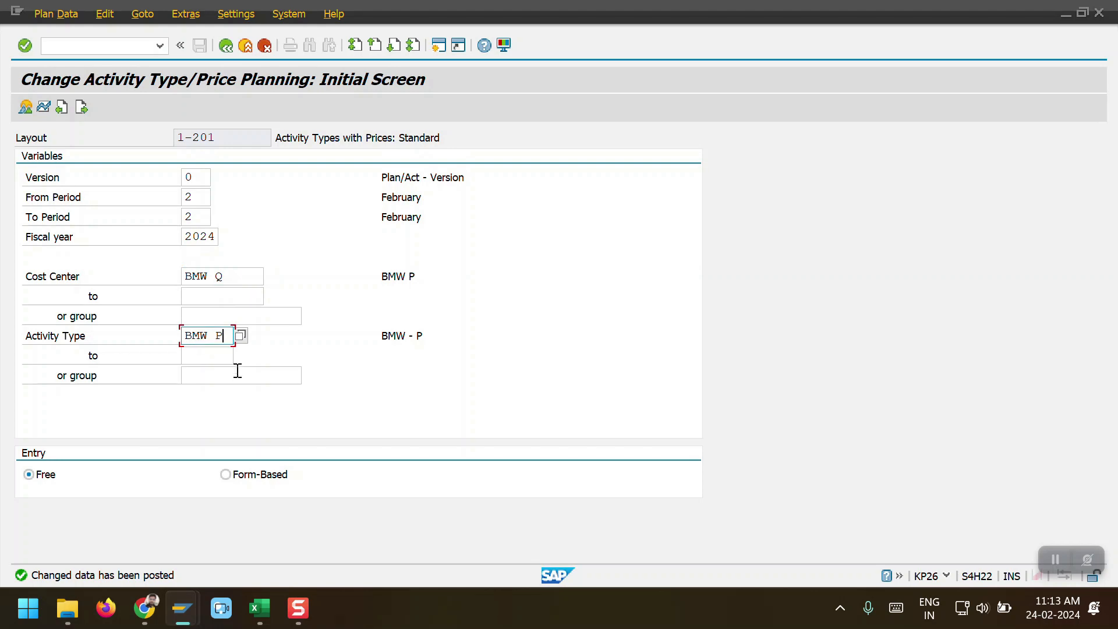
key("BackSpace")
type("Q")
key("Return")
left_click(24, 107)
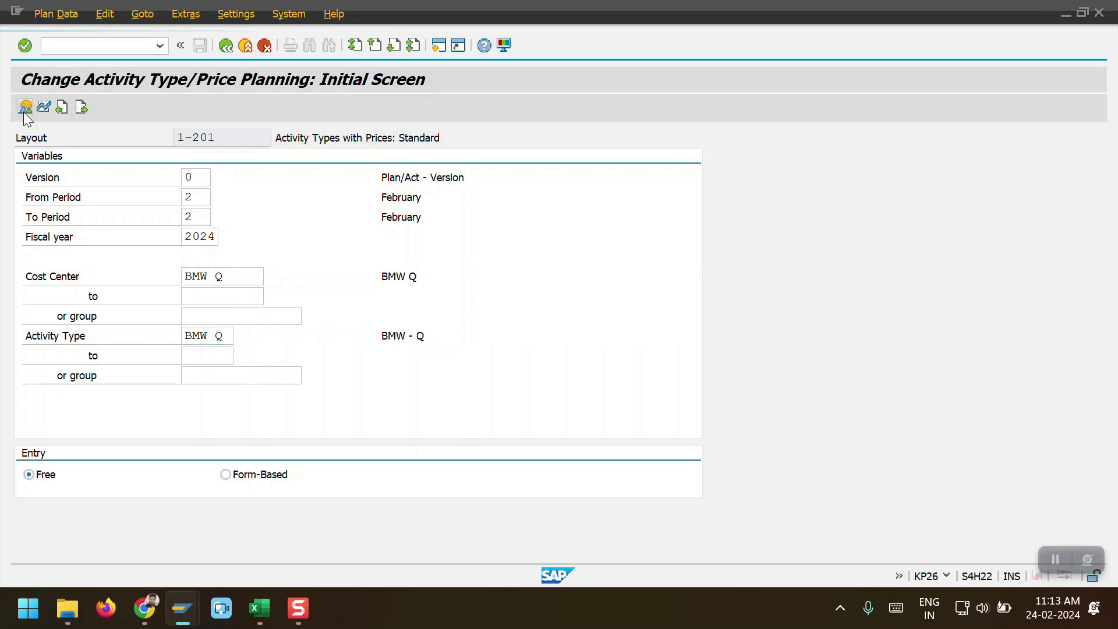
Step: Copy the QC price of 150 from Excel into SAP as the fixed price of activity type BMW Q, and save
left_click(449, 253)
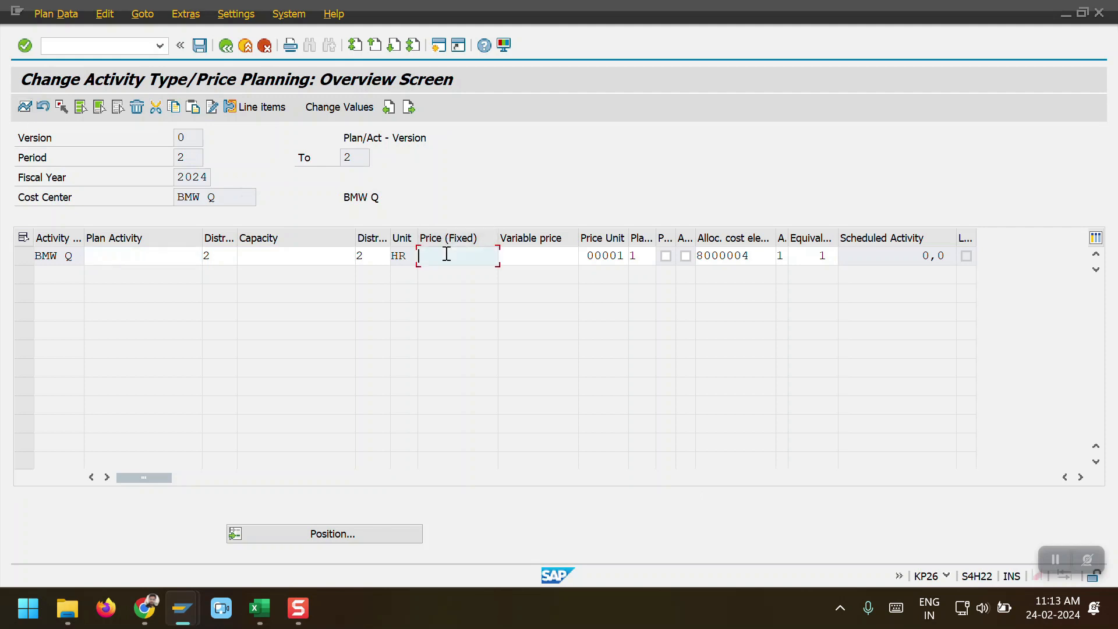
key("alt+Tab")
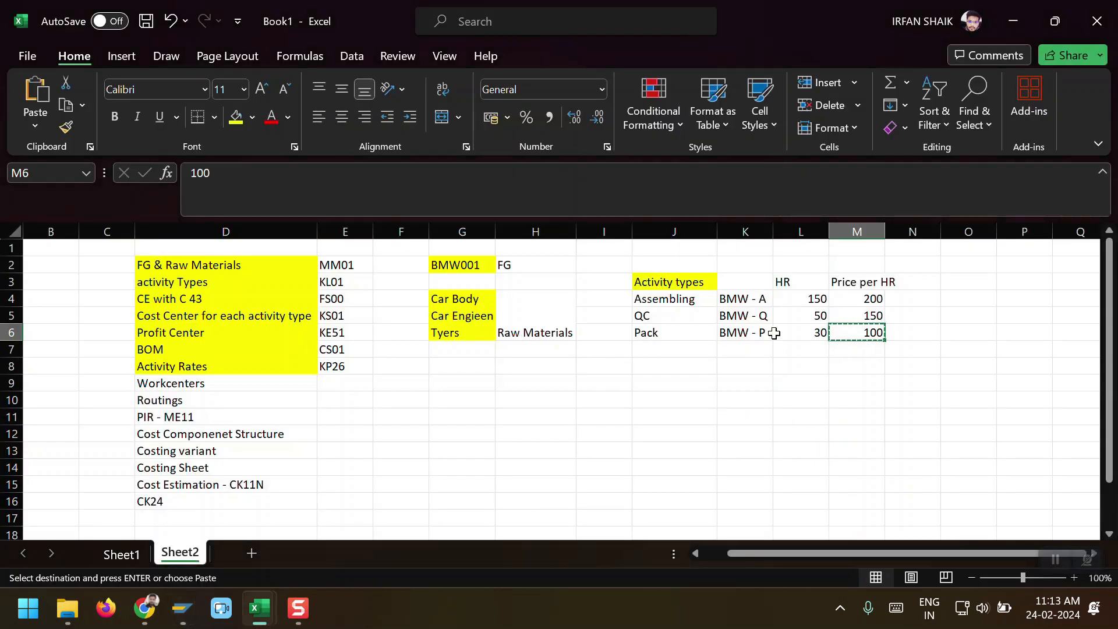
left_click(855, 320)
key("ctrl+c")
key("alt+Tab")
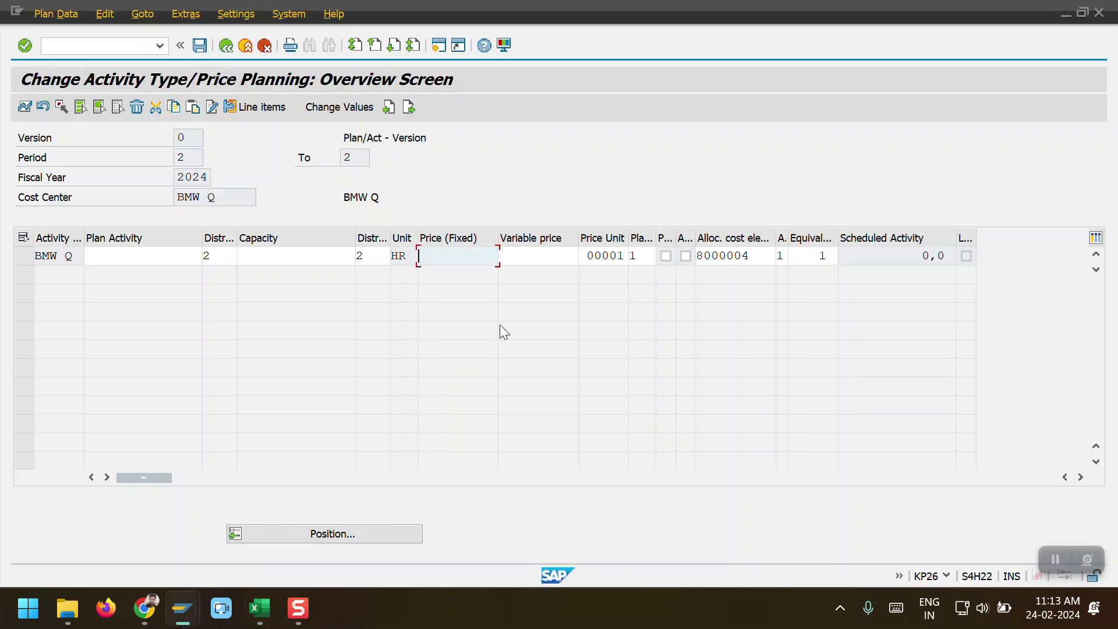
key("ctrl+v")
key("Return")
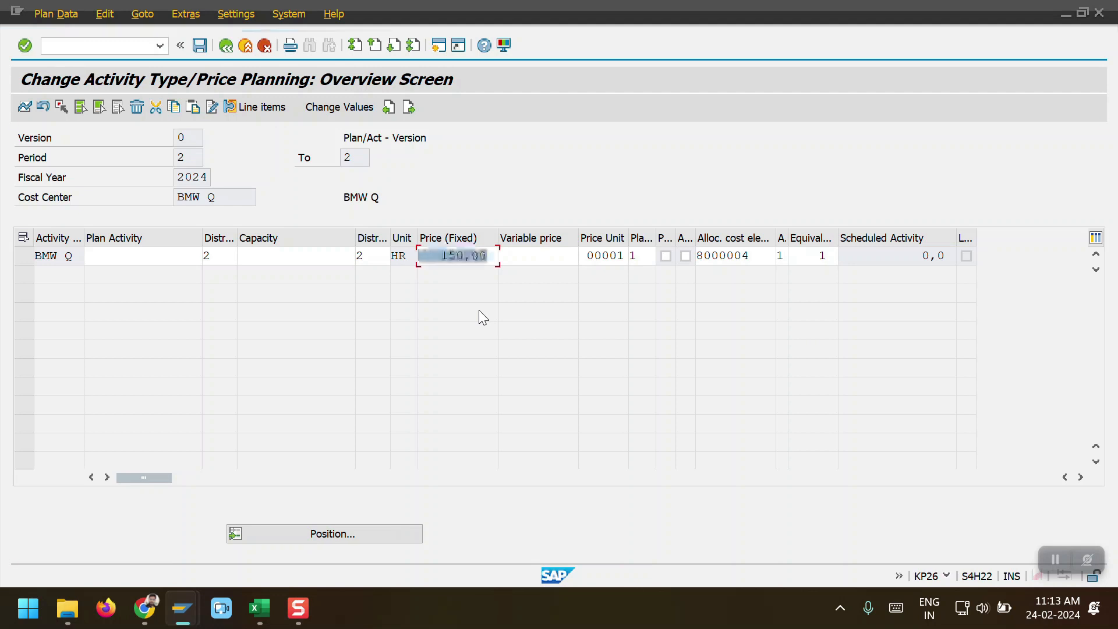
key("ctrl+s")
Step: Change the cost center and activity type to BMW A and open their price planning overview
left_click(233, 271)
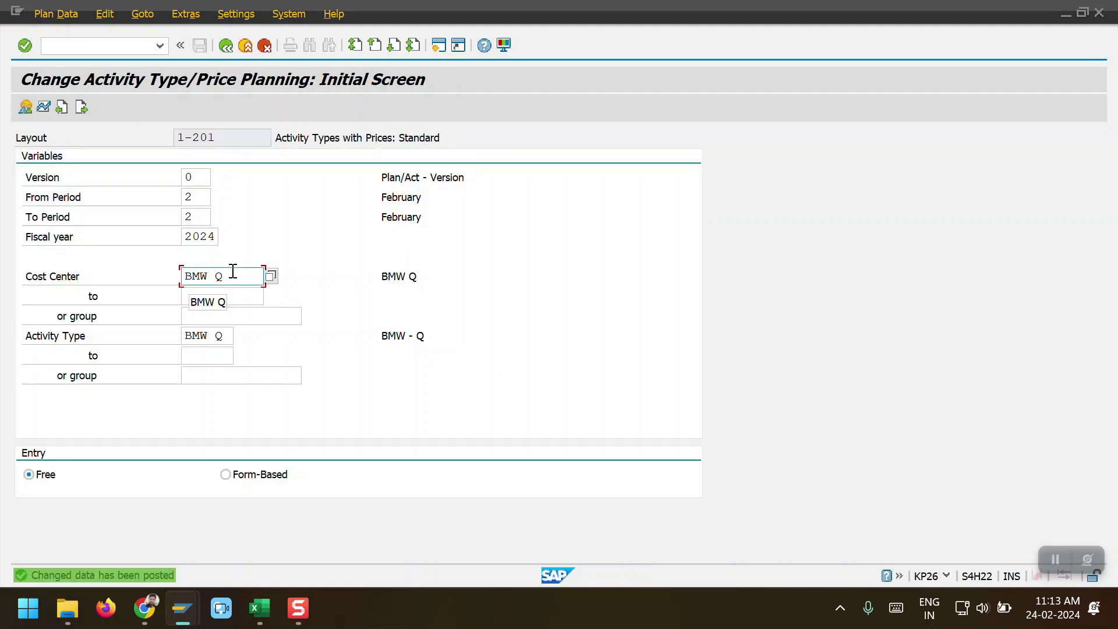
type("A")
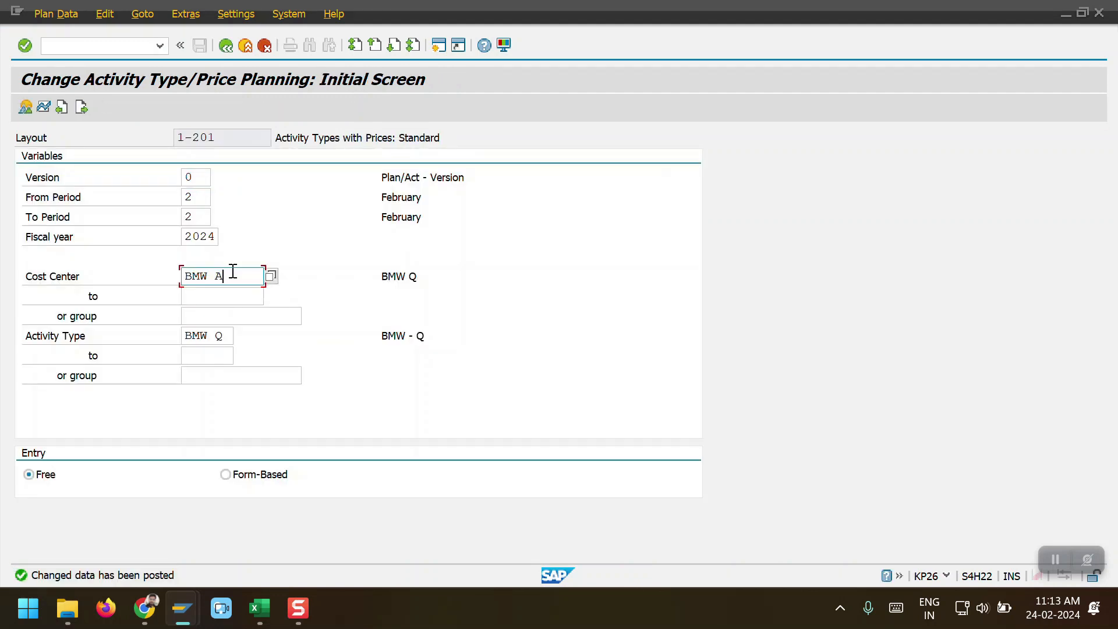
left_click(225, 336)
key("BackSpace")
type("A")
key("Return")
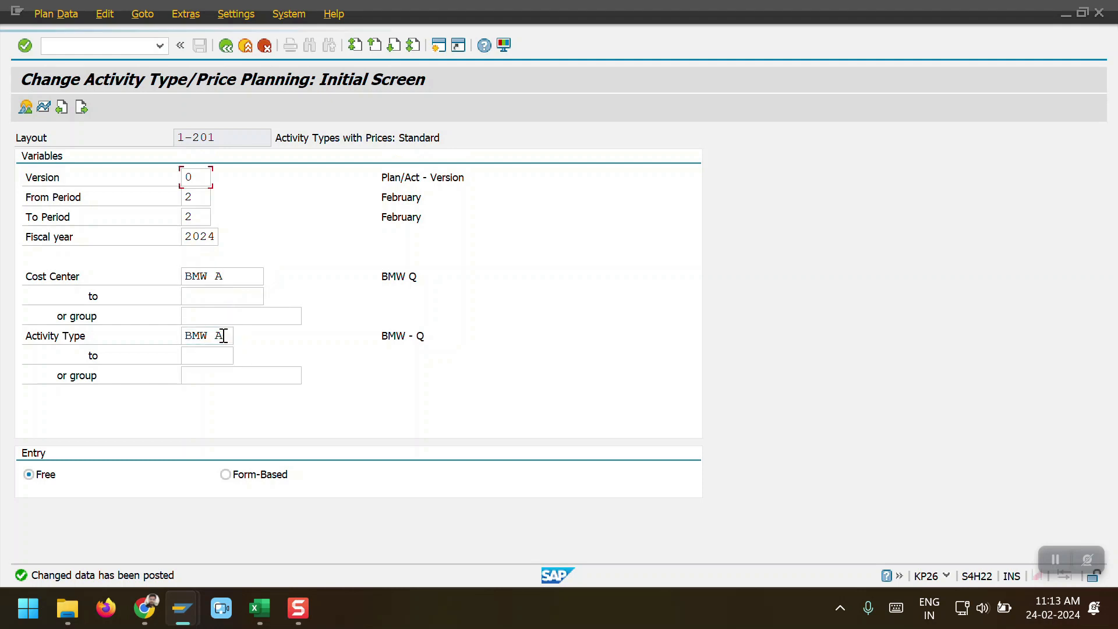
left_click(25, 107)
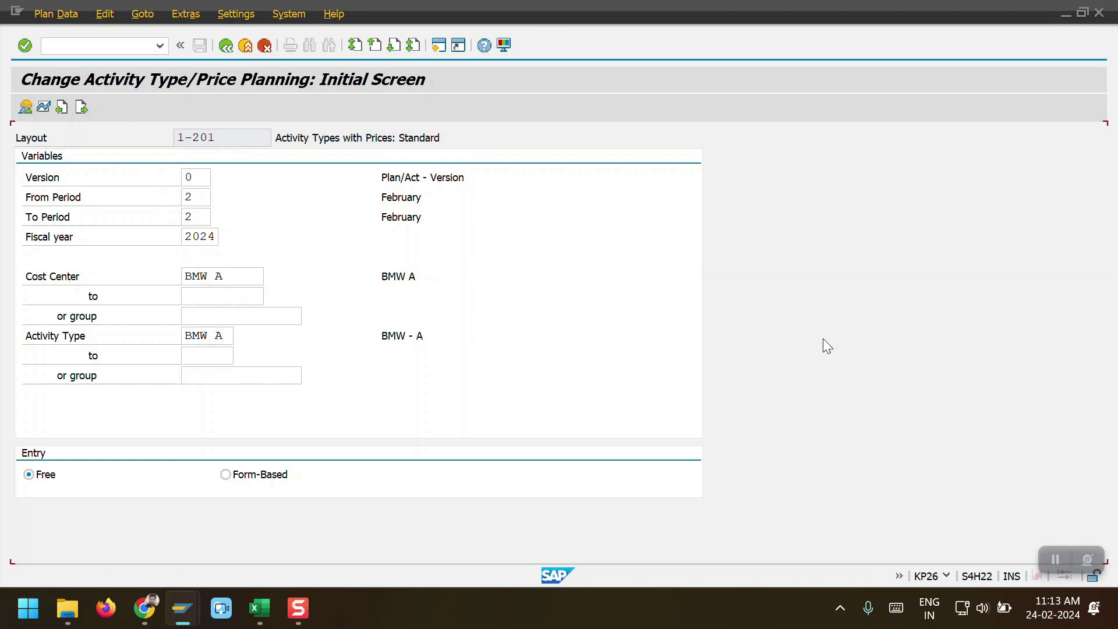
Step: Copy the Assembling price of 200 from Excel into SAP as the fixed price of activity type BMW A, and save
left_click(465, 257)
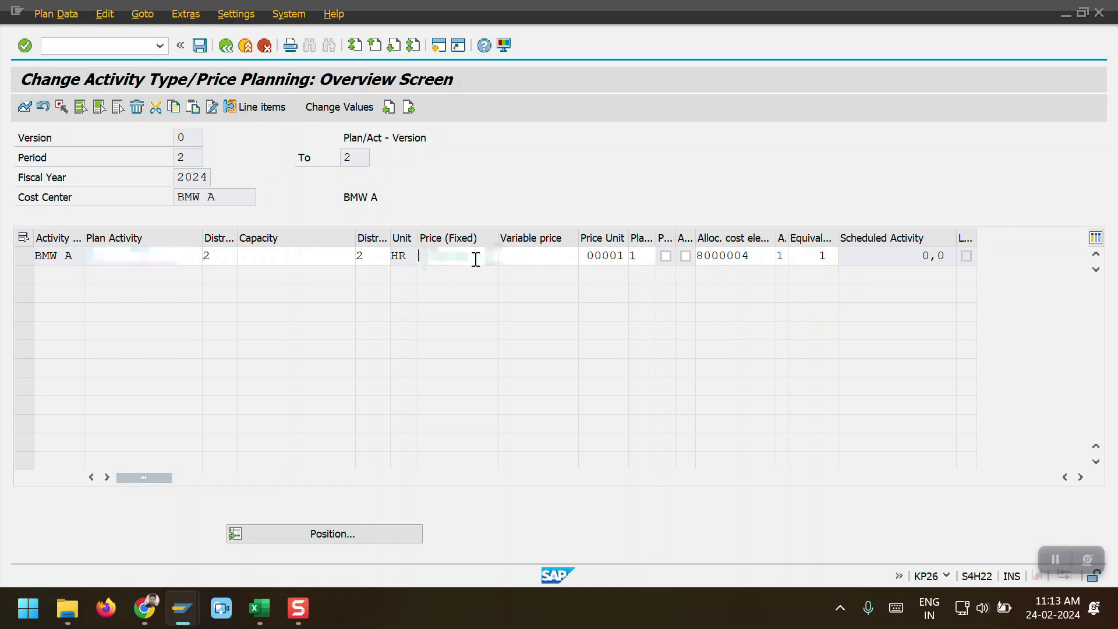
key("alt+Tab")
left_click(870, 301)
key("ctrl+c")
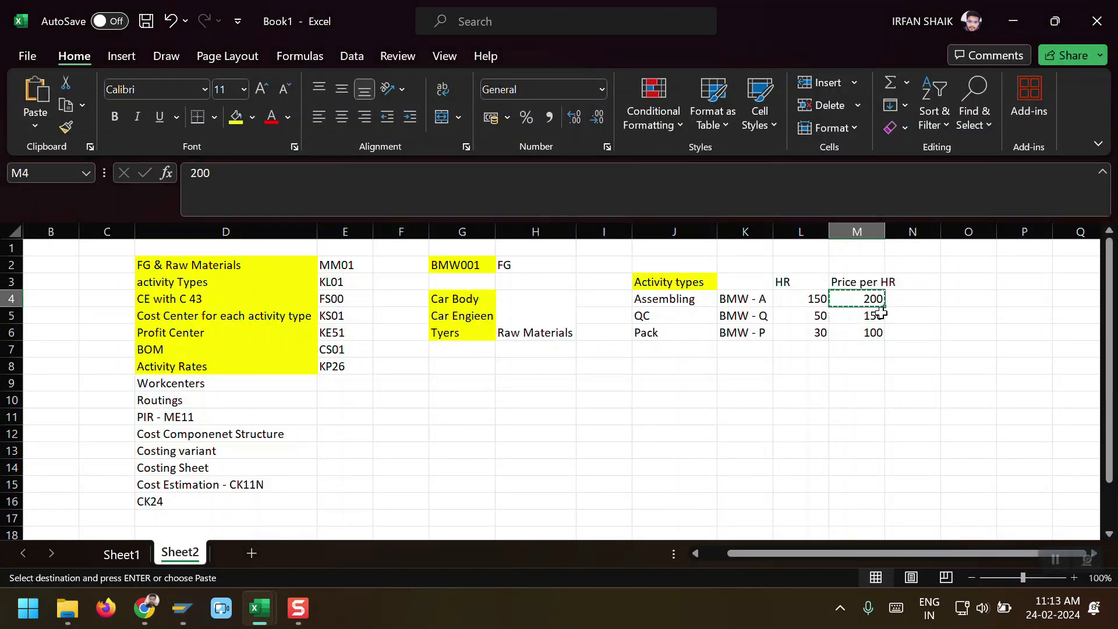
key("alt+Tab")
key("ctrl+v")
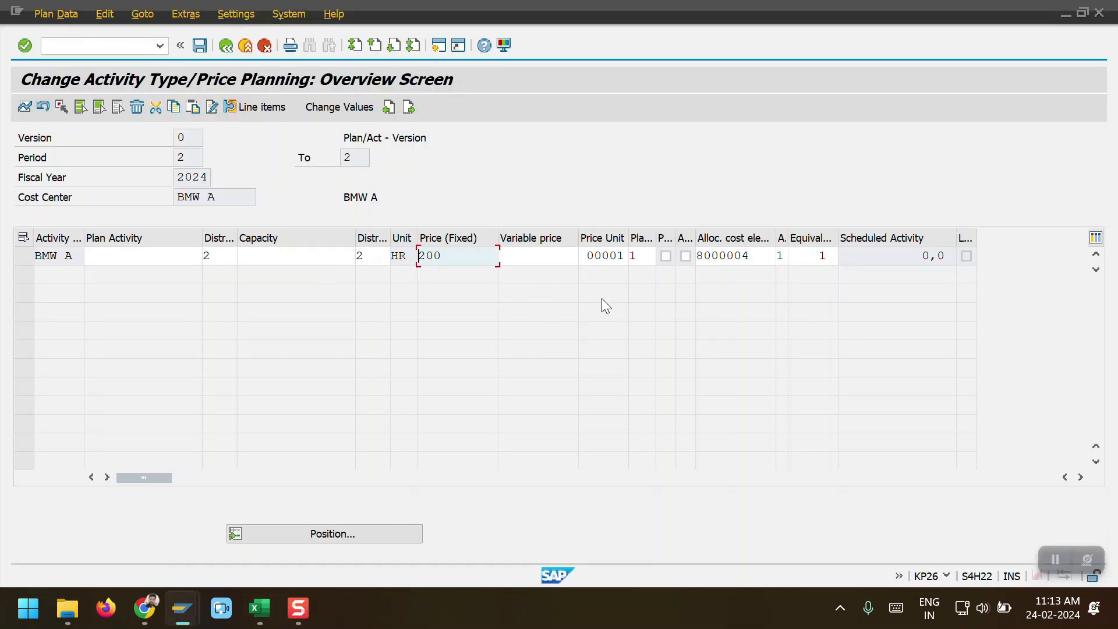
key("Return")
key("ctrl+s")
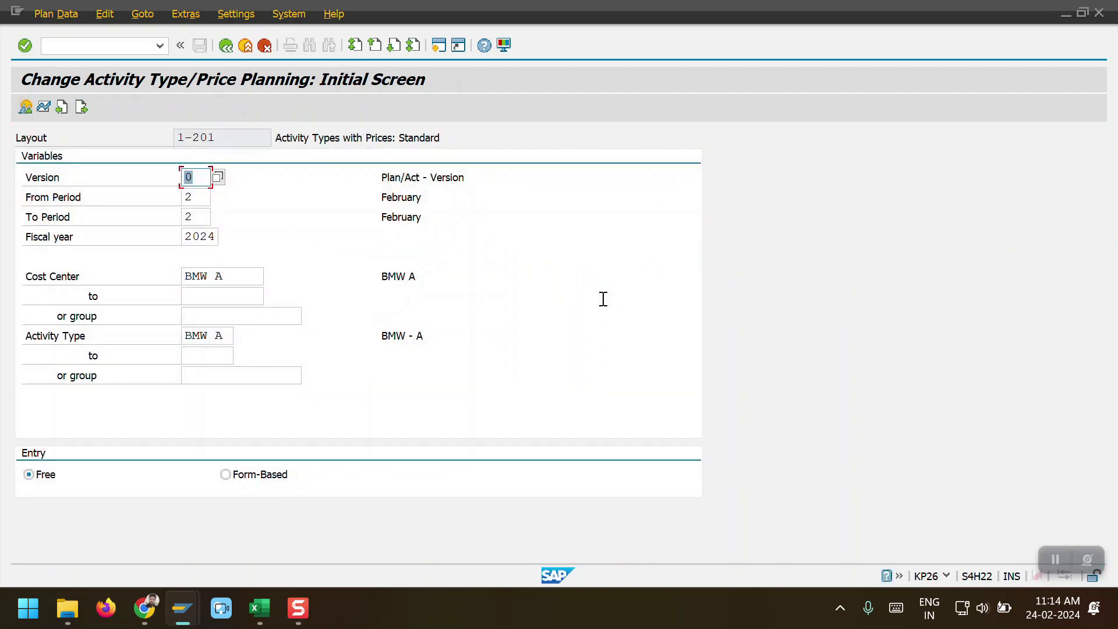
Step: Switch to the Book1 checklist in Excel and enter transaction code CR01 beside Workcenters
mouse_move(260, 608)
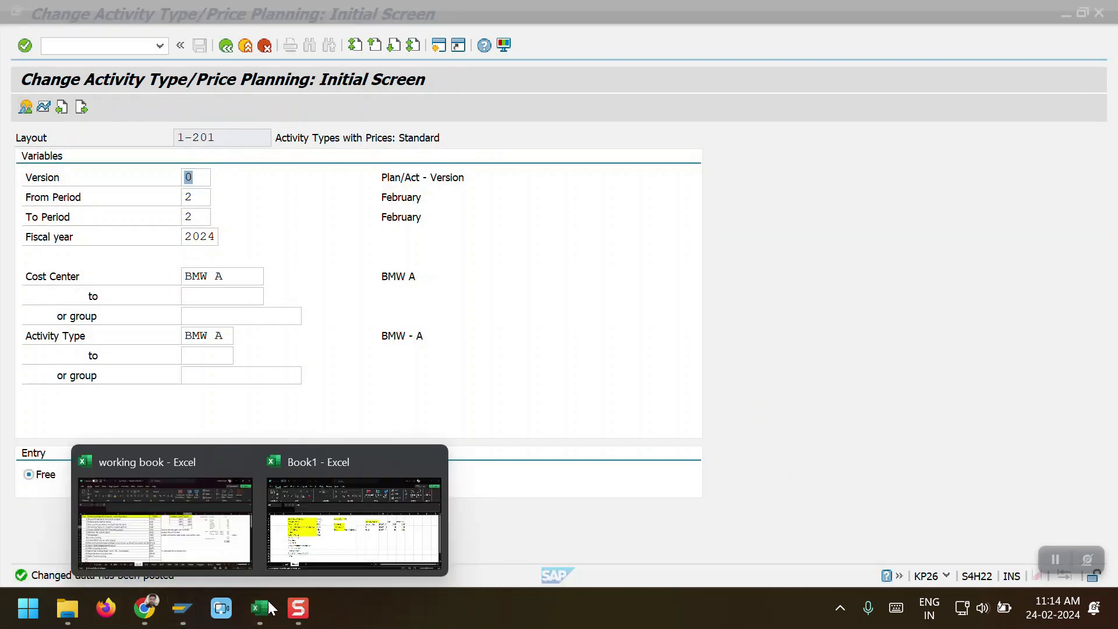
left_click(307, 527)
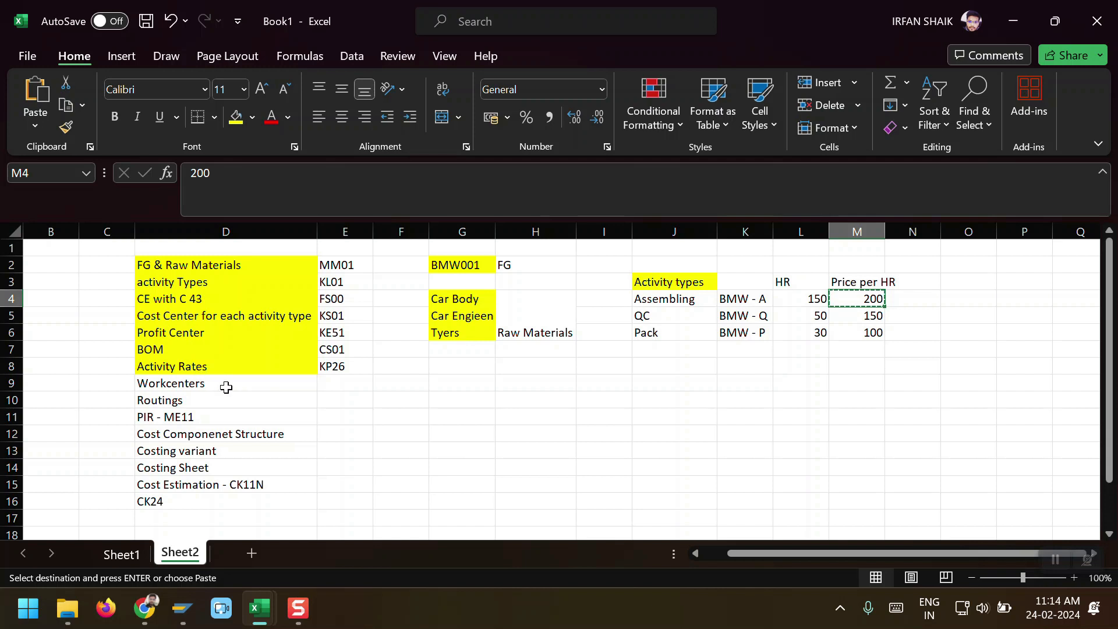
left_click(338, 383)
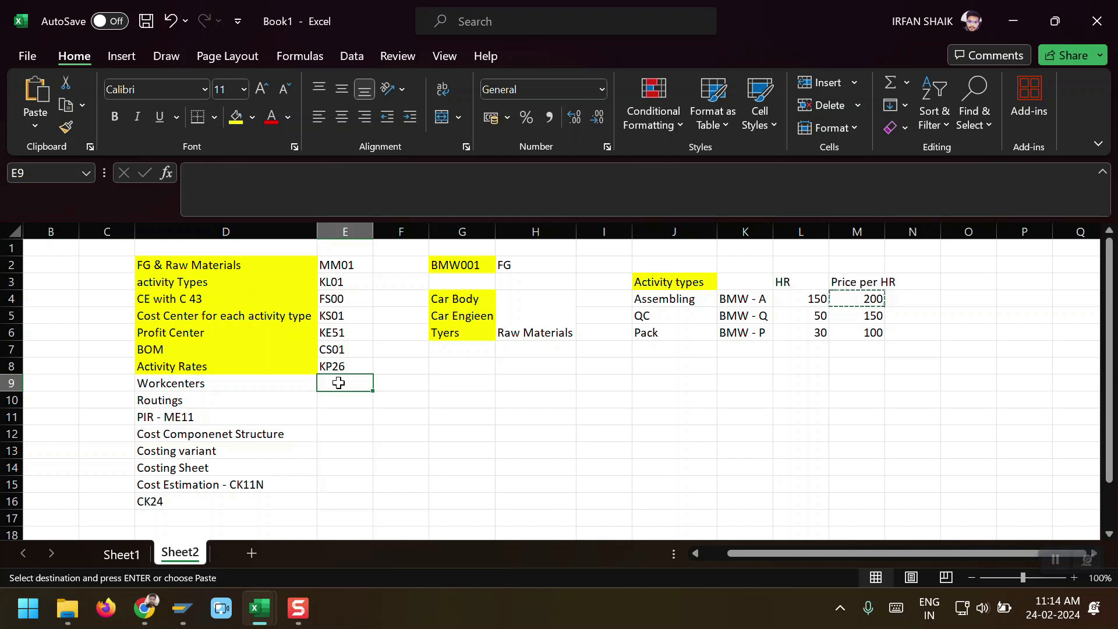
type("CR01")
key("Return")
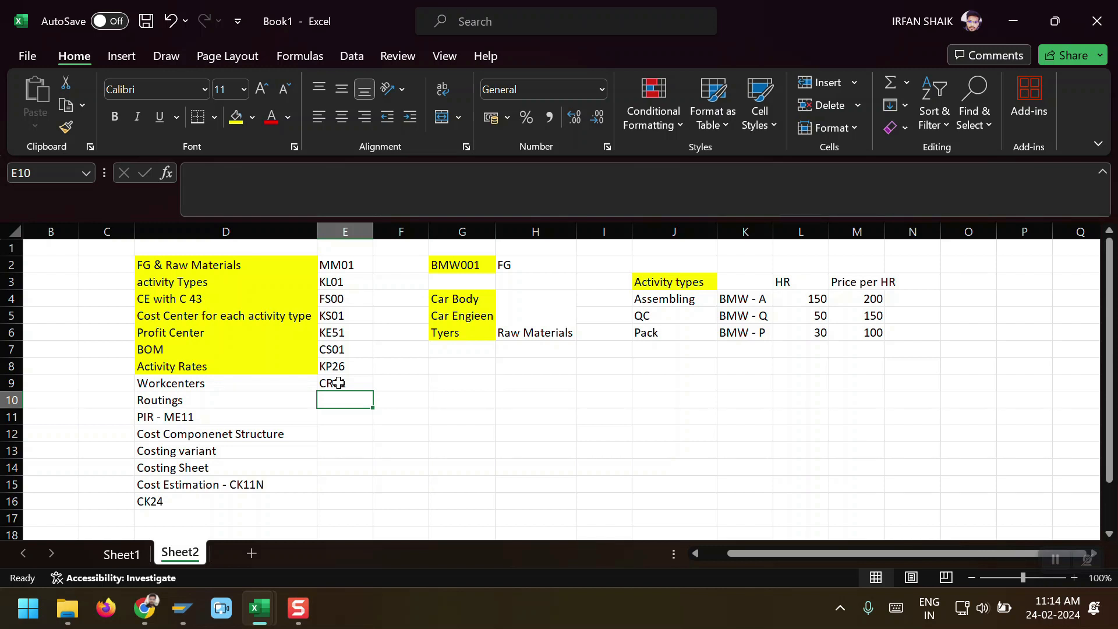
Step: Copy the CR01 code from Excel and open that transaction in SAP to create a work center
left_click(352, 383)
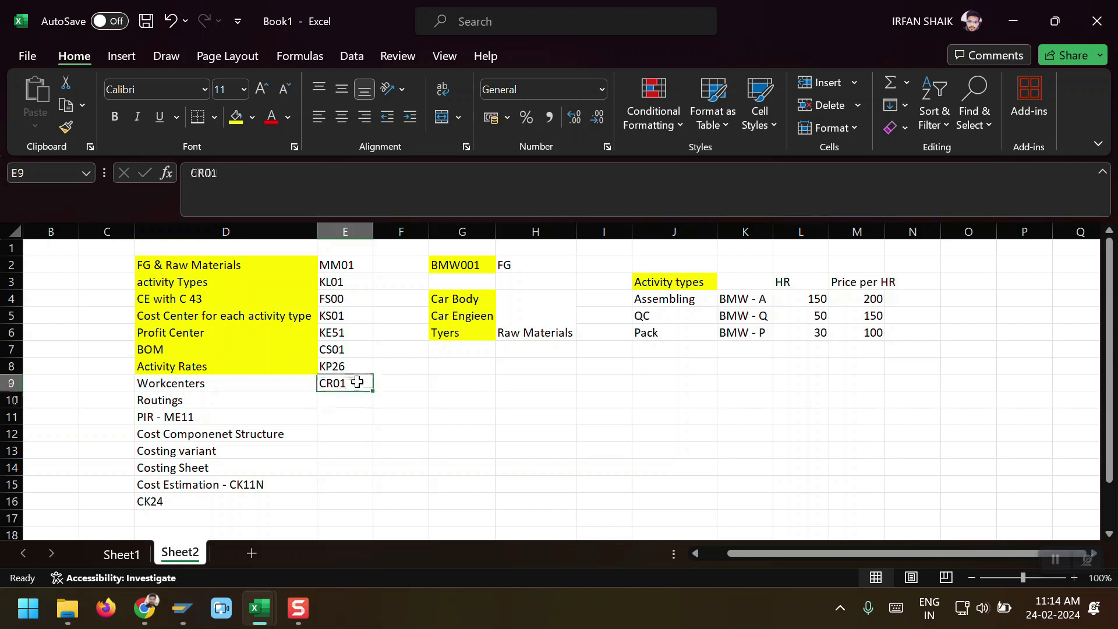
key("ctrl+c")
key("alt+Tab")
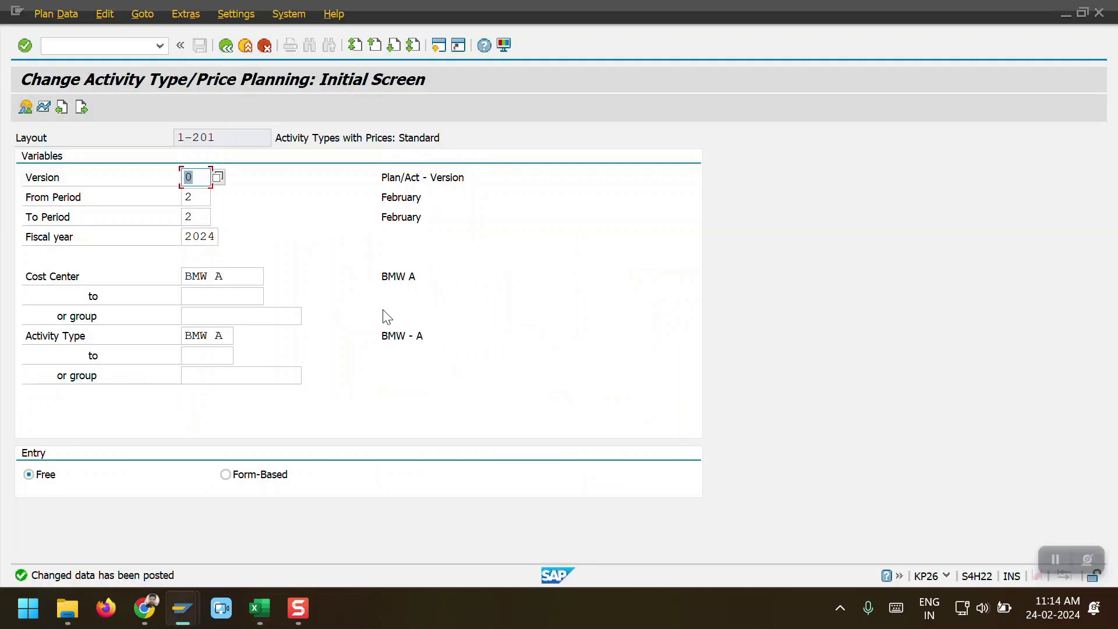
left_click(64, 51)
type("/n")
key("Return")
key("ctrl+v")
key("Return")
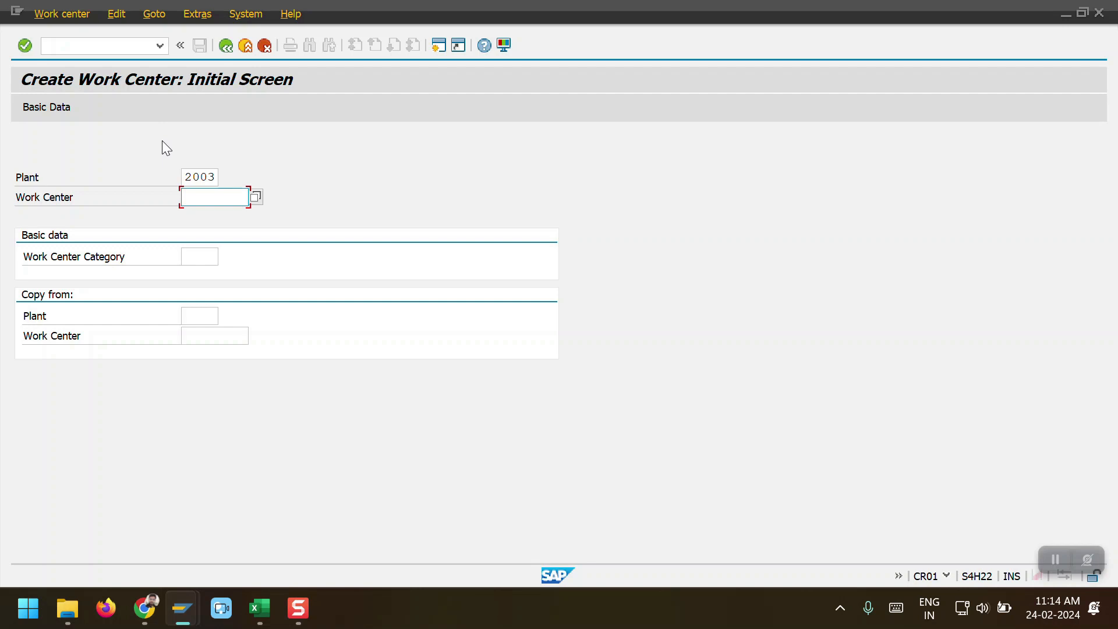
Step: In the Excel checklist, remove the hyphens from the codes BMW - A, BMW - Q and BMW - P in cells K4 to K6
key("alt+Tab")
key("Right")
key("Right")
key("Right")
key("Right")
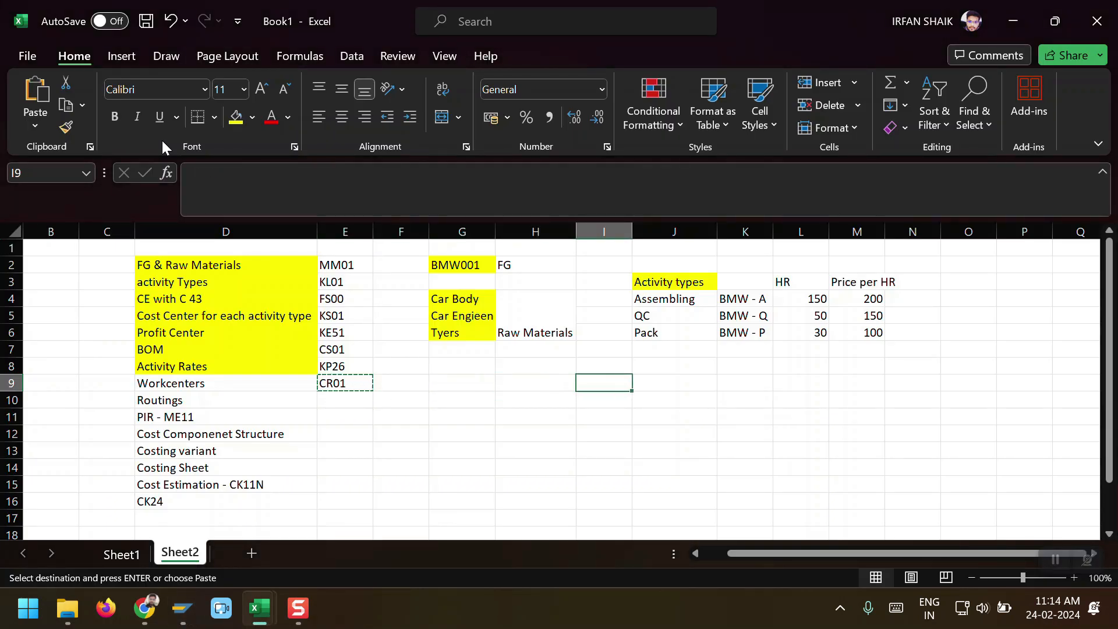
key("Right")
key("Right")
key("Up")
key("Up")
key("Up")
key("Up")
key("Up")
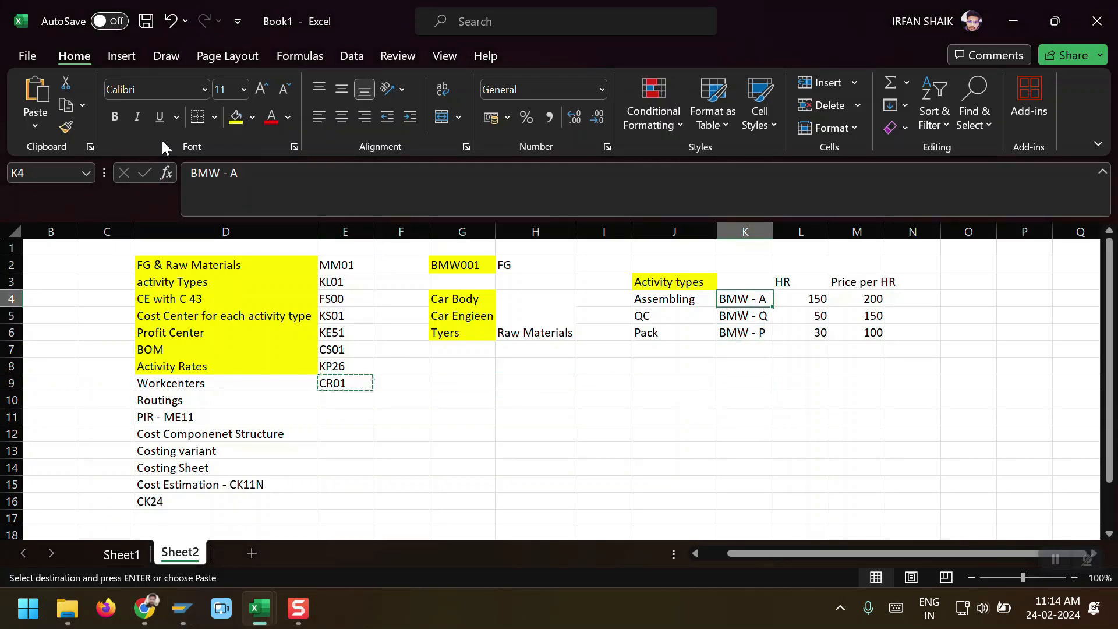
key("ctrl+c")
left_click(211, 195)
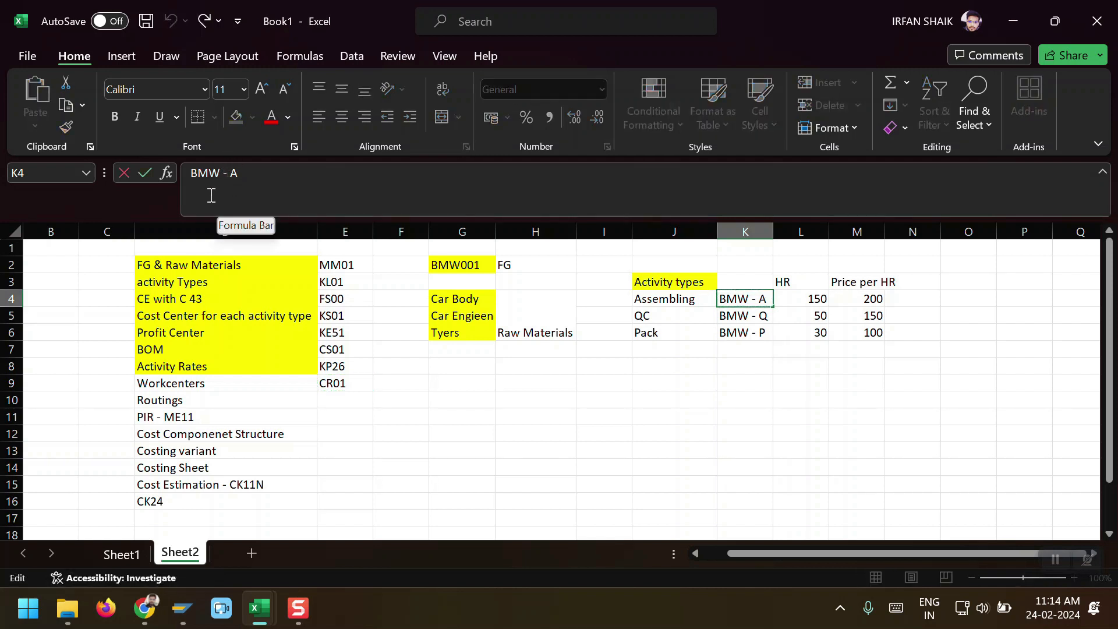
key("Left")
key("Left")
key("BackSpace")
key("Return")
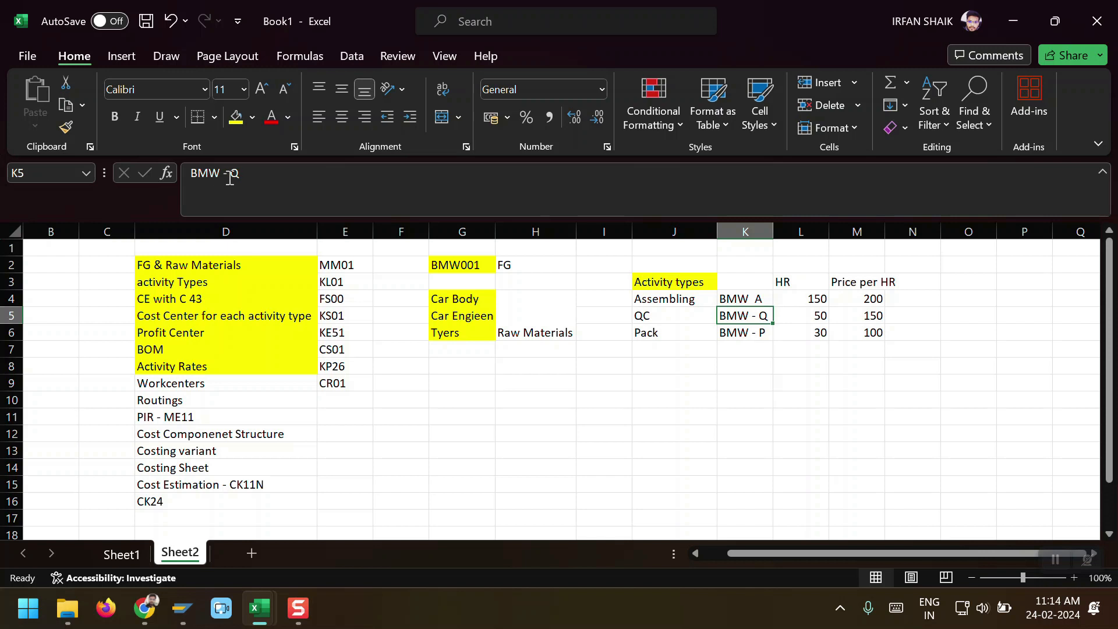
left_click(233, 192)
key("BackSpace")
key("Return")
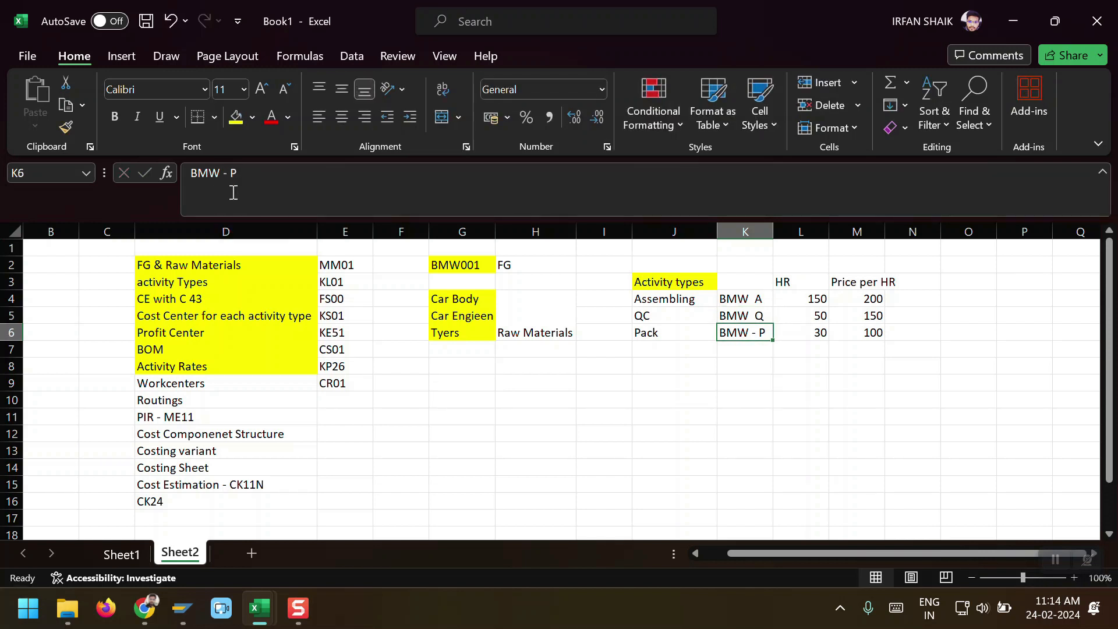
left_click(227, 173)
key("BackSpace")
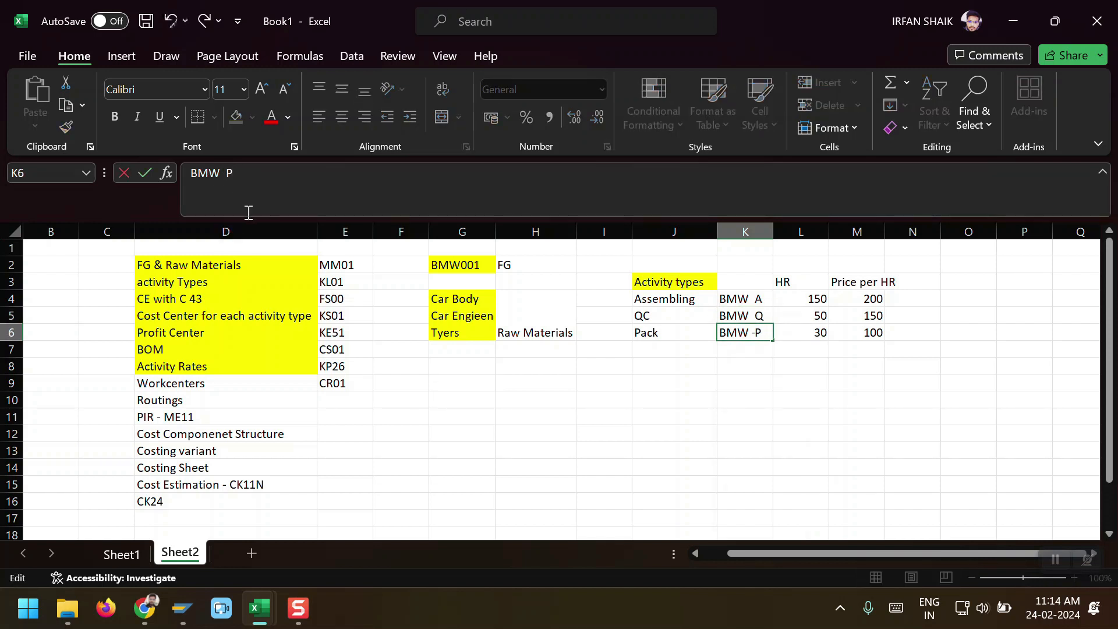
key("Return")
Step: Copy the Assembling code BMW A from Excel into SAP as the new work center, with category 0001, and open its basic data
key("Up")
key("Up")
key("Up")
key("ctrl+c")
key("alt+Tab")
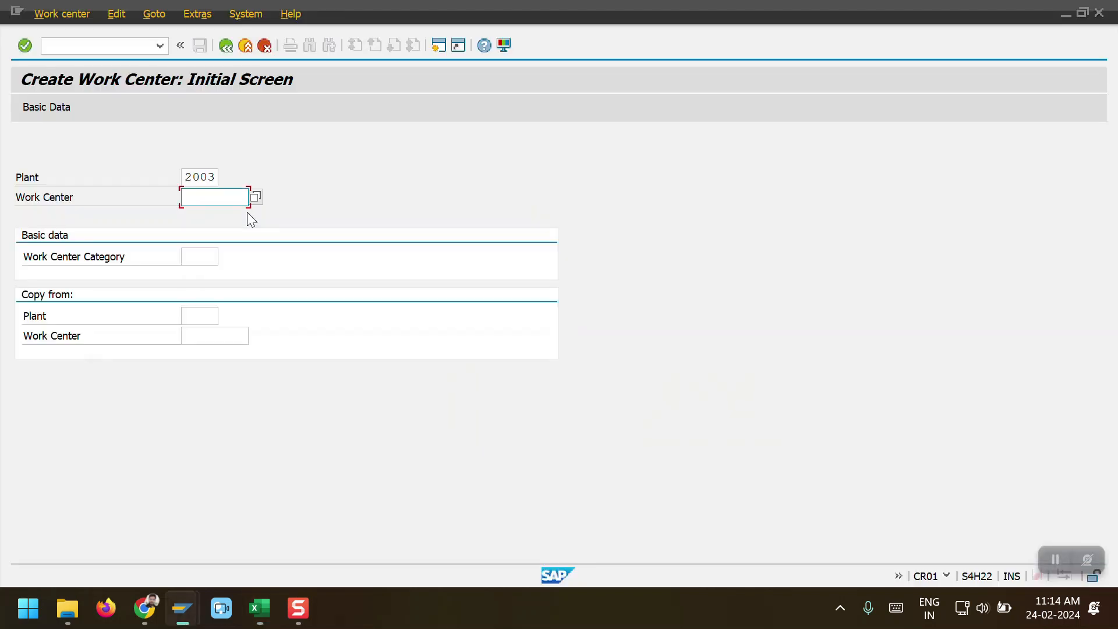
key("ctrl+v")
key("Return")
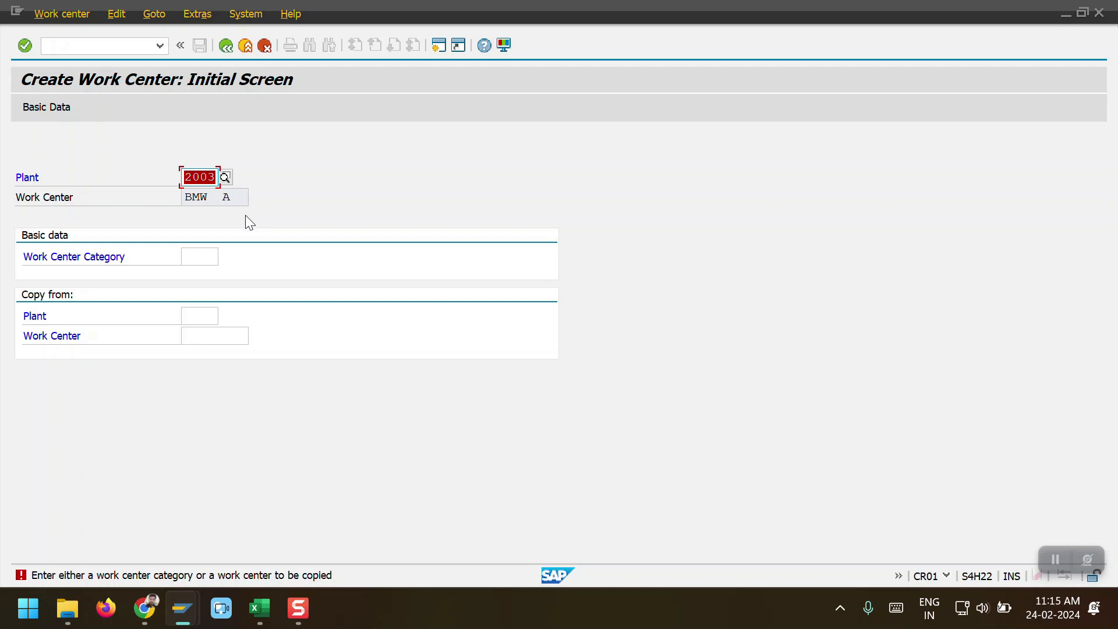
left_click(204, 254)
left_click(198, 272)
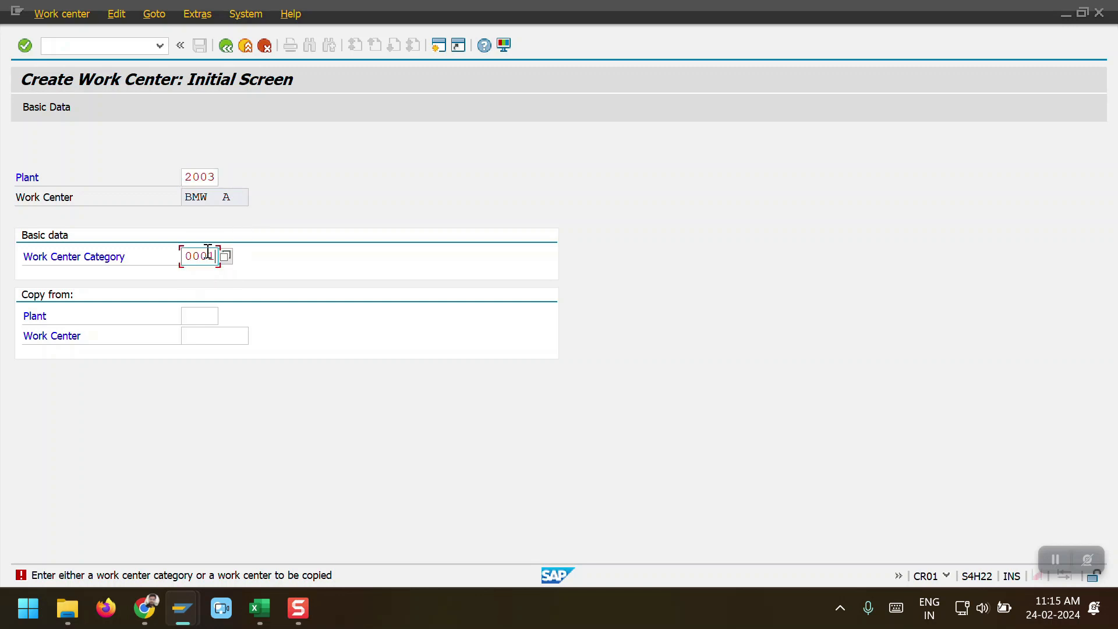
key("Return")
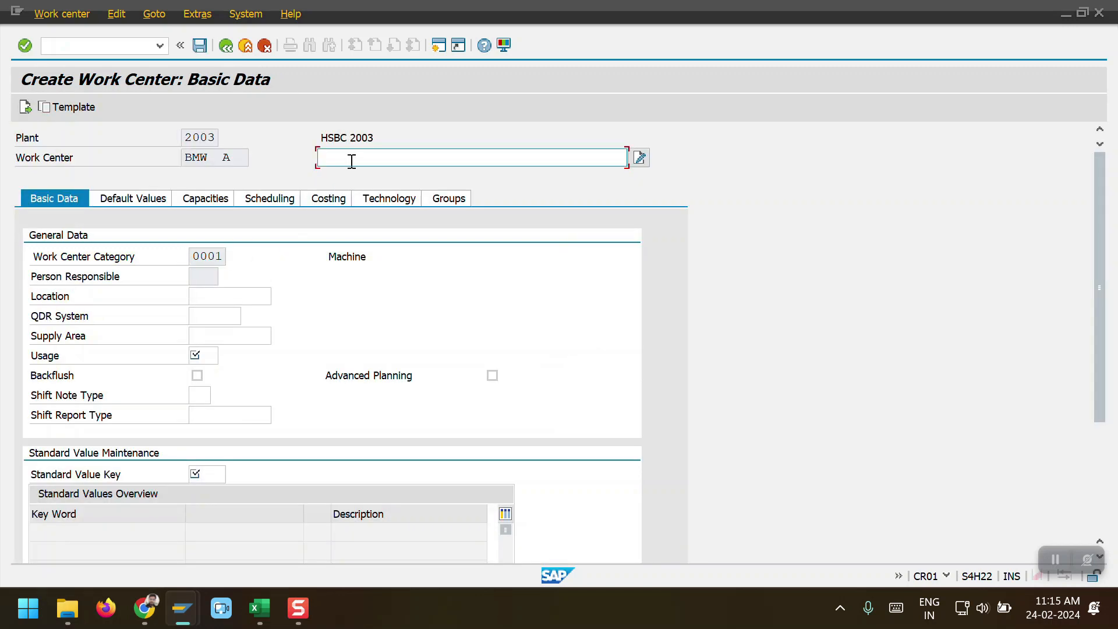
Step: Enter Assembling as the description of work center BMW A
type("A")
key("Down")
key("Down")
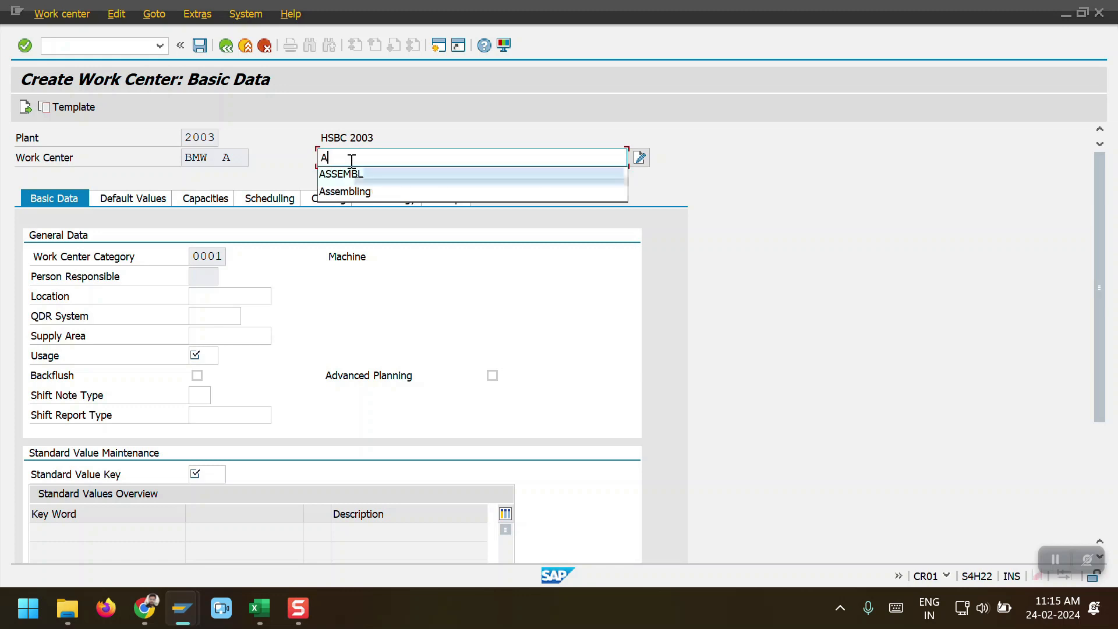
key("Return")
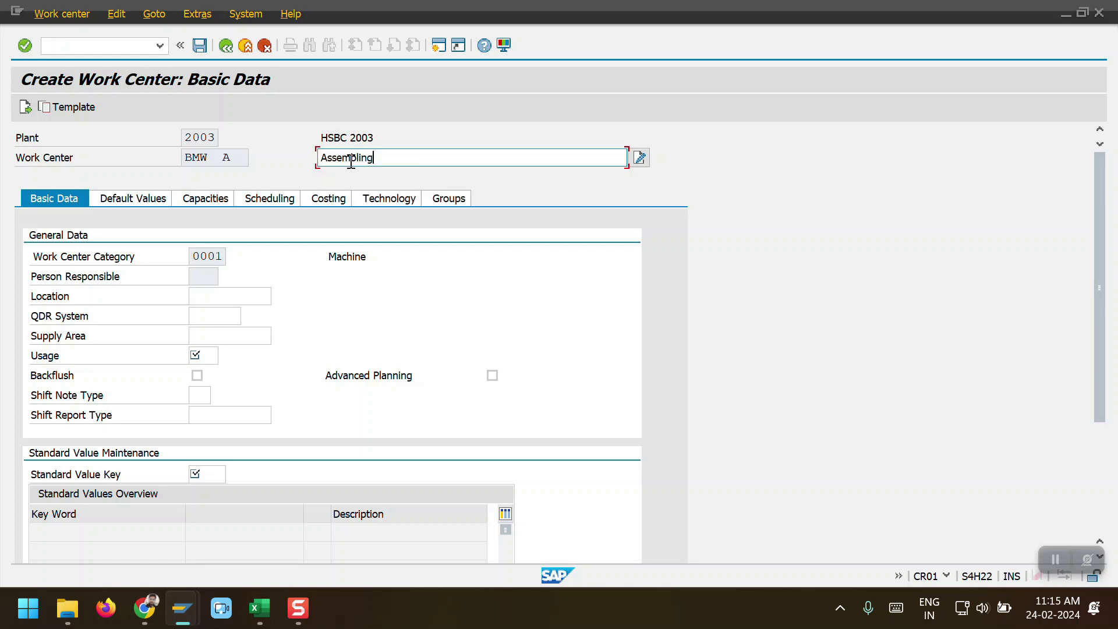
Step: Set the work center's usage to 009 and its standard value key to SAP1, Normal production
left_click(208, 355)
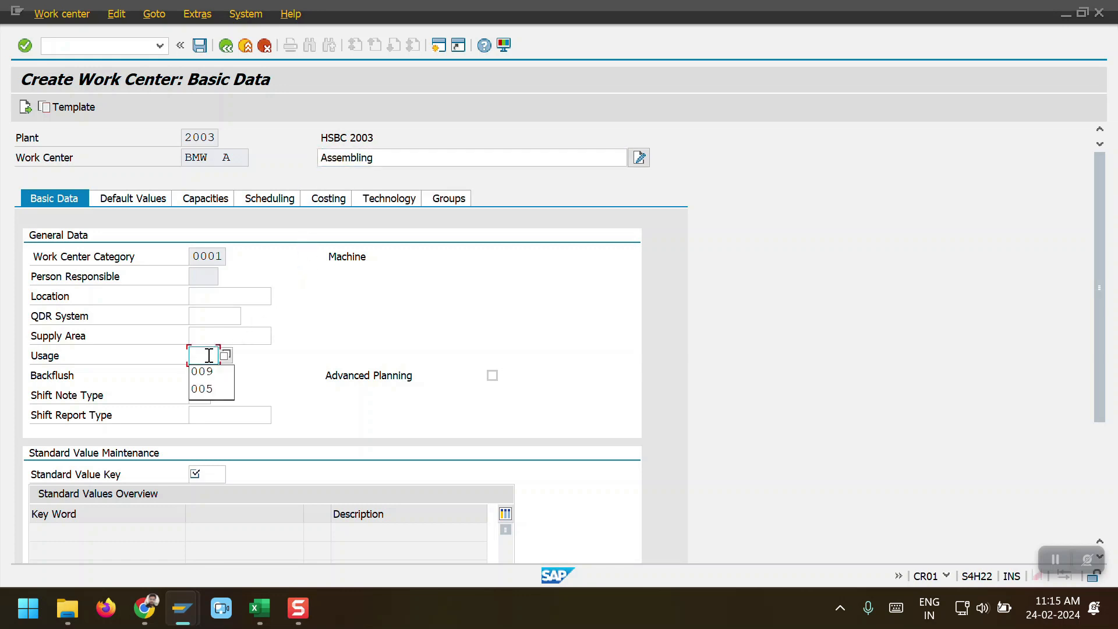
key("Down")
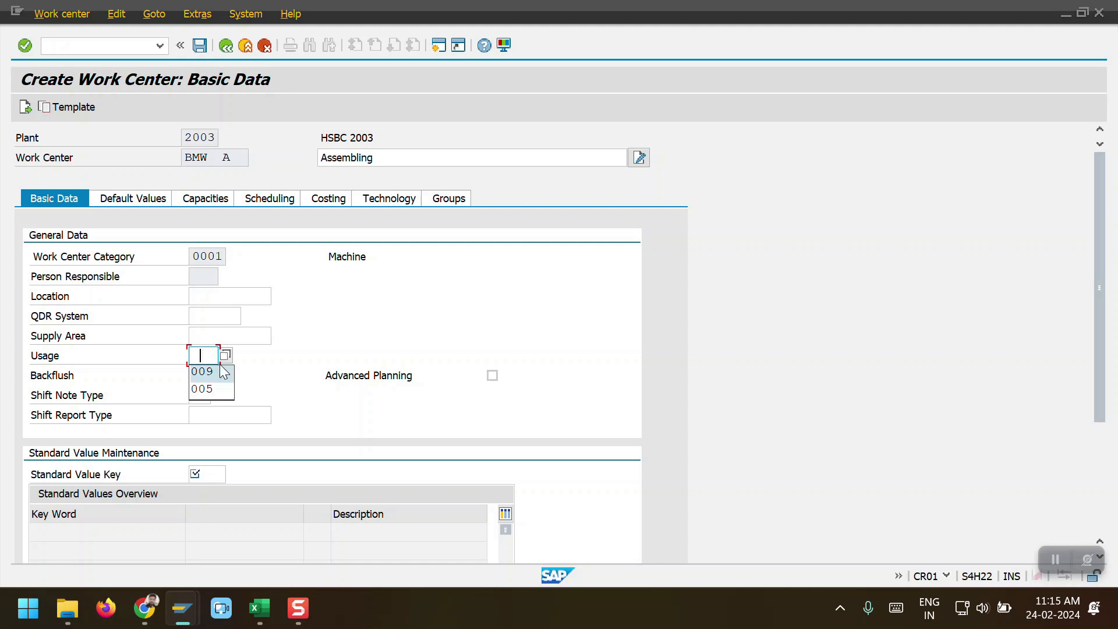
left_click(226, 358)
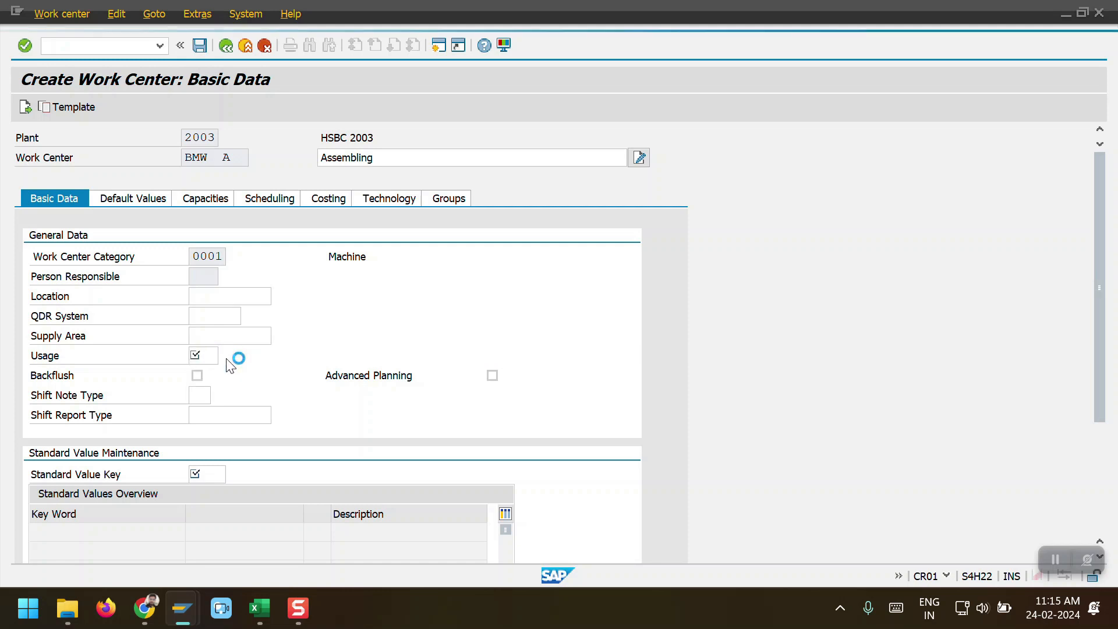
left_click(217, 226)
double_click(217, 226)
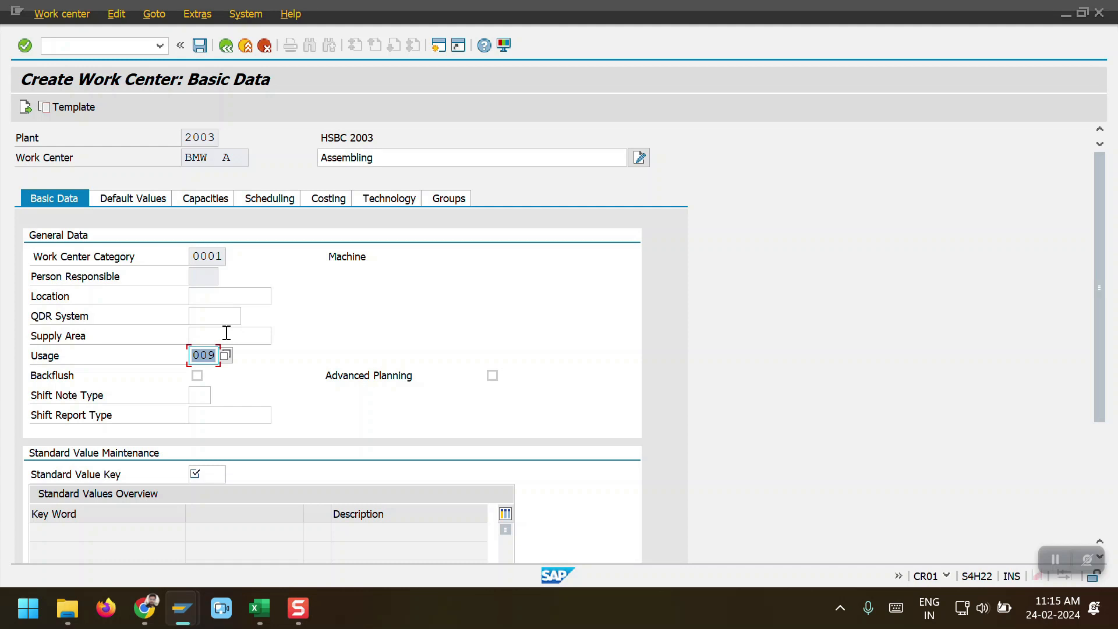
left_click(222, 468)
left_click(229, 471)
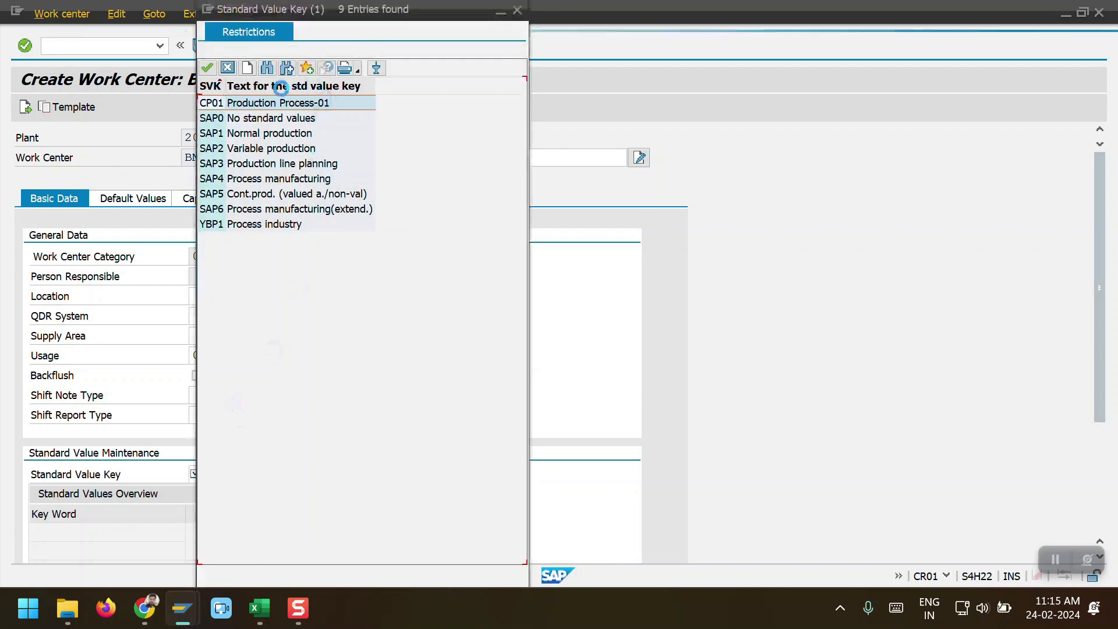
double_click(215, 137)
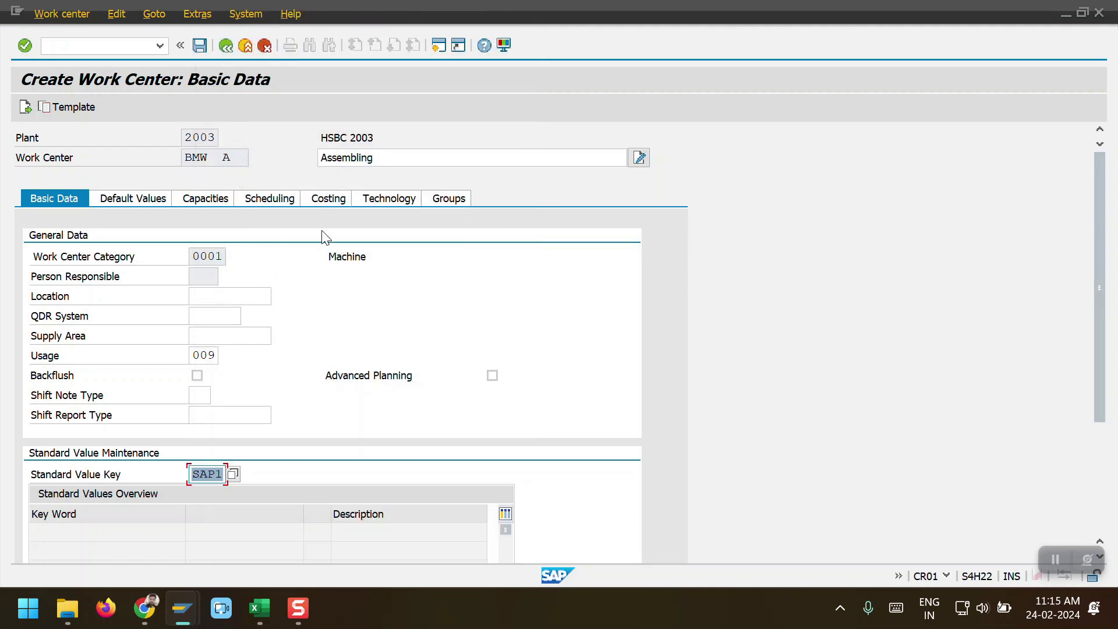
Step: Assign cost center BMW A from the value list in the work center's costing data
left_click(328, 199)
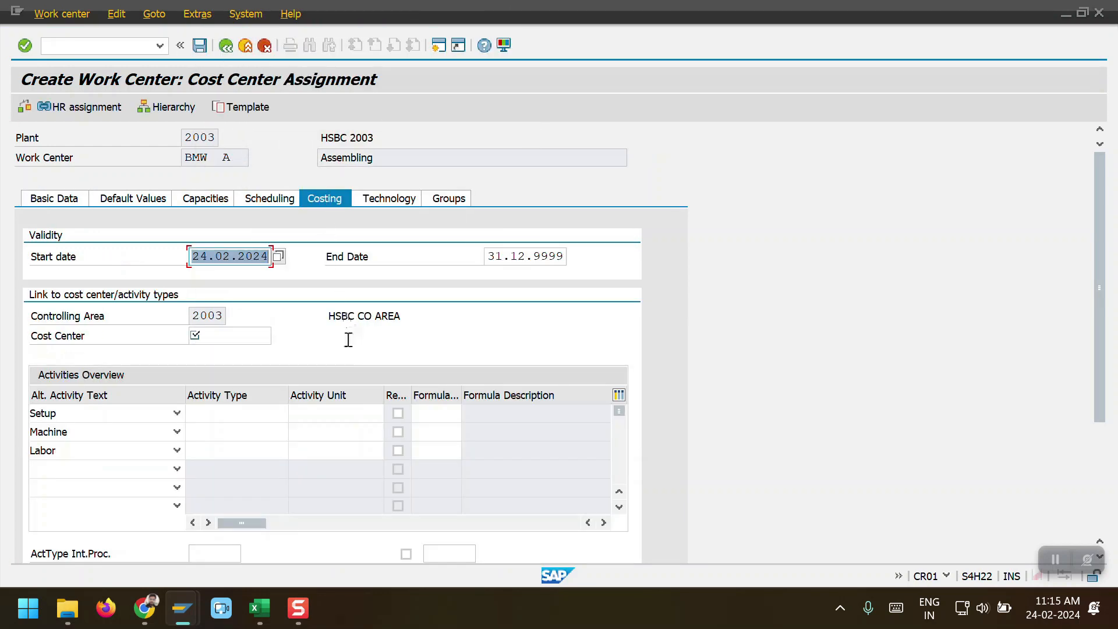
left_click(227, 334)
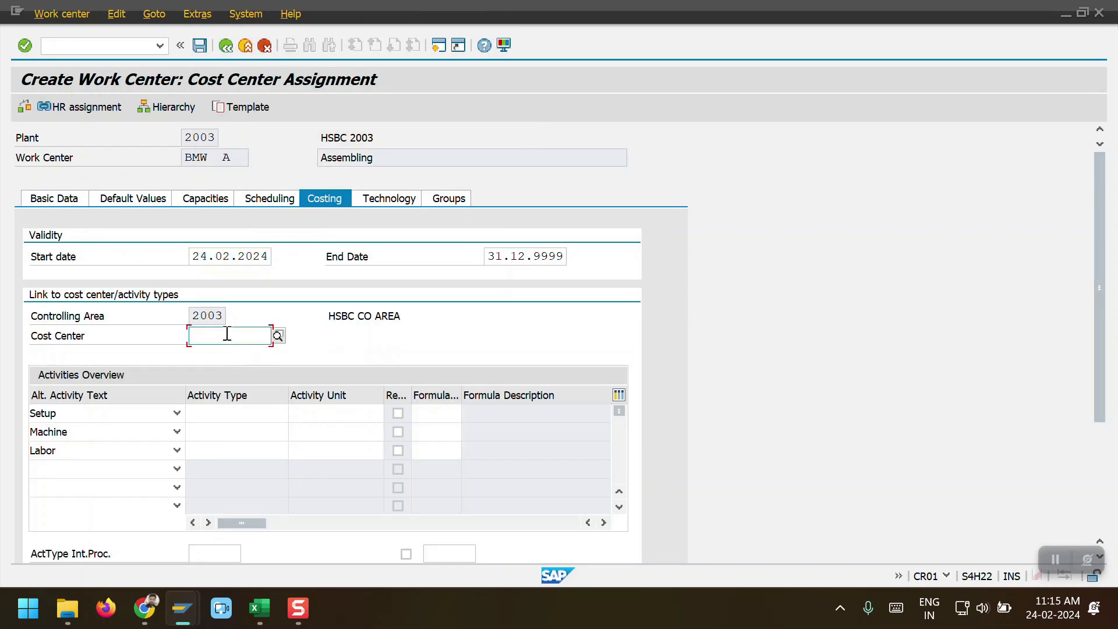
left_click(278, 337)
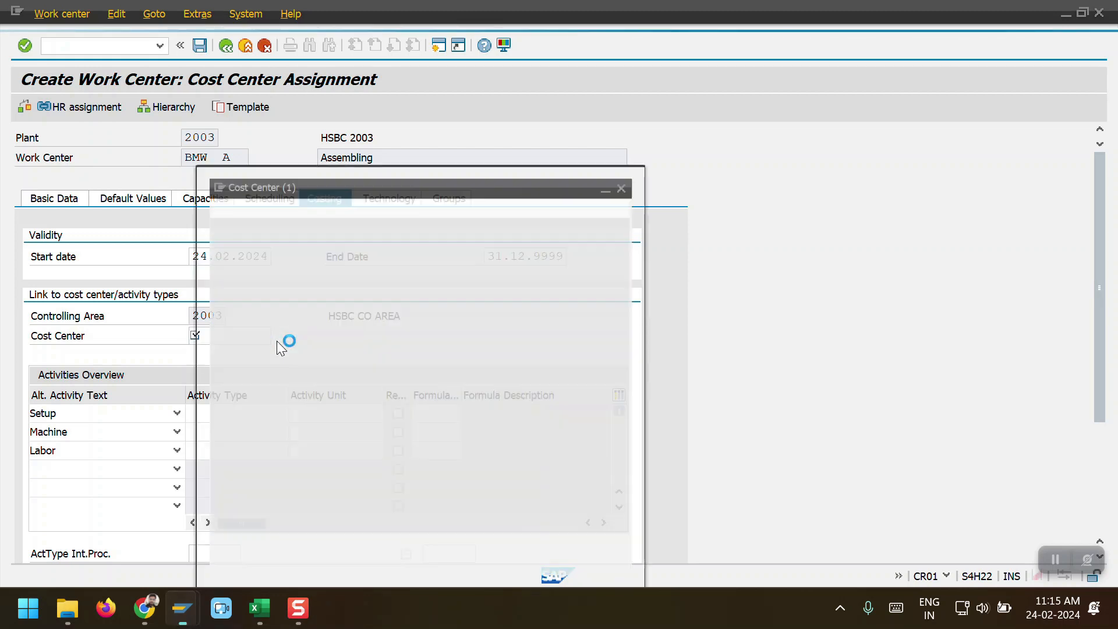
left_click(588, 551)
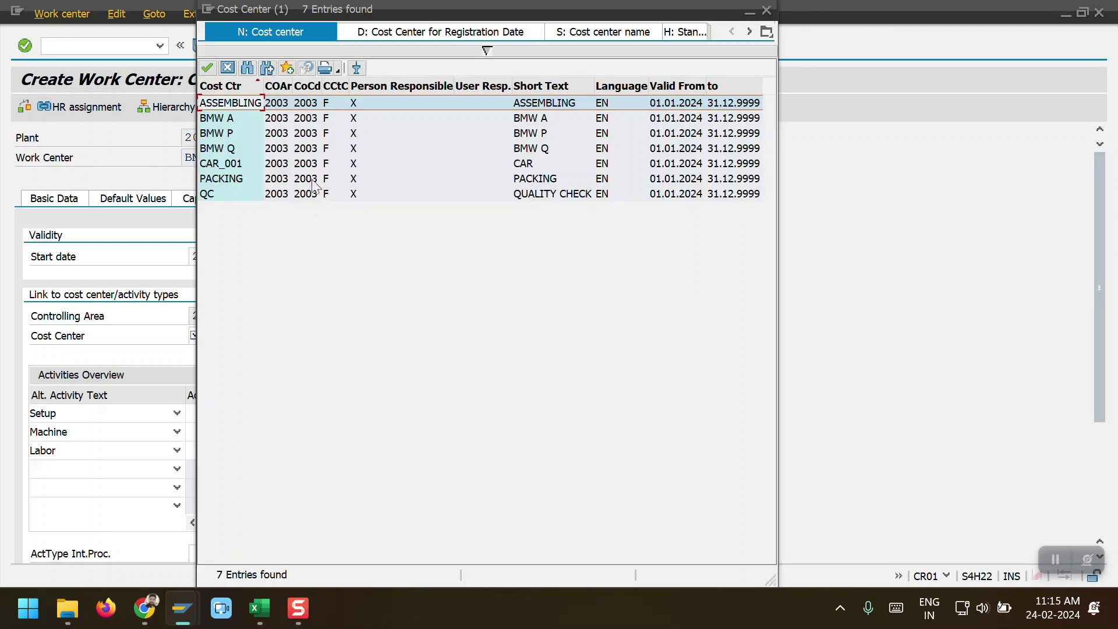
left_click(213, 121)
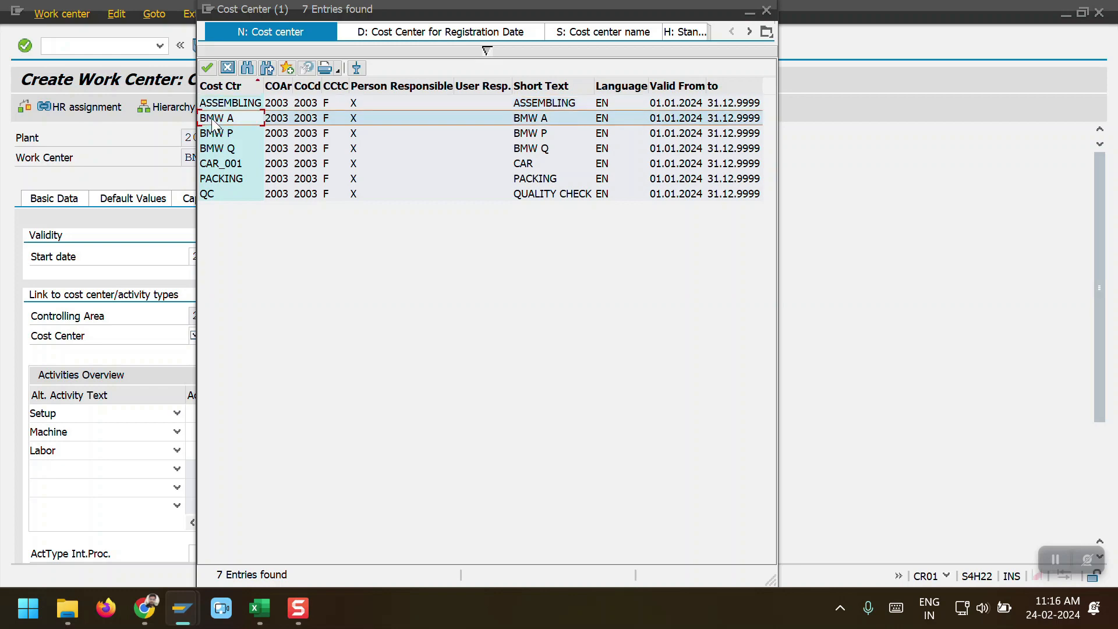
double_click(213, 119)
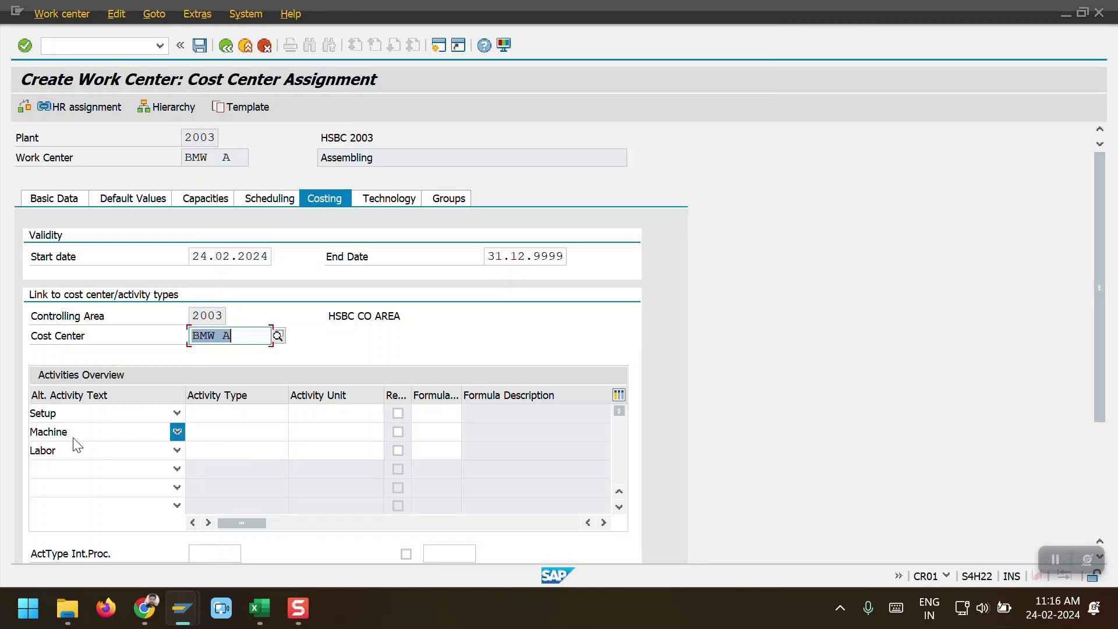
Step: Enter activity type BMW A with unit hr for the Machine activity of work center BMW A
left_click(217, 437)
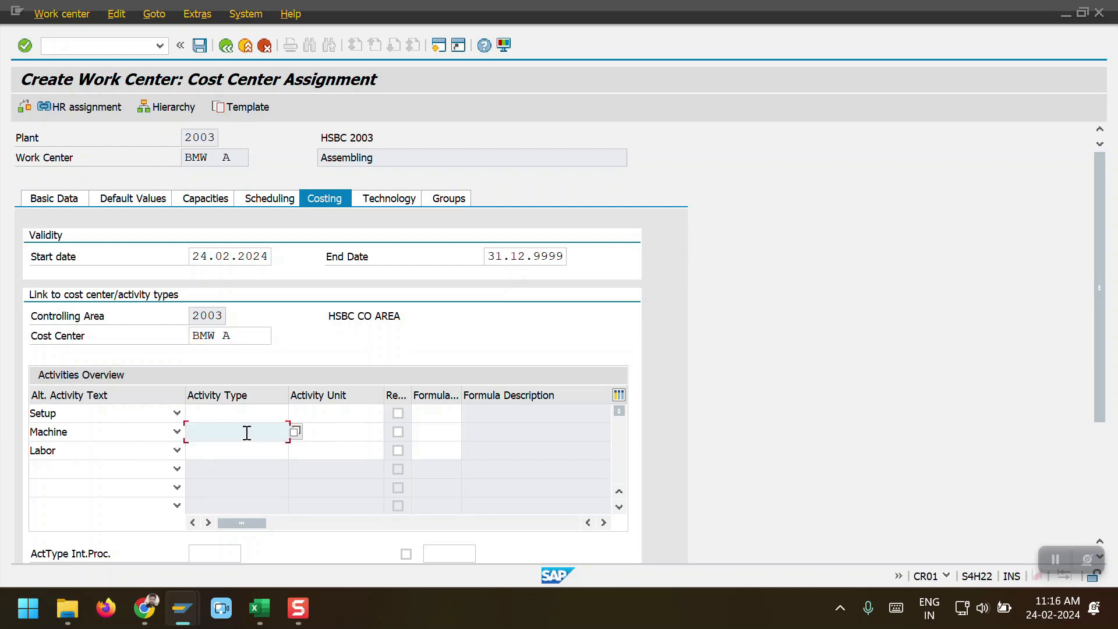
left_click_drag(238, 341, 156, 333)
key("ctrl+c")
left_click(226, 431)
key("ctrl+v")
left_click(324, 428)
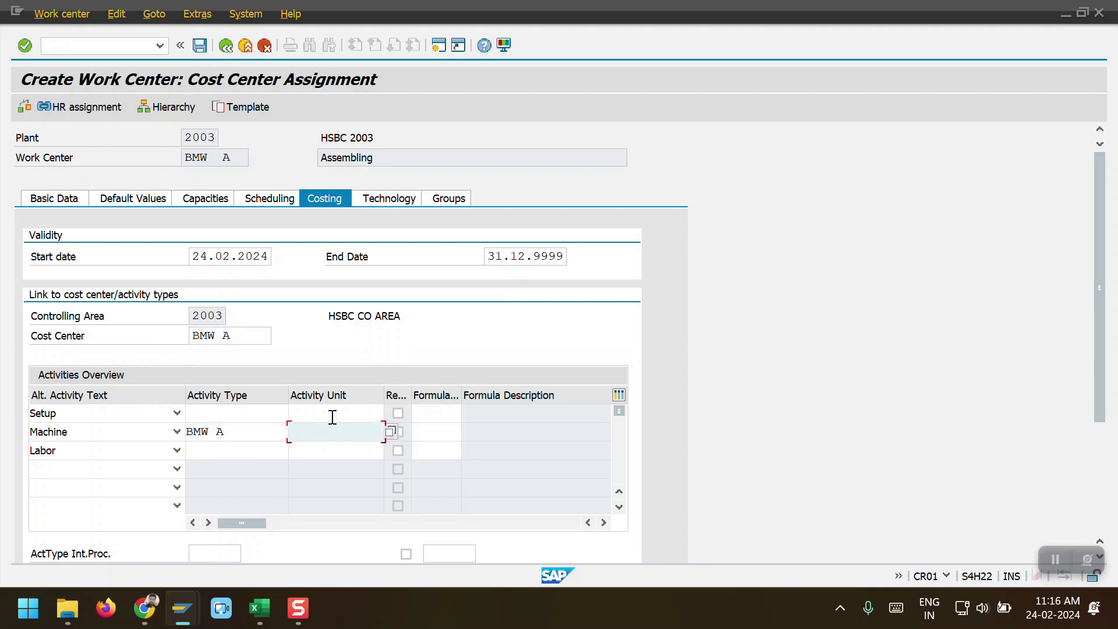
type("hr")
Step: Assign formula SAP002, Prod.: Machine time, to the Machine activity and save work center BMW A
left_click(425, 431)
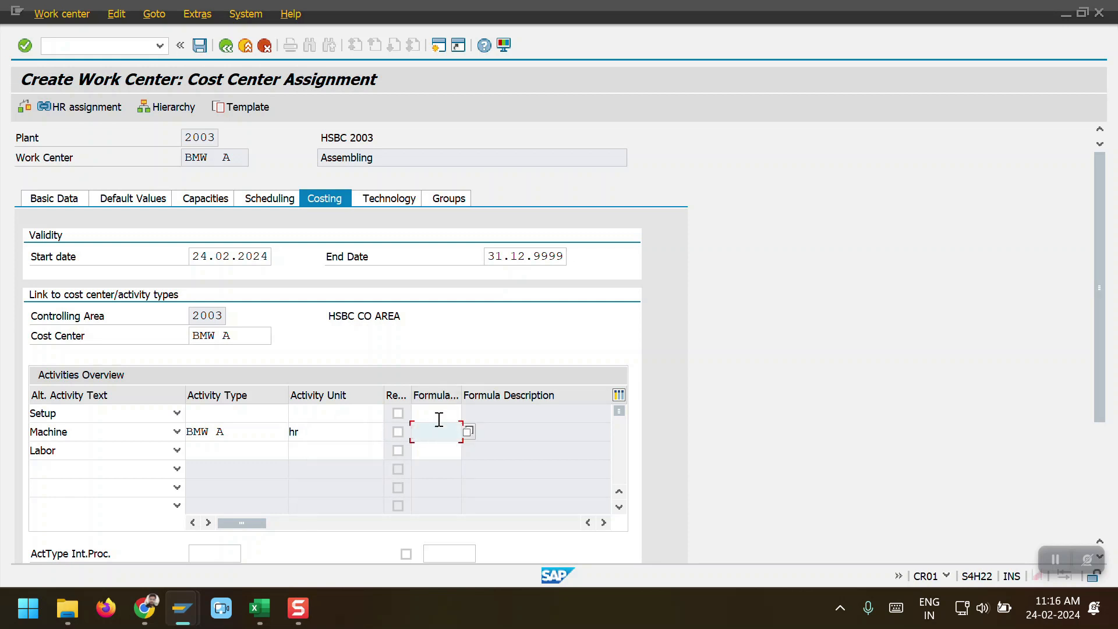
left_click(432, 434)
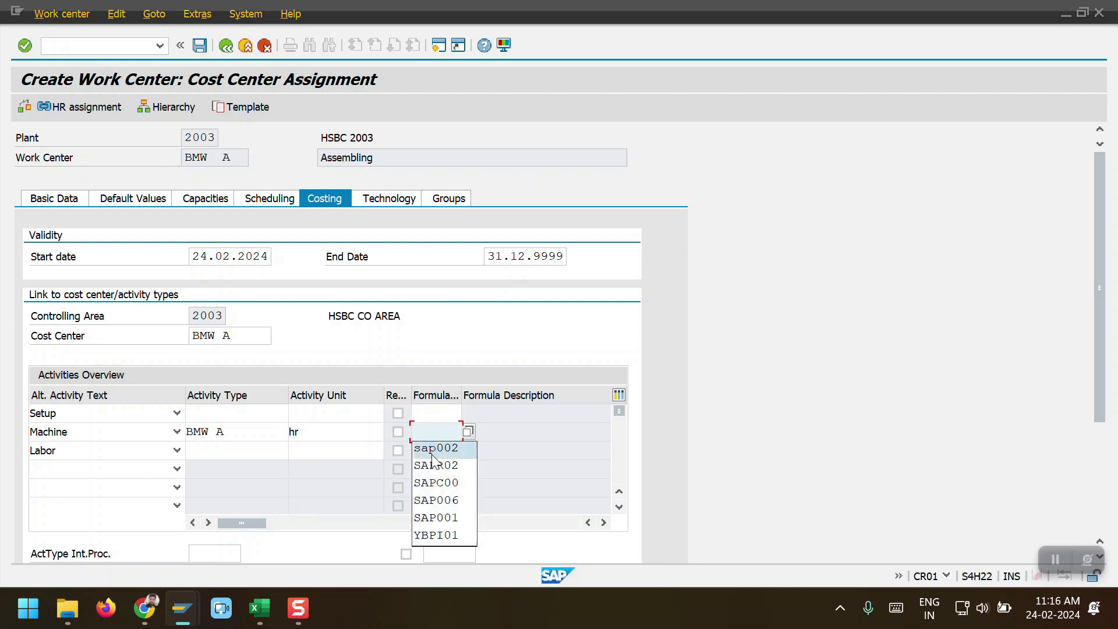
left_click(432, 451)
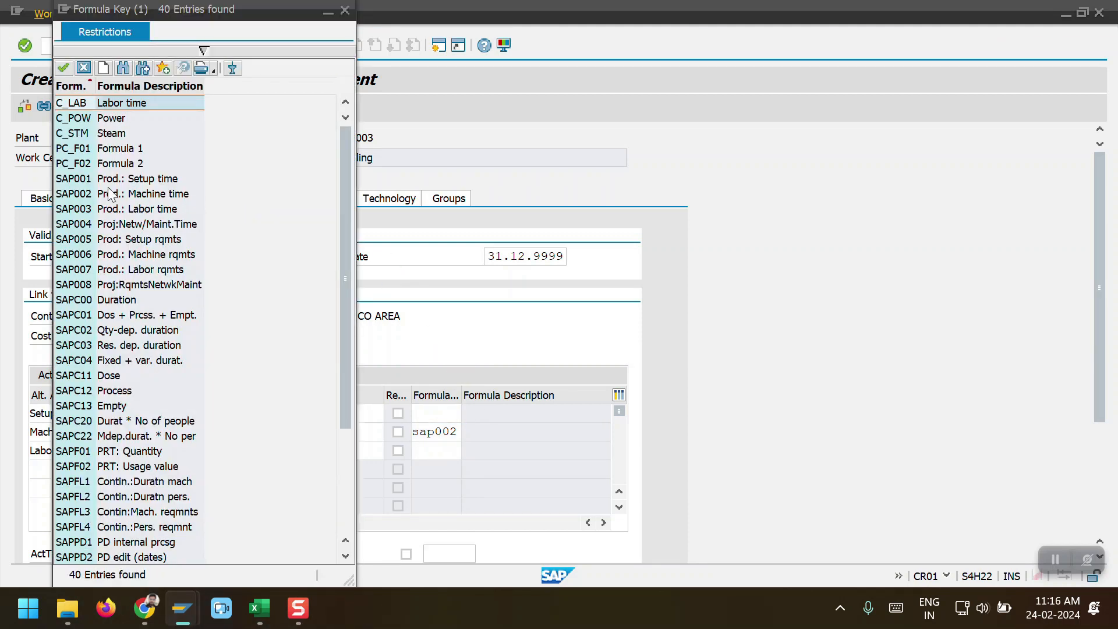
left_click(90, 196)
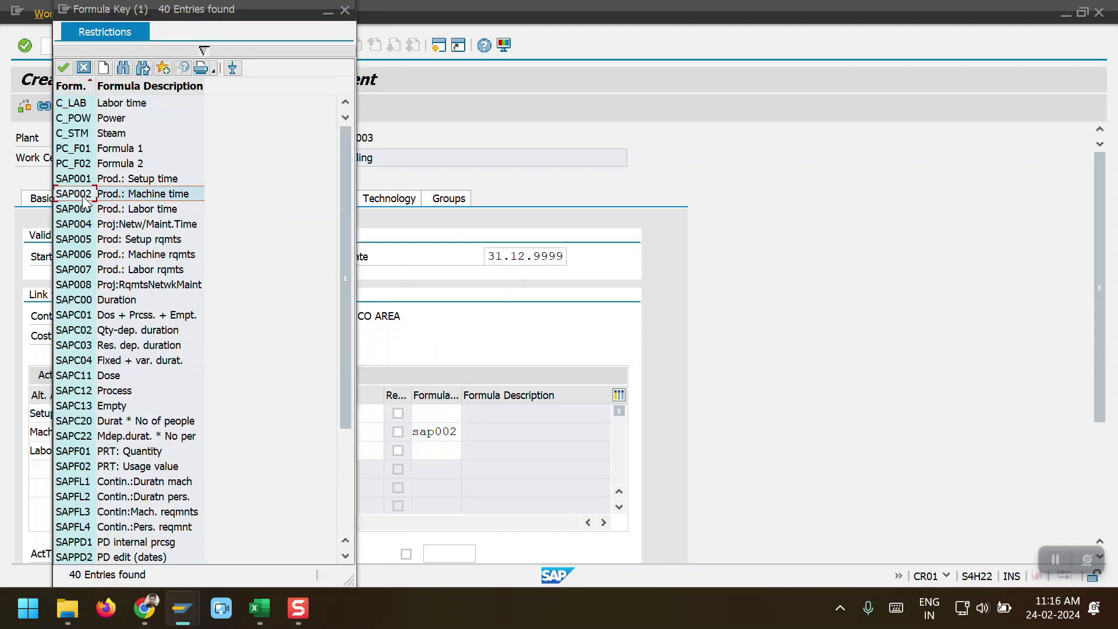
double_click(140, 200)
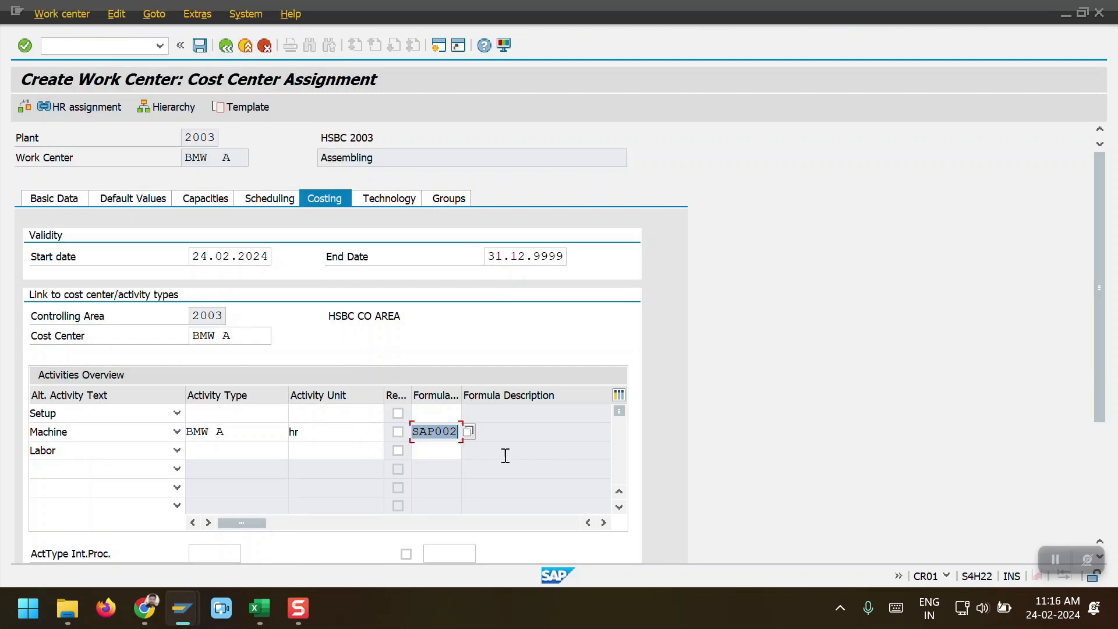
key("Return")
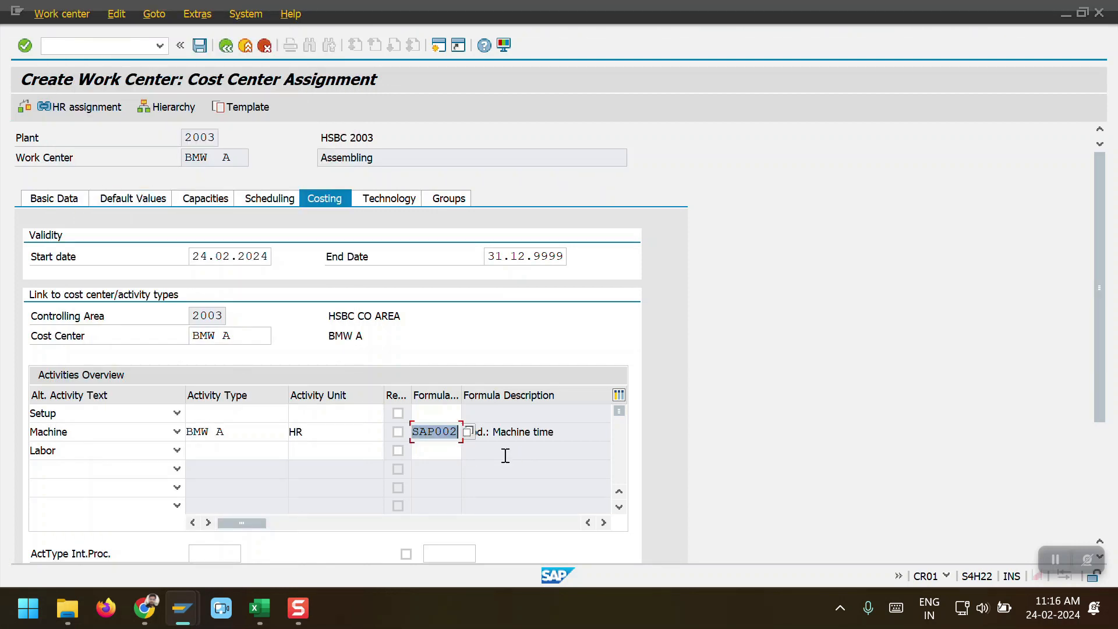
left_click(200, 46)
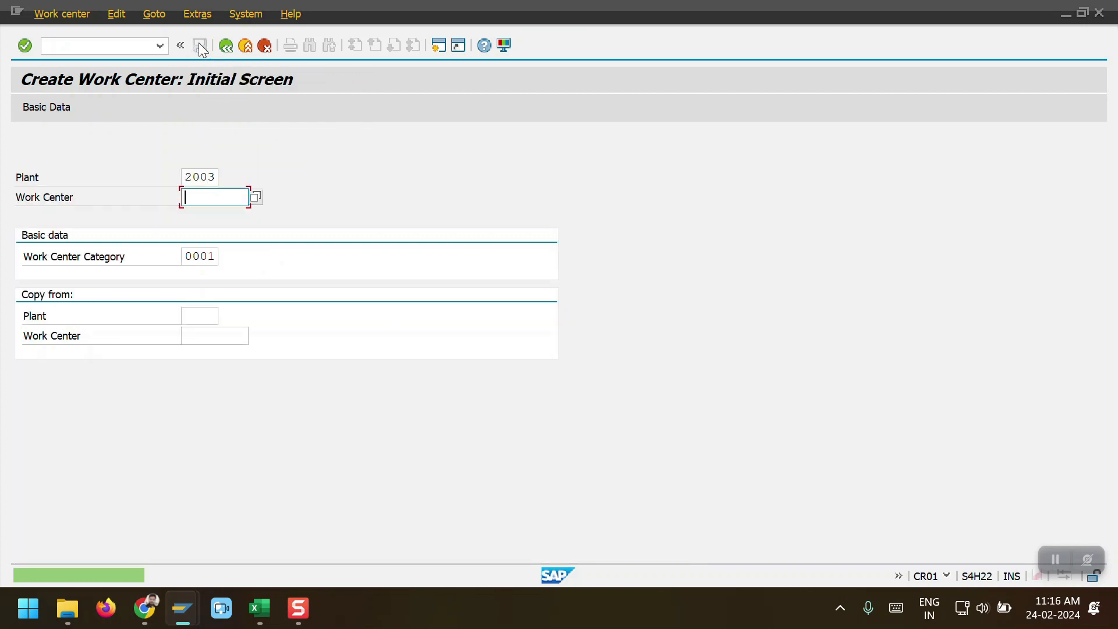
Step: Start a new work center BMW Q in plant 2003 with category 0001 and open its basic data
key("Down")
key("Return")
key("Right")
key("BackSpace")
type("Q")
key("Return")
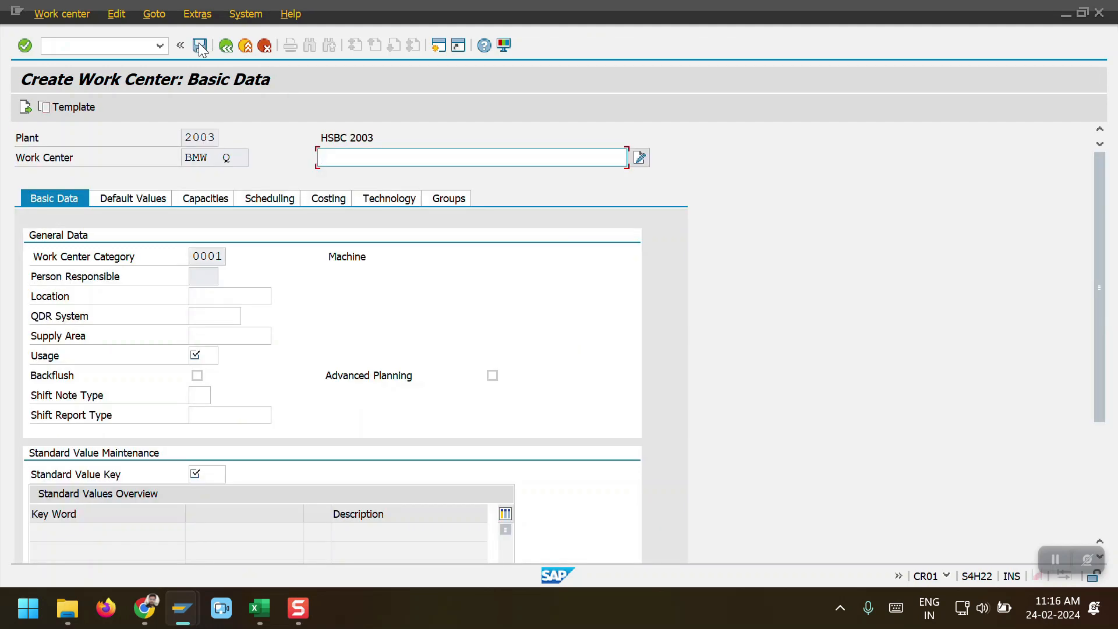
Step: Enter QUALITY CHECK as the description of work center BMW Q
key("Down")
key("Down")
key("Down")
key("Return")
Step: Set the usage of work center BMW Q to 009 and its standard value key to SAP1
left_click(200, 355)
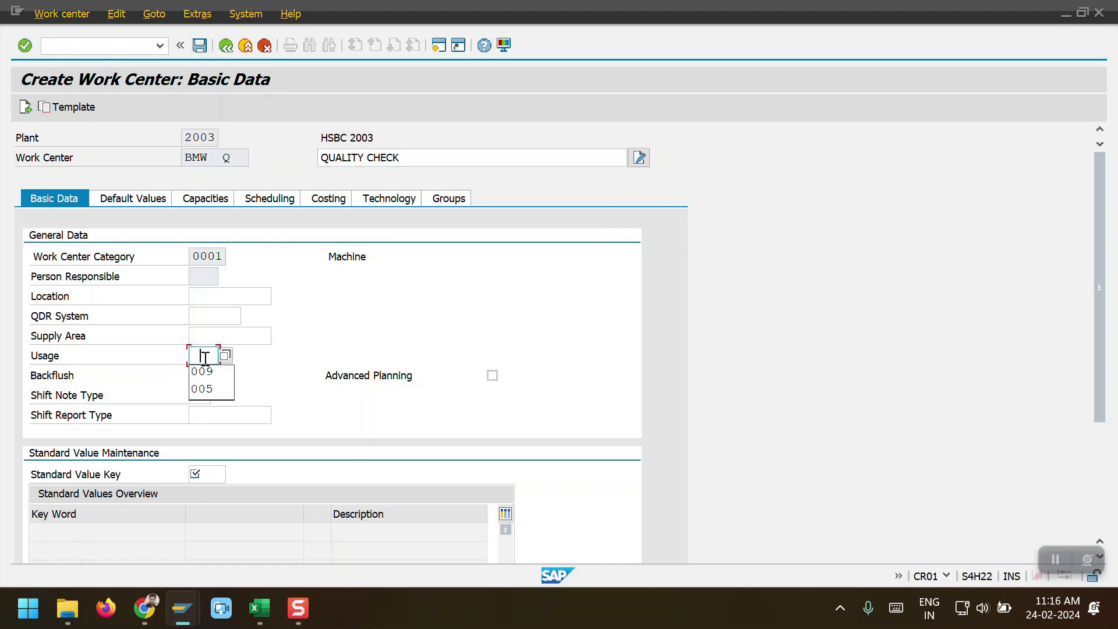
left_click(205, 372)
left_click(208, 474)
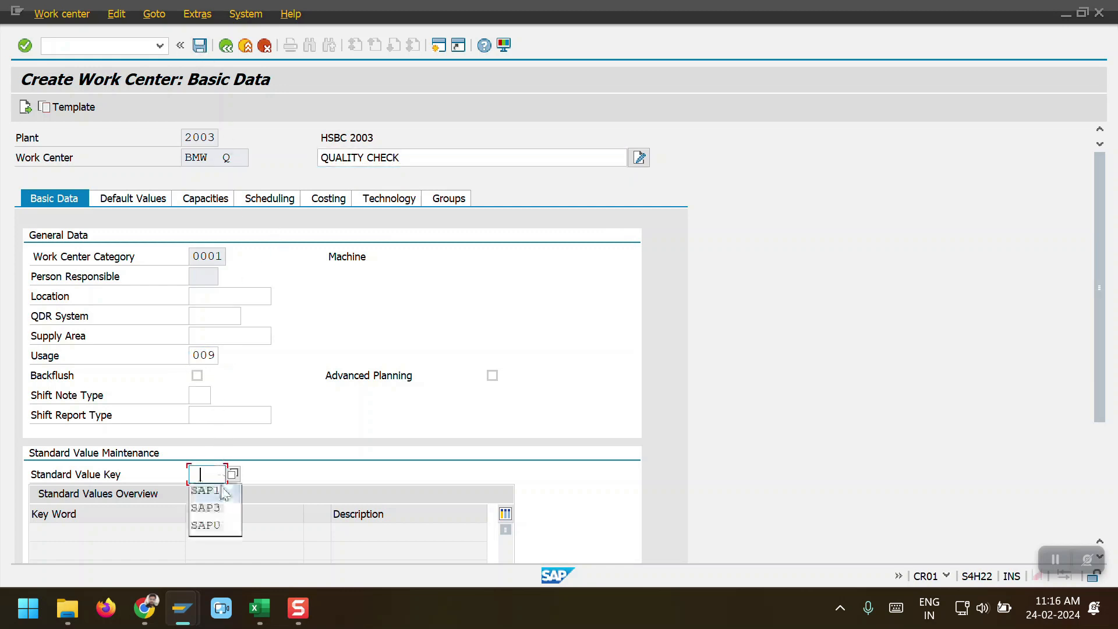
left_click(204, 488)
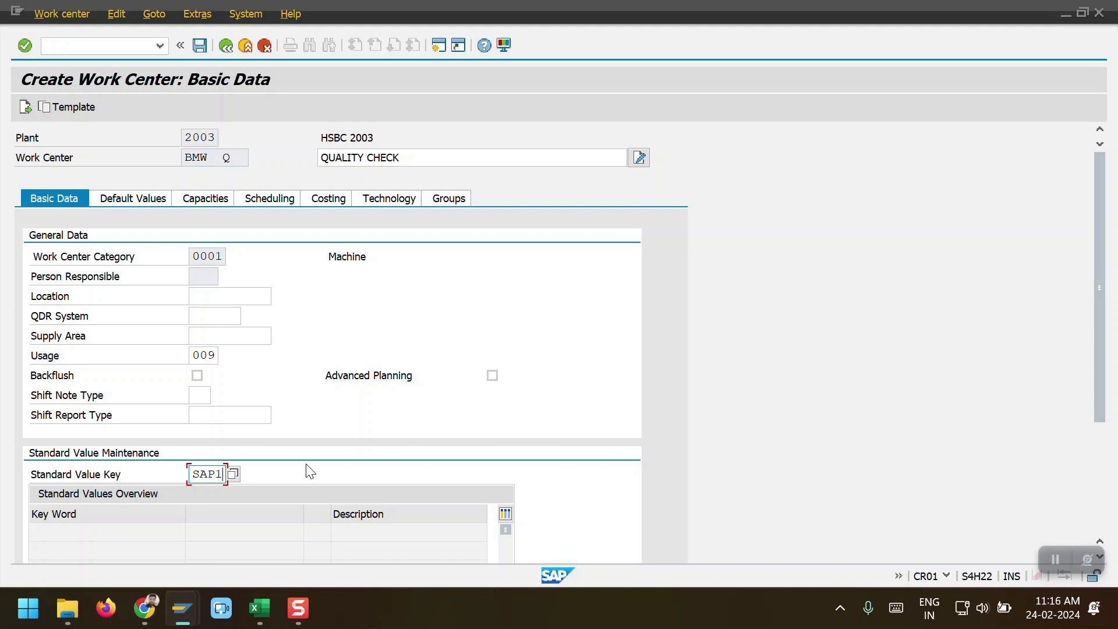
Step: Assign cost center BMW Q in the costing data of work center BMW Q
left_click(322, 199)
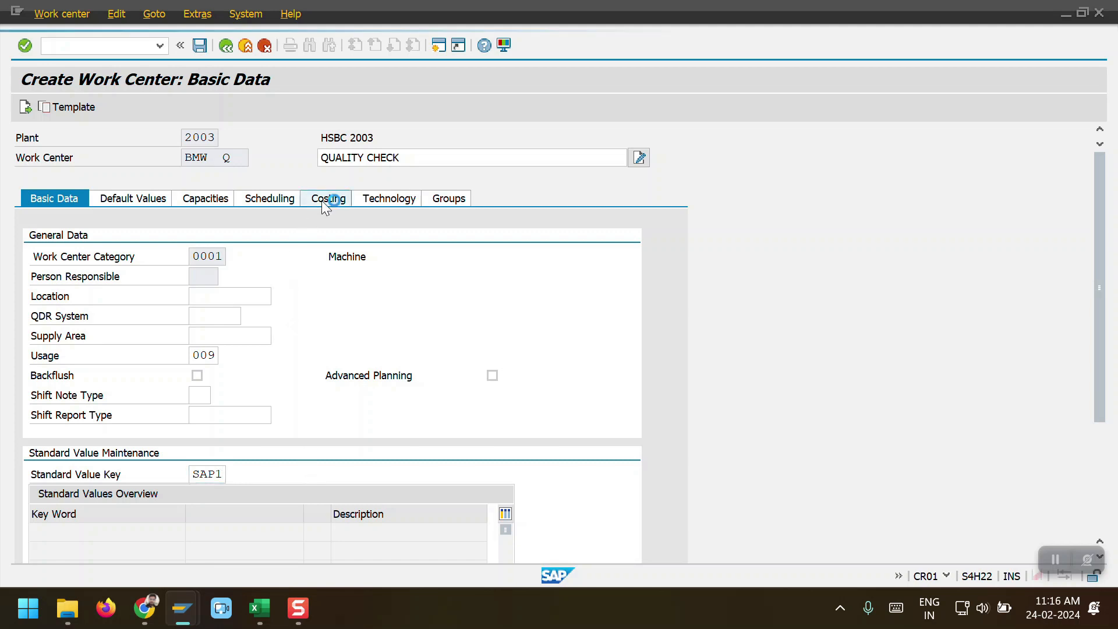
left_click(229, 333)
left_click(236, 351)
key("BackSpace")
type("Q")
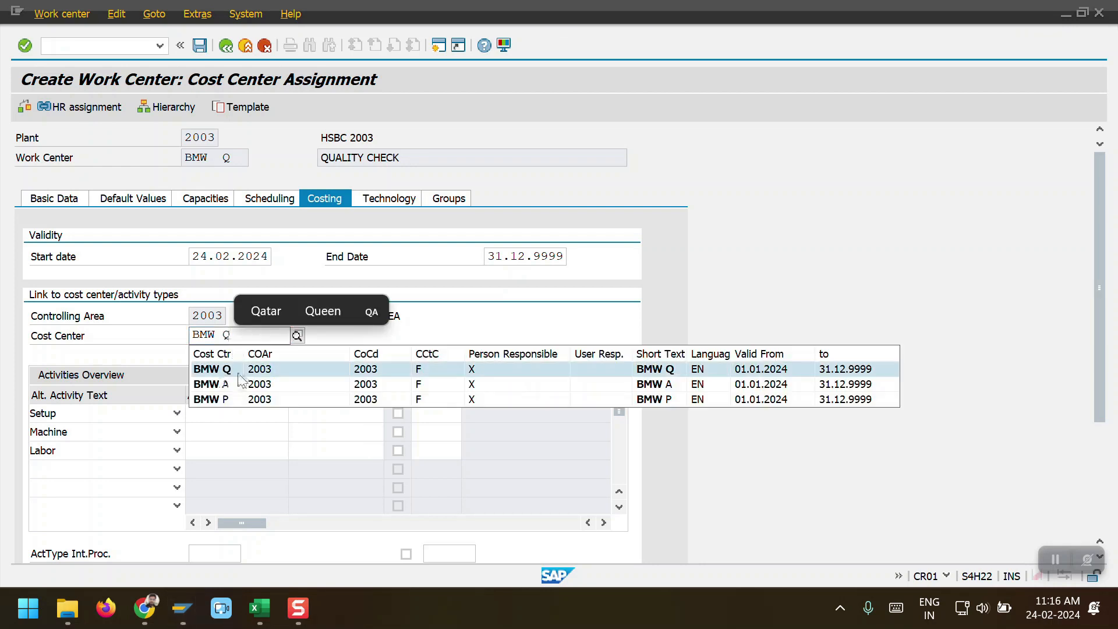
left_click(236, 370)
Step: Give the Machine activity type BMW Q, unit hr and formula SAP002, and save work center BMW Q
left_click(222, 435)
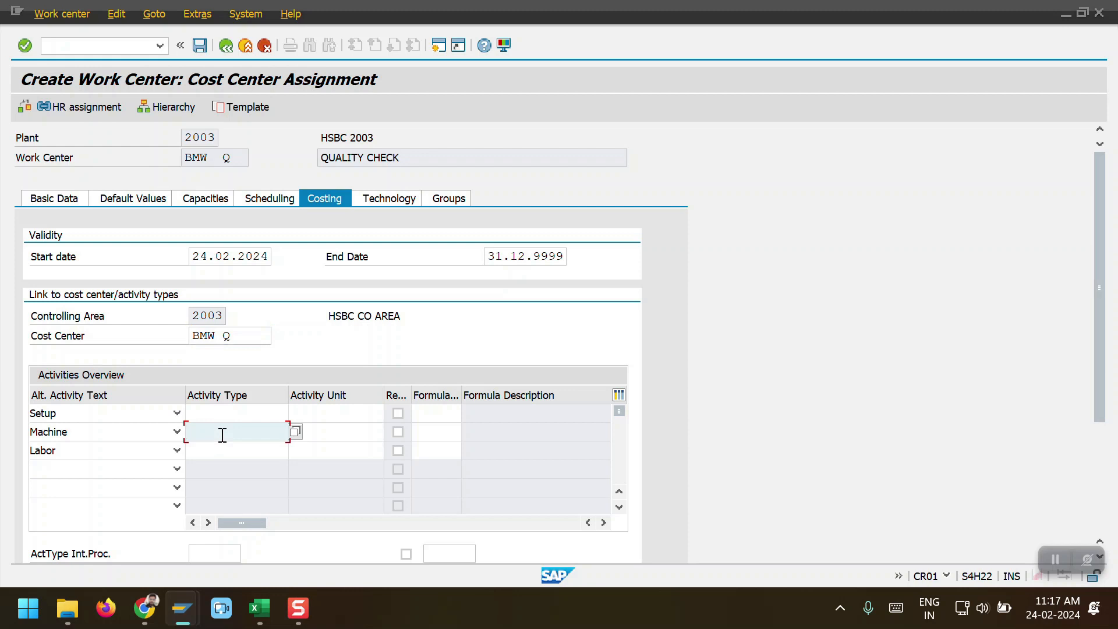
left_click(224, 448)
left_click(321, 440)
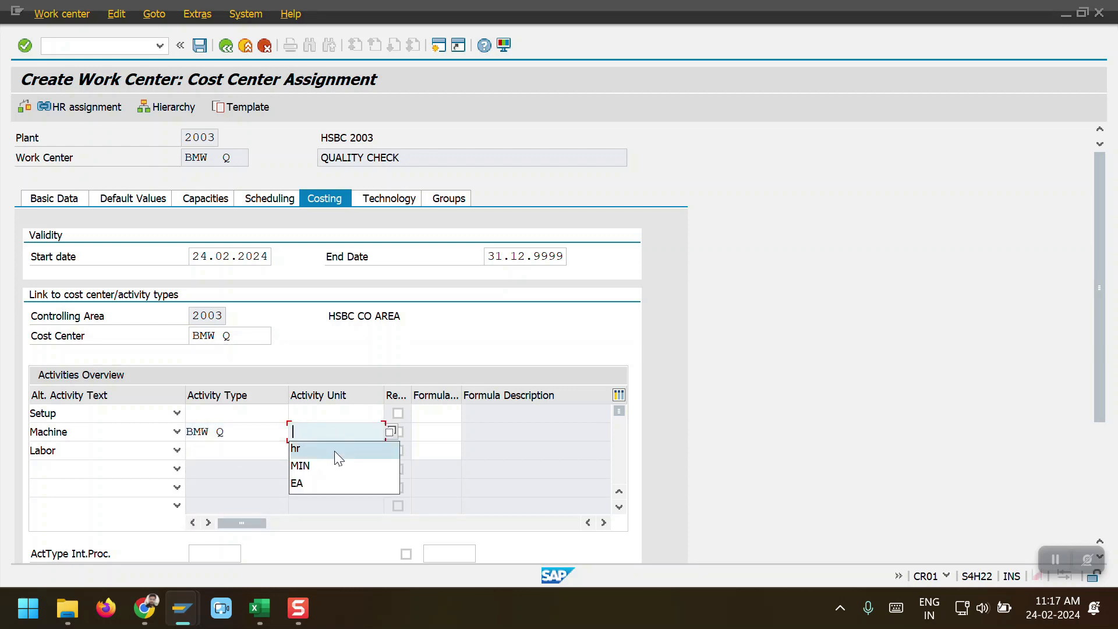
left_click(336, 453)
left_click(439, 433)
left_click(450, 452)
key("Return")
key("ctrl+s")
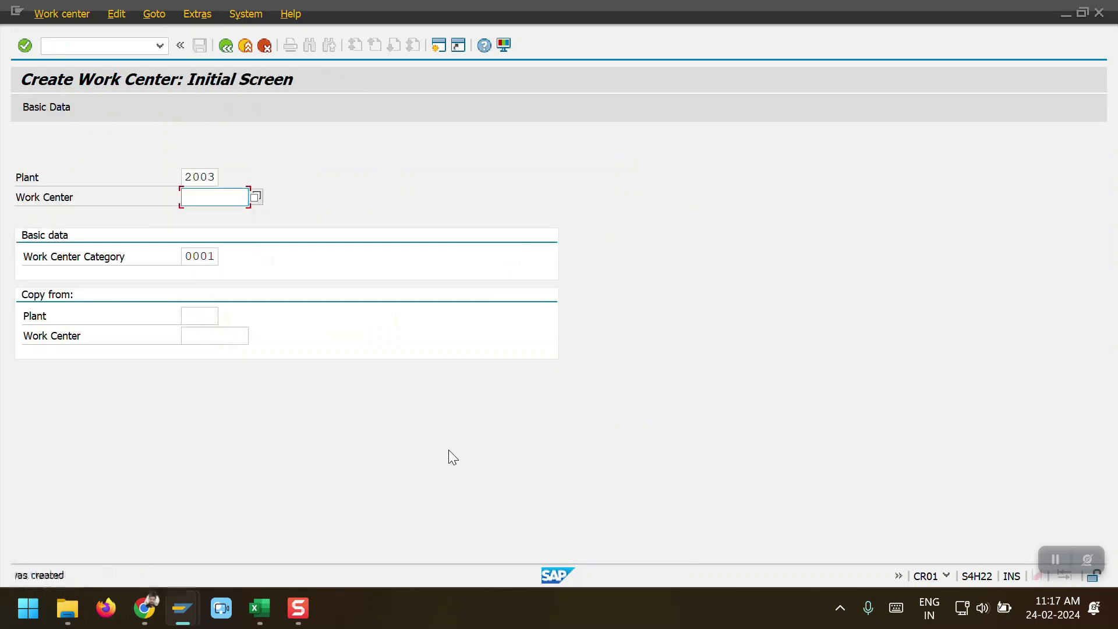
Step: Start a new work center BMW P in plant 2003 with category 0001 and open its basic data
key("Down")
key("Down")
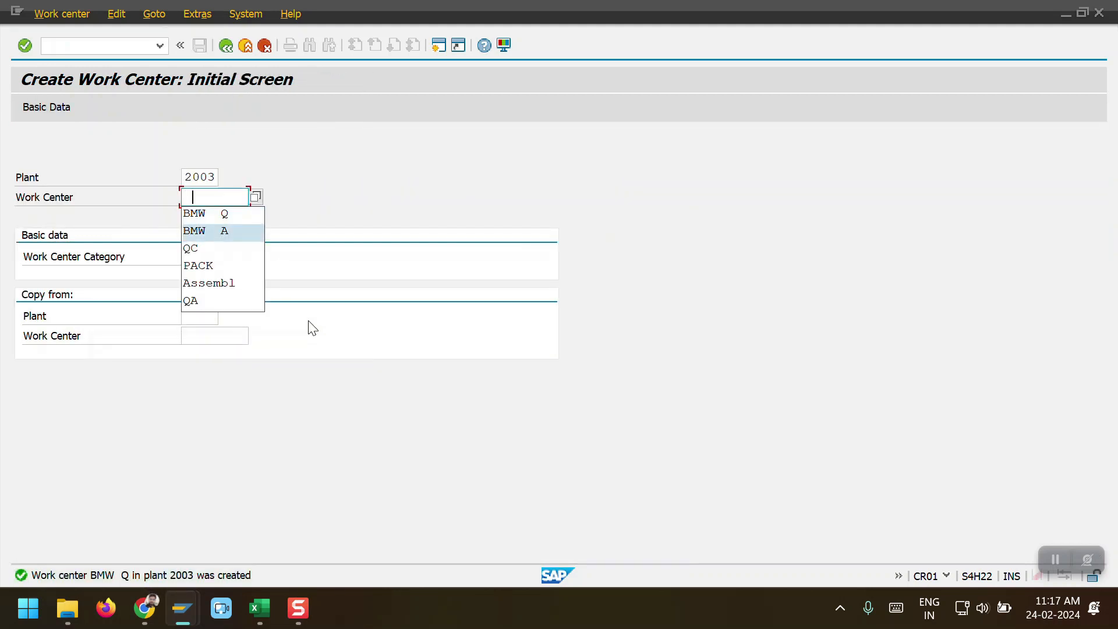
key("Up")
key("Return")
key("BackSpace")
type("P")
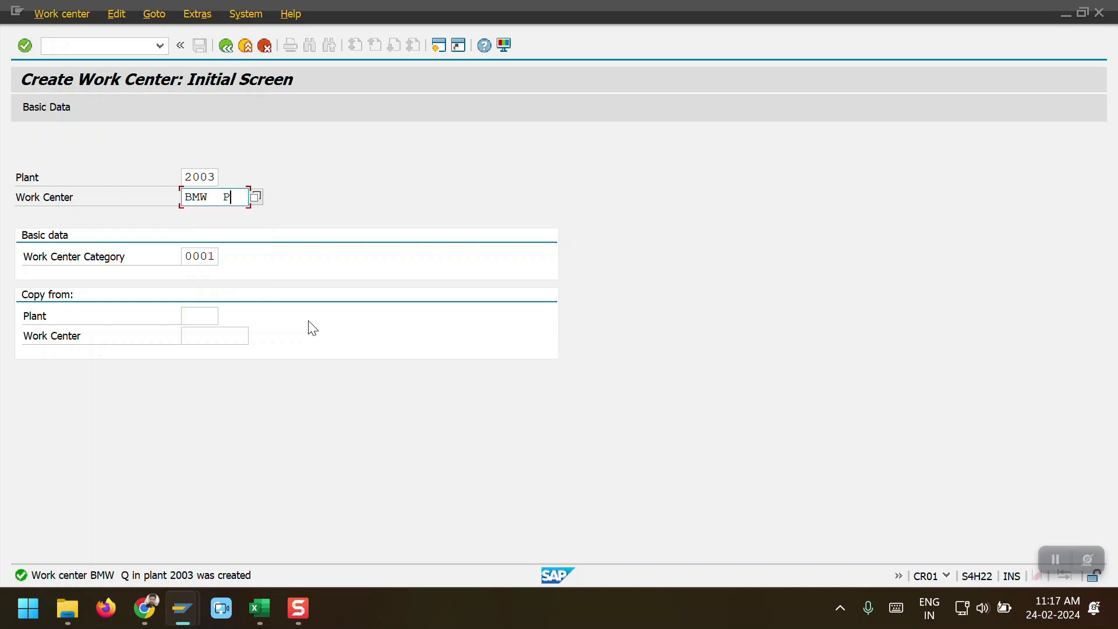
key("Return")
Step: Enter PACKAGING as the description of work center BMW P
key("Down")
key("Down")
key("Down")
key("Return")
Step: Set the usage of work center BMW P to 009 and its standard value key to SAP1
left_click(208, 351)
key("Down")
key("Down")
key("Return")
key("Tab")
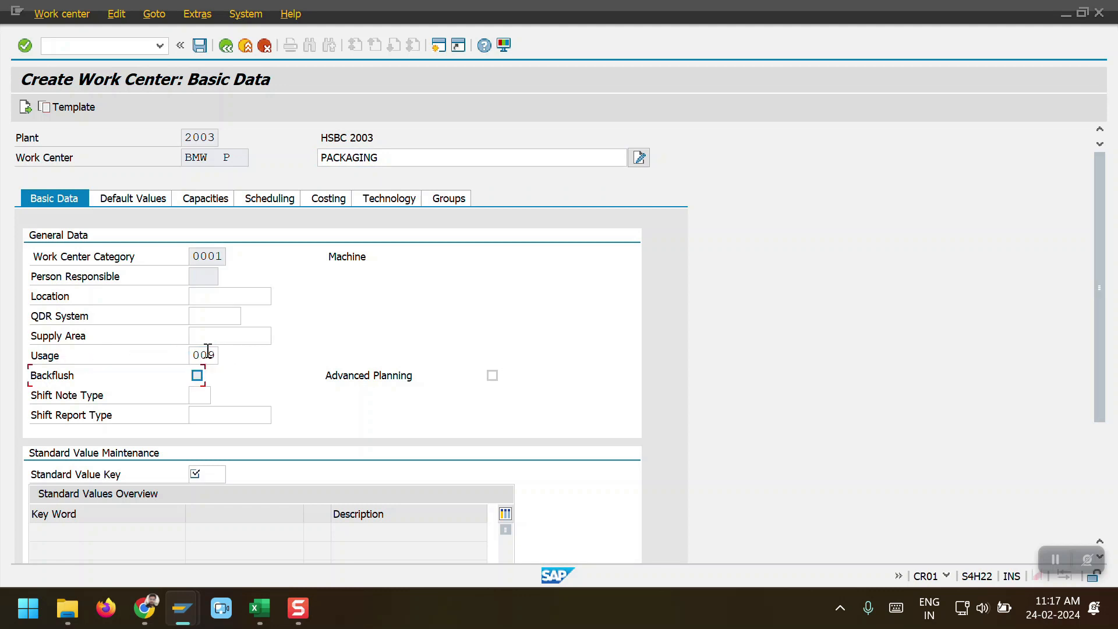
left_click(203, 473)
key("Down")
key("Return")
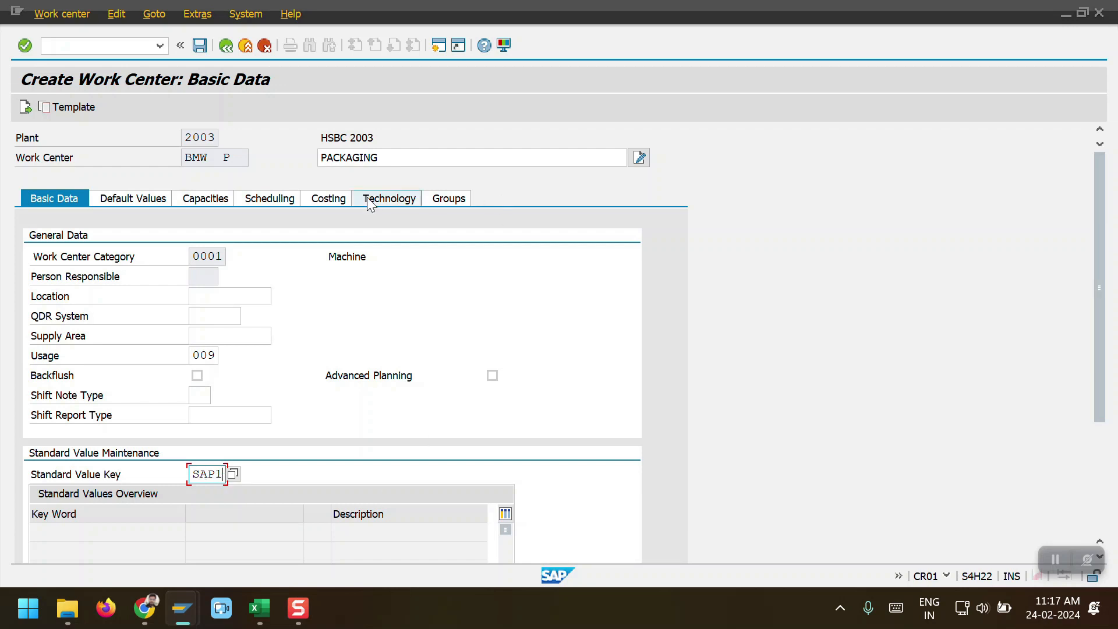
Step: Assign cost center BMW P in the costing data of work center BMW P
left_click(338, 200)
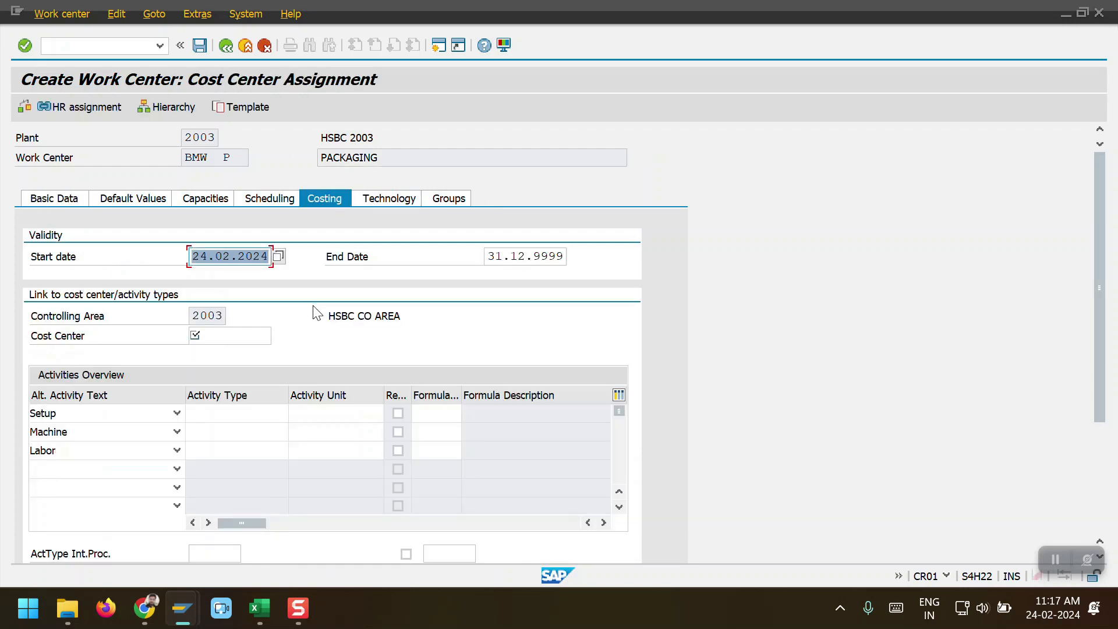
left_click(237, 335)
left_click(236, 352)
key("BackSpace")
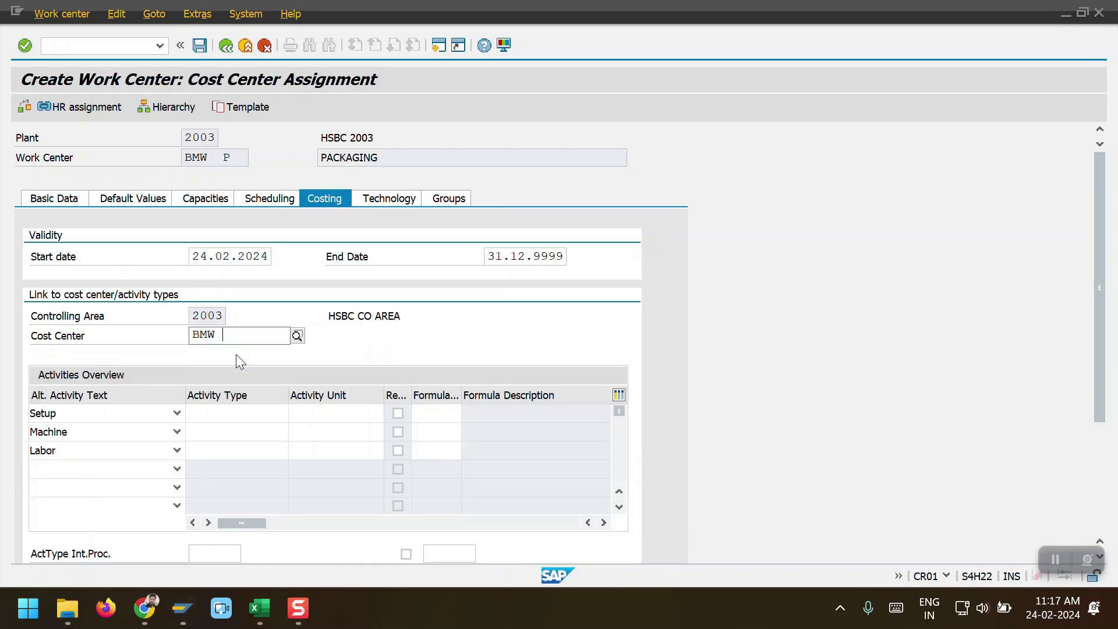
type("P")
Step: Enter activity type BMW P with unit hr for the Machine activity of work center BMW P
left_click(222, 435)
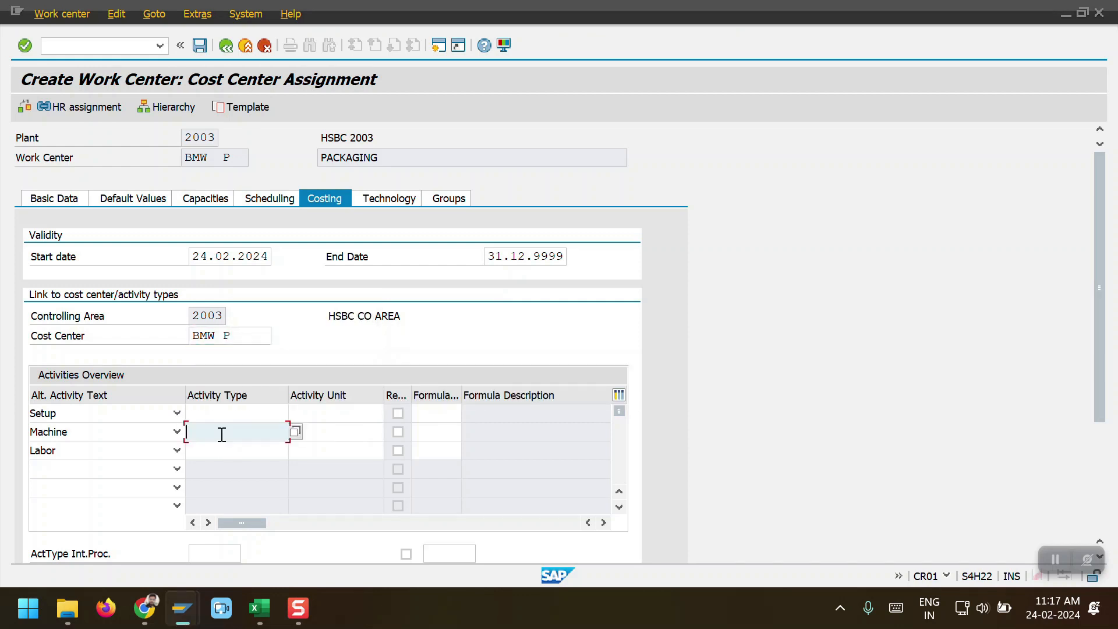
left_click(223, 436)
key("Down")
key("Return")
key("BackSpace")
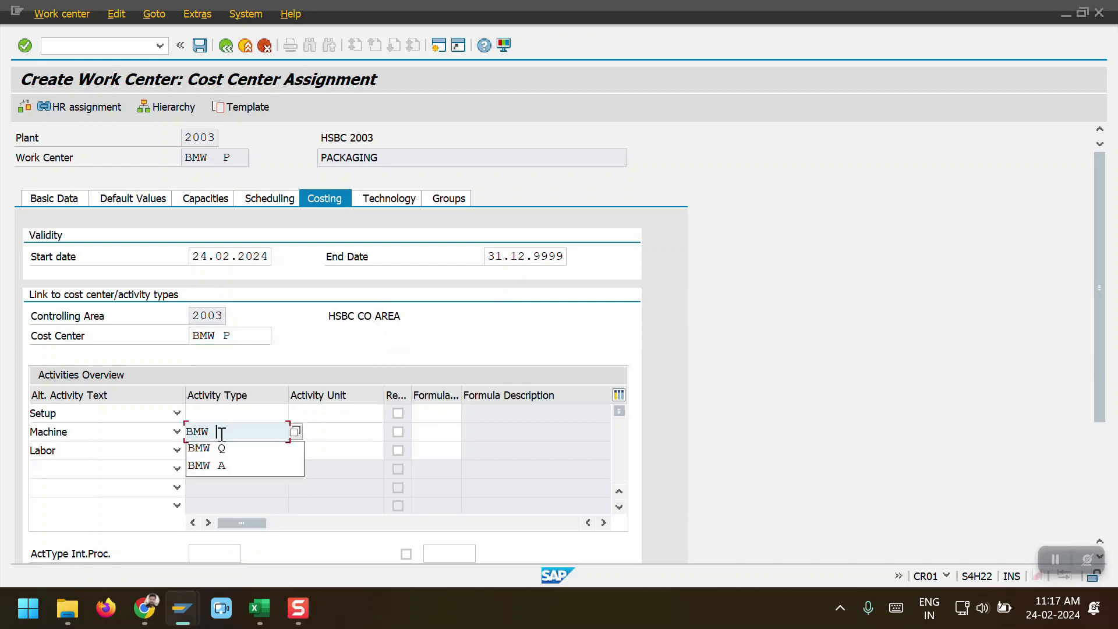
type("P")
key("Tab")
type("hr")
key("Tab")
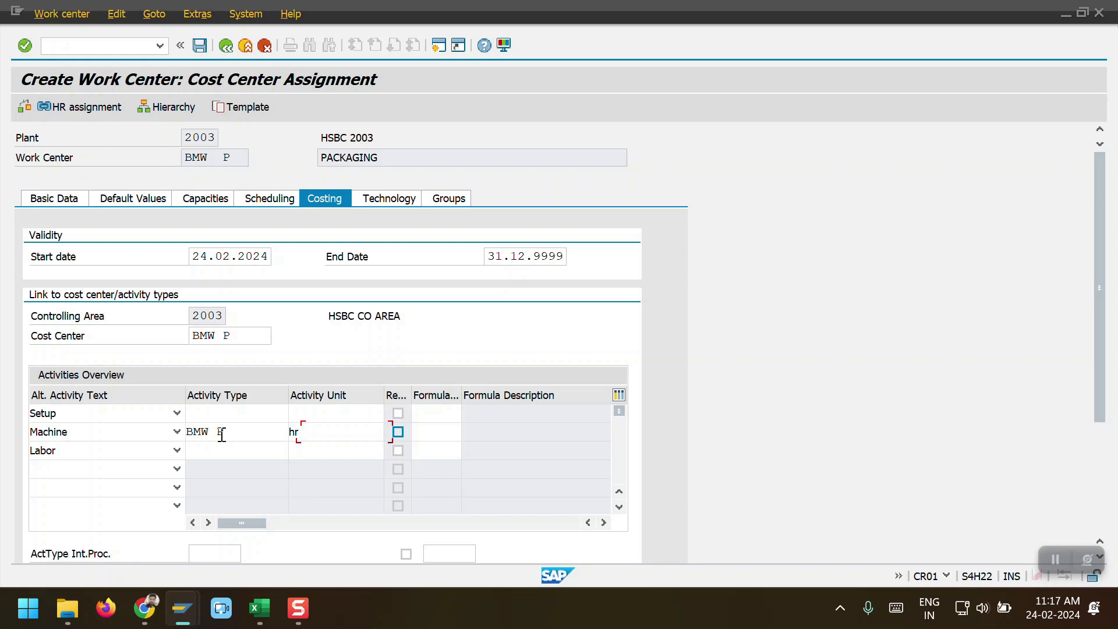
Step: Assign formula SAP002 to the Machine activity and save work center BMW P
key("Tab")
type("sap002")
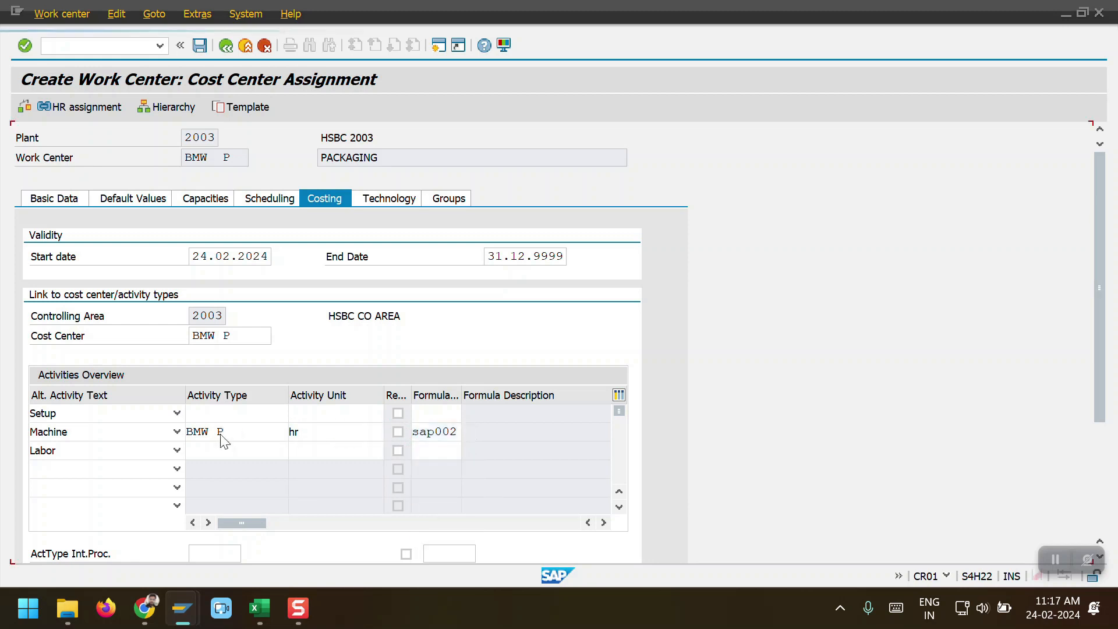
key("Return")
key("ctrl+s")
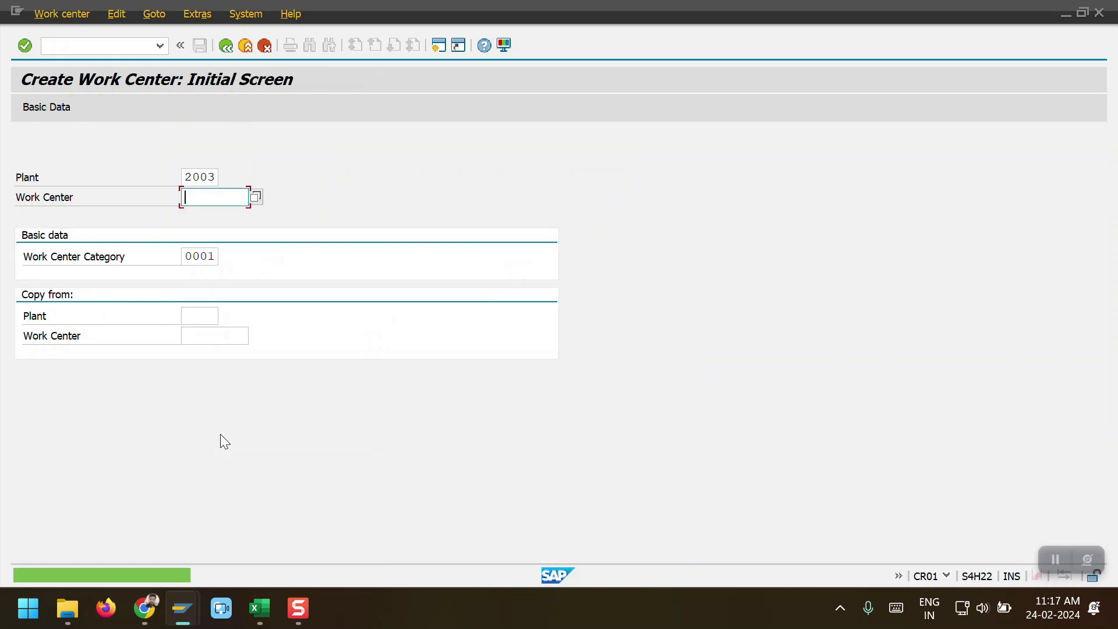
Step: Switch to the Excel checklist and highlight the Workcenters item in yellow to mark it done
mouse_move(259, 607)
left_click(350, 500)
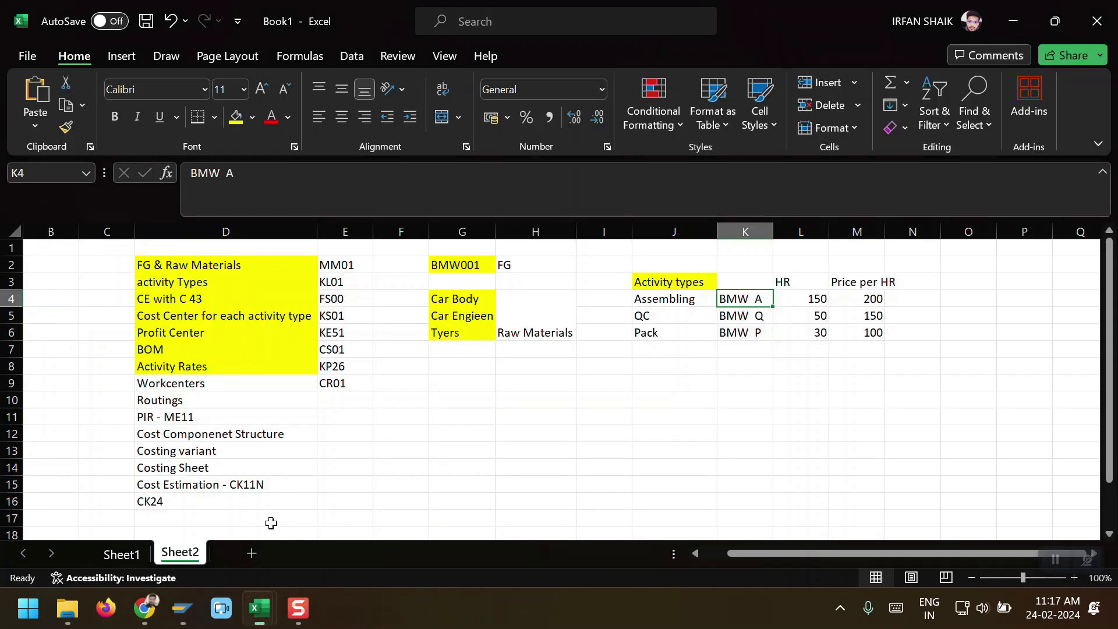
left_click(206, 384)
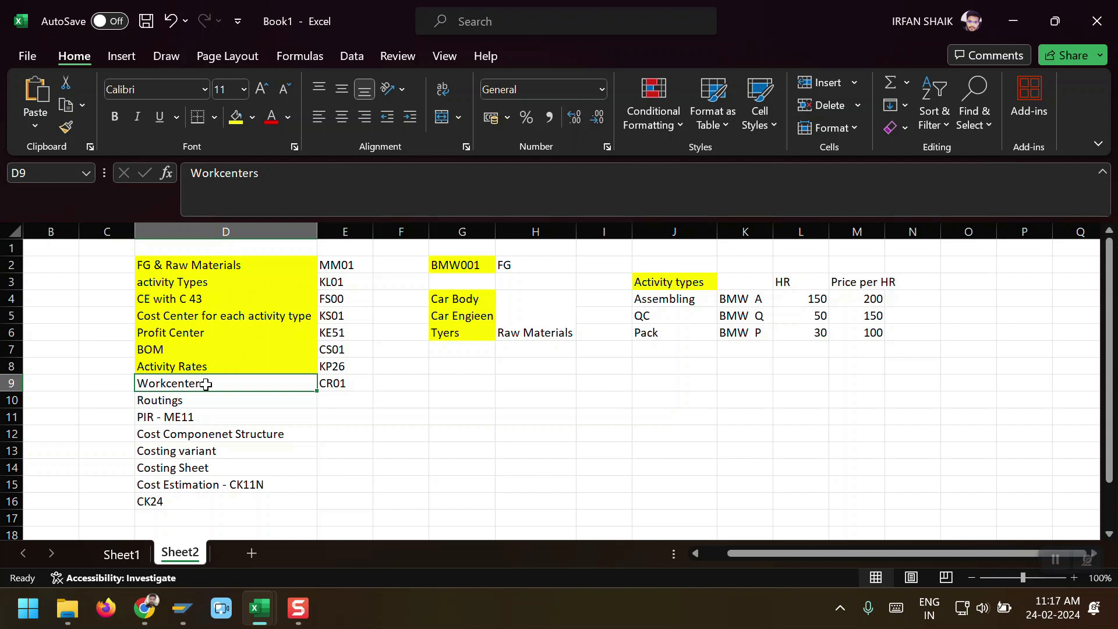
left_click(236, 117)
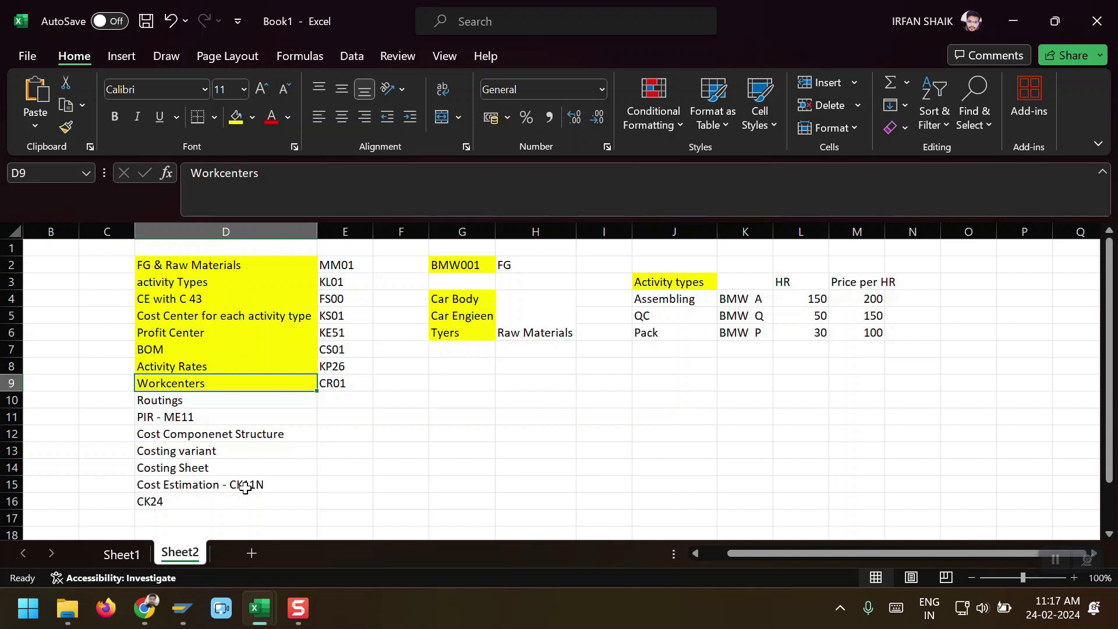
Step: Enter the transaction code CA01 beside Routings in cell E10 of the checklist
left_click(233, 400)
left_click(353, 402)
type("CA01")
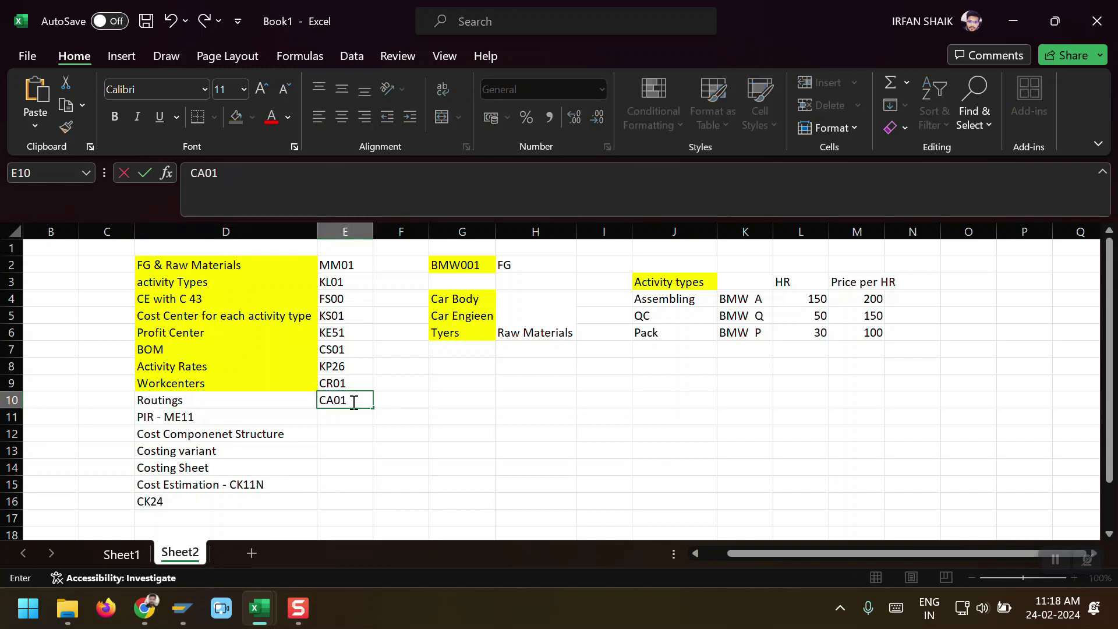
key("Return")
Step: Copy code CA01 from the checklist, switch to SAP, start that transaction and open the routing header for material BMW001 in plant 2003
left_click(352, 402)
key("ctrl+c")
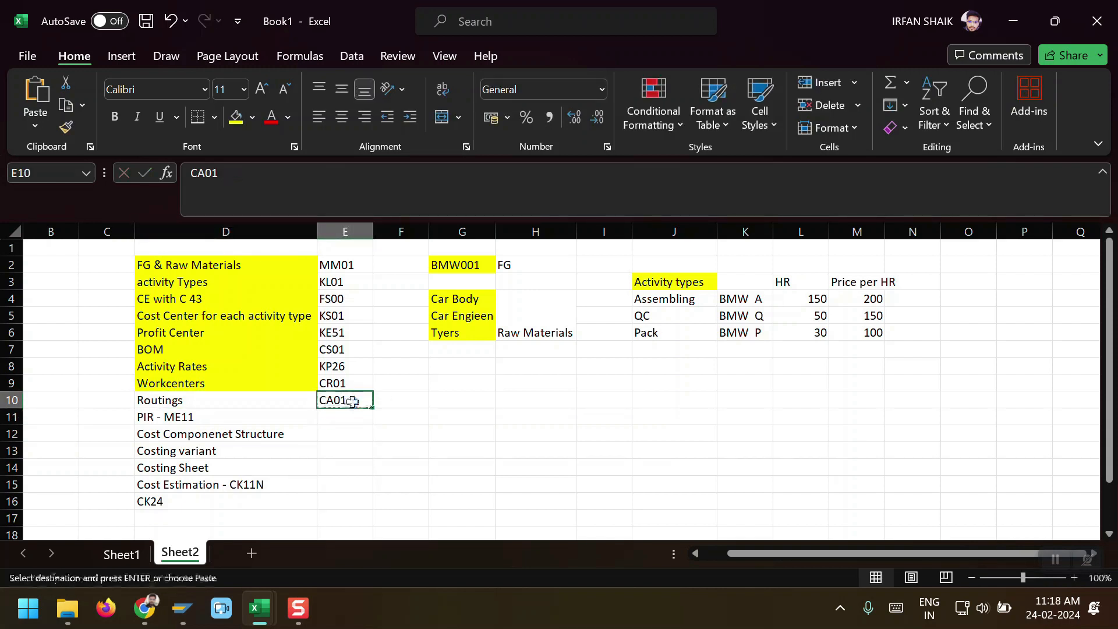
mouse_move(182, 608)
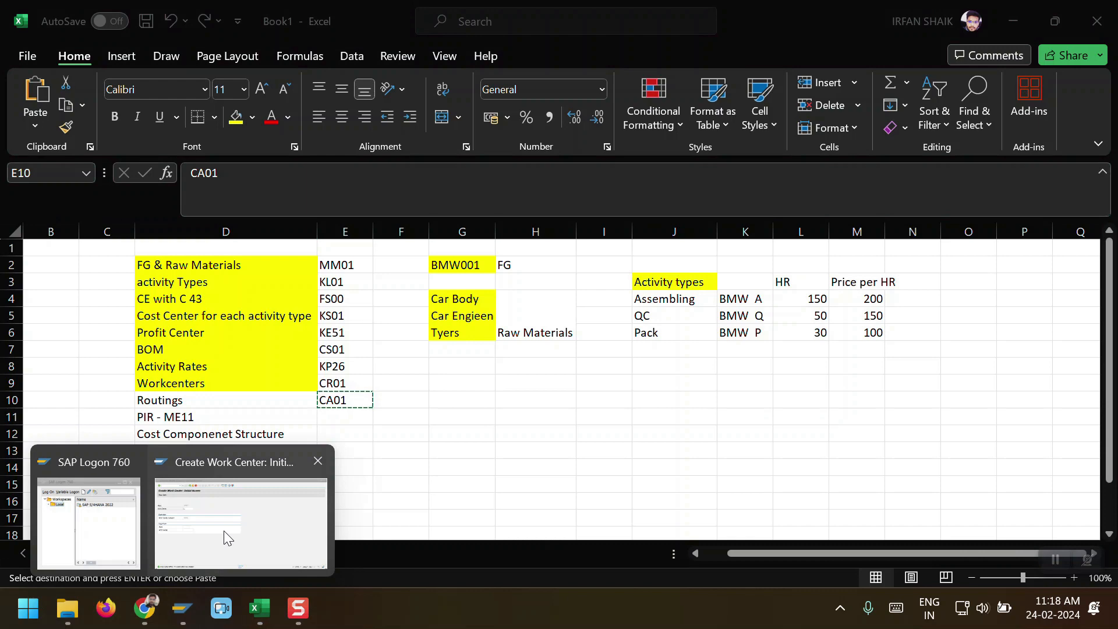
left_click(224, 526)
left_click(102, 47)
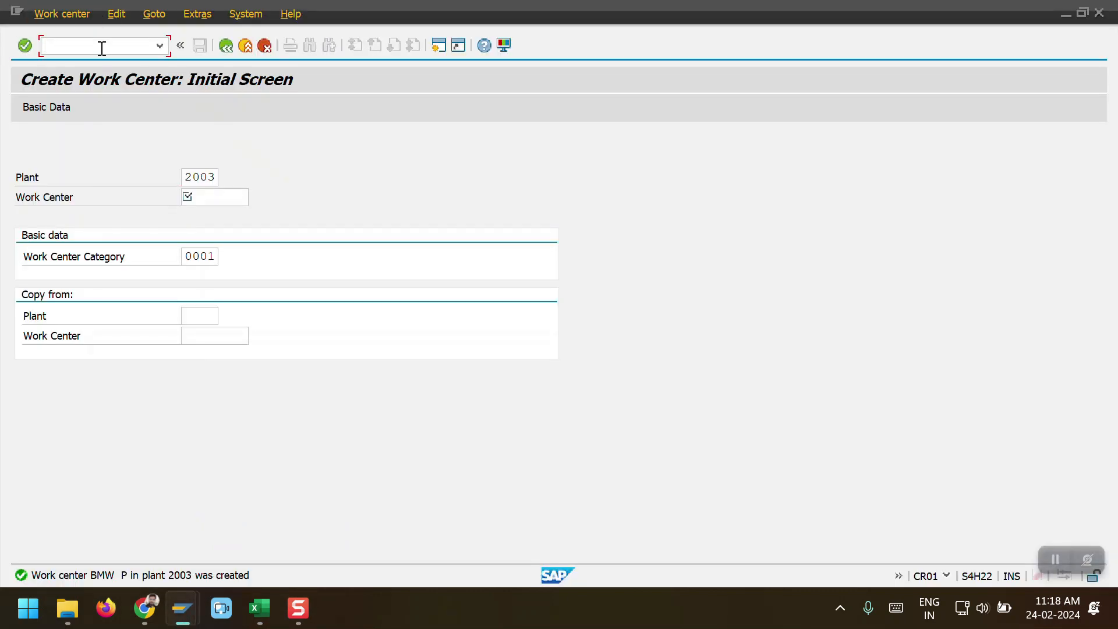
type("/N")
key("Return")
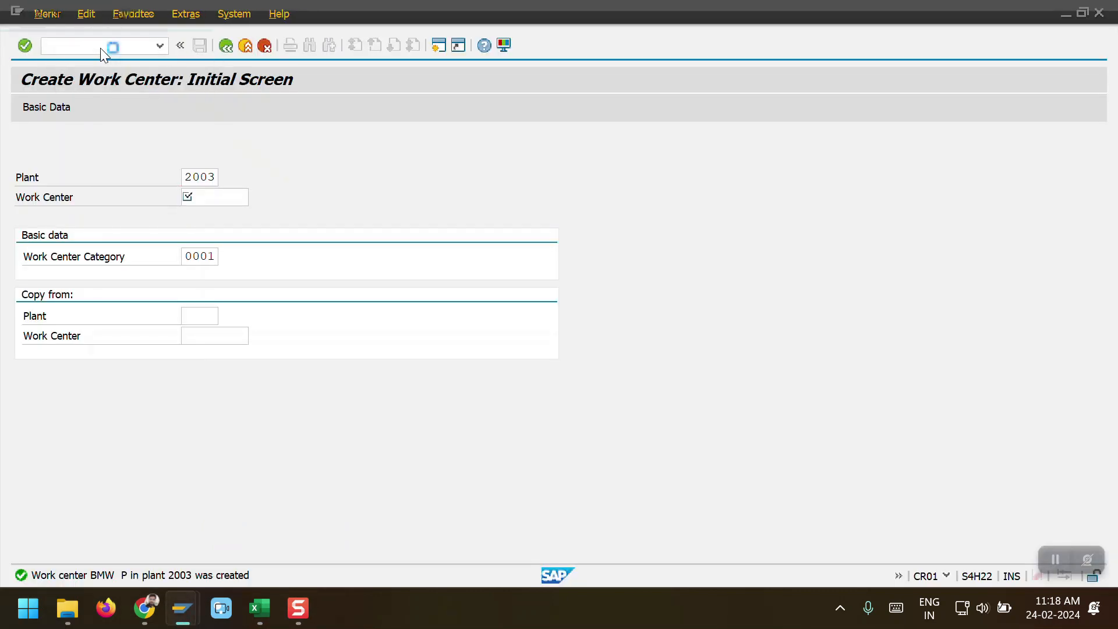
key("ctrl+v")
key("Return")
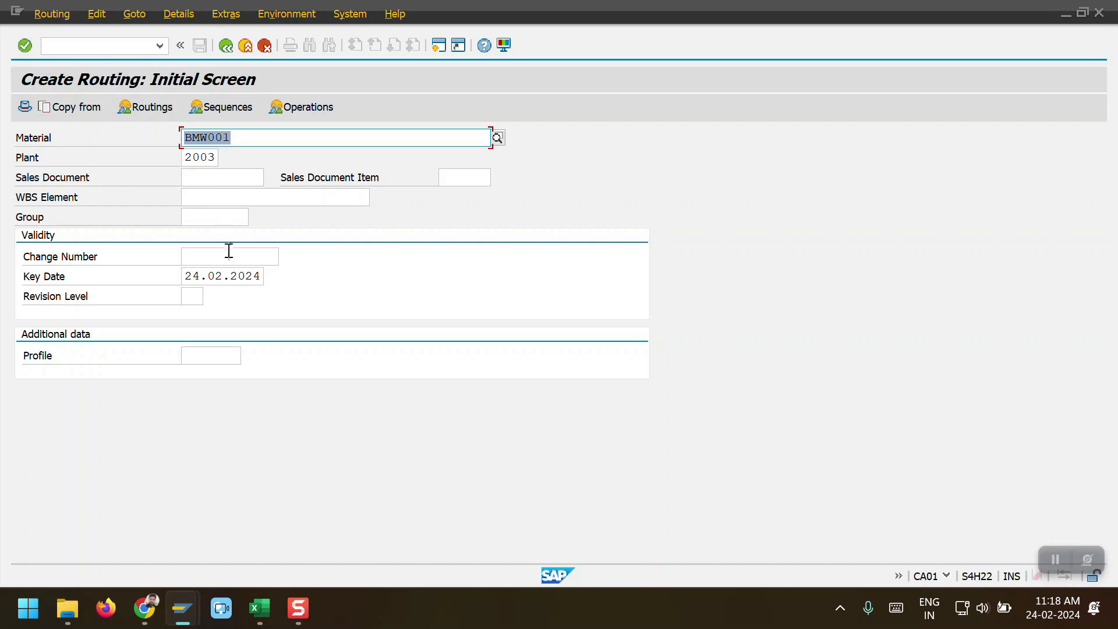
key("Return")
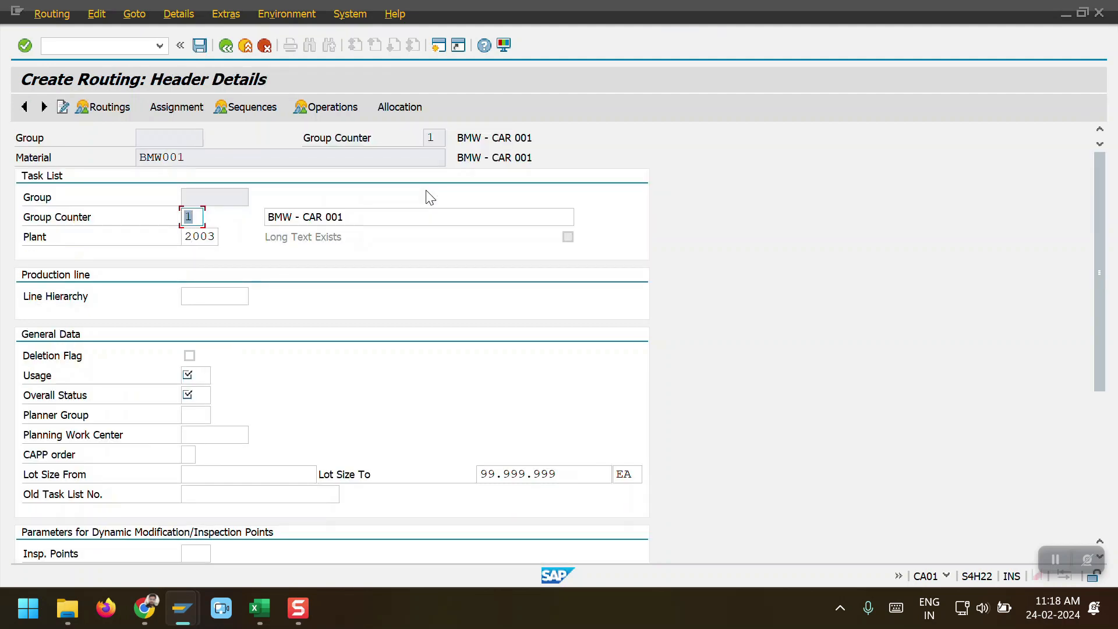
Step: Set the routing header's usage to 1 (Production) and its overall status to 4 (Released (General))
left_click(206, 374)
left_click(204, 402)
key("Return")
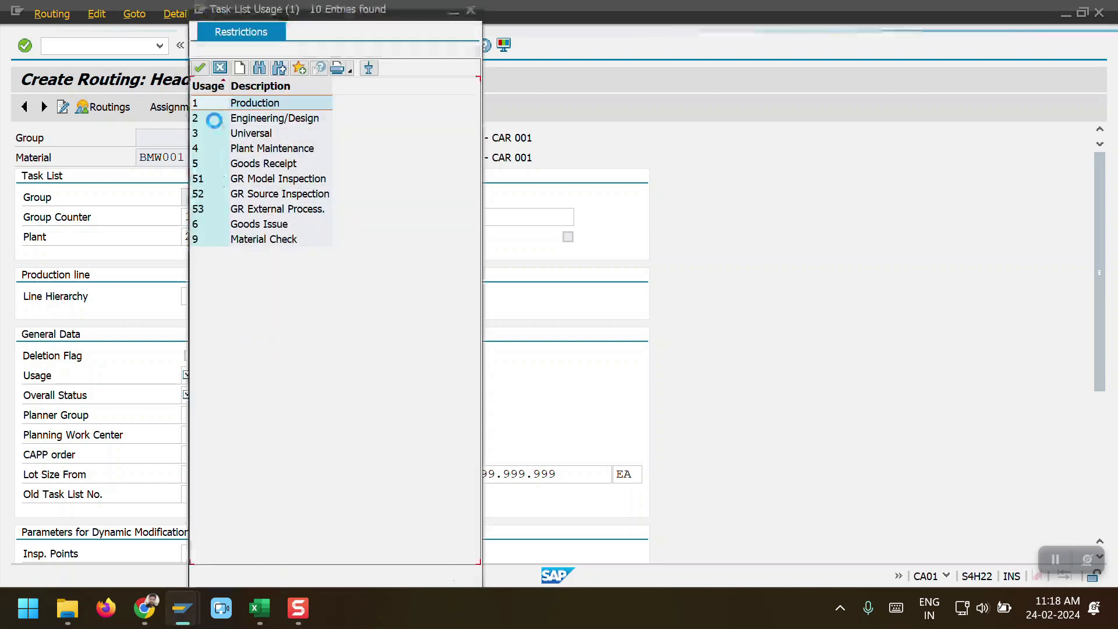
double_click(207, 104)
left_click(191, 394)
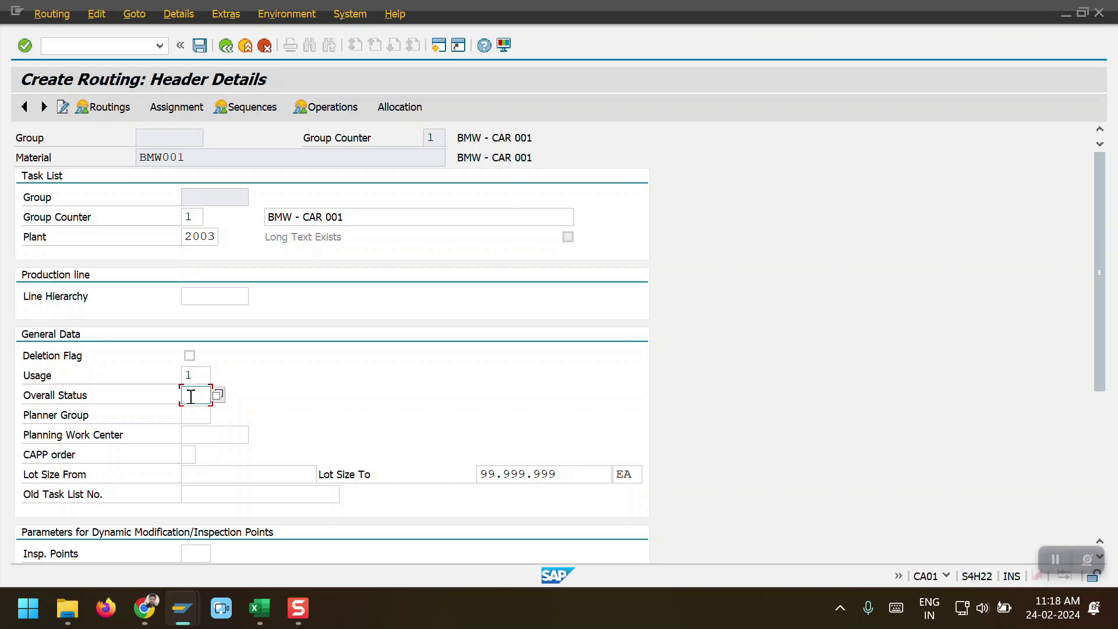
left_click(217, 395)
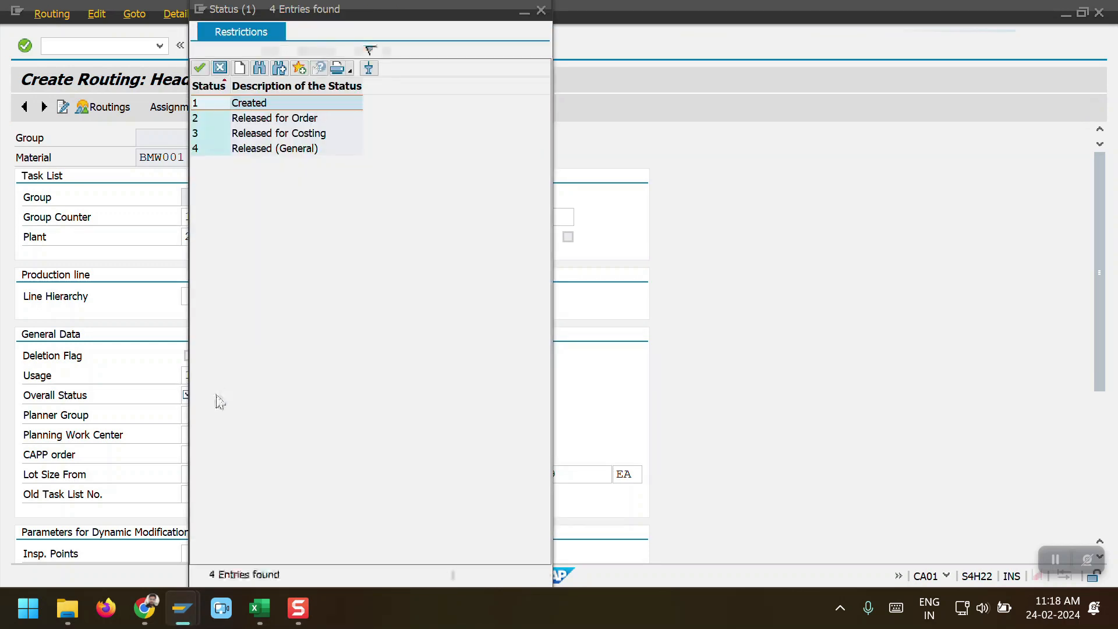
double_click(208, 149)
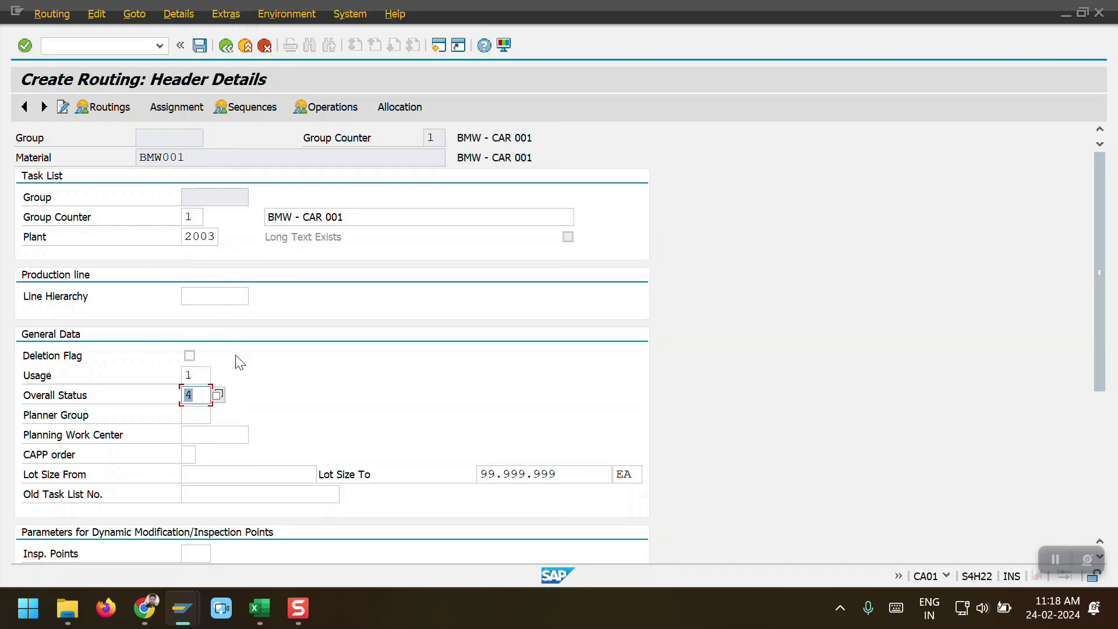
scroll(267, 365, "down", 1)
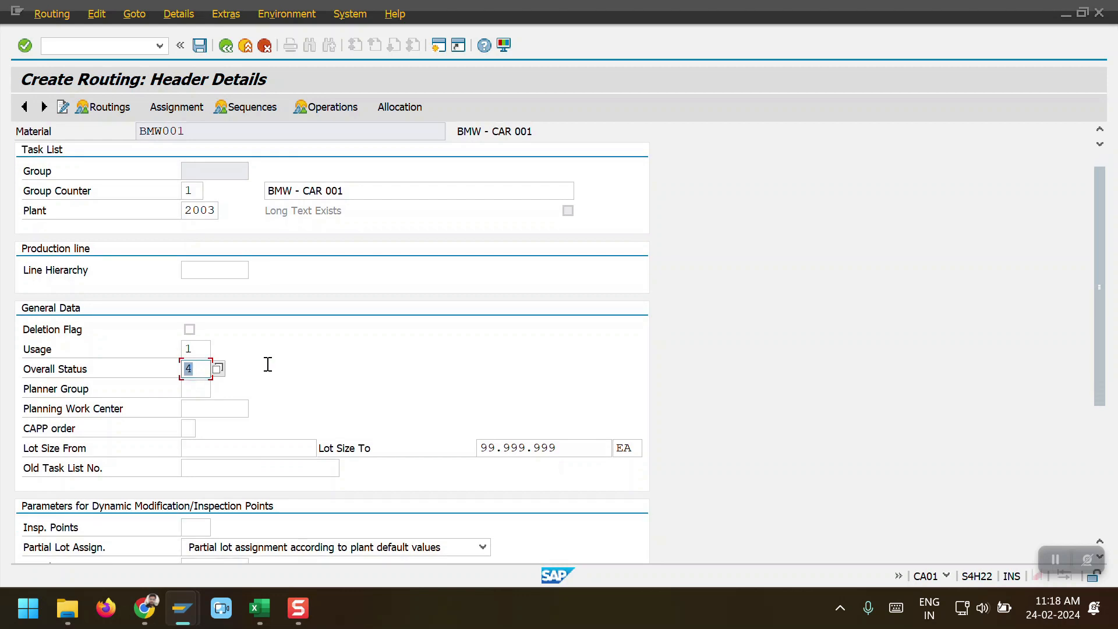
key("Return")
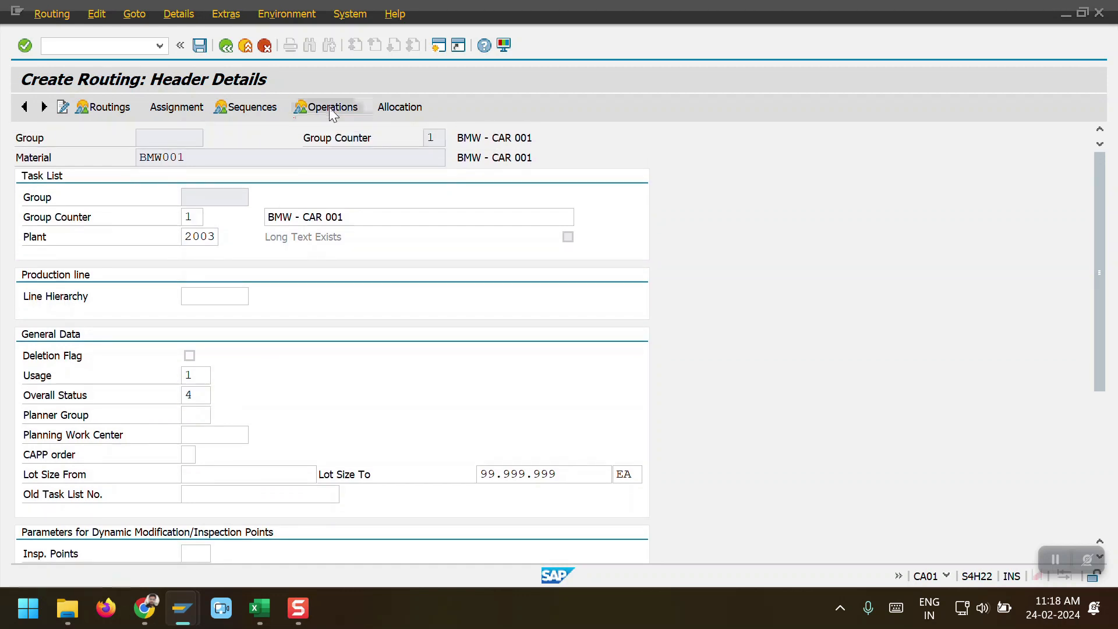
Step: Open the operation overview and enter work centers BMW A, BMW Q and BMW P for operations 0010, 0020 and 0030
left_click(330, 109)
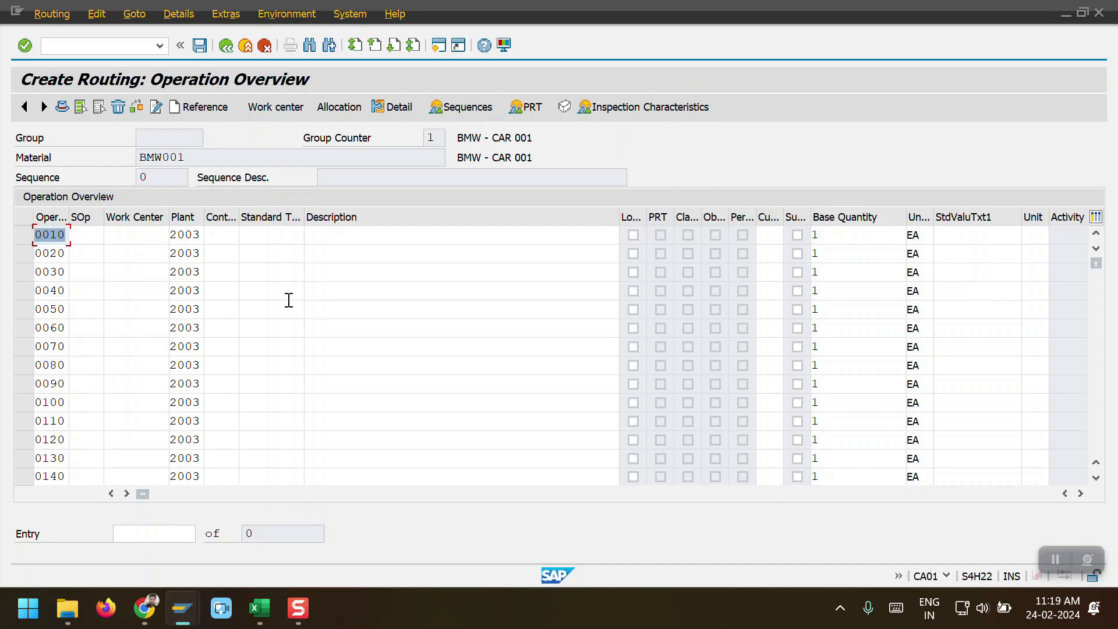
left_click(146, 239)
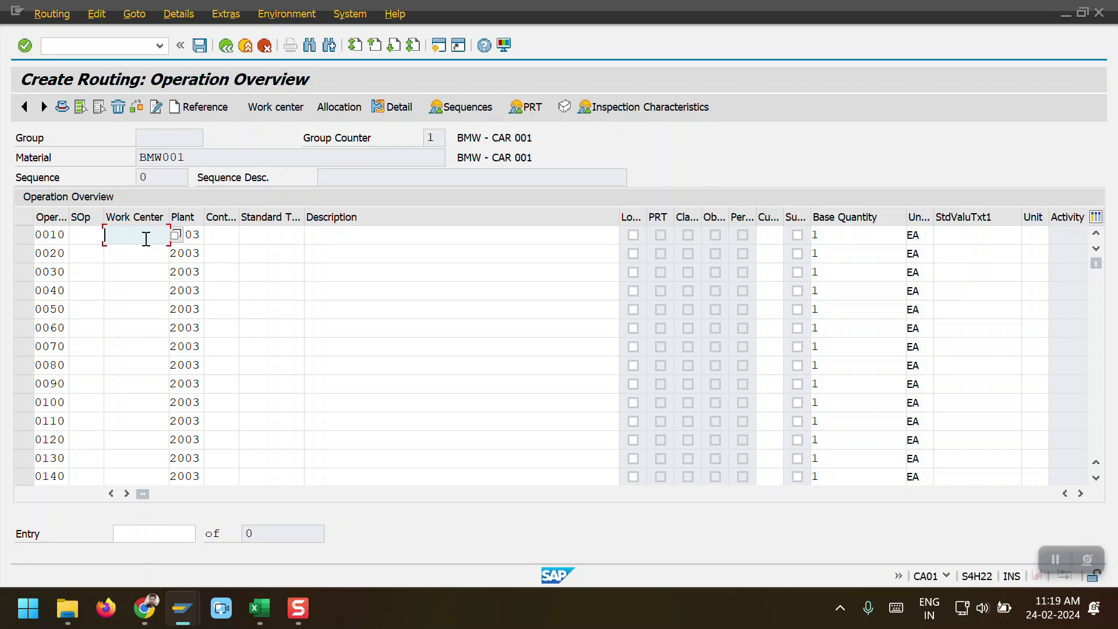
type("BMW A")
left_click(132, 254)
type("BMW Q")
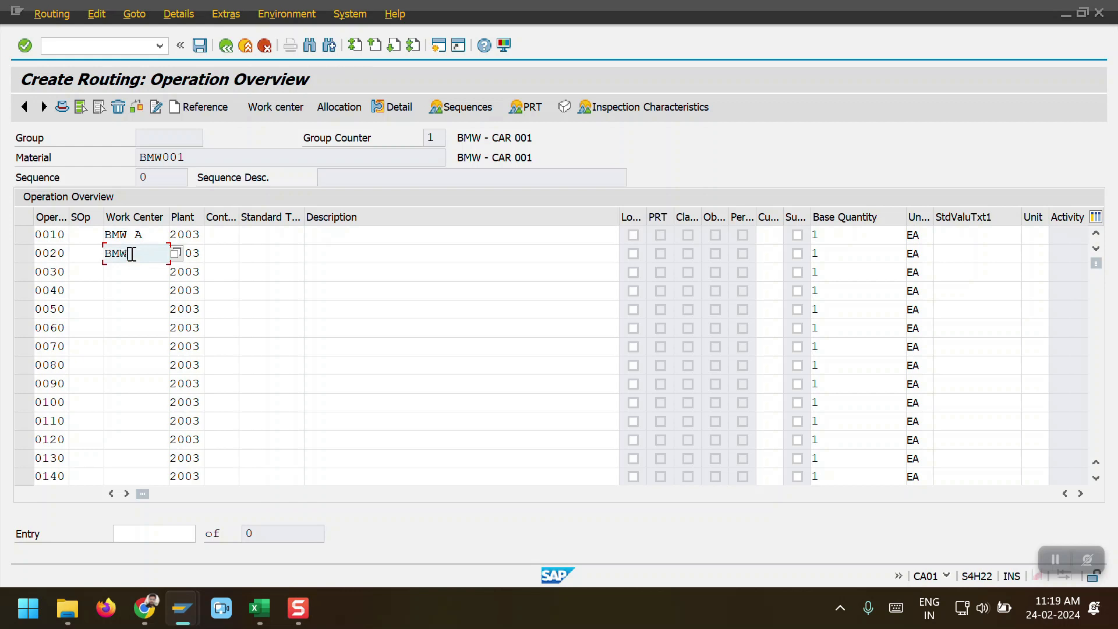
left_click(117, 272)
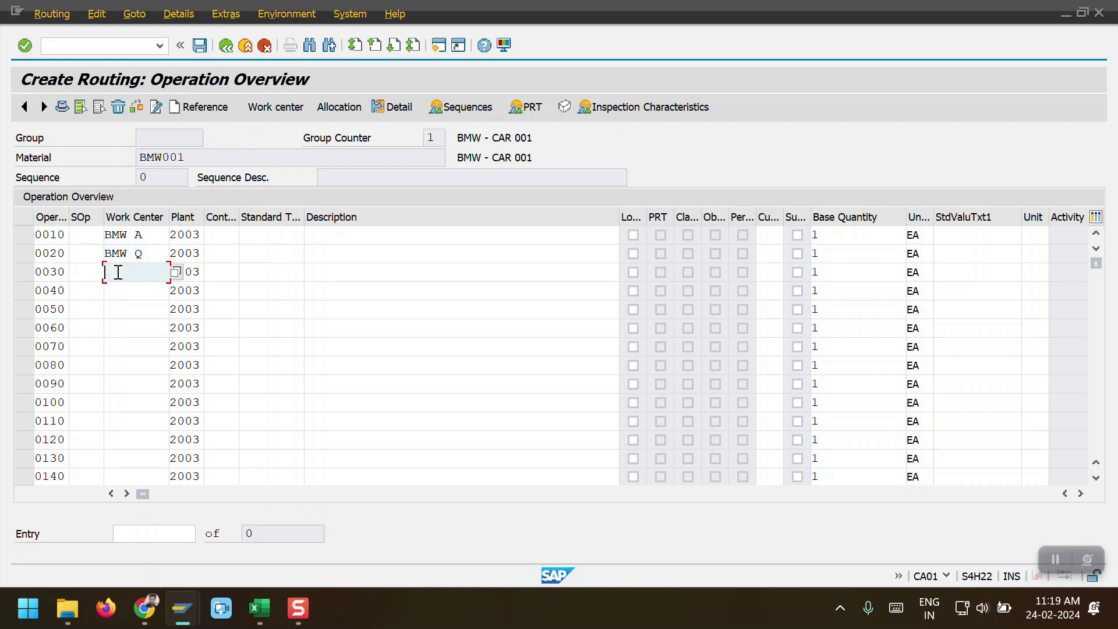
type("BMW P")
Step: Assign control key PP04 (Routing - in-house prod. with check) to operations 0010, 0020 and 0030
left_click(223, 233)
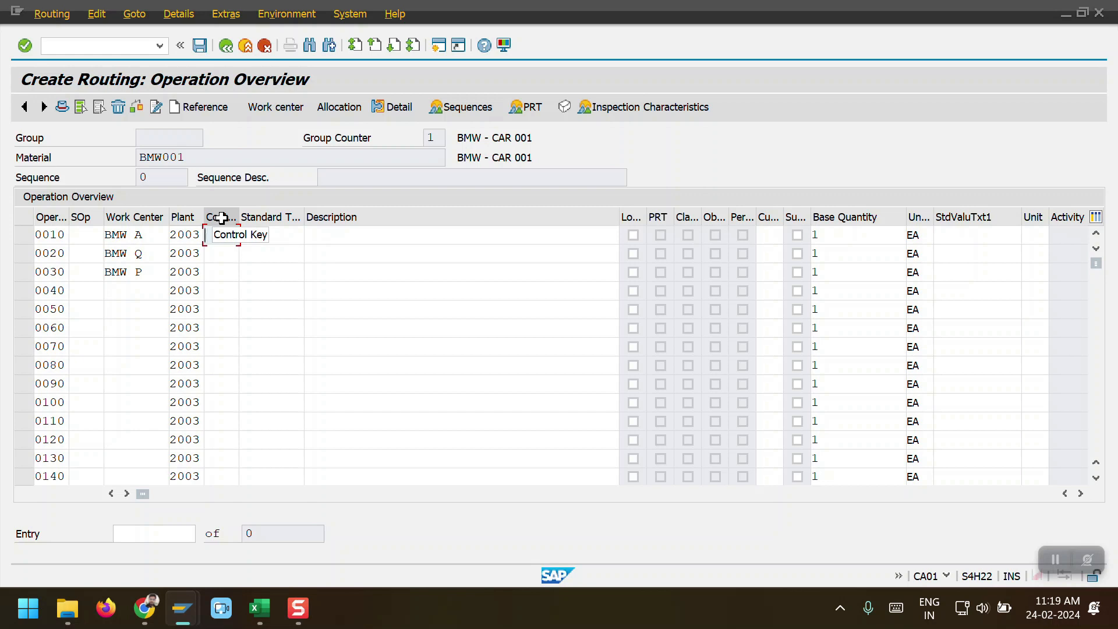
left_click(246, 234)
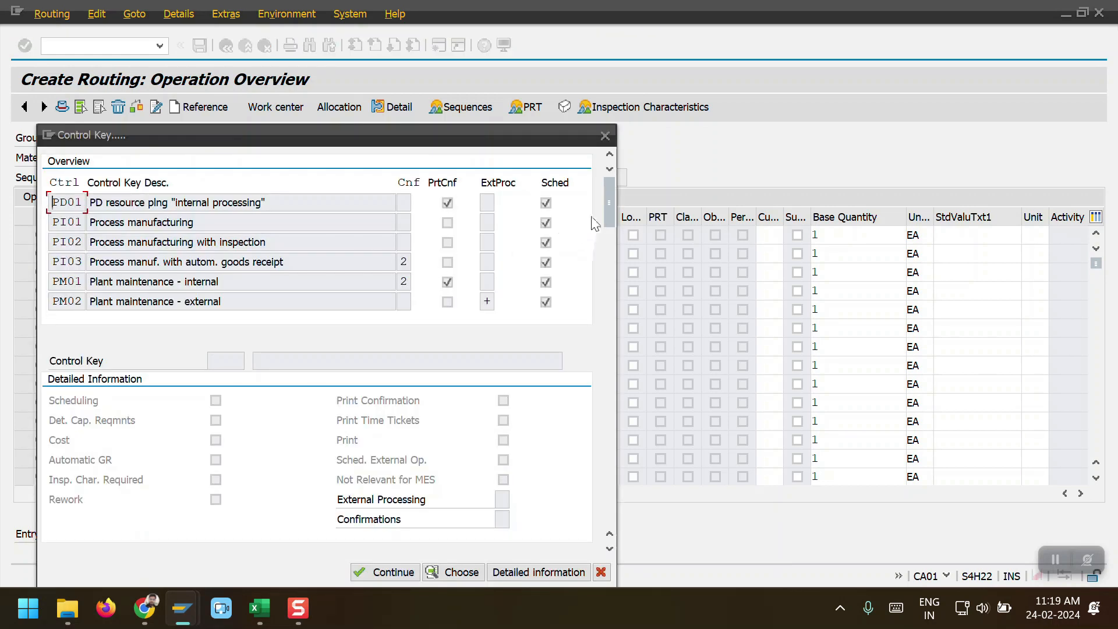
left_click_drag(608, 192, 607, 235)
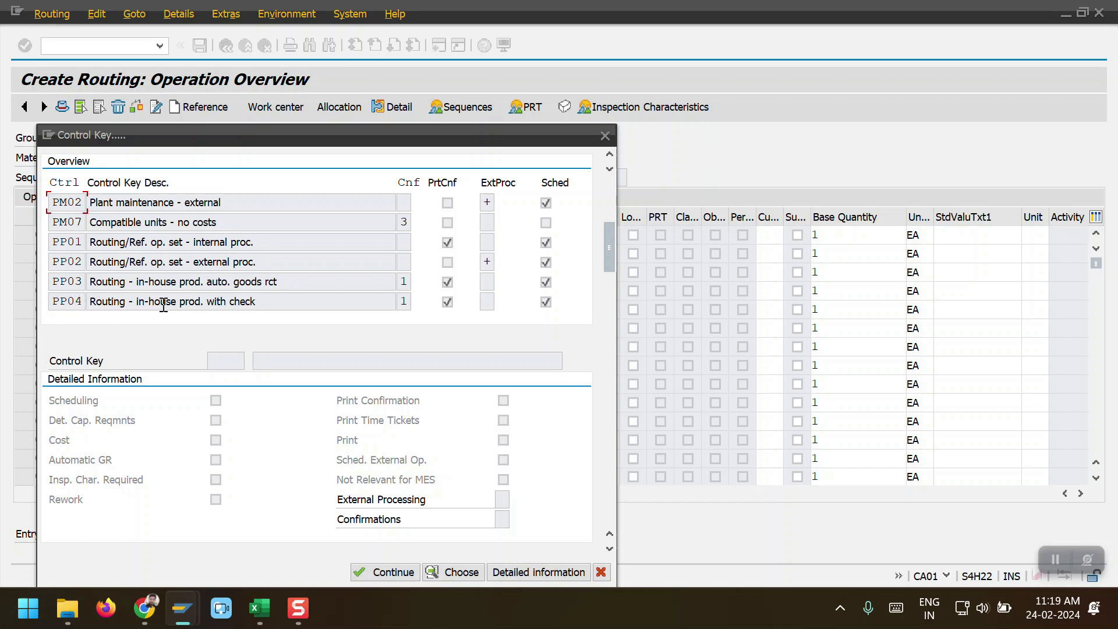
double_click(62, 301)
key("ctrl+c")
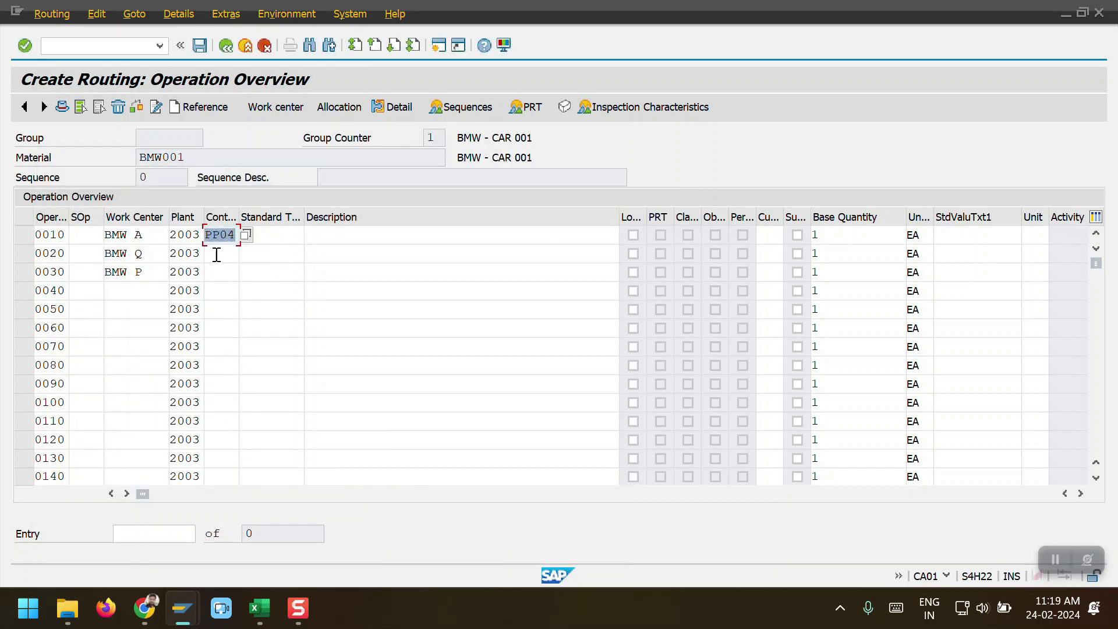
left_click(219, 255)
key("ctrl+v")
left_click(219, 272)
key("ctrl+v")
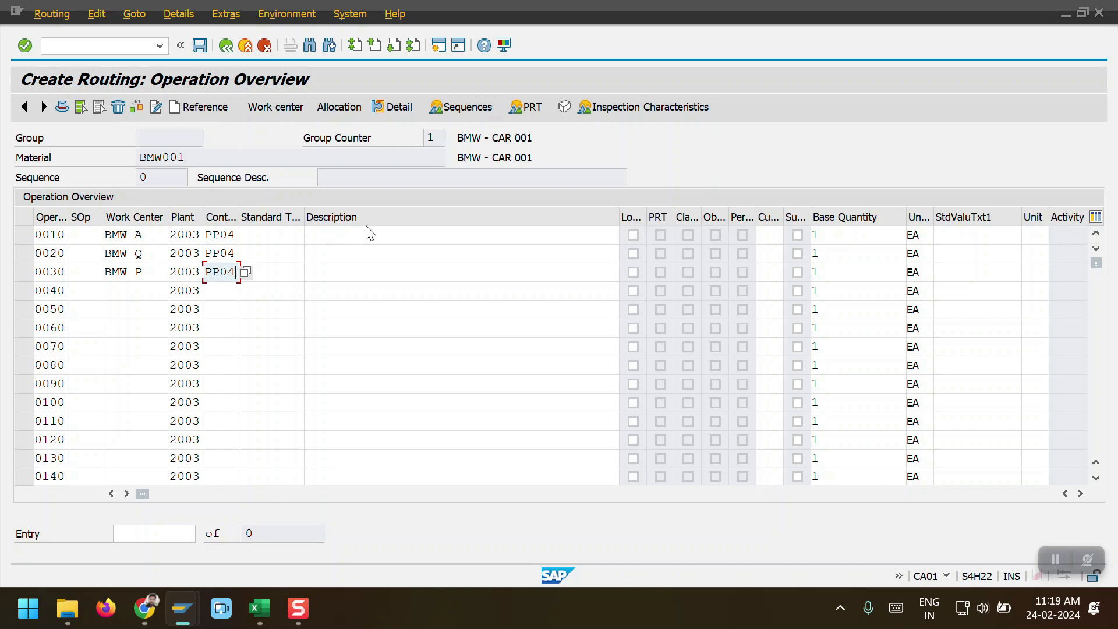
Step: Narrow the Description column and try to validate the three operation entries
left_click_drag(619, 217, 348, 239)
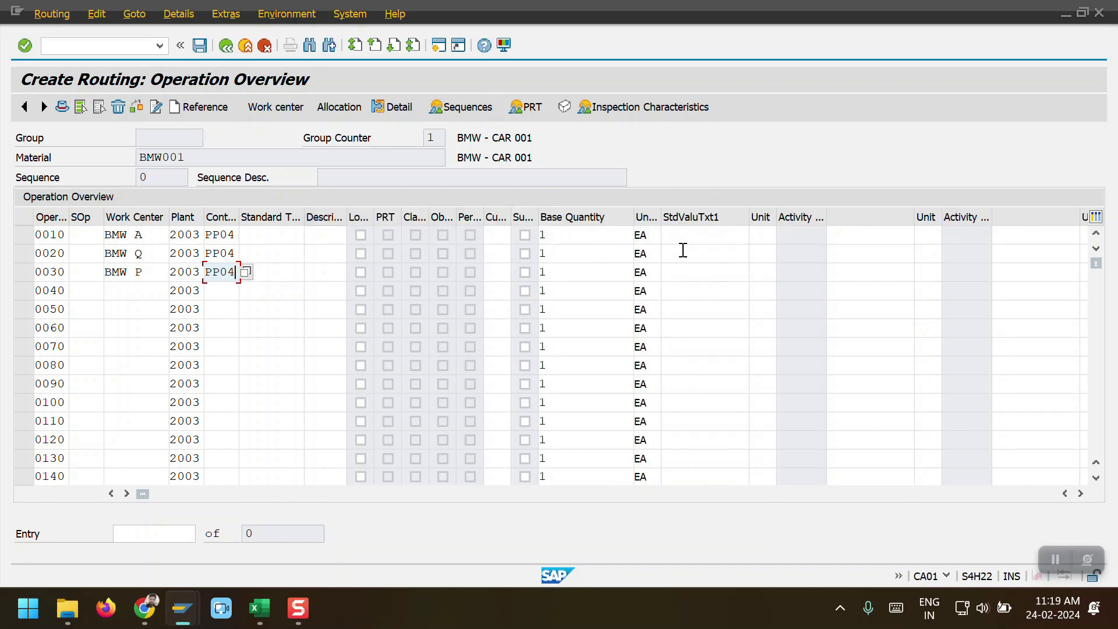
key("Return")
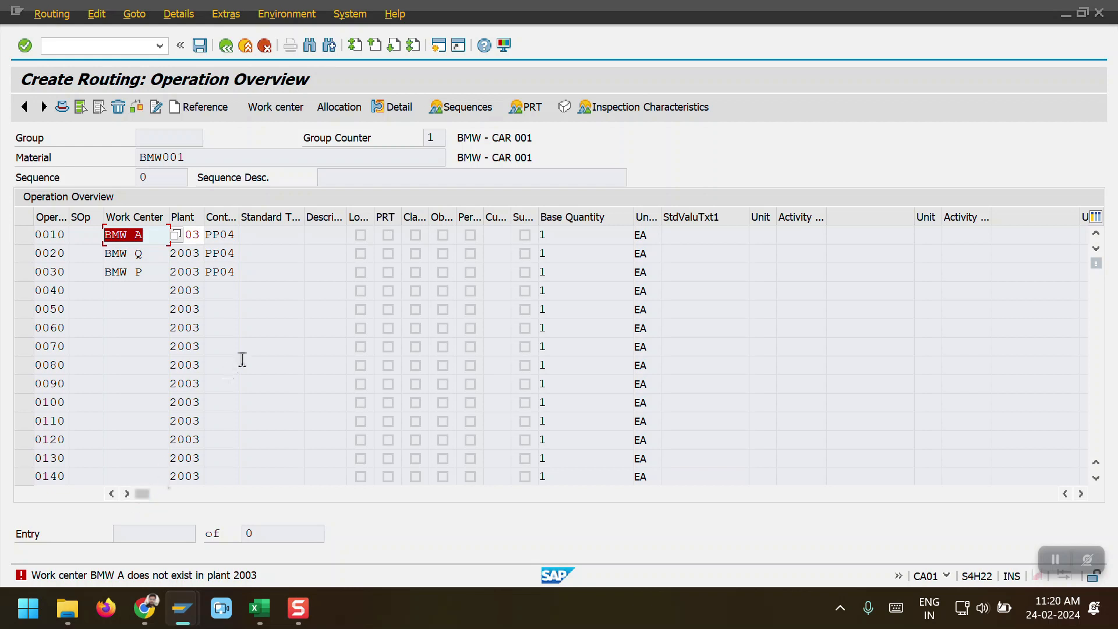
left_click(252, 323)
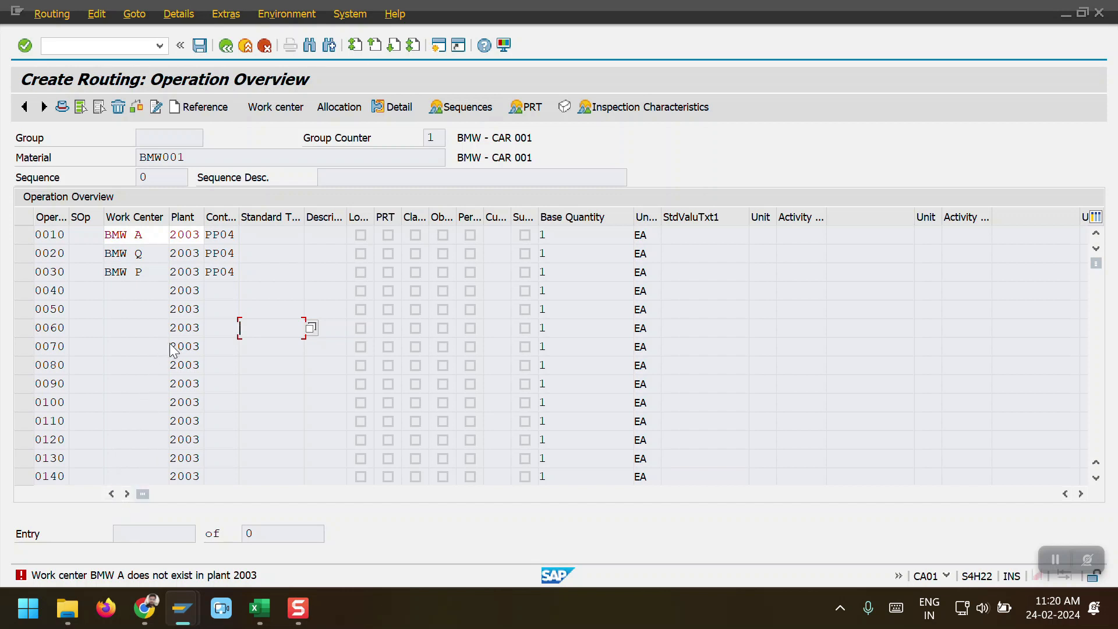
key("Return")
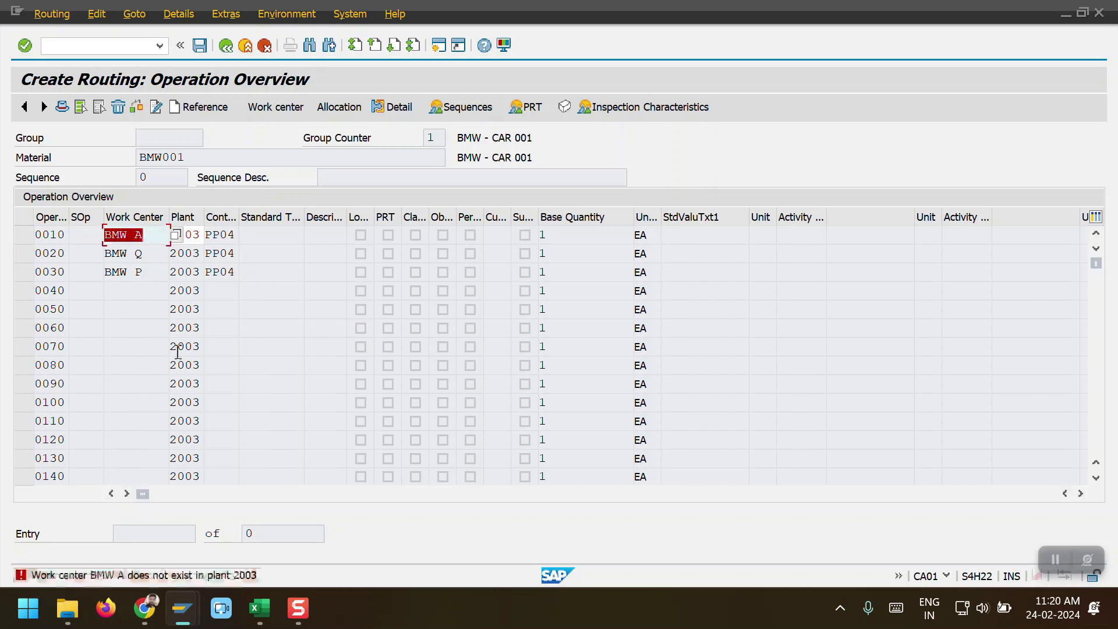
Step: Check the checklist, open CR02 in a new session and compare the saved work center code's spelling with the routing entries
mouse_move(259, 608)
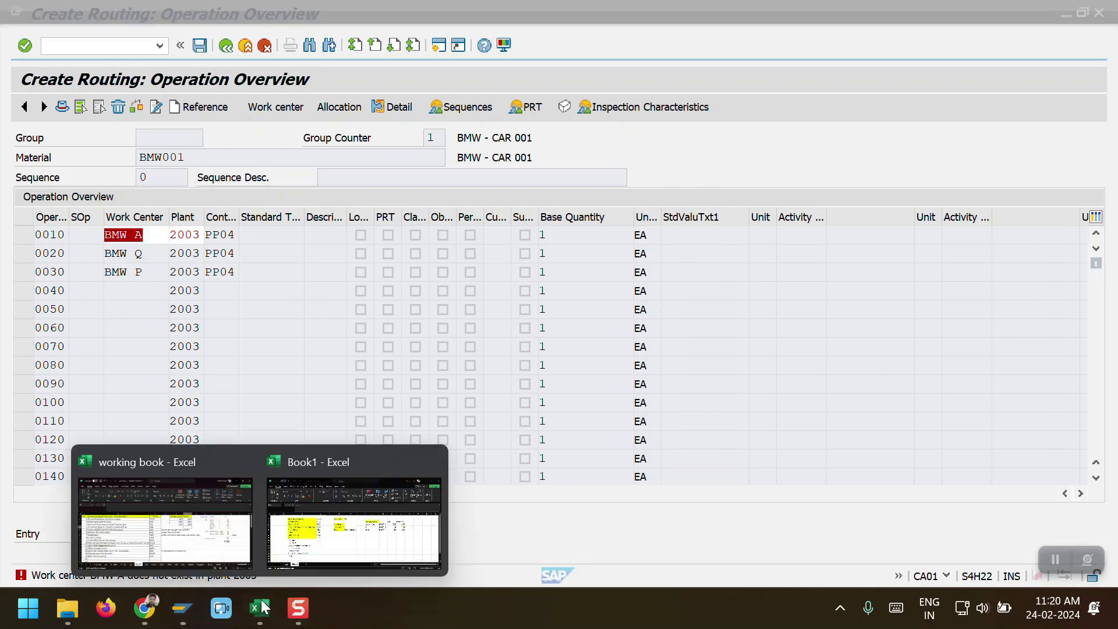
left_click(289, 540)
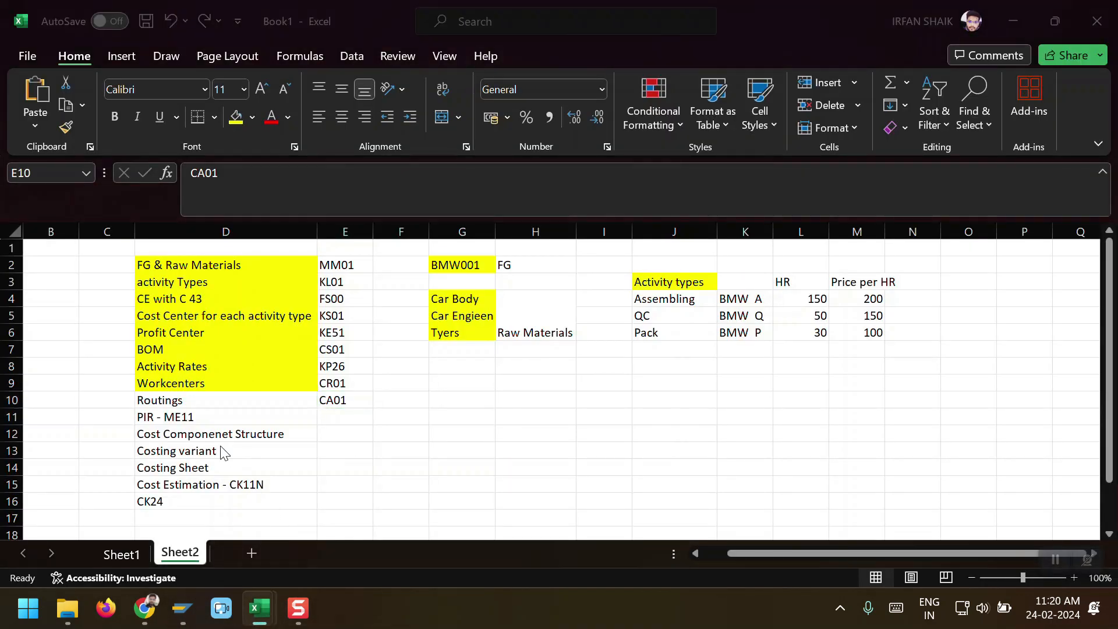
key("alt+Tab")
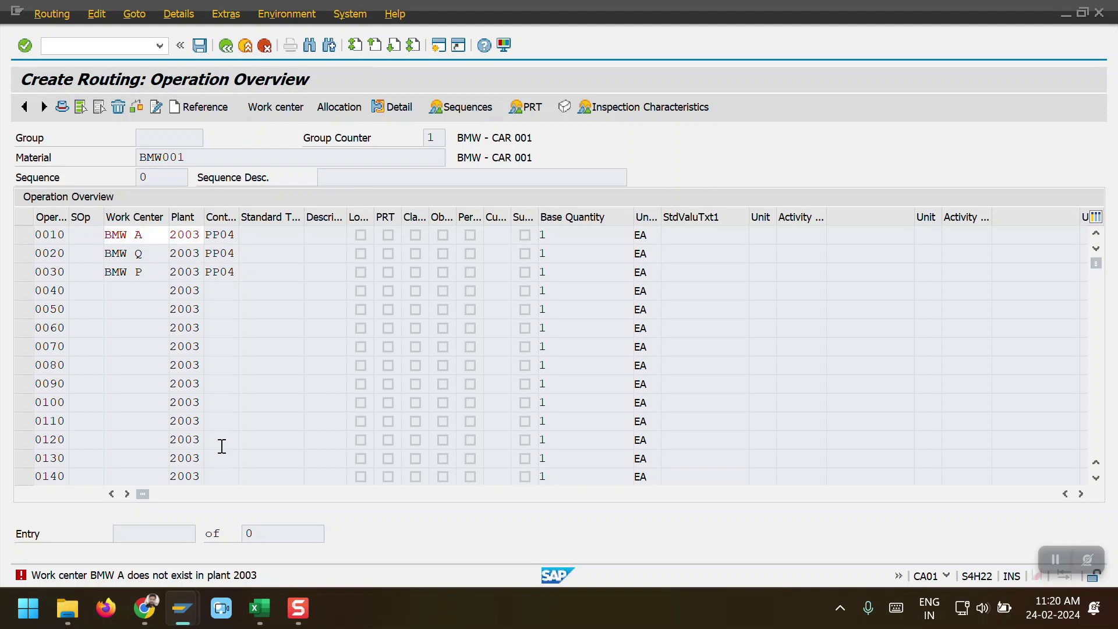
key("ctrl+n")
type("CR01")
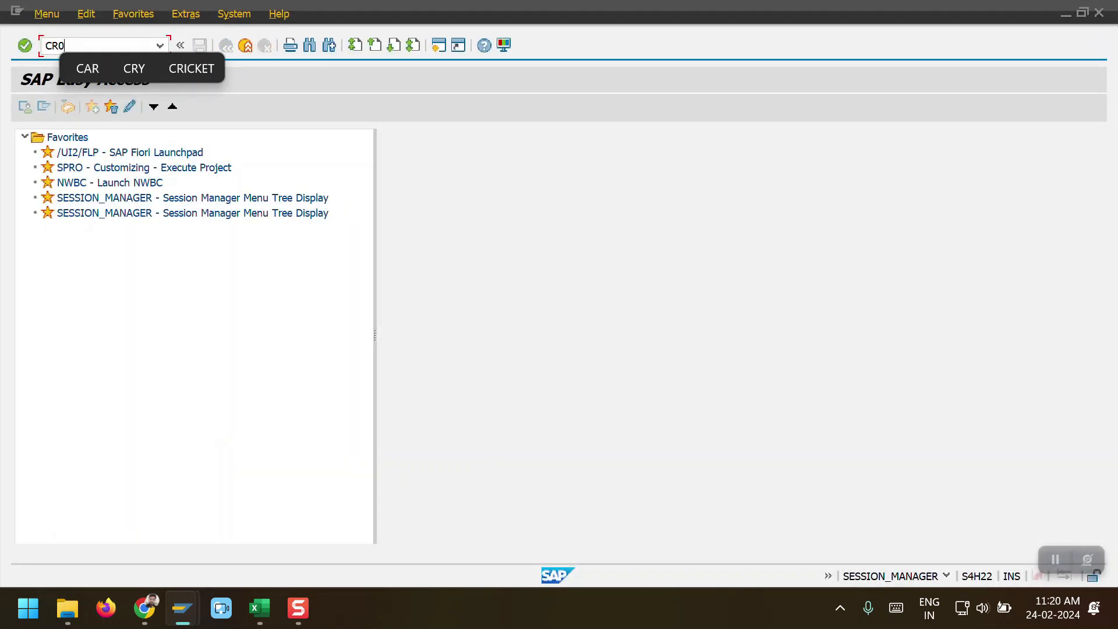
key("Return")
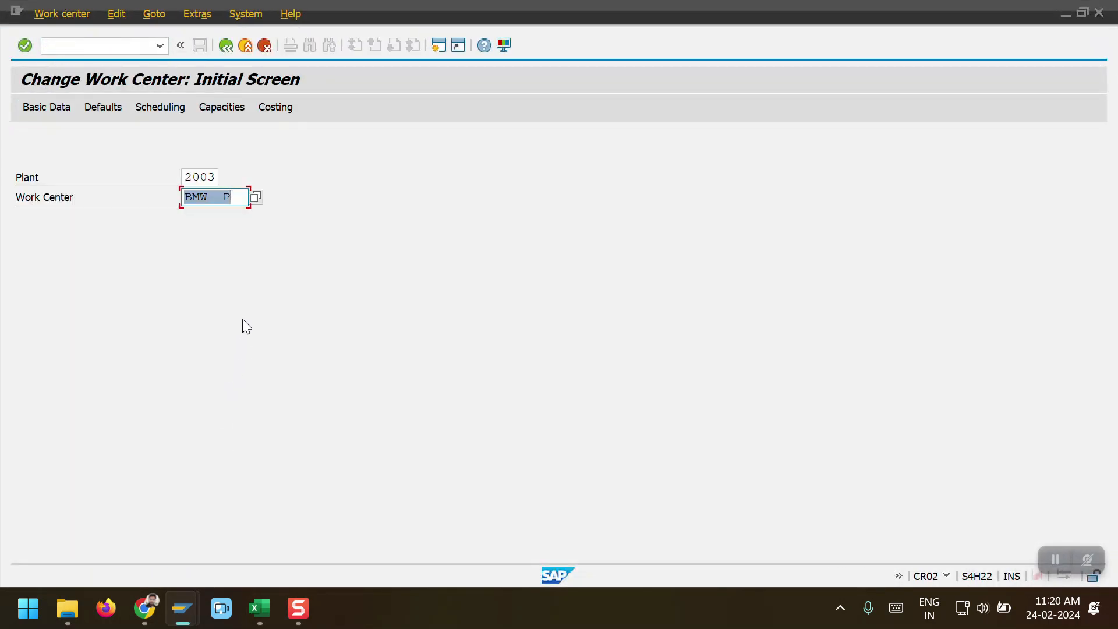
key("alt+Tab")
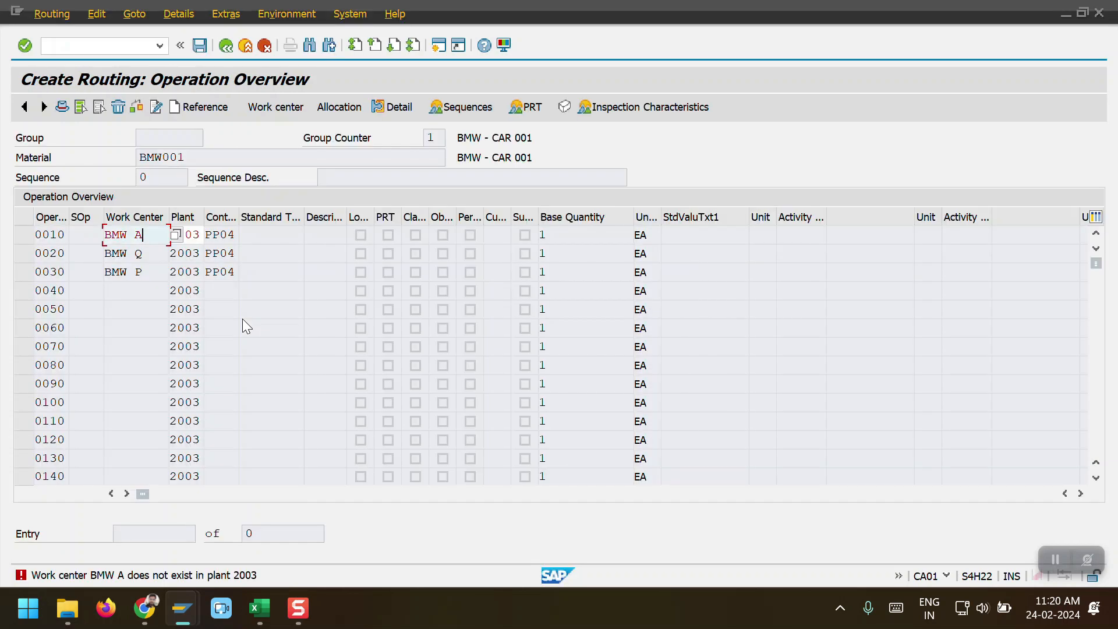
key("alt+Tab")
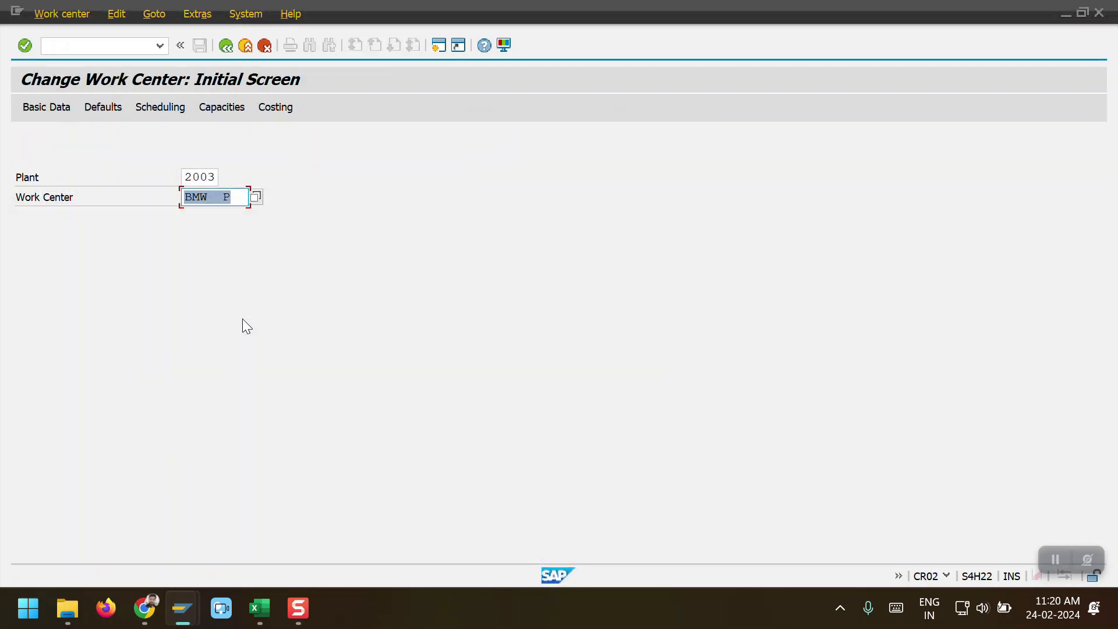
key("alt+Tab")
Step: Search the work centers of plant 2003 and pick BMW A (Assembling) for operation 0010
left_click(176, 235)
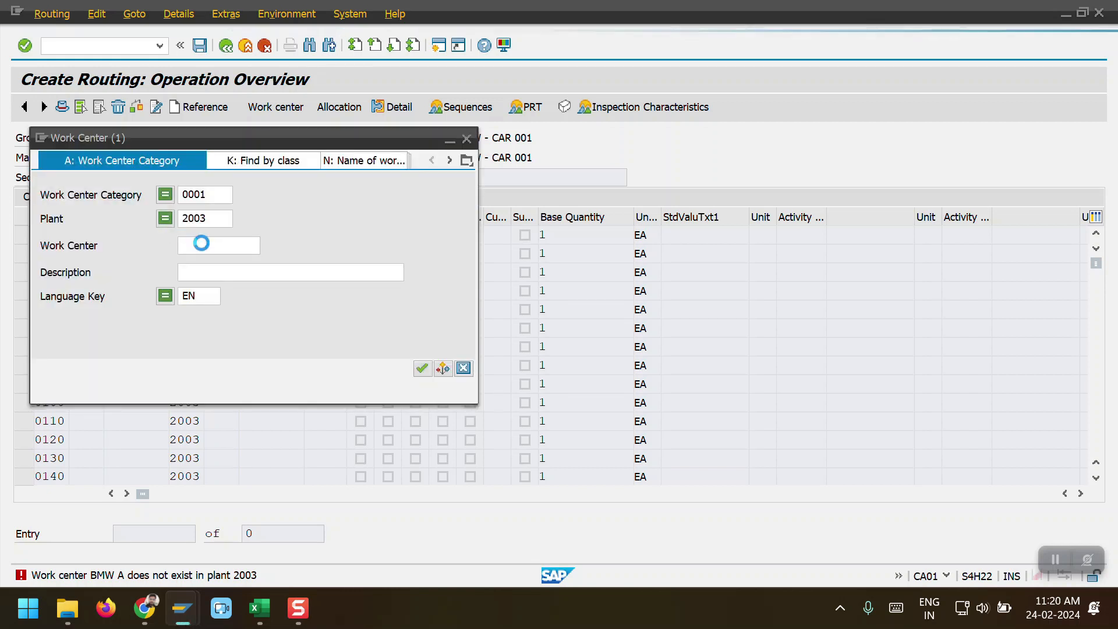
left_click(422, 367)
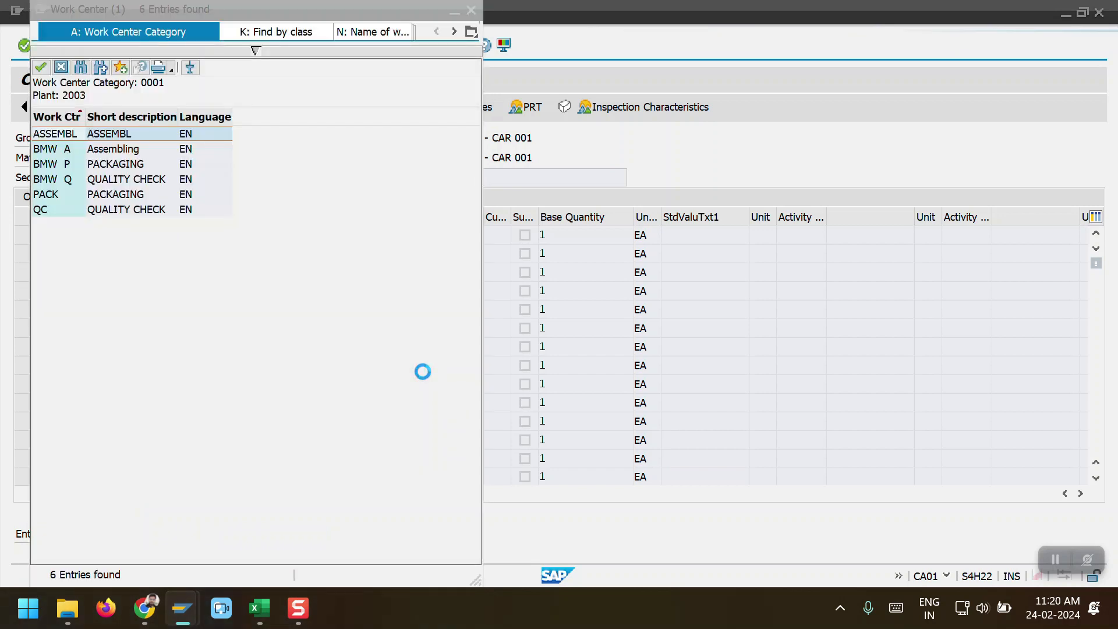
double_click(67, 150)
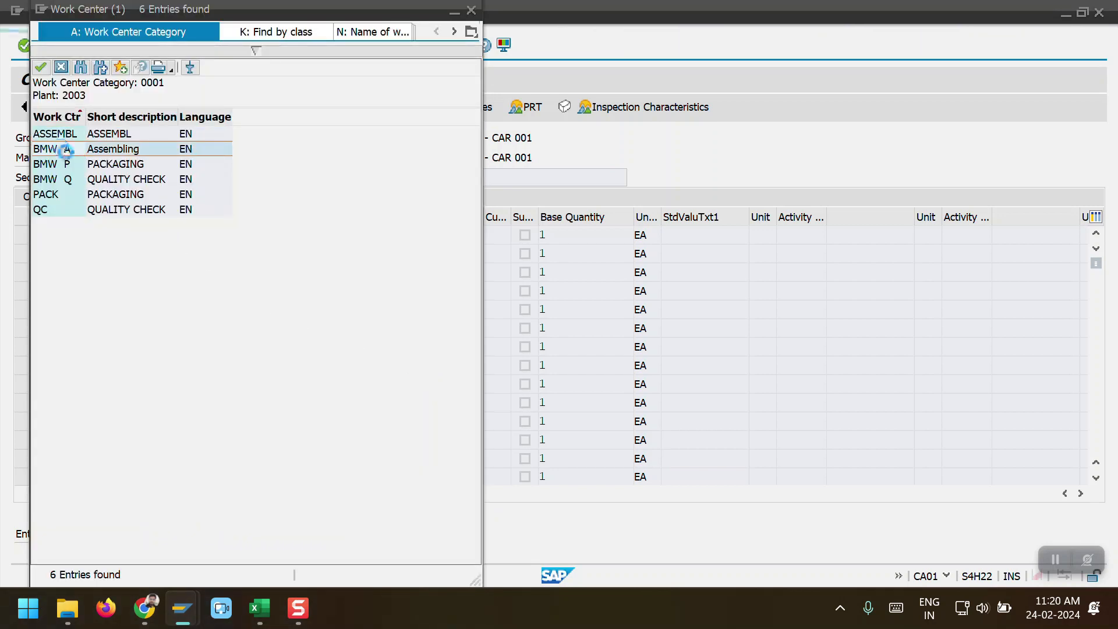
Step: Correct the work centers to BMW Q for operation 0020 and BMW P for operation 0030, and validate the operations
key("Return")
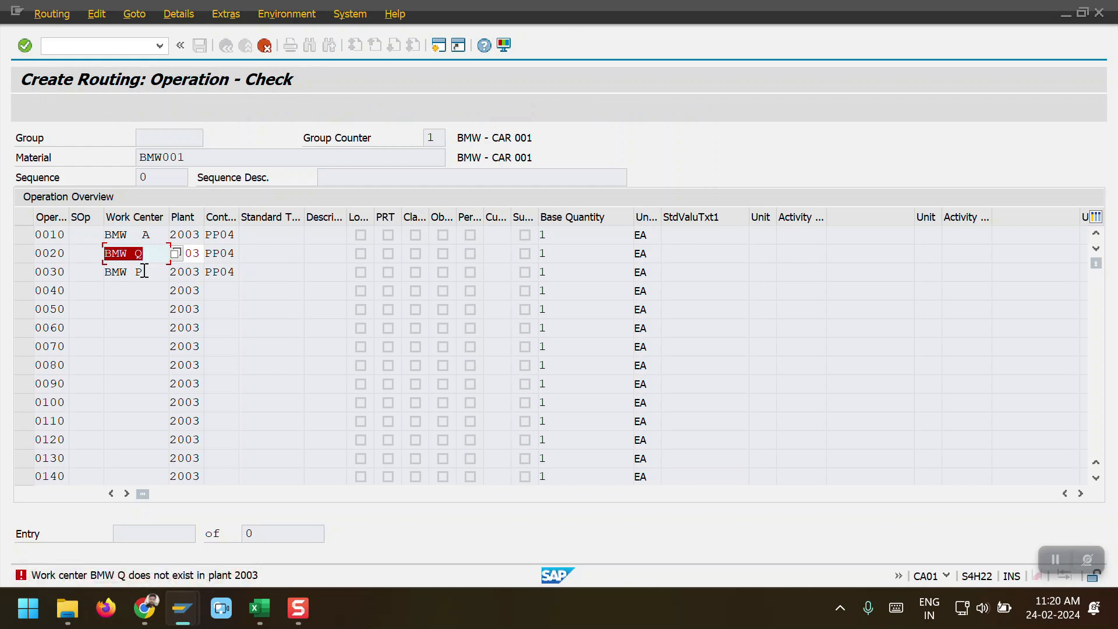
key("Right")
key("BackSpace")
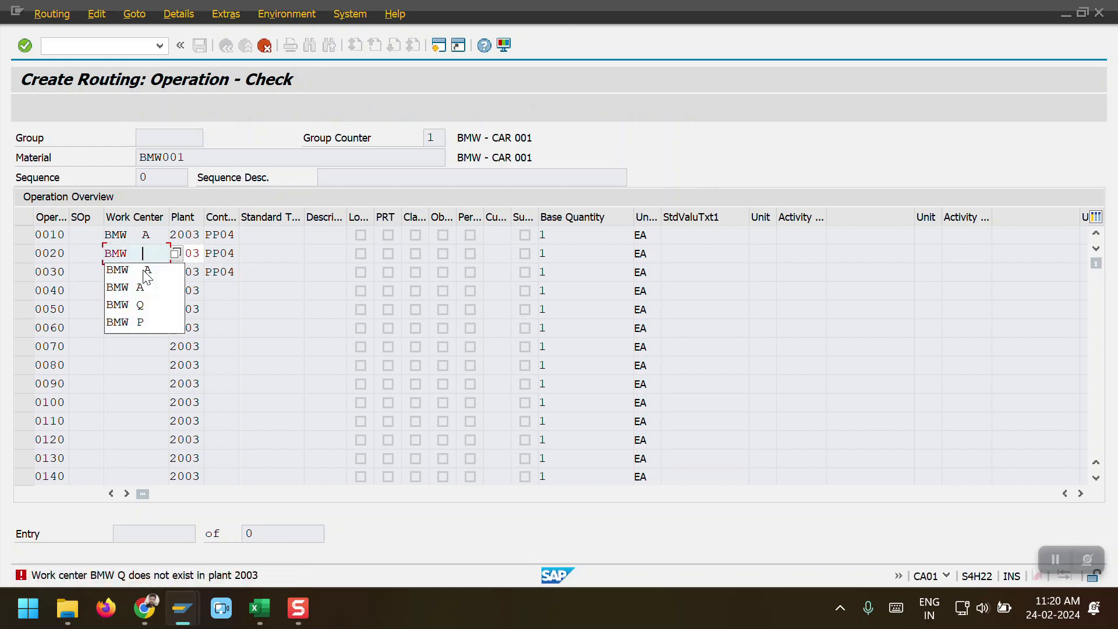
type("Q")
key("Return")
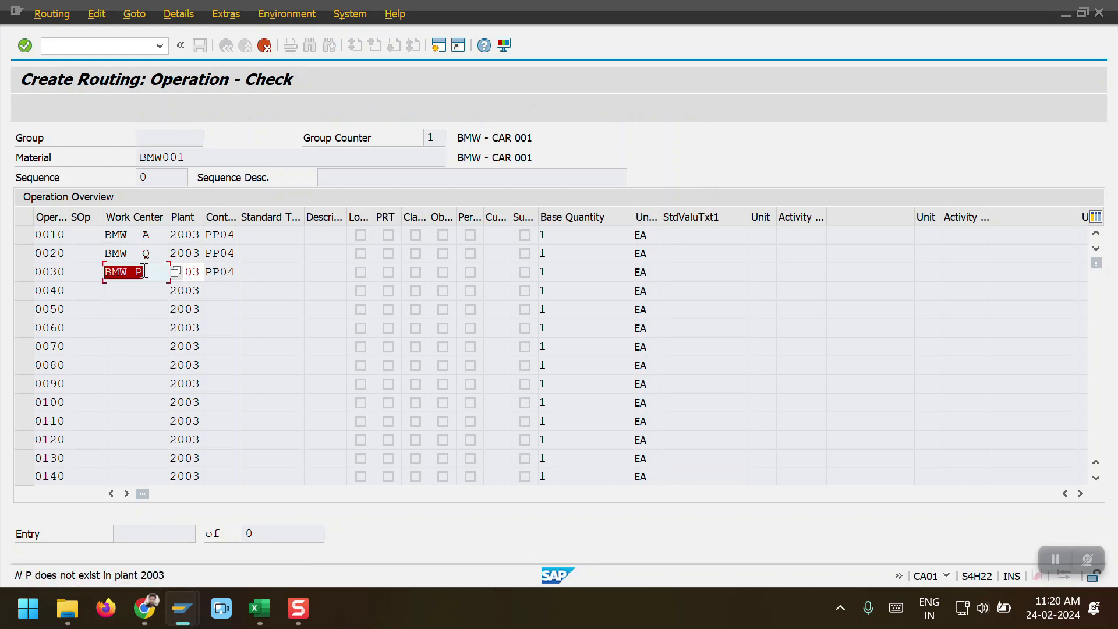
left_click(144, 270)
key("BackSpace")
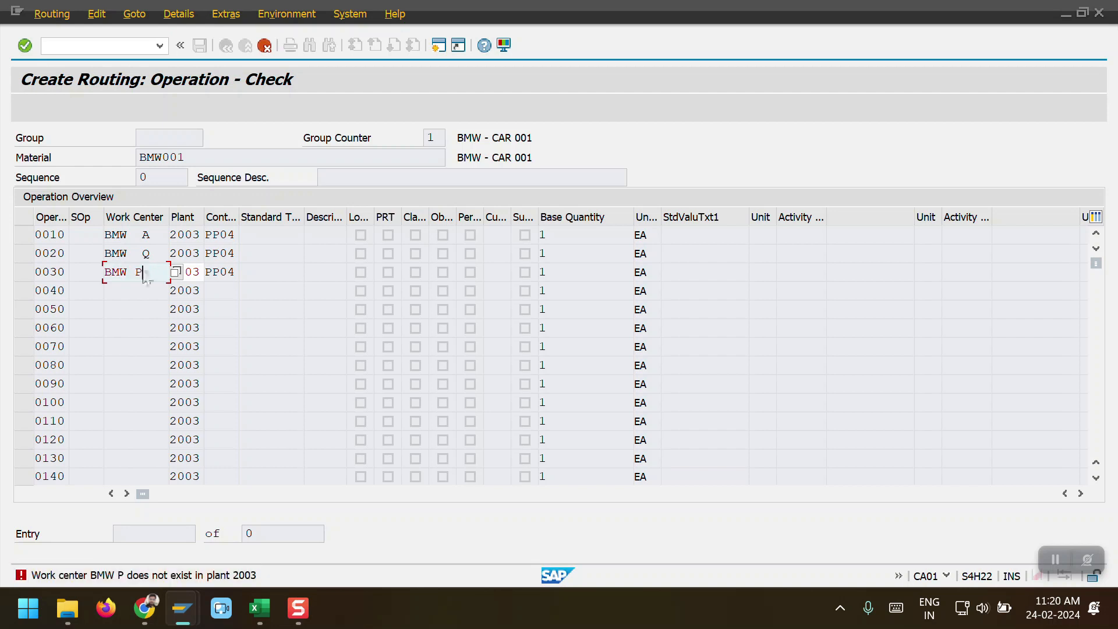
type("P")
key("Return")
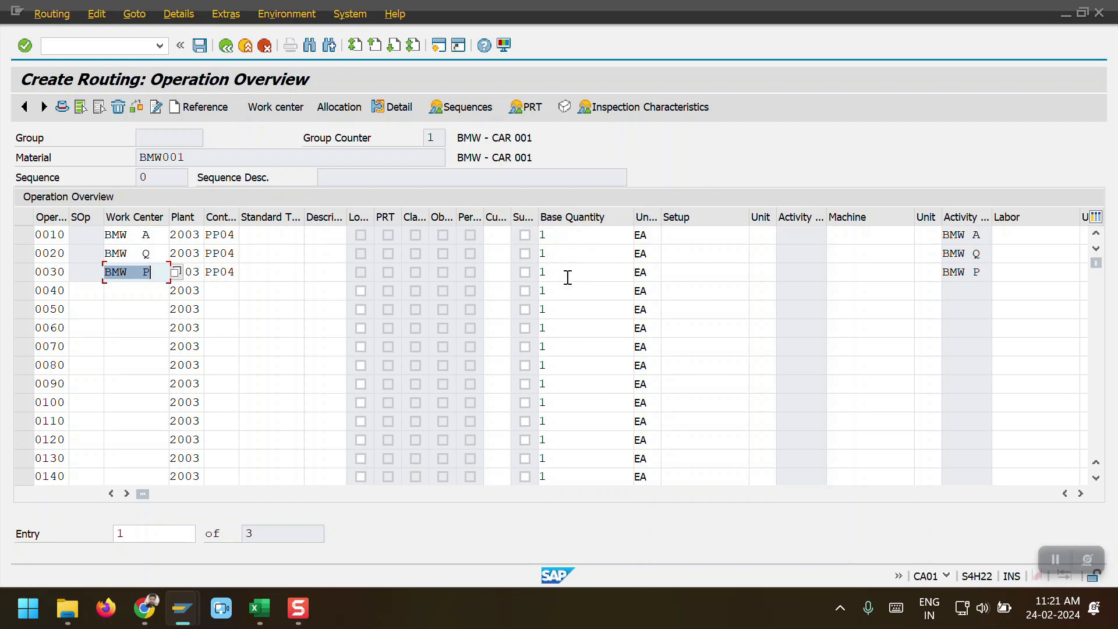
Step: Switch to the Book1 workbook in Excel and examine the hours and hourly prices of the Assembling, QC and Pack activities
left_click(860, 235)
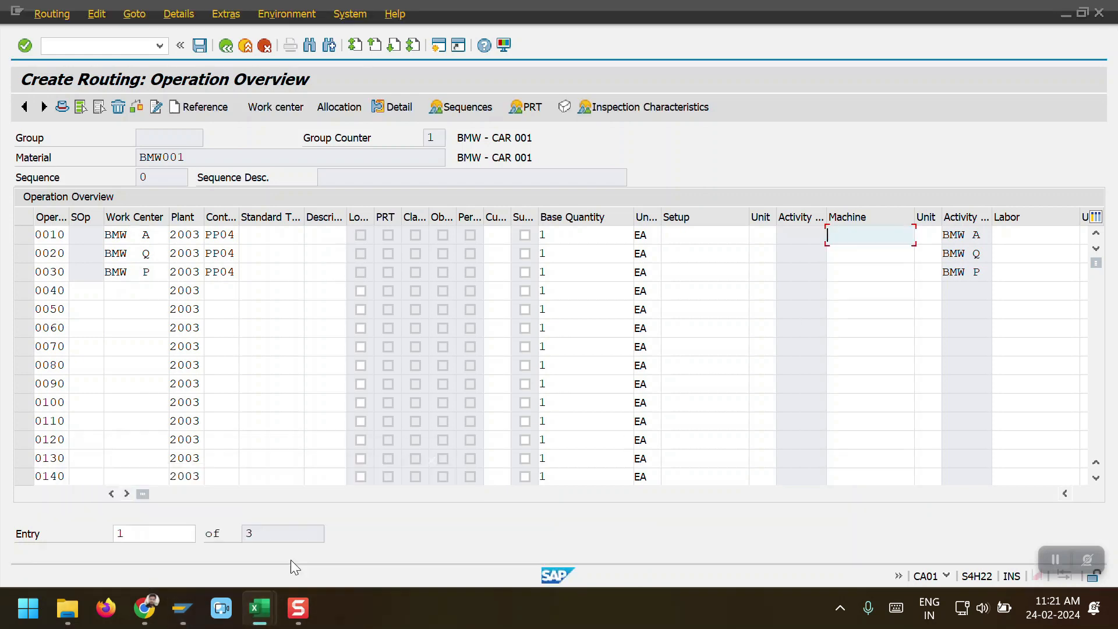
mouse_move(264, 615)
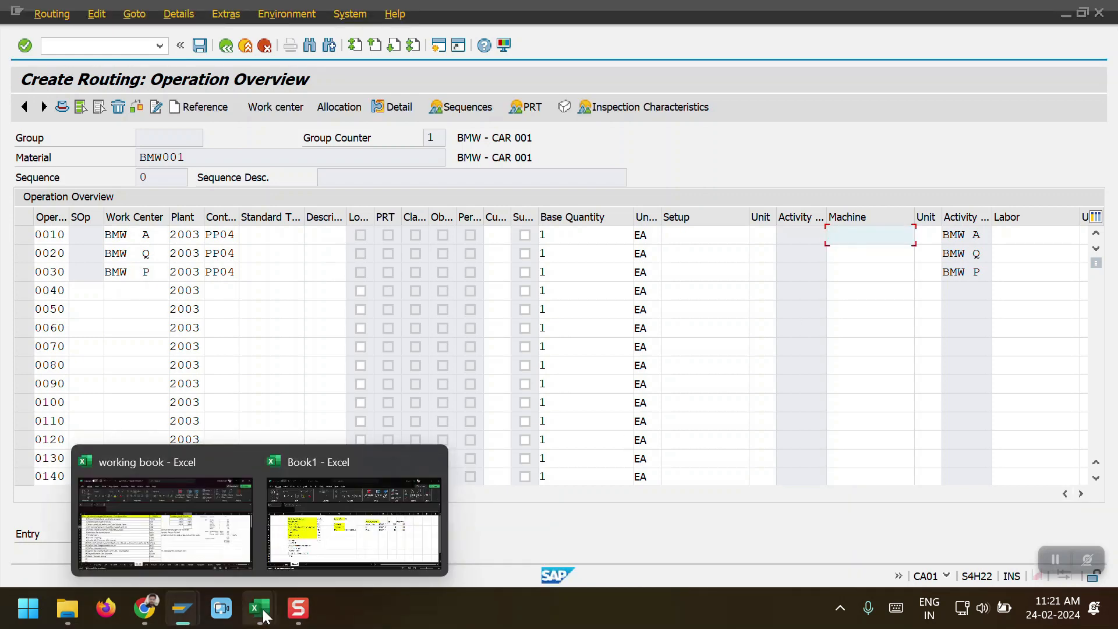
left_click(335, 544)
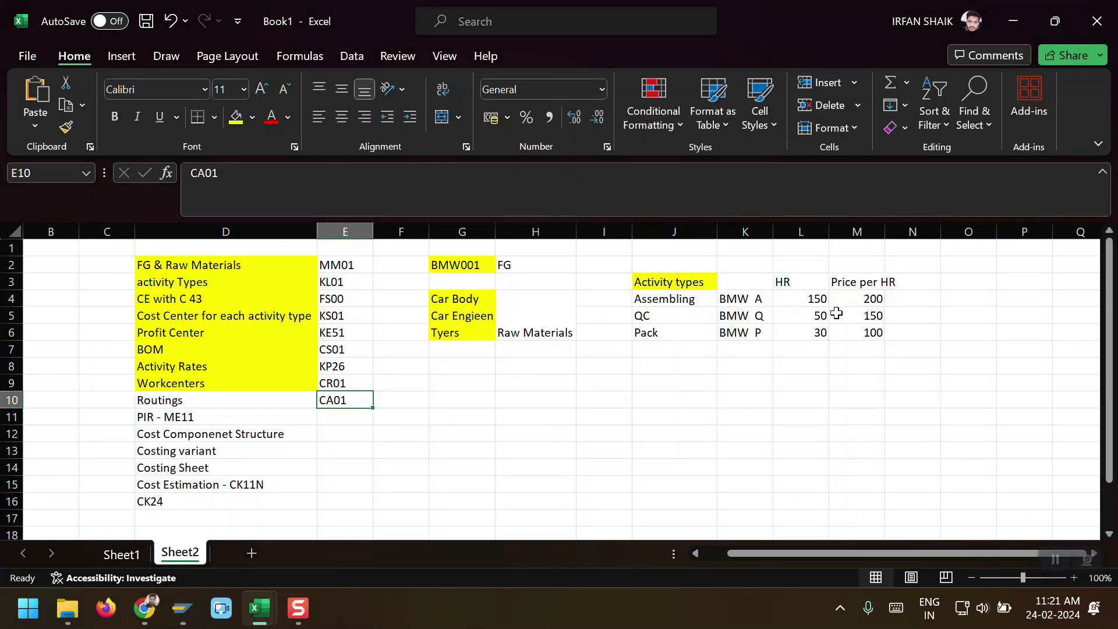
left_click_drag(823, 301, 818, 336)
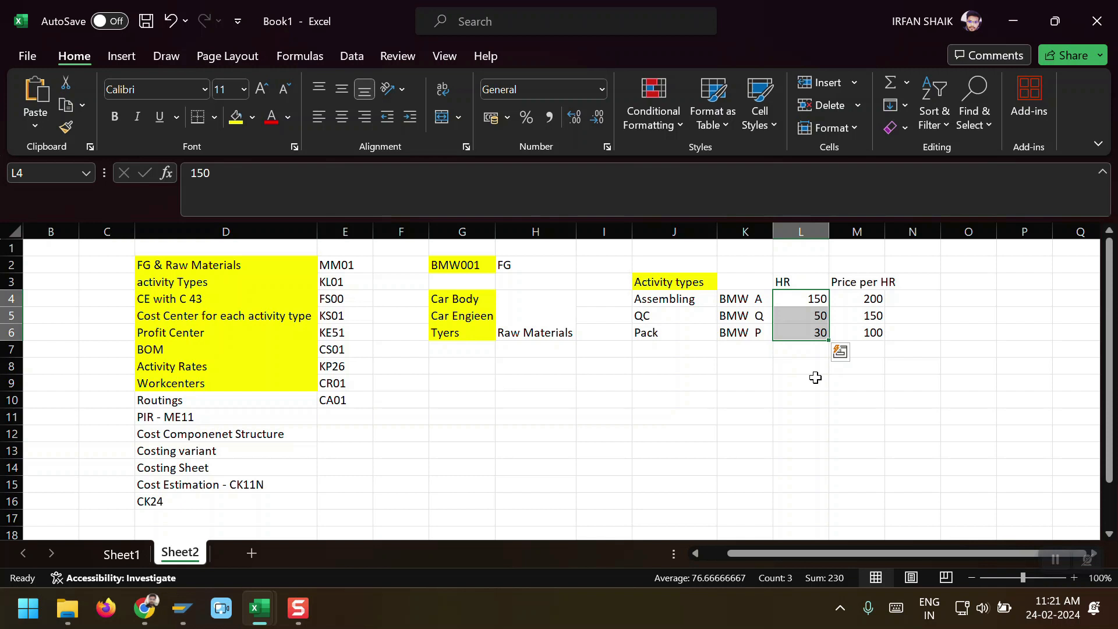
key("Right")
key("Left")
key("Right")
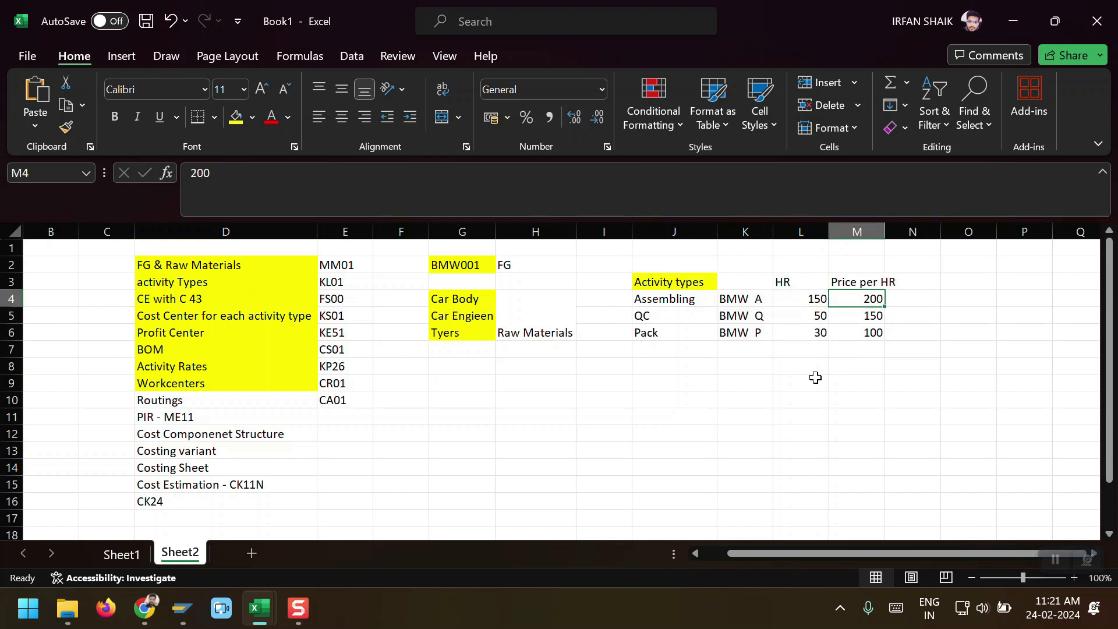
key("Left")
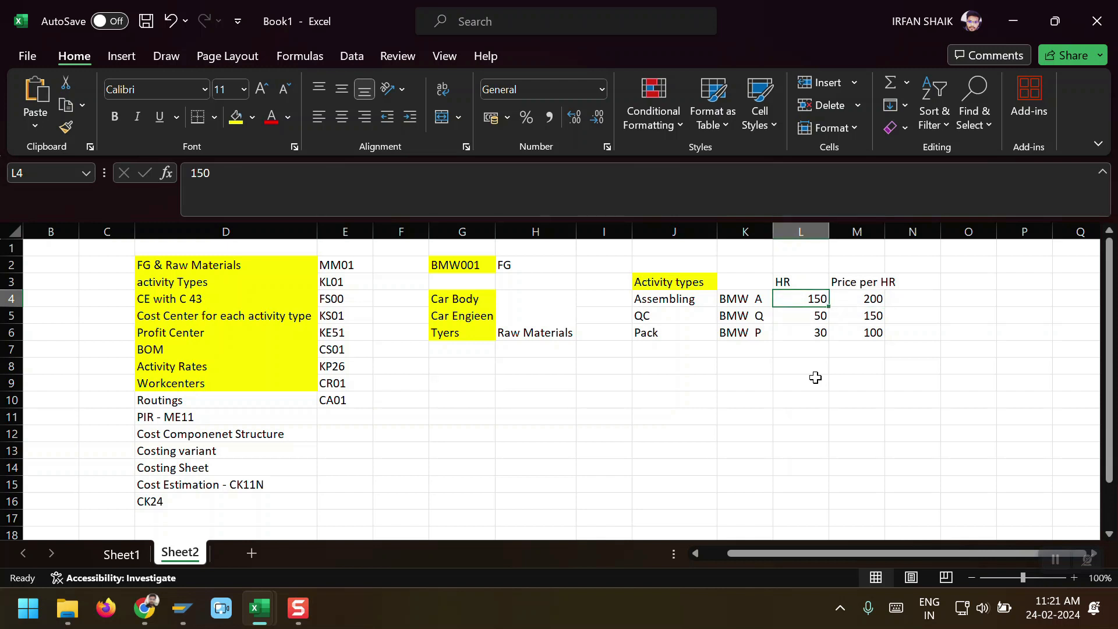
key("Left")
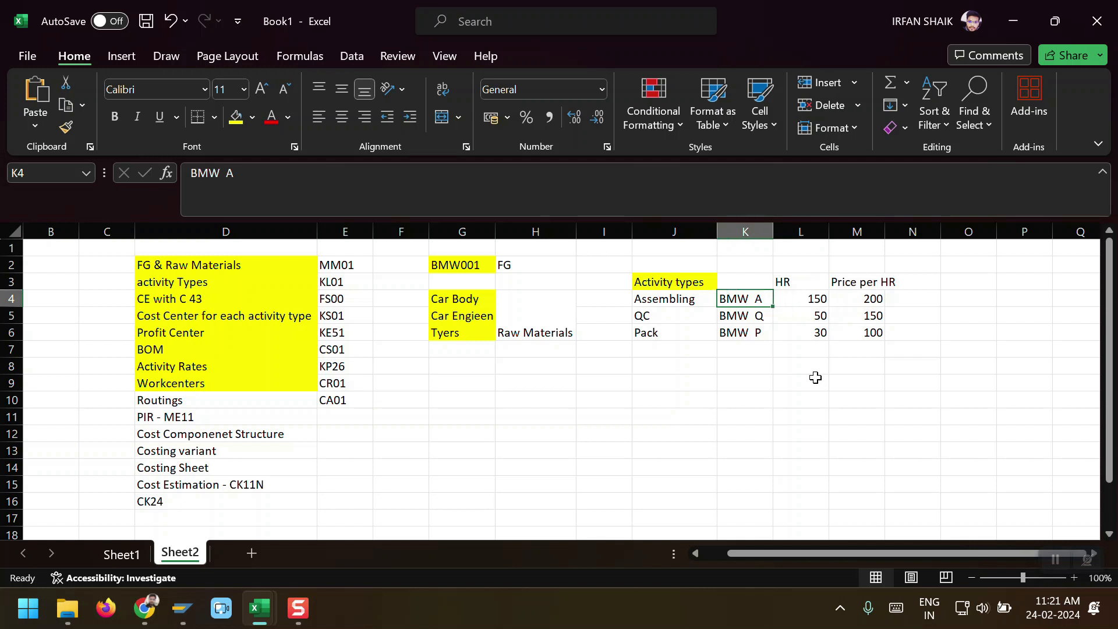
key("Right")
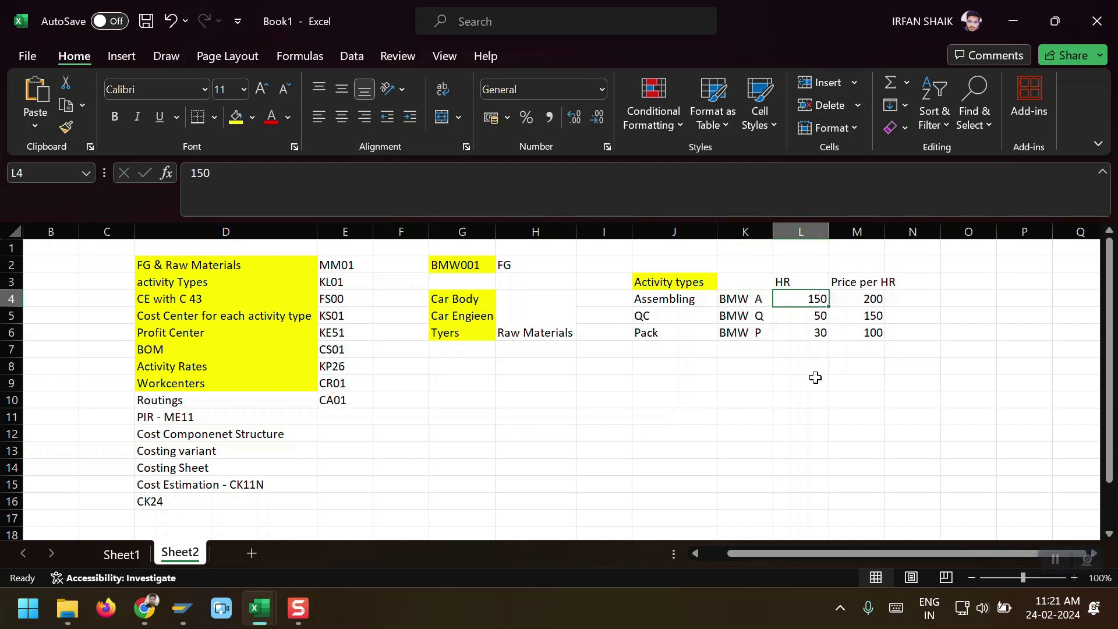
key("Down")
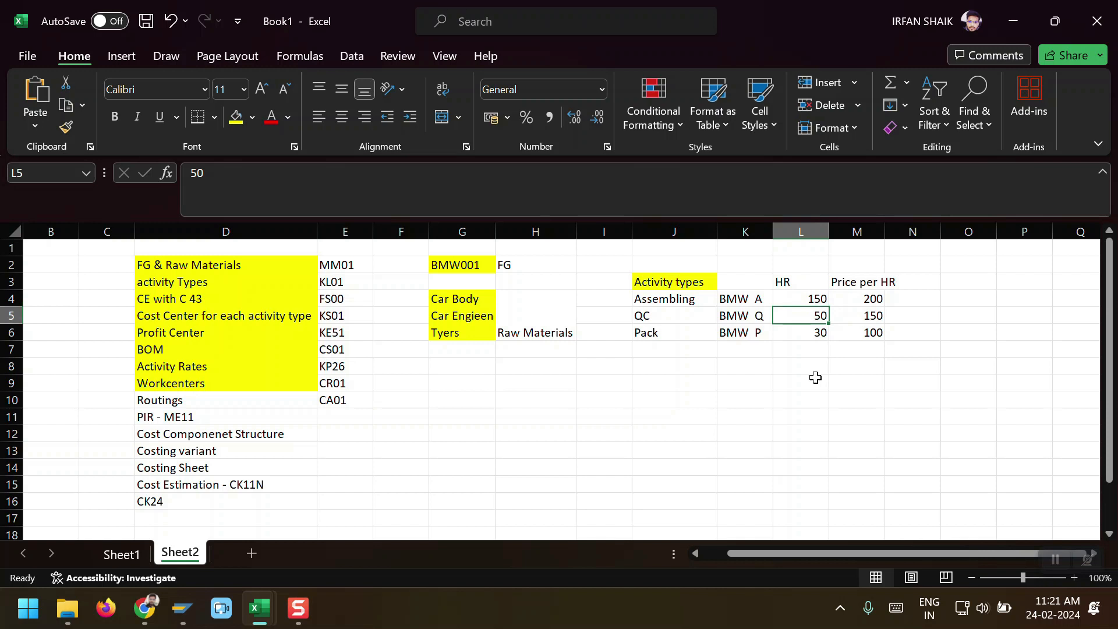
key("Down")
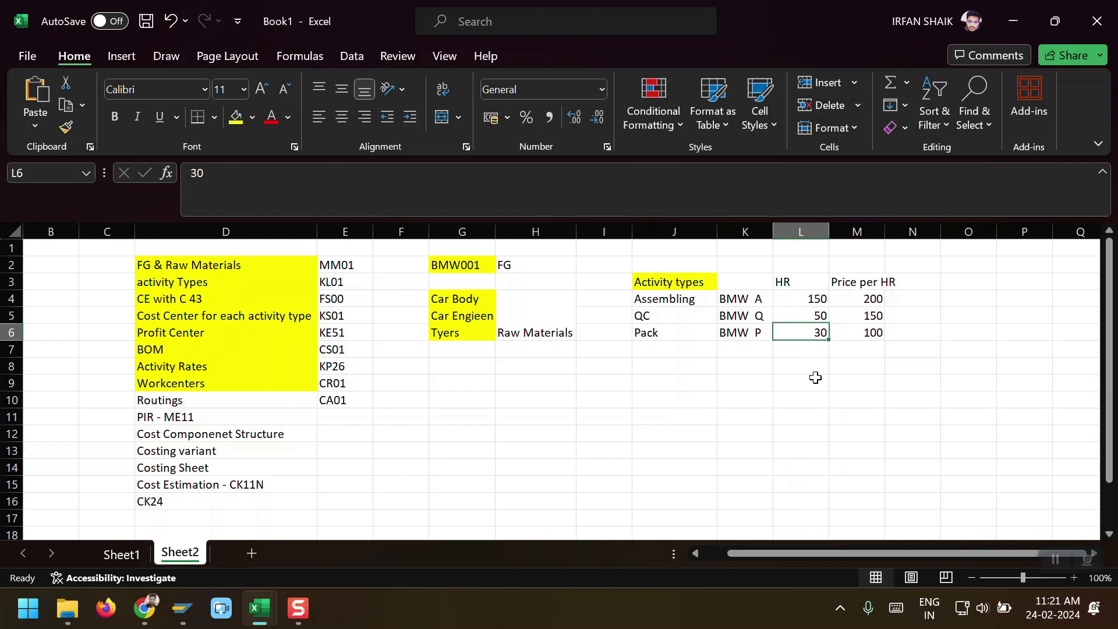
key("Up")
key("Up")
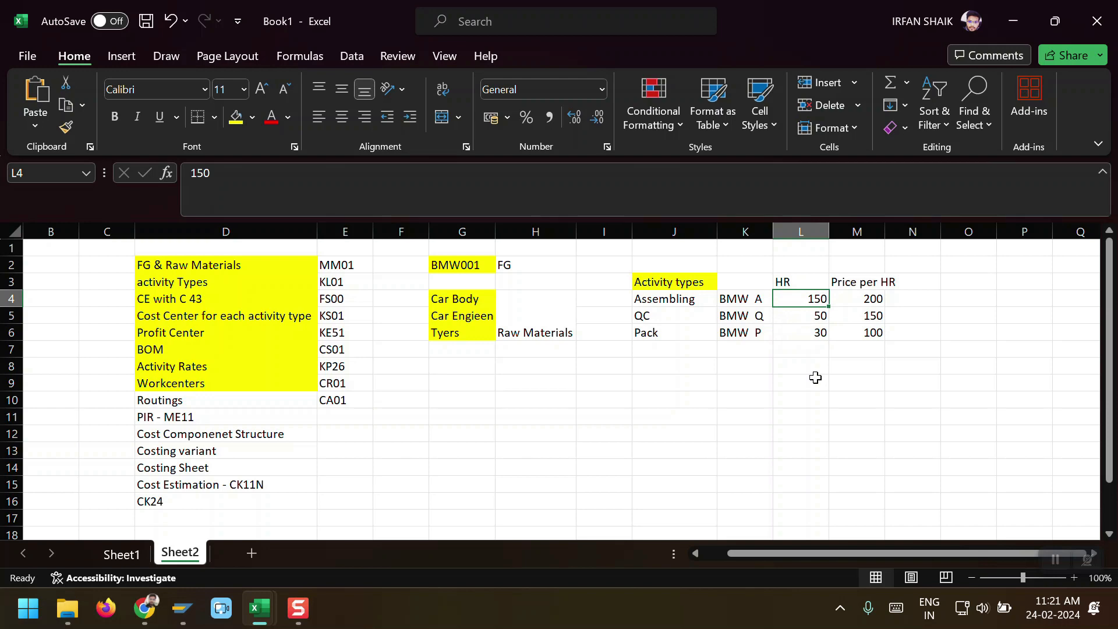
Step: Return to the SAP routing and set the Machine values to 150, 50 and 30 for operations 0010, 0020 and 0030
key("alt+Tab")
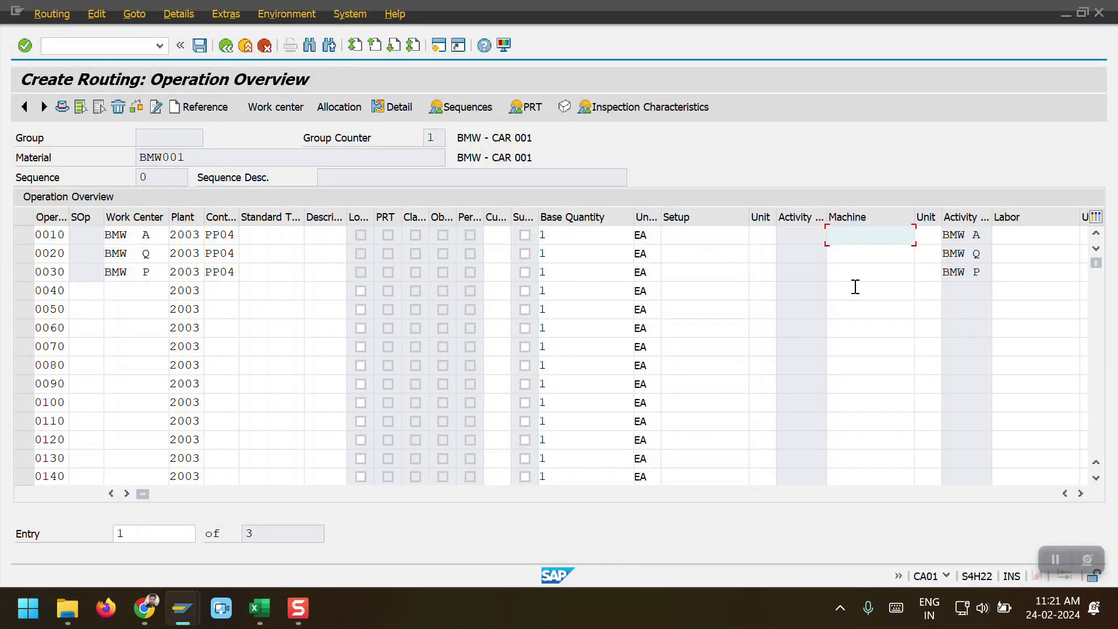
type("150")
key("Down")
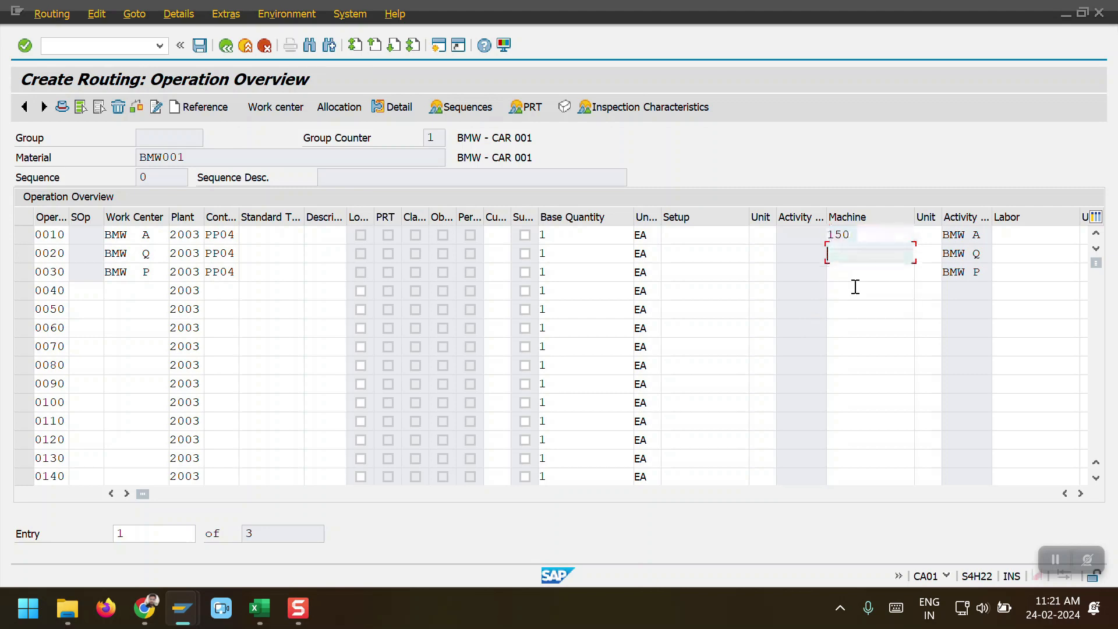
key("alt+Tab")
key("alt+Tab")
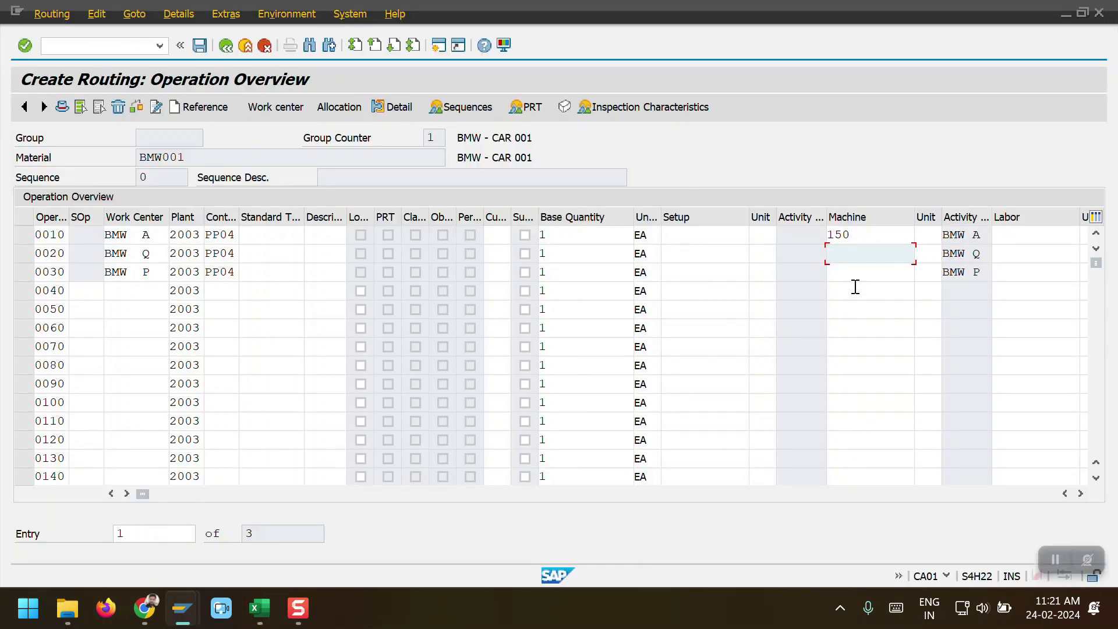
key("alt+Tab")
key("Down")
key("Down")
key("alt+Tab")
type("50")
key("Down")
type("30")
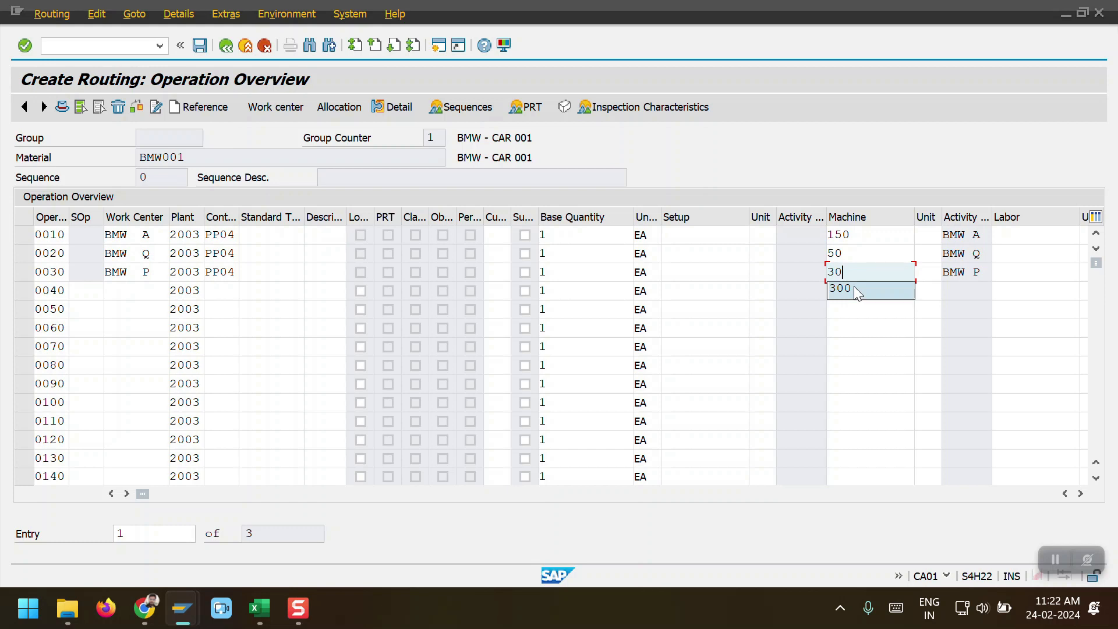
Step: Set the Machine unit to HR for operations 0010, 0020 and 0030
left_click(931, 235)
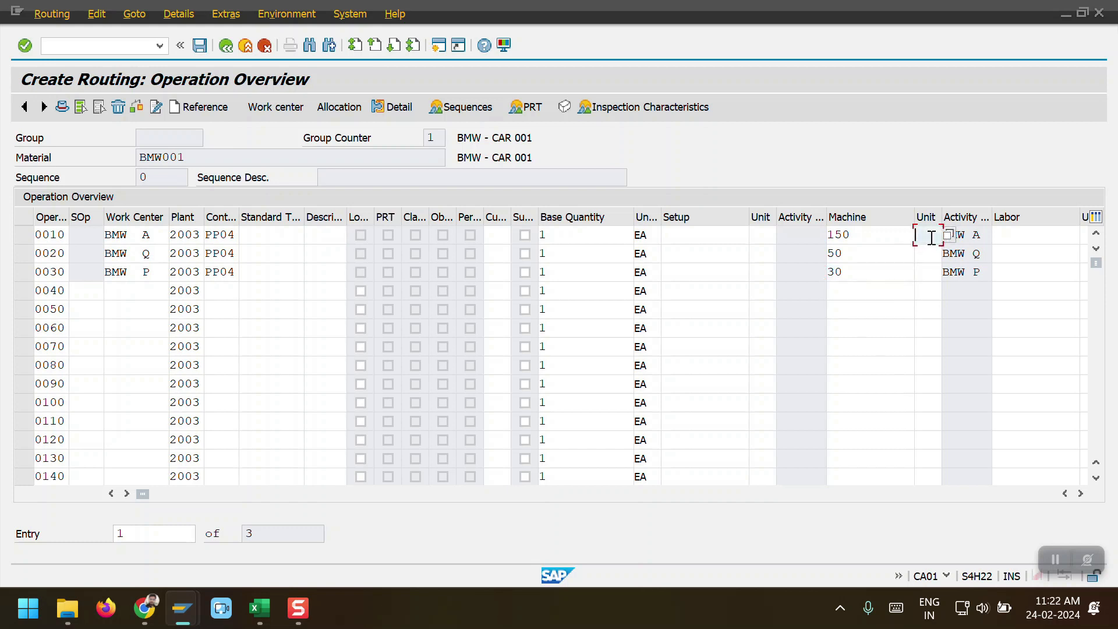
type("HR")
key("Down")
type("HR")
key("Down")
type("HR")
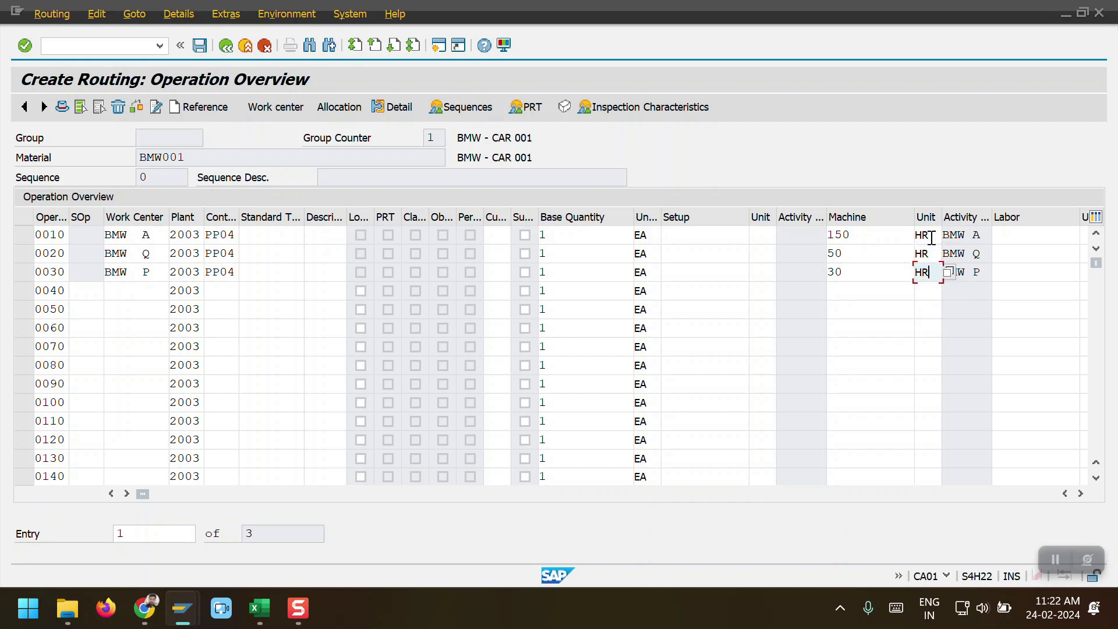
key("Return")
Step: Review the routing's message log before saving, and save the routing despite the task list check
left_click(199, 46)
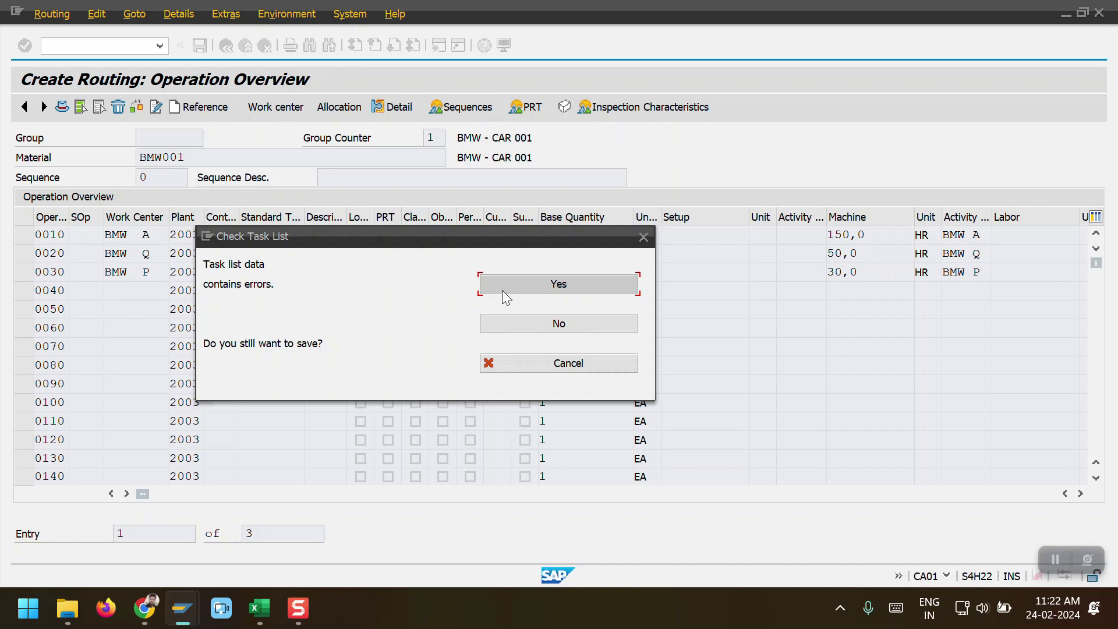
left_click(563, 326)
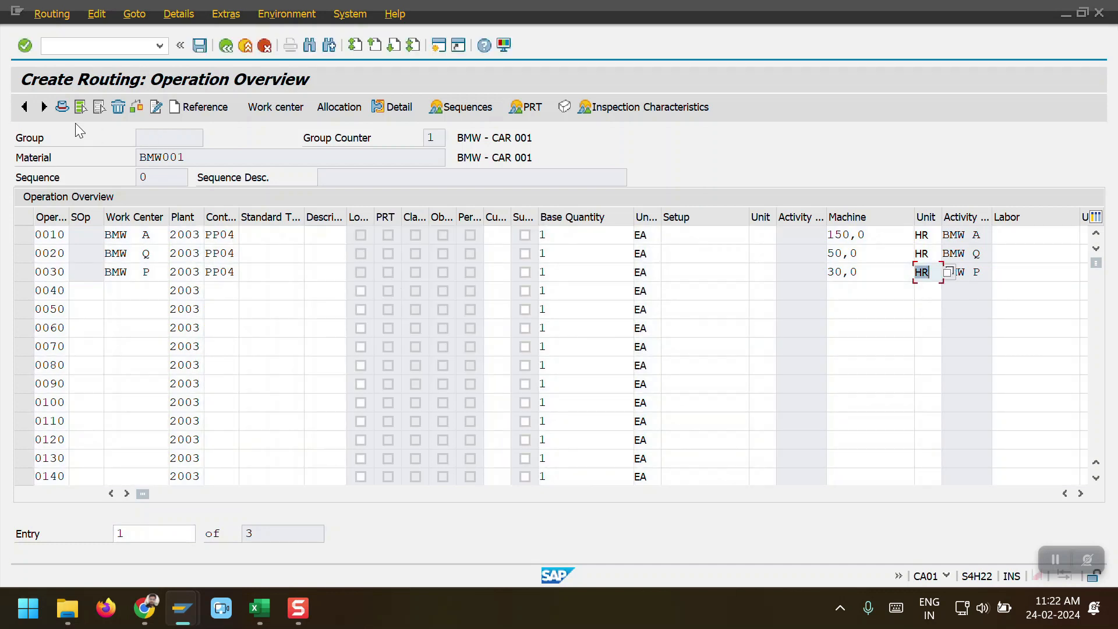
left_click(135, 108)
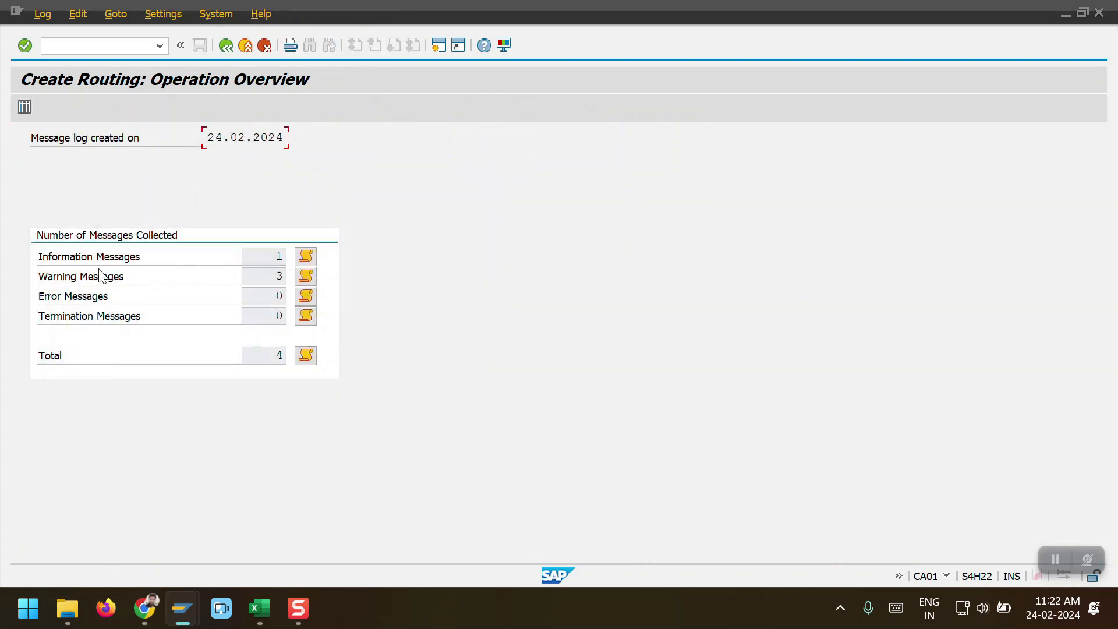
left_click(224, 46)
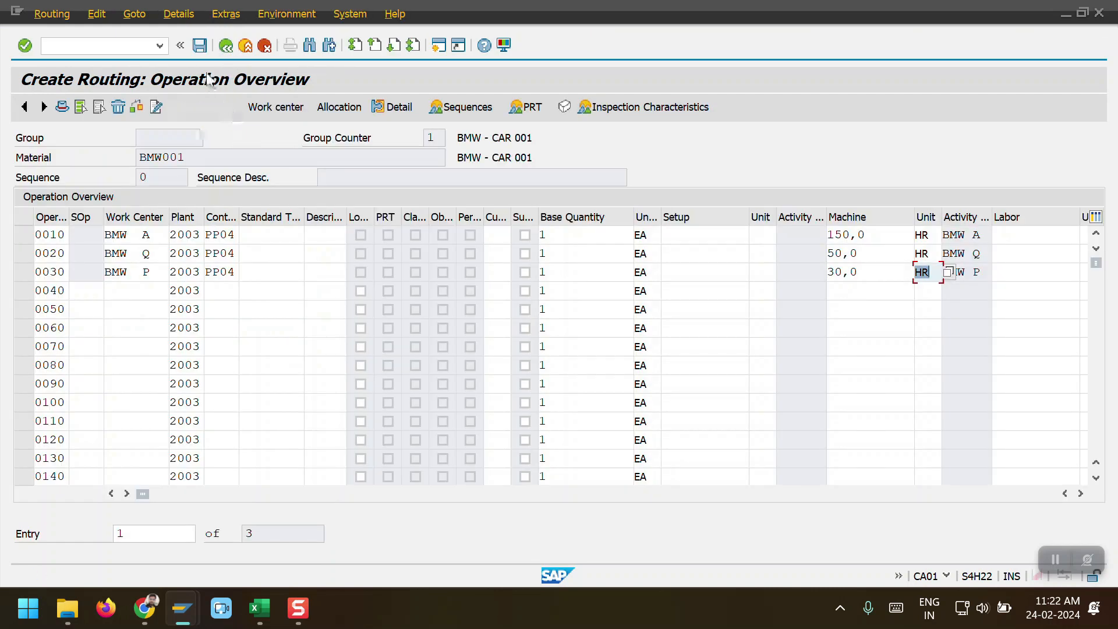
left_click(199, 46)
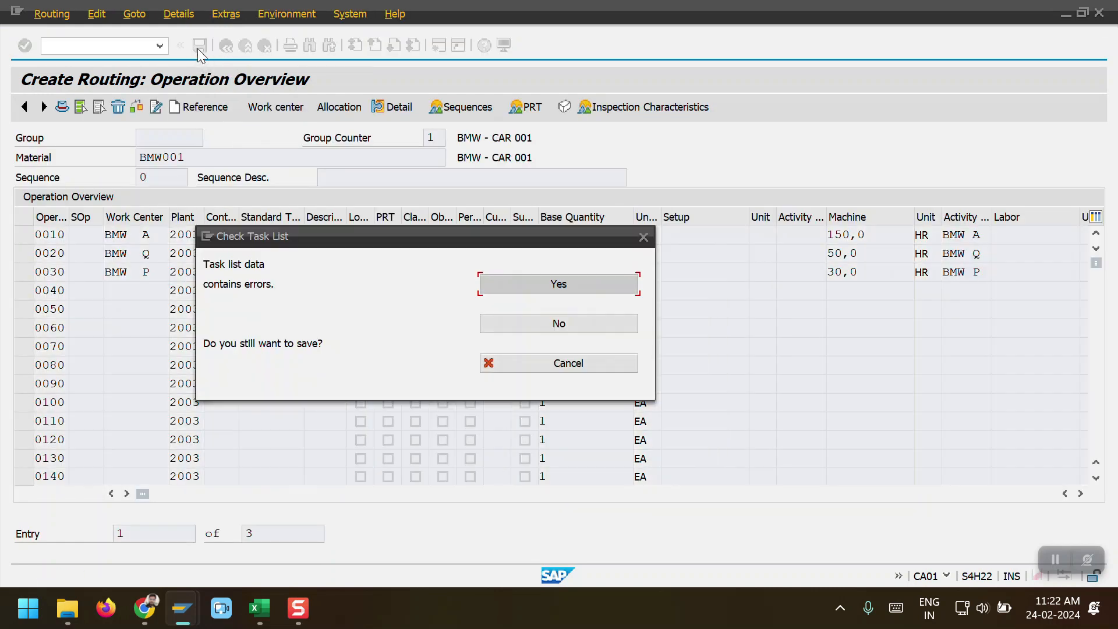
left_click(545, 284)
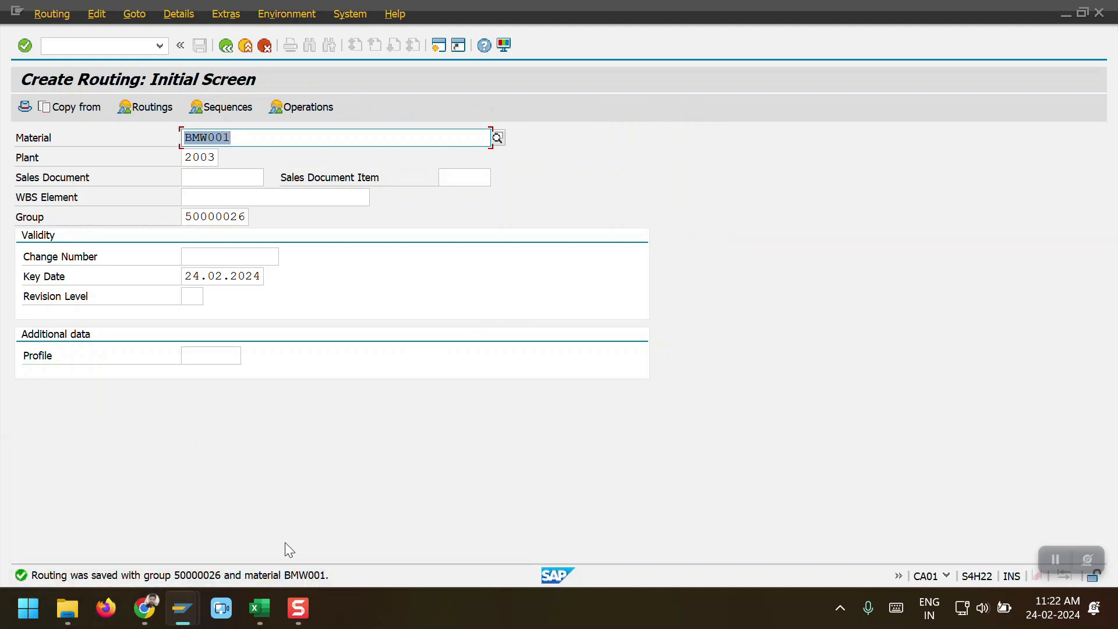
Step: Switch to the Book1 checklist in Excel and highlight the Routings cell D10 in yellow
left_click(259, 608)
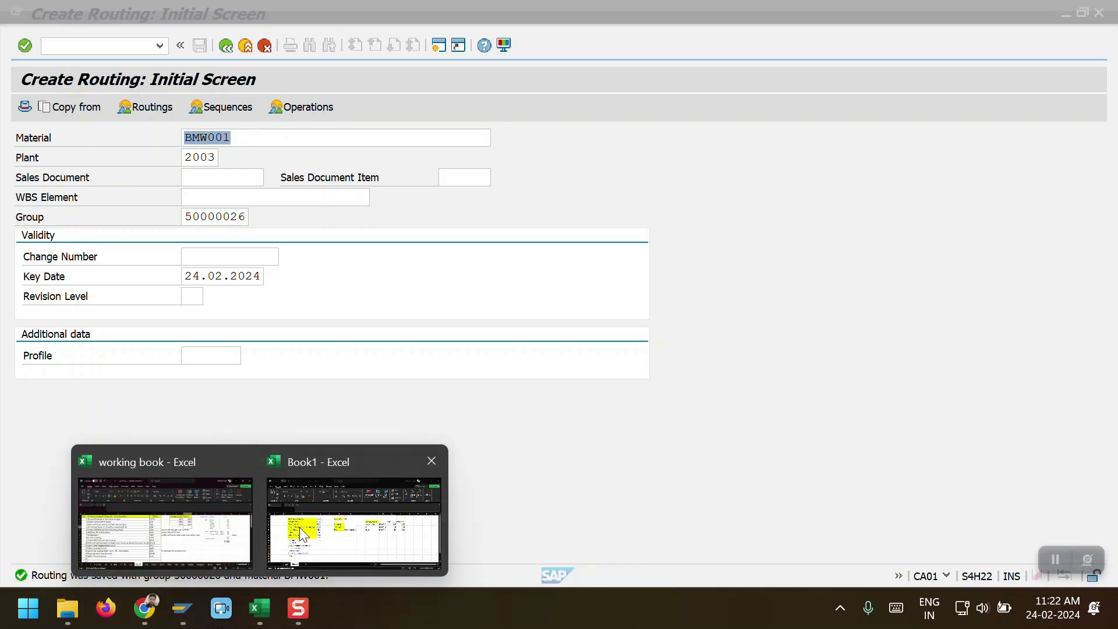
left_click(302, 534)
left_click(213, 402)
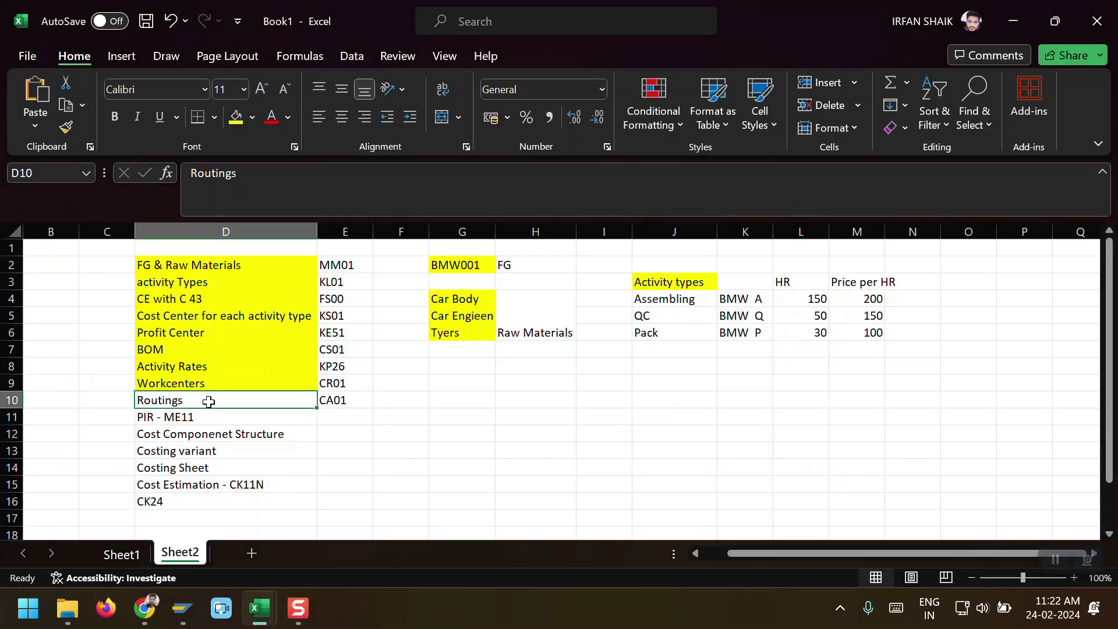
left_click(236, 118)
Step: Enter ME11 as the transaction code in cell E11 beside the PIR checklist item
left_click(236, 418)
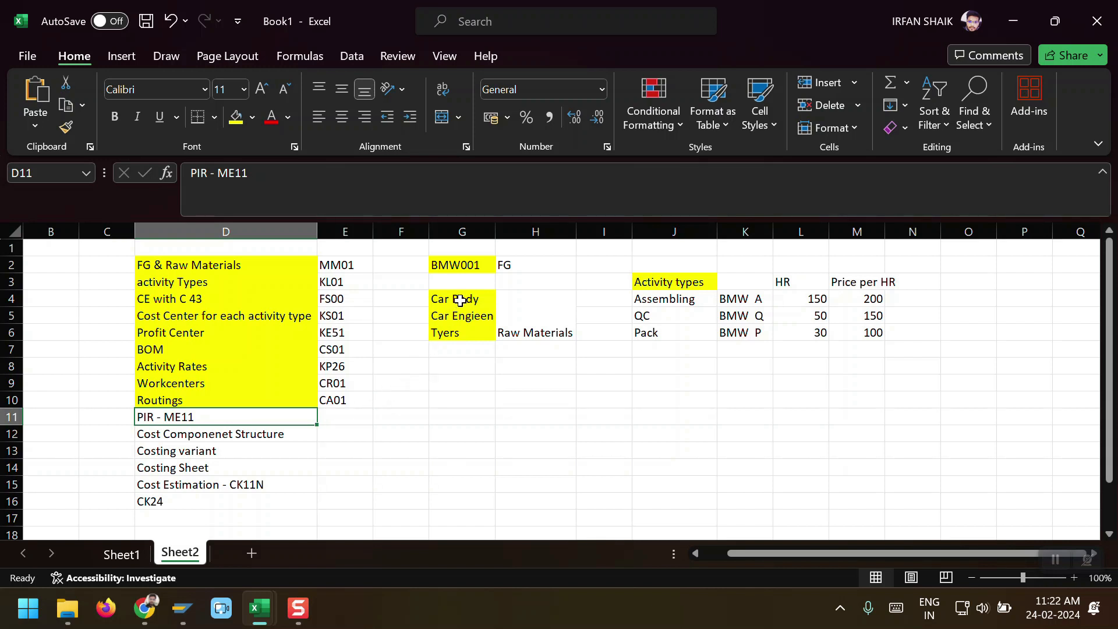
left_click_drag(460, 301, 461, 333)
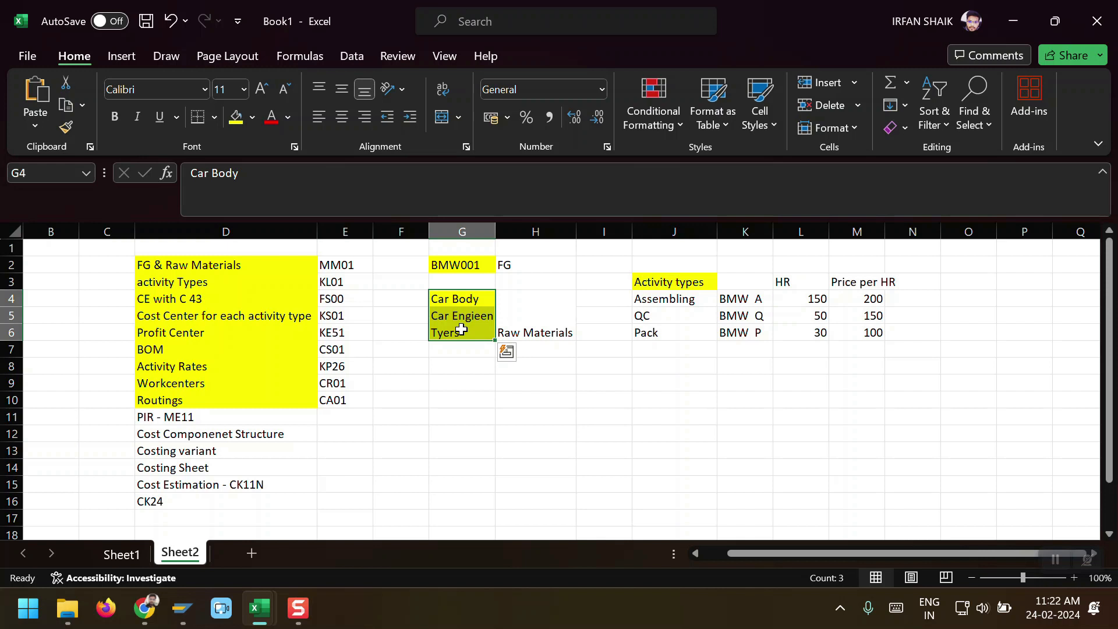
left_click(346, 418)
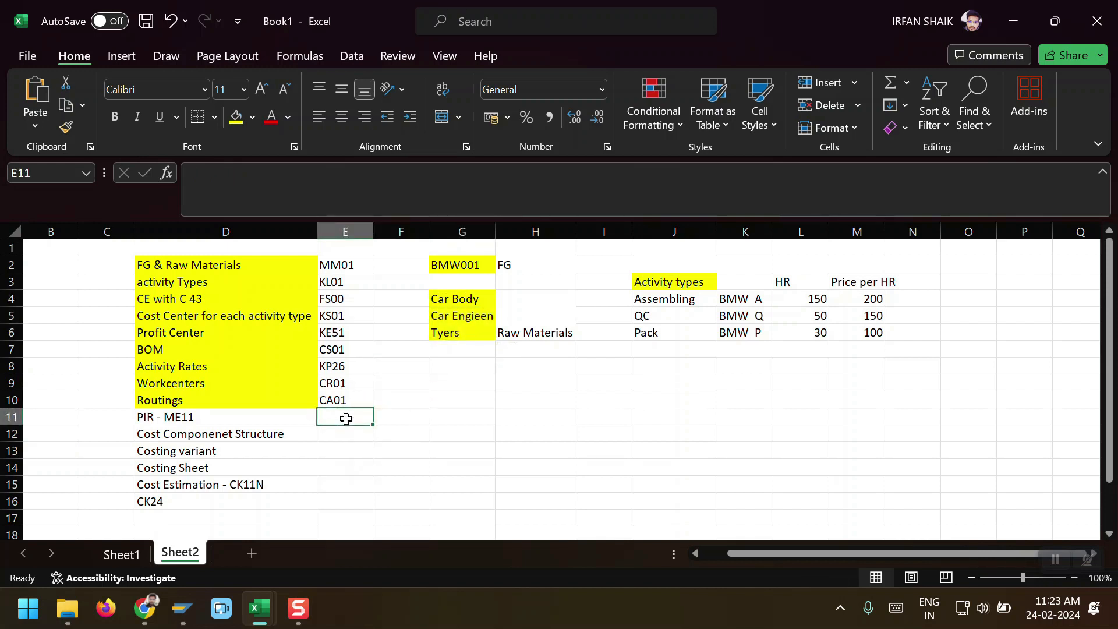
type("ME11")
key("Return")
left_click(345, 418)
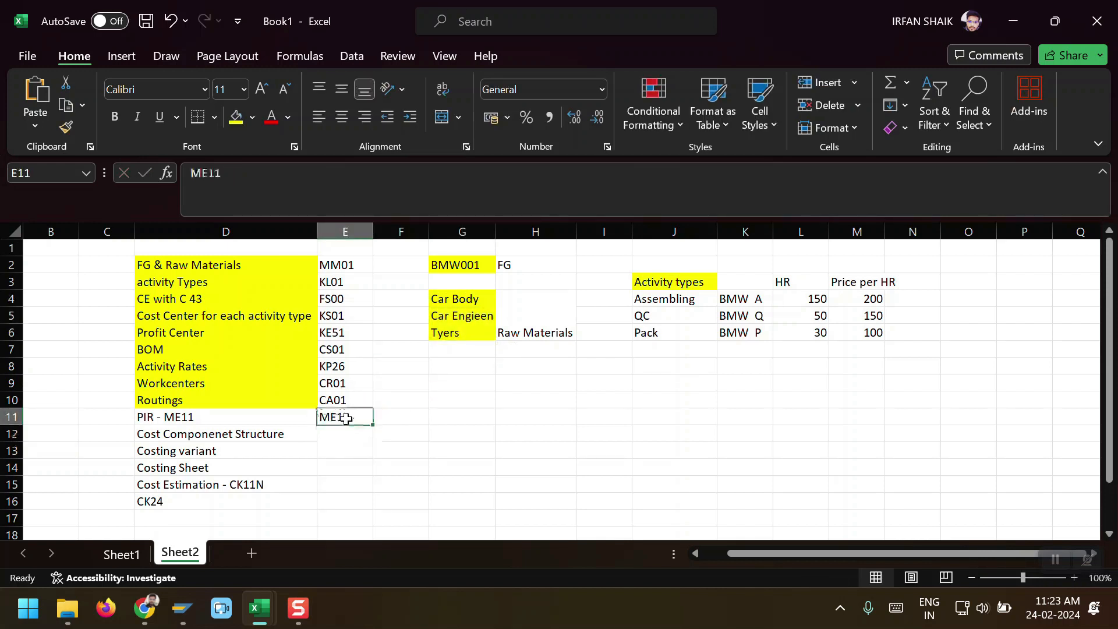
key("ctrl+s")
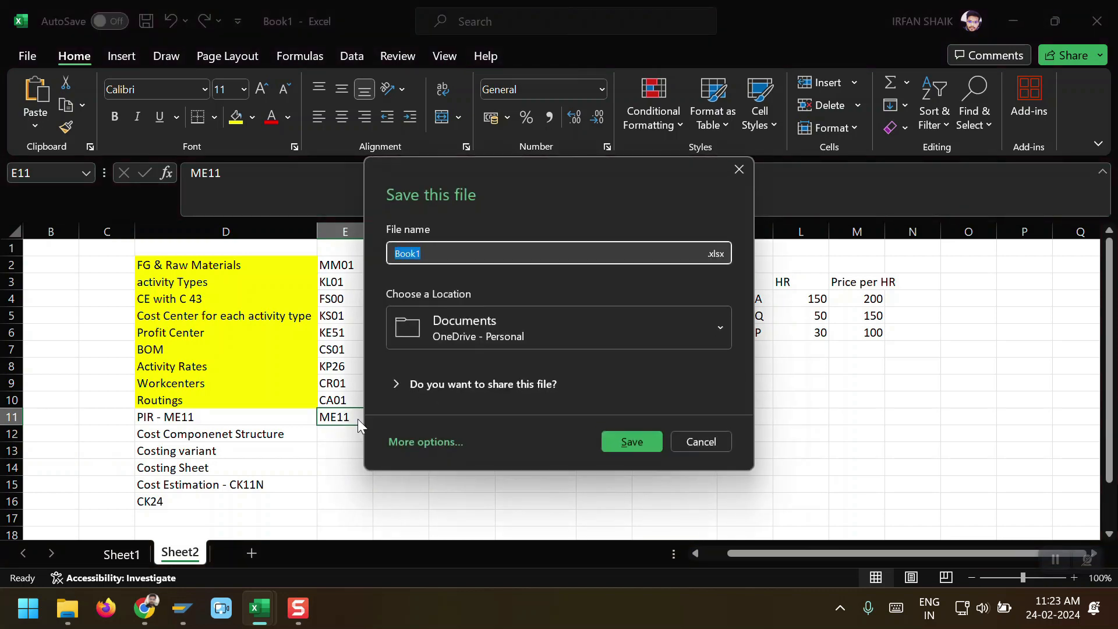
left_click(719, 442)
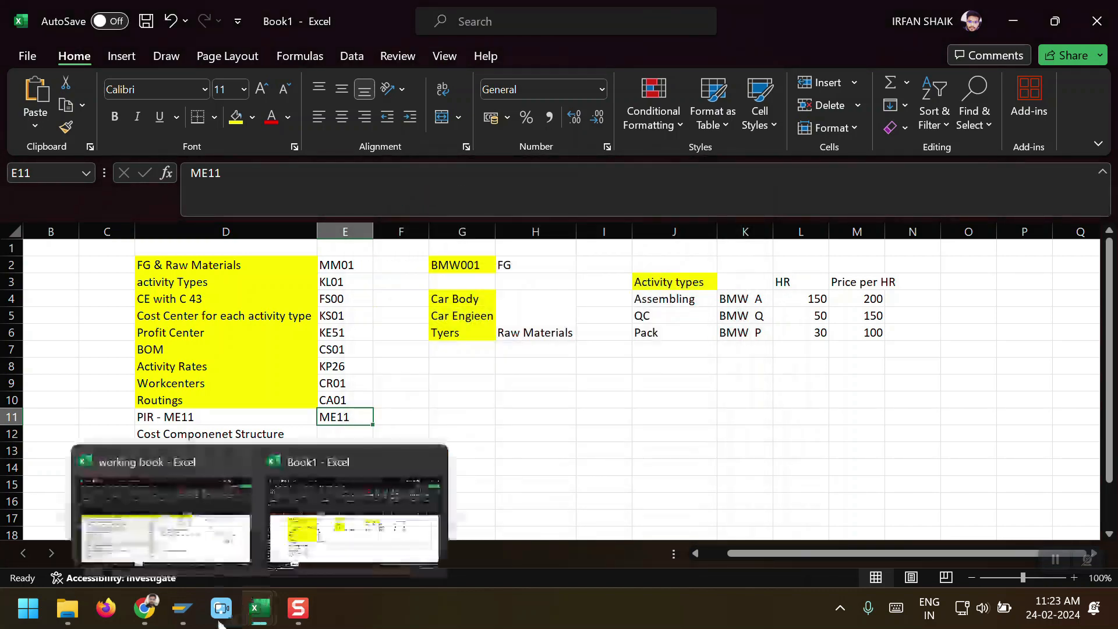
Step: Switch to the SAP work center session and start transaction ME11 to create an info record
mouse_move(182, 607)
left_click(350, 528)
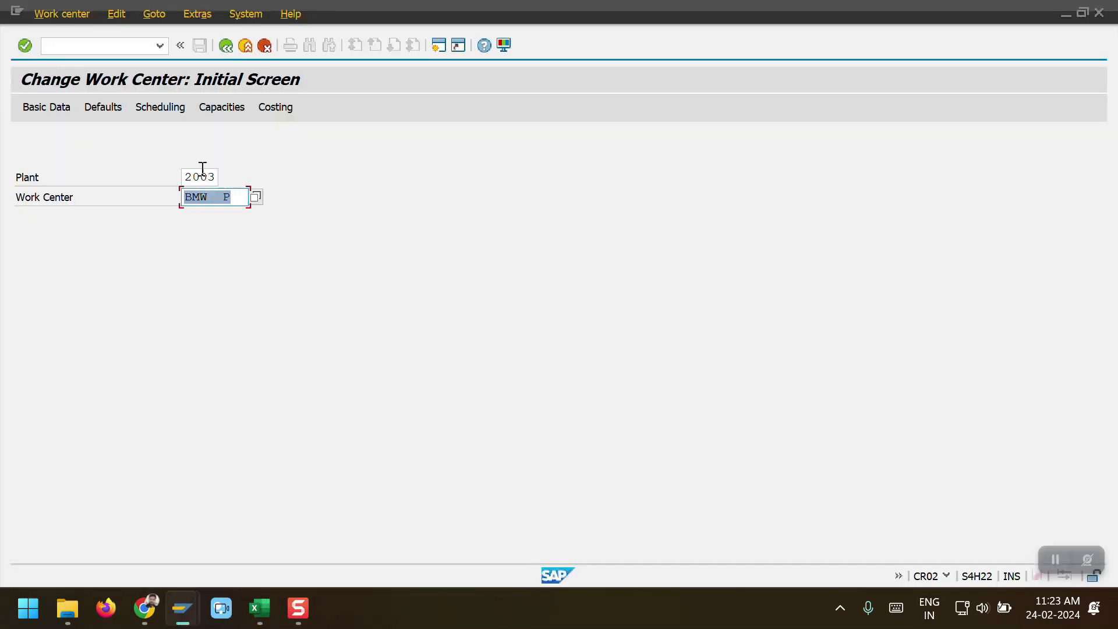
left_click(106, 46)
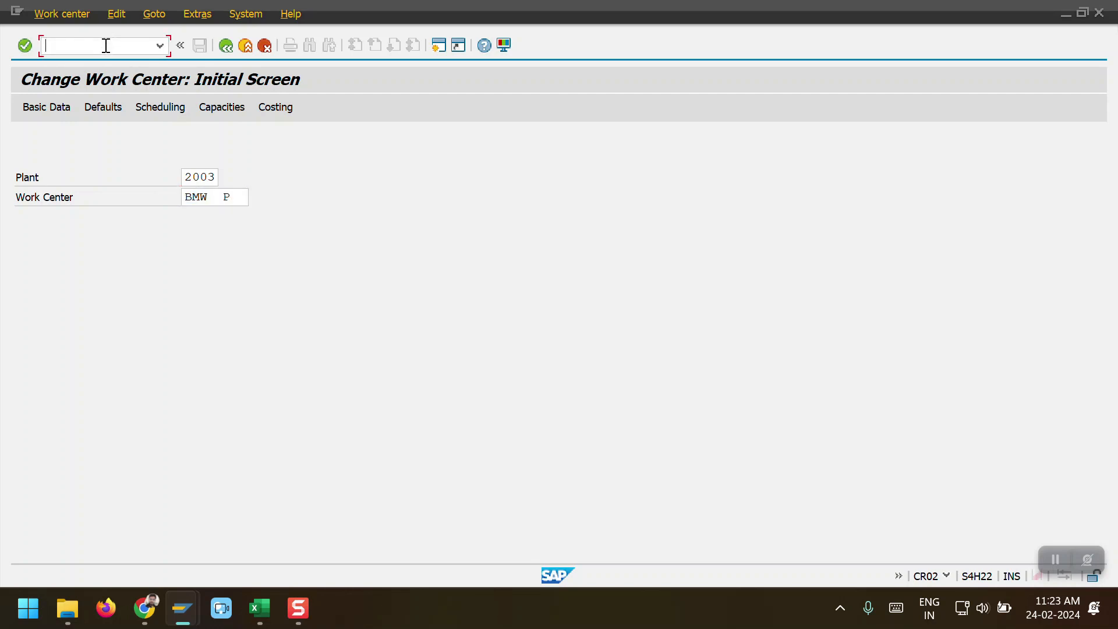
type("/NME11")
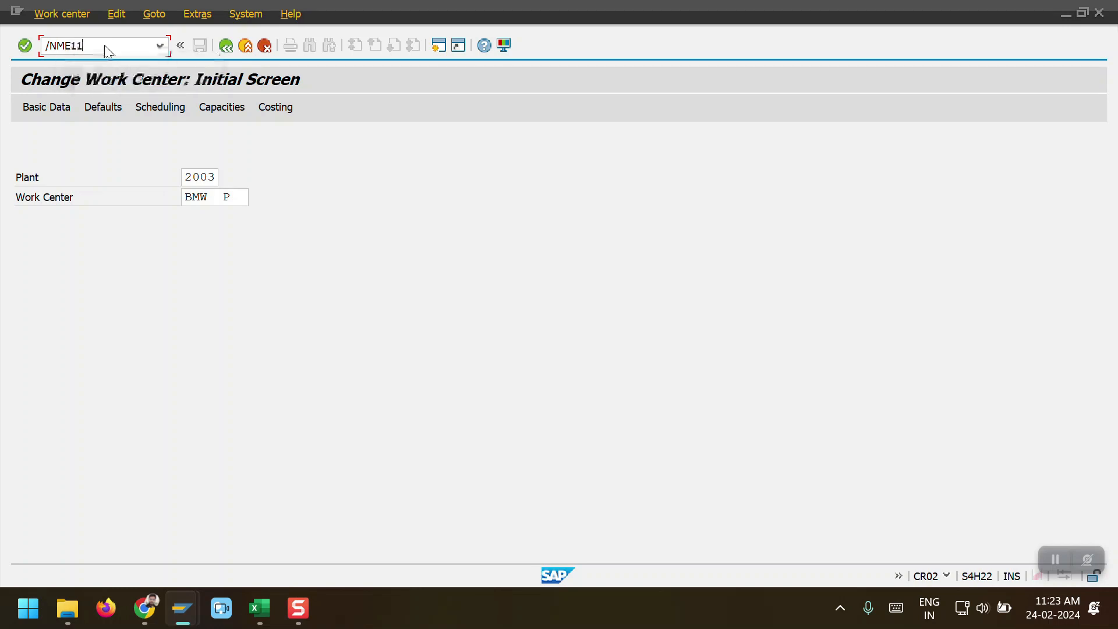
key("Return")
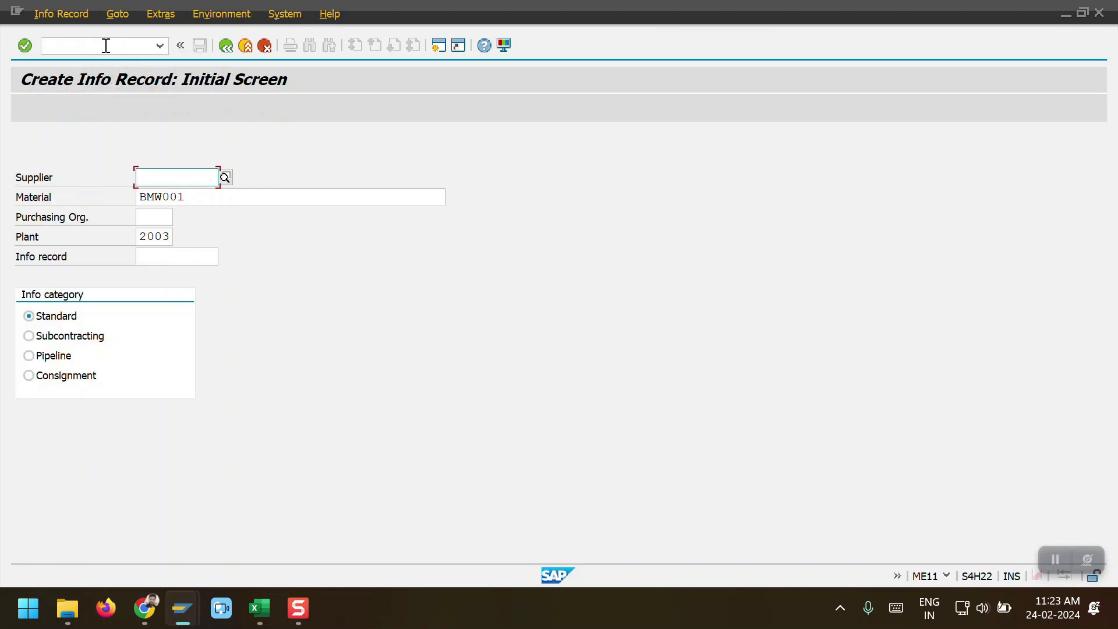
Step: Enter the supplier number, material BMW BODAY and purchasing organization 2003 for the info record, and submit the initial screen
type("3100005")
key("Tab")
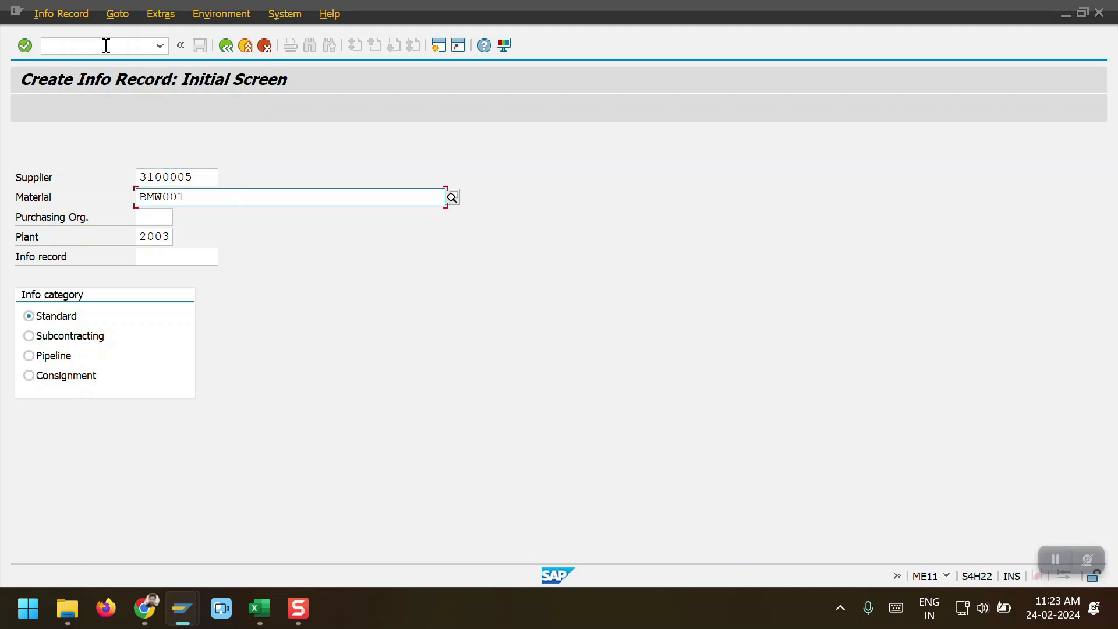
key("BackSpace")
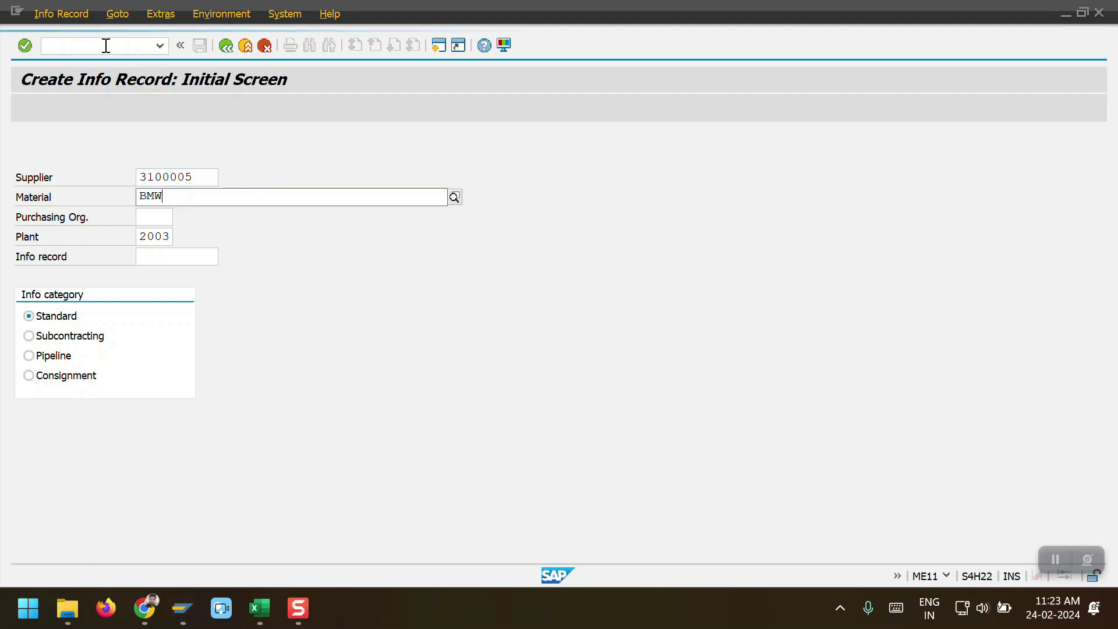
key("Down")
key("Down")
key("Up")
key("Return")
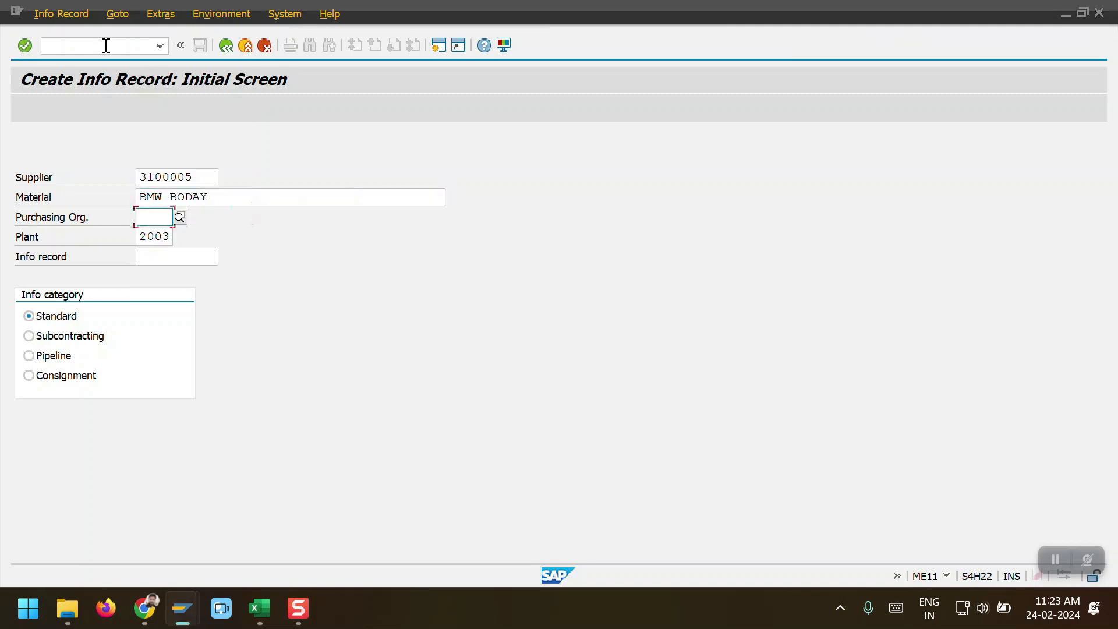
type("2003")
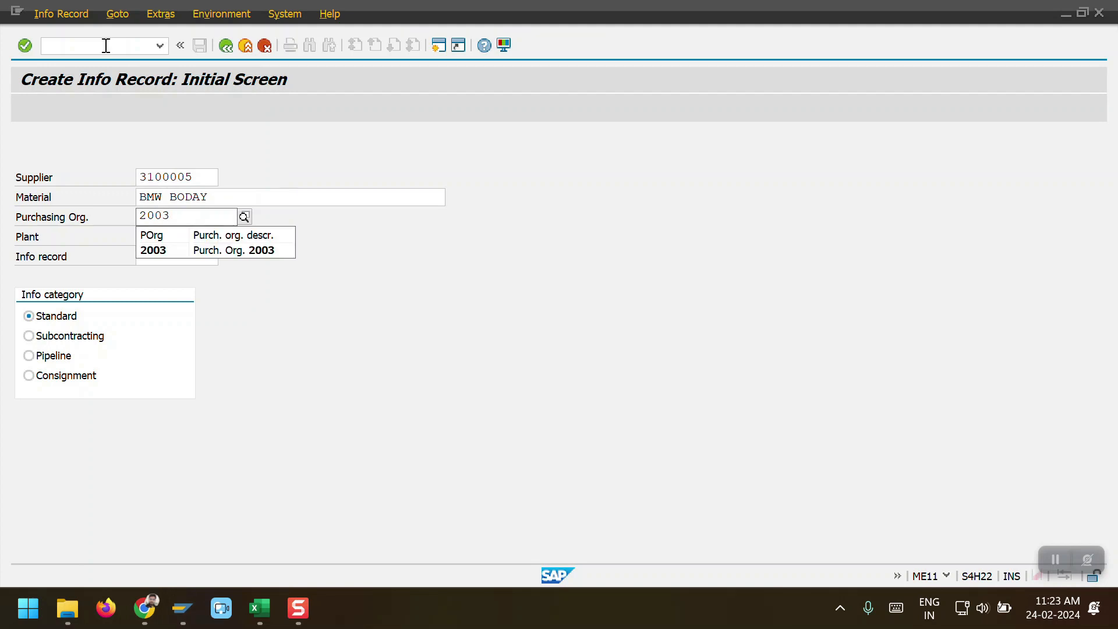
key("Return")
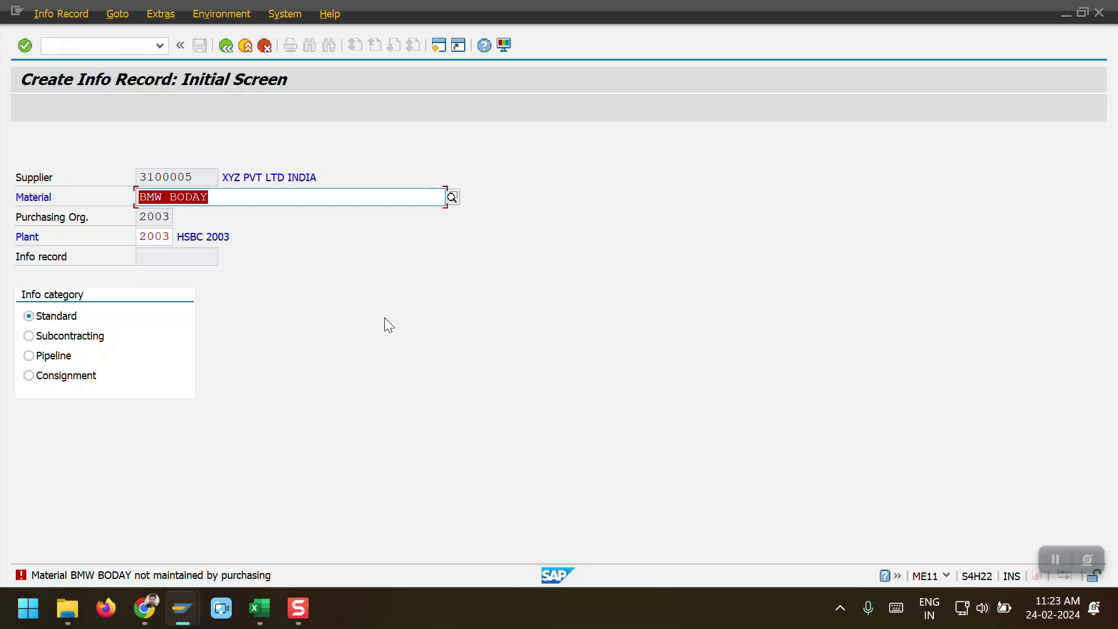
Step: In another SAP session, start MM01 and choose the raw material BMW BODAY to extend
key("F3")
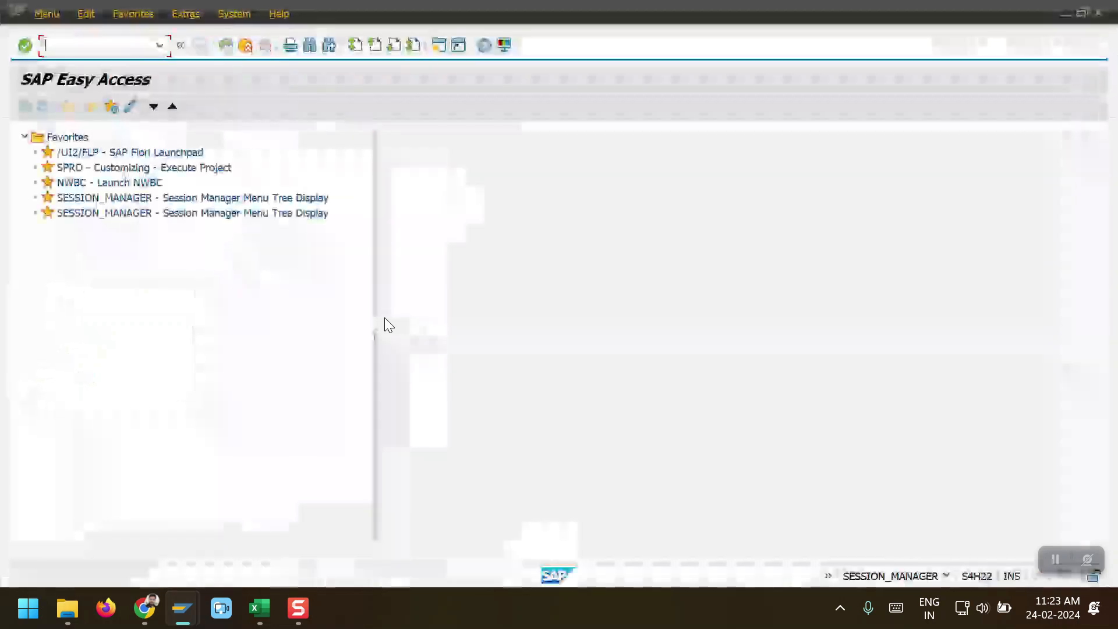
type("MM01")
key("Return")
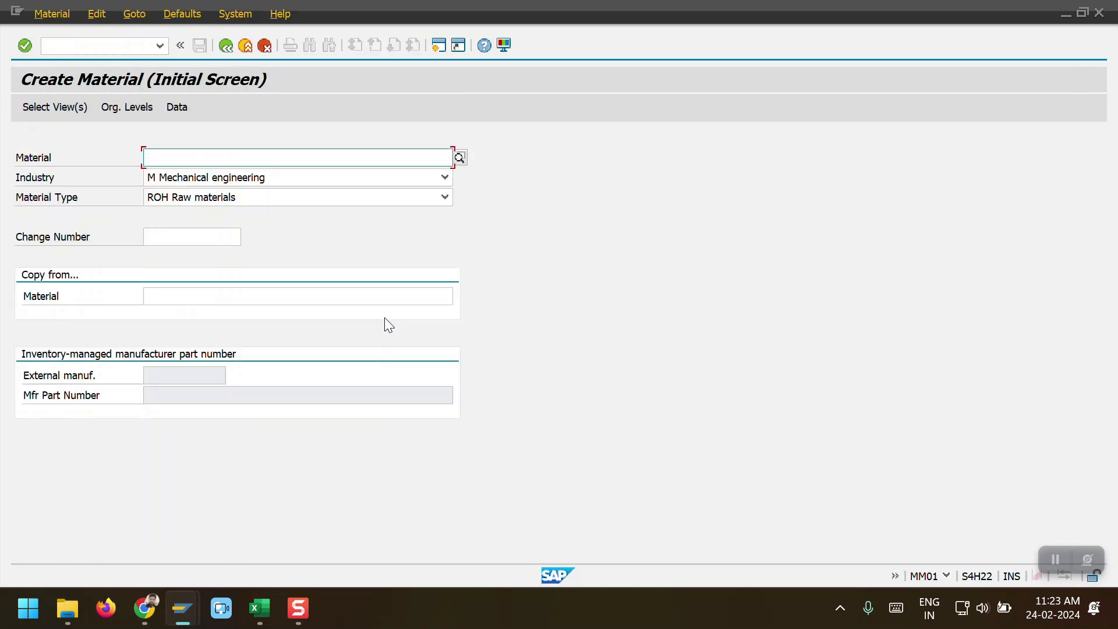
key("Down")
key("Down")
key("Down")
key("Return")
Step: Select the Purchasing view for BMW BODAY and set its organizational level to plant 2003
left_click(76, 114)
left_click(321, 236)
left_click(446, 573)
type("2003")
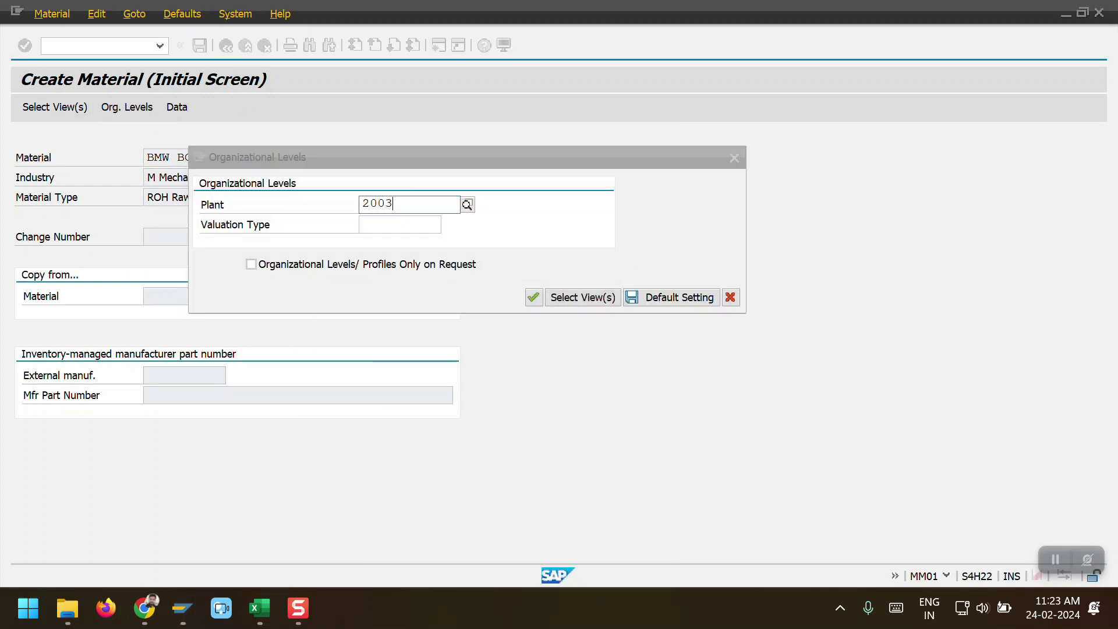
key("Return")
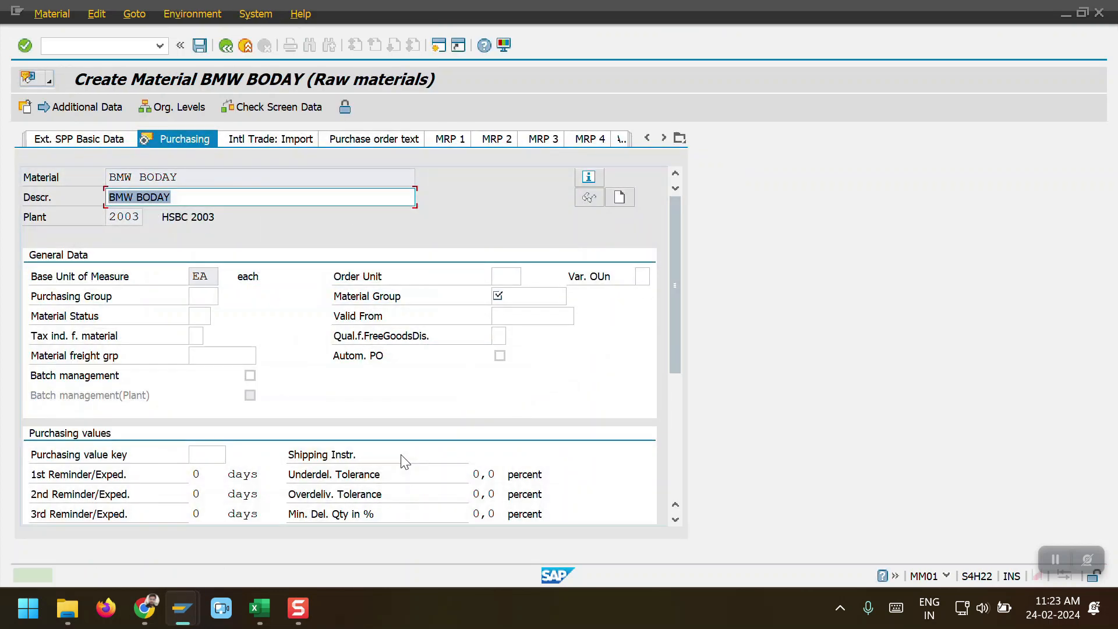
Step: Assign material group 2000, RAW Material Group, in the Purchasing view of BMW BODAY and save the material
left_click(551, 299)
left_click(573, 296)
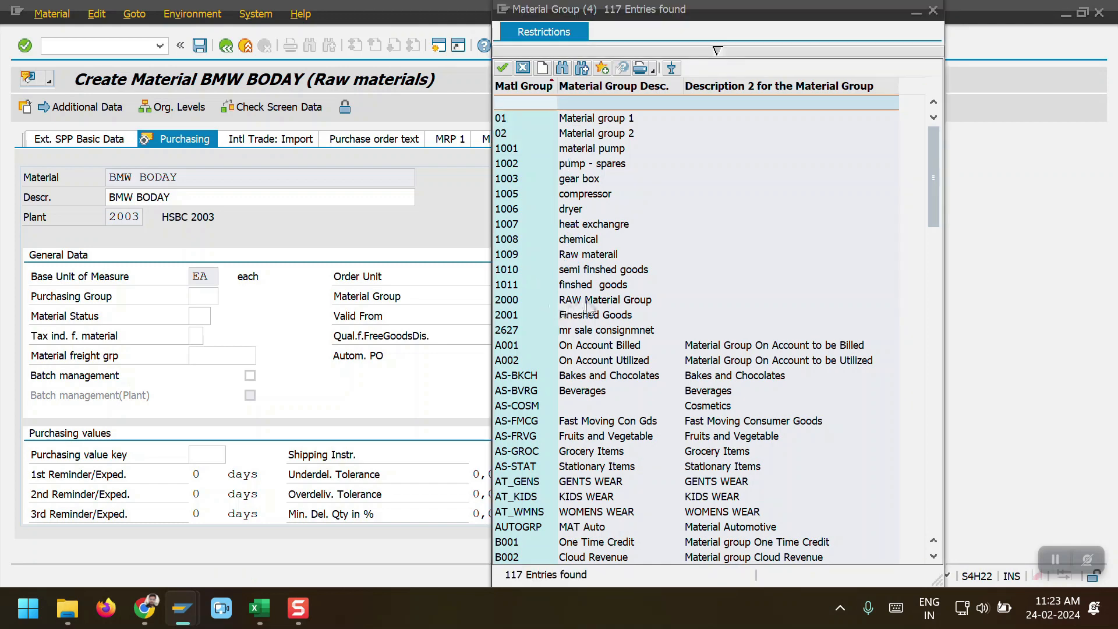
double_click(525, 300)
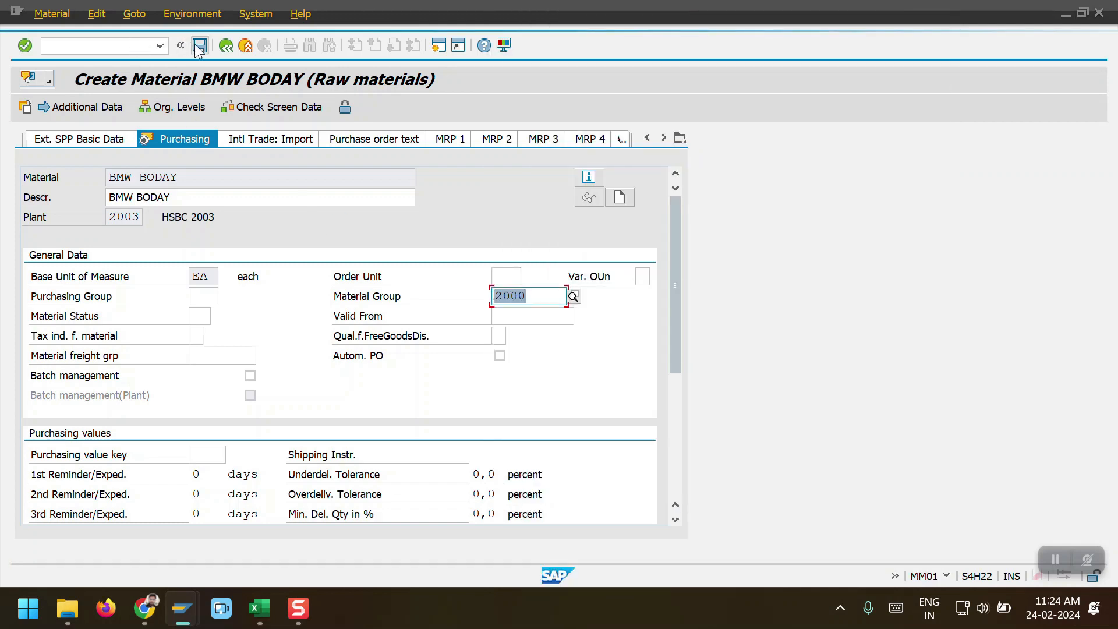
left_click(199, 46)
Step: Return to the info record session, restart ME11 and proceed for BMW BODAY to Purch. Organization Data 1
key("alt+Tab")
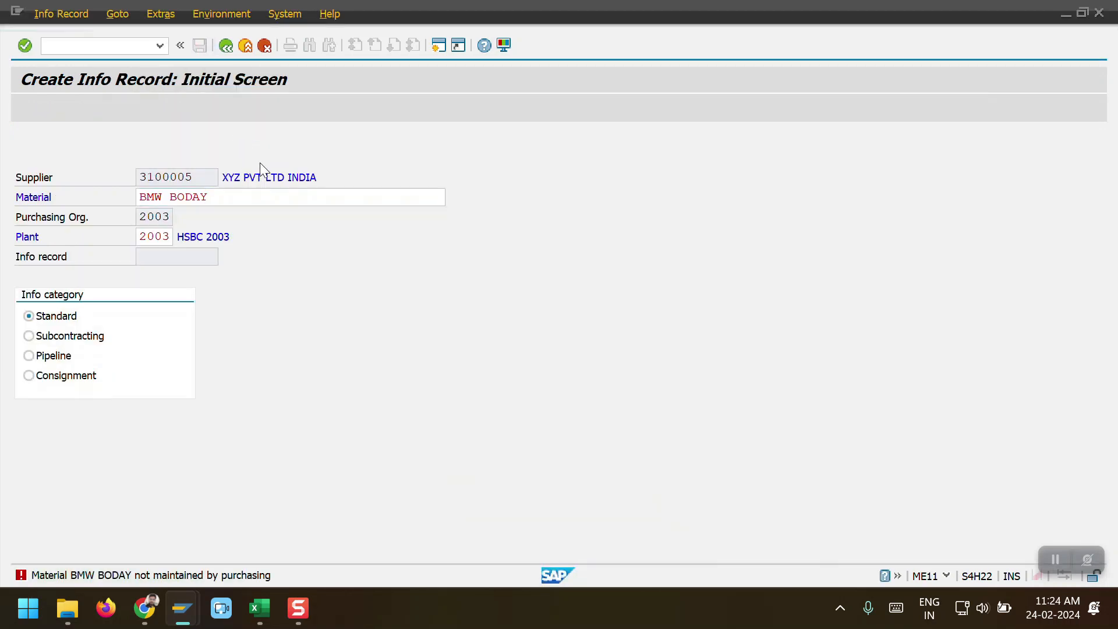
key("Return")
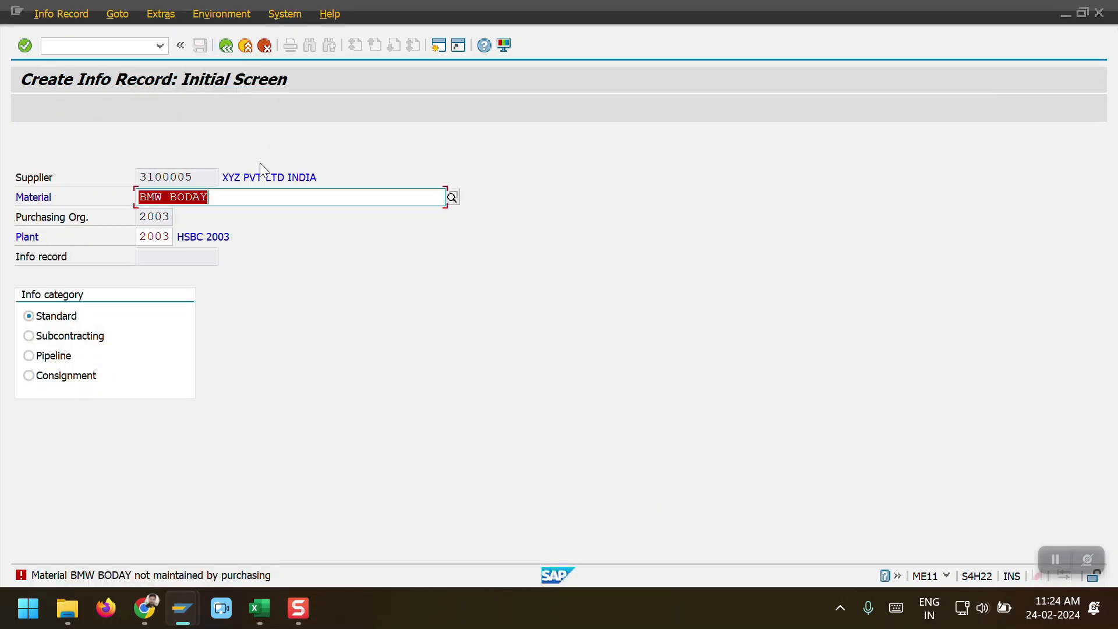
left_click(95, 47)
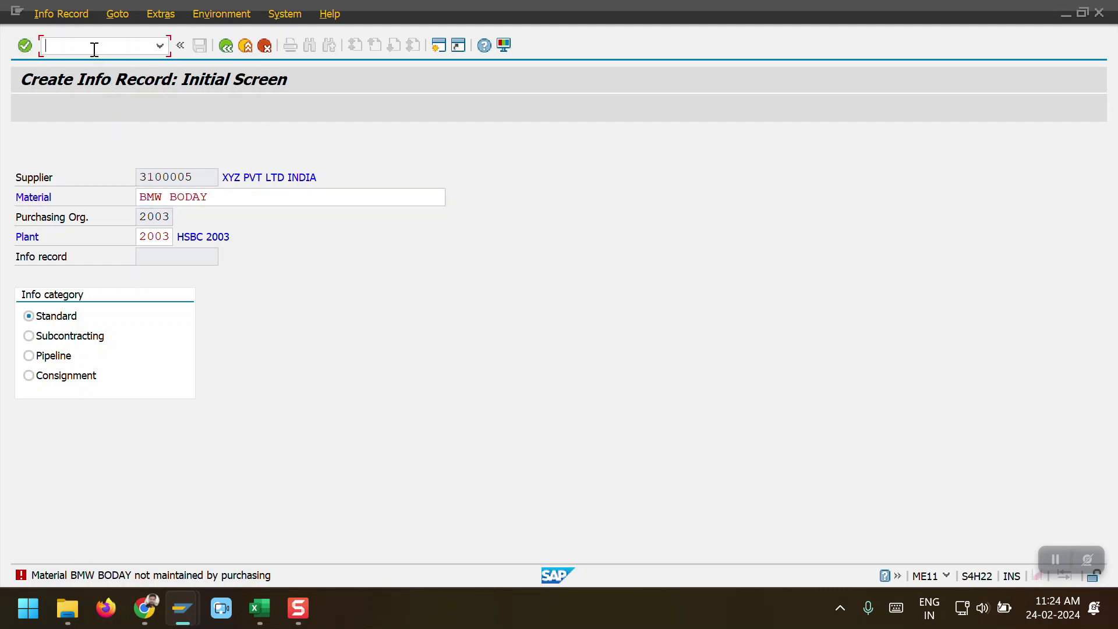
type("/nme11")
key("Return")
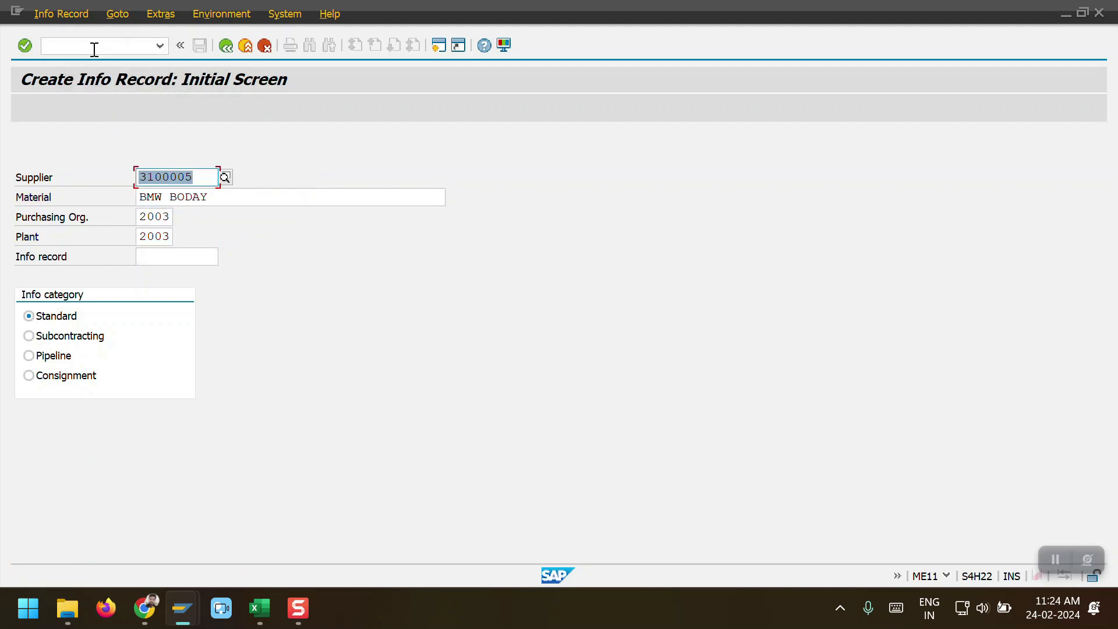
key("Return")
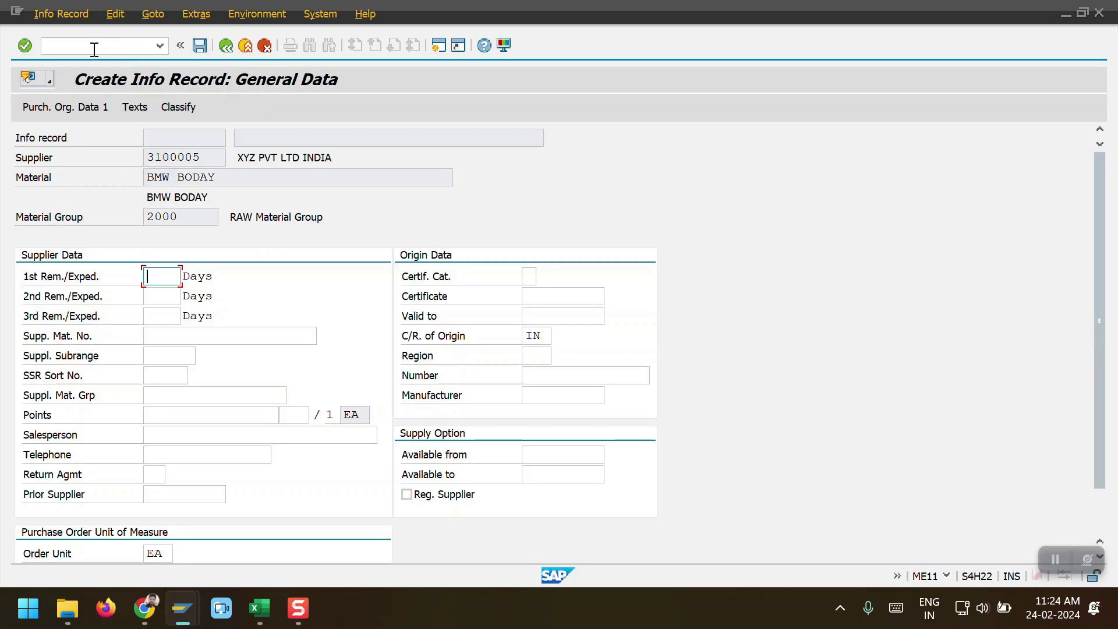
key("Return")
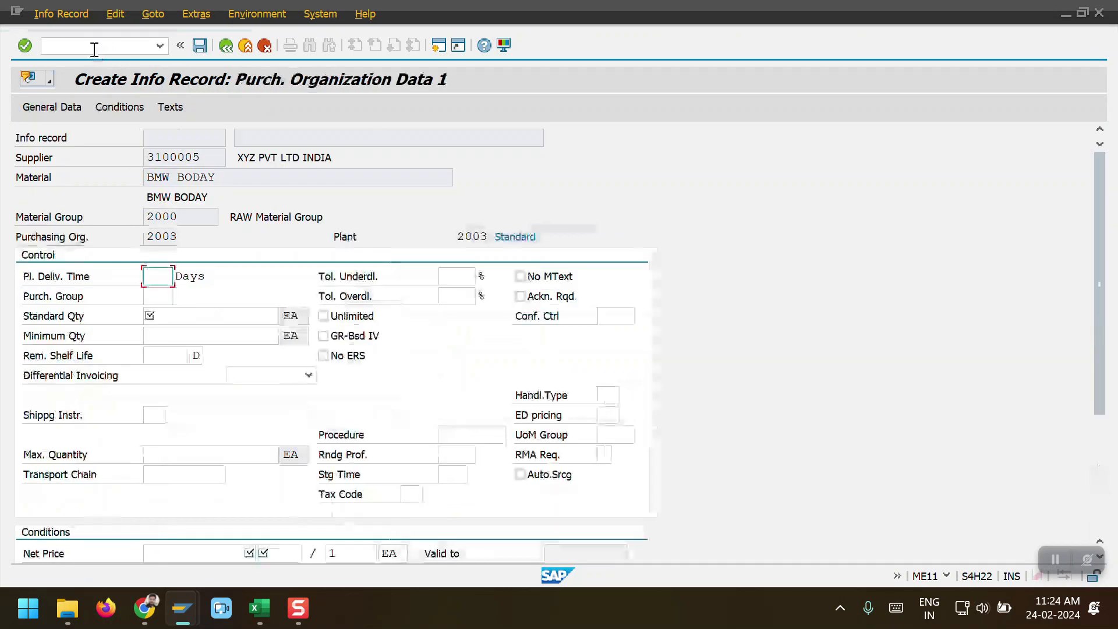
Step: Set the planned delivery time to 1 day, the purchasing group to HSB and the standard quantity to 100
type("1")
key("Tab")
type("HSB")
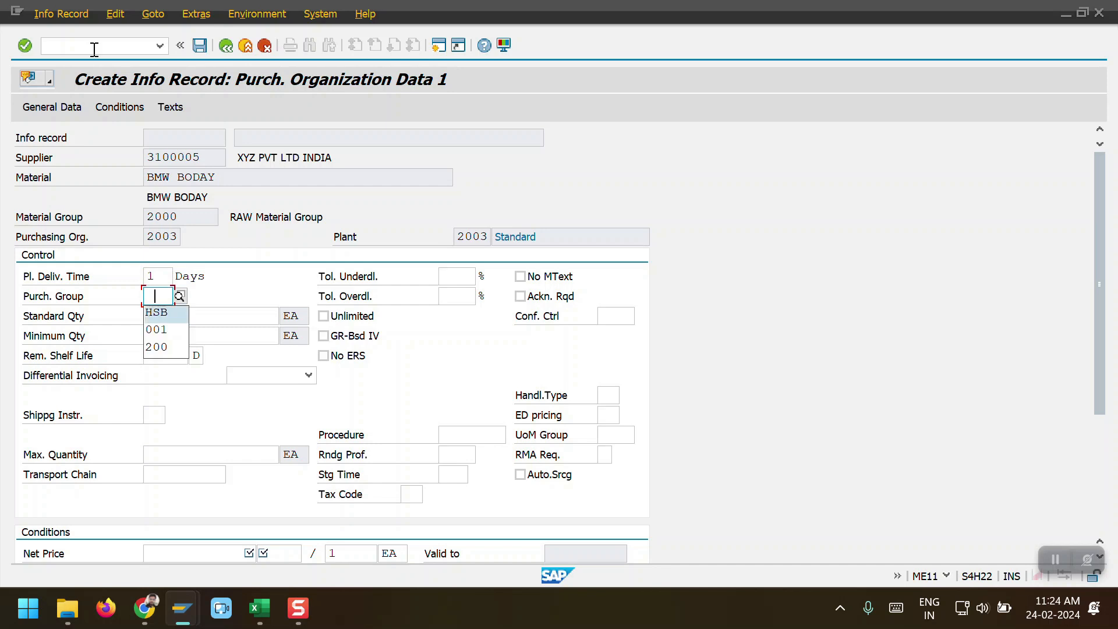
key("Tab")
key("Down")
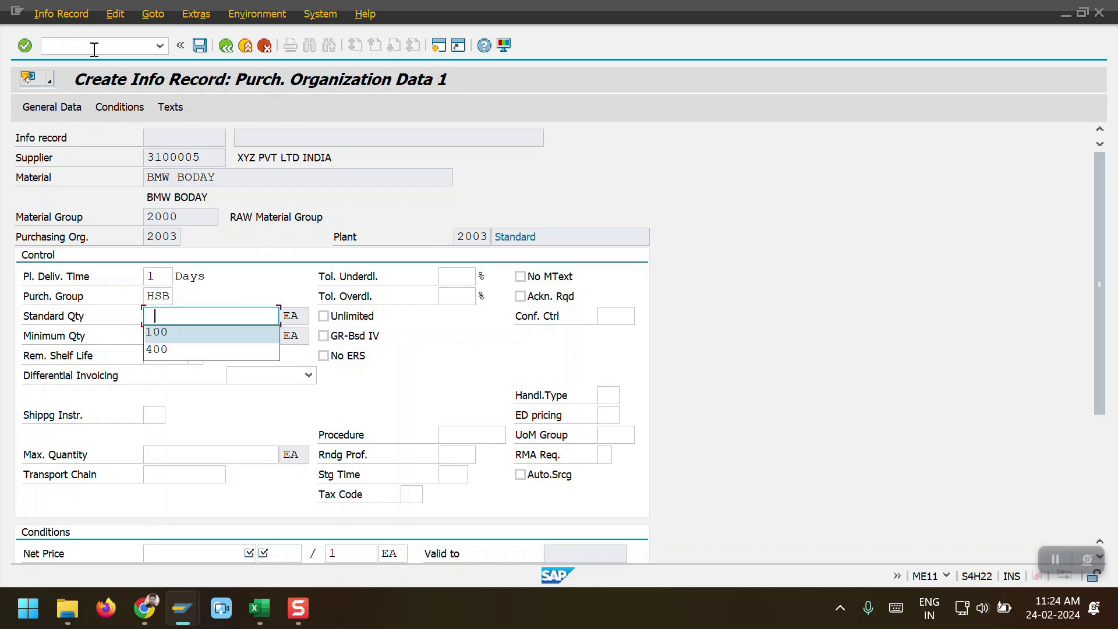
key("Return")
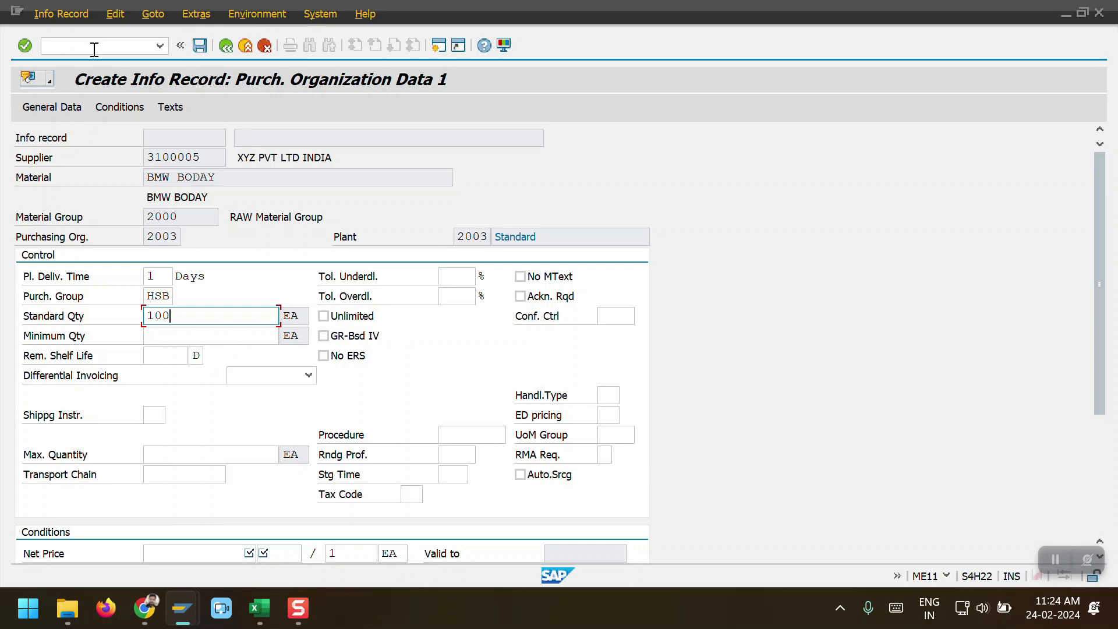
Step: Switch to the Book1 checklist in Excel and move the Raw Materials label from merged cell H4 to cell G3
key("alt+Tab")
key("alt+Tab")
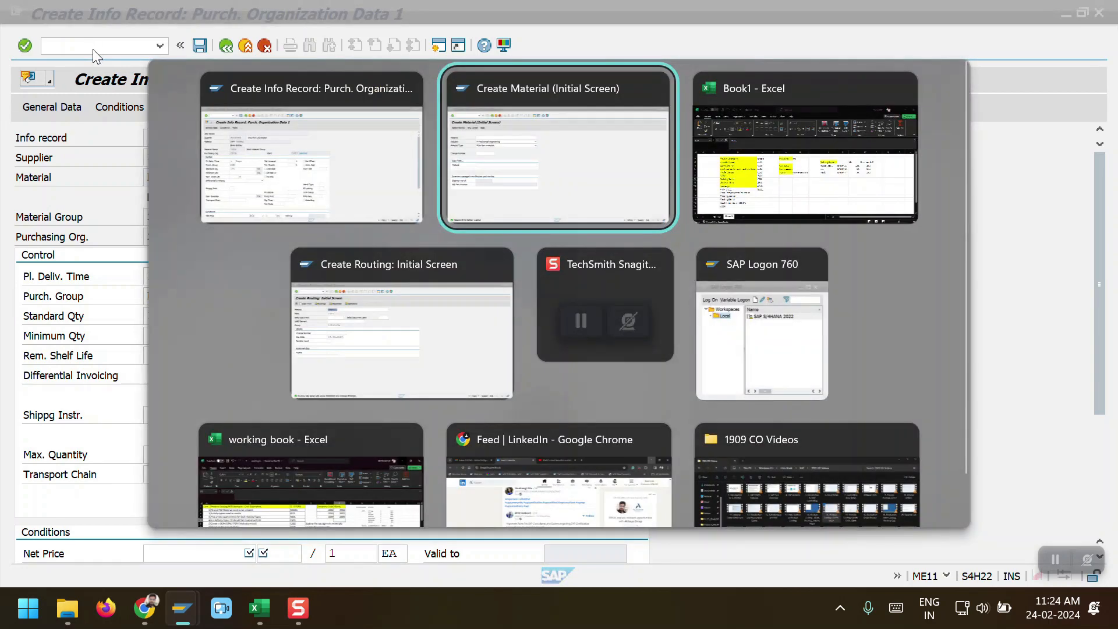
key("Right")
key("Right")
key("Up")
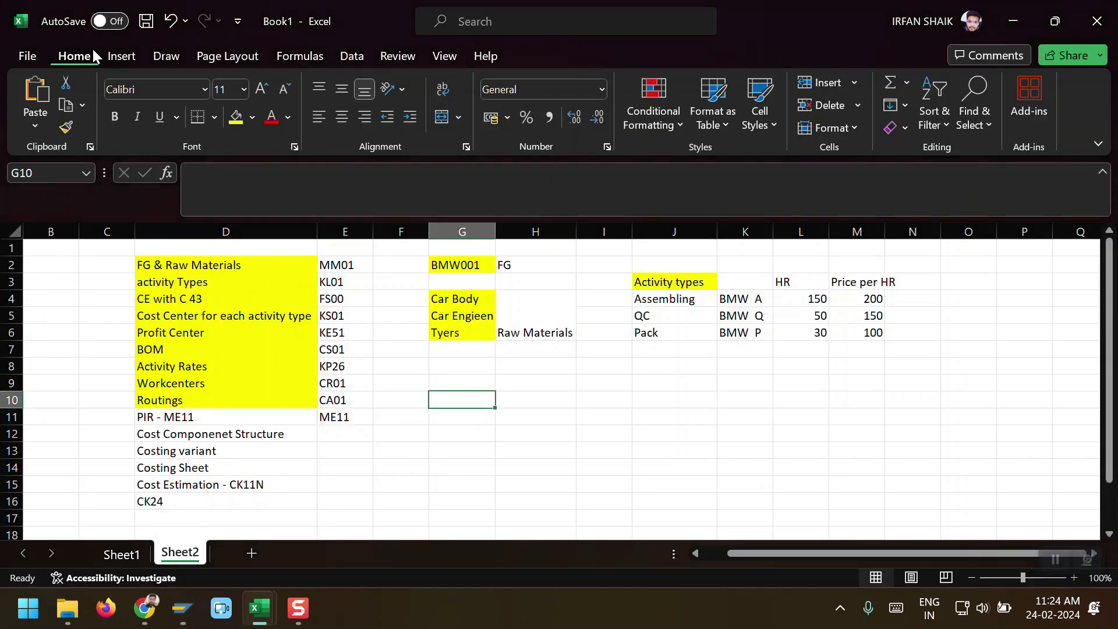
key("Up")
key("Up")
key("Right")
key("Up")
key("Up")
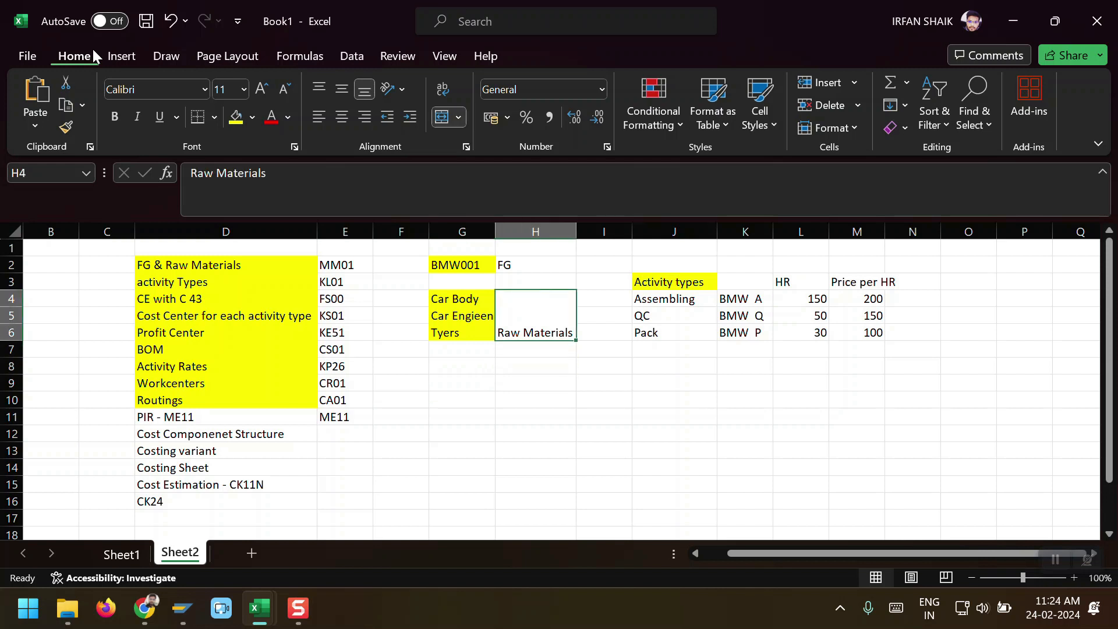
left_click_drag(267, 173, 170, 188)
key("ctrl+c")
key("BackSpace")
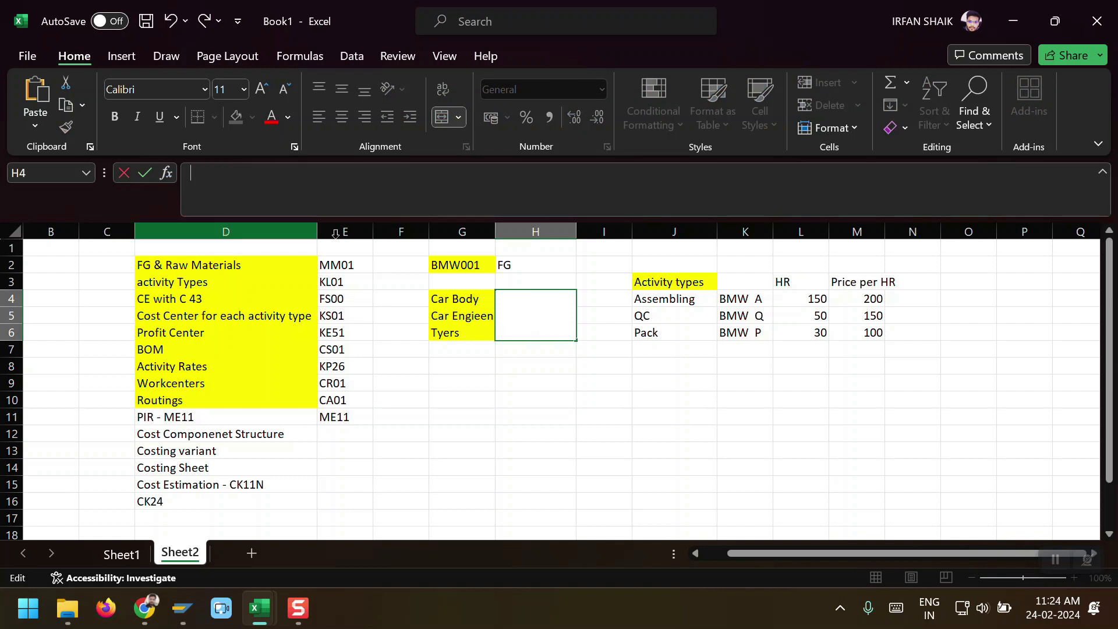
left_click(453, 283)
key("ctrl+v")
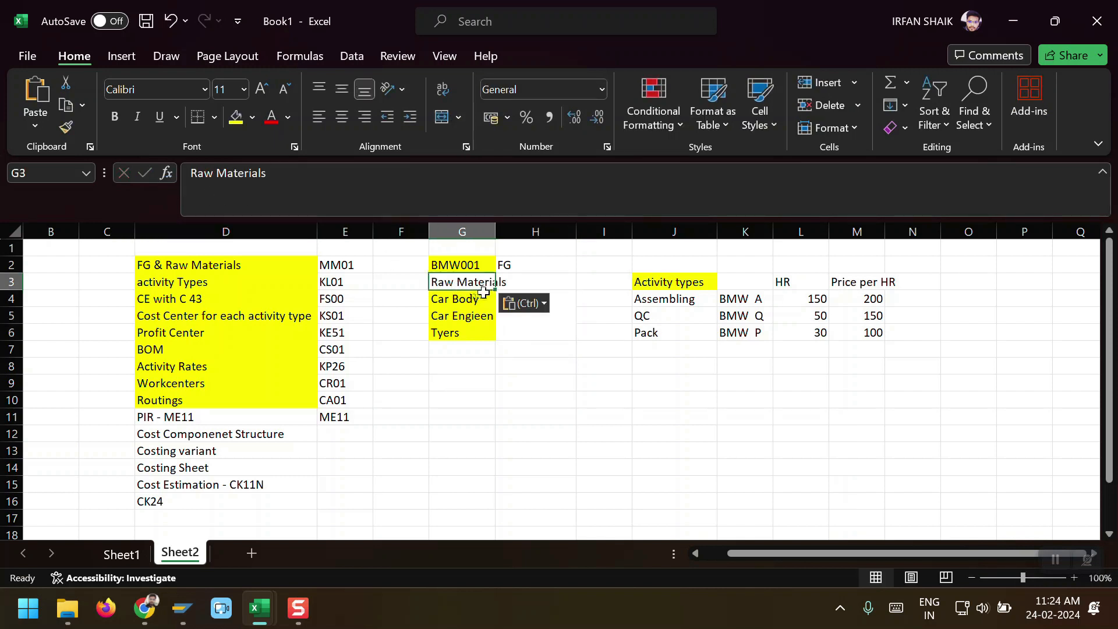
Step: Fit column G's width to the Raw Materials label
double_click(495, 231)
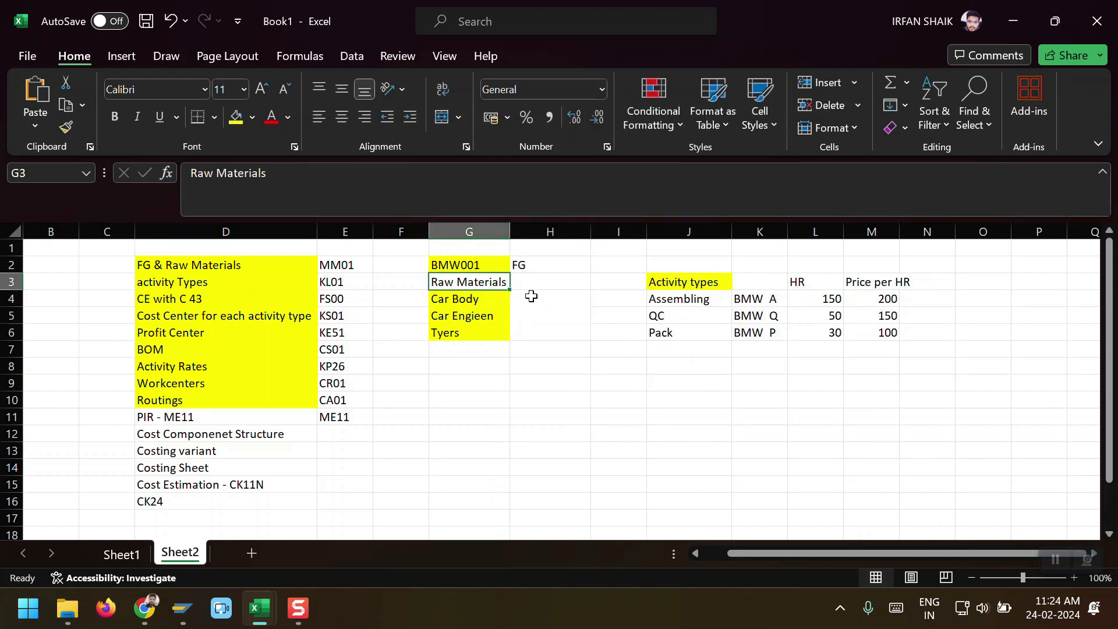
left_click_drag(559, 355, 553, 400)
key("ctrl+c")
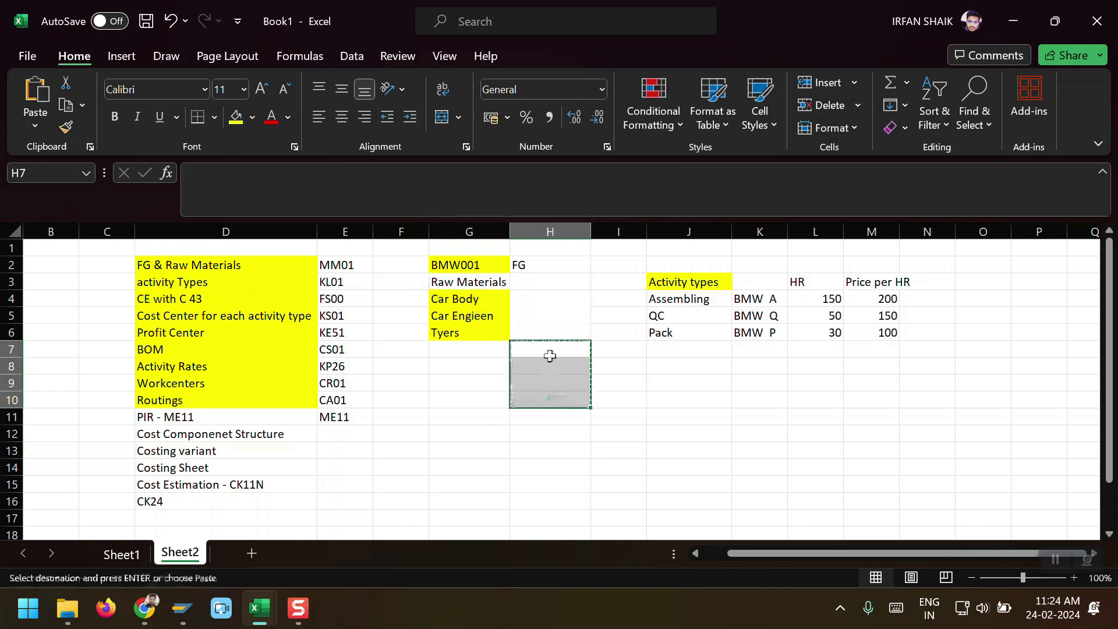
key("ctrl+v")
Step: Enter the raw material costs in H4:H6: 50000 for Car Body, 150000 for Car Engieen and 25000 for Tyers
left_click(544, 305)
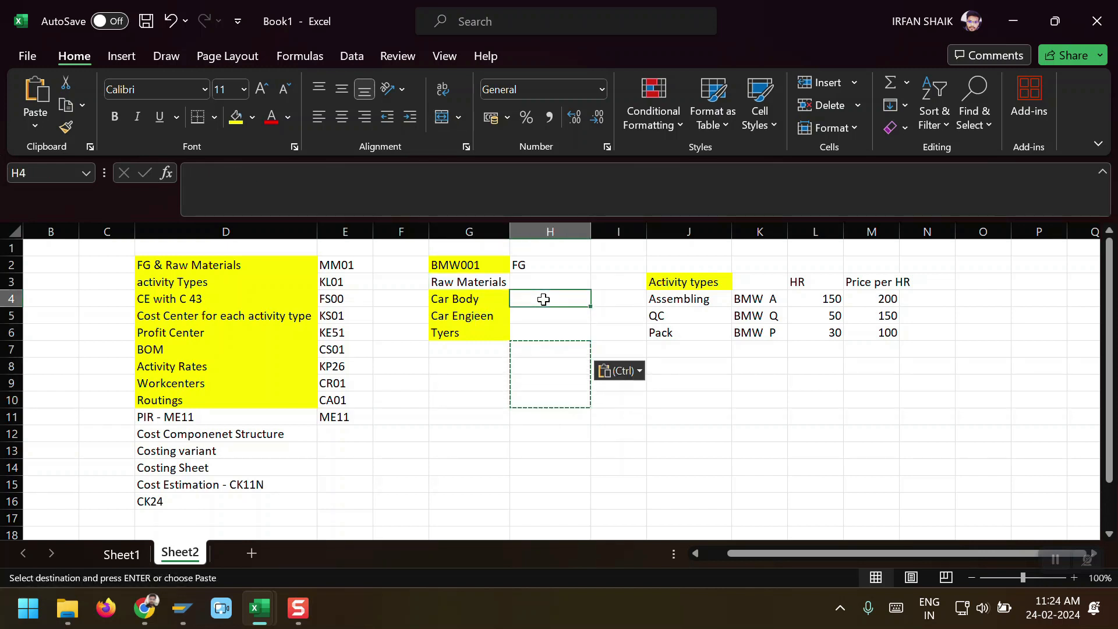
type("50000")
key("Return")
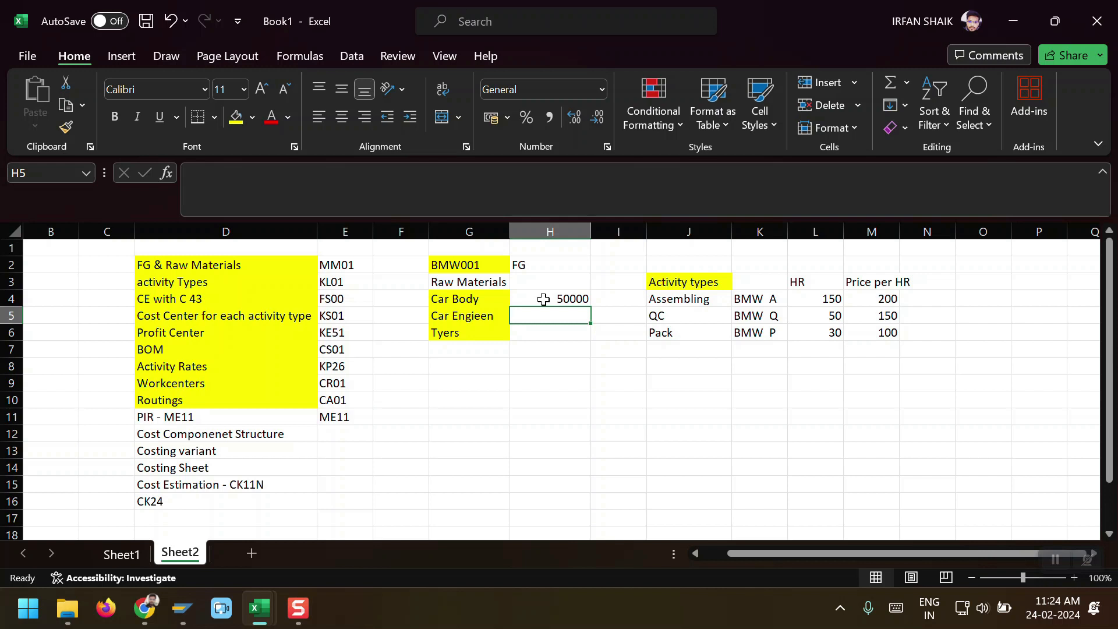
type("15")
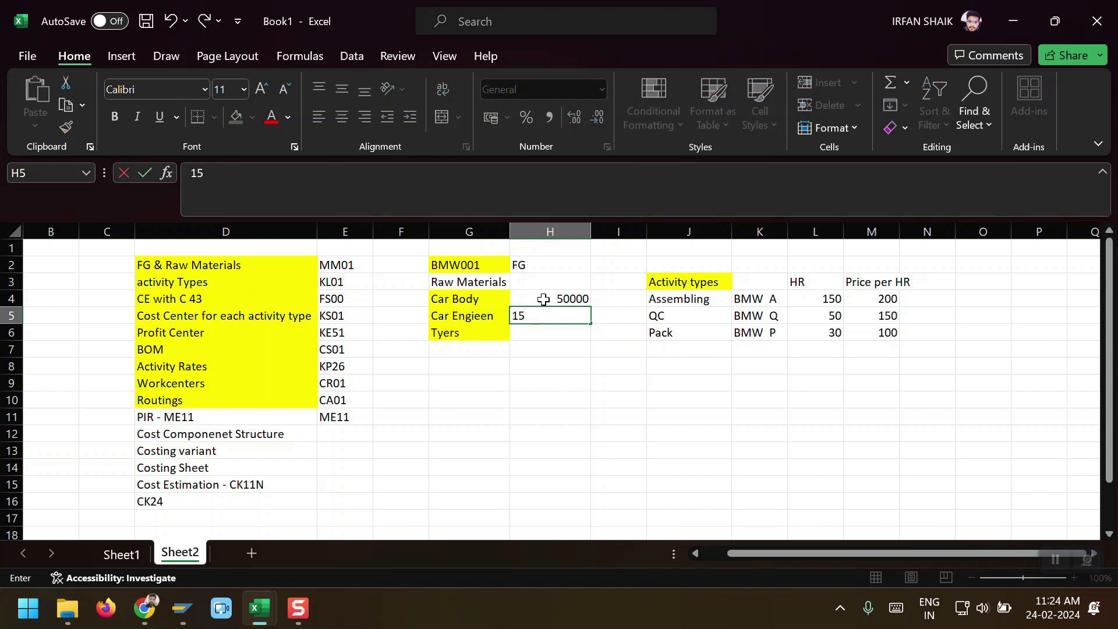
type("0000")
key("Return")
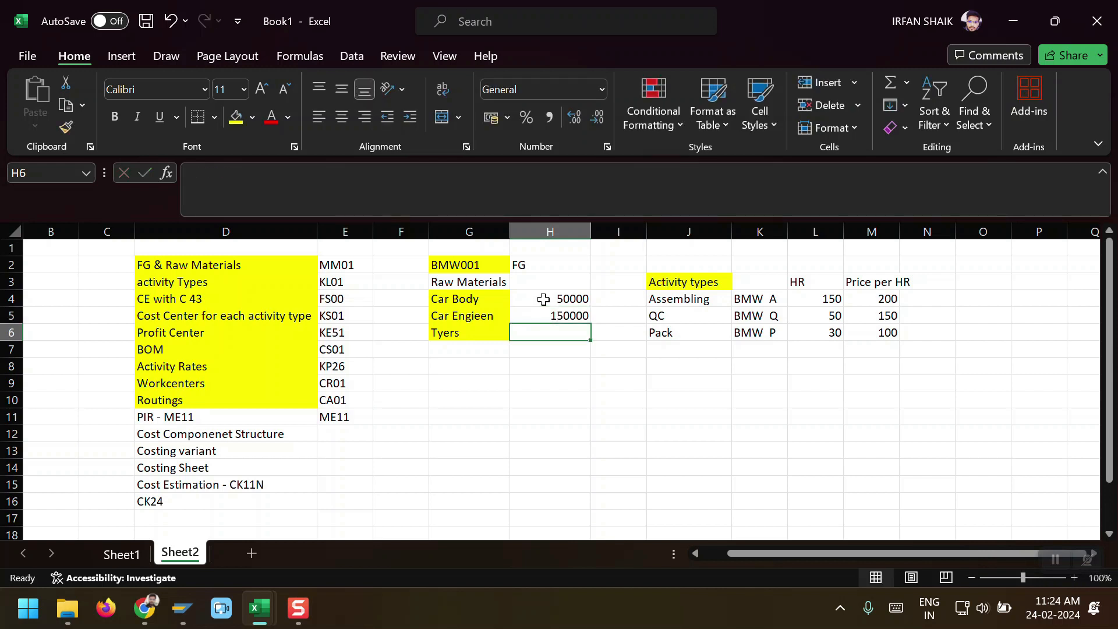
type("250")
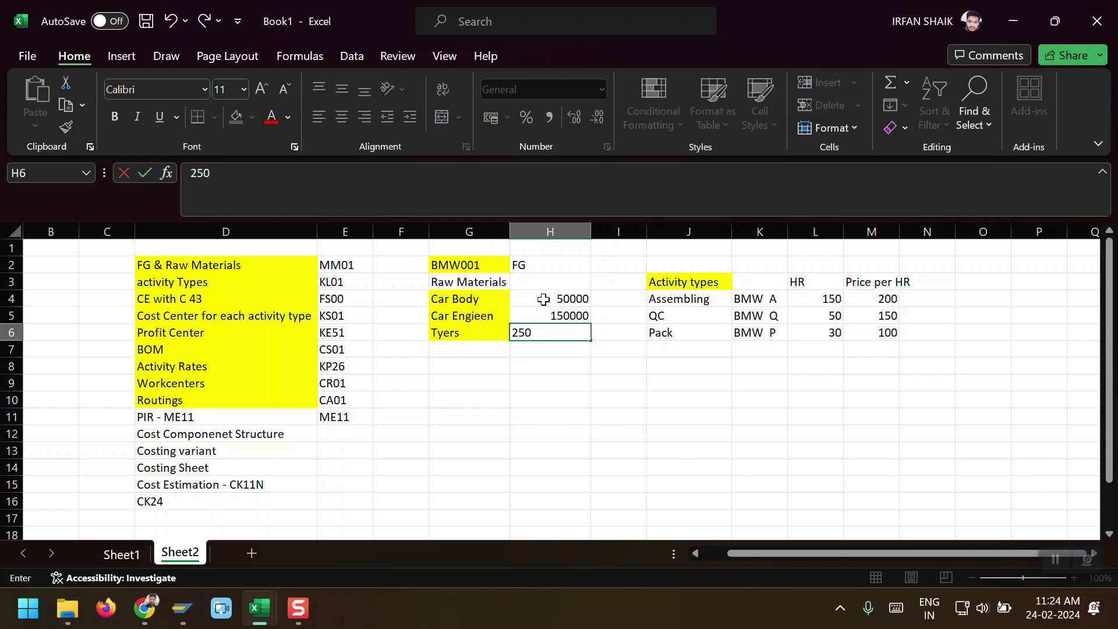
key("Return")
Step: Total the three raw material costs in H7 with the formula =H4+H5+H6
key("Up")
key("Up")
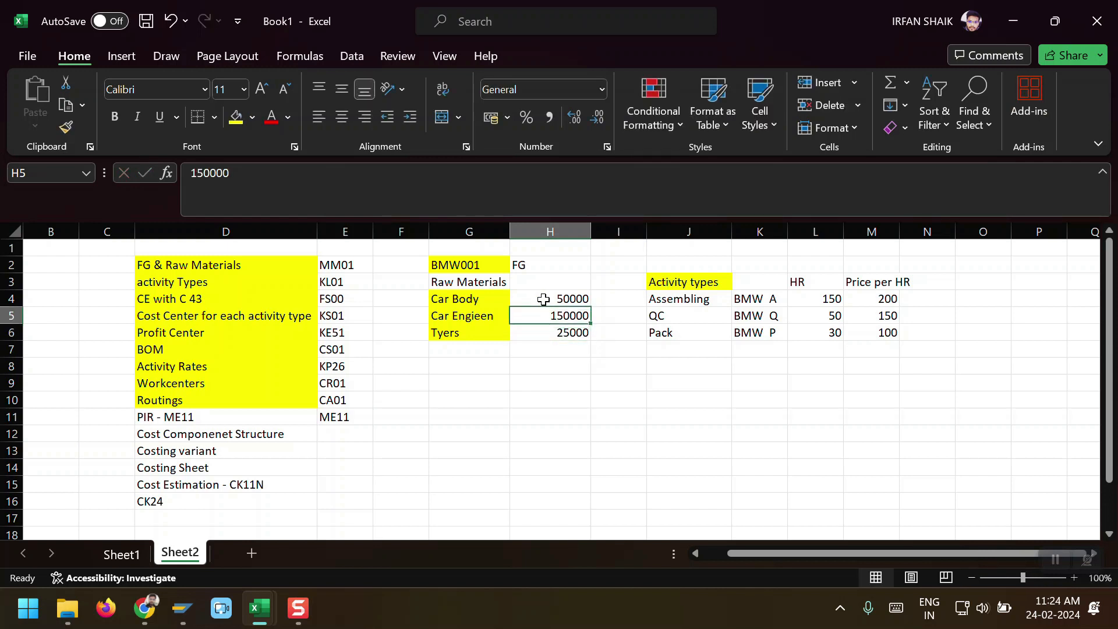
key("Down")
key("Down")
key("Down")
type("=")
key("Up")
key("Up")
key("Up")
type("+")
key("Up")
key("Up")
type("+")
key("Up")
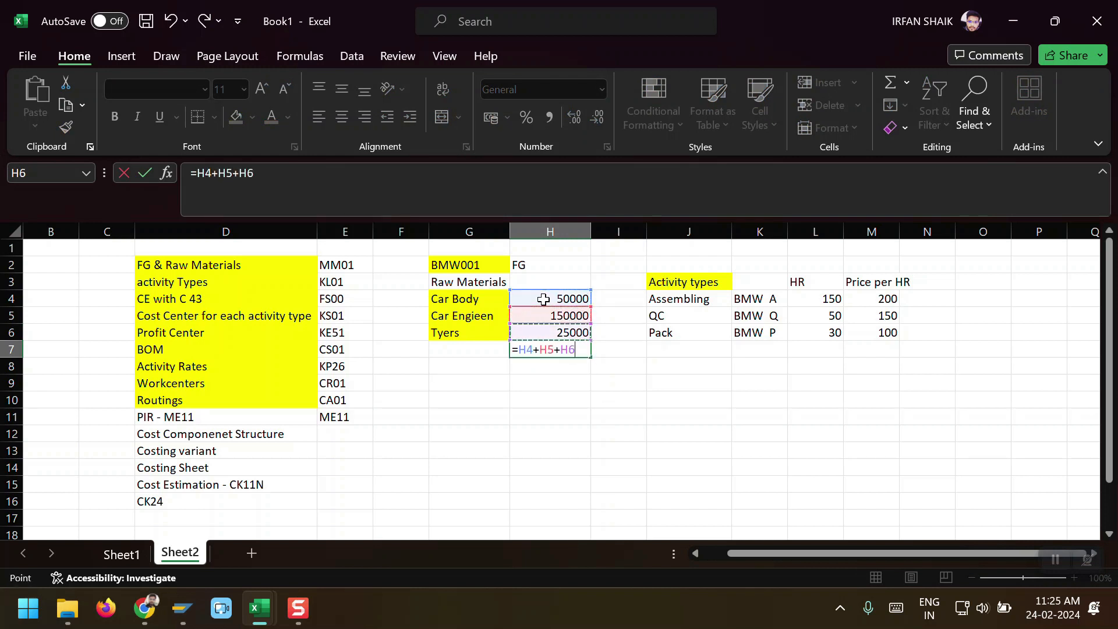
key("ctrl+Return")
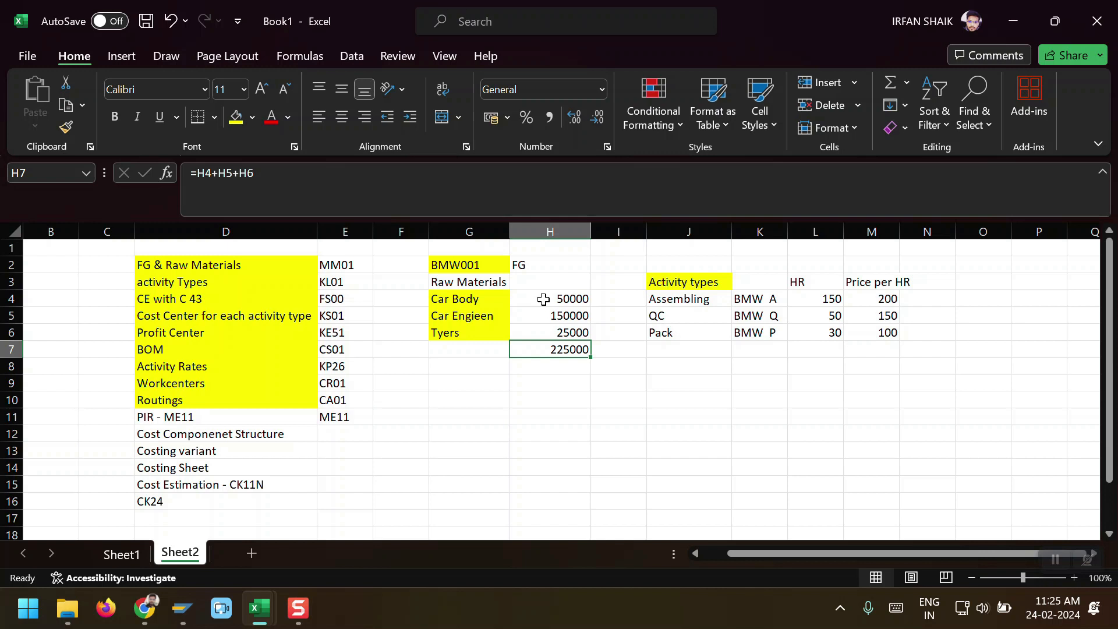
Step: Copy the Raw Materials label from G3 into G7 beside the total
key("Left")
key("Up")
key("Up")
key("Up")
key("Up")
key("ctrl+c")
key("Down")
key("Down")
key("Down")
key("Down")
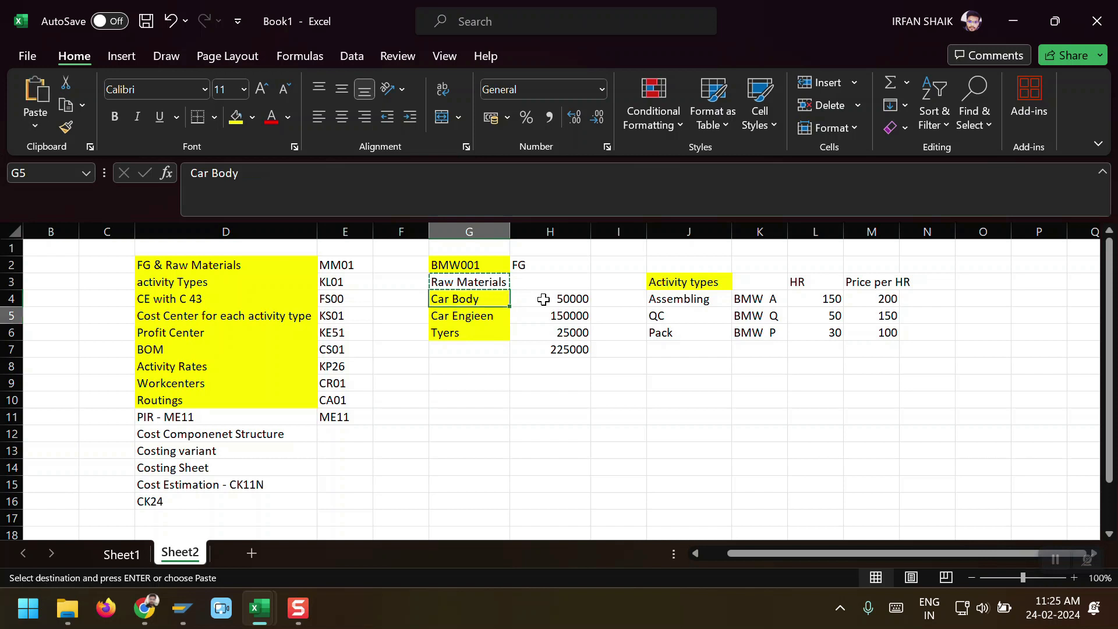
key("ctrl+v")
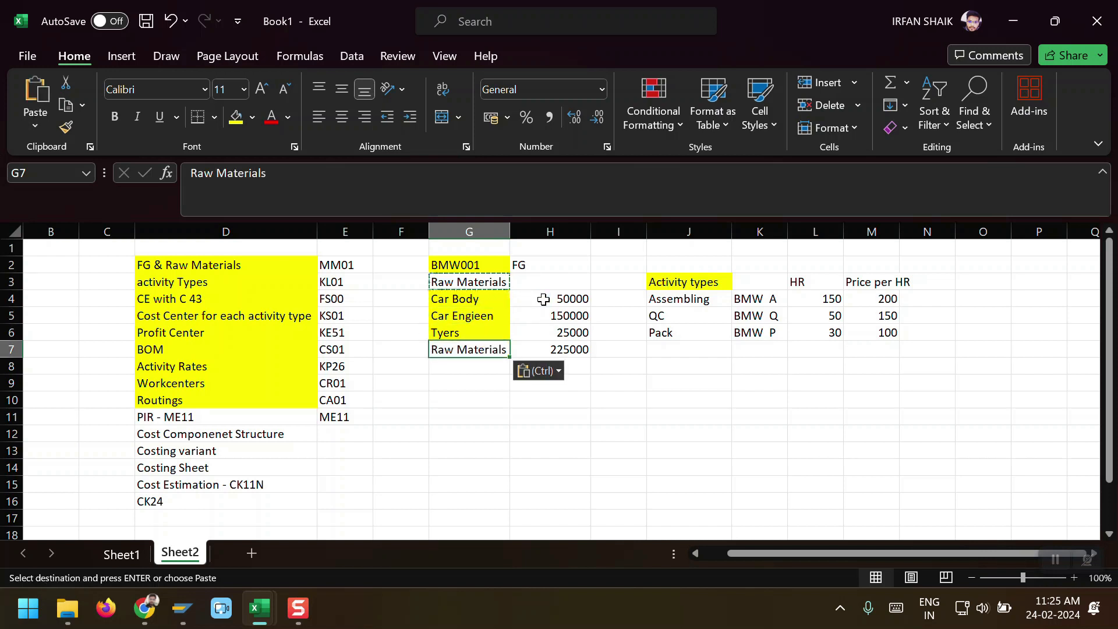
Step: Extend the G7 label to Raw Materials Cost with column G fitted to it, and fill the total in H7 yellow
left_click(355, 176)
type("Cost")
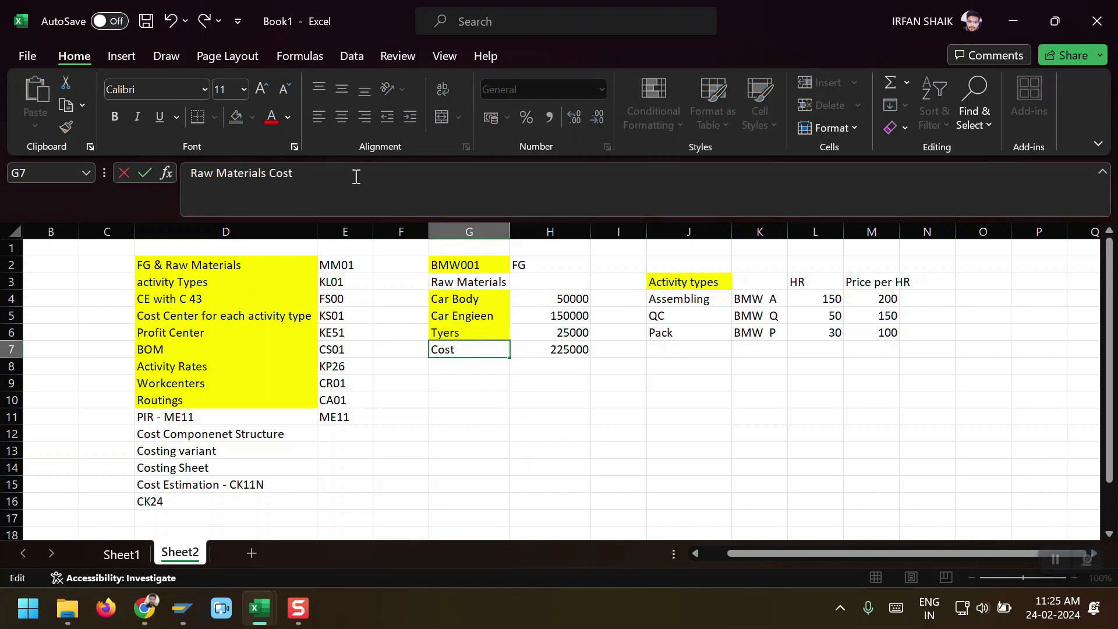
key("Return")
key("Up")
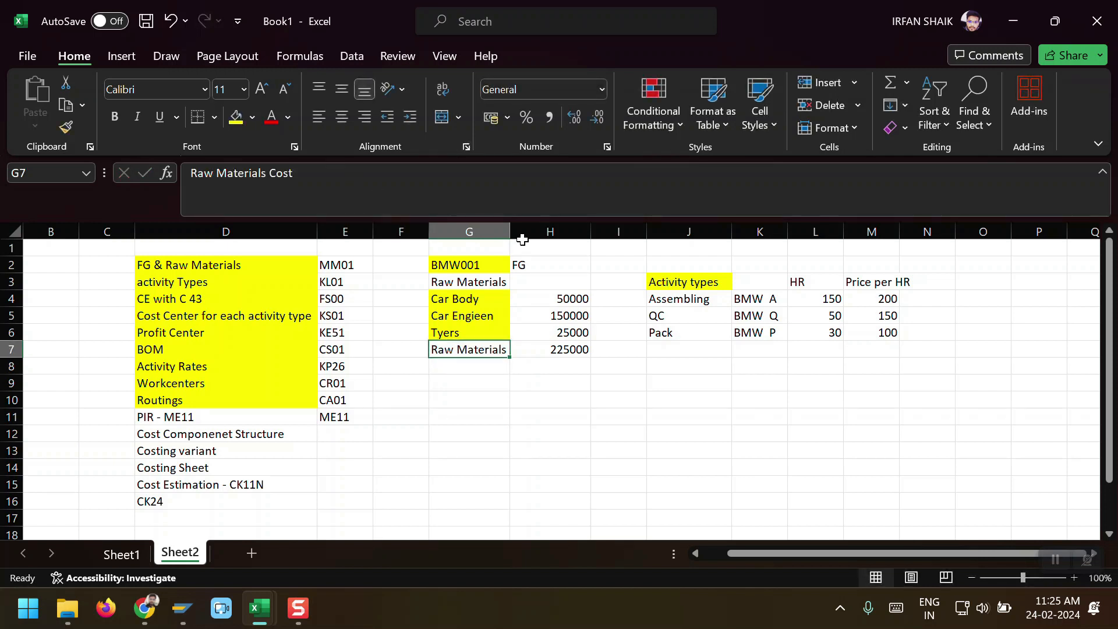
double_click(510, 232)
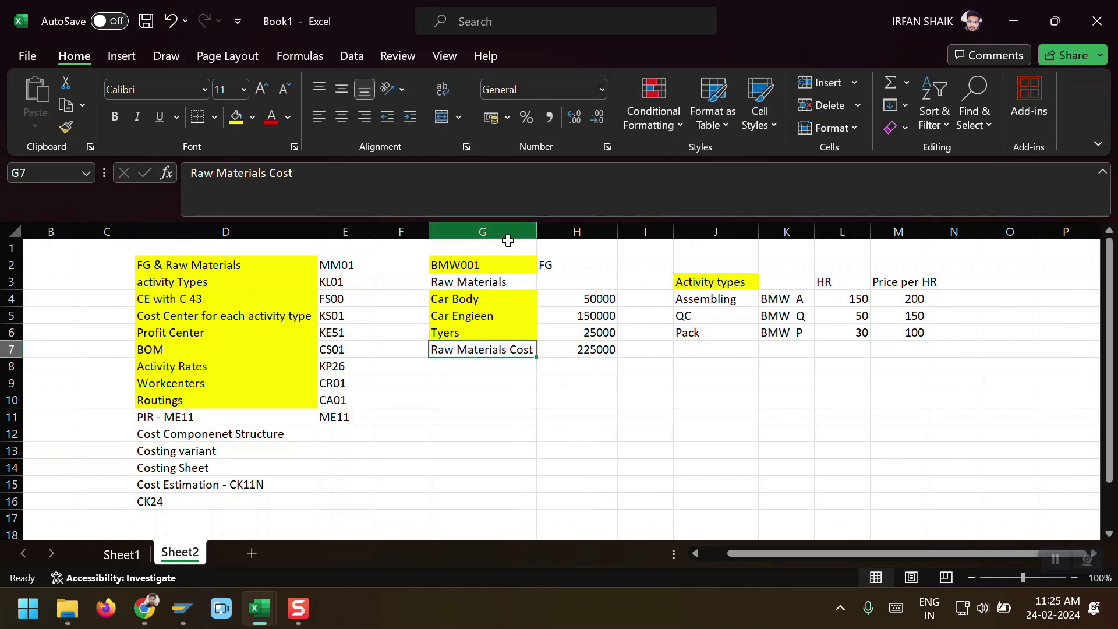
left_click(580, 350)
left_click(237, 118)
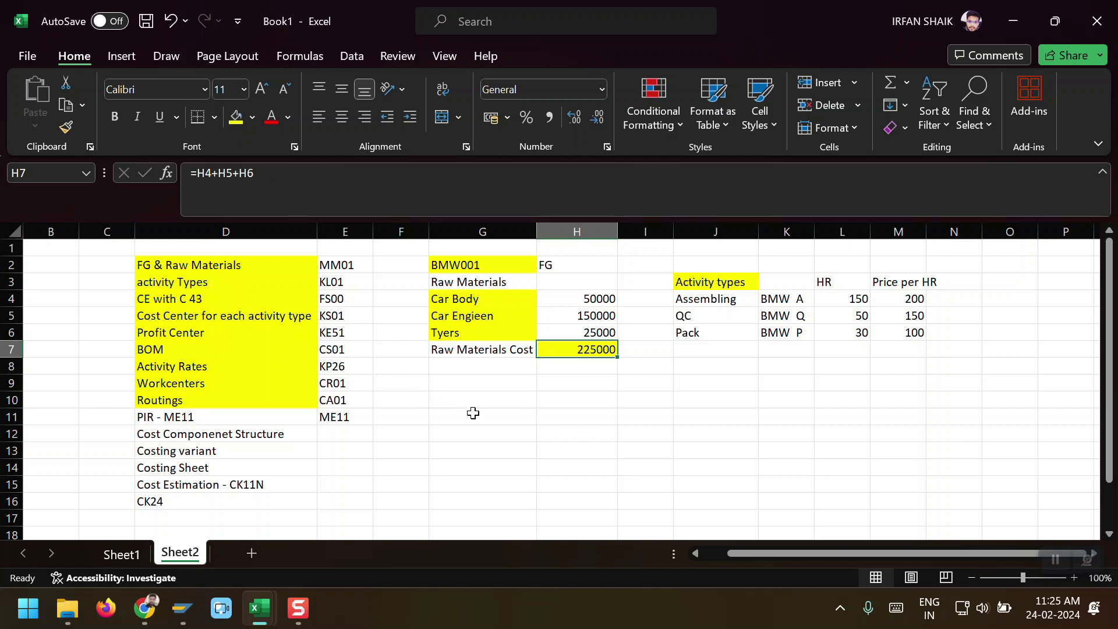
Step: Copy the 50000 Car Body cost from Excel into the SAP info record's net price, set the currency to USD and save the record
left_click(592, 300)
key("ctrl+c")
key("alt+Tab")
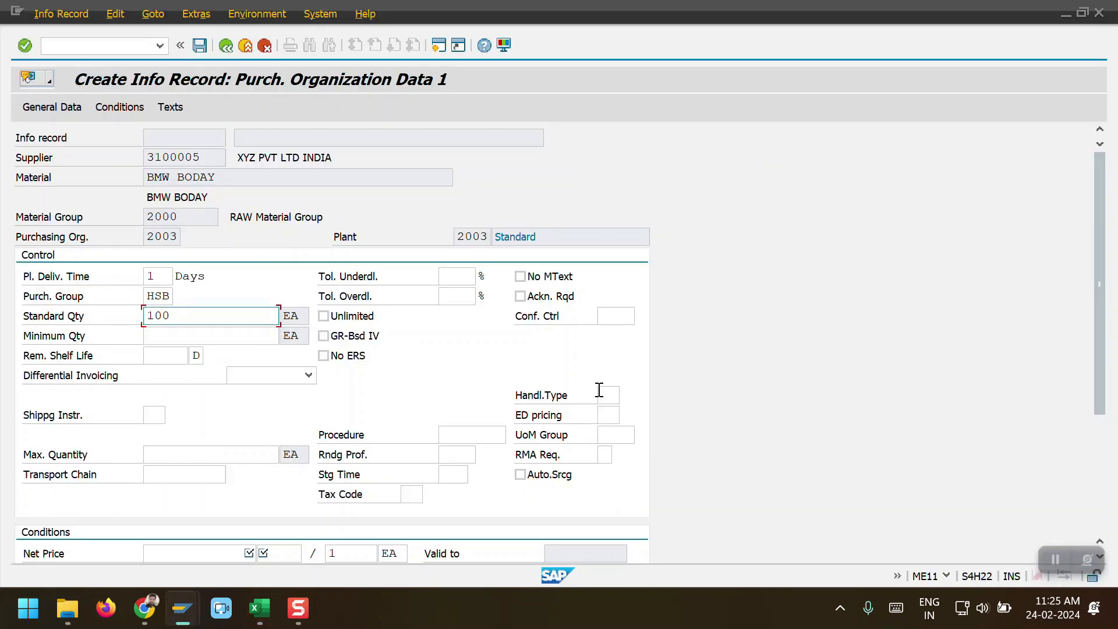
scroll(467, 502, "down", 1)
left_click(215, 514)
key("Tab")
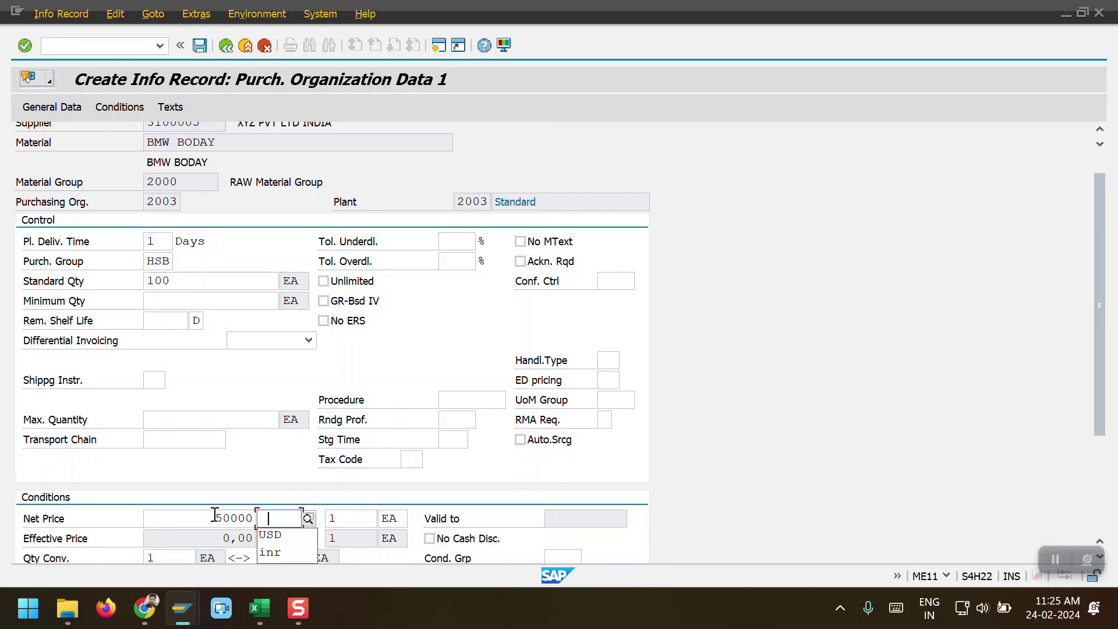
key("Down")
key("Return")
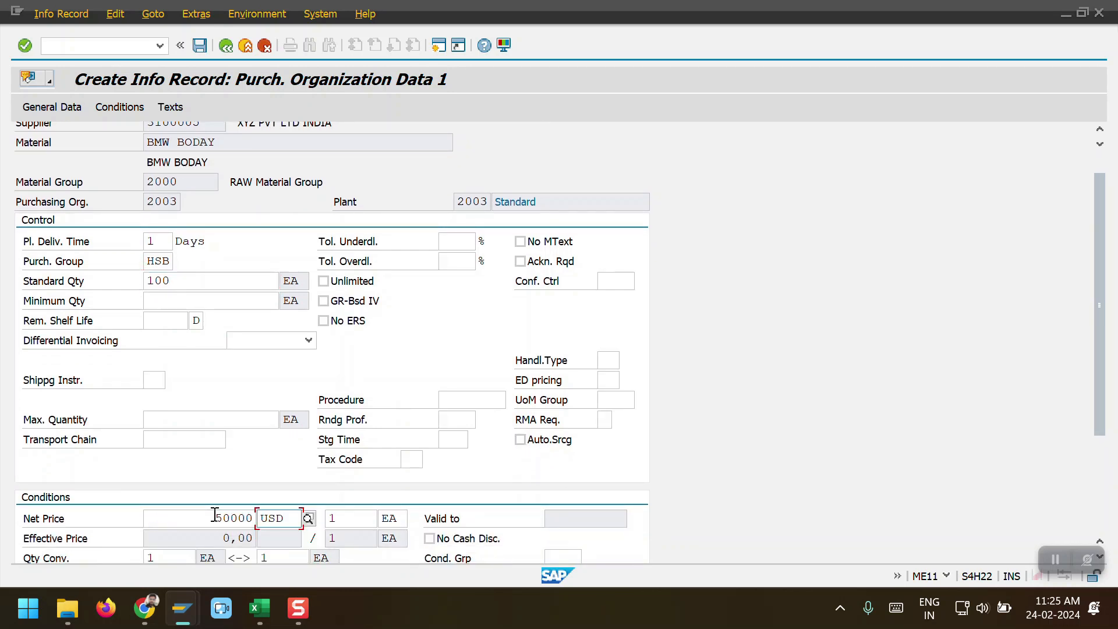
key("Return")
key("ctrl+s")
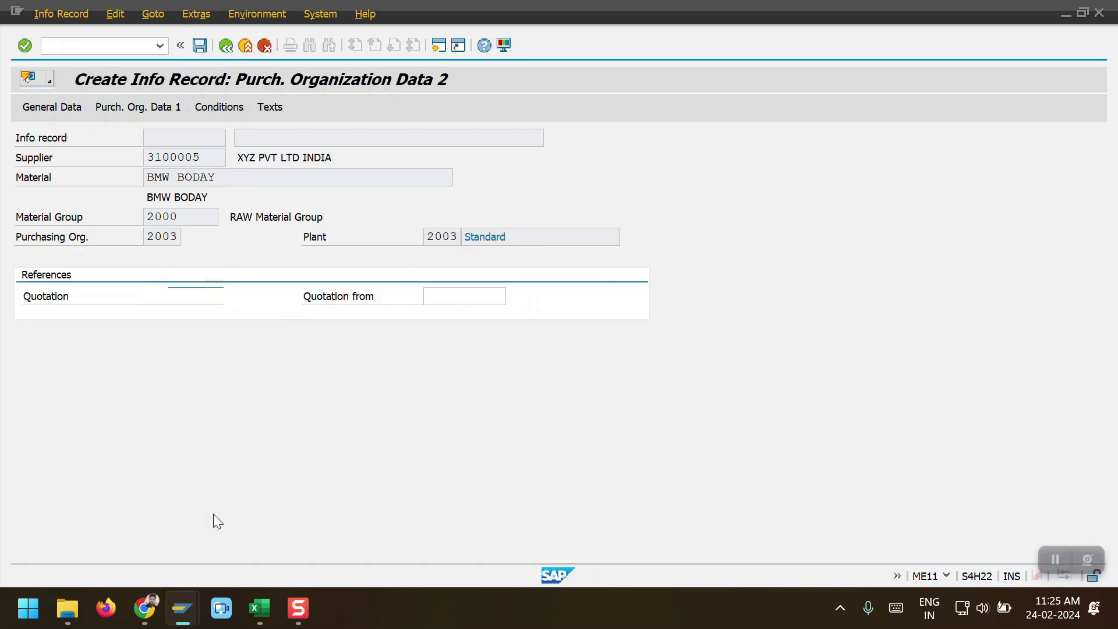
Step: Replace the material with BMW ENGIEN on the Create Info Record initial screen and proceed
left_click(214, 198)
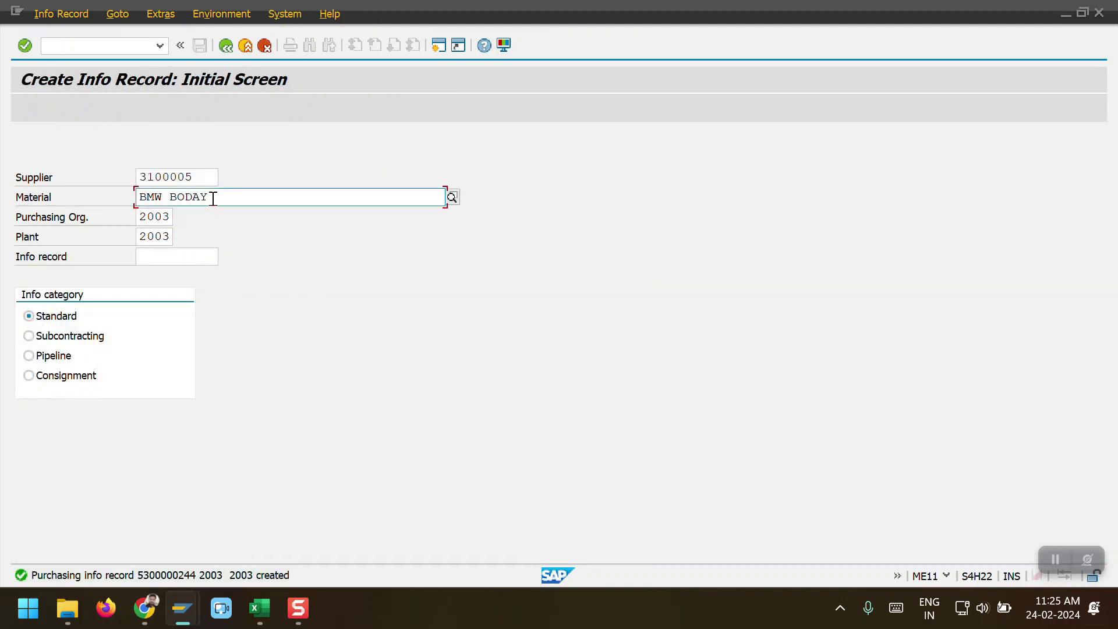
key("BackSpace")
key("BackSpace")
key("BackSpace")
key("BackSpace")
key("BackSpace")
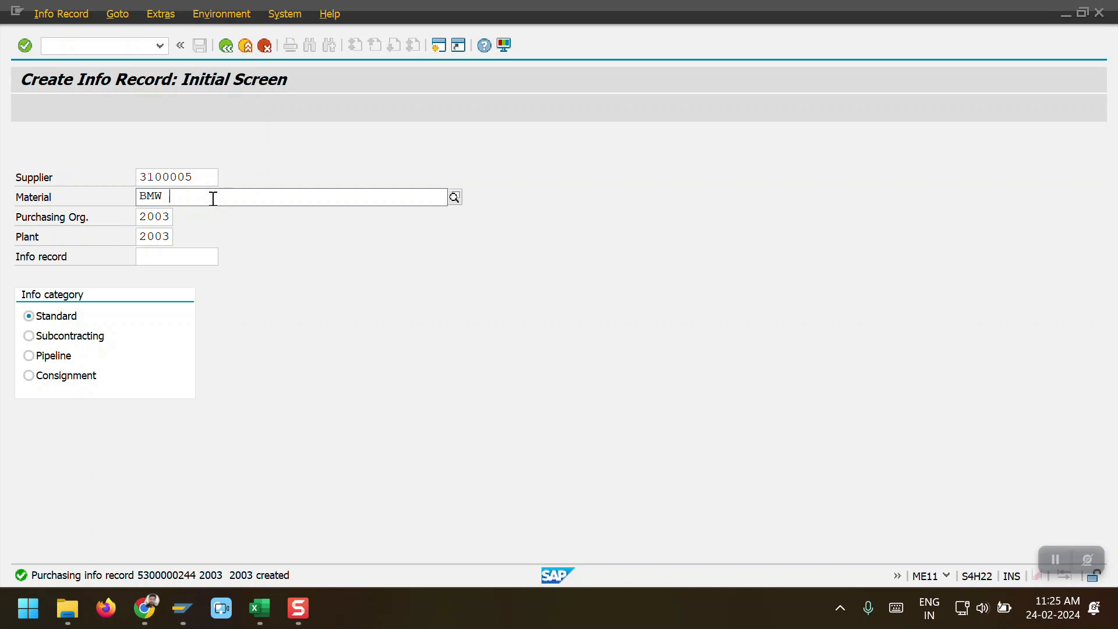
key("Down")
key("Down")
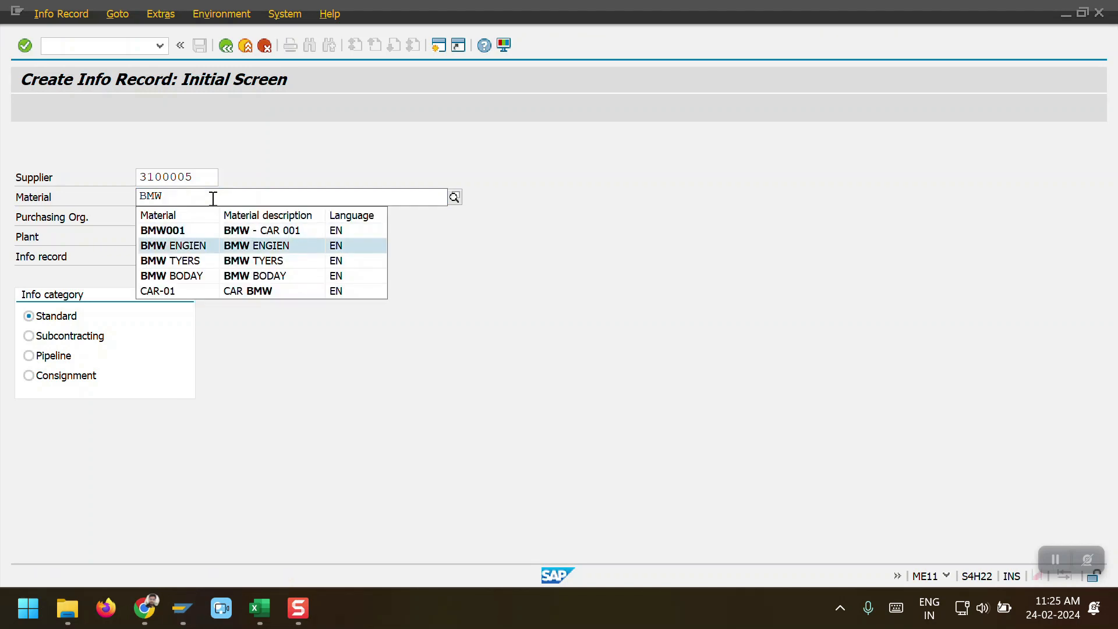
key("Return")
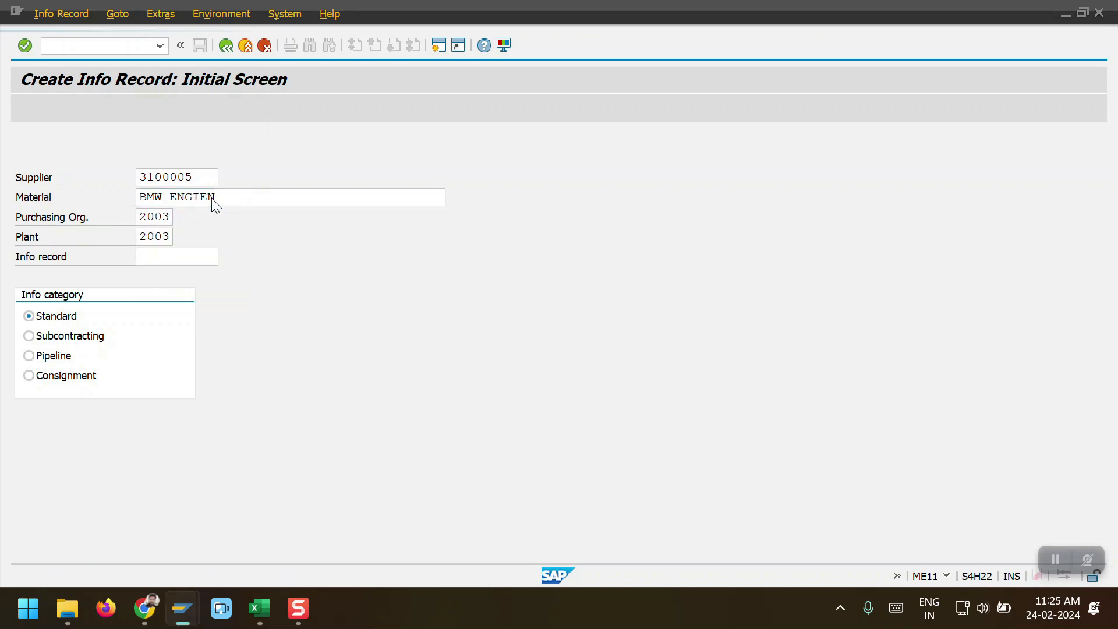
key("Return")
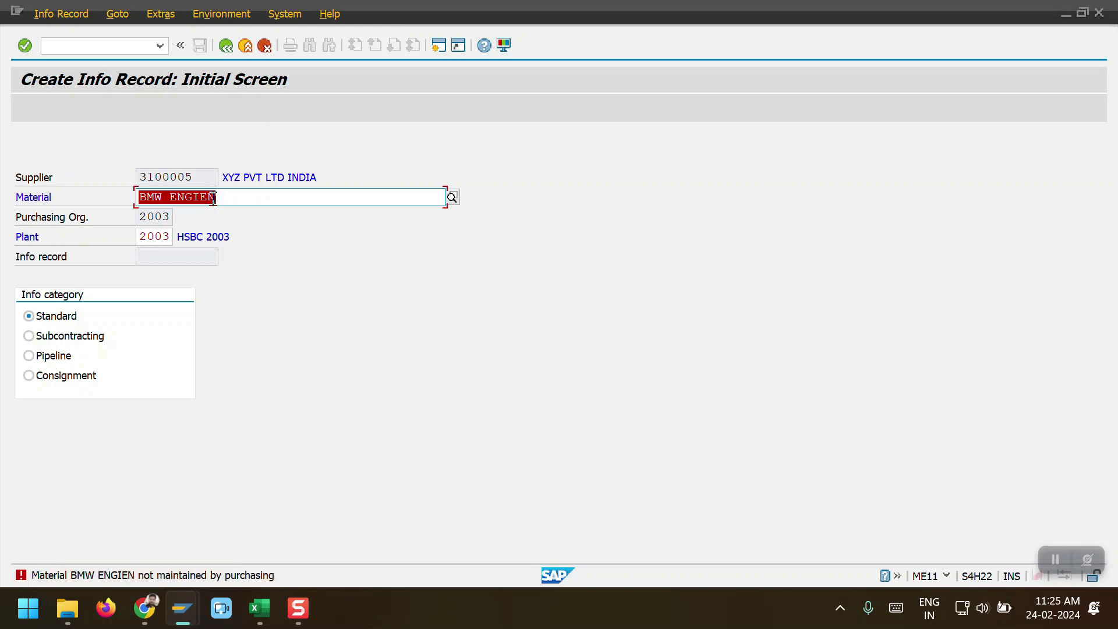
Step: Switch to the Create Material session and enter BMW ENGIEN as the material to extend
key("alt+Tab")
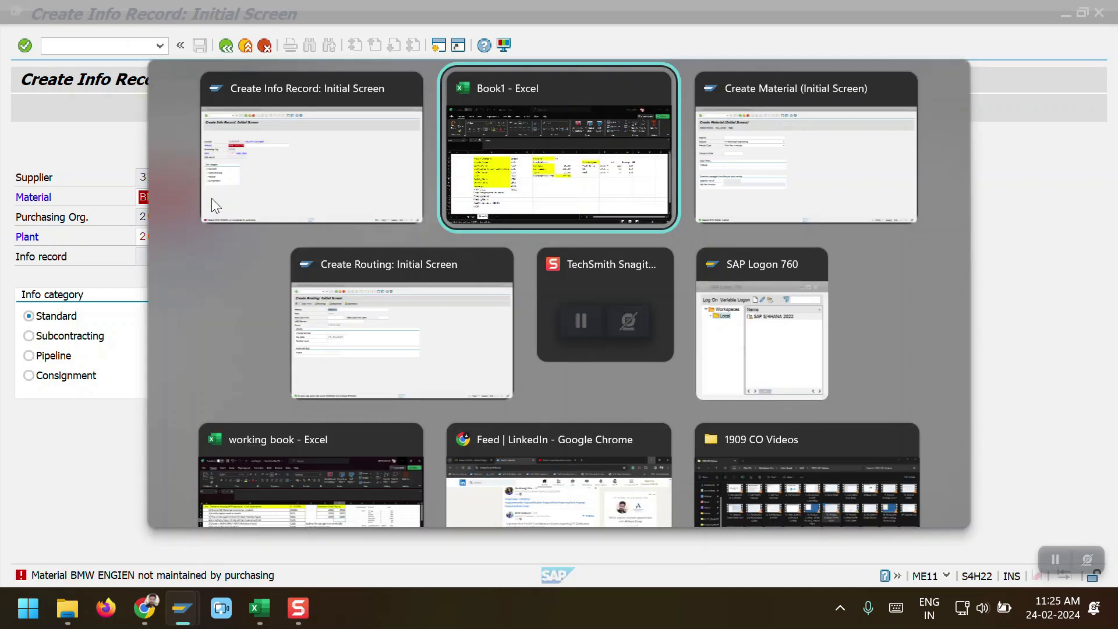
key("alt+Tab")
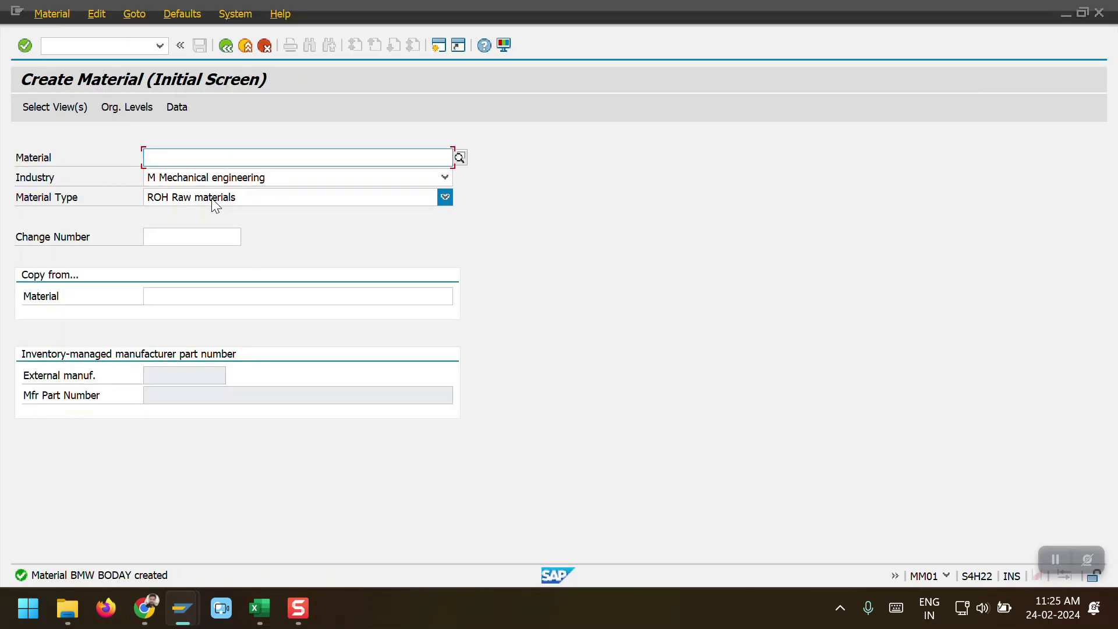
key("BackSpace")
left_click(217, 204)
key("Return")
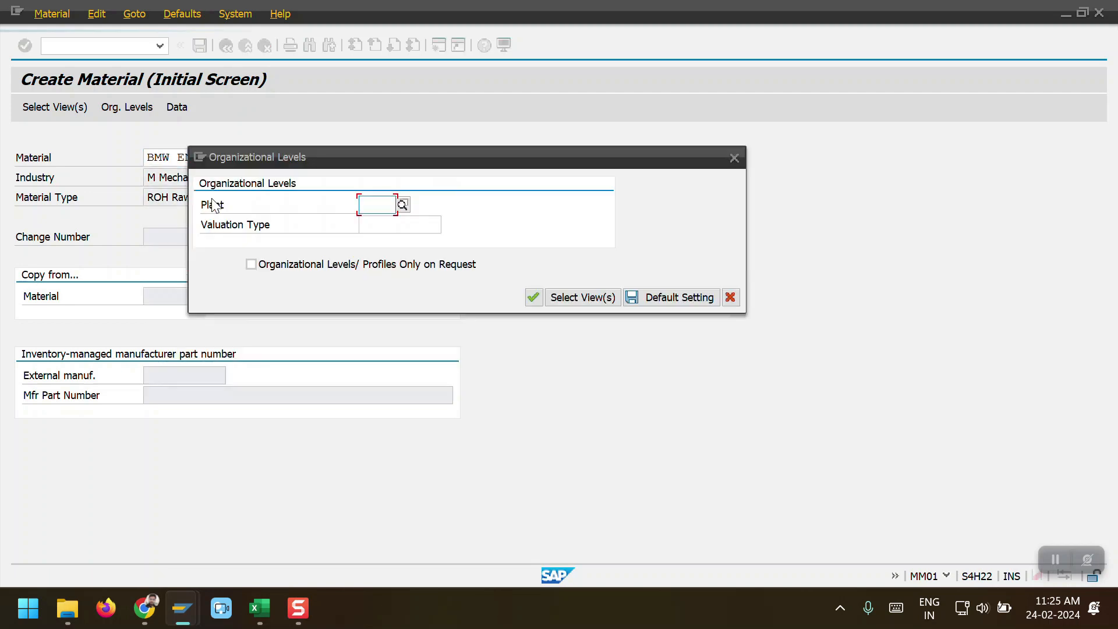
Step: Try to extend BMW ENGIEN for plant 2003 without changing the view selection
key("BackSpace")
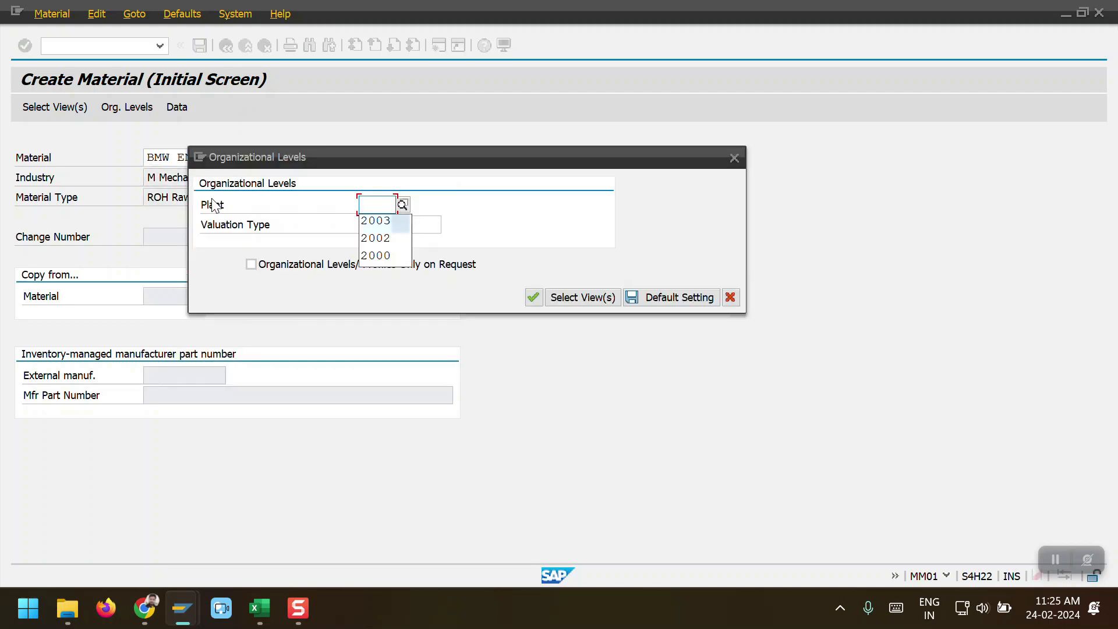
key("Return")
key("Return")
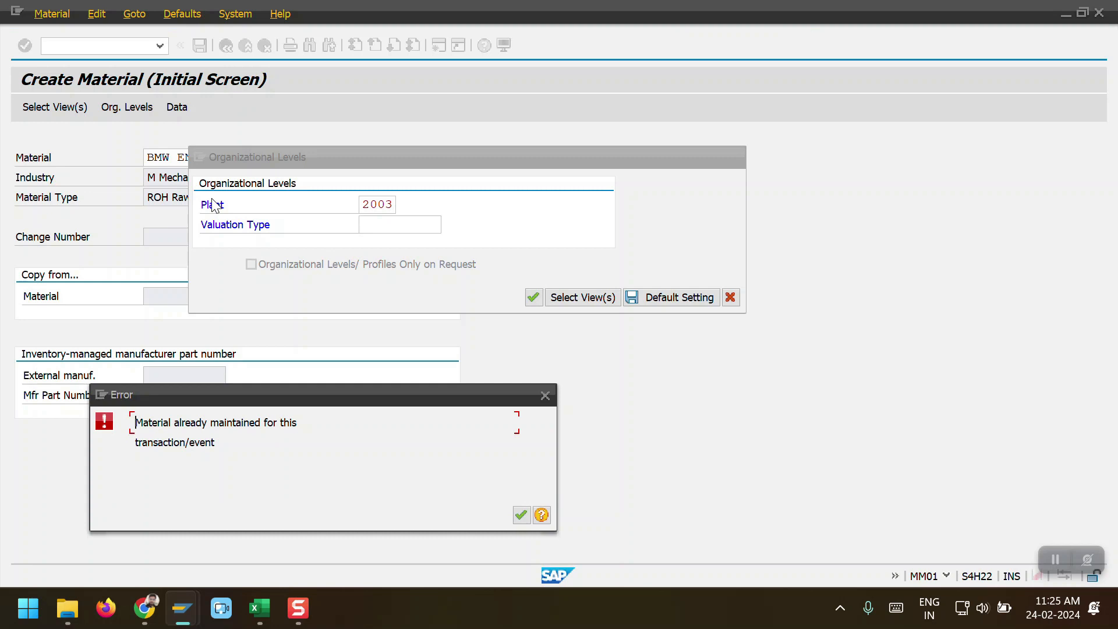
key("Return")
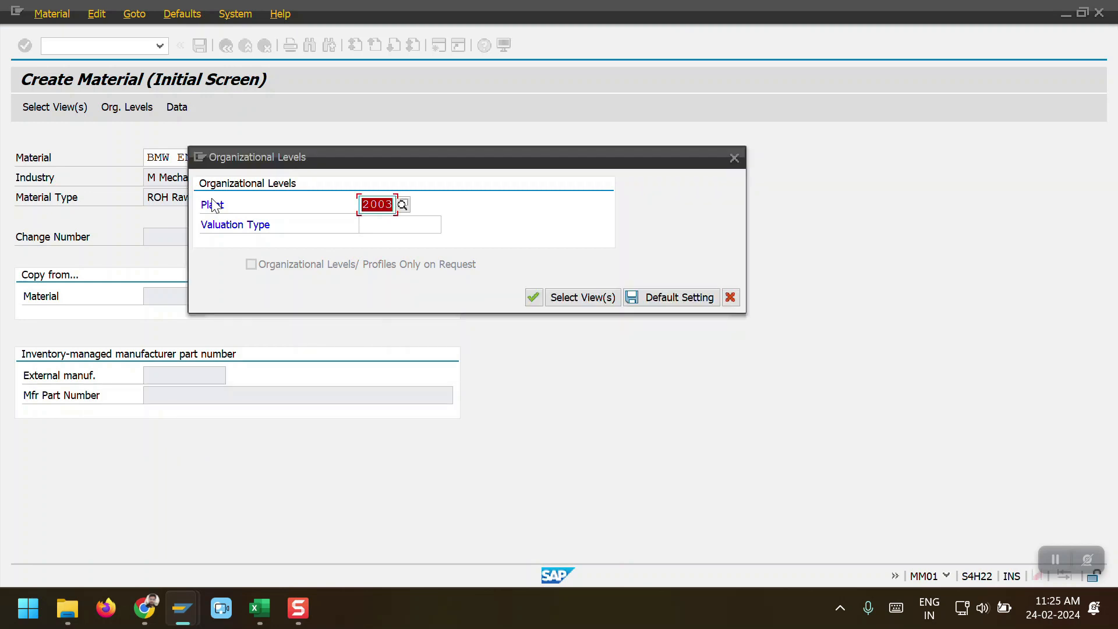
left_click(734, 158)
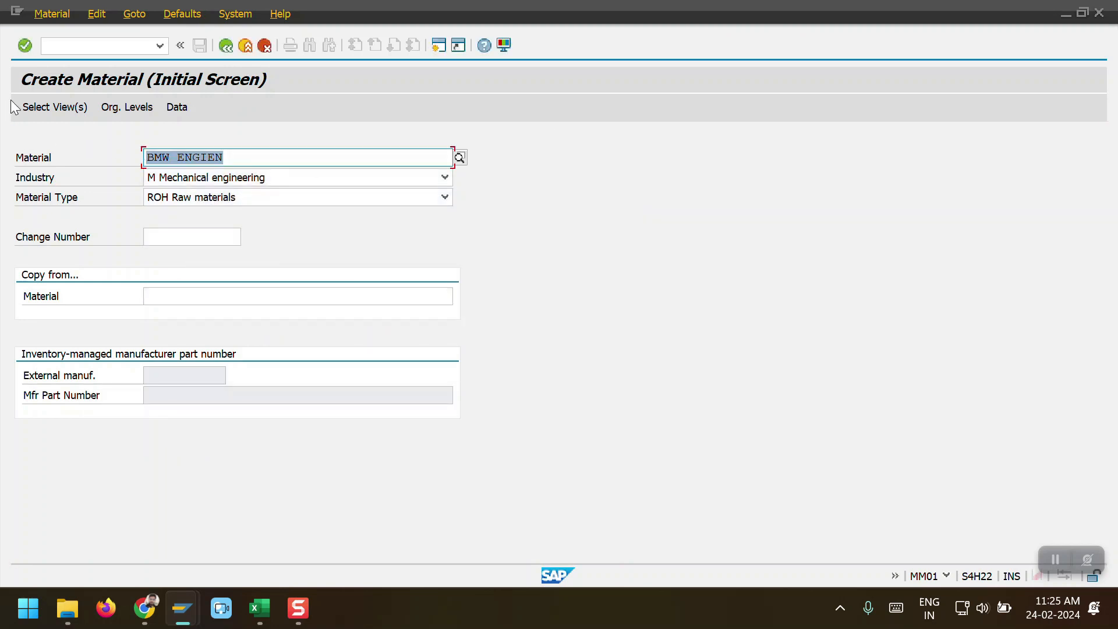
Step: Select the Purchasing view for BMW ENGIEN and open it for plant 2002
left_click(30, 108)
left_click(323, 237)
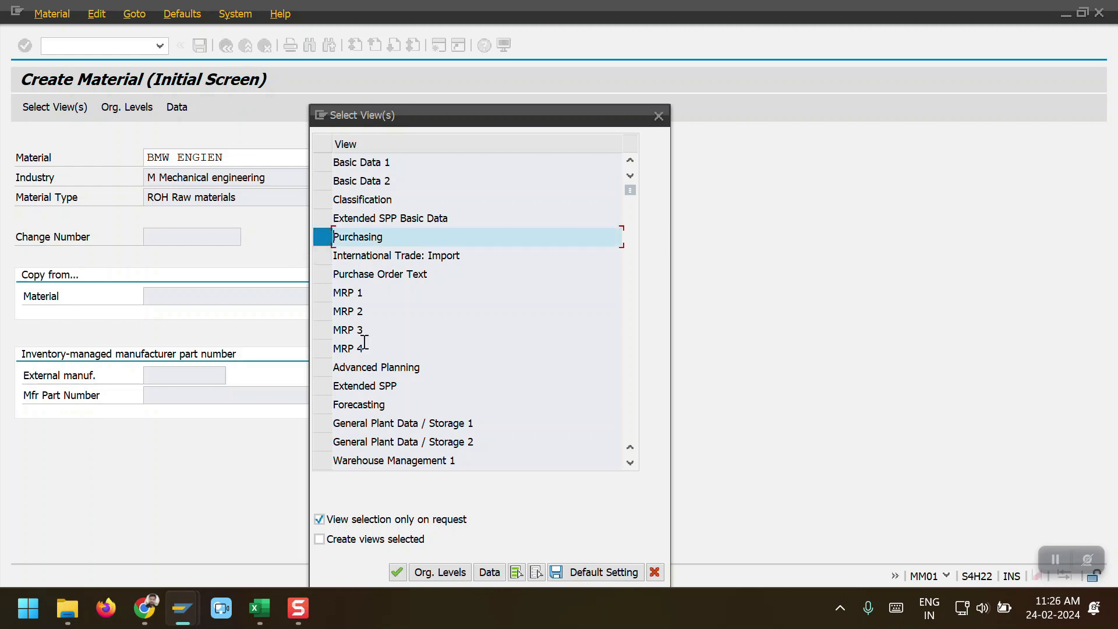
left_click(434, 568)
key("Down")
key("Down")
key("Down")
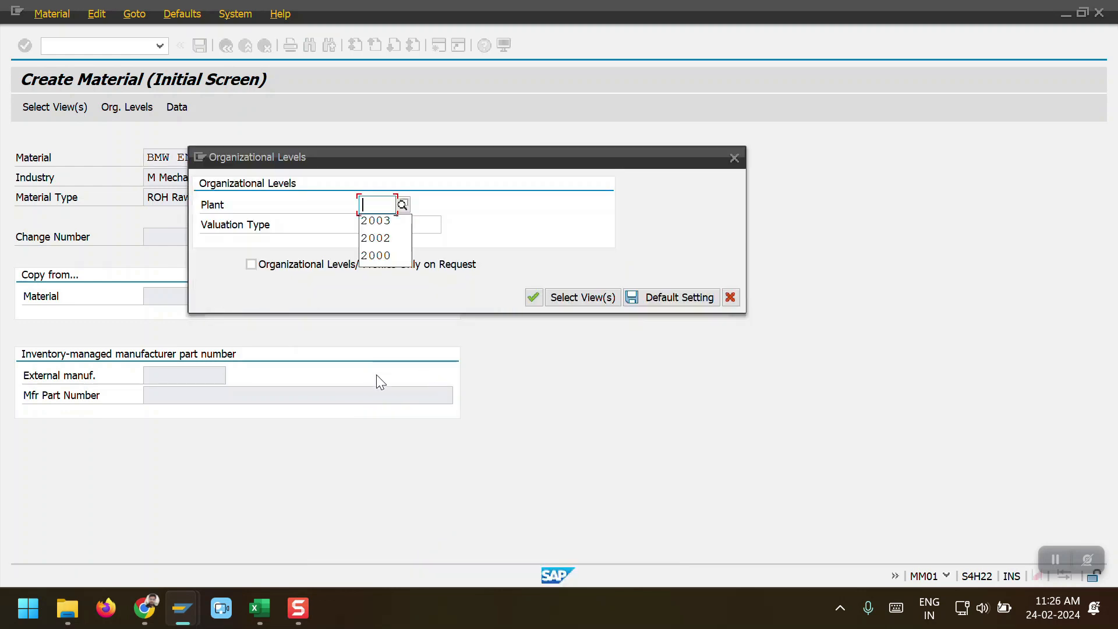
key("Return")
key("Return")
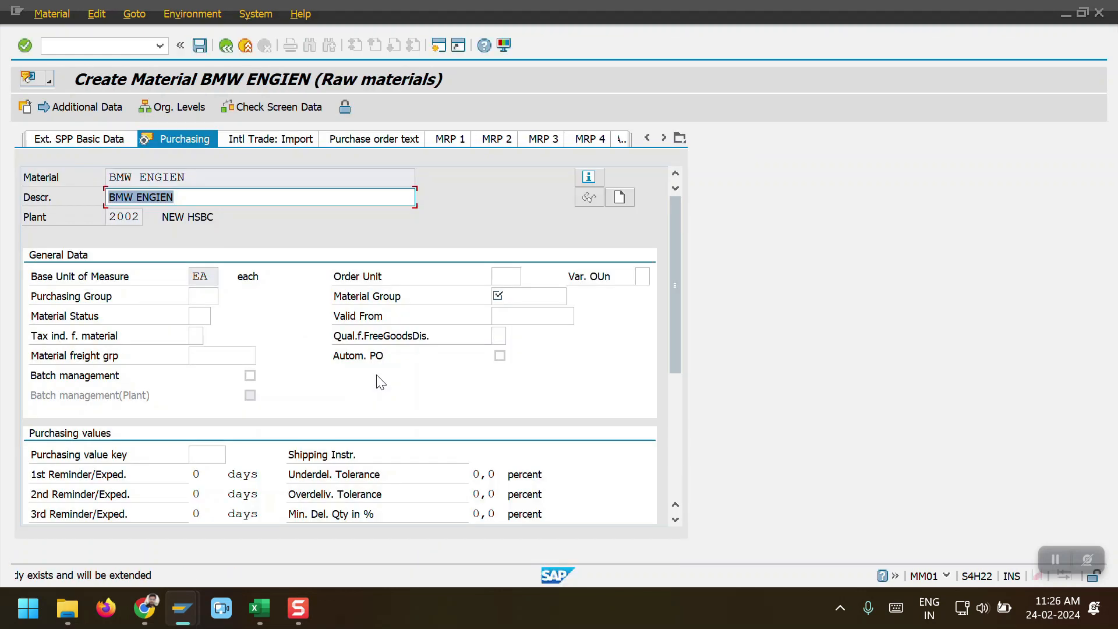
Step: Restart the MM01 transaction without saving the plant 2002 entry and enter BMW ENGIEN as the material
left_click(91, 46)
type("/nmm01")
key("Return")
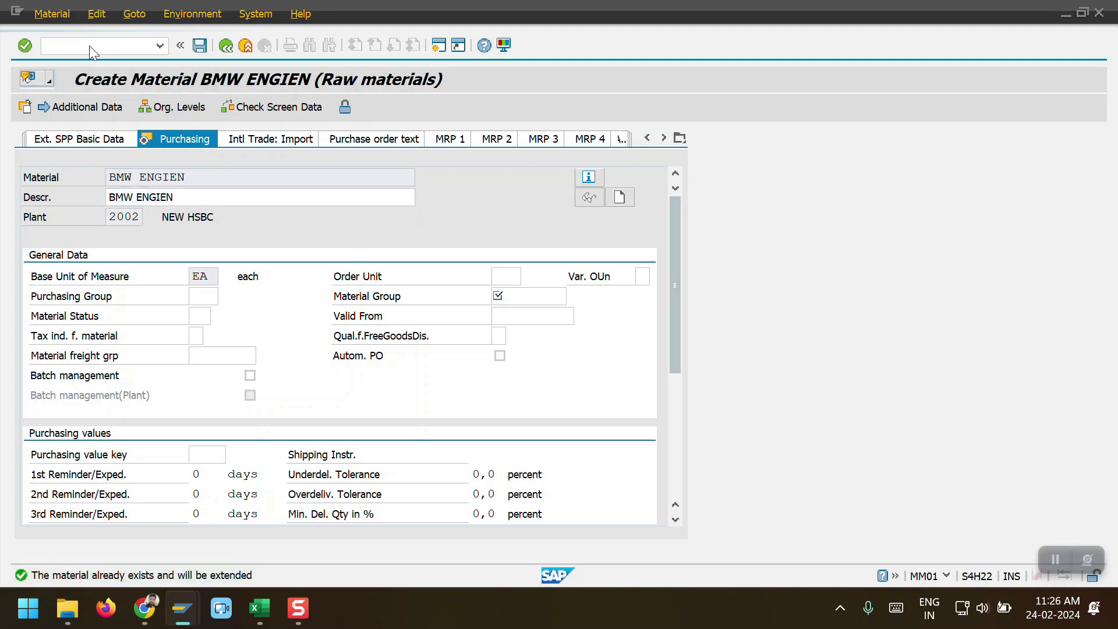
key("Down")
key("Return")
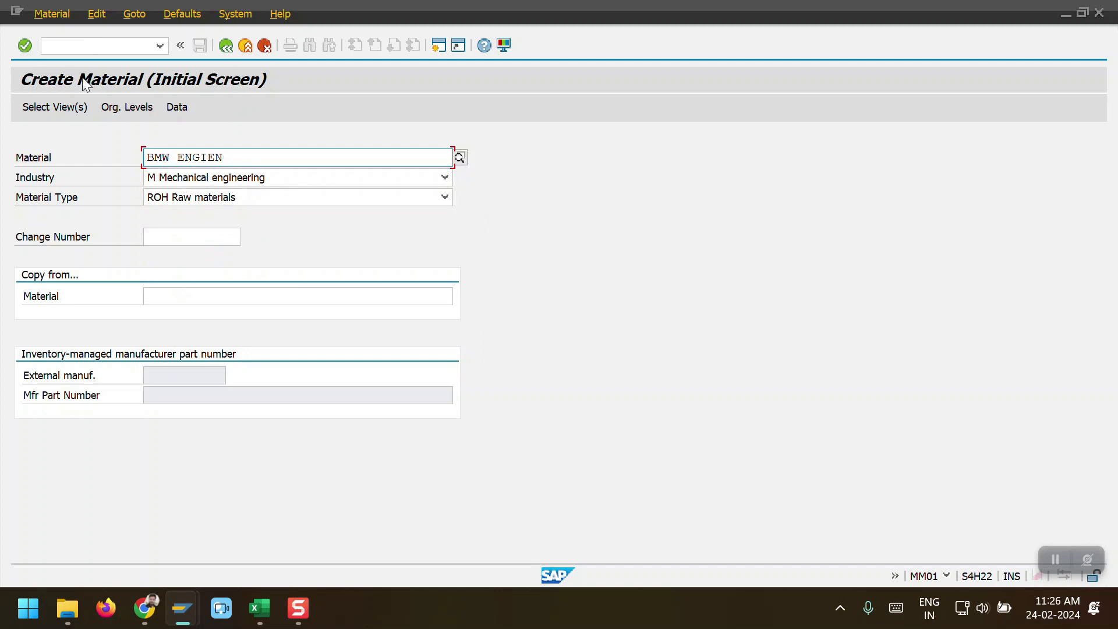
Step: Select the Purchasing view for BMW ENGIEN and open it for plant 2003
left_click(63, 107)
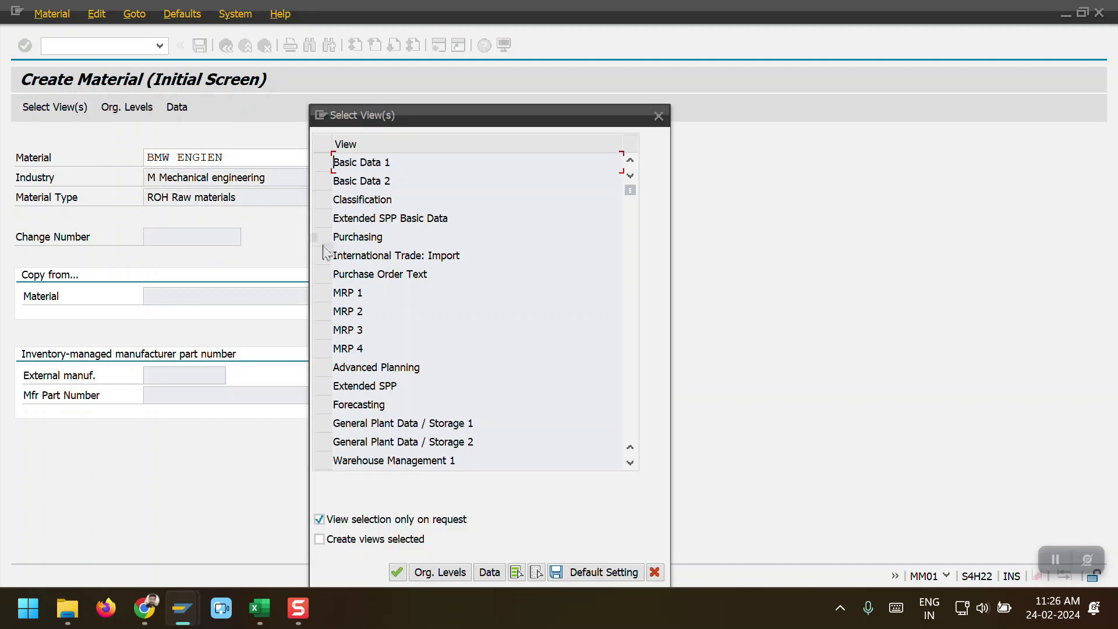
left_click(322, 237)
left_click(434, 572)
key("Down")
key("Down")
key("Return")
key("Return")
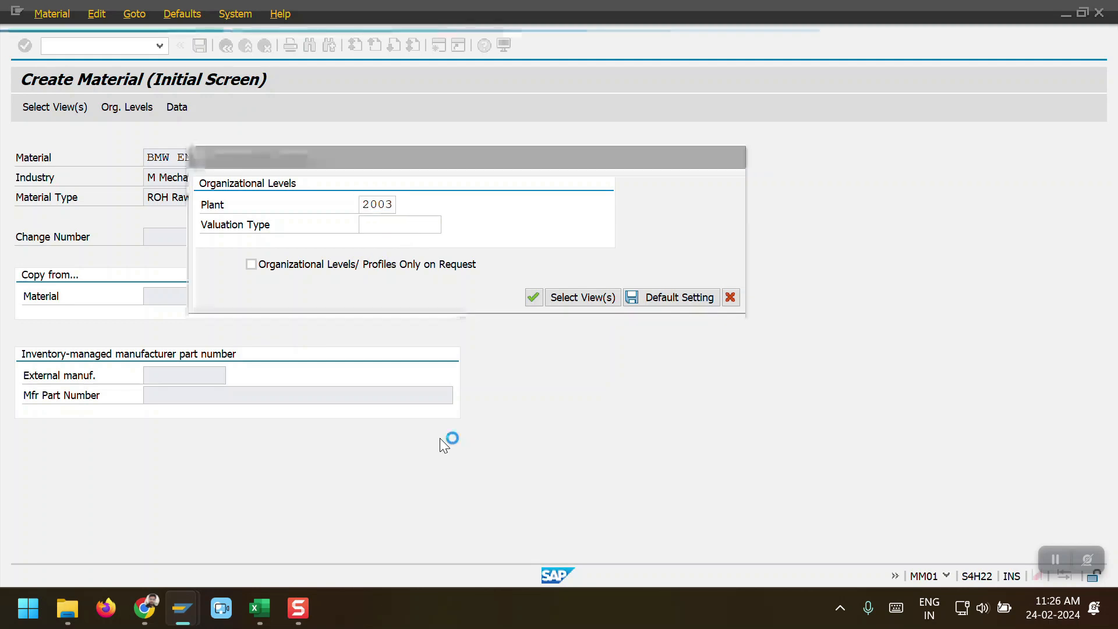
Step: Set BMW ENGIEN's material group to 2000 and save the material
left_click(529, 296)
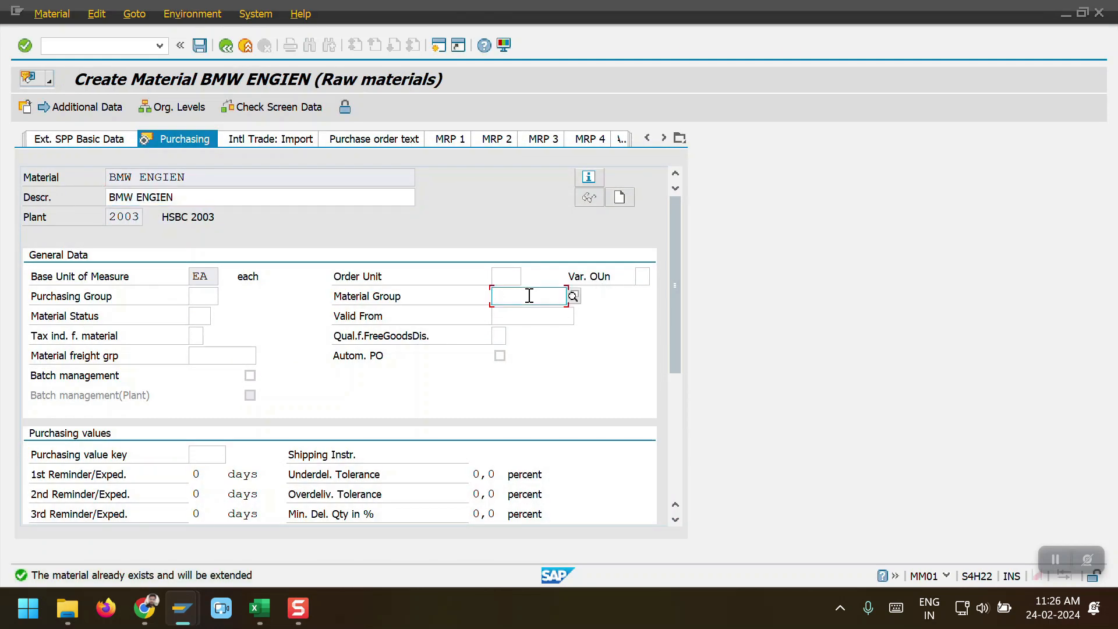
key("Down")
key("Return")
key("Return")
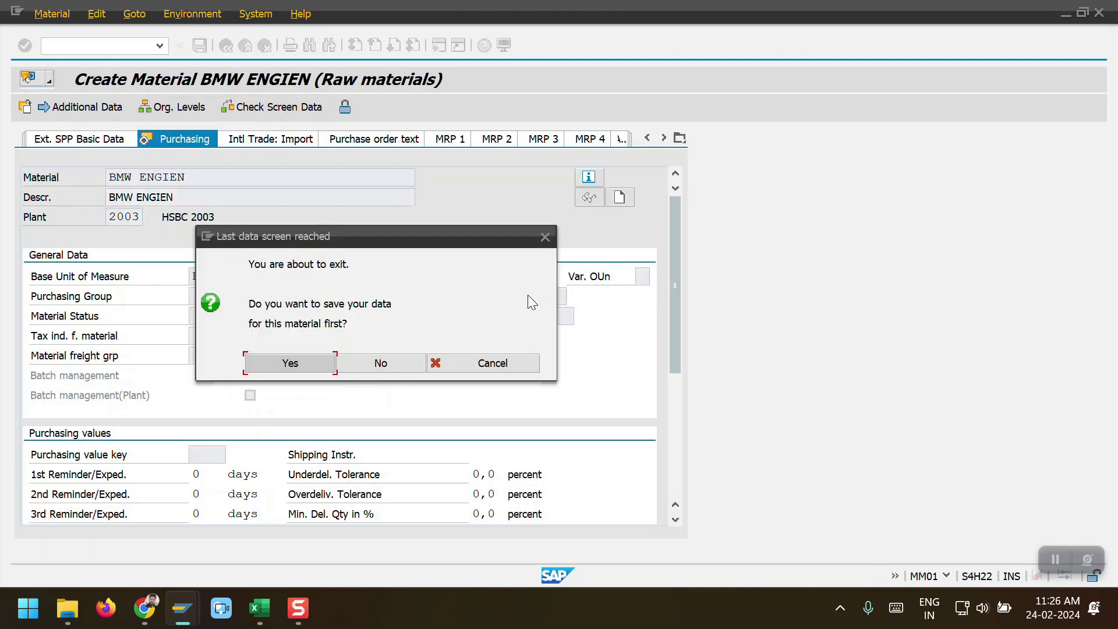
key("Return")
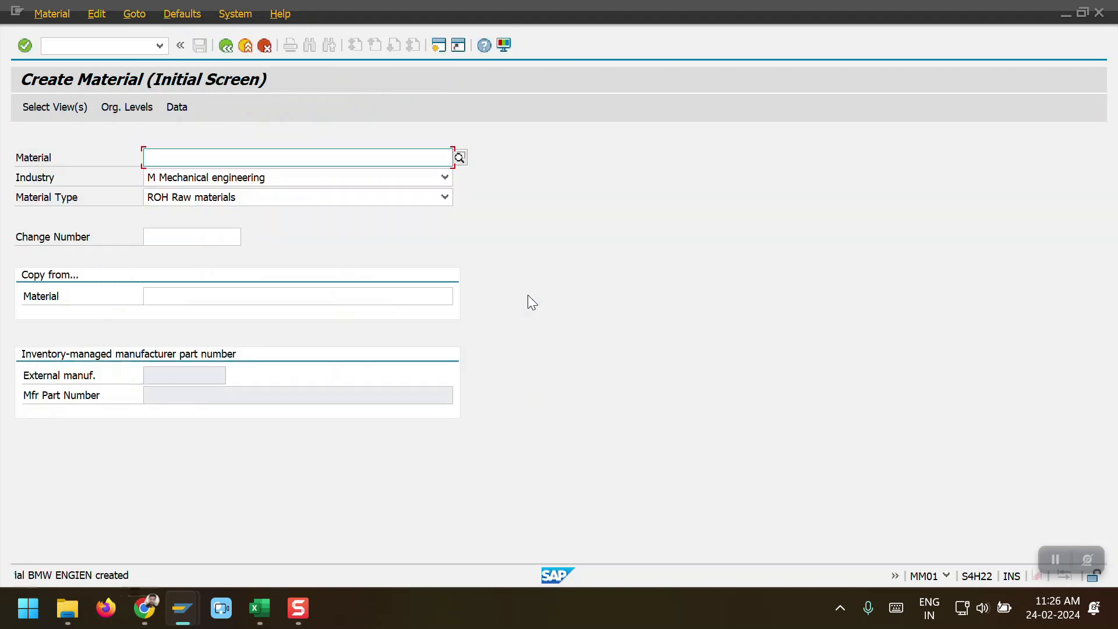
Step: Enter BMW TYERS as the raw material to extend on the Create Material initial screen
key("Down")
key("Down")
key("Down")
key("Down")
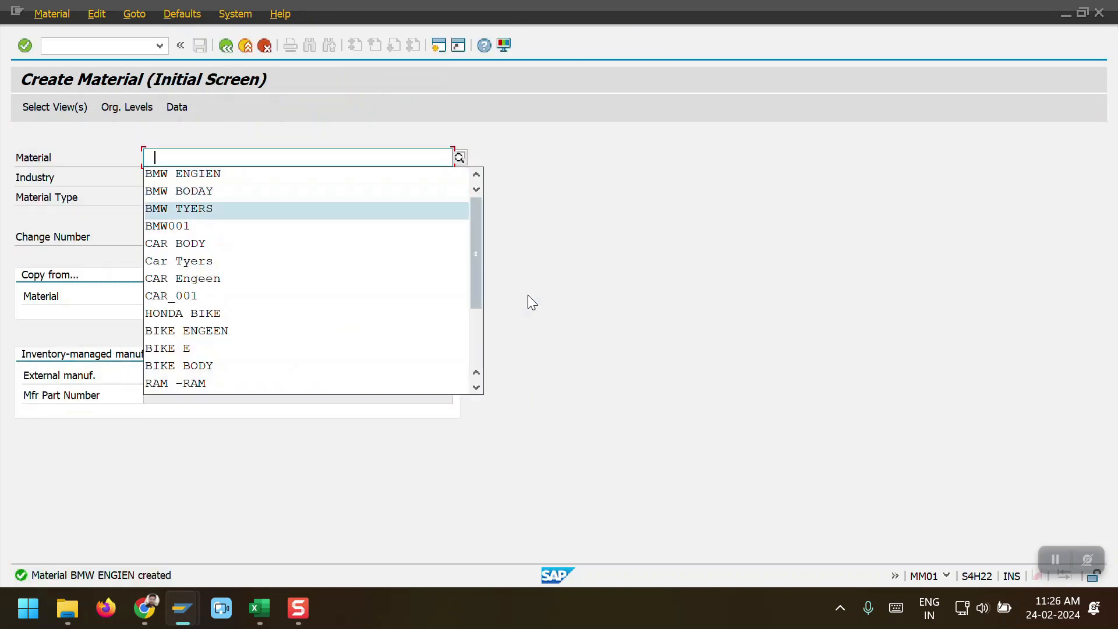
key("Return")
Step: Select the Purchasing view for BMW TYERS and open it for plant 2003
left_click(39, 110)
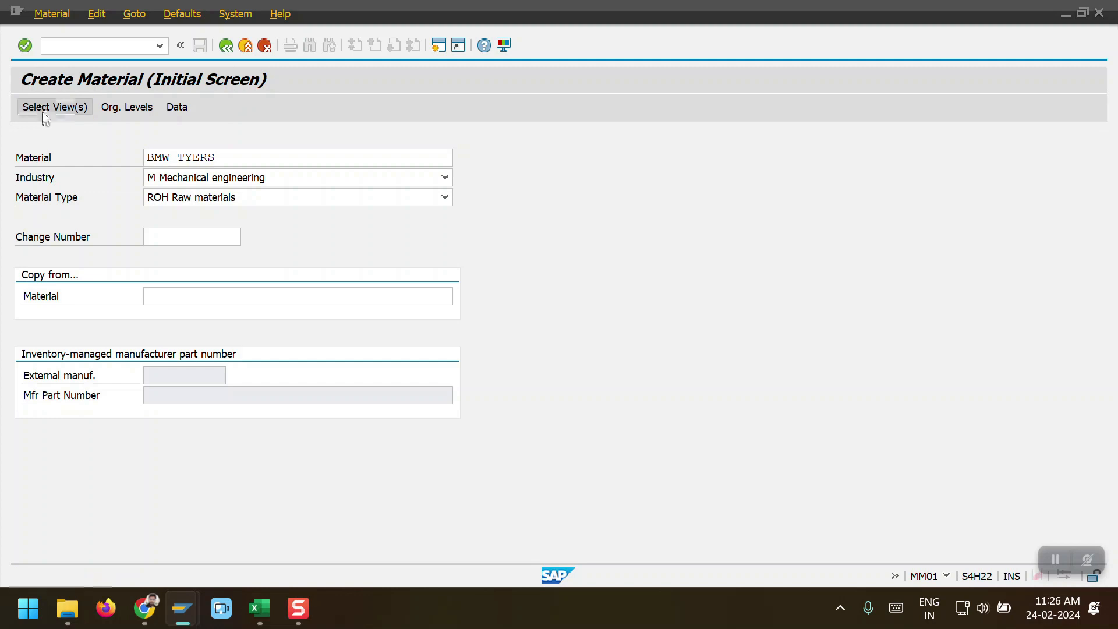
left_click(342, 240)
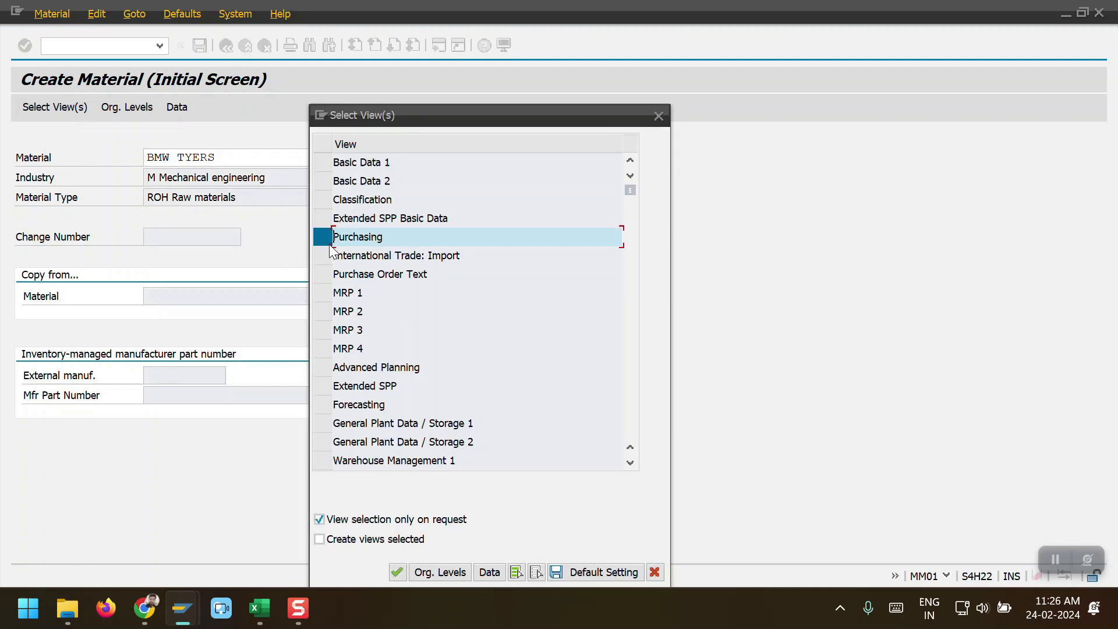
left_click(442, 573)
type("2")
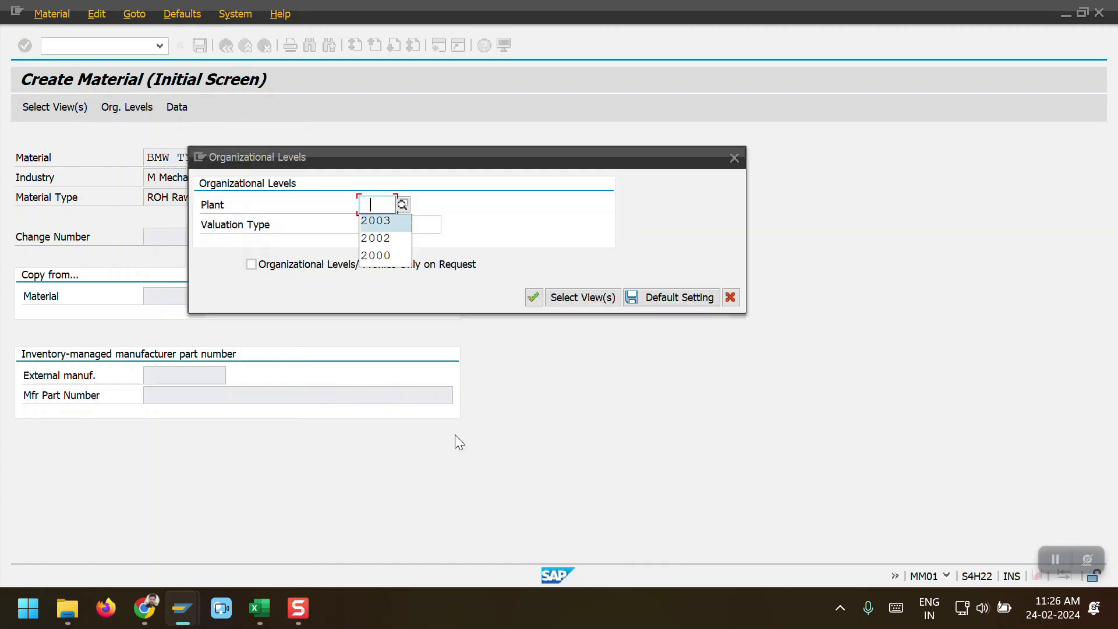
key("Down")
key("Return")
key("Return")
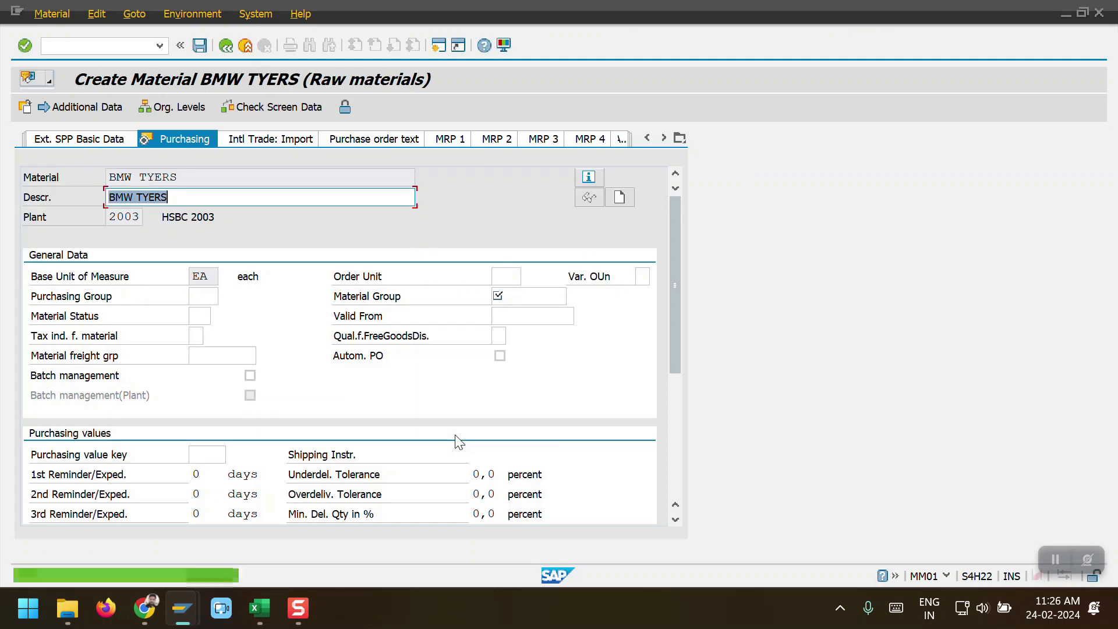
Step: Set BMW TYERS' material group to 2000 and save the material
left_click(530, 295)
key("Down")
key("Return")
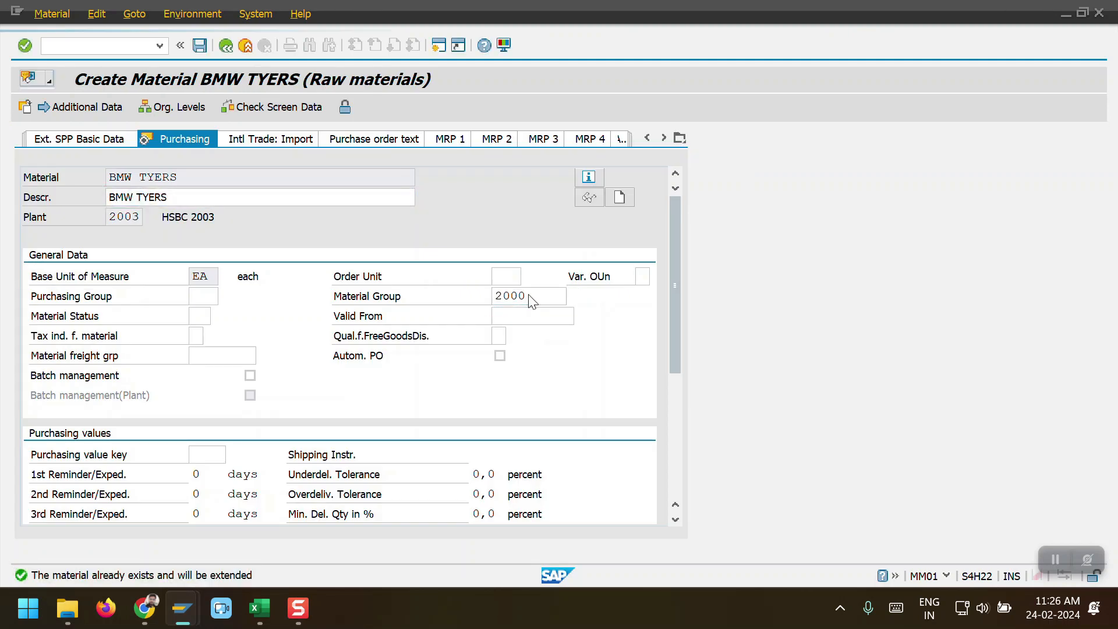
key("Return")
key("Return")
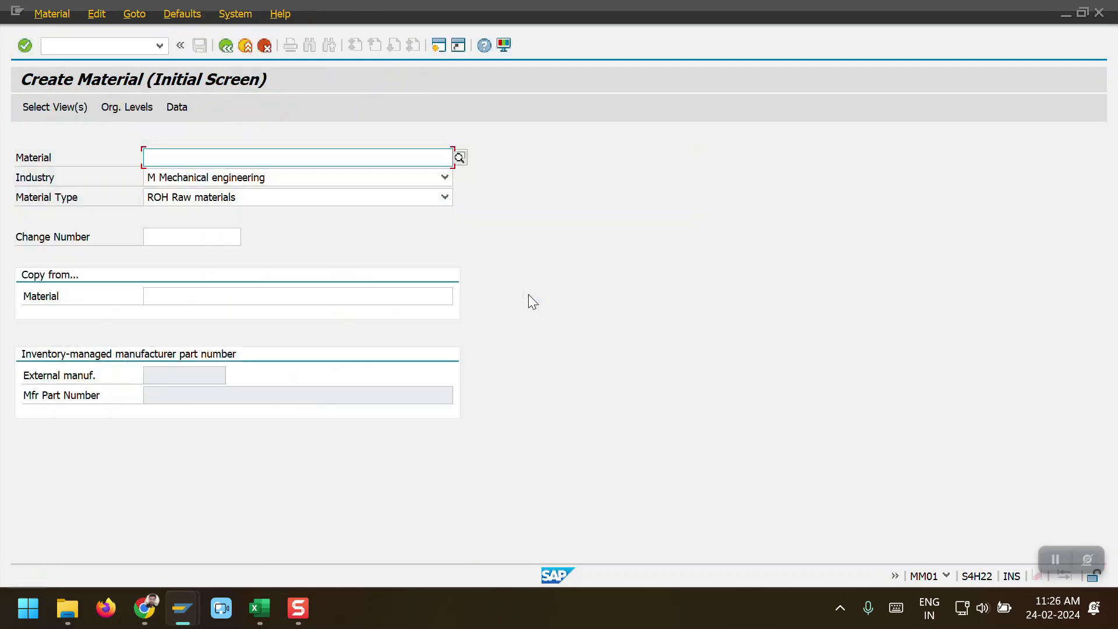
Step: Switch to the Create Info Record session and restart transaction ME11
key("alt+Tab")
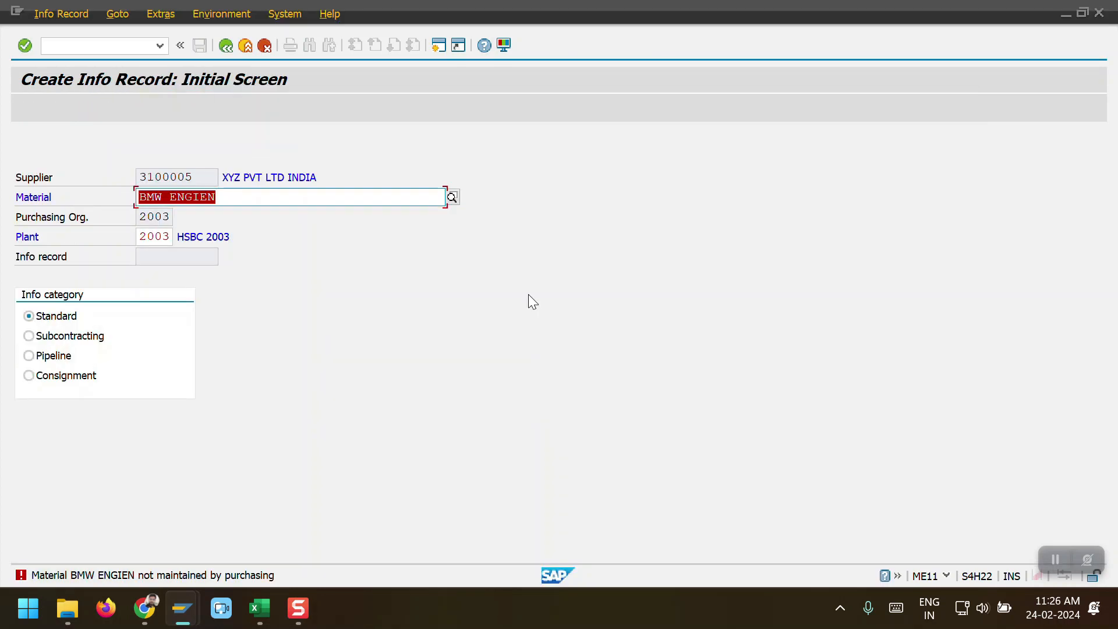
left_click(117, 44)
type("/nme11")
key("Return")
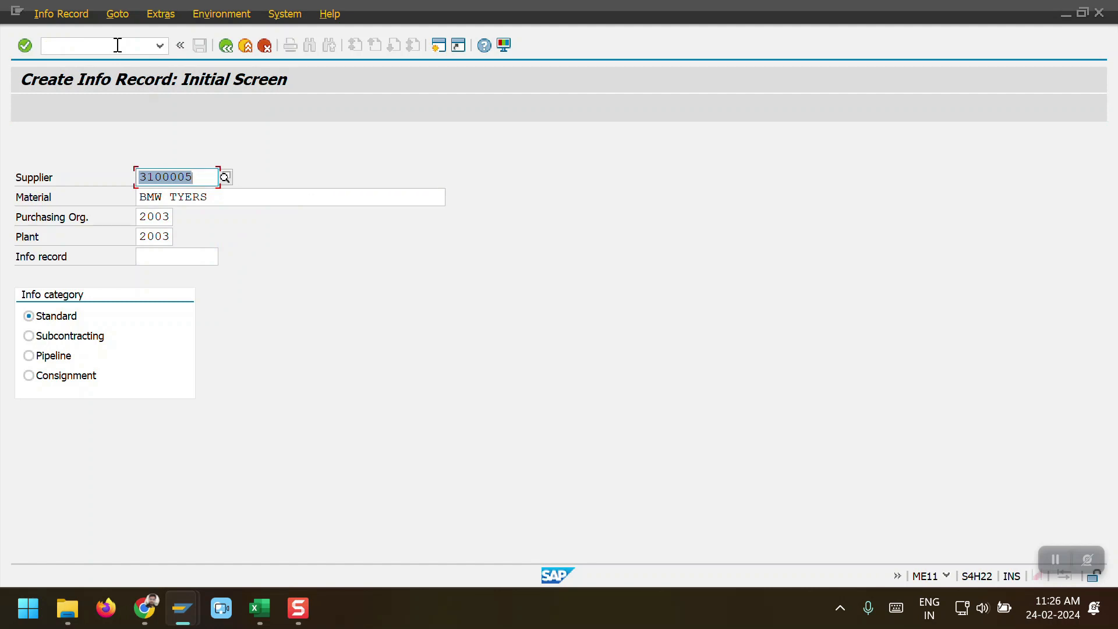
Step: Look up the Tyers cost in the raw materials list of the Book1 workbook and return to the info record
key("alt+Tab")
key("alt+Tab")
key("Right")
key("Right")
key("Right")
key("Left")
key("Left")
key("Left")
key("Left")
key("Down")
key("Down")
key("alt+Tab")
Step: Open purchasing organization data for BMW TYERS and set planned delivery time 1 day, purchasing group HSB and standard quantity 400
key("Return")
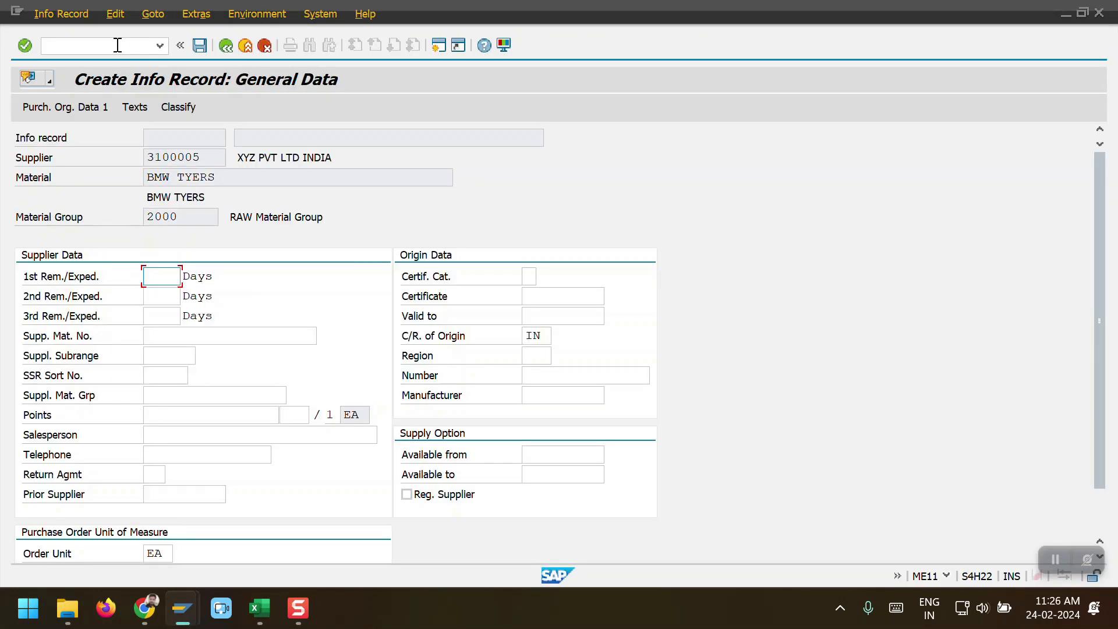
key("Return")
key("space")
key("Down")
key("Return")
key("Tab")
key("space")
key("Down")
key("Return")
key("Tab")
type("400")
Step: Set the BMW TYERS net price to 25000 with a currency and save the info record
key("Tab")
key("Tab")
key("Tab")
key("Tab")
key("Tab")
key("Tab")
key("Tab")
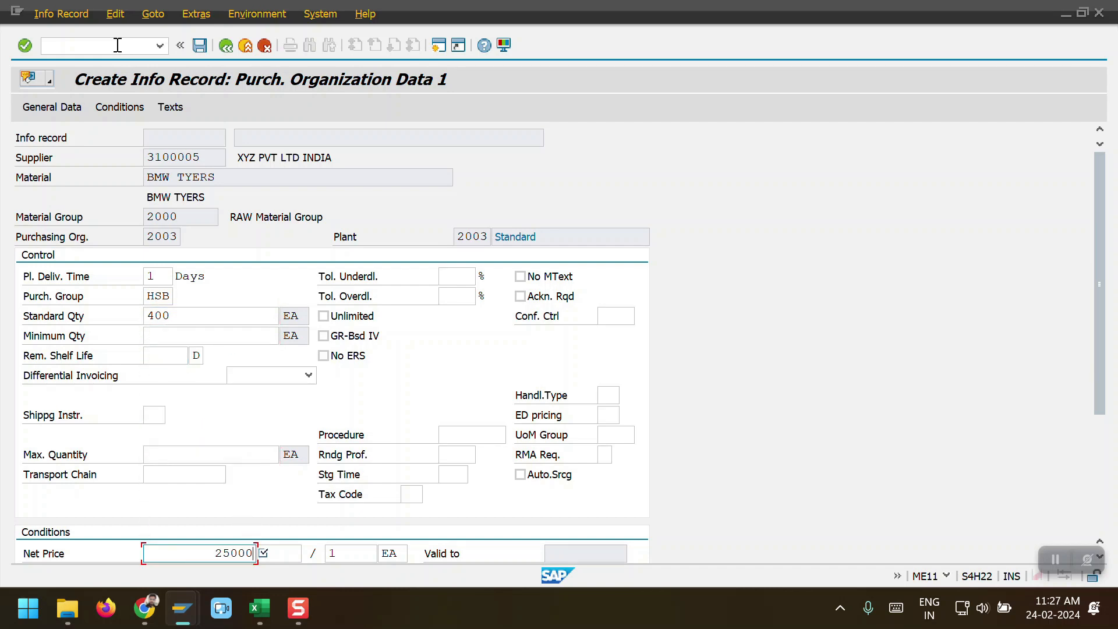
type("25000")
key("Tab")
key("Down")
key("Down")
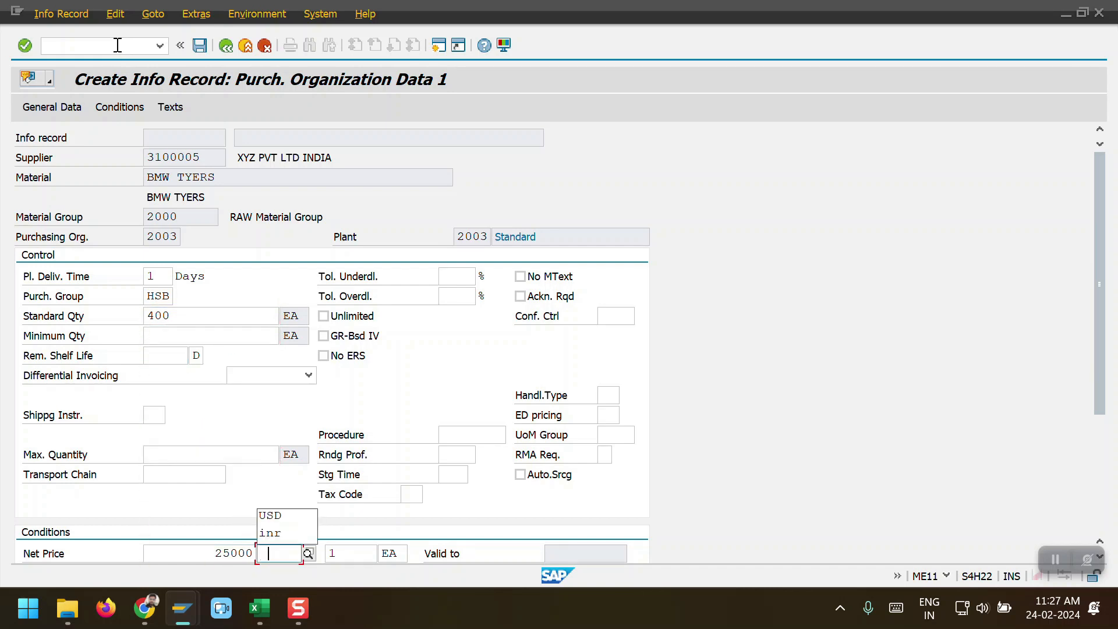
key("Return")
key("Return")
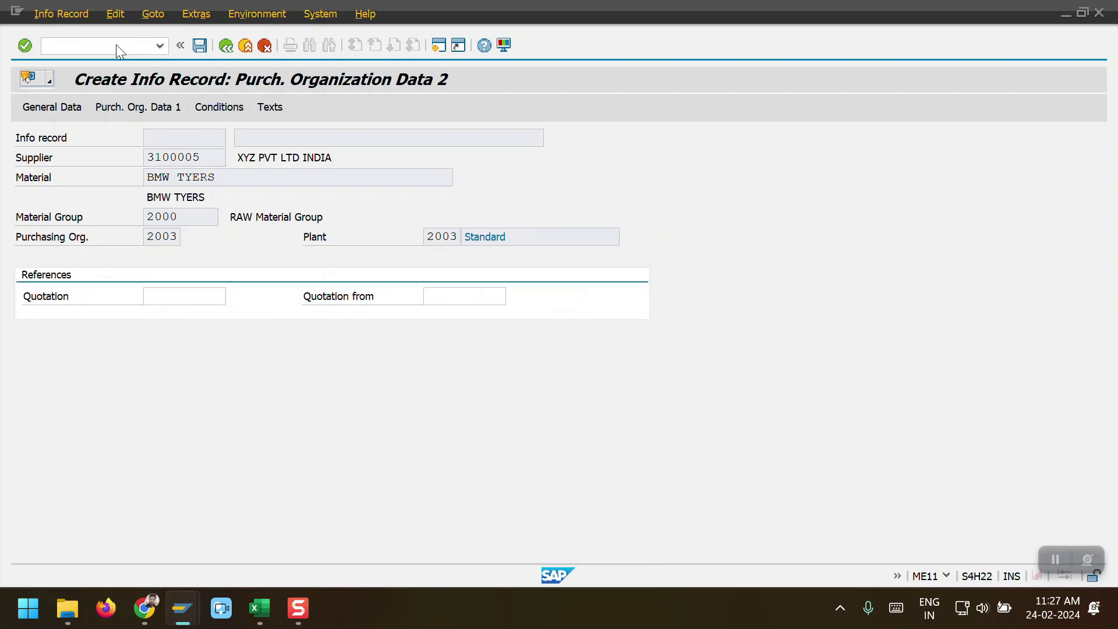
key("ctrl+s")
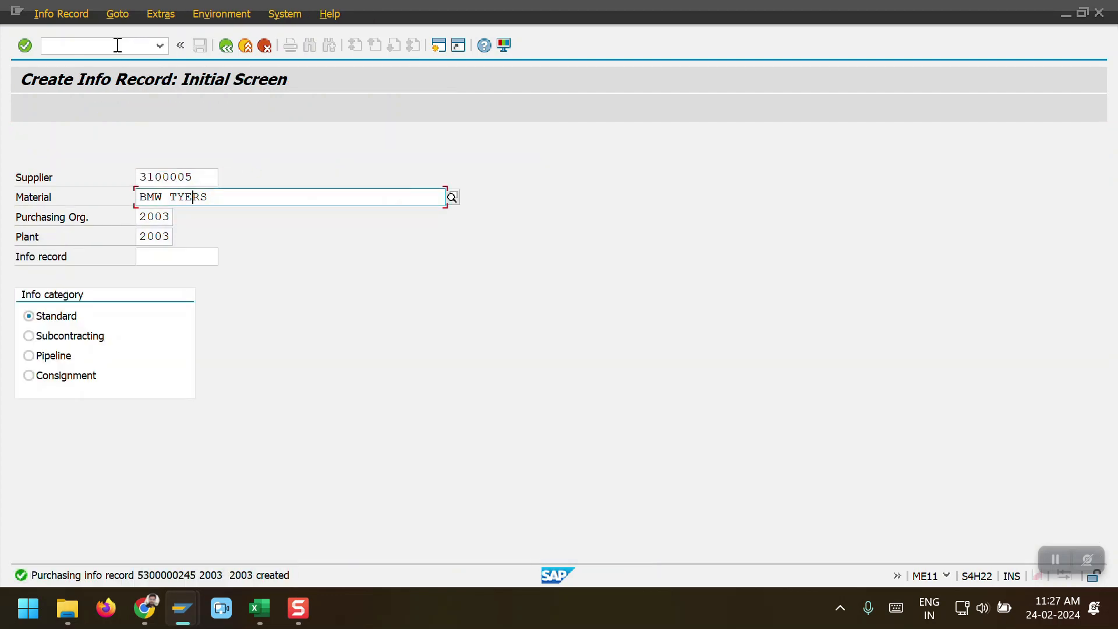
Step: Shorten the material entry to BMW and browse the matching materials for the next info record
key("BackSpace")
key("BackSpace")
key("BackSpace")
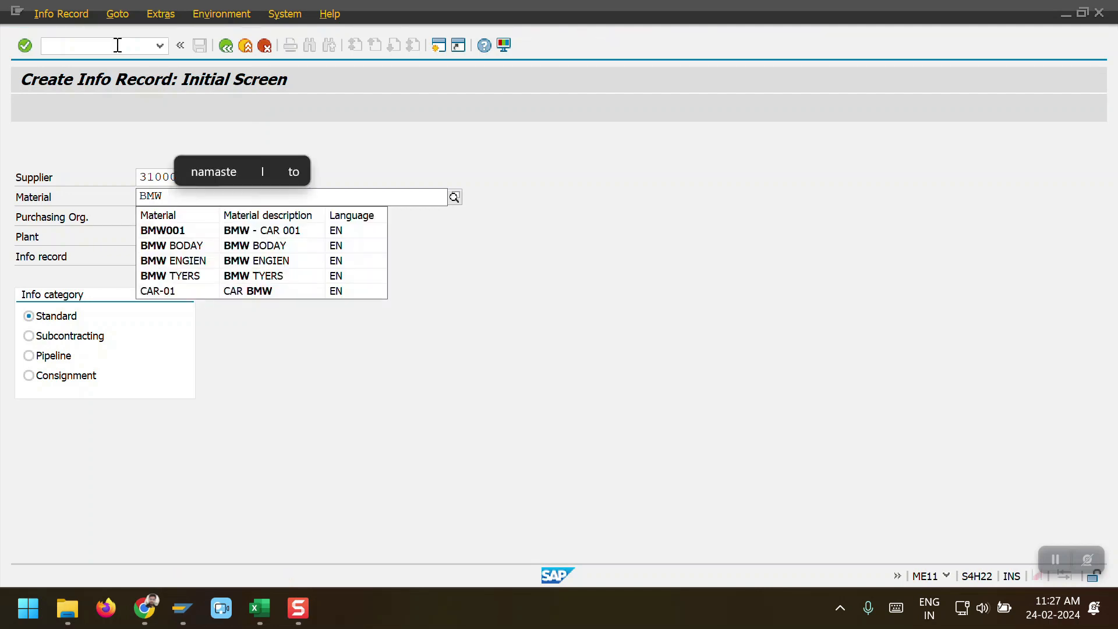
key("Down")
key("Down")
key("Down")
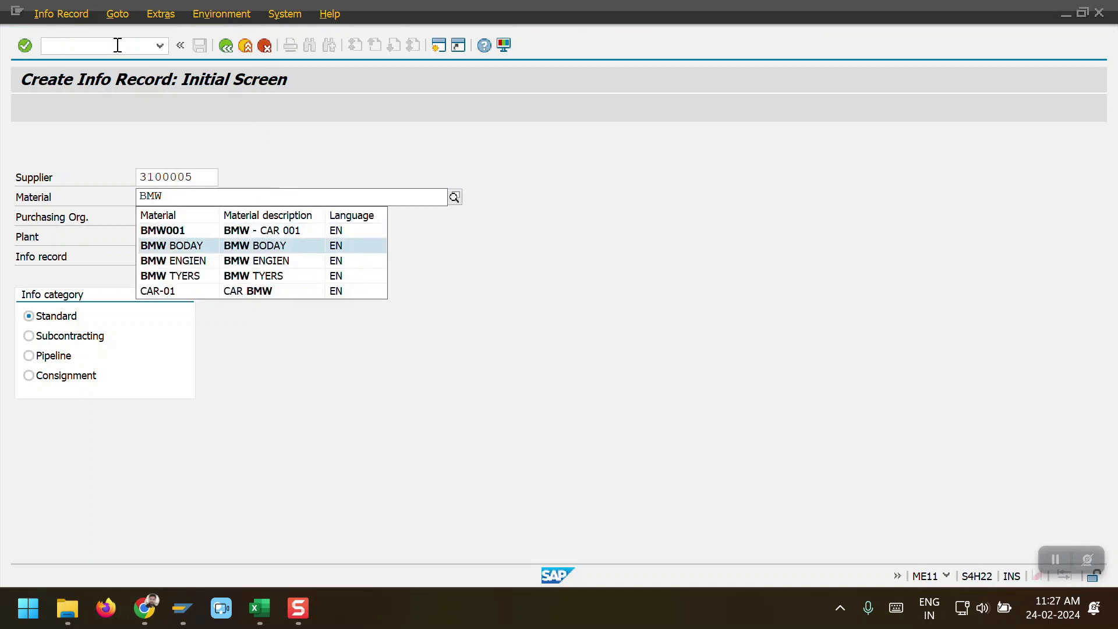
Step: Check the Car Engieen cost in the Book1 raw materials list and return to the Create Info Record screen
key("alt+Tab")
key("alt+Tab")
key("alt+shift+Tab")
key("Right")
key("Right")
key("Right")
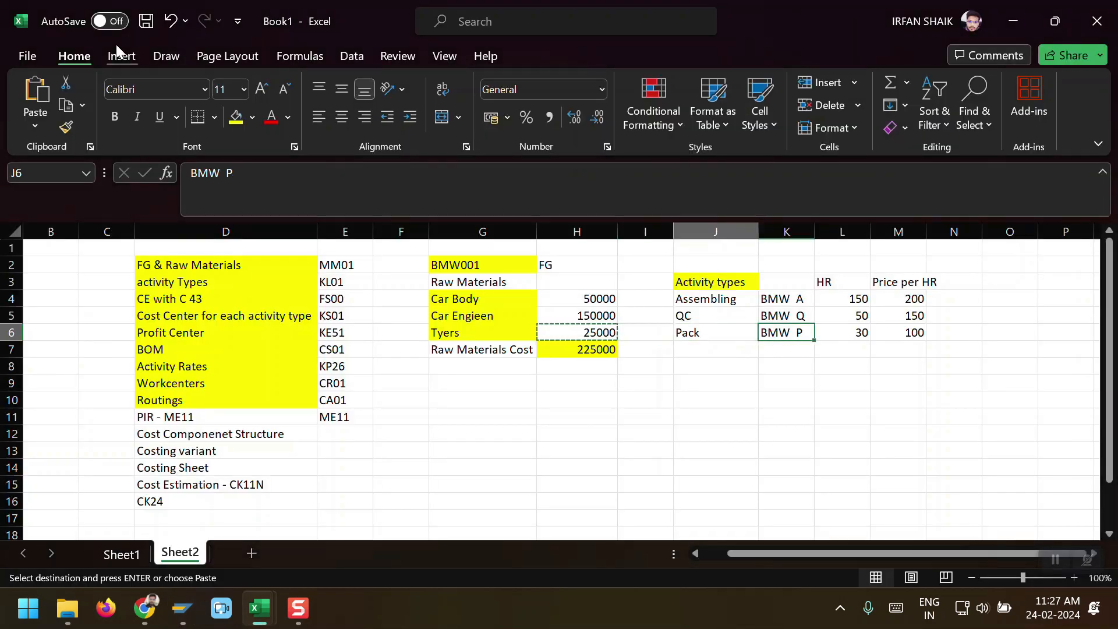
key("Left")
key("Left")
key("Left")
key("Up")
key("alt+Tab")
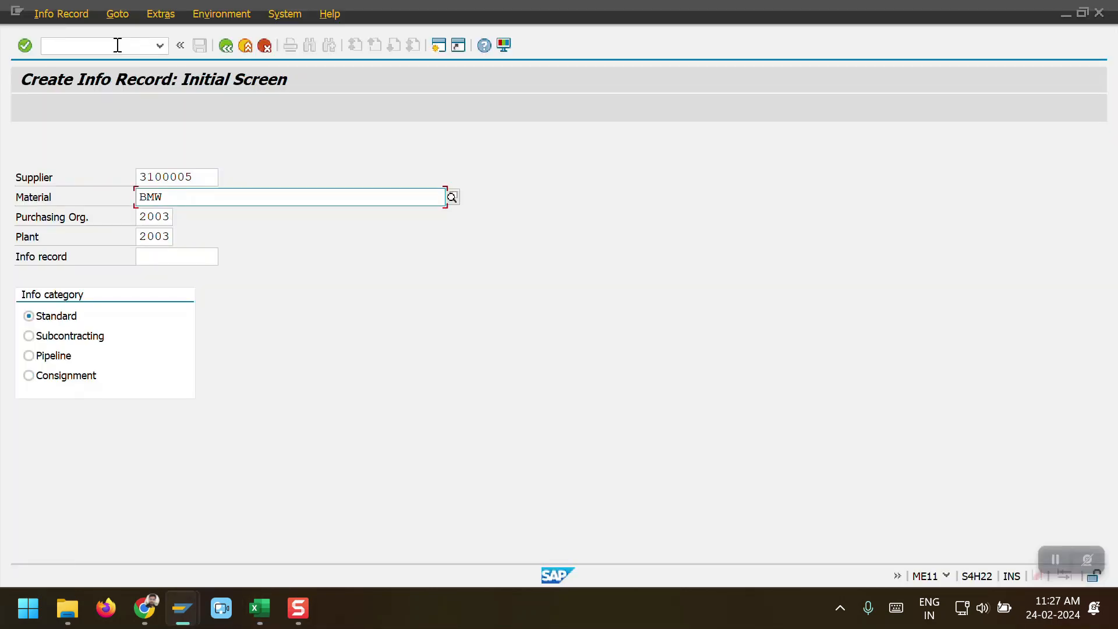
Step: Choose BMW ENGIEN as the info record material and proceed to its data
key("Down")
key("Down")
key("Down")
key("Return")
key("Return")
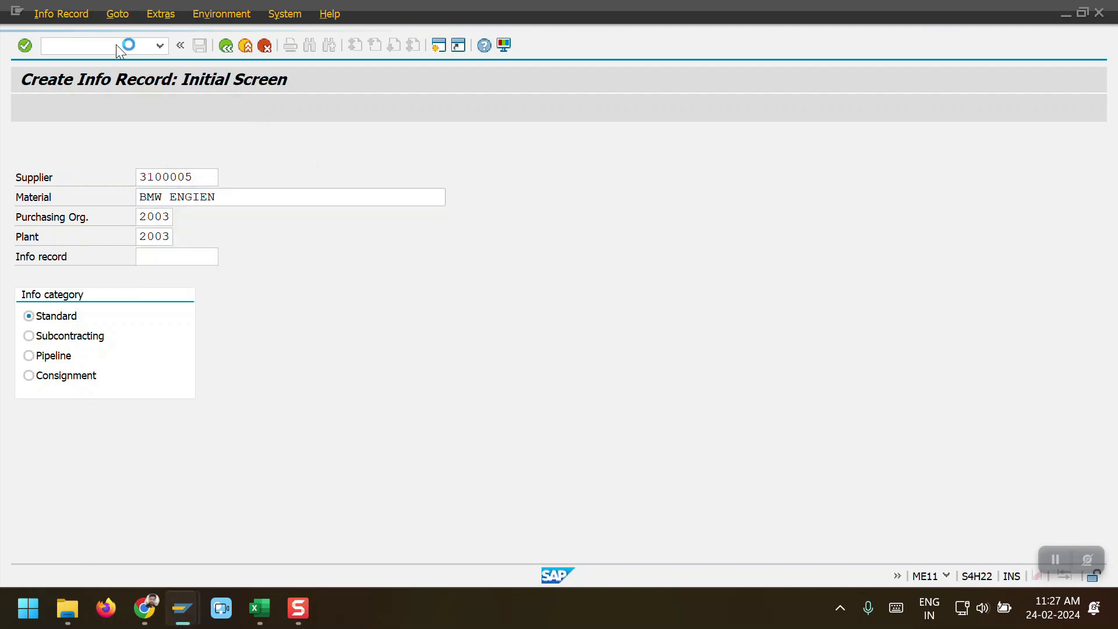
Step: Set BMW ENGIEN's planned delivery time to 1 day, purchasing group to HSB and standard quantity to 100
key("Return")
type("1")
key("Tab")
key("Tab")
type("4")
key("BackSpace")
key("Down")
key("Down")
key("Return")
key("Down")
key("Down")
key("Down")
key("Down")
key("Down")
key("Down")
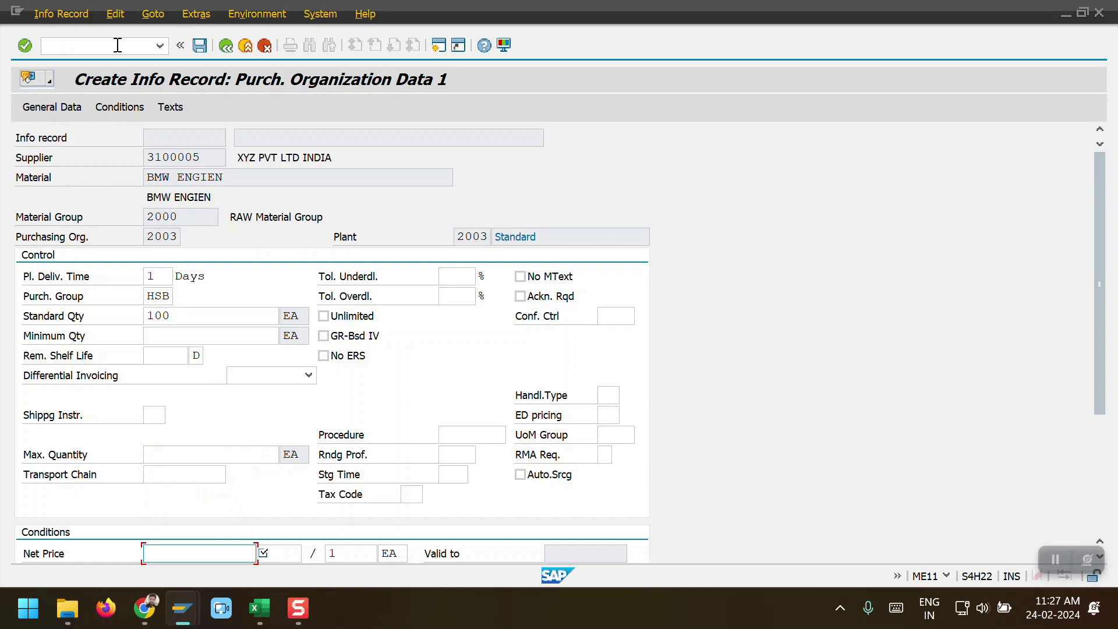
Step: Switch to the Book1 workbook and copy the Car Engieen cost of 150000 from cell H5
key("alt+Tab")
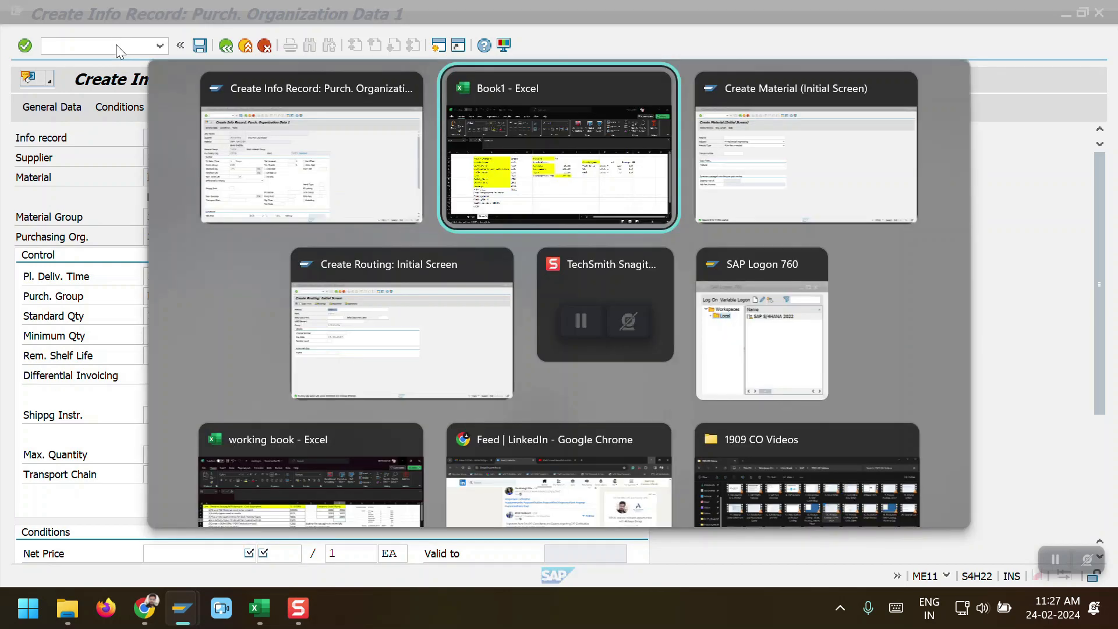
left_click(591, 182)
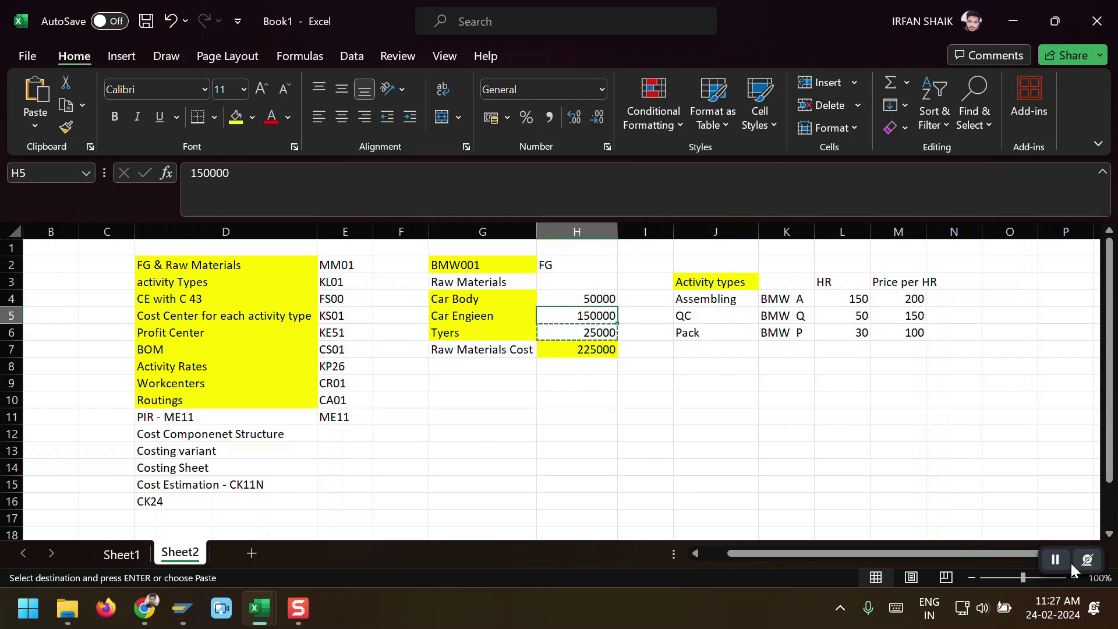
left_click(1066, 560)
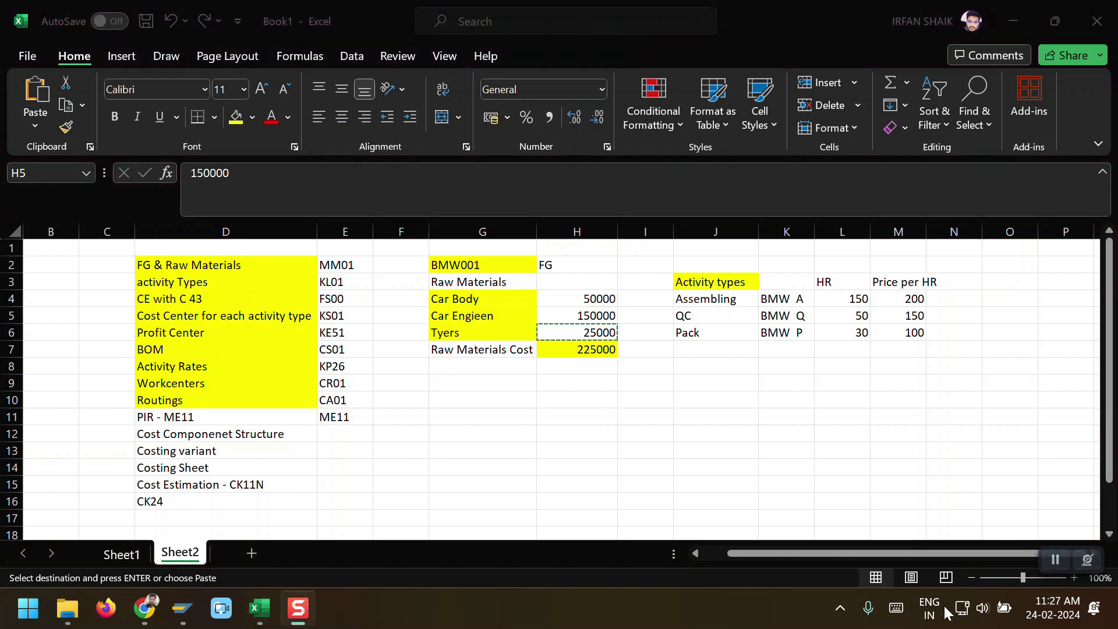
left_click(1056, 559)
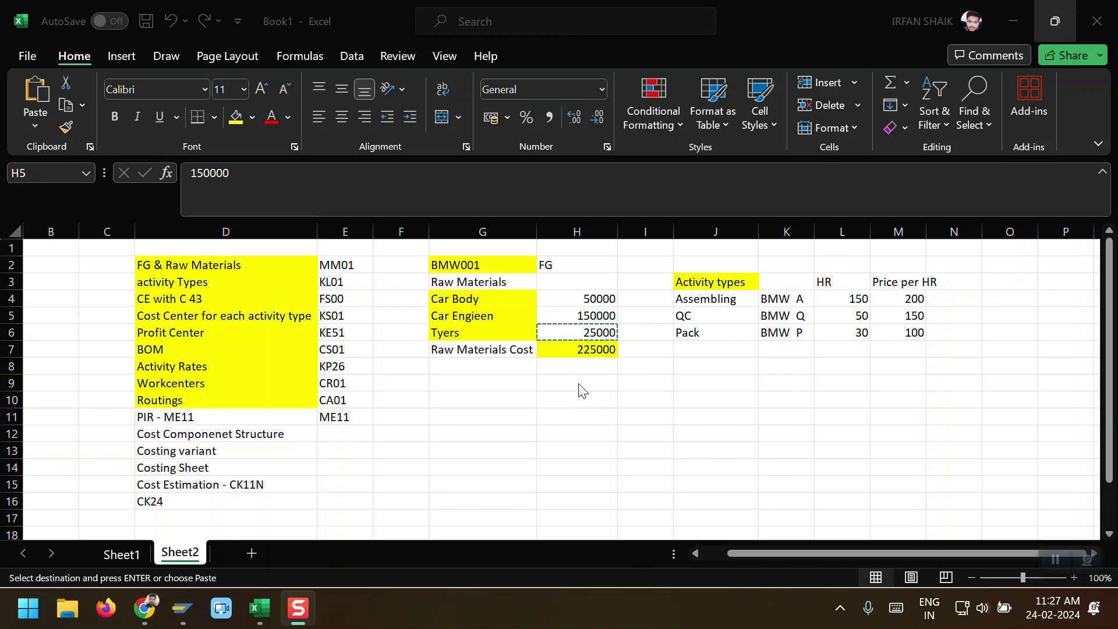
left_click(588, 314)
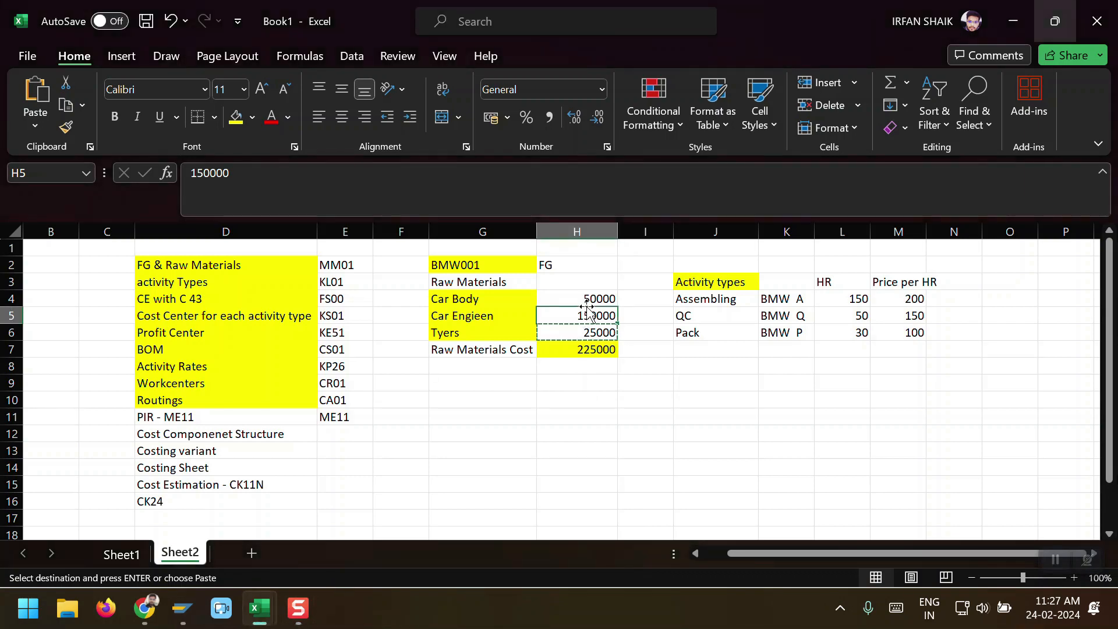
key("ctrl+c")
Step: Return to the BMW ENGIEN info record, set its net price to 150000 USD and save it
key("alt+Tab")
key("Tab")
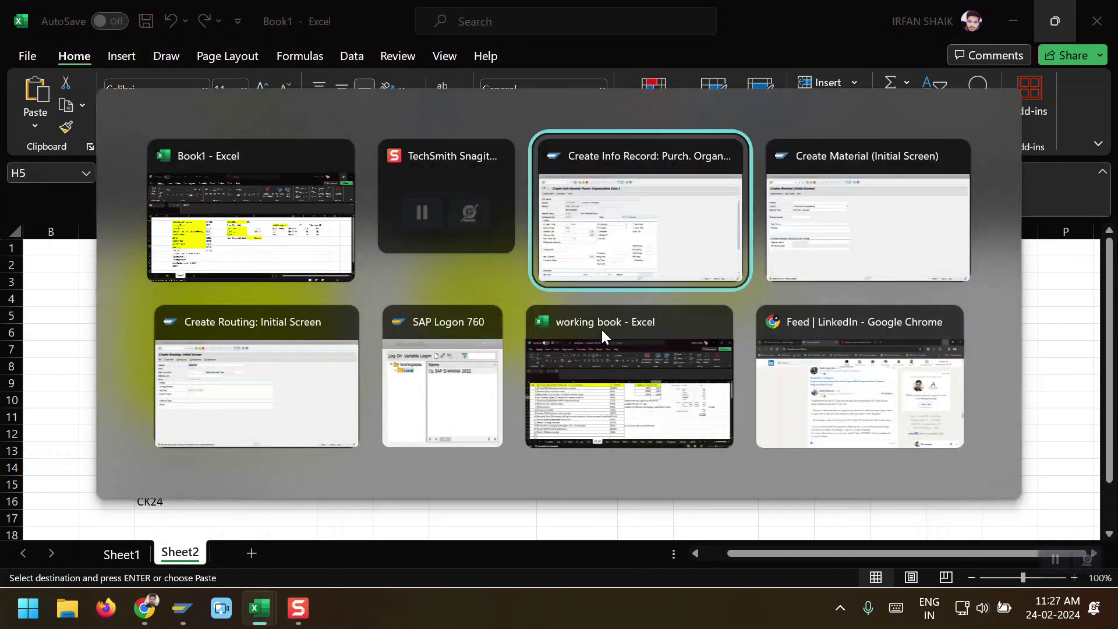
key("Return")
key("Return")
key("Return")
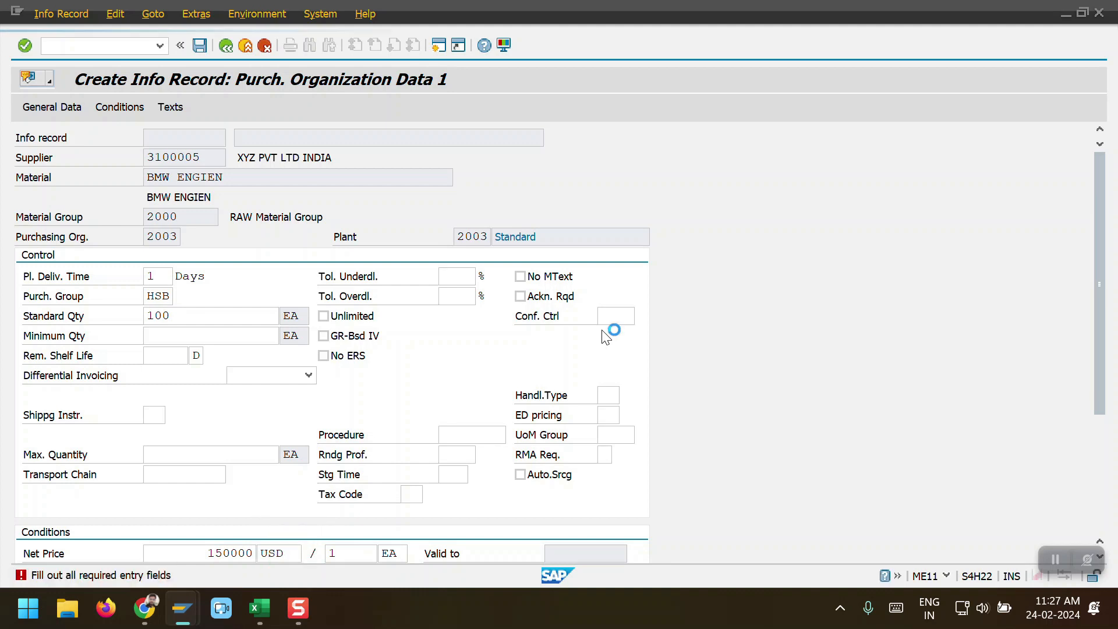
key("ctrl+s")
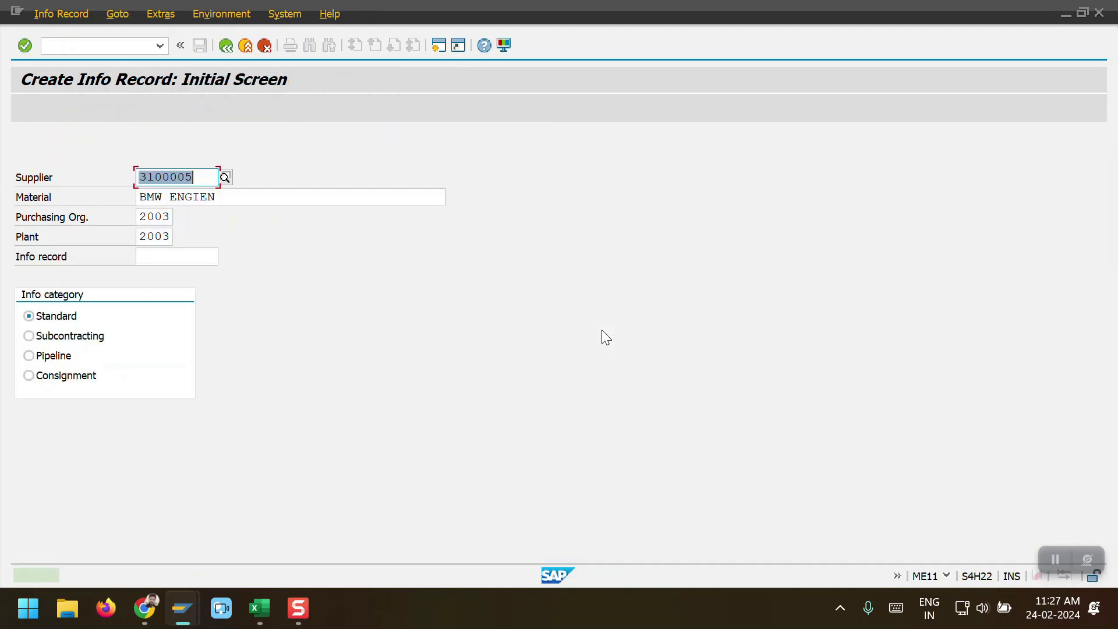
Step: Switch to the Book1 workbook and highlight the PIR - ME11 checklist entry in cell D11 in yellow
key("alt+Tab")
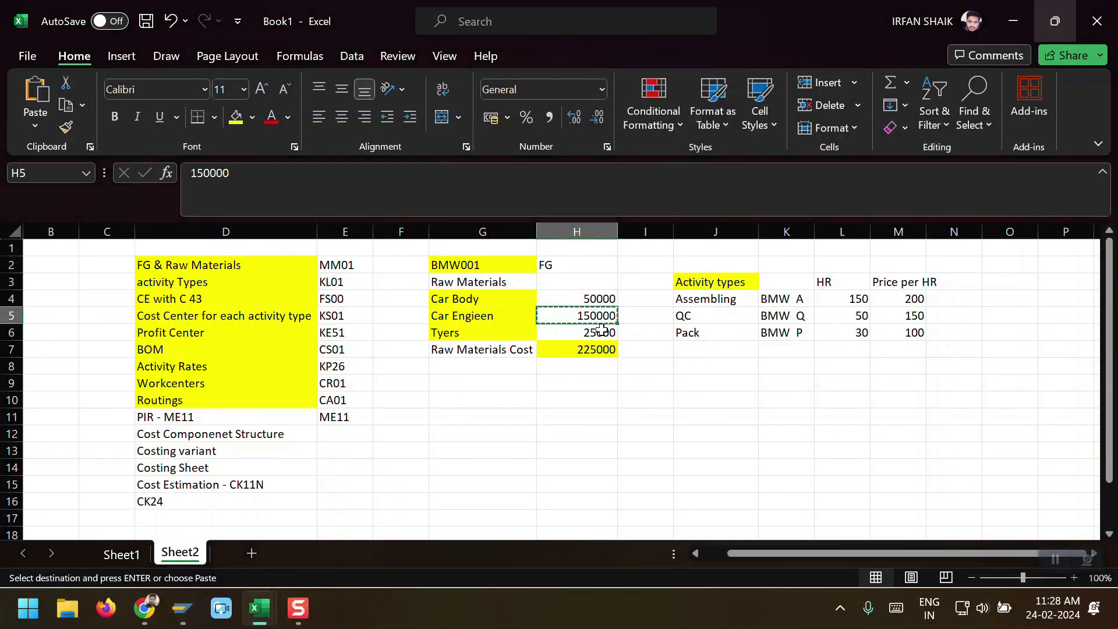
left_click(224, 414)
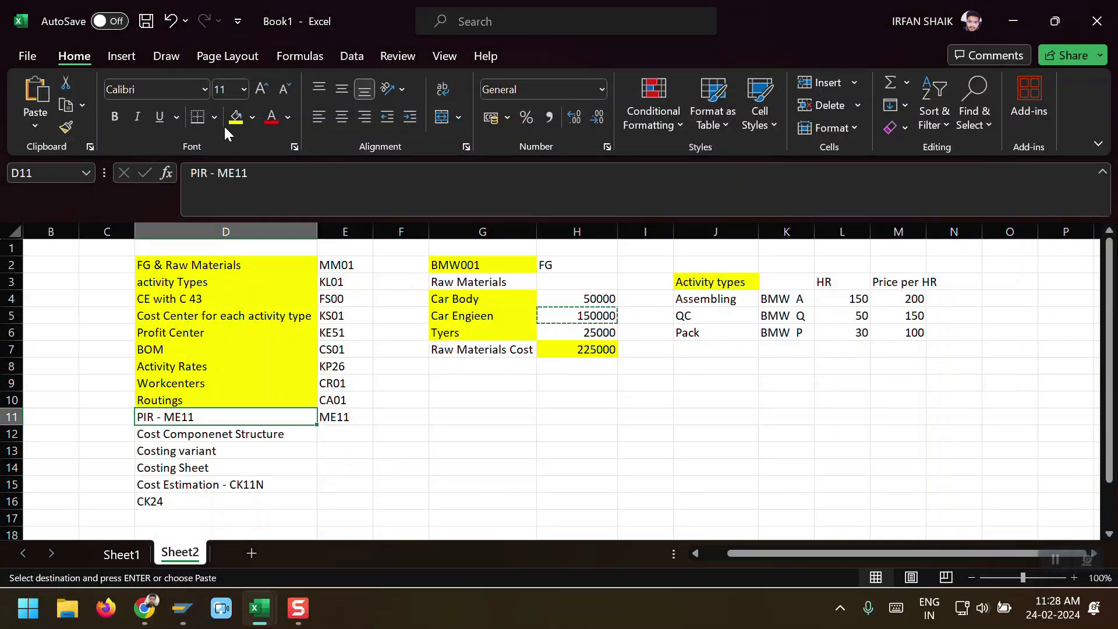
key("Escape")
left_click(359, 418)
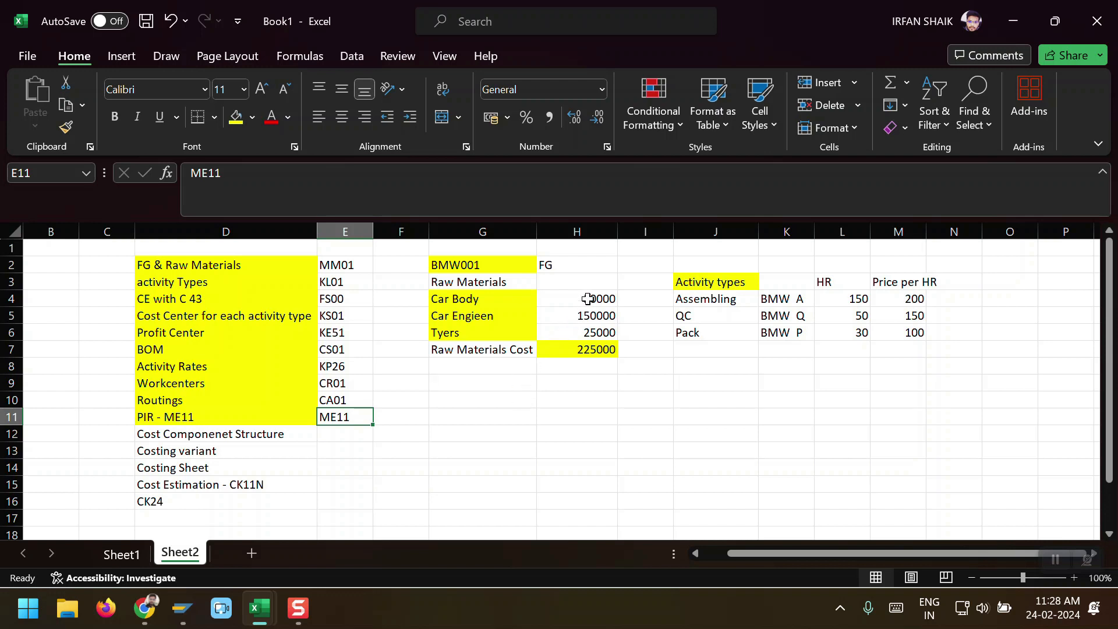
Step: Review the raw material costs in H4:H6 and the Assembling activity's hours and price per hour in row 4
left_click_drag(587, 299, 595, 332)
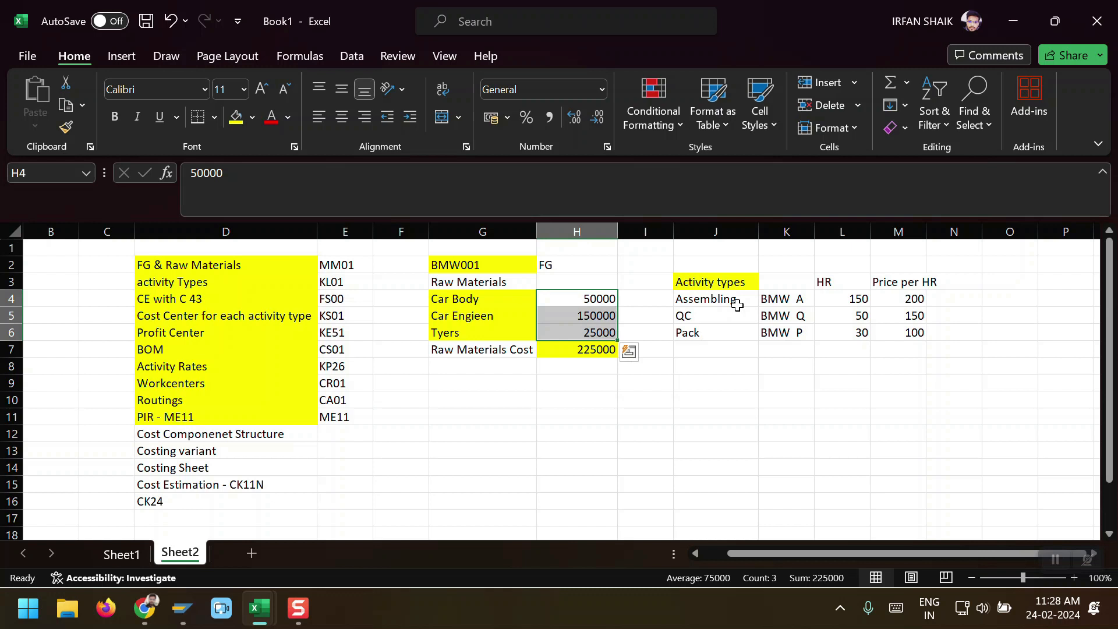
left_click(836, 301)
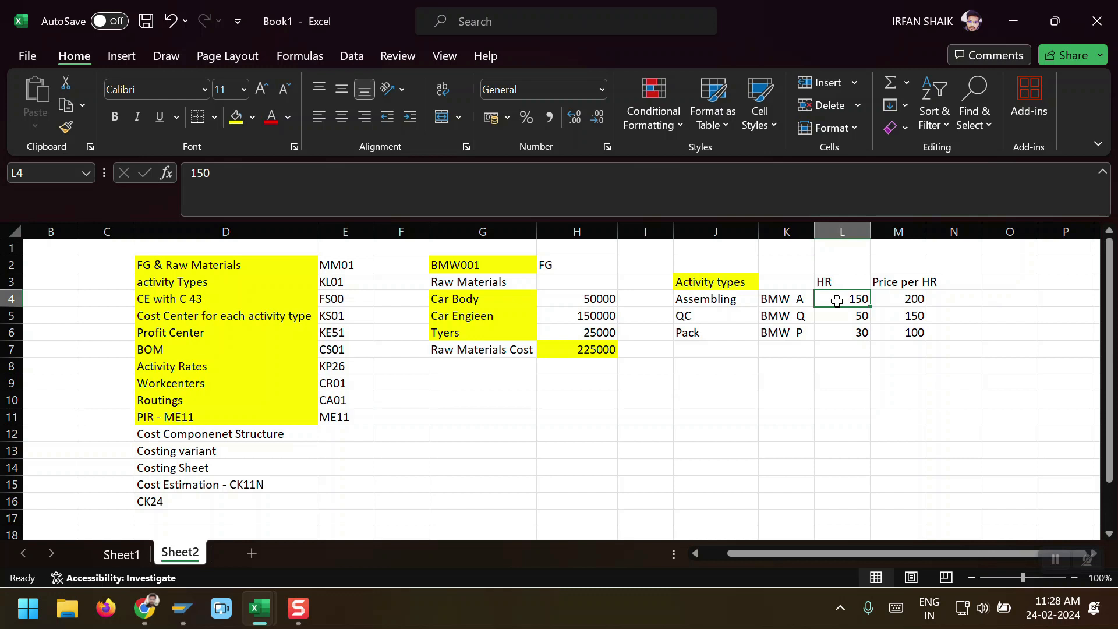
left_click(886, 299)
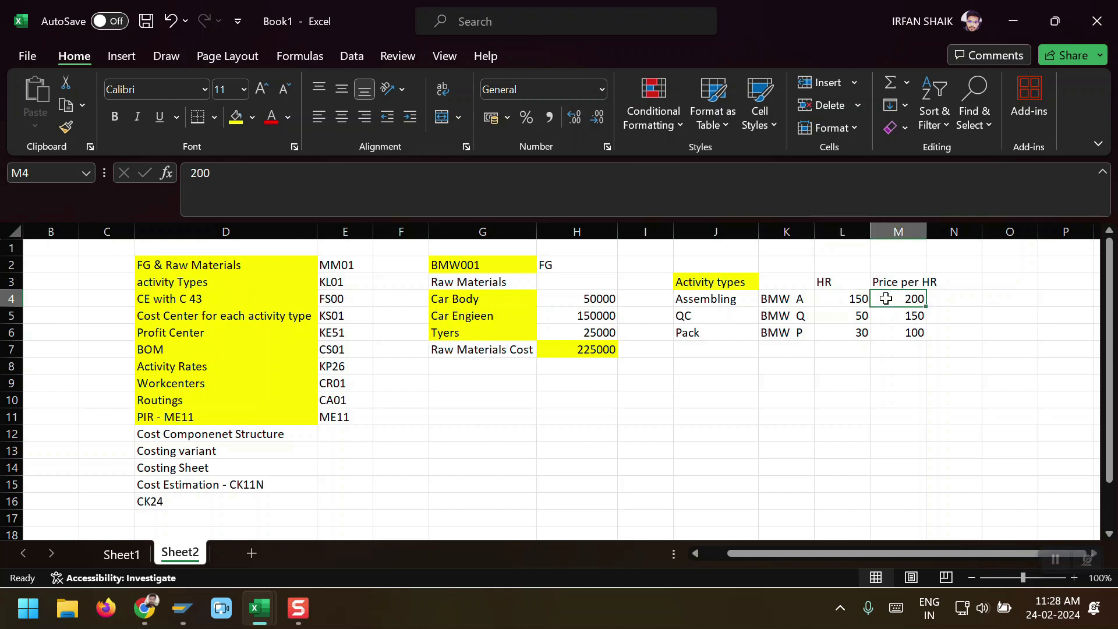
left_click(946, 298)
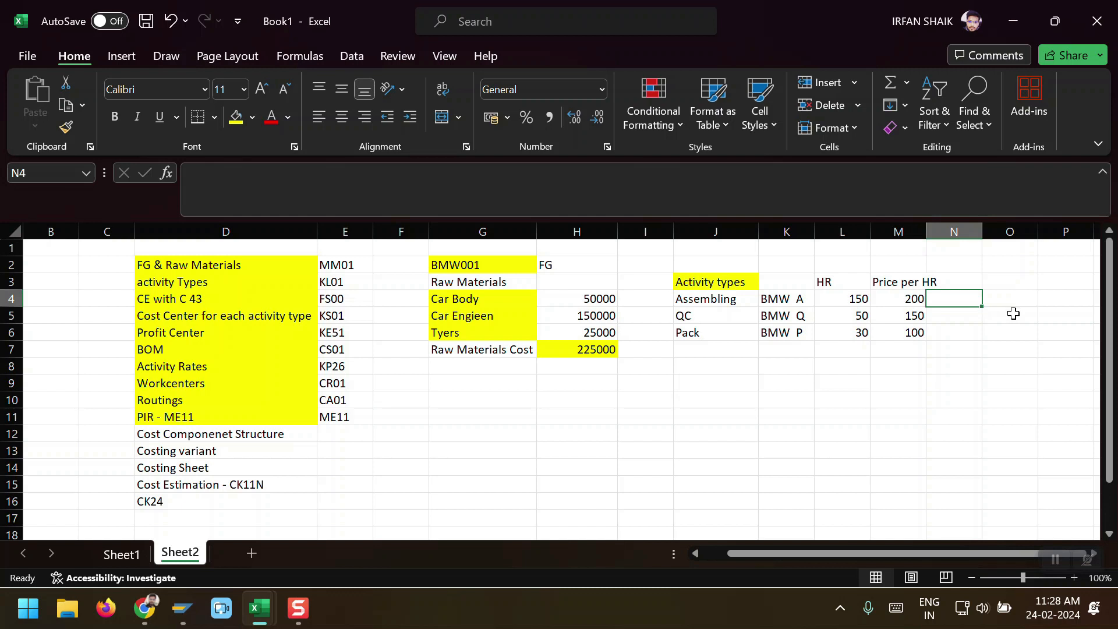
Step: Calculate each activity's cost in N4:N6 by multiplying its price per hour by its hours, using =M4*L4 filled down
type("=")
key("Left")
type("*")
key("Left")
key("Left")
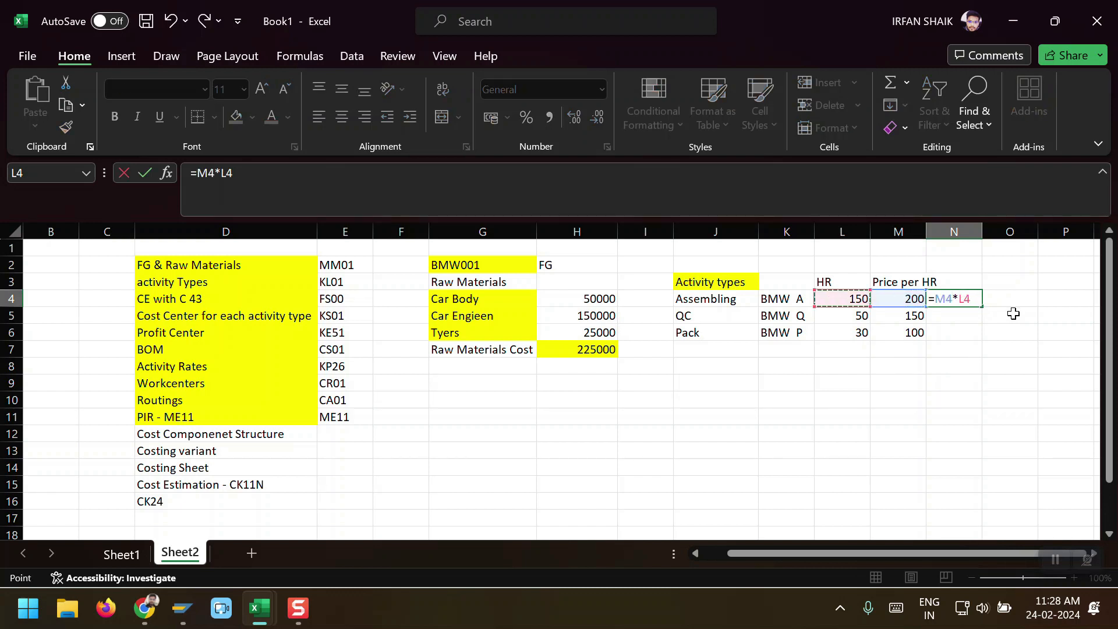
key("Return")
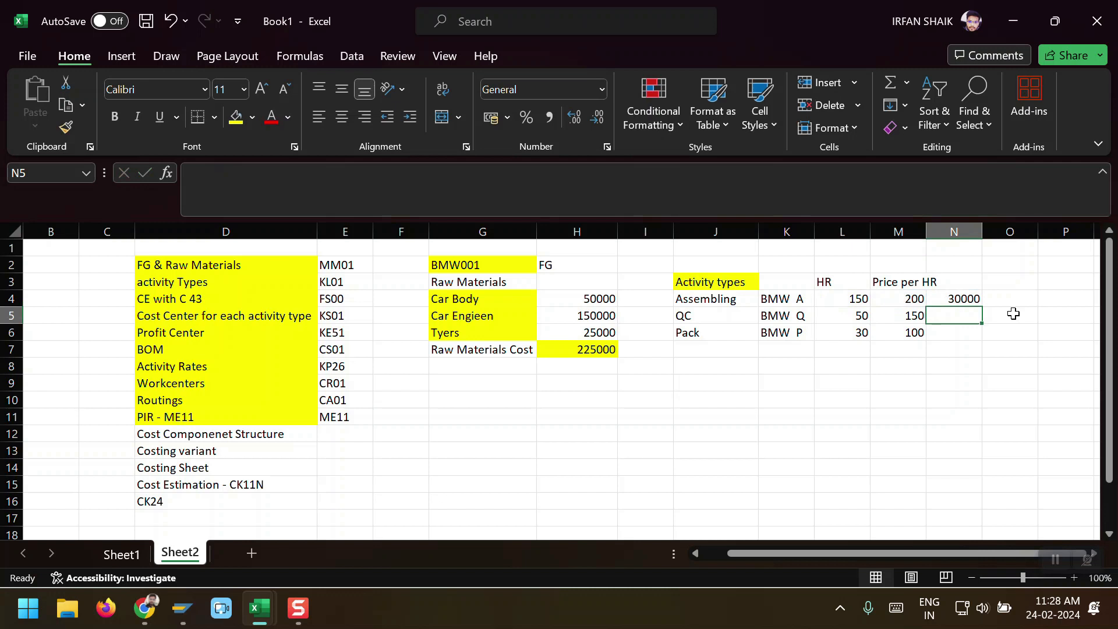
left_click(976, 299)
left_click_drag(982, 307, 985, 340)
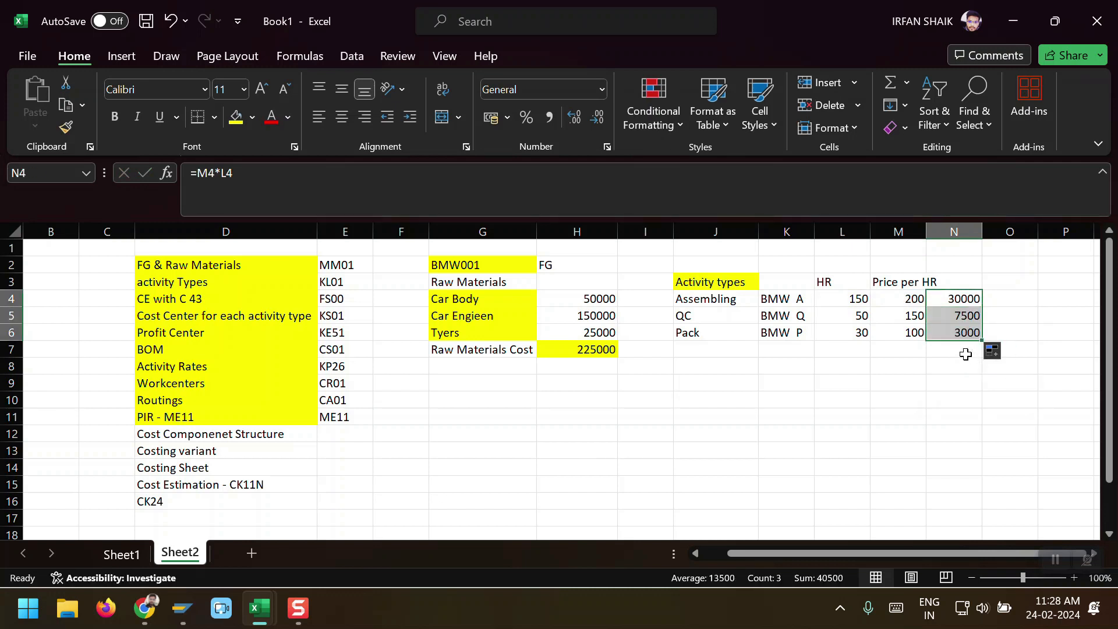
Step: Total the three activity costs in cell N7 with the formula =N4+N5+N6
left_click(967, 350)
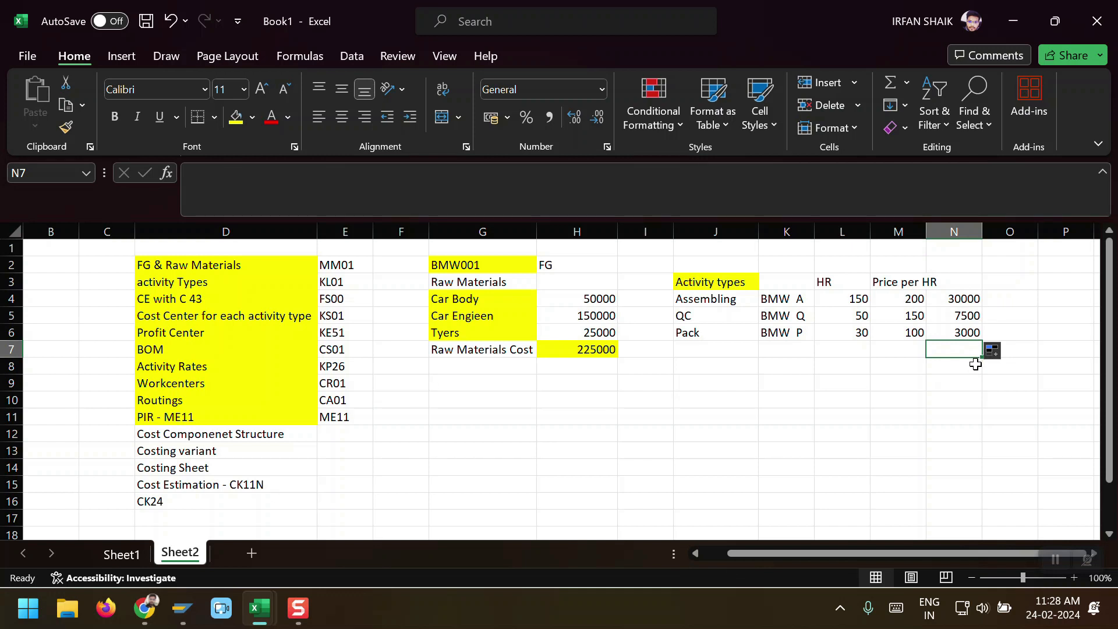
type("=")
key("Up")
key("Up")
key("Up")
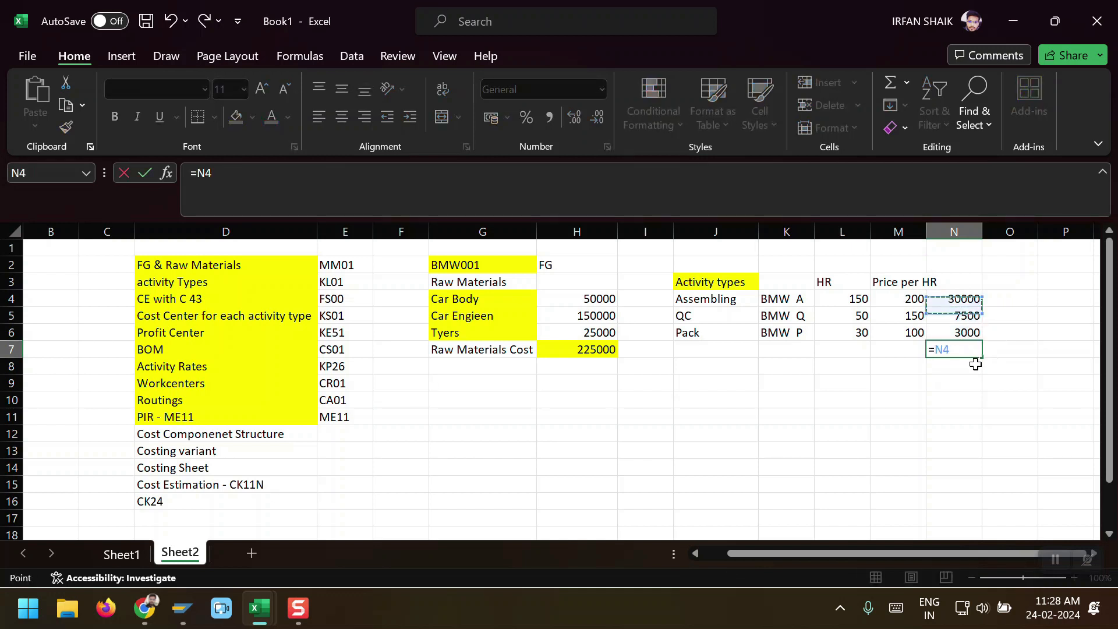
type("+")
key("Up")
key("Up")
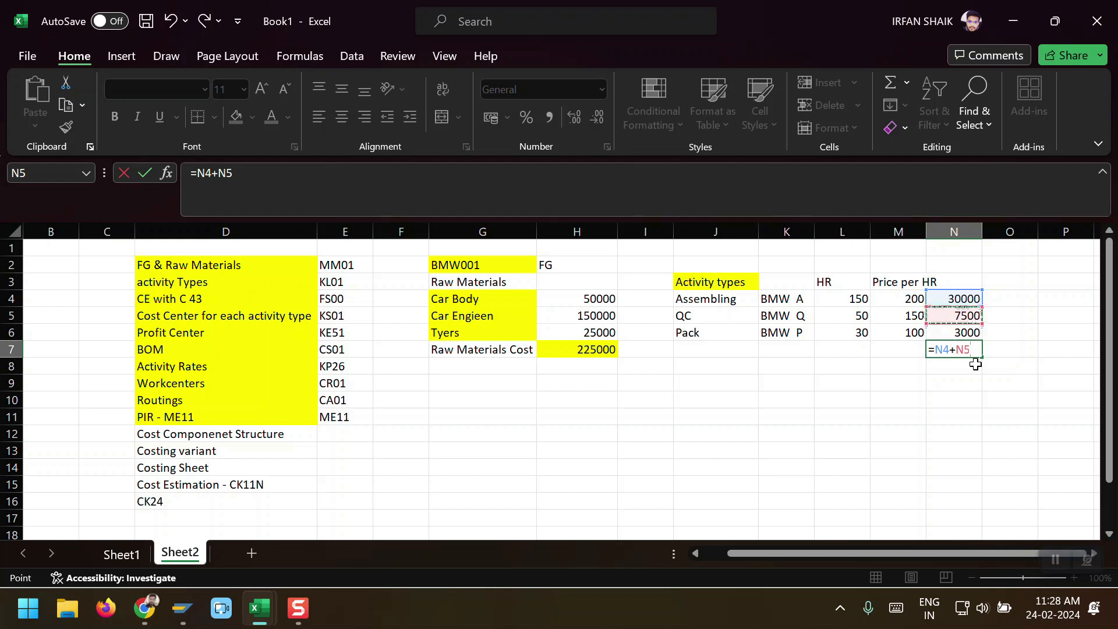
type("+")
key("Up")
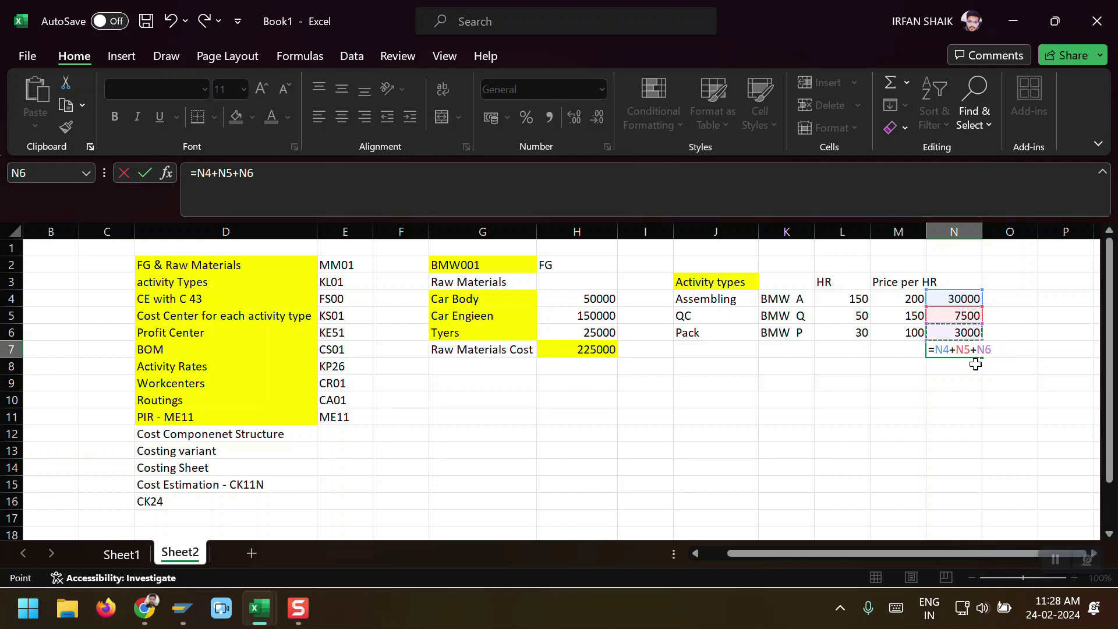
key("Return")
key("Up")
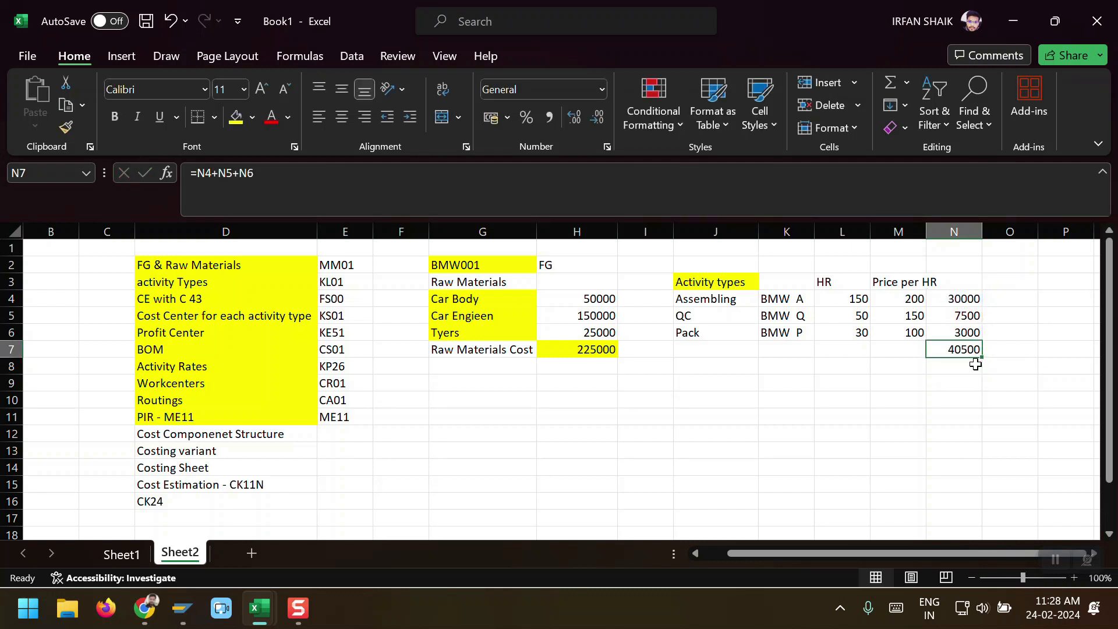
Step: Label cell M7 "Manufacturing Cost" and widen column M so the full label fits
left_click(889, 356)
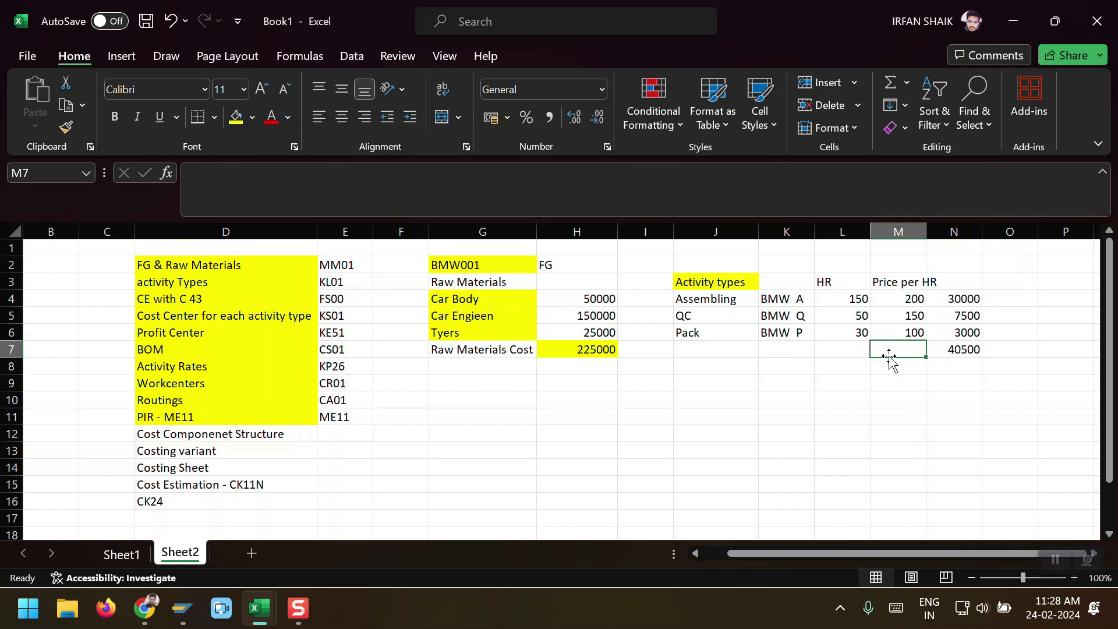
type("Manuf")
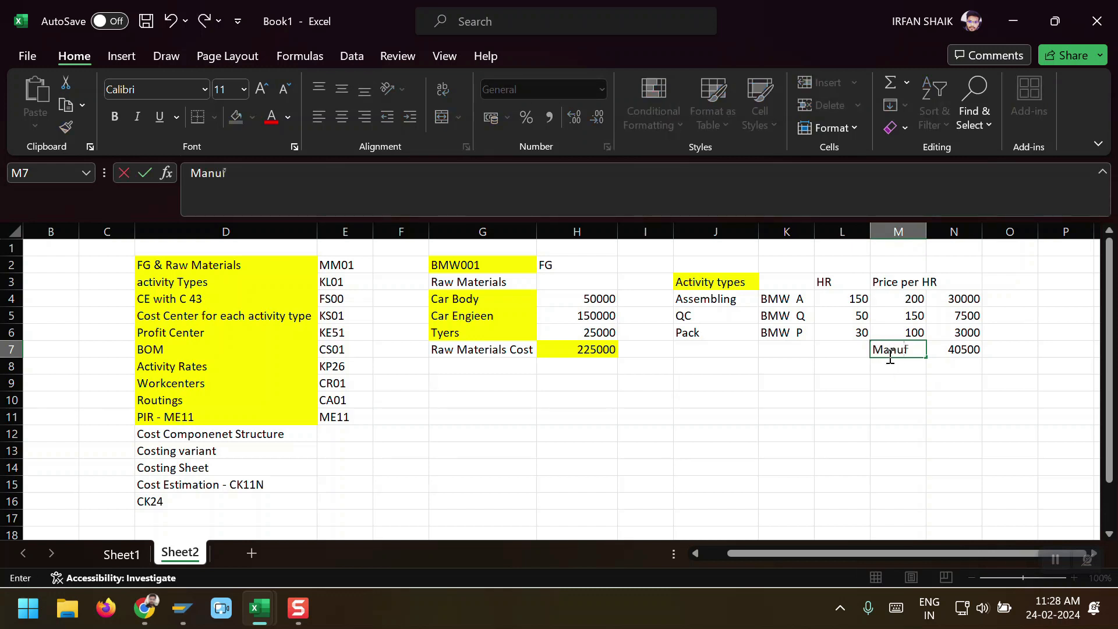
type("acturing Cost")
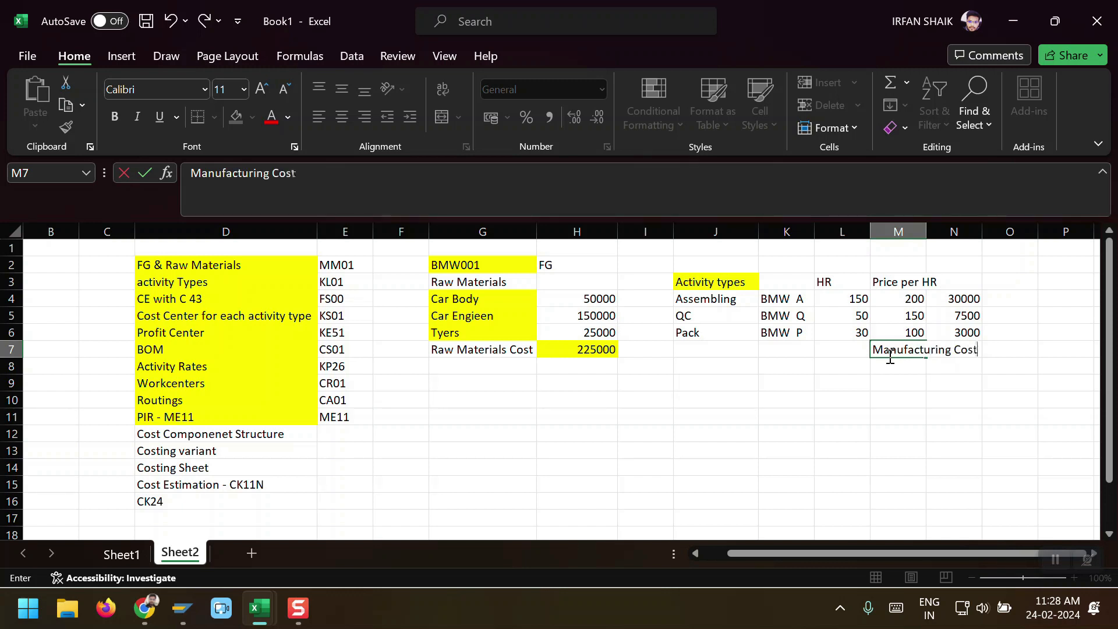
key("Return")
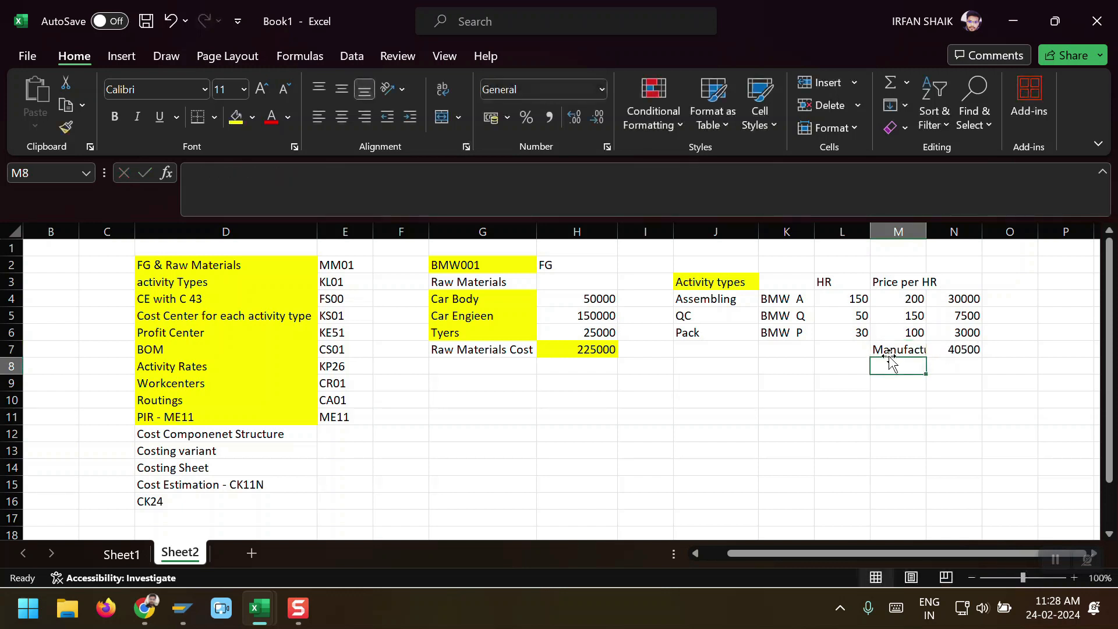
left_click_drag(925, 226, 982, 226)
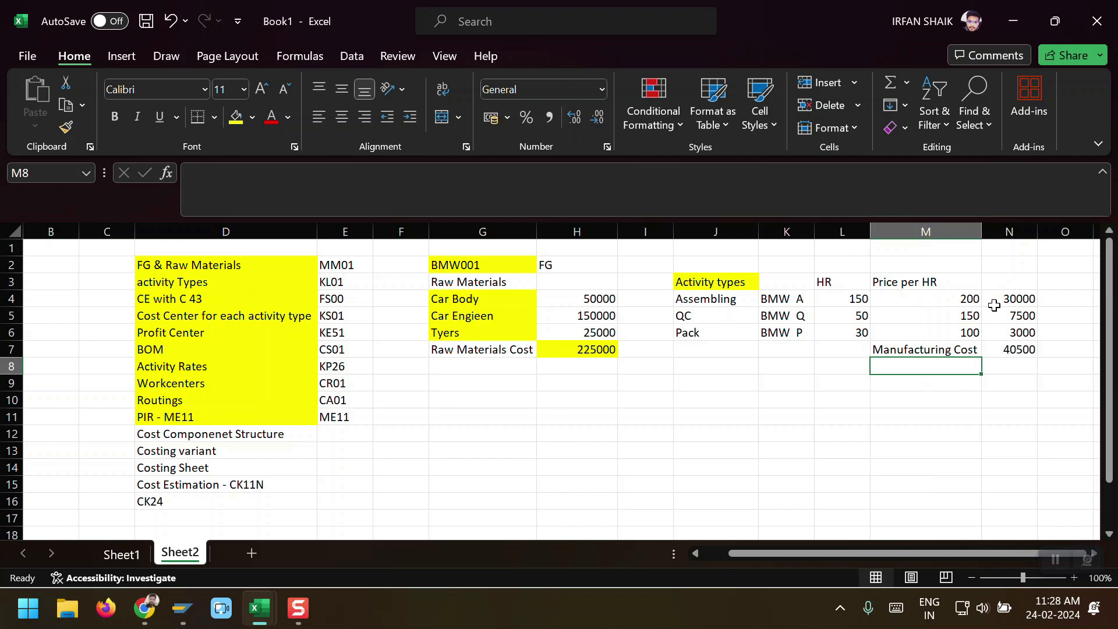
Step: Highlight the manufacturing cost total in N7 with yellow fill
left_click(1011, 350)
left_click(235, 117)
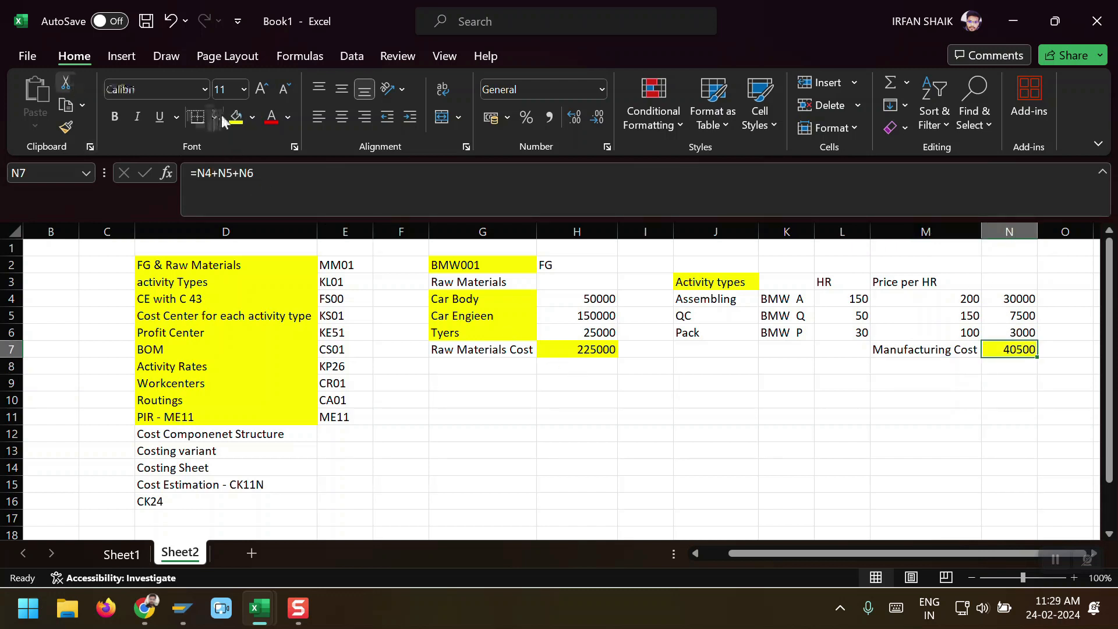
left_click(578, 398)
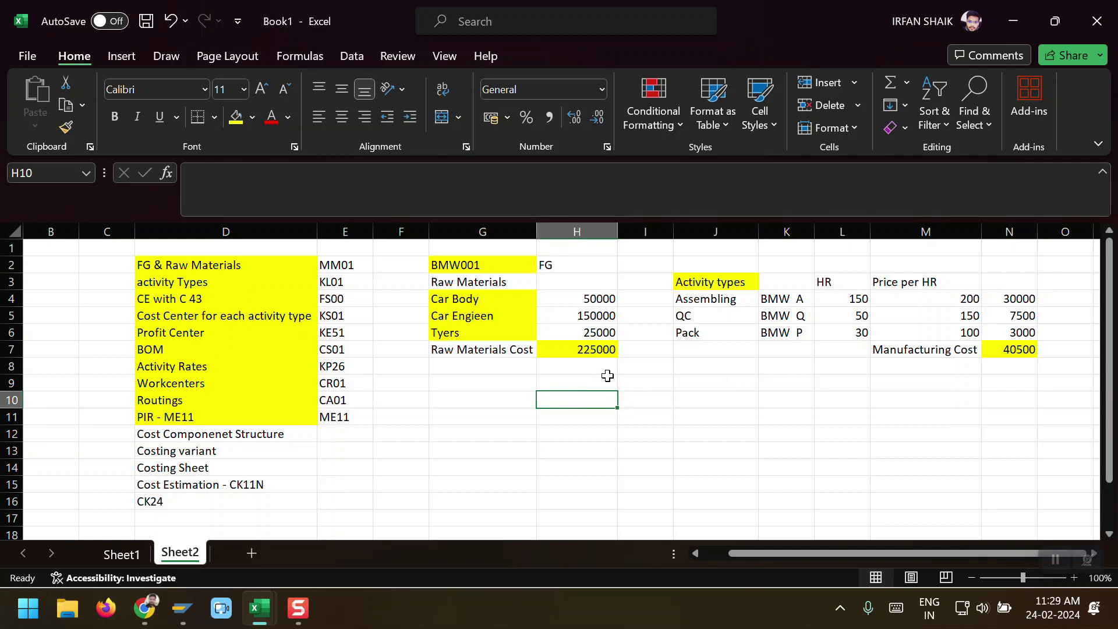
left_click(639, 385)
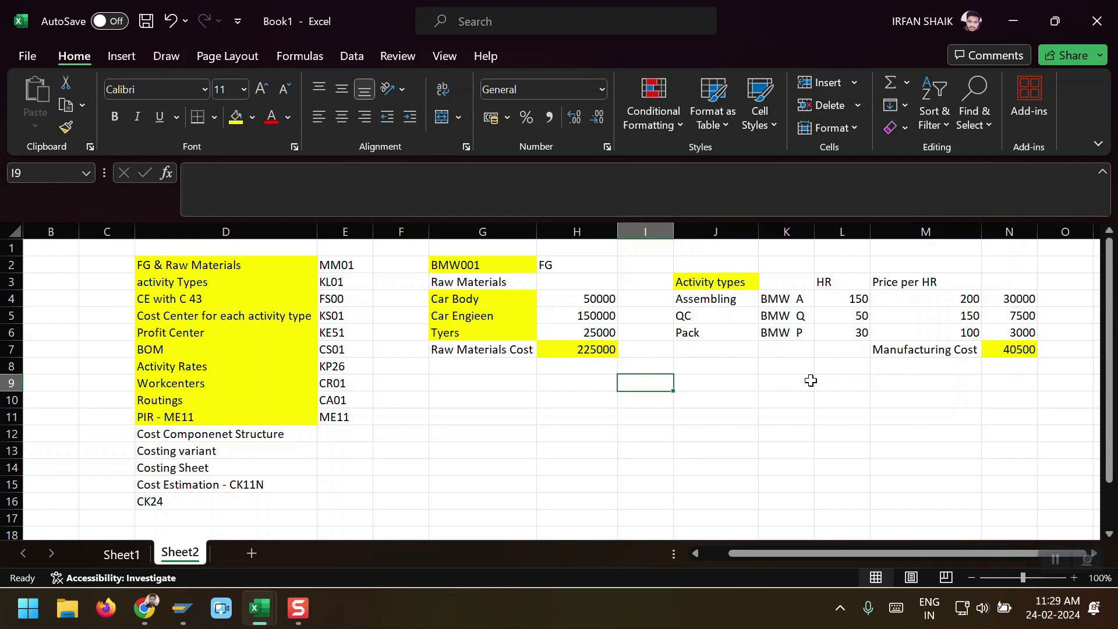
Step: Add the raw materials cost and manufacturing cost in cell J15 with the formula =H7+N7
left_click(587, 353)
left_click_drag(588, 354, 1009, 358)
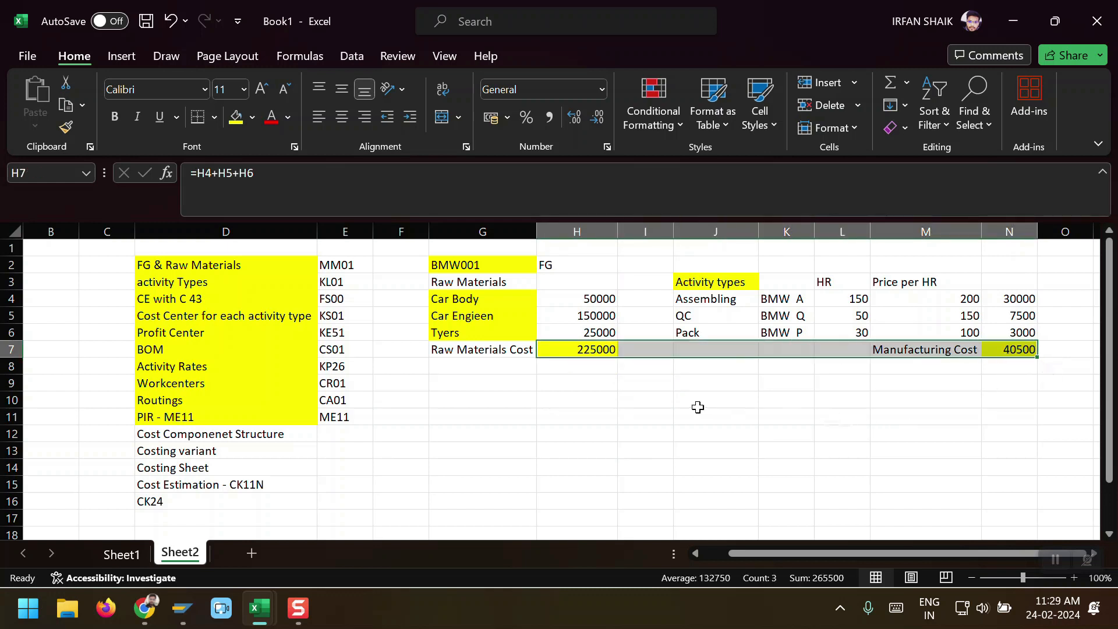
left_click(698, 481)
type("=")
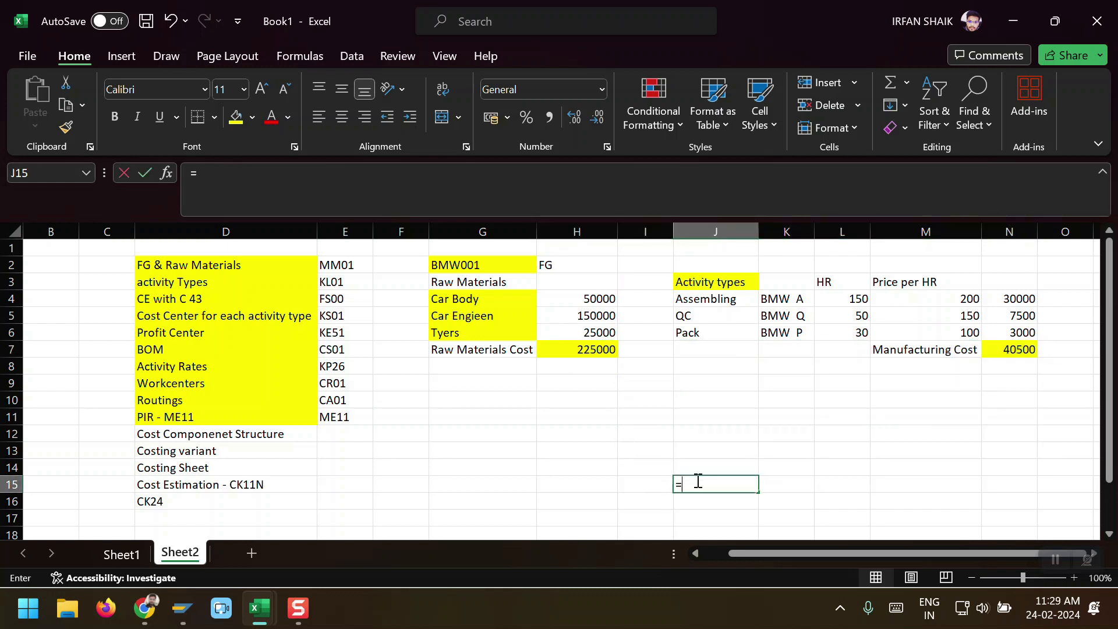
left_click(589, 352)
type("+")
left_click(996, 347)
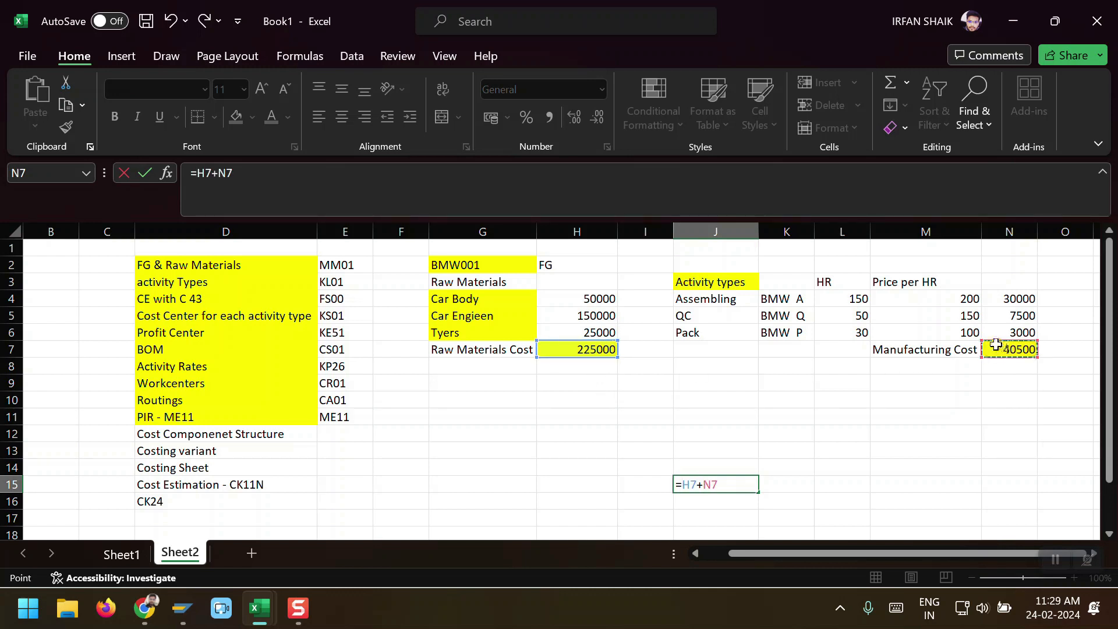
key("Return")
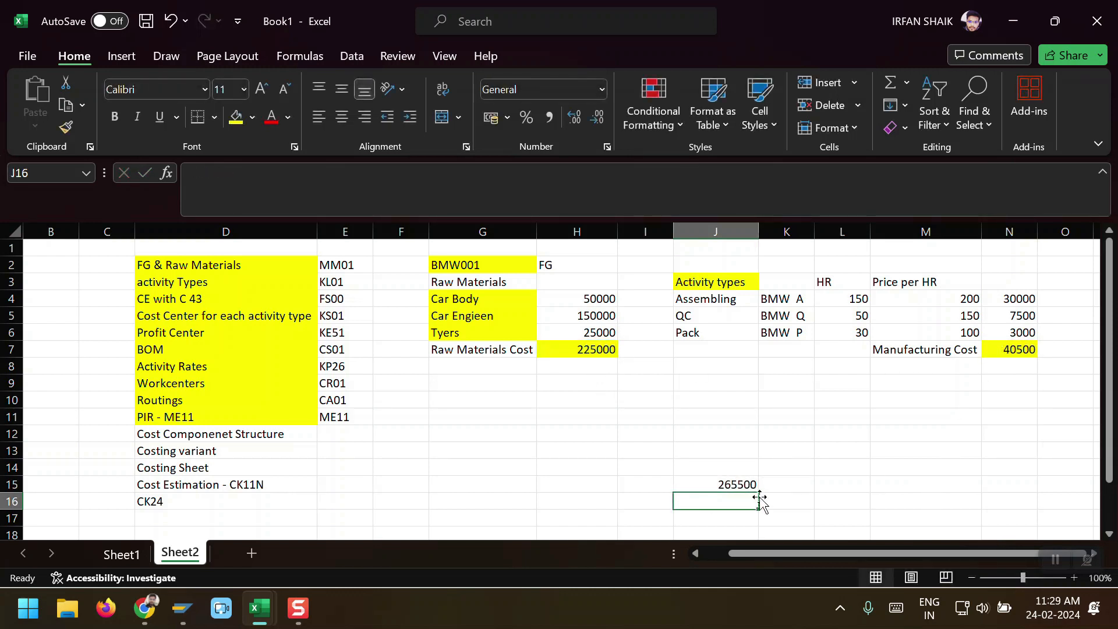
left_click(730, 483)
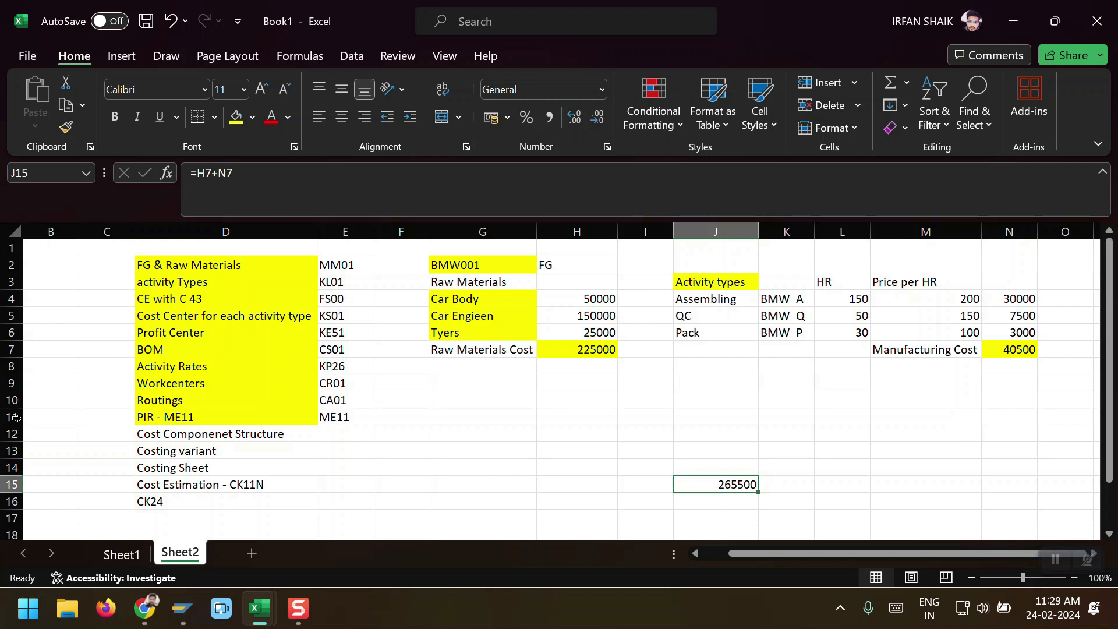
Step: Enter the transaction codes OKTZ, OKKN, KZS2 and CK11N in E12:E15, from Cost Componenet Structure to Cost Estimation
left_click(349, 433)
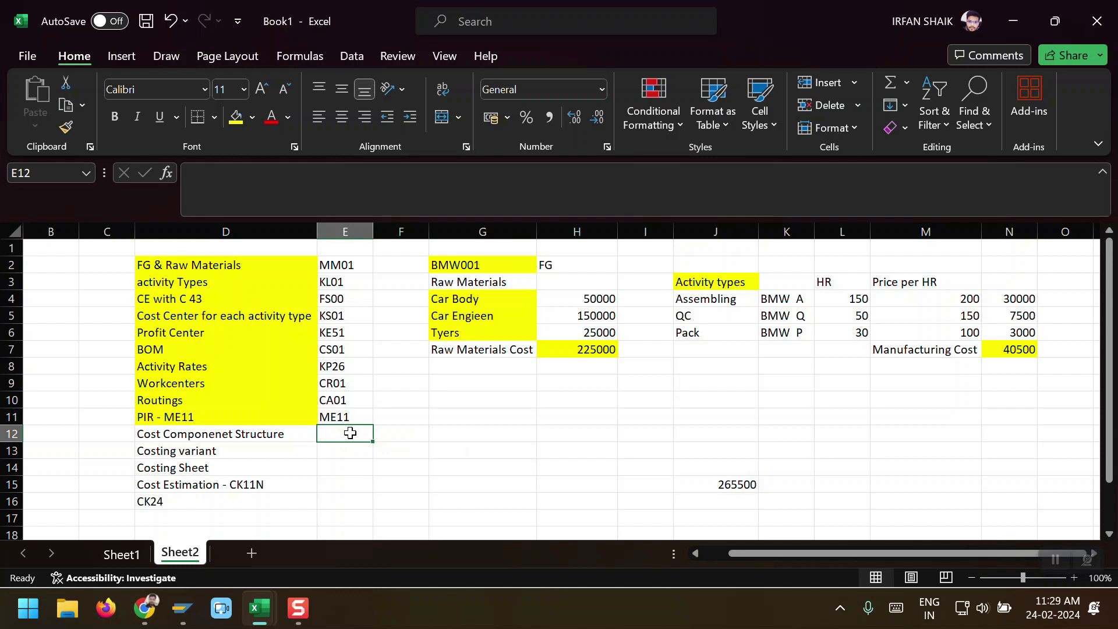
type("OKTZ")
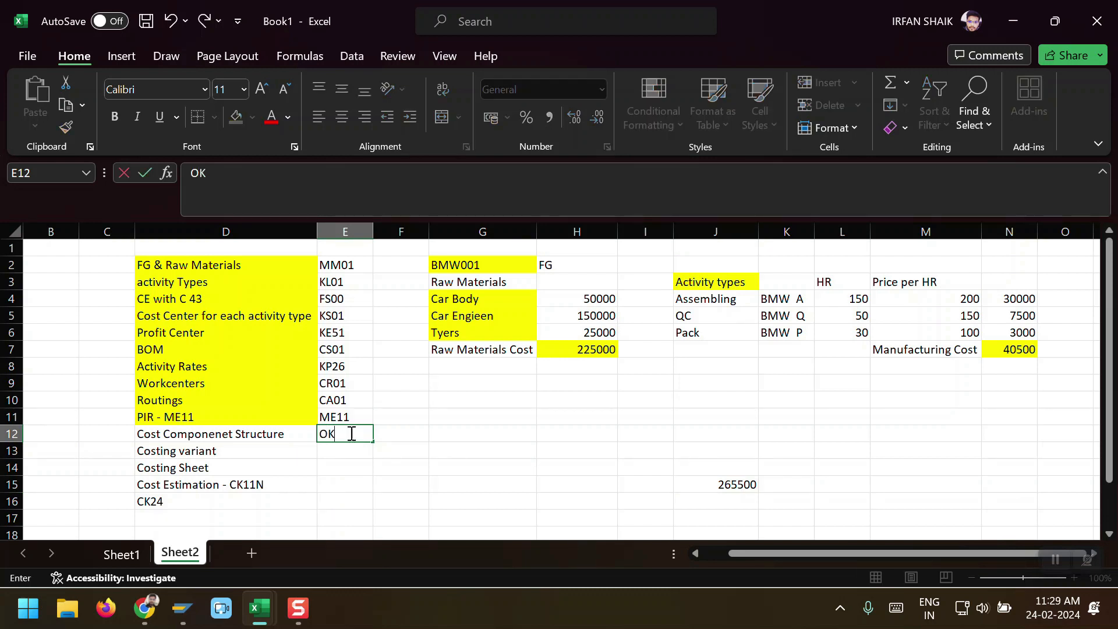
key("Return")
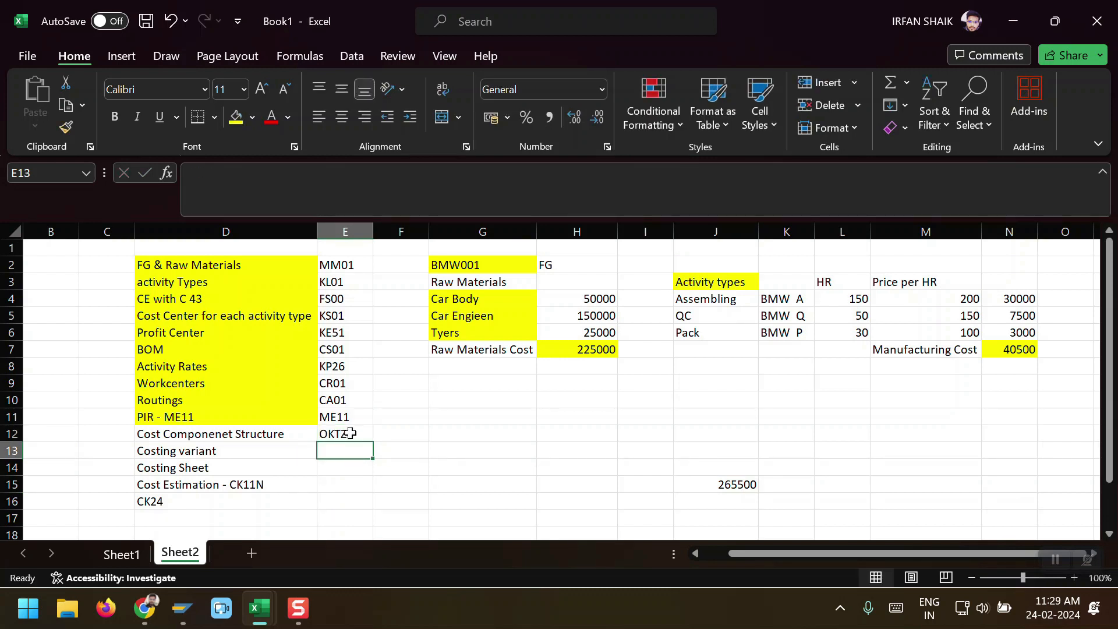
type("OKKN")
key("Return")
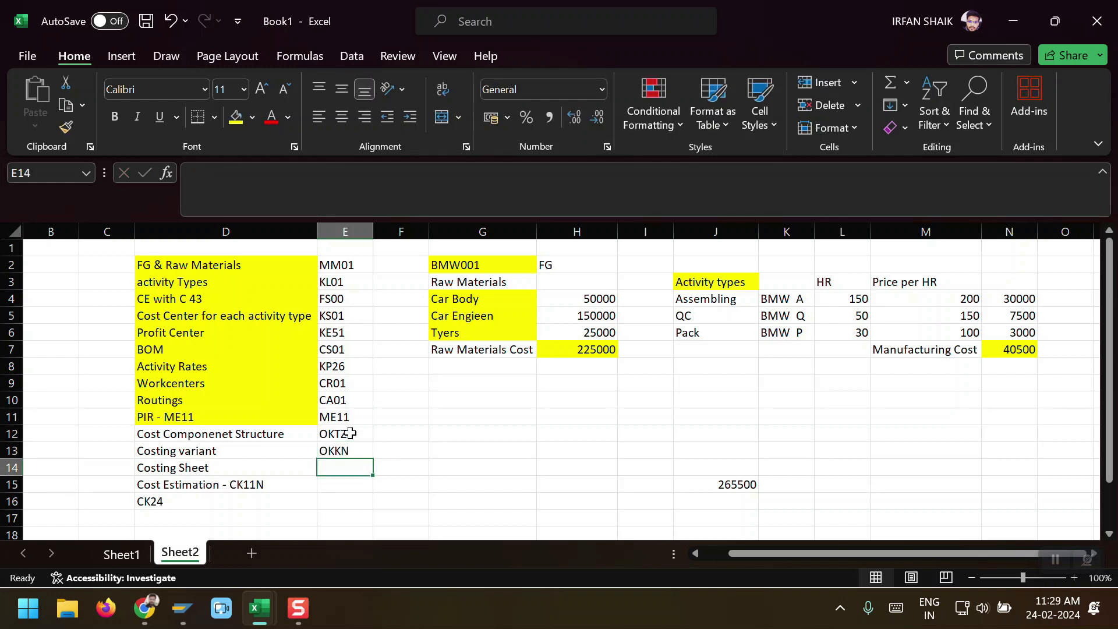
type("KZS2")
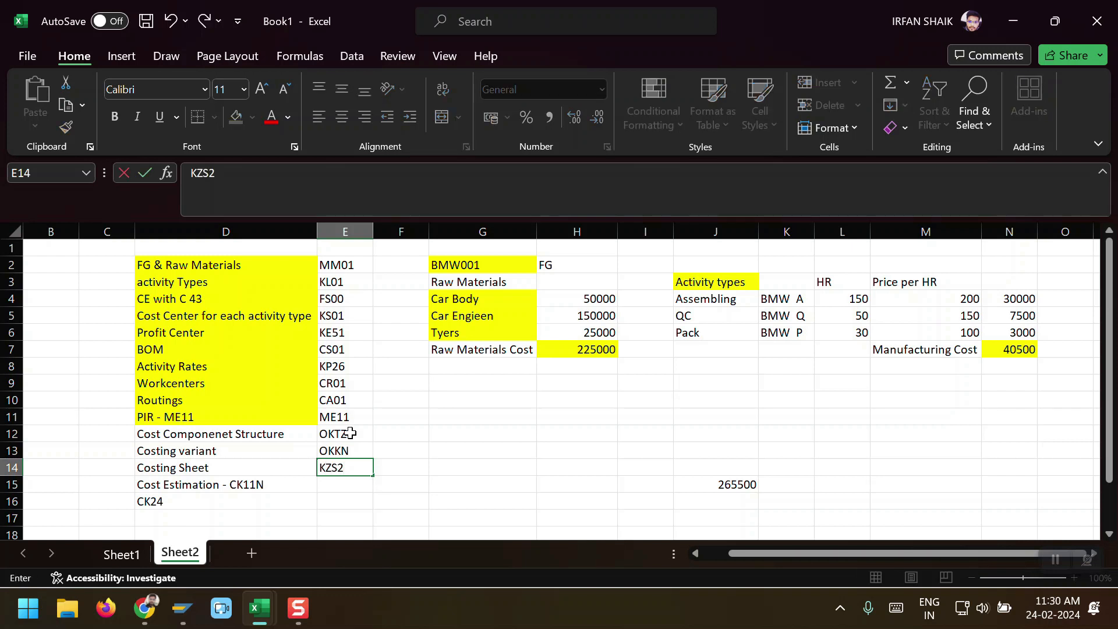
key("Return")
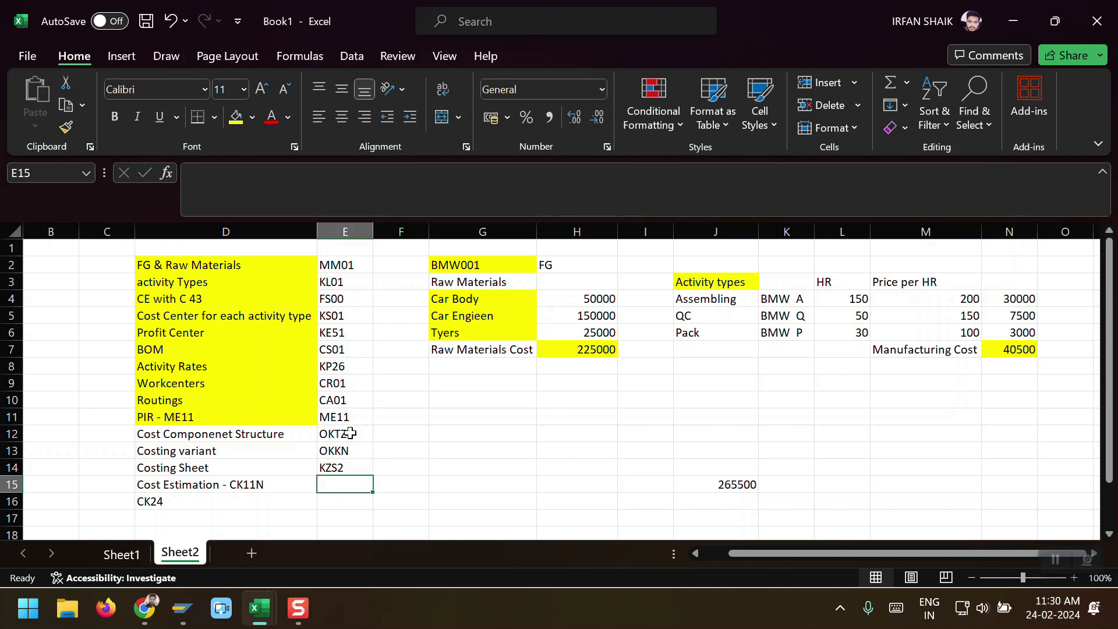
type("CK11N")
key("Return")
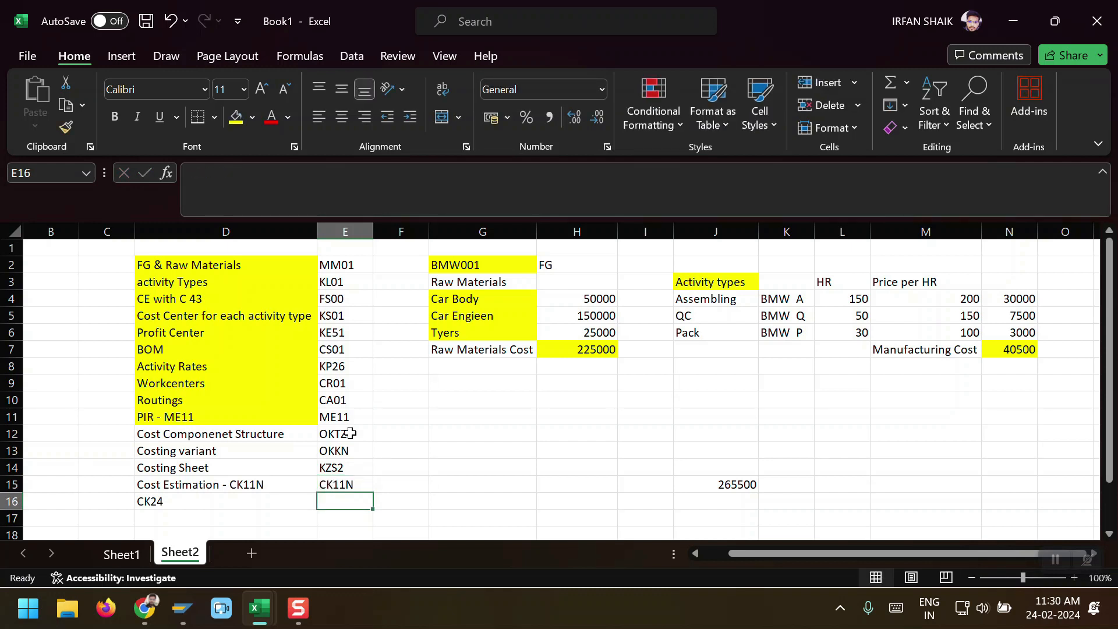
Step: Replace the text in D16 with "Mark/St" and enter its transaction code CK24 in E16
key("Left")
type("M")
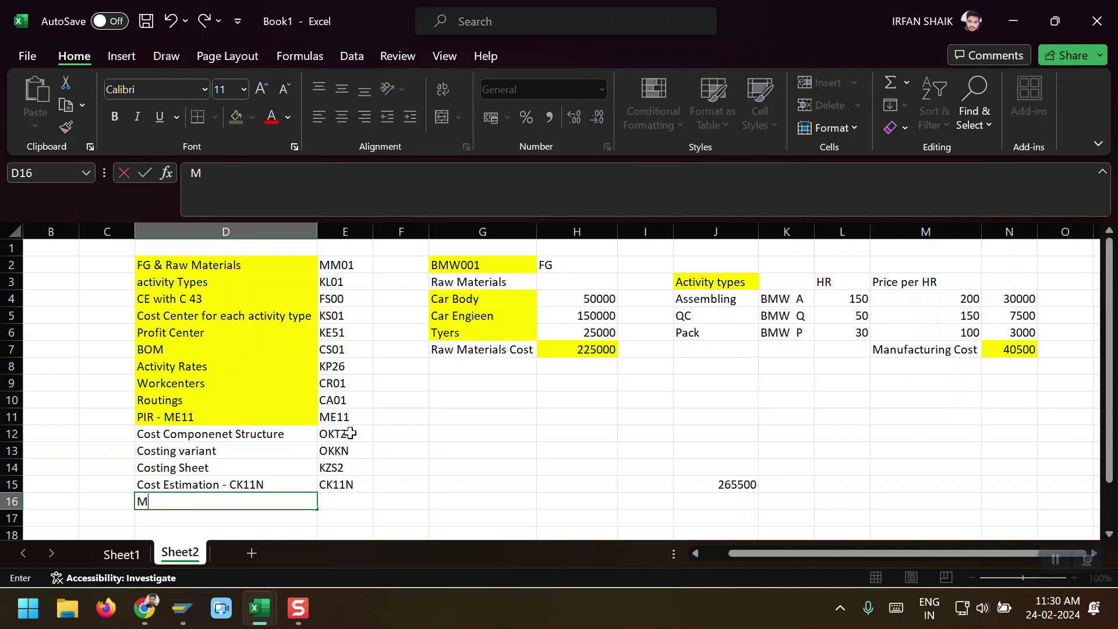
type("ark/St")
key("Return")
key("Up")
key("Right")
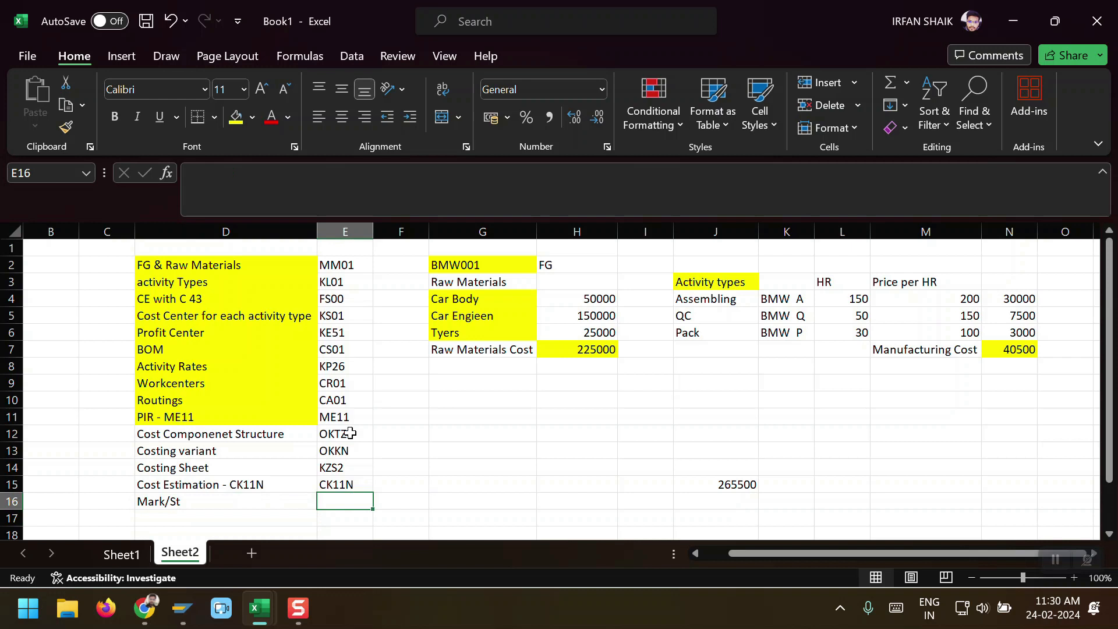
type("CK24")
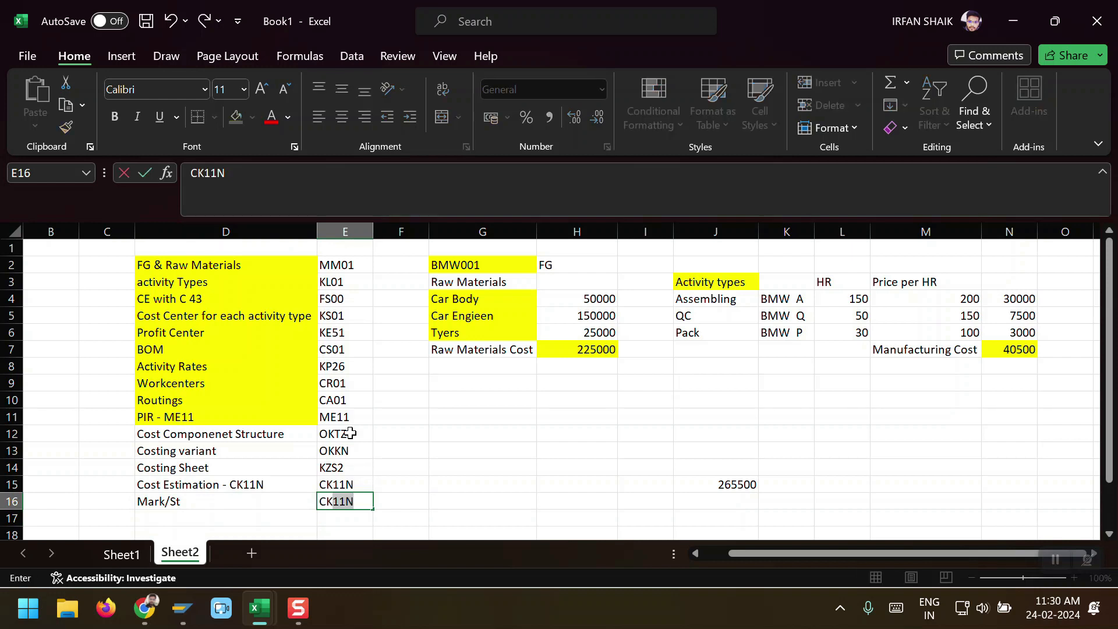
key("Return")
Step: Highlight the CK11N code in cell E15 with yellow fill
key("Up")
key("Up")
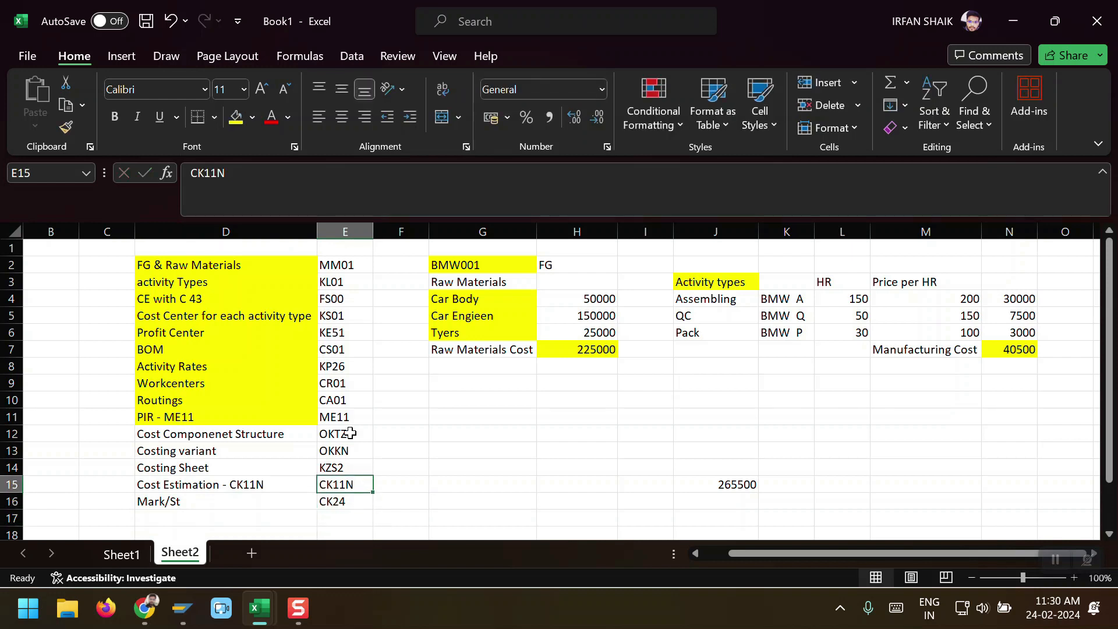
key("Right")
key("Left")
key("Right")
key("Left")
left_click(235, 119)
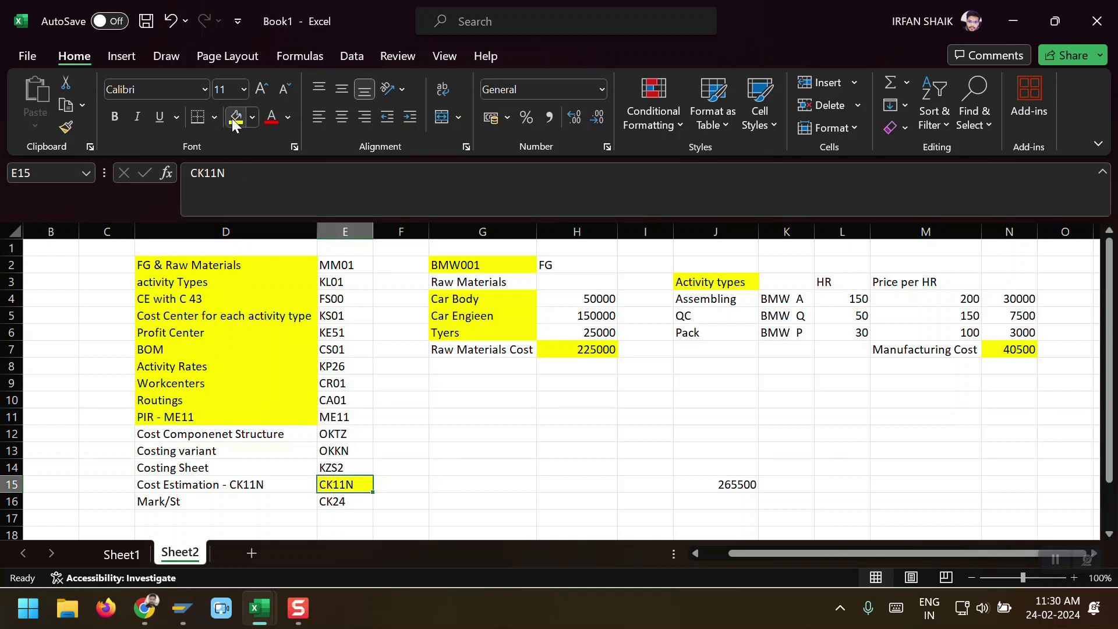
left_click(346, 505)
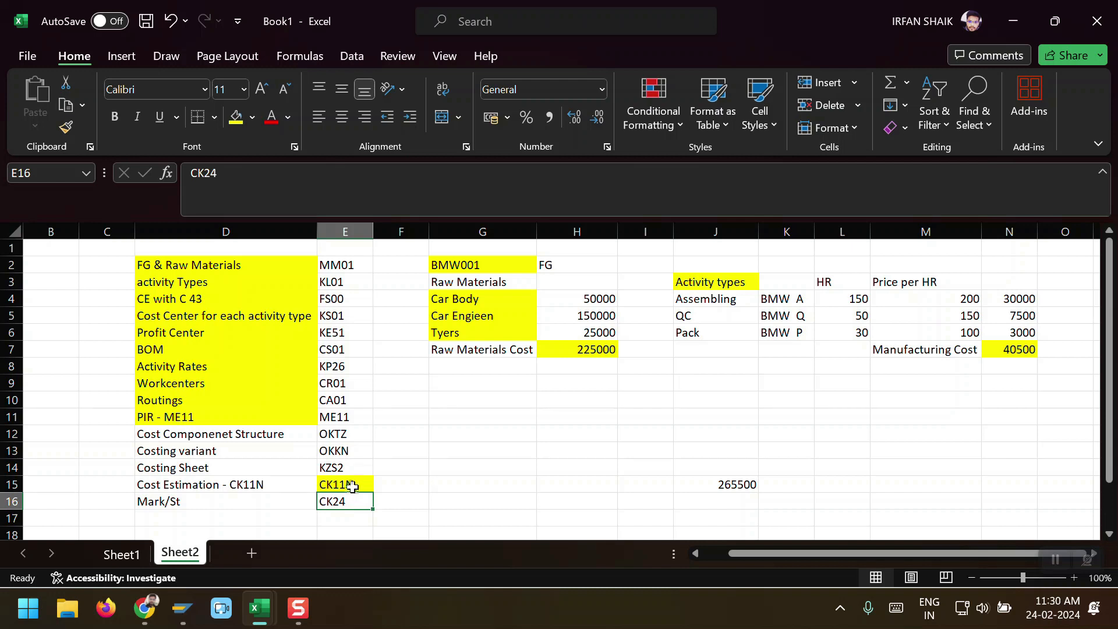
left_click(355, 487)
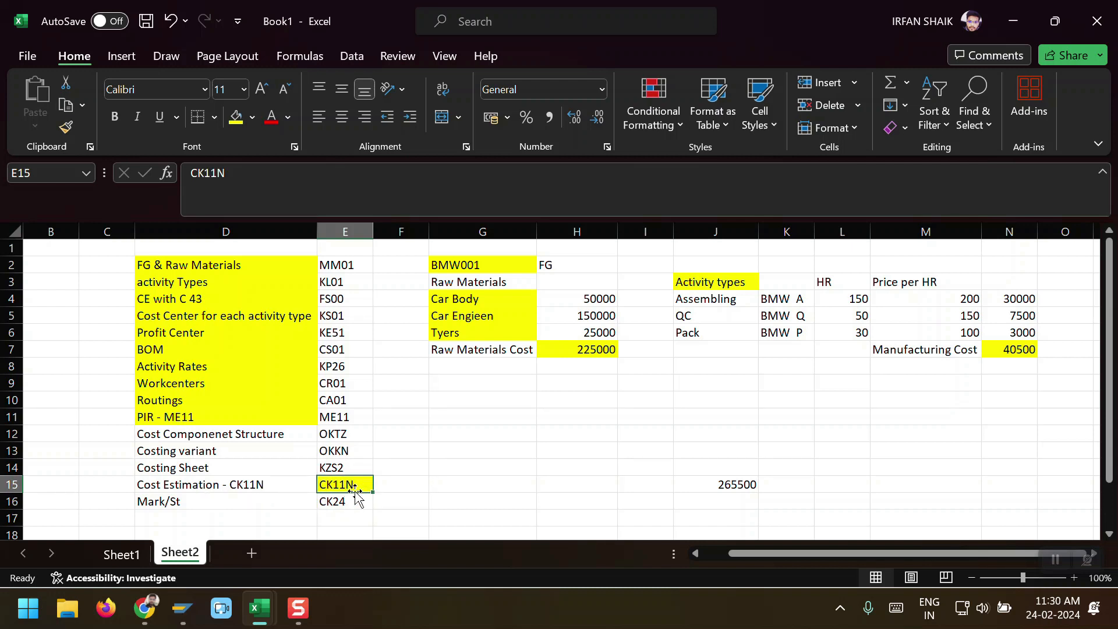
left_click(707, 488)
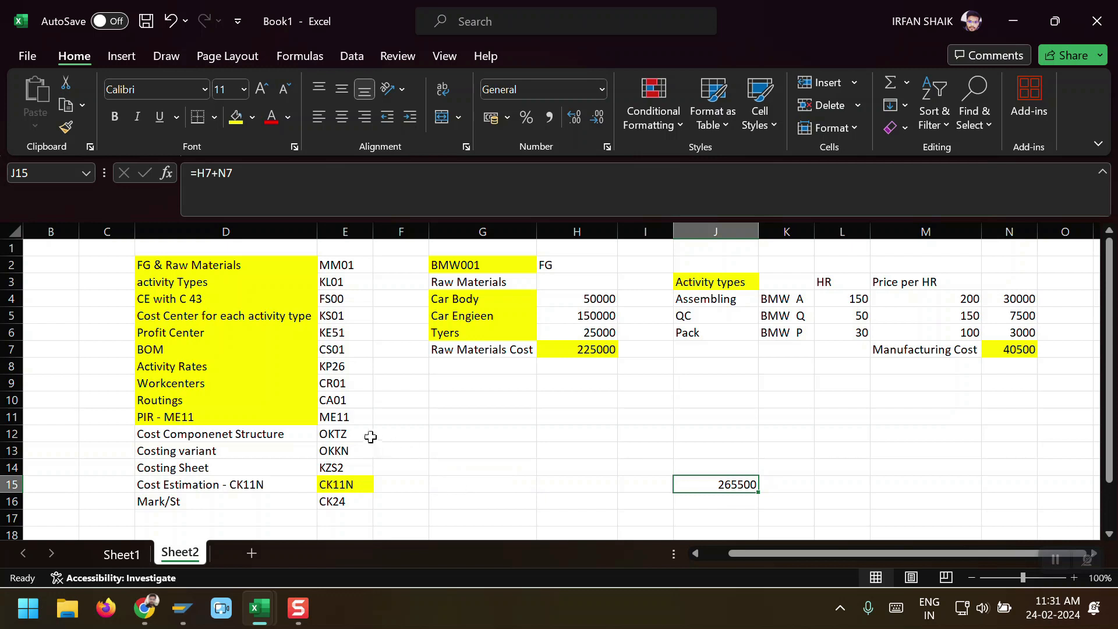
left_click_drag(335, 433, 343, 466)
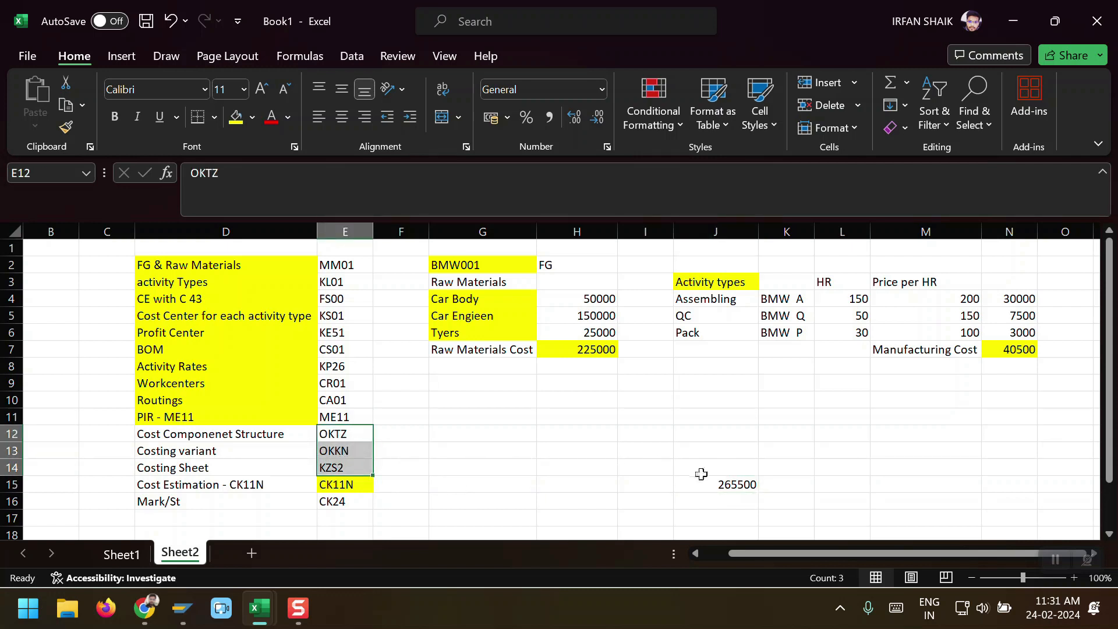
left_click(320, 488)
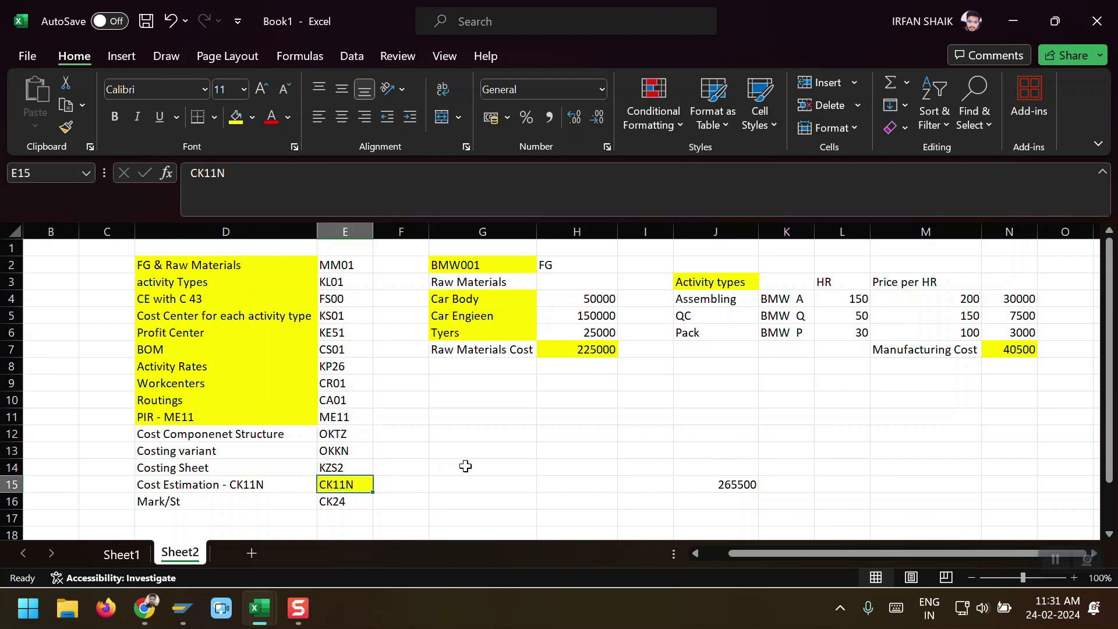
Step: Switch to SAP and open the Create Material Cost Estimate with Quantity Structure transaction with /NCK11N
key("alt+Tab")
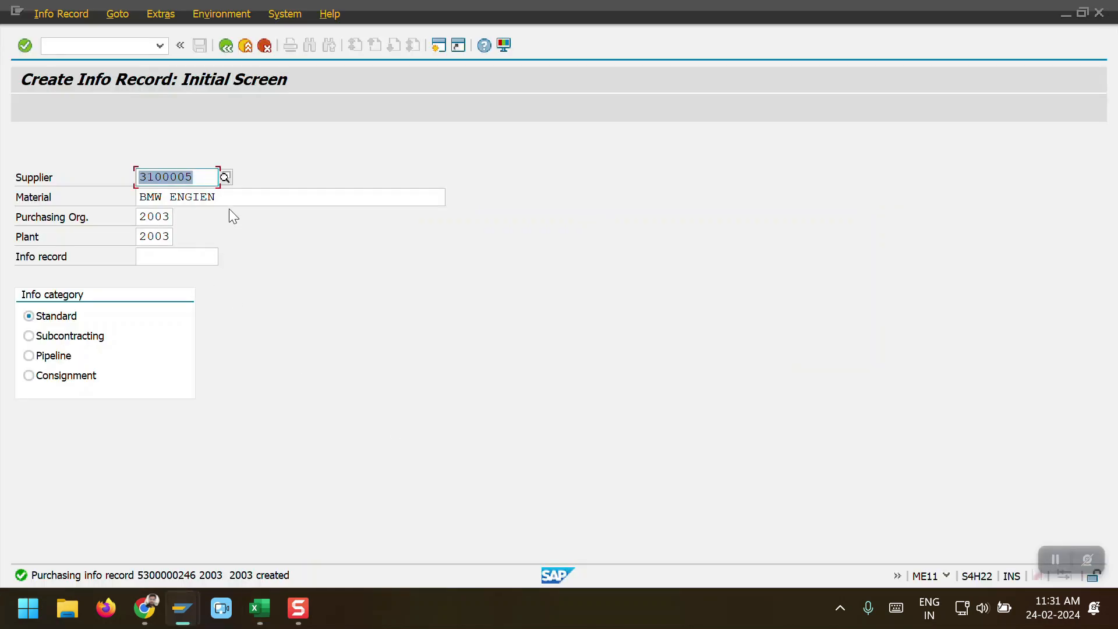
left_click(98, 45)
type("/NCK11N")
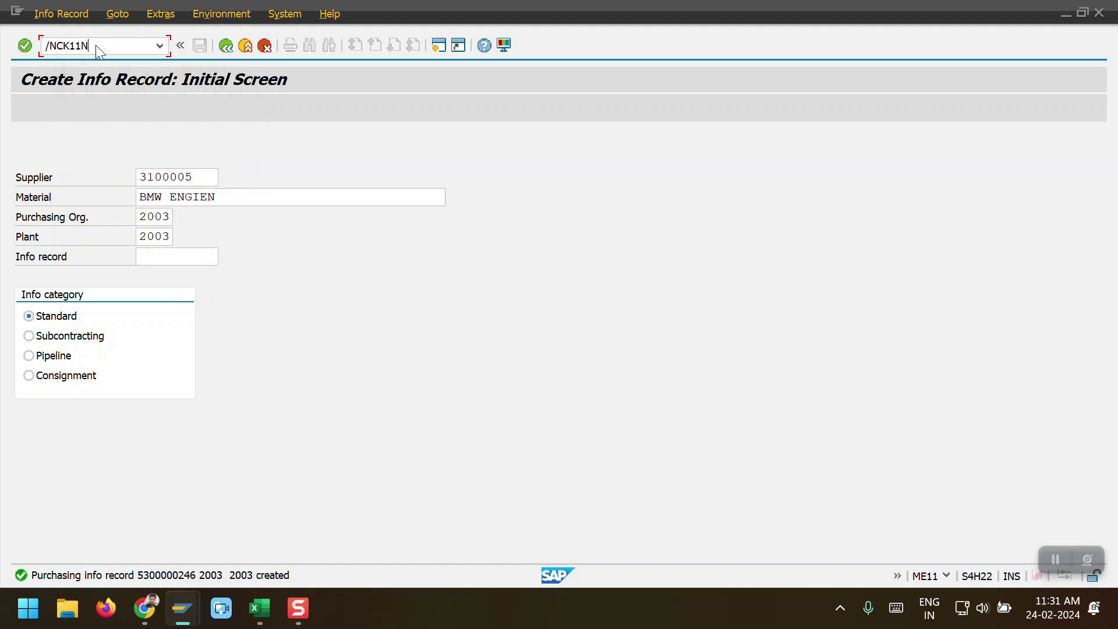
key("Return")
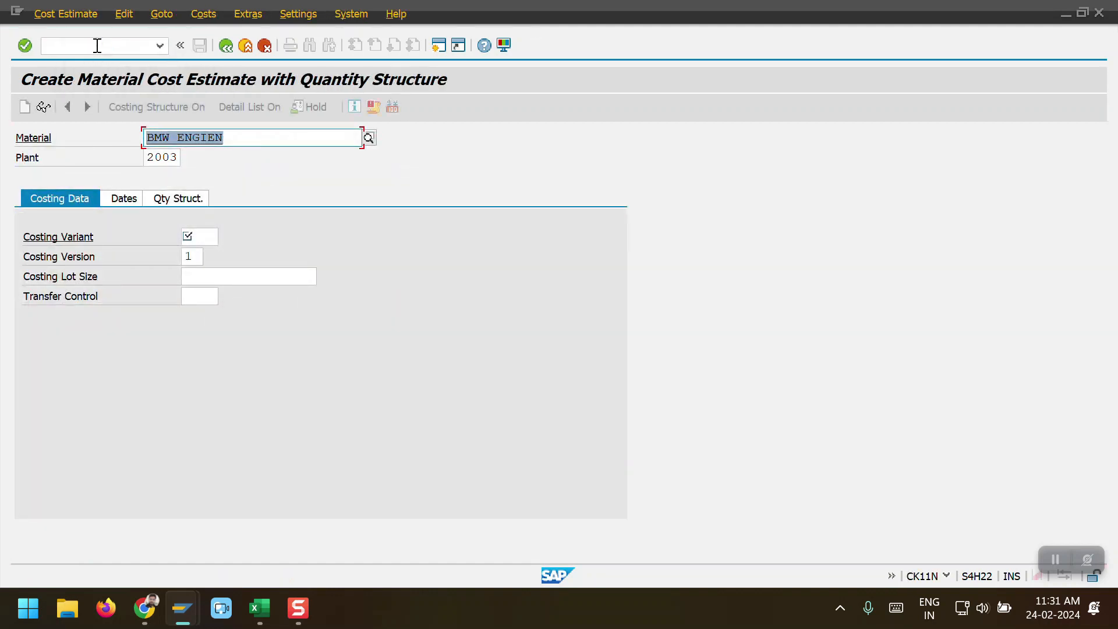
Step: Replace the material in the cost estimate with the finished good BMW001
left_click(257, 141)
key("BackSpace")
key("BackSpace")
key("BackSpace")
key("BackSpace")
key("BackSpace")
key("BackSpace")
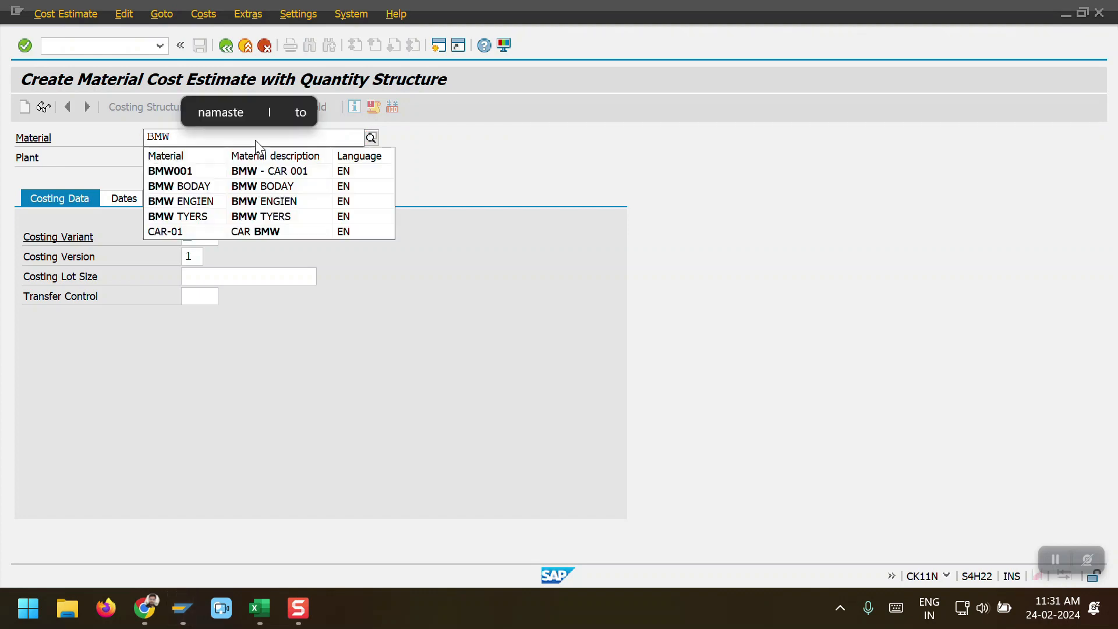
key("Down")
key("Return")
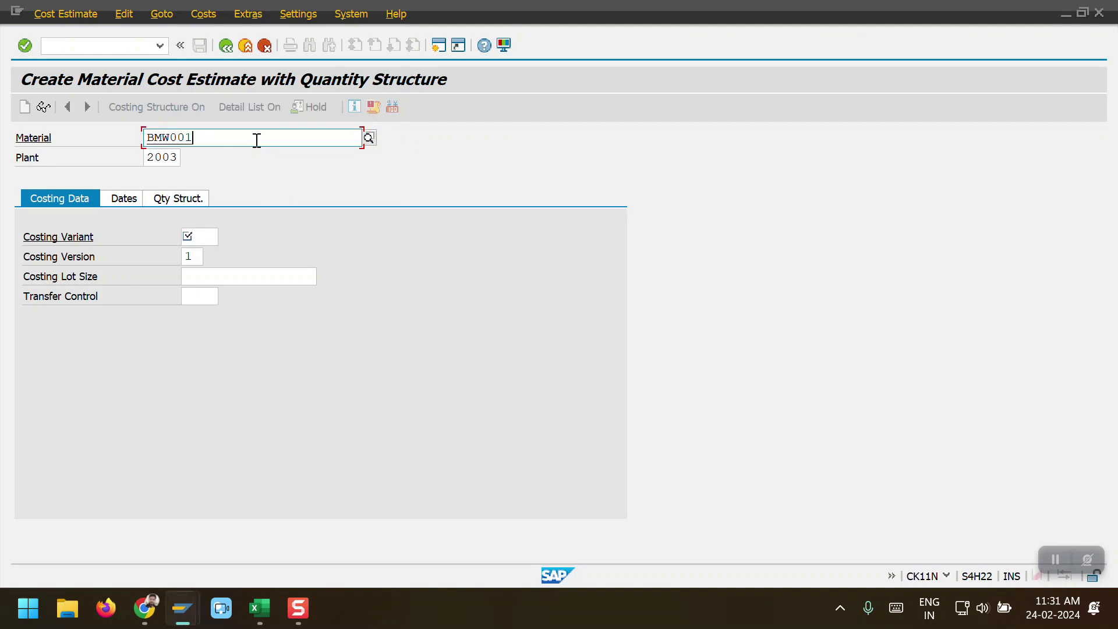
Step: Enter costing variant PPC1, accept the proposed costing dates and run the cost estimate
left_click(214, 237)
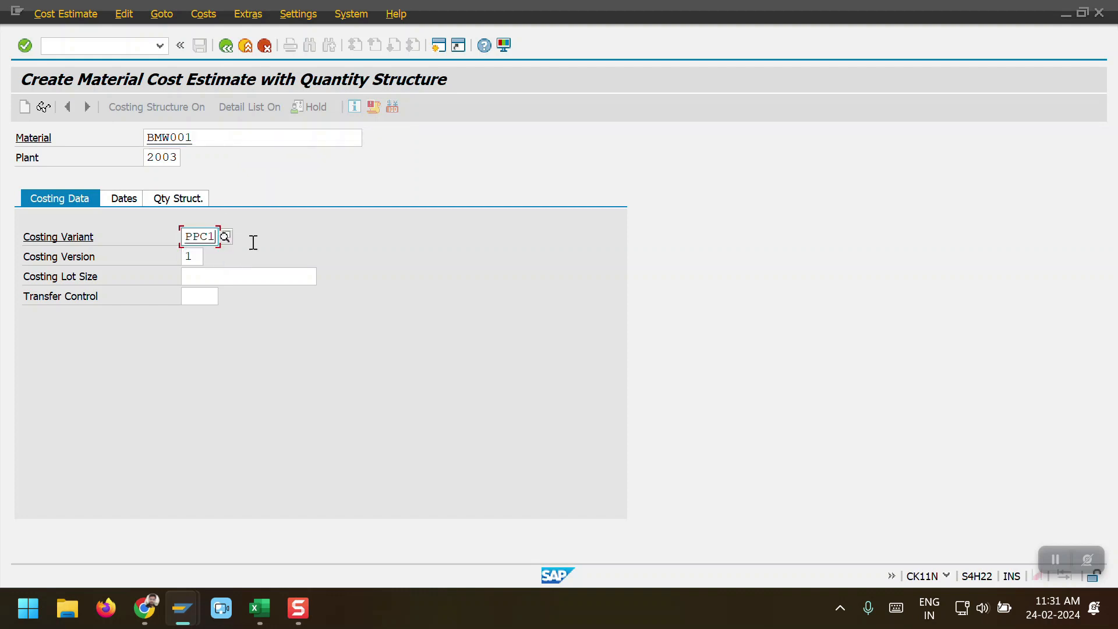
key("Return")
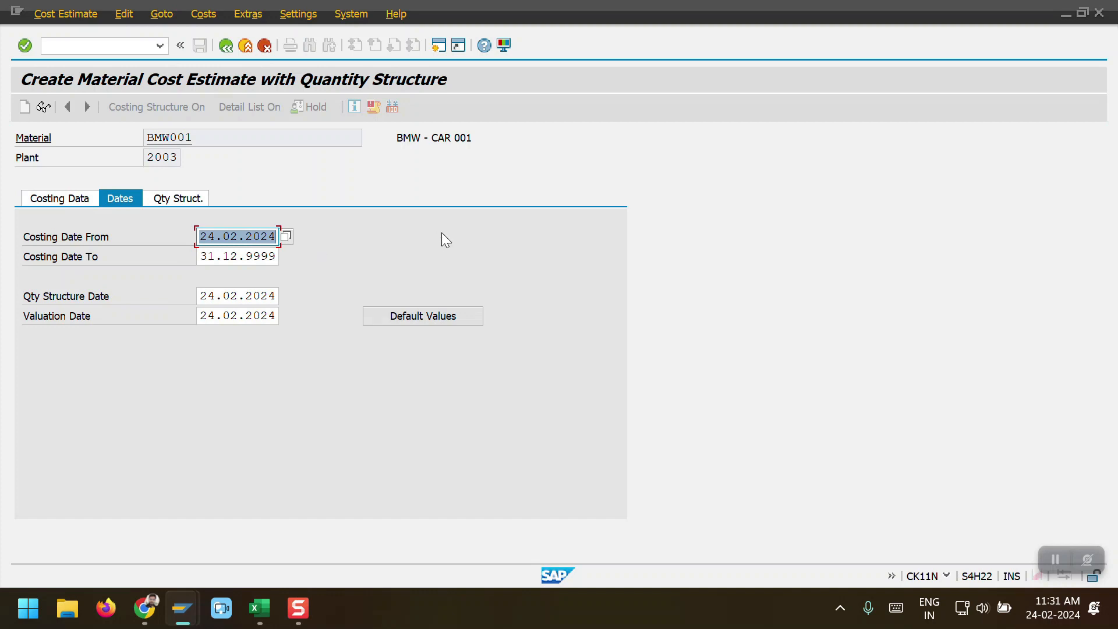
key("Return")
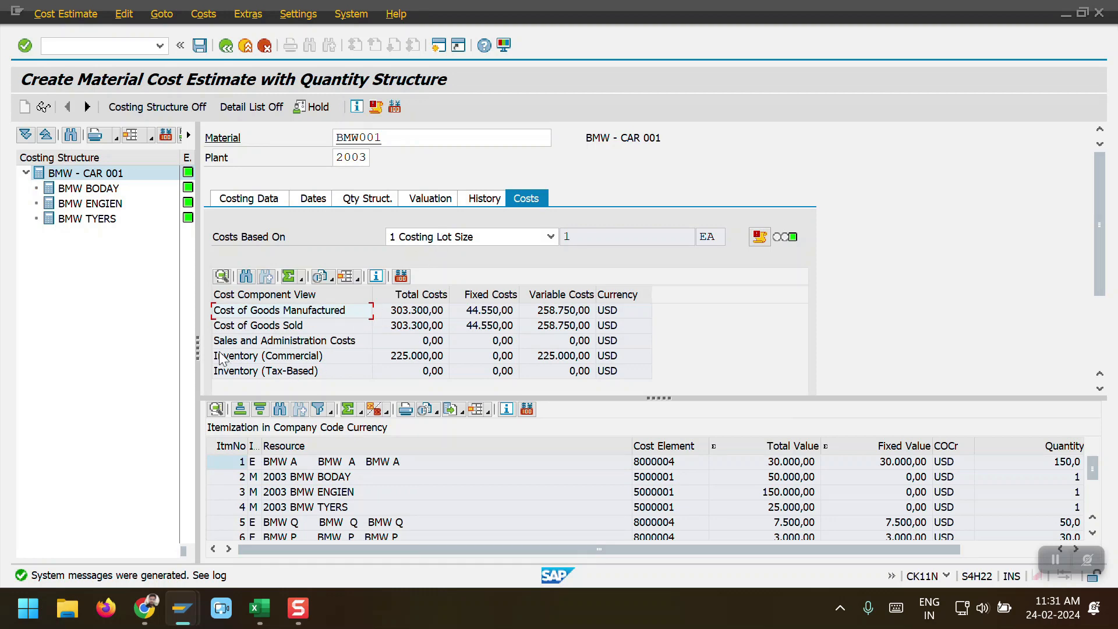
Step: Widen the costing structure to show total values, replace the itemization with the cost components and enlarge their list
left_click_drag(198, 347, 309, 336)
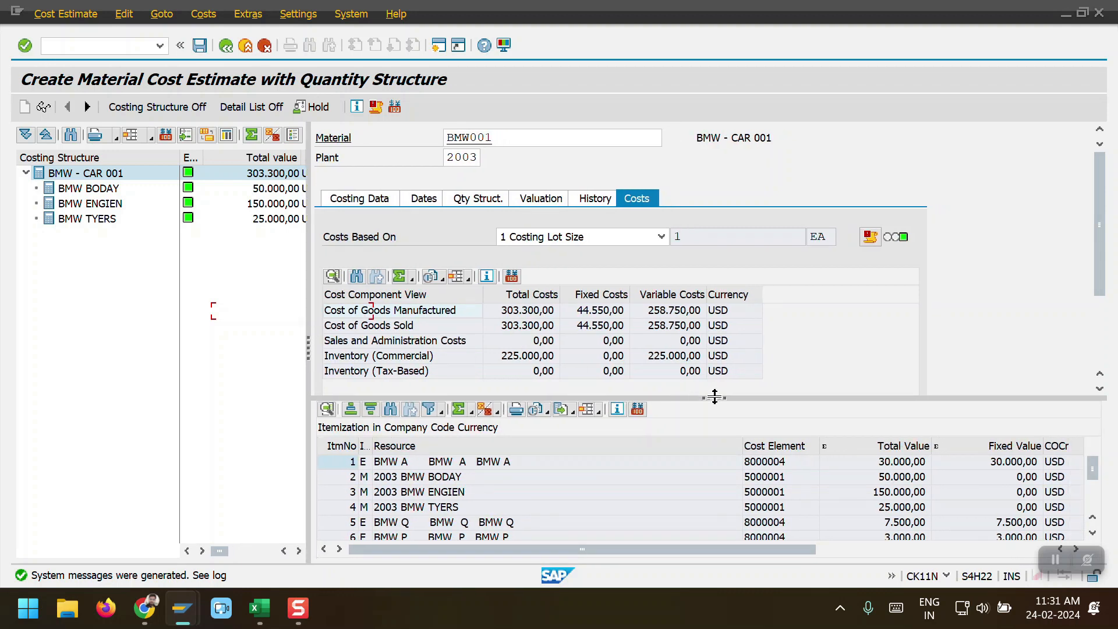
left_click_drag(714, 396, 724, 463)
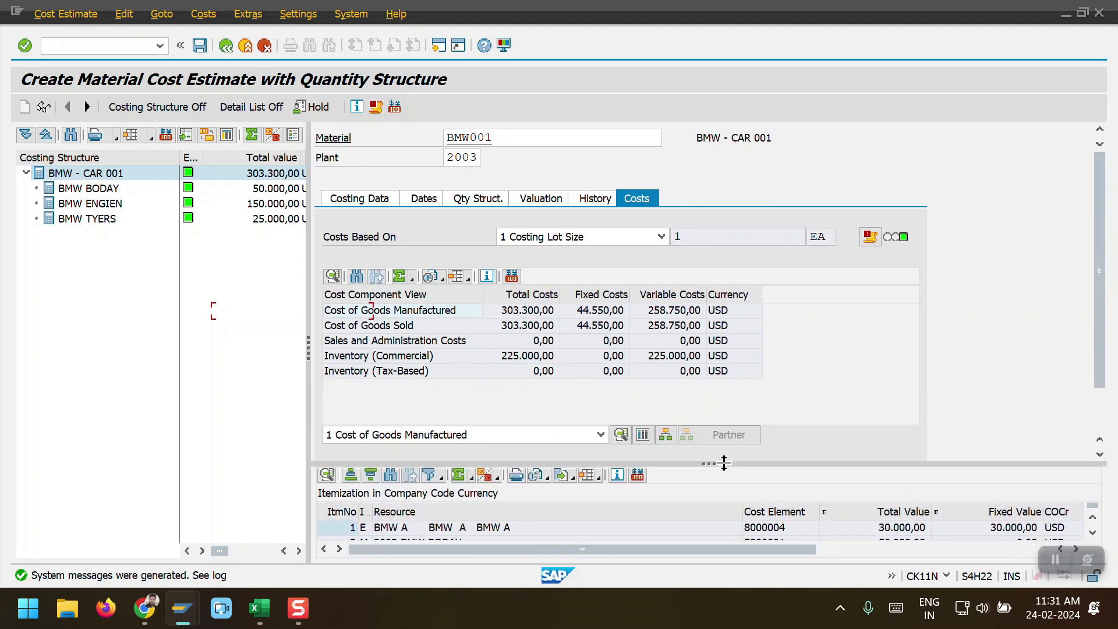
left_click(642, 435)
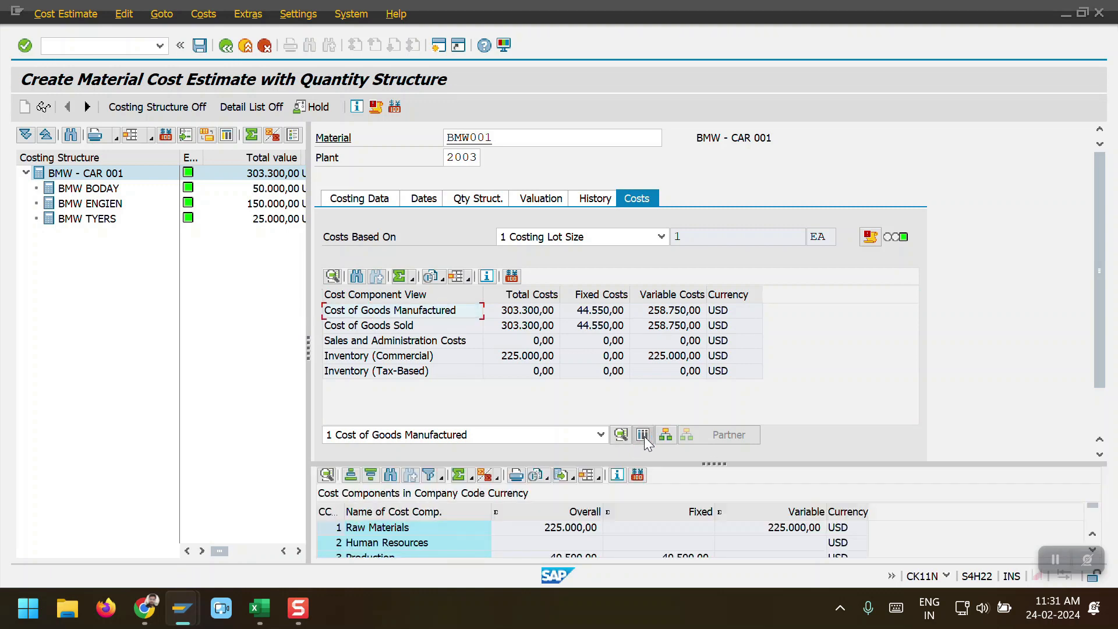
left_click_drag(707, 463, 700, 377)
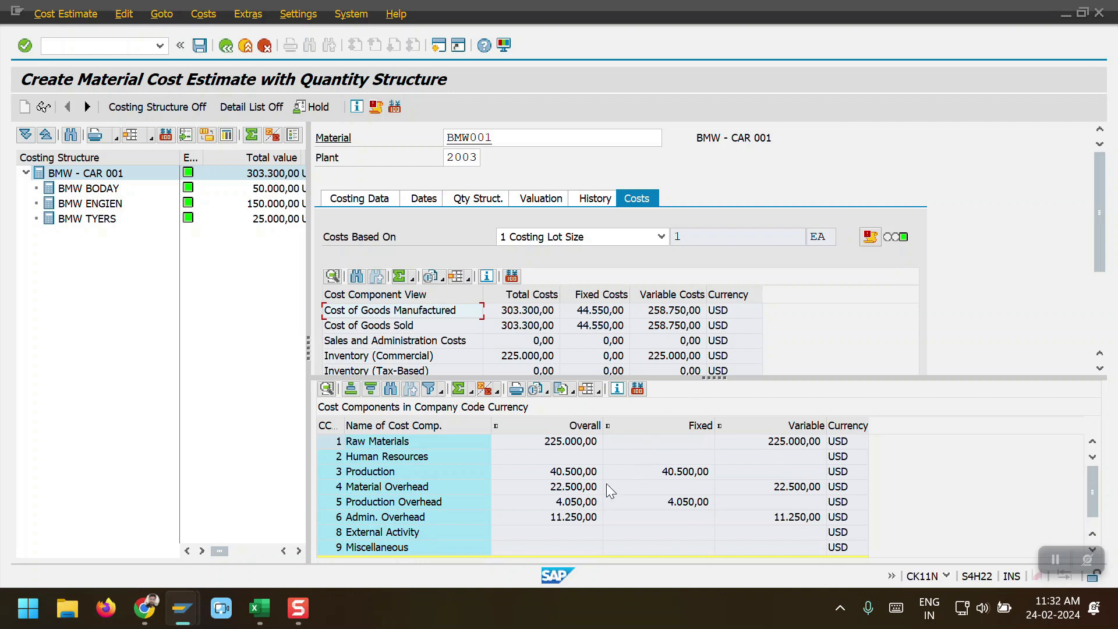
Step: Compare the Raw Materials and Production components with the raw materials and manufacturing costs in the Excel workbook, and return to SAP
left_click(571, 442)
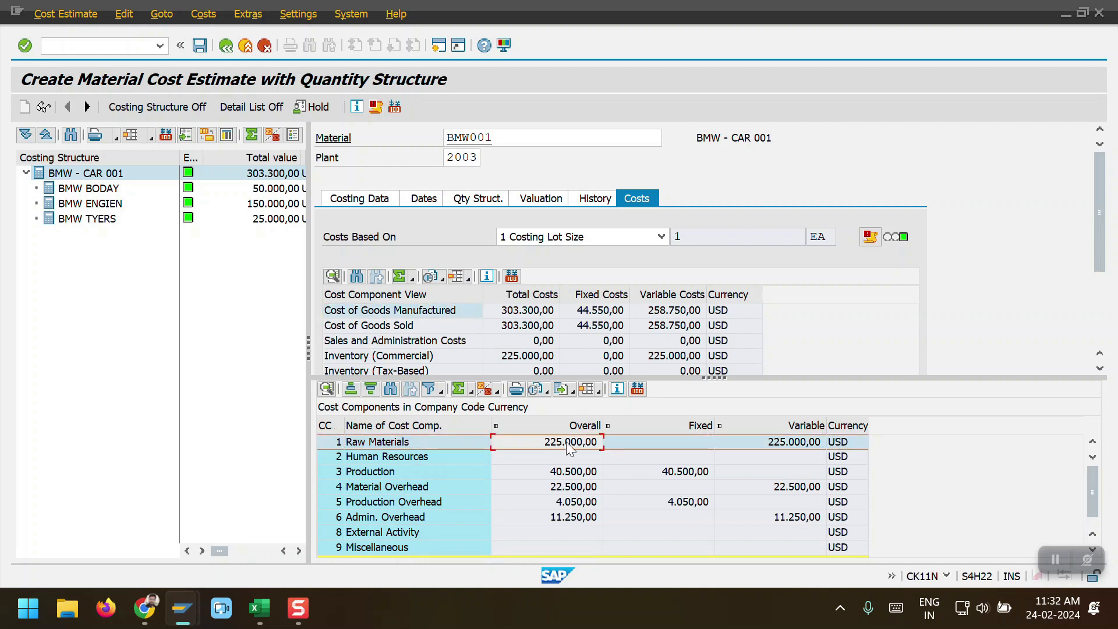
key("alt+Tab")
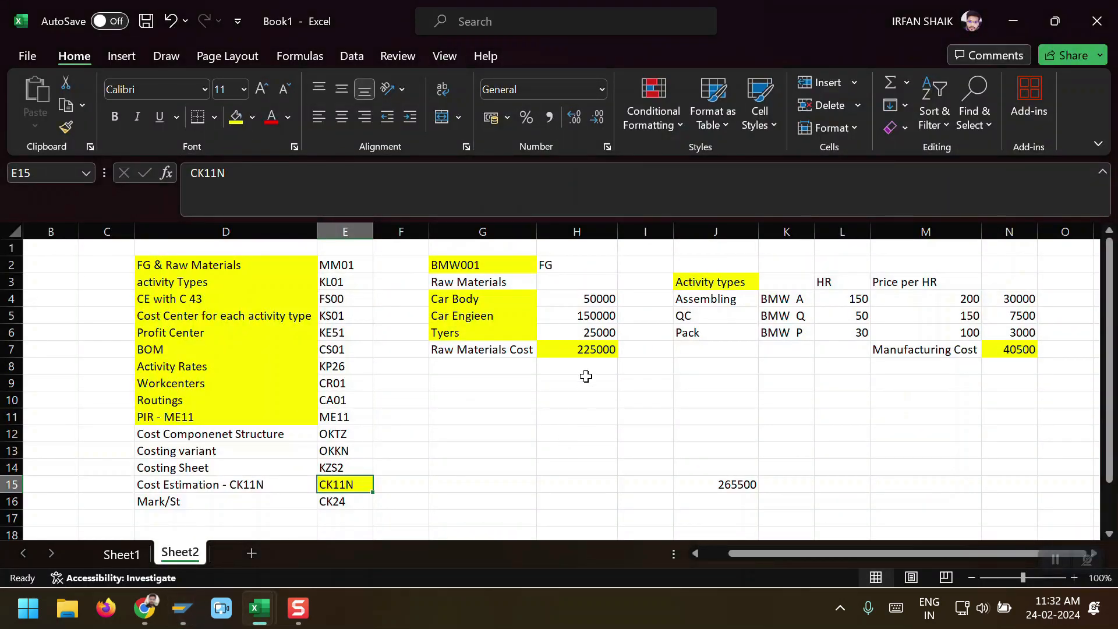
left_click(591, 352)
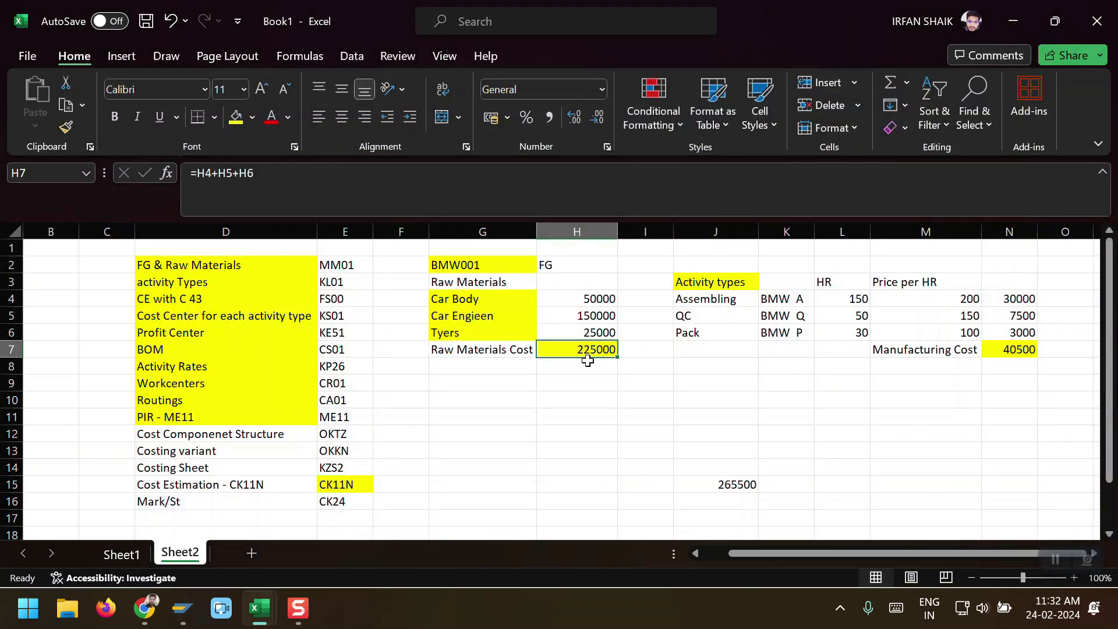
left_click(939, 355)
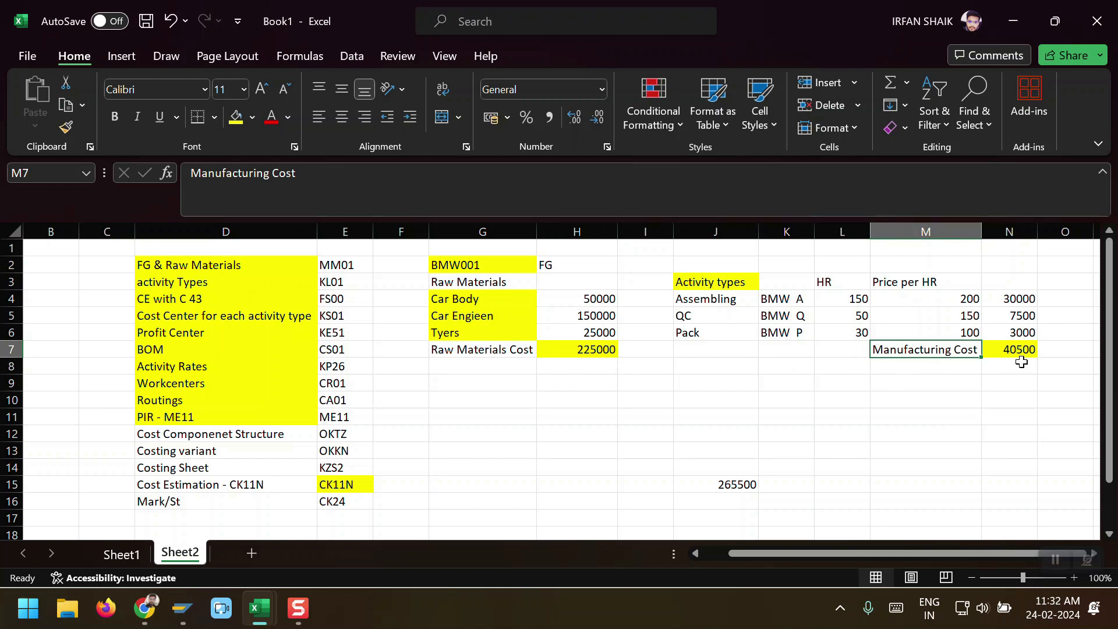
key("alt+Tab")
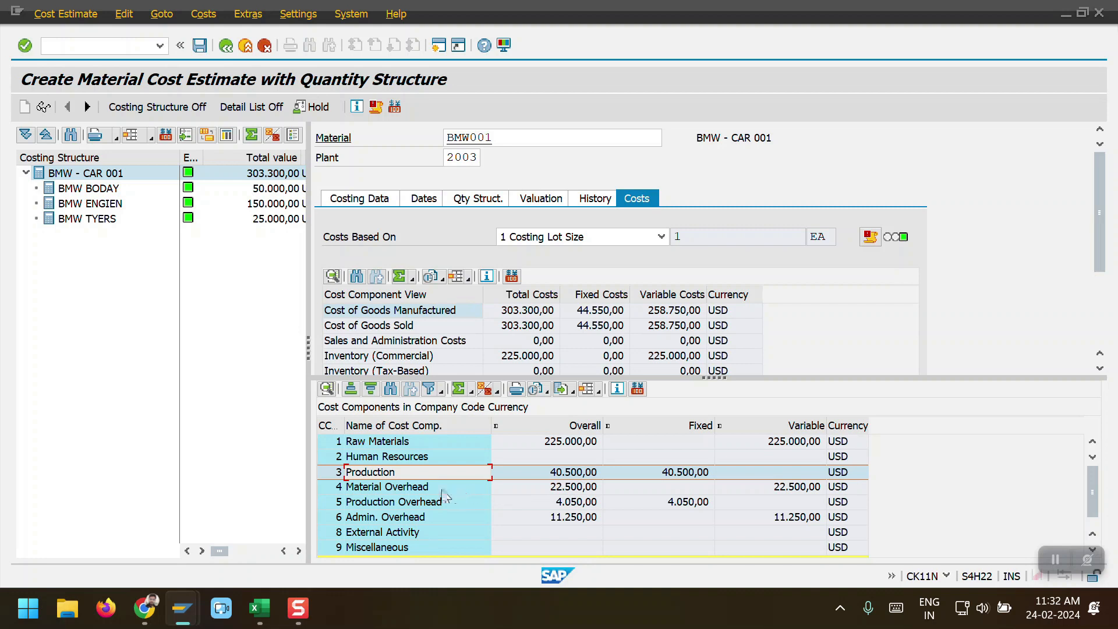
Step: Examine the overall amounts of the Material Overhead, Production Overhead and Admin. Overhead cost components
left_click(385, 490)
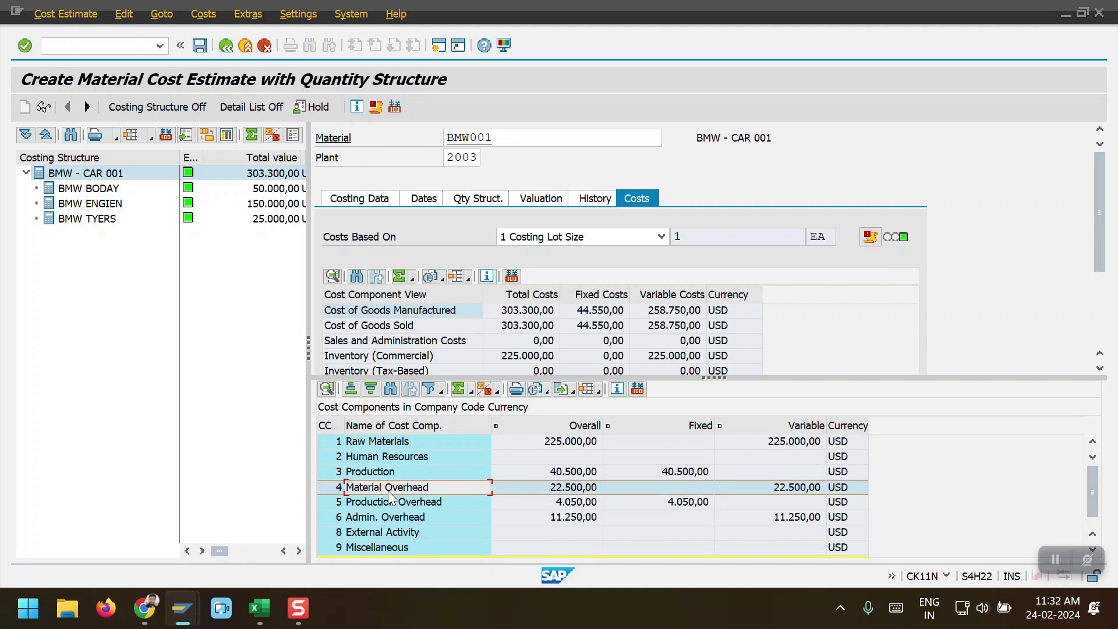
left_click(595, 492)
left_click(433, 505)
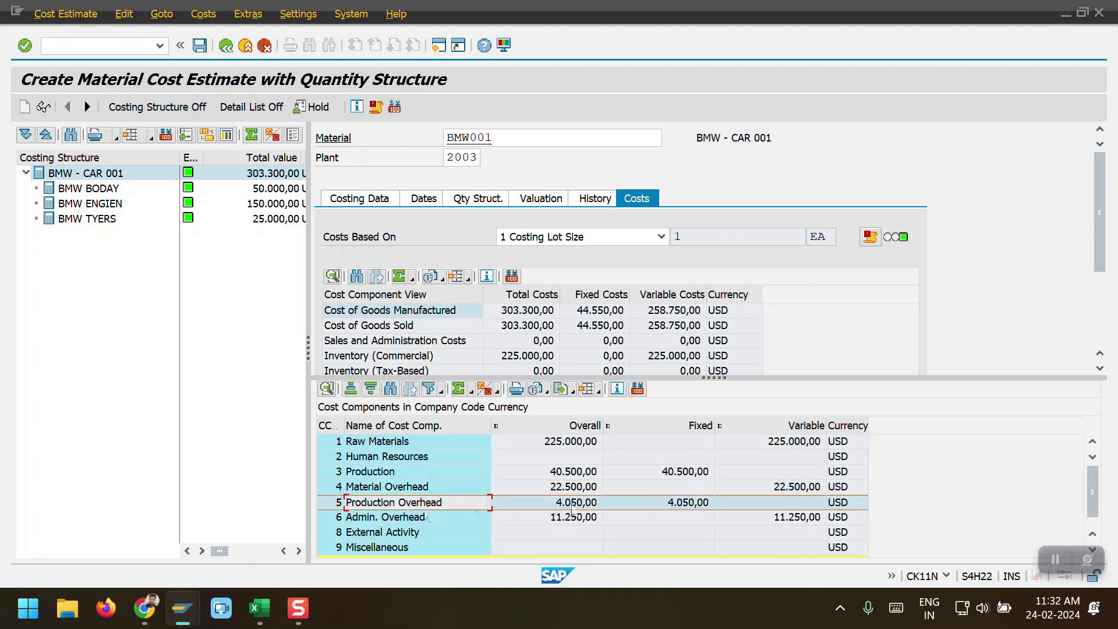
left_click(450, 518)
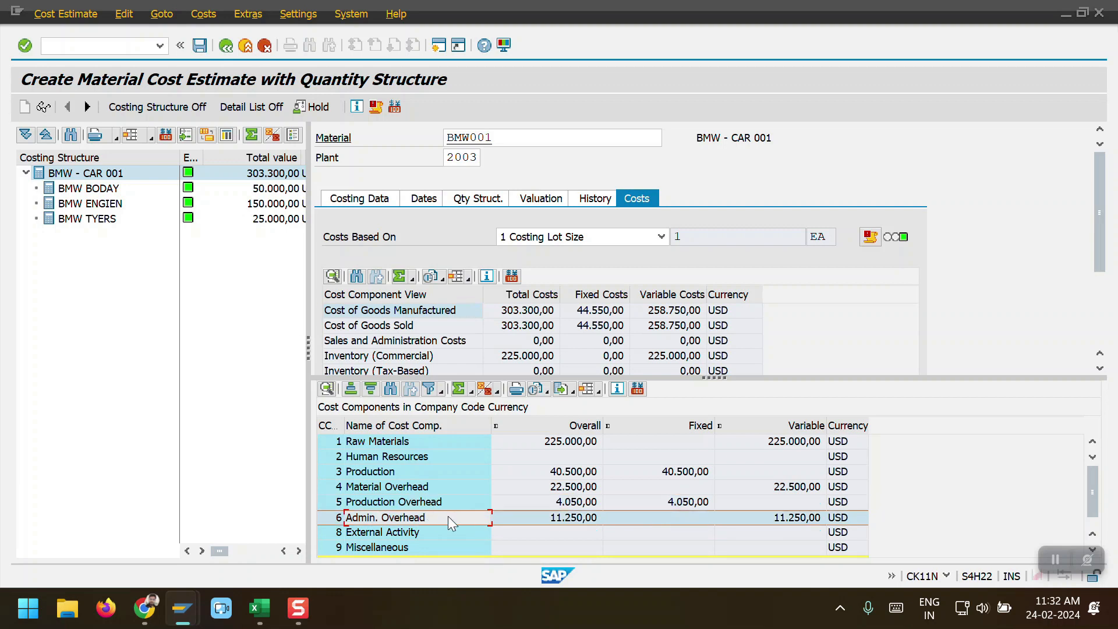
left_click(580, 488)
left_click(581, 516)
left_click(574, 491)
left_click(575, 517)
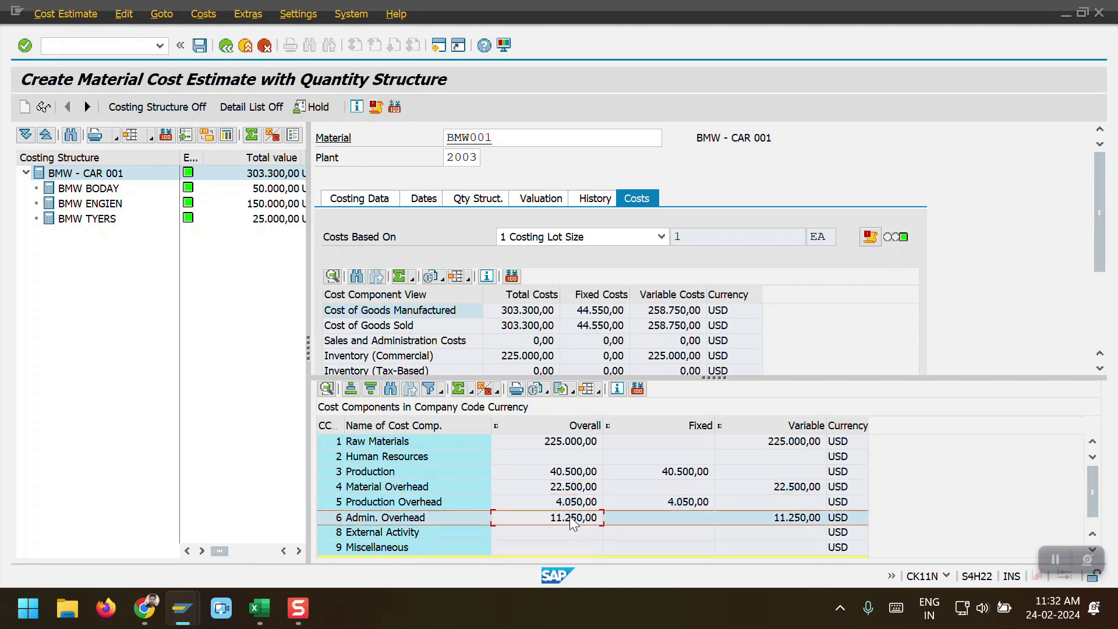
scroll(586, 491, "down", 1)
scroll(585, 491, "up", 1)
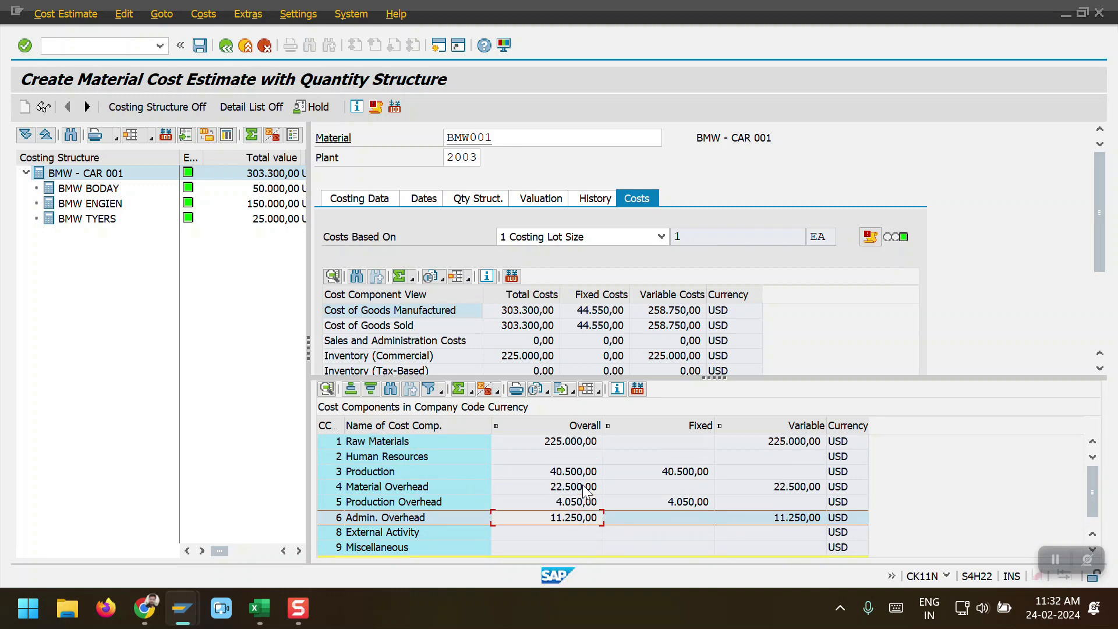
Step: Examine the variable and fixed cost columns and relate them to the production and overhead component amounts
left_click(673, 295)
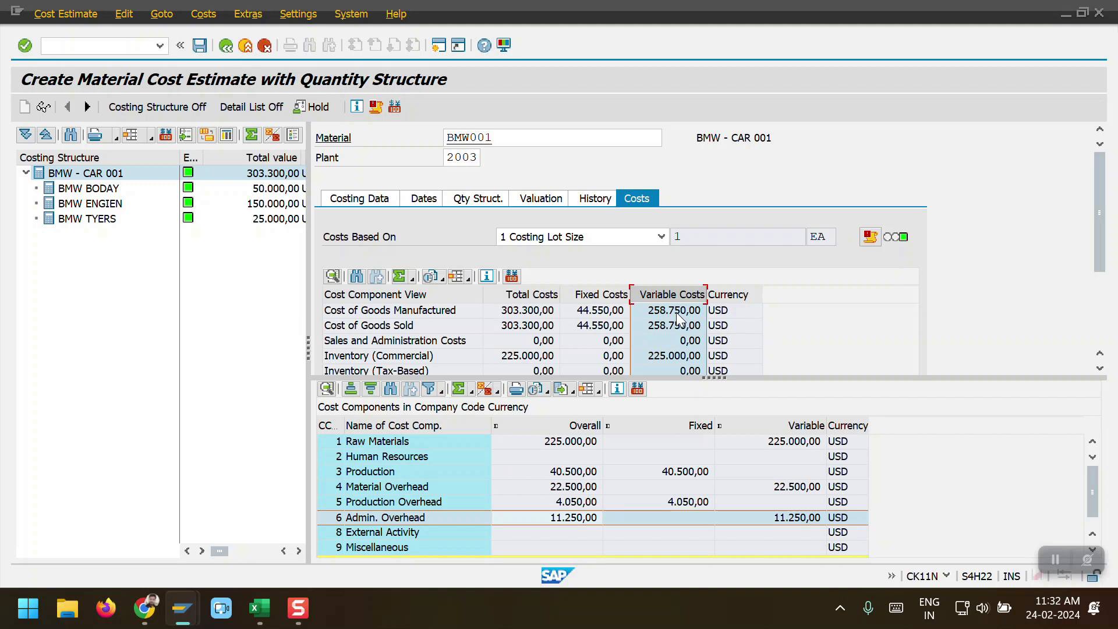
left_click(605, 294)
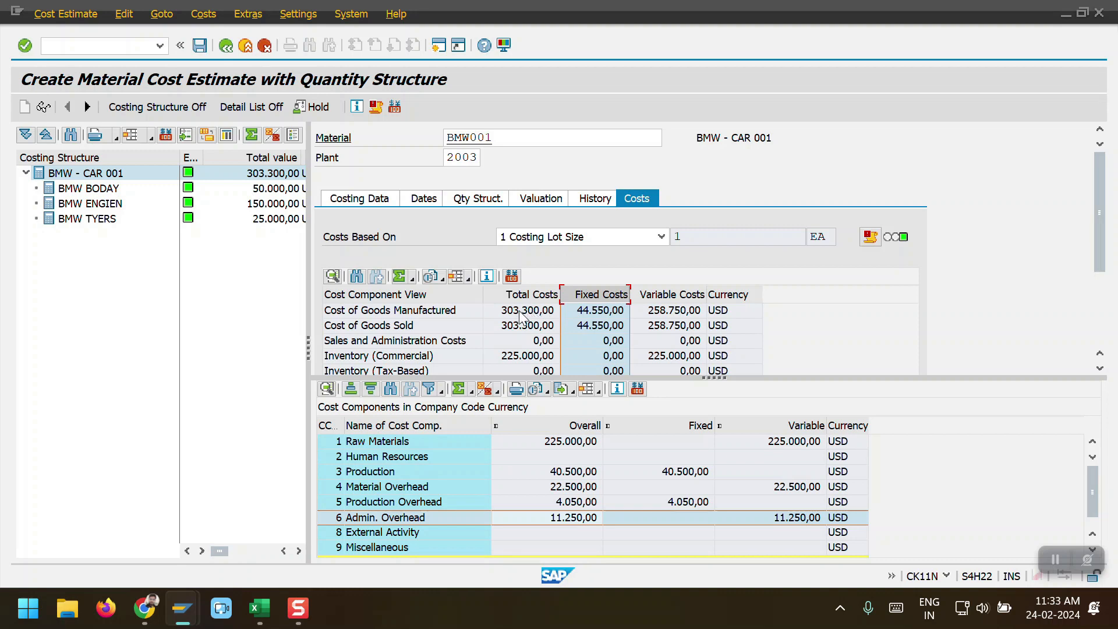
left_click(562, 472)
left_click(565, 488)
left_click(565, 502)
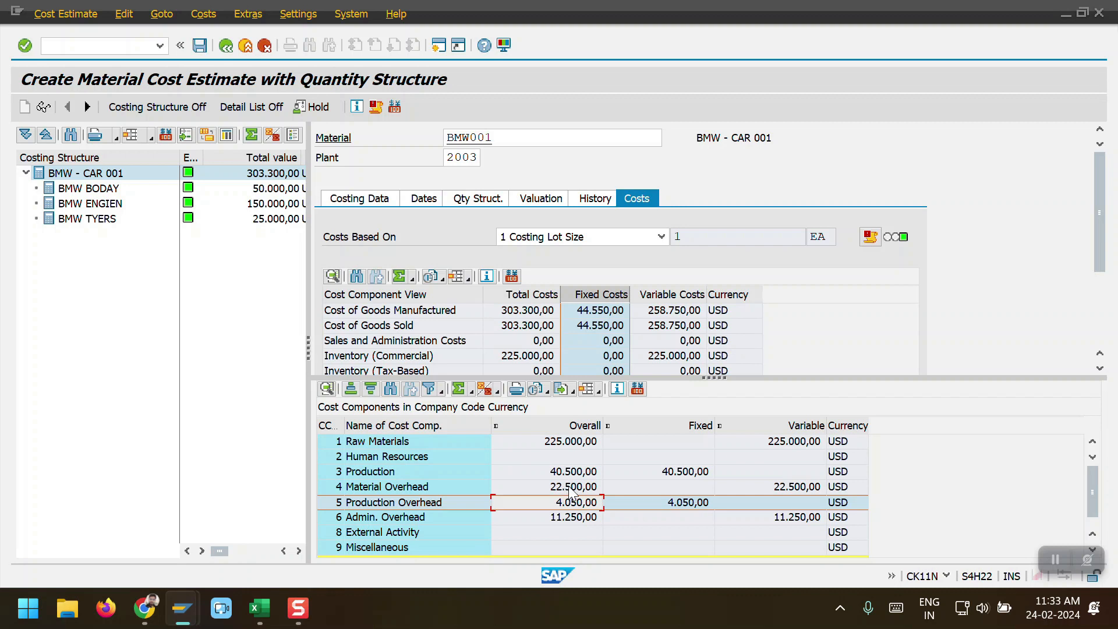
left_click(558, 489)
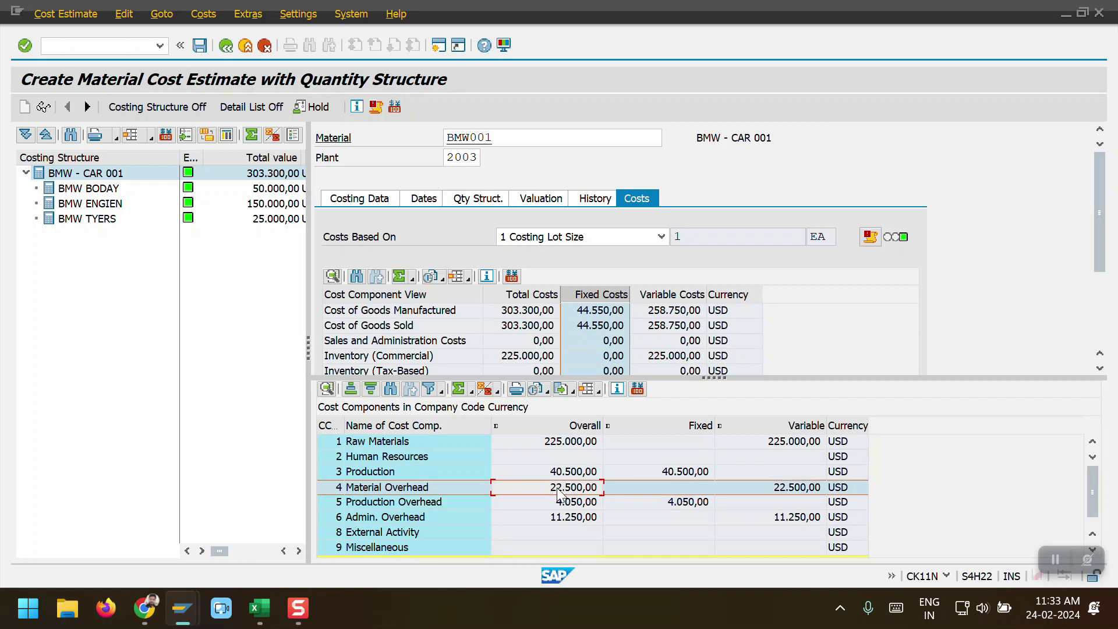
left_click(577, 503)
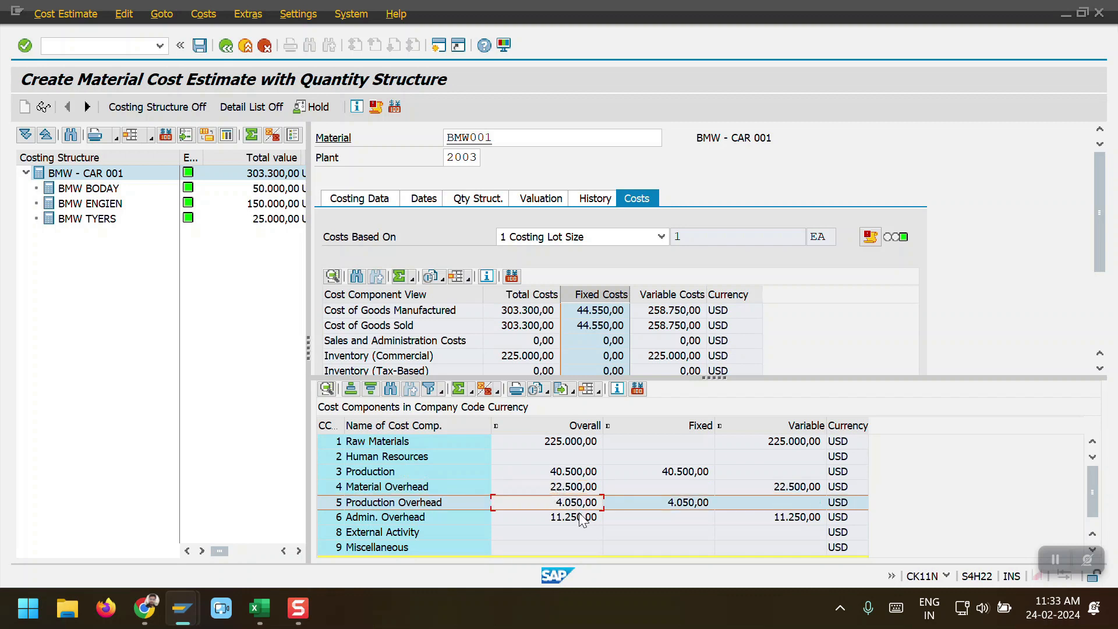
left_click(581, 518)
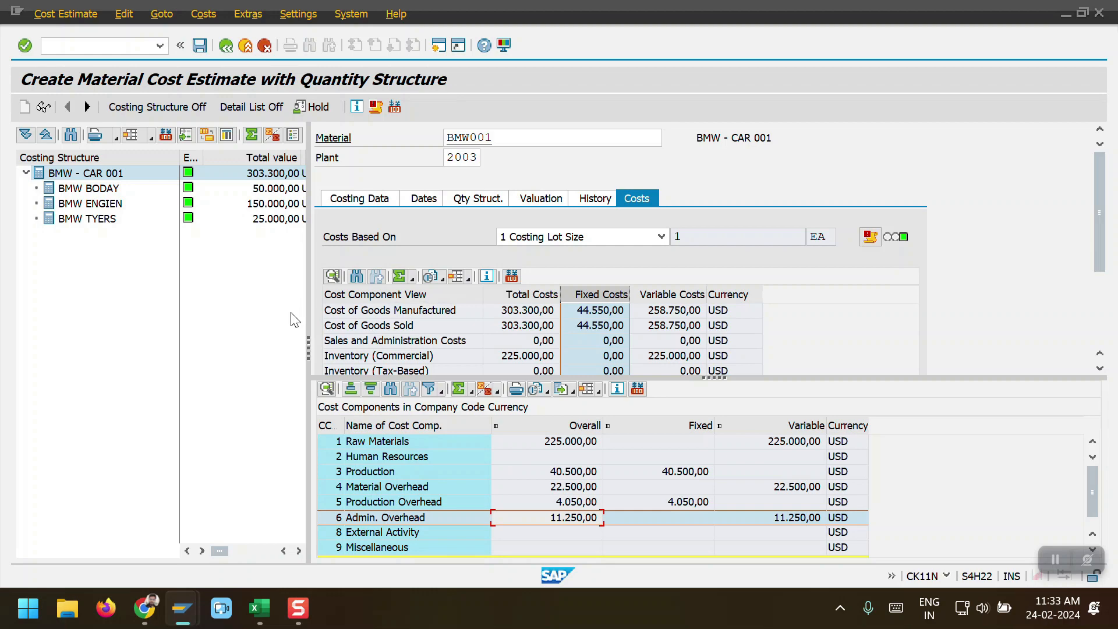
Step: Switch to the Excel workbook and copy the cost component structure transaction code OKTZ from cell E12
key("alt+Tab")
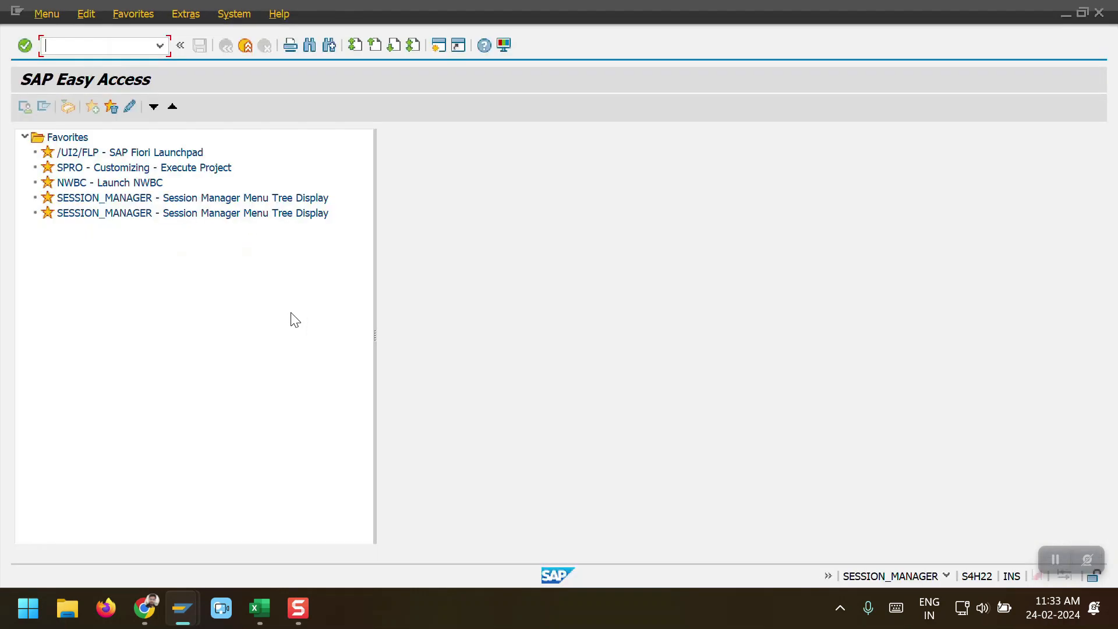
key("alt+Tab")
key("alt+Tab")
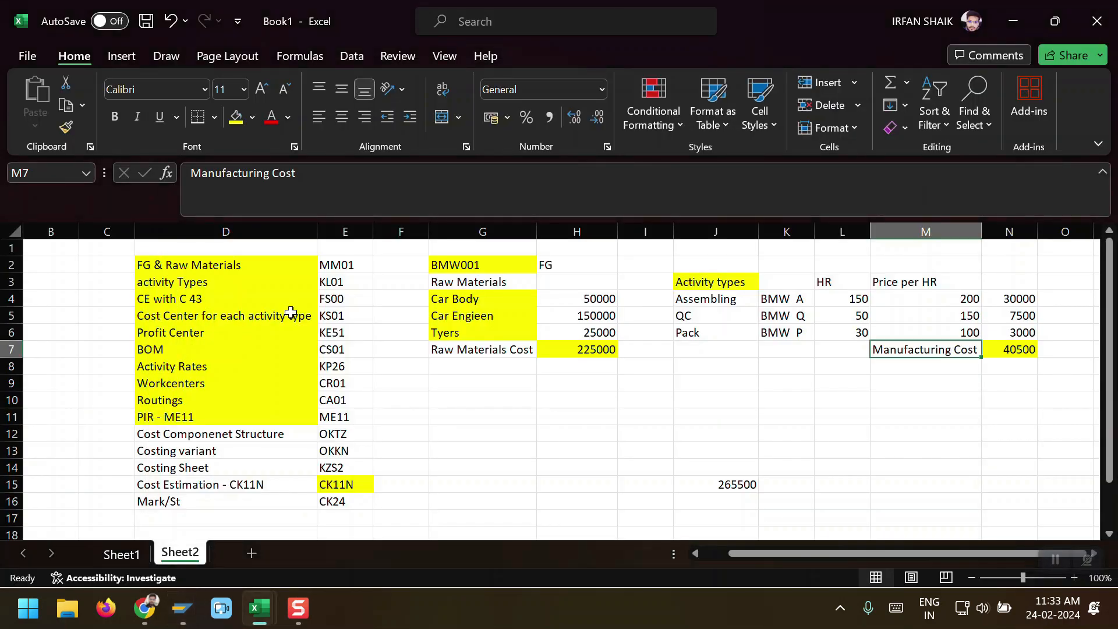
left_click(352, 433)
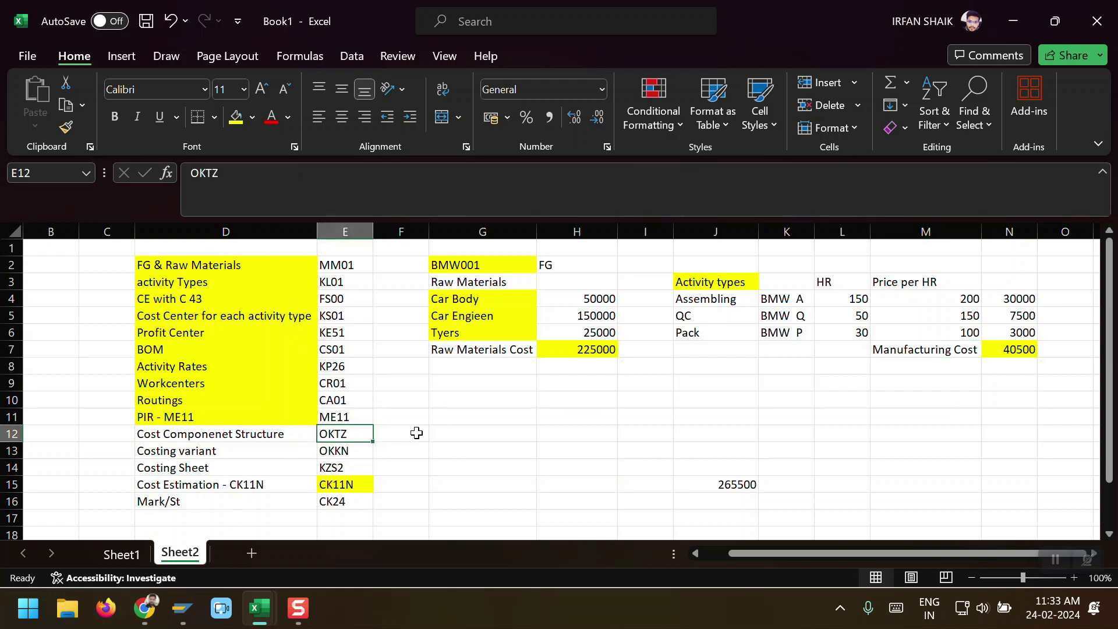
key("ctrl+c")
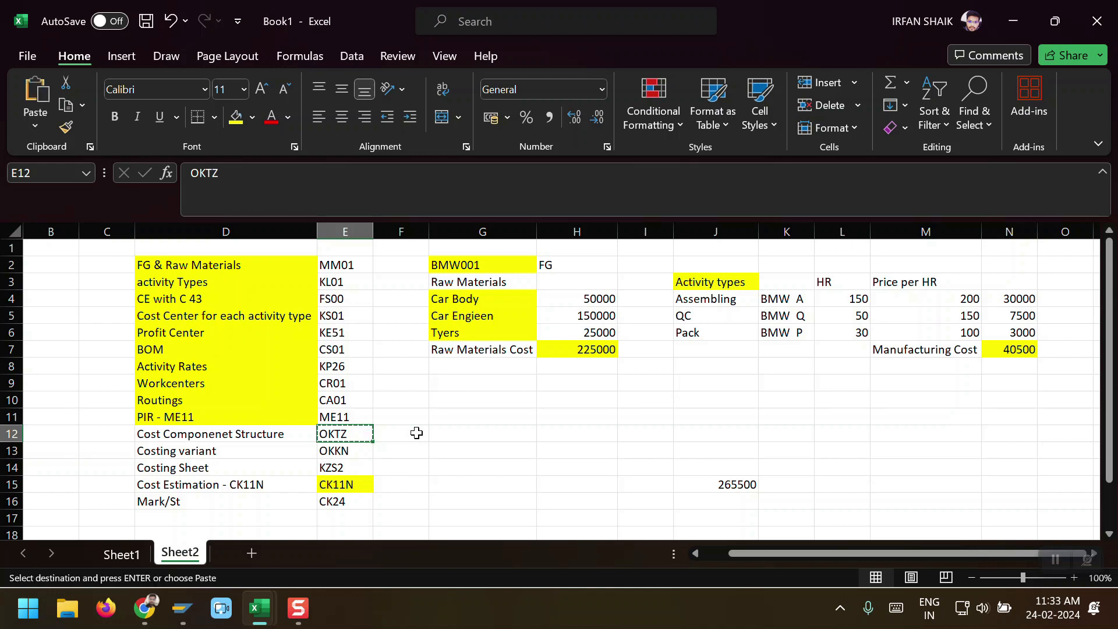
Step: Run transaction OKTZ in SAP, open the cost components with attributes of structure 01, and select Raw Materials and Production
key("alt+Tab")
key("ctrl+v")
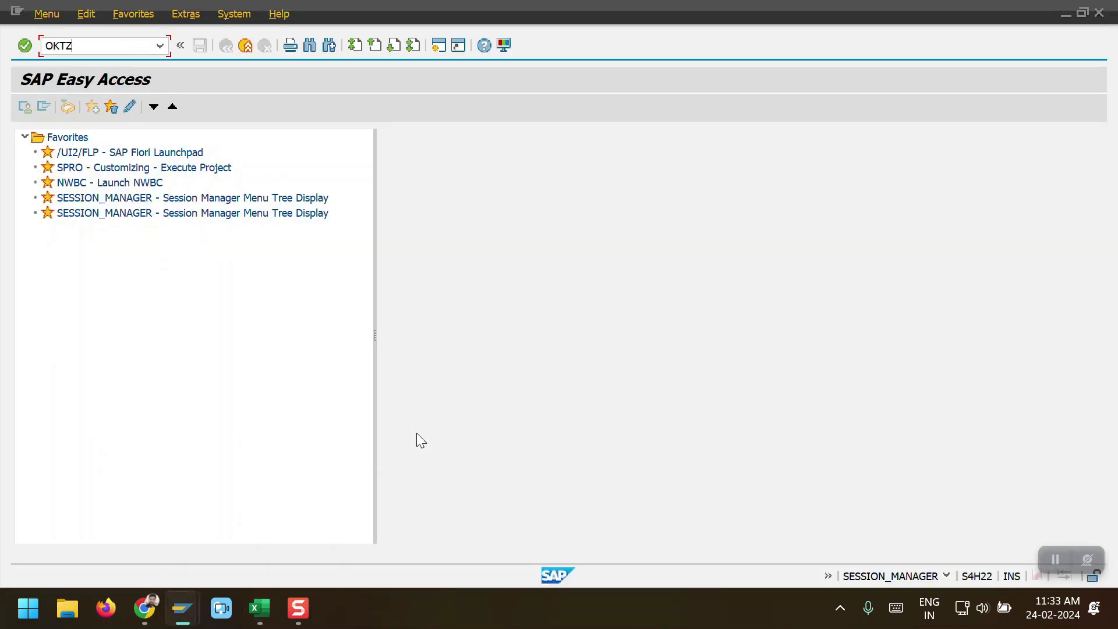
key("Return")
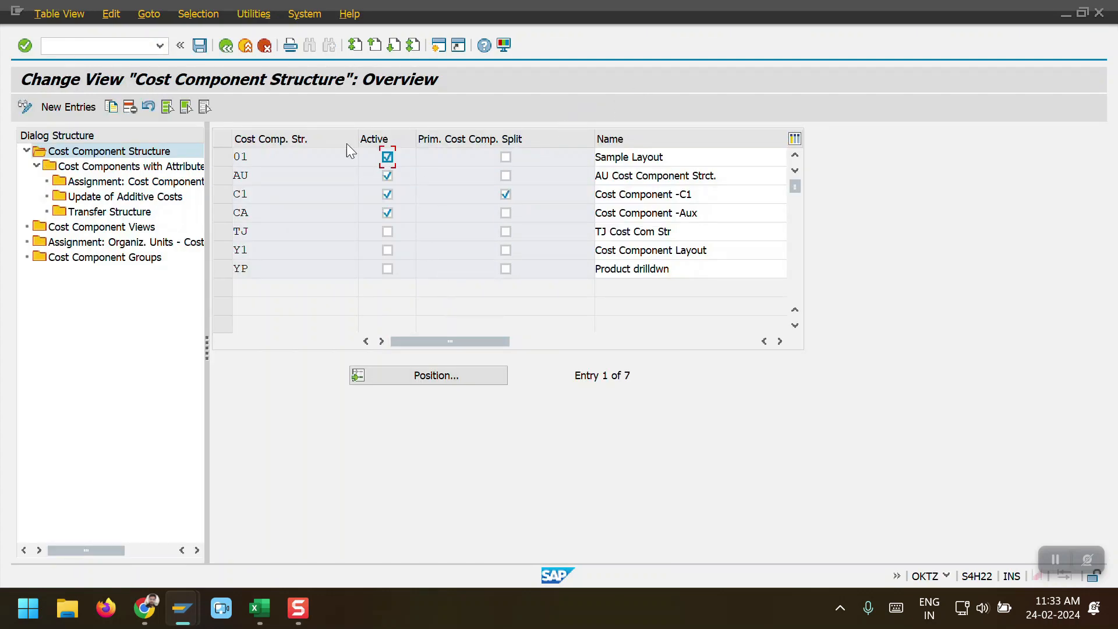
left_click(223, 157)
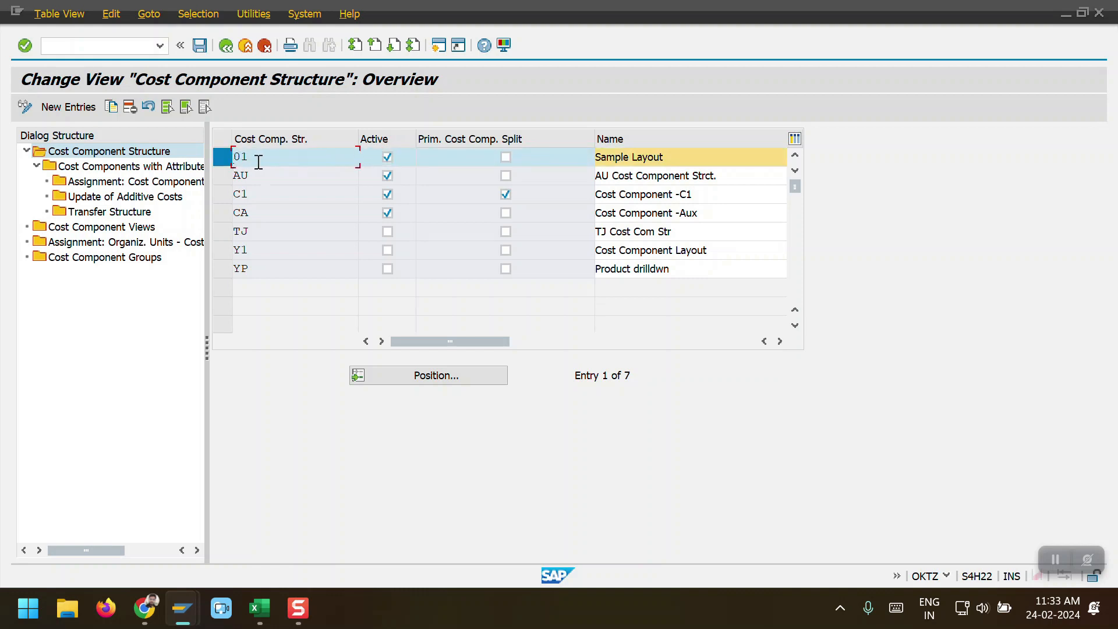
double_click(140, 169)
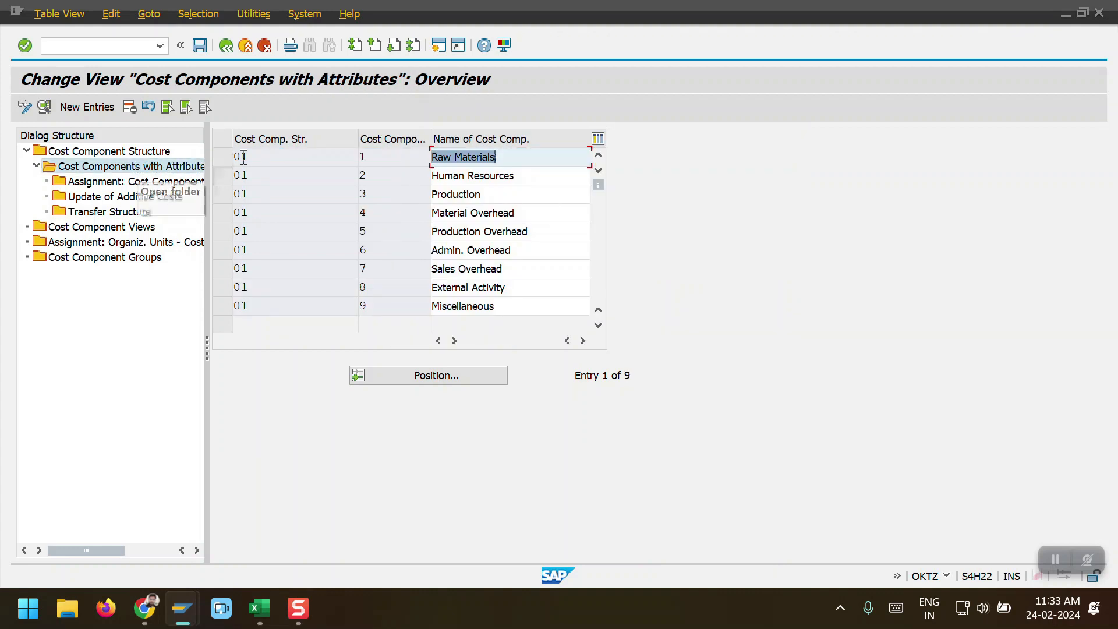
left_click(223, 157)
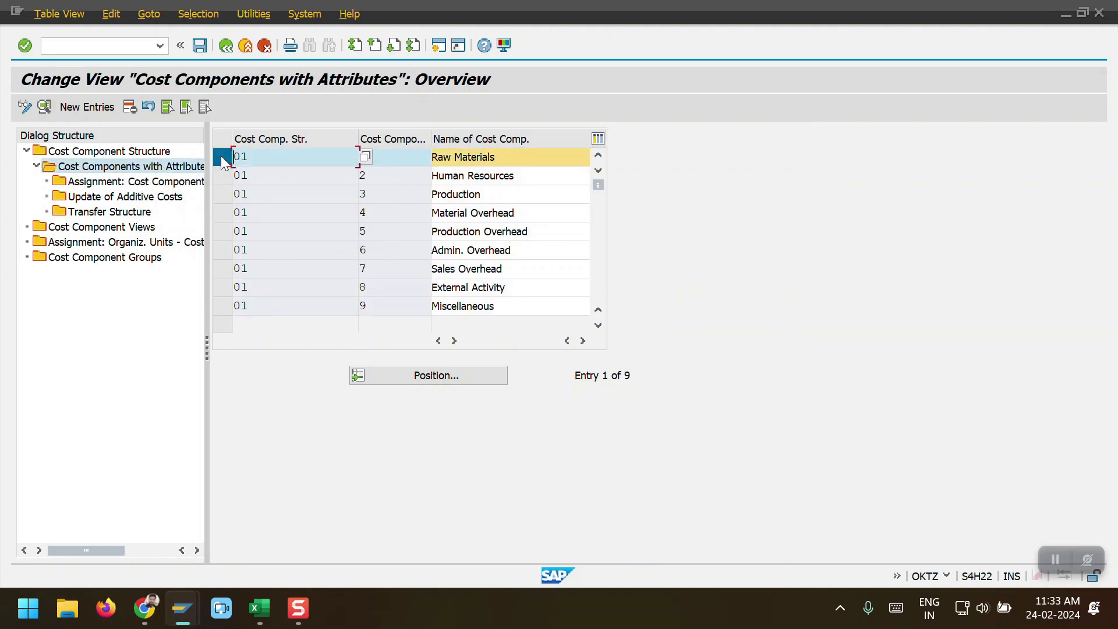
left_click(223, 195)
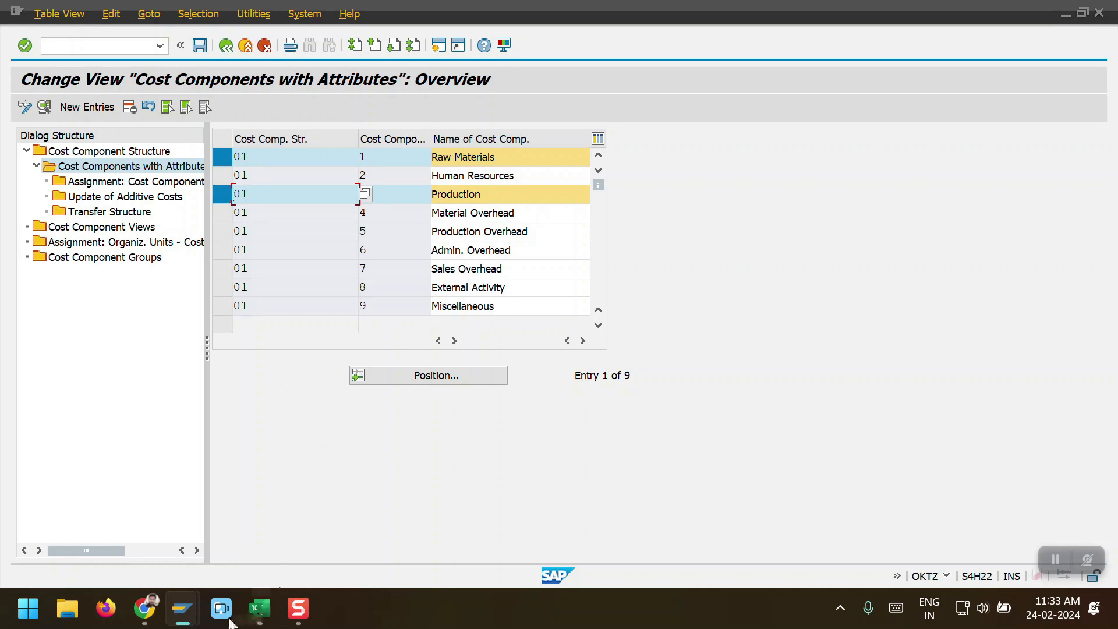
Step: Return to the BMW001 cost estimate, display its itemization in place of the cost components, and enlarge the itemization area
mouse_move(183, 608)
left_click(398, 522)
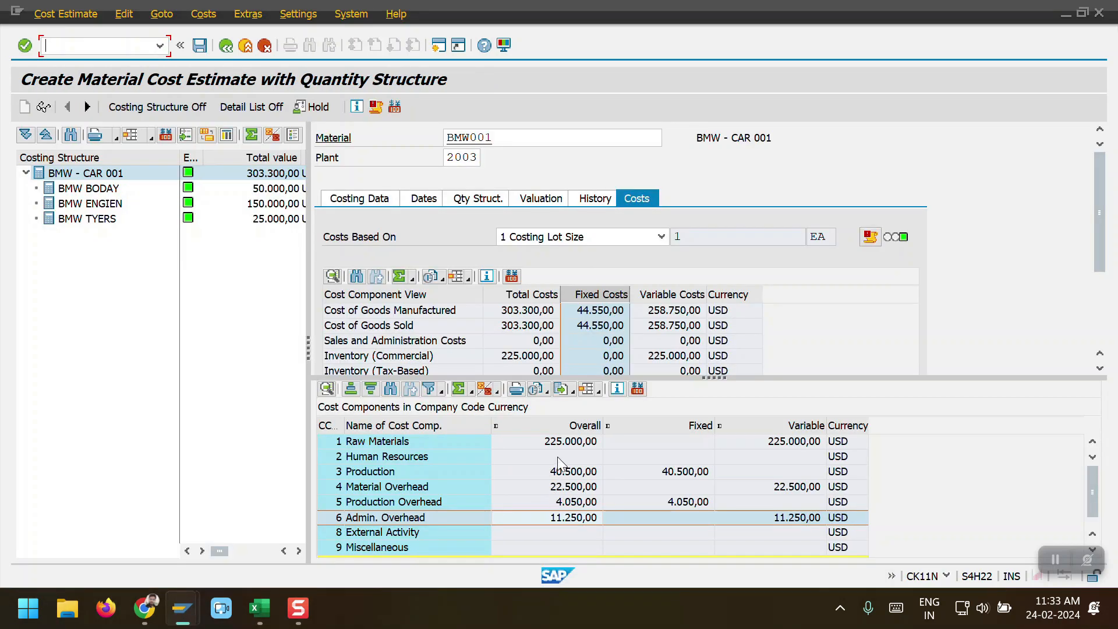
left_click_drag(713, 377, 713, 461)
left_click(642, 435)
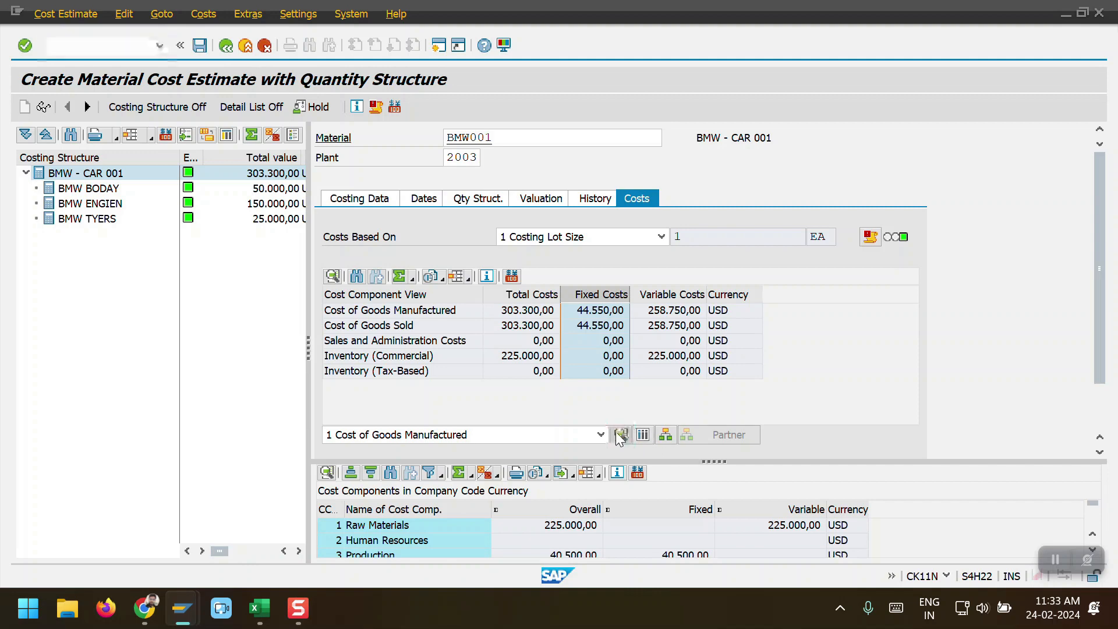
left_click_drag(711, 461, 696, 260)
Step: Examine the BMW A, BMW Q and BMW P activity items and their cost elements in the itemization
left_click(497, 327)
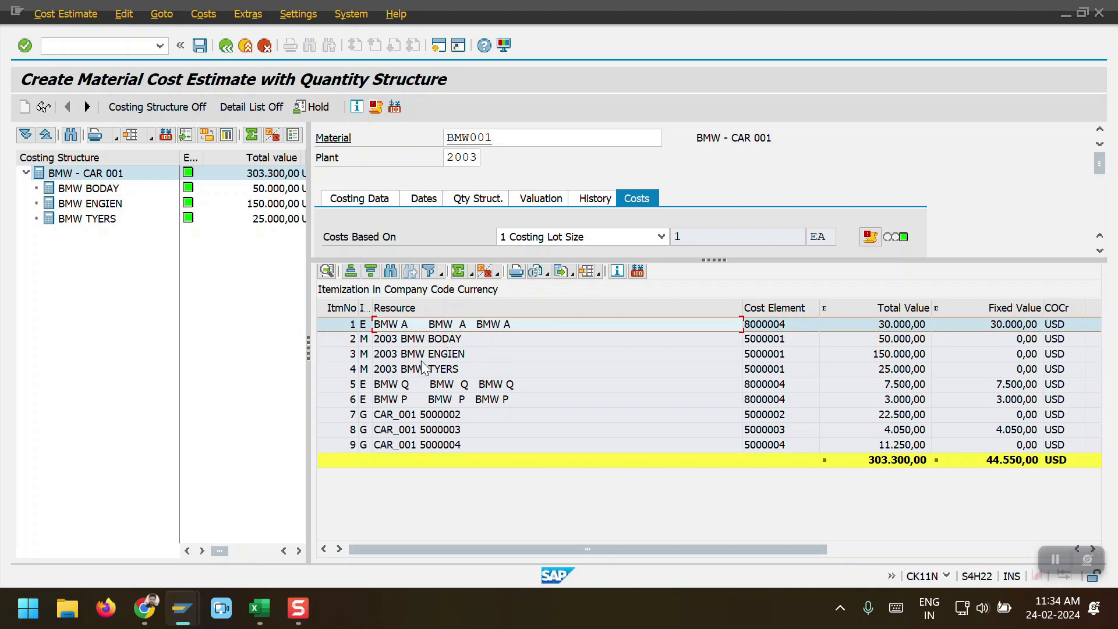
left_click(425, 387)
left_click(424, 399)
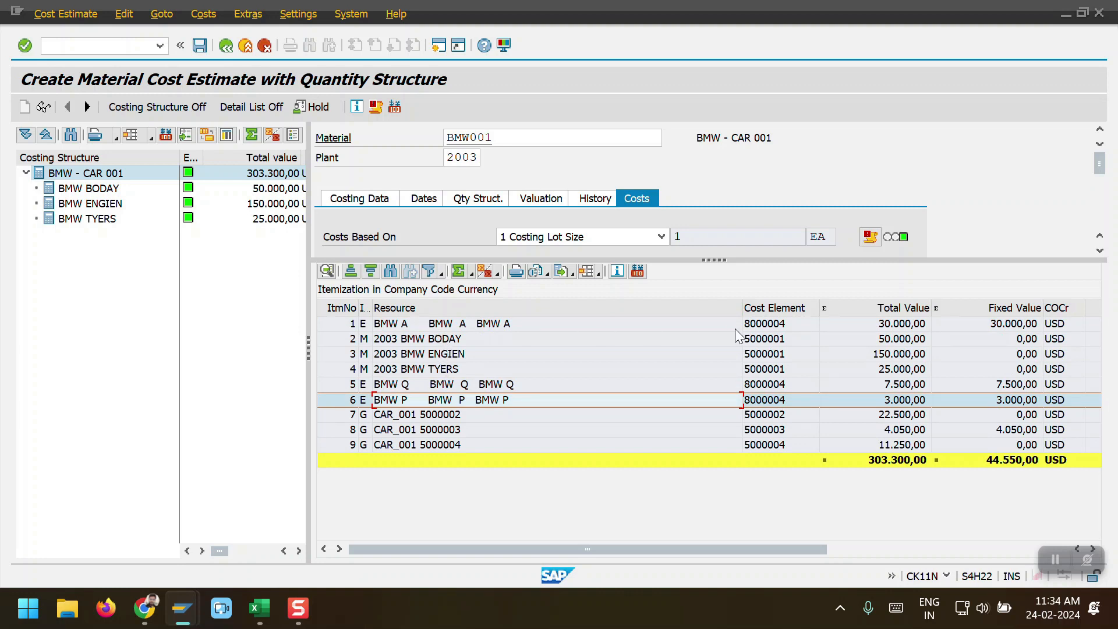
left_click(759, 326)
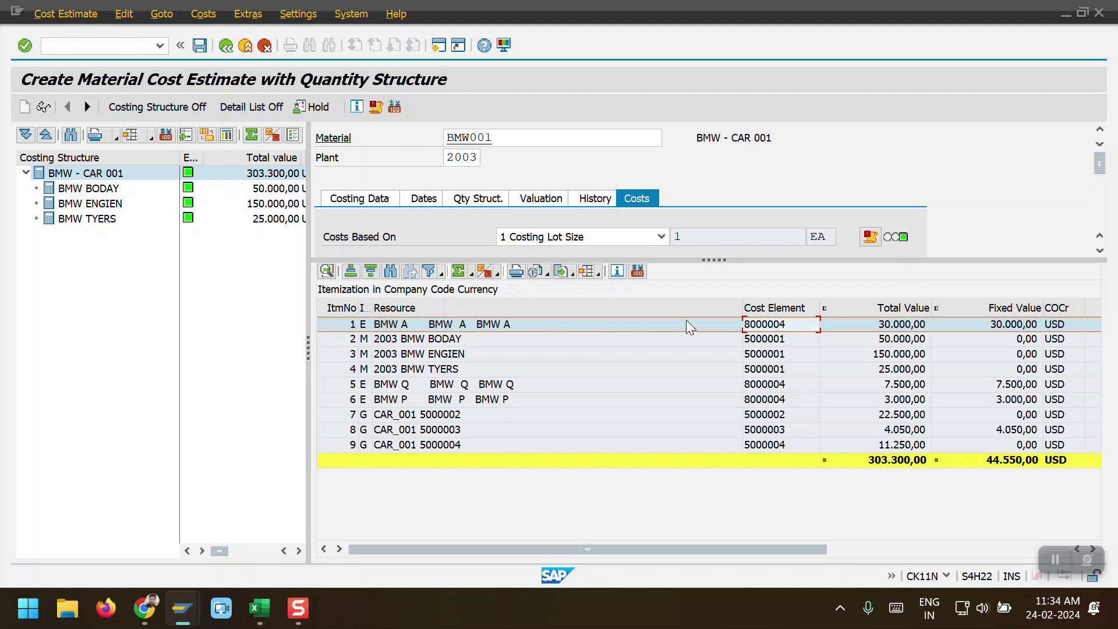
left_click(774, 384)
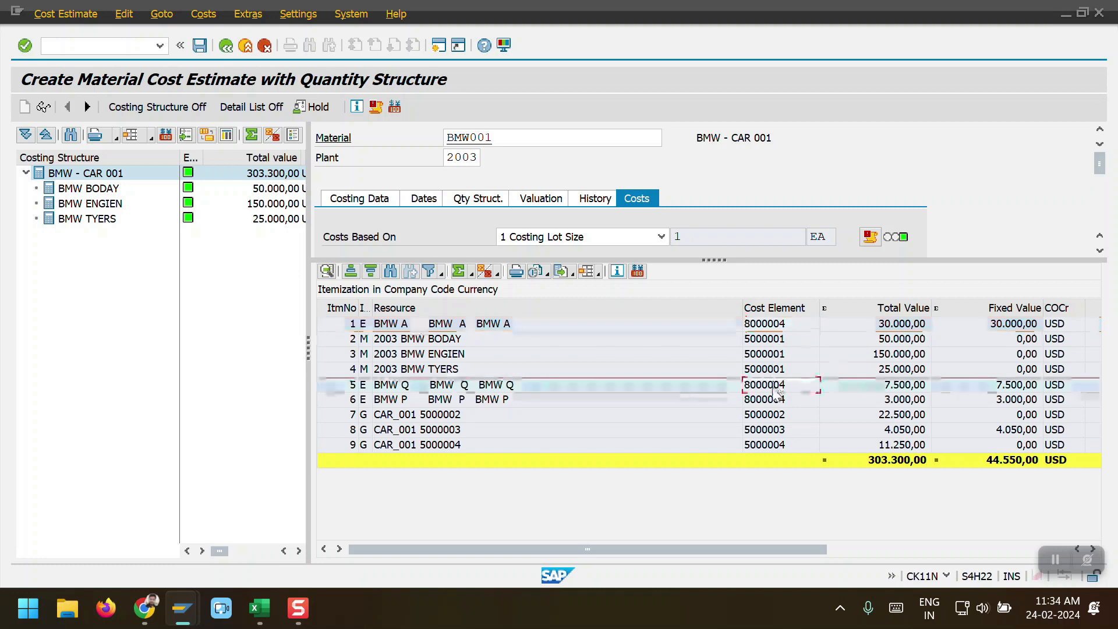
left_click(773, 401)
Step: Keep only Production selected in the OKTZ cost components and open its Cost Component - Cost Element Interval assignment
key("alt+Tab")
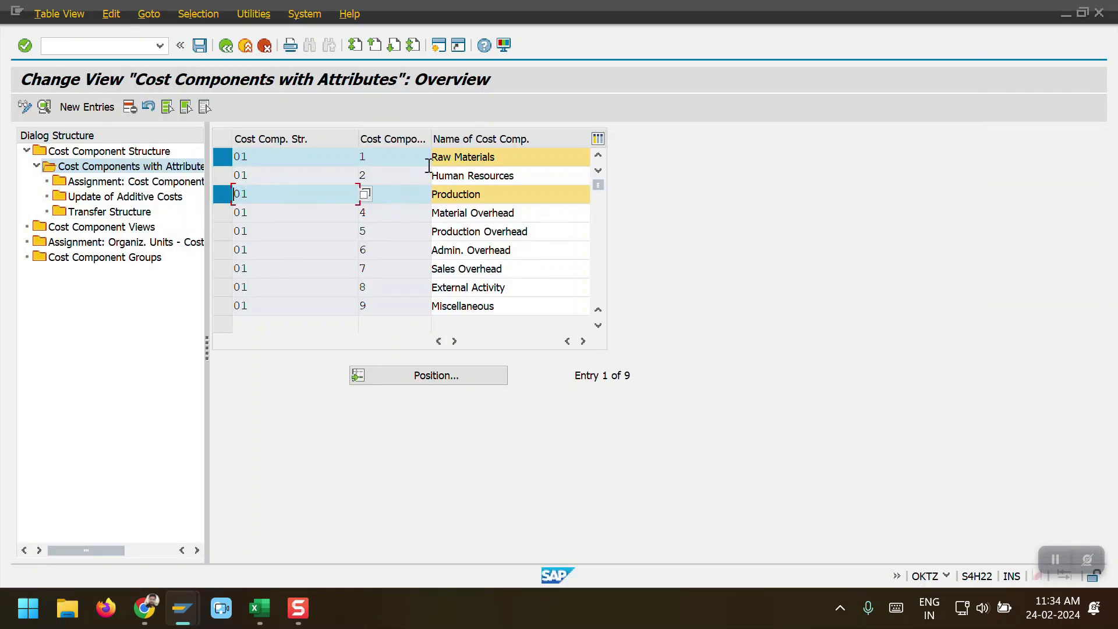
key("alt+Tab")
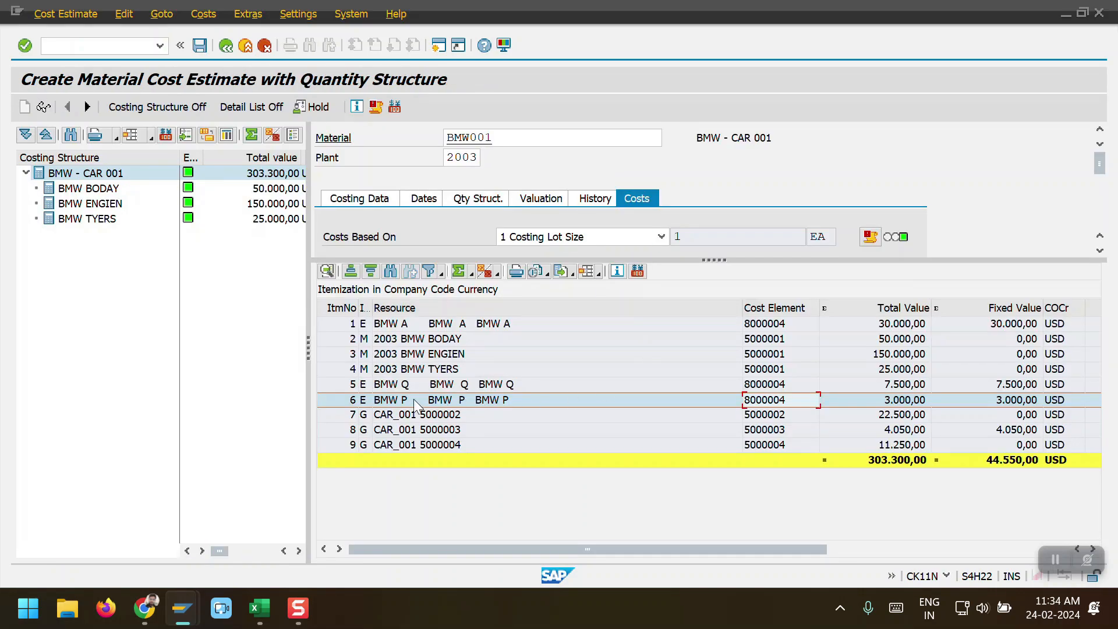
key("alt+Tab")
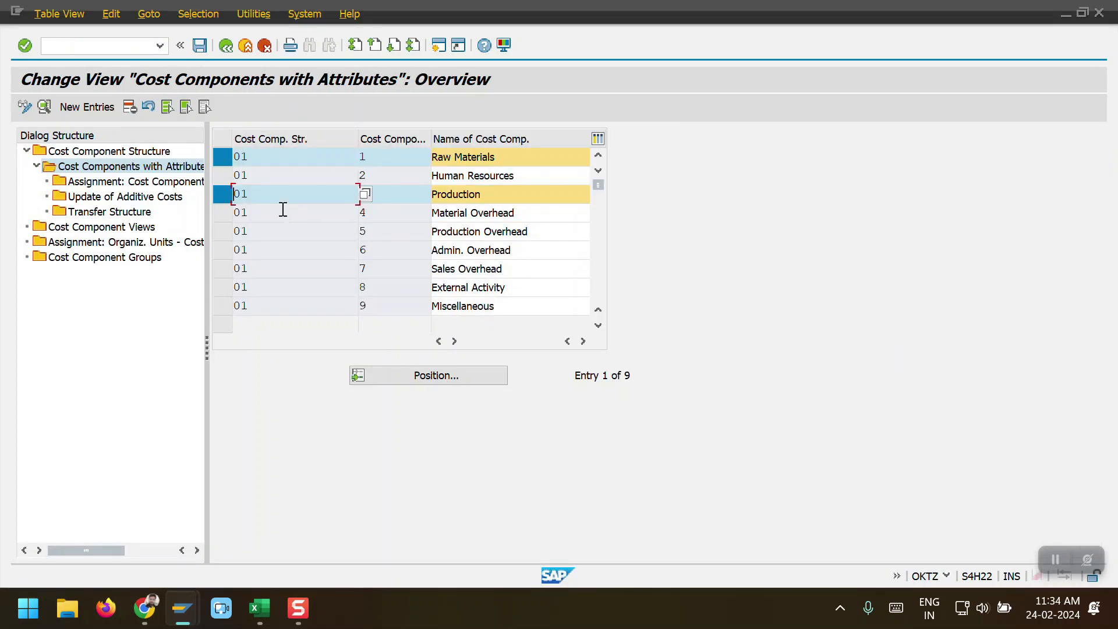
left_click(237, 158)
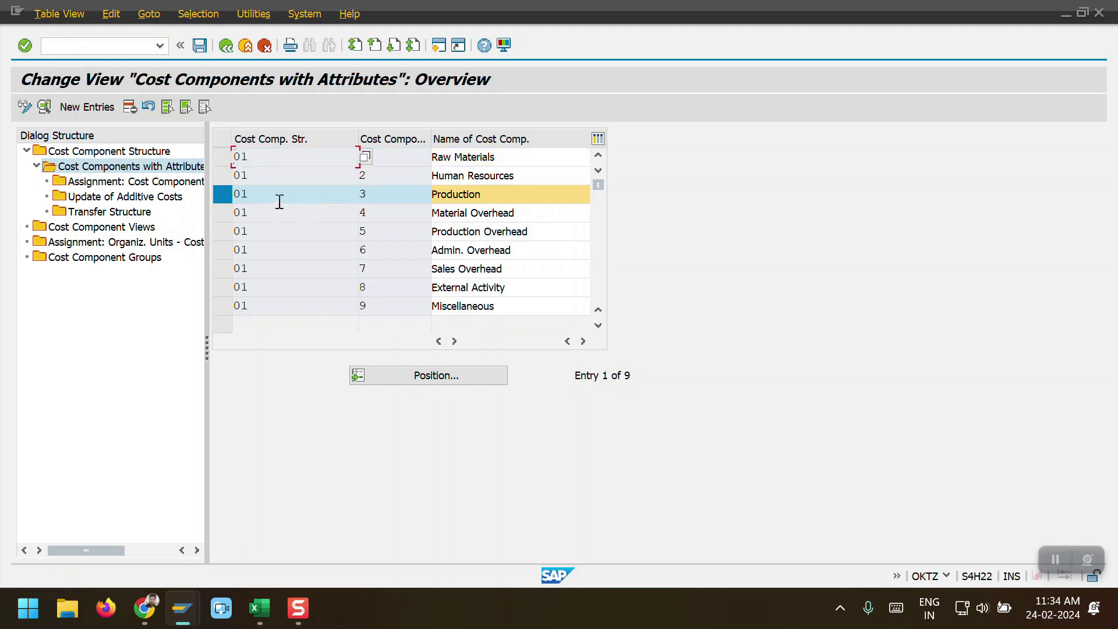
key("alt+Tab")
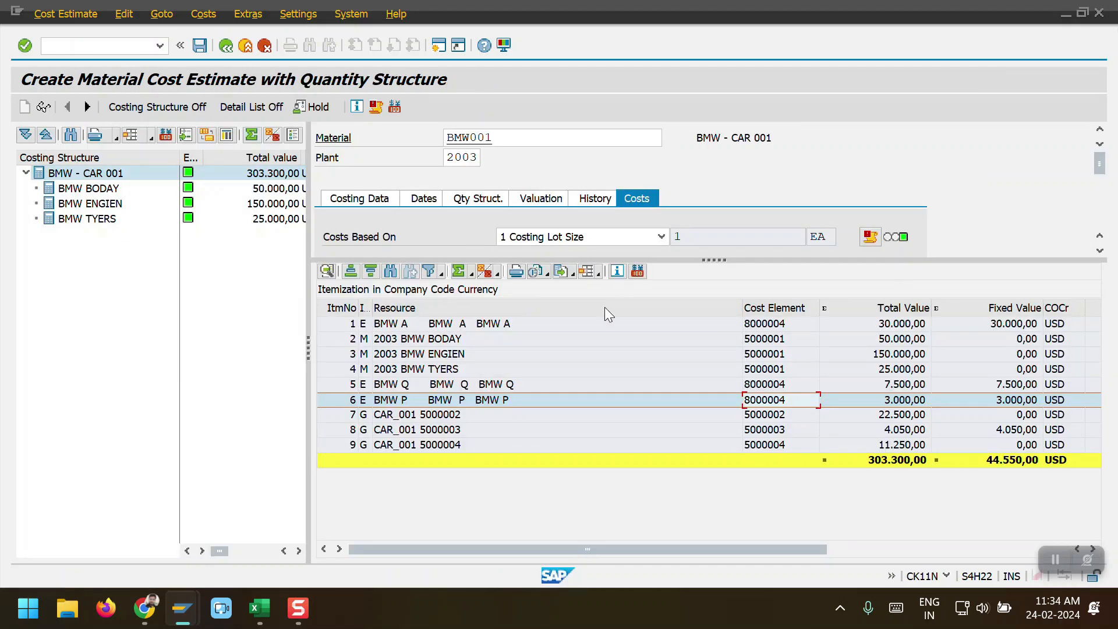
key("alt+Tab")
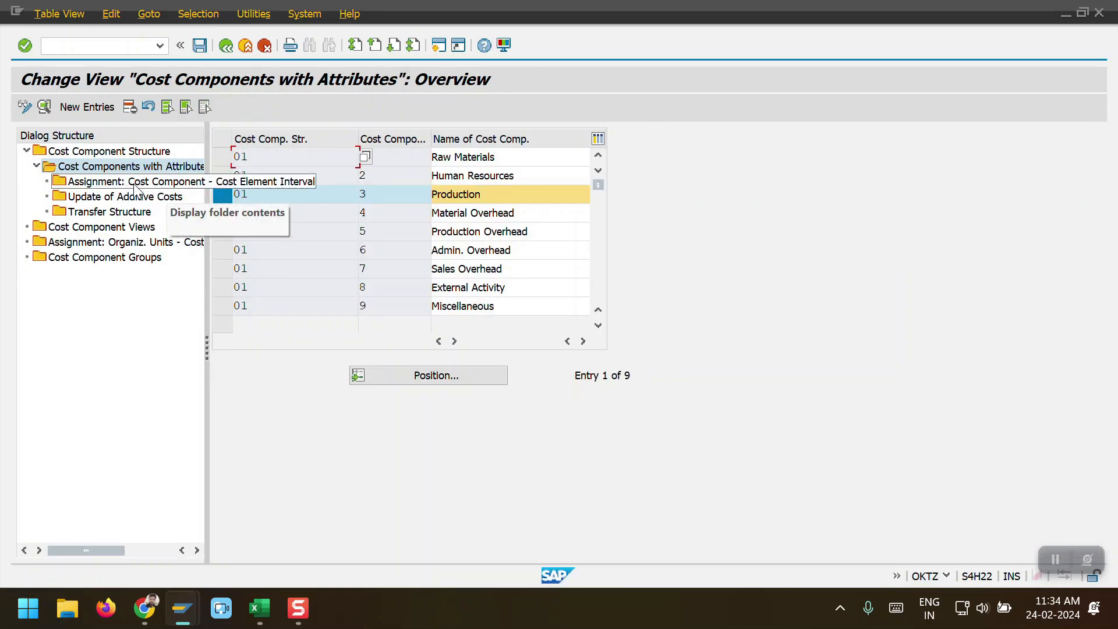
double_click(167, 189)
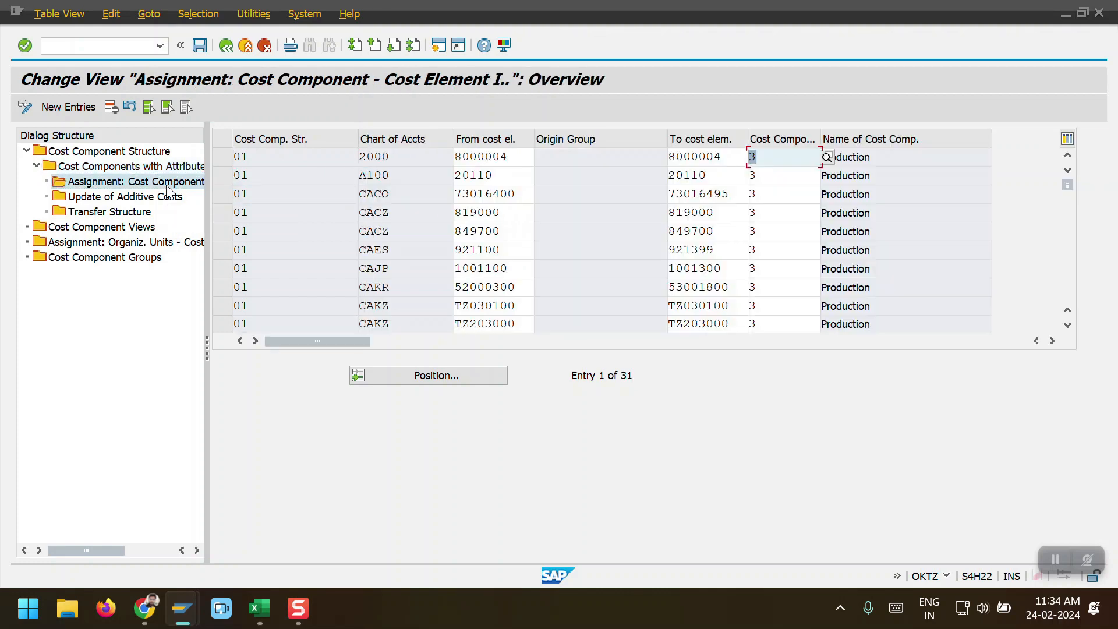
Step: Examine the chart of accounts 2000 assignment row: its cost element interval, cost component number and component name
left_click(221, 156)
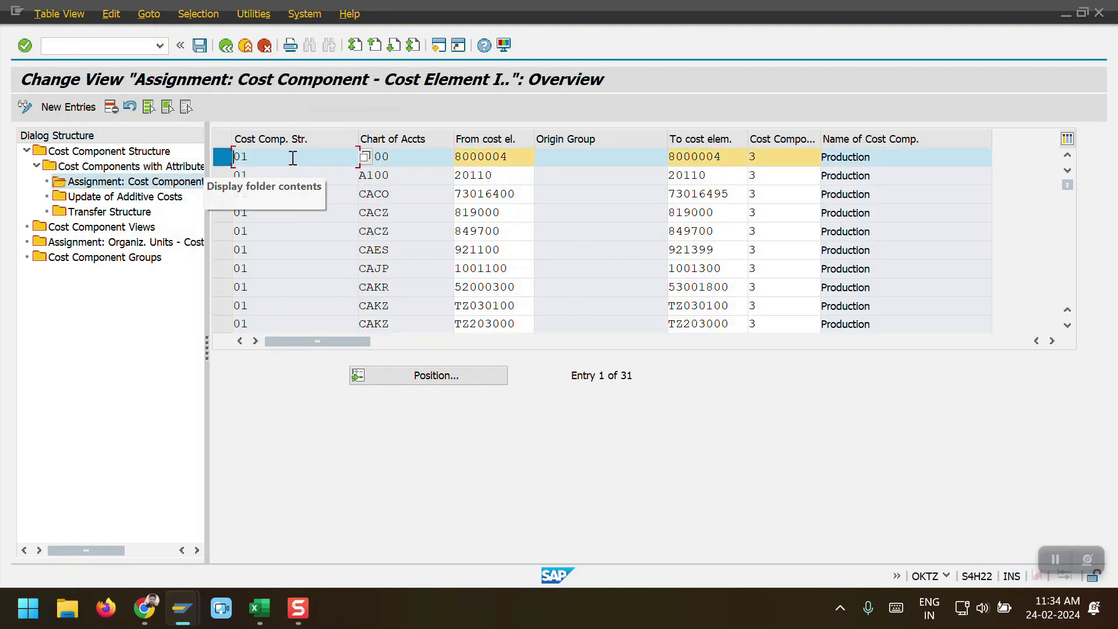
left_click(408, 157)
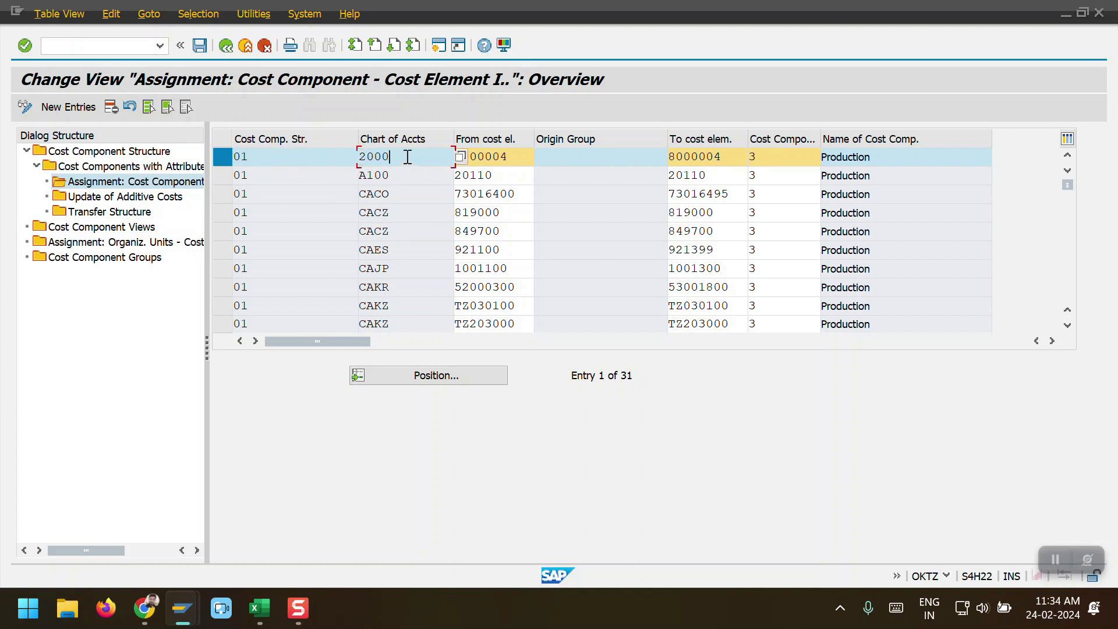
left_click(515, 155)
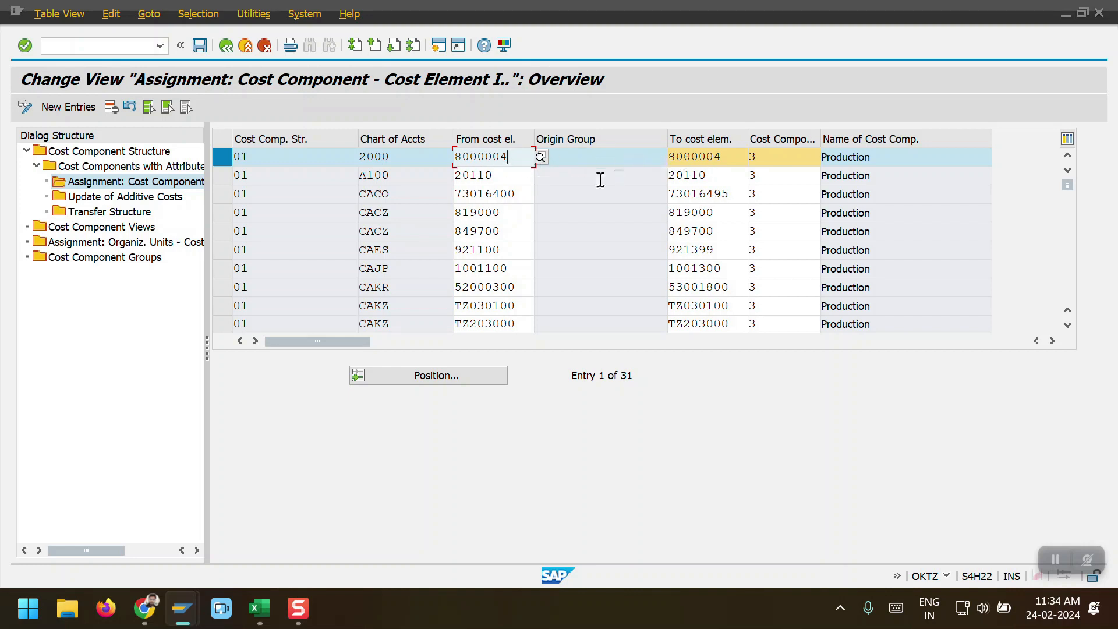
left_click(764, 158)
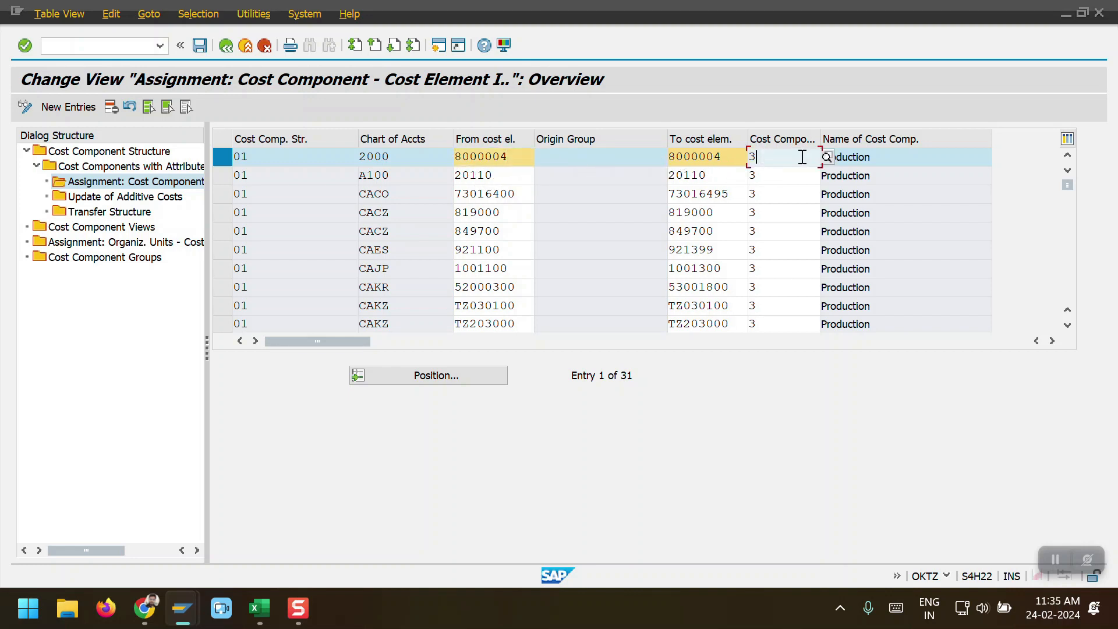
left_click(867, 157)
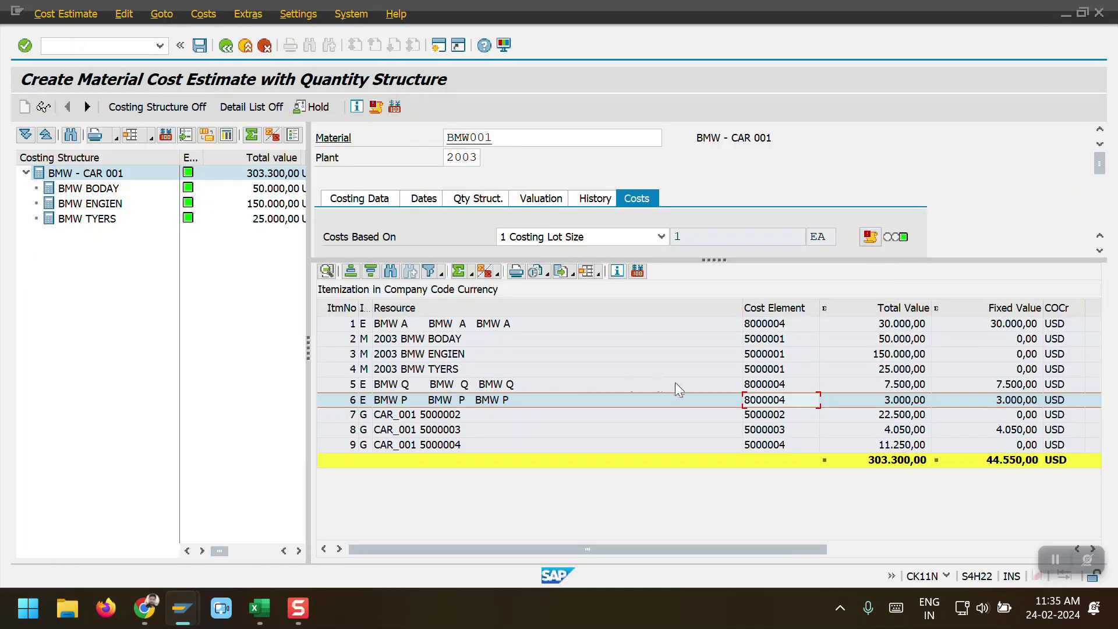
Step: Check the cost elements and total values of the three activity items in the cost estimate, and return to the assignment table
left_click(786, 323)
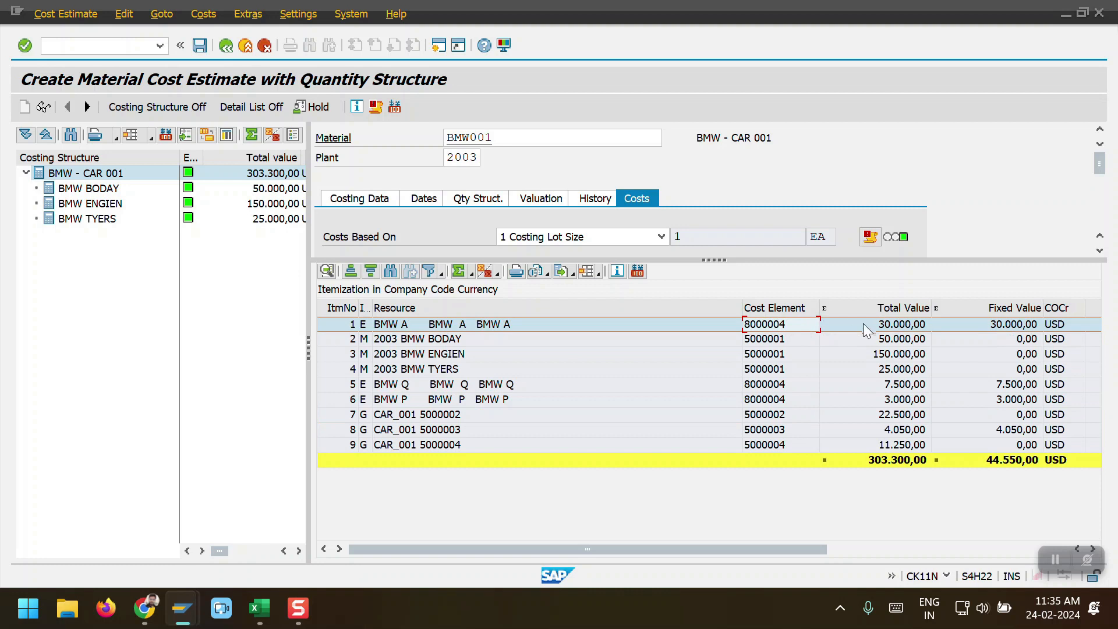
left_click(786, 383)
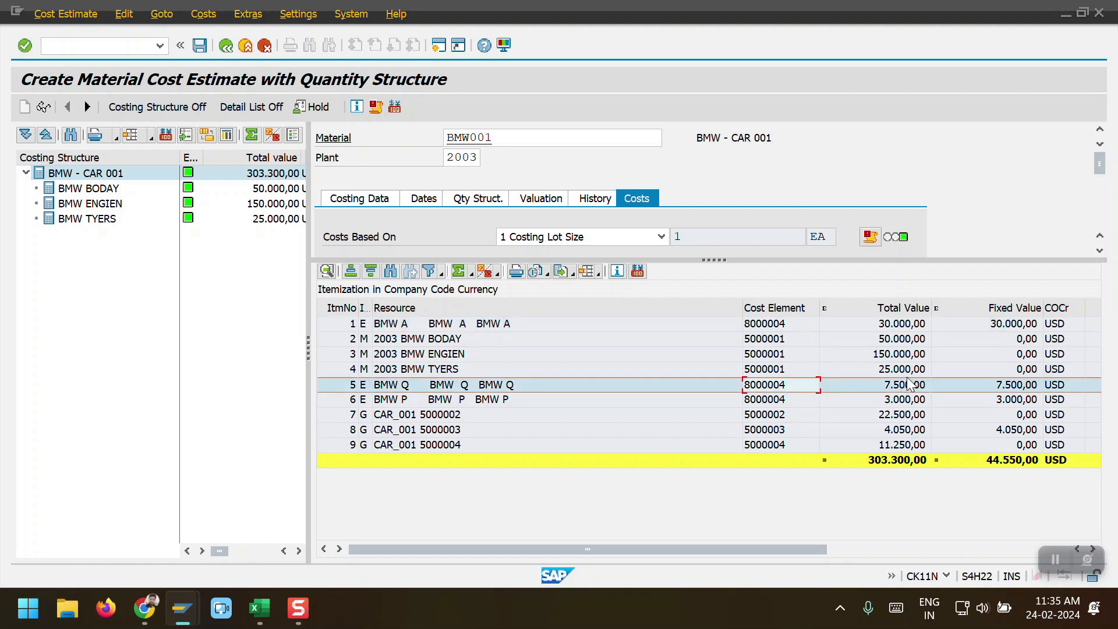
left_click(812, 401)
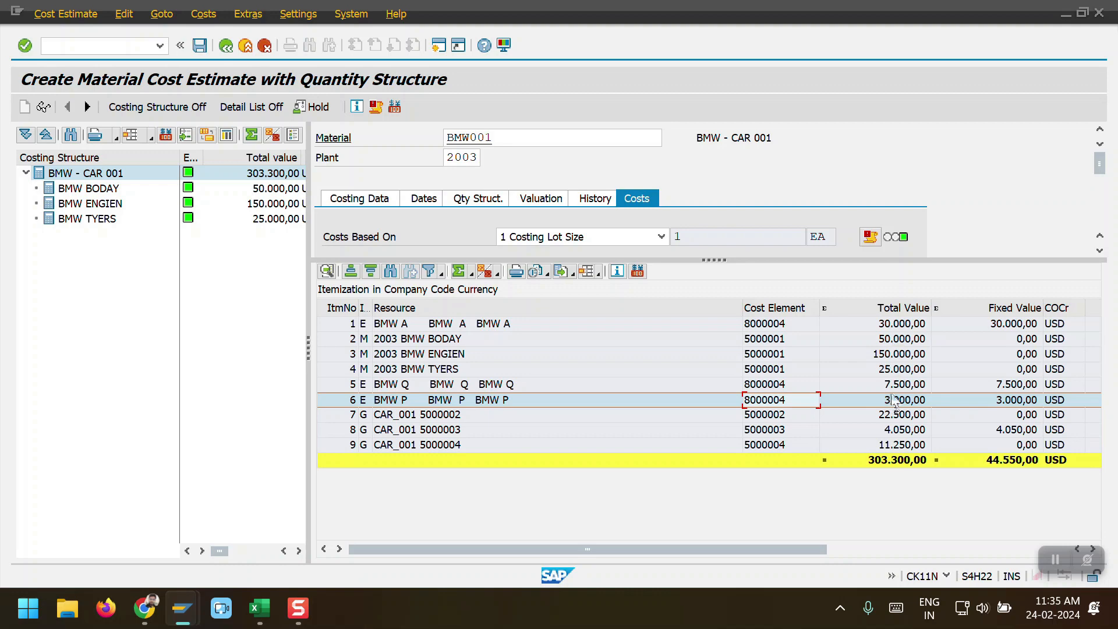
key("alt+Tab")
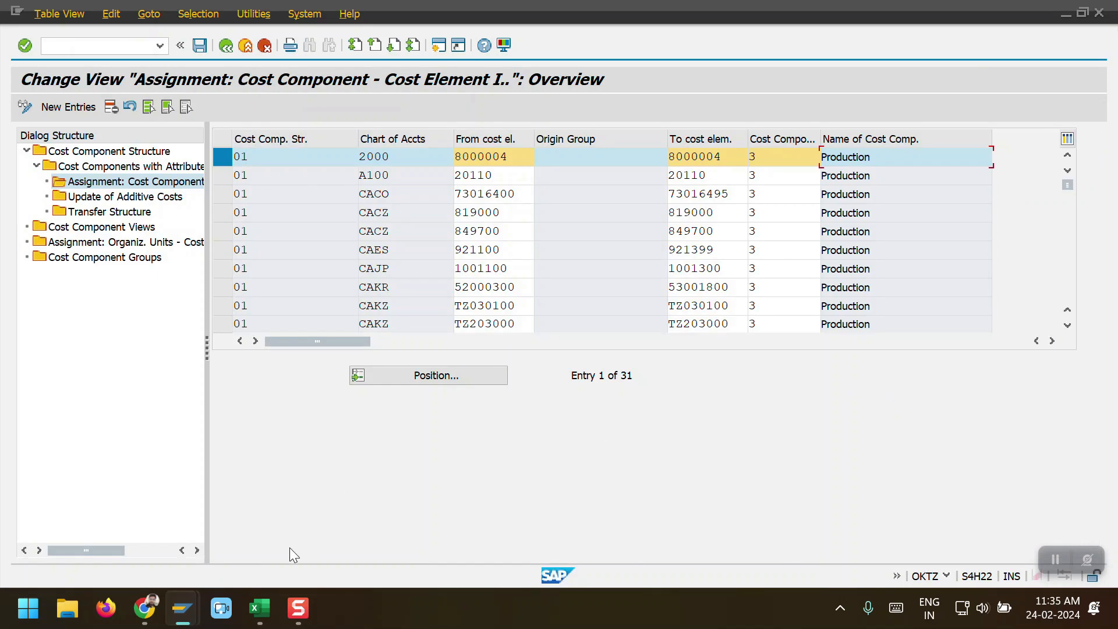
Step: Check the activity prices per hour and the total manufacturing cost in the Excel workbook, and return to the assignment table
mouse_move(260, 608)
left_click(350, 513)
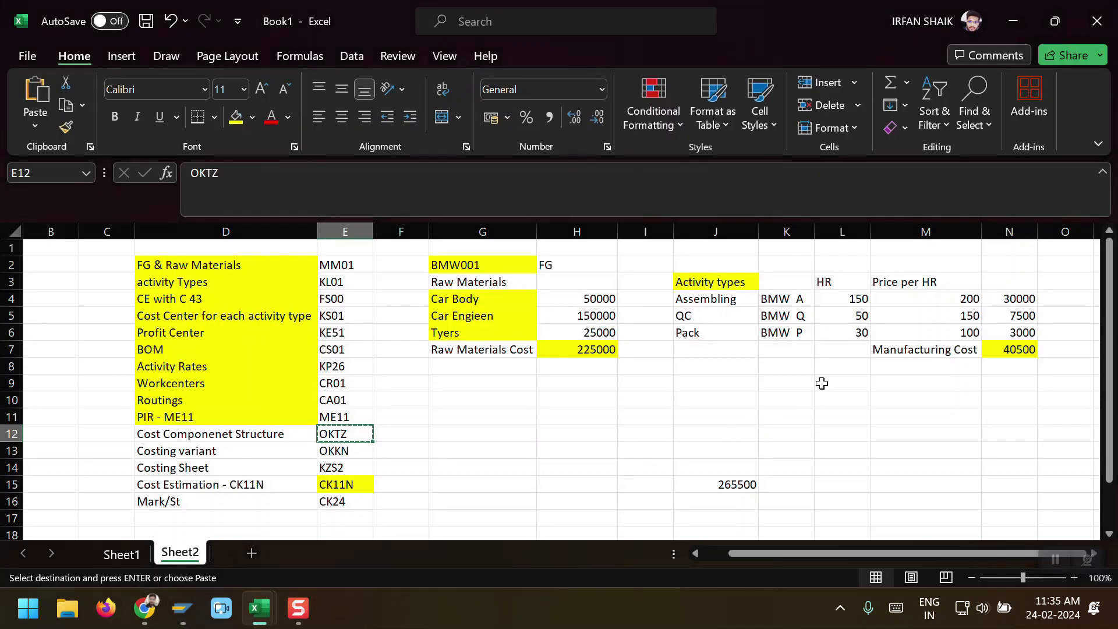
left_click(999, 355)
left_click_drag(955, 303, 959, 334)
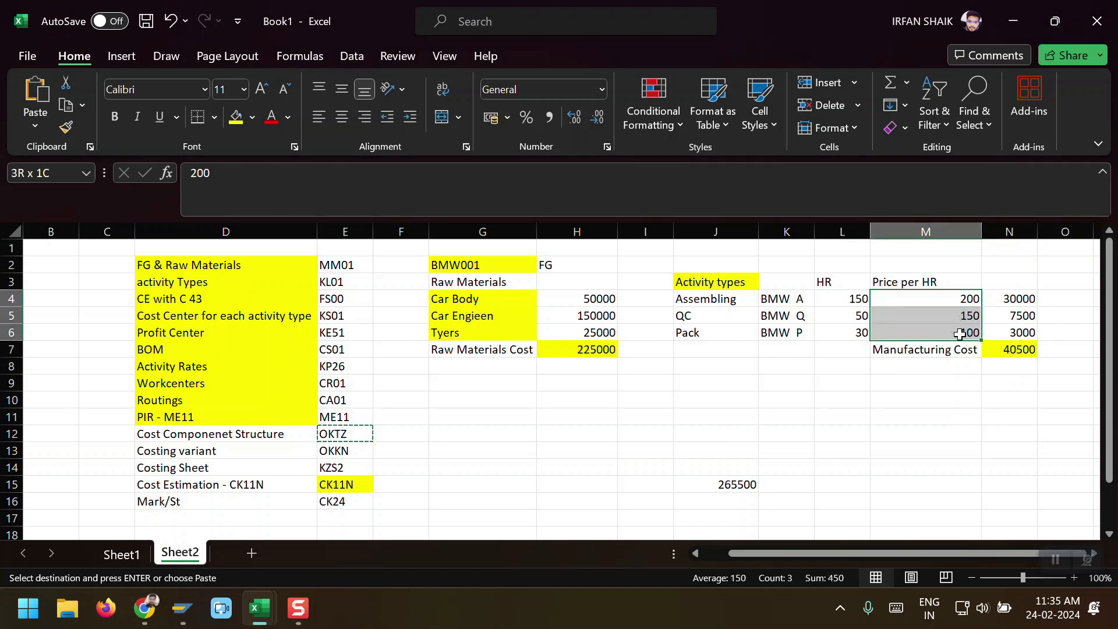
left_click(999, 349)
key("alt+Tab")
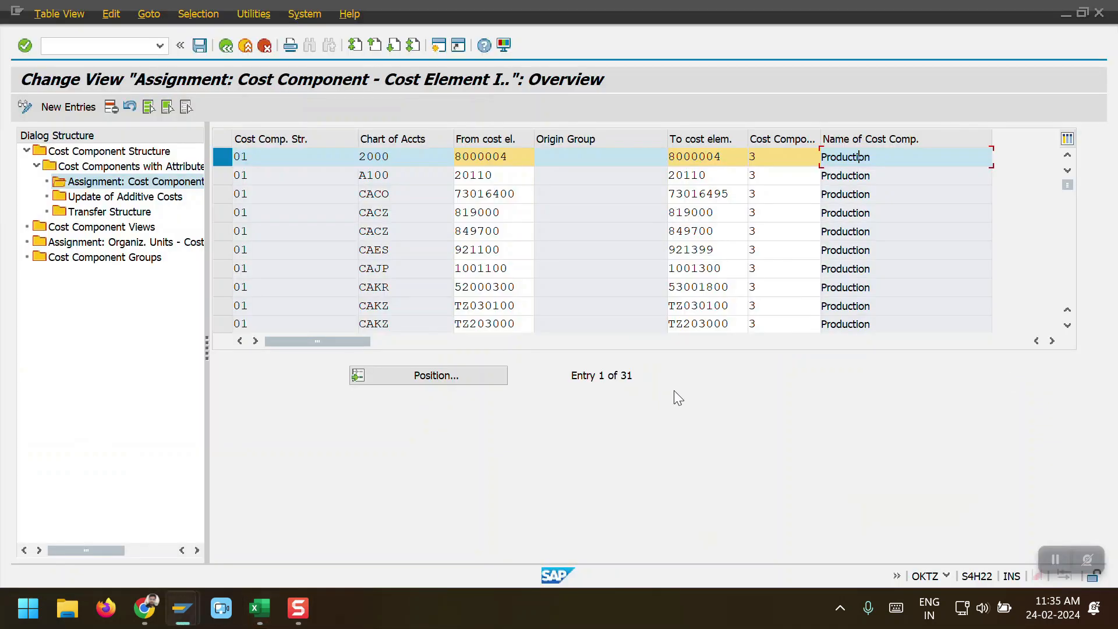
Step: Examine the cost elements and values of the BMW body, engine and tyre items in the cost estimate, and return to OKTZ
key("alt+Tab")
key("alt+Tab")
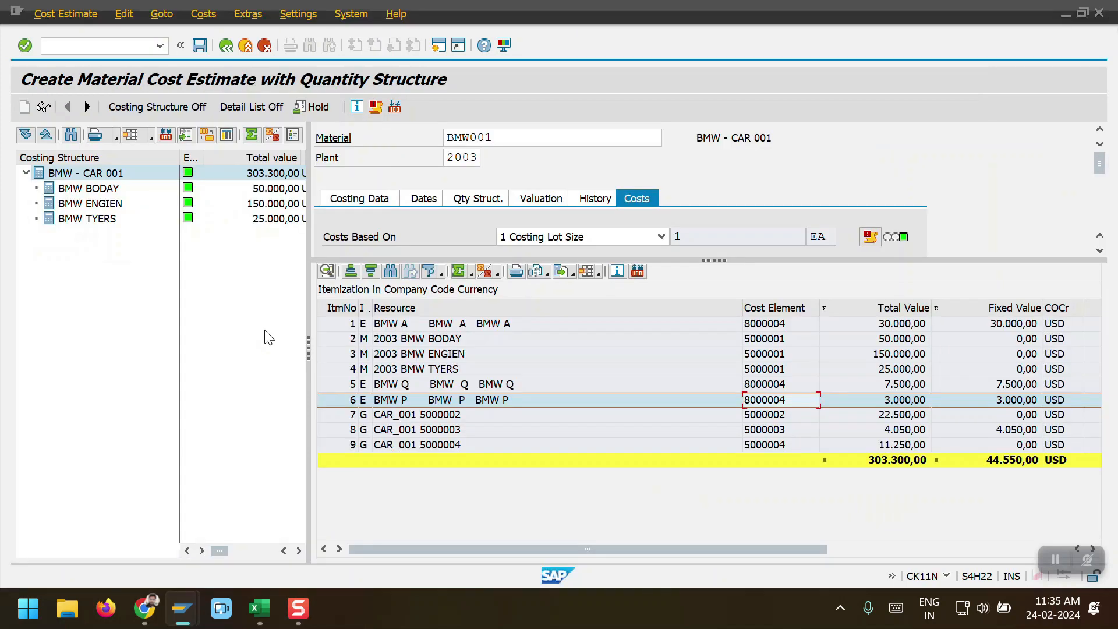
left_click(425, 342)
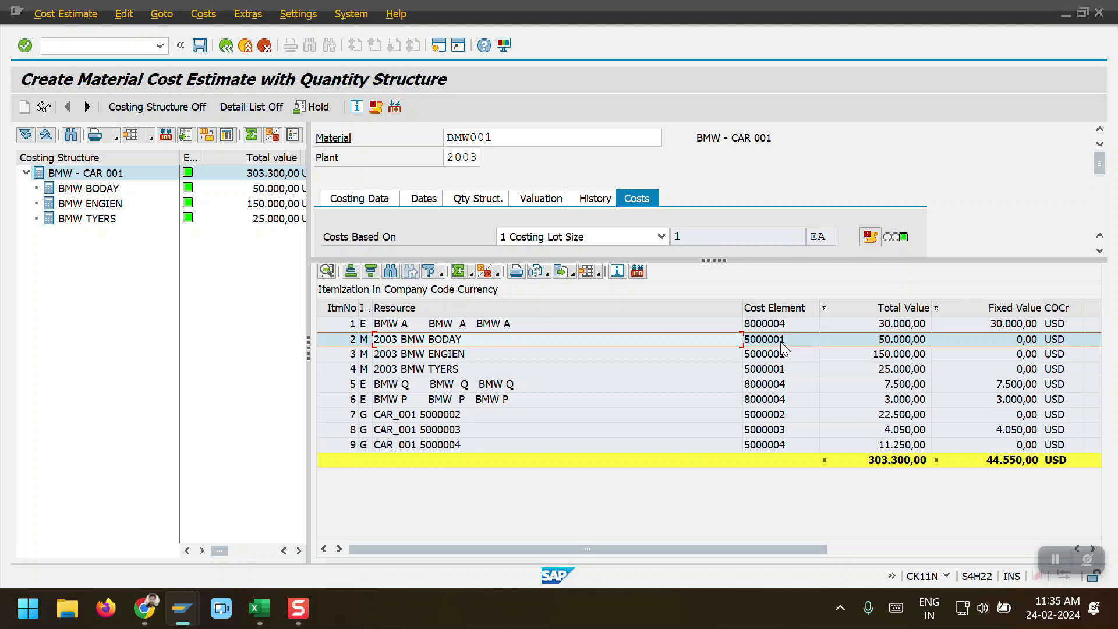
left_click(893, 353)
left_click(890, 371)
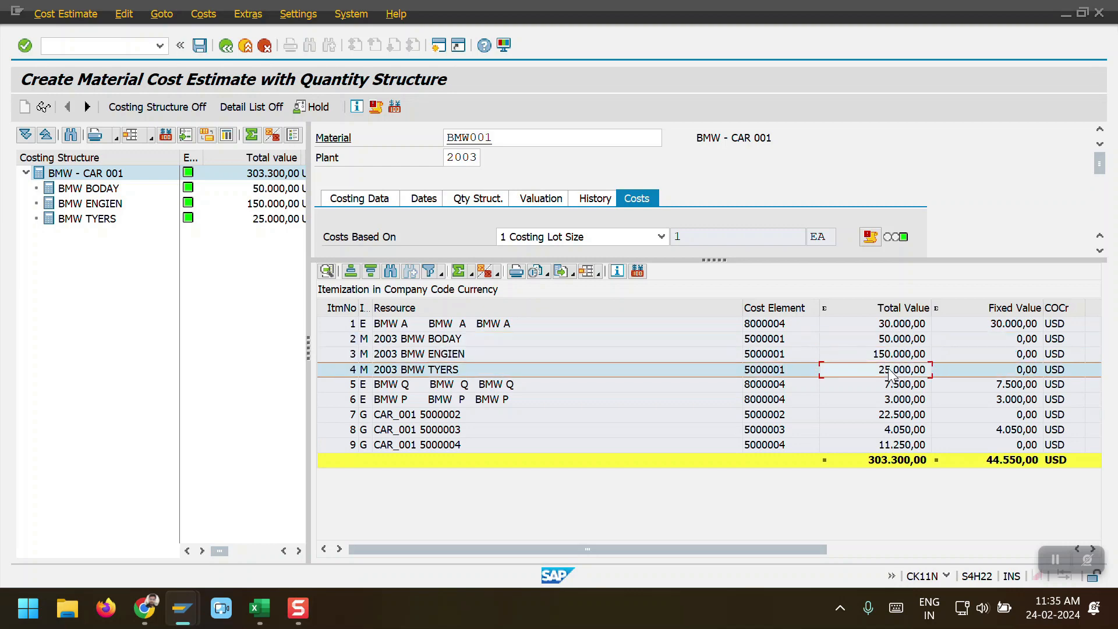
key("alt+Tab")
key("alt+Tab")
key("alt+Tab")
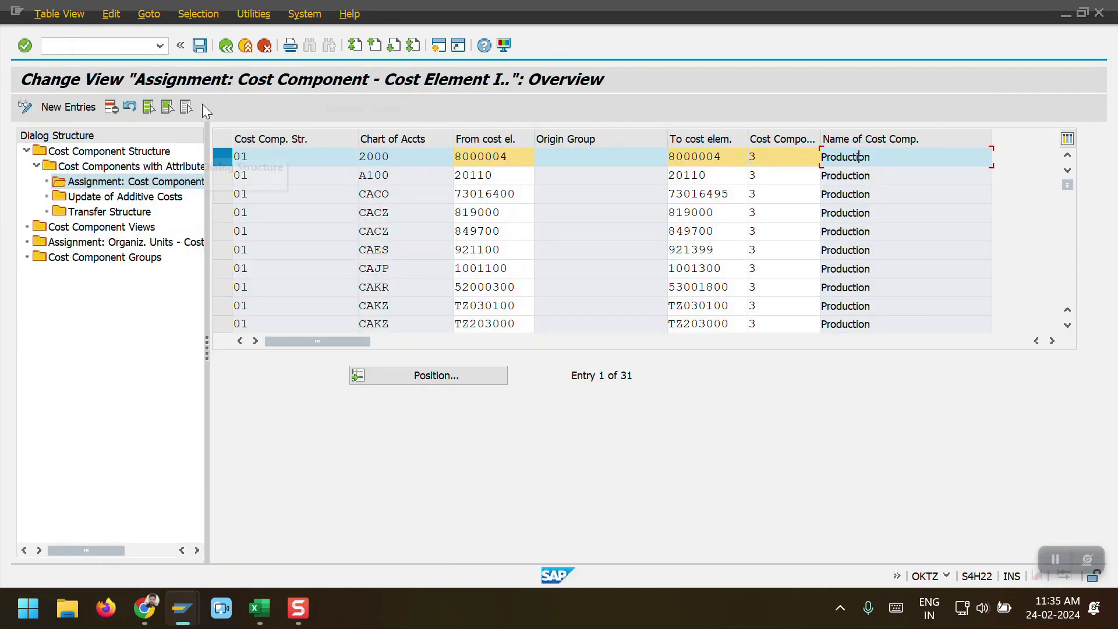
Step: Open the cost element assignments of the Raw Materials component and examine the chart of accounts 2000 row's cost element and component number
double_click(161, 164)
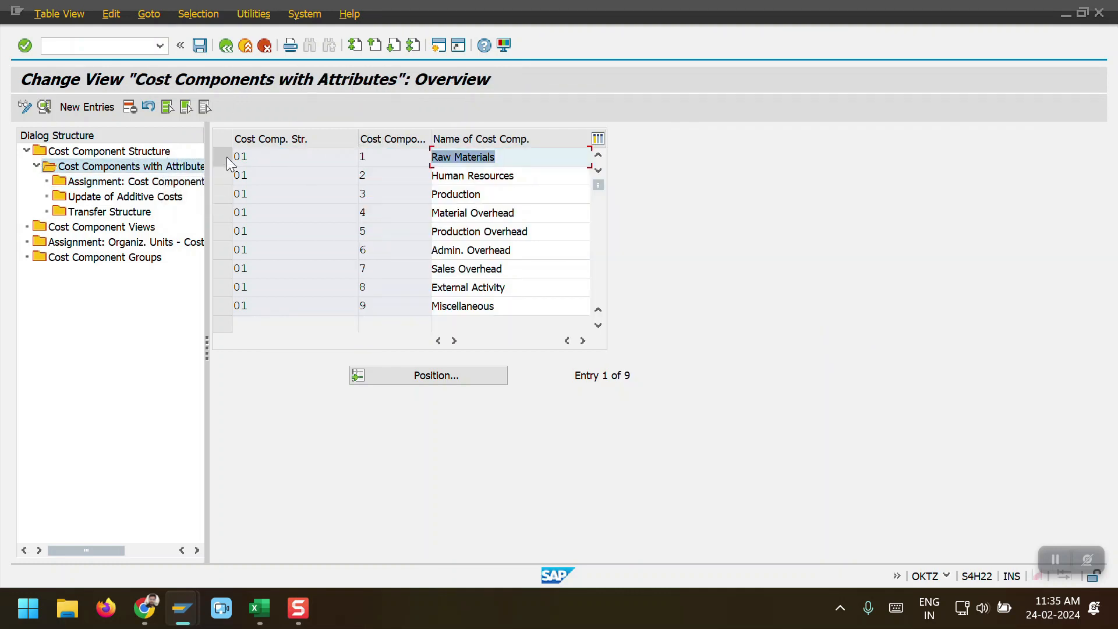
left_click(223, 157)
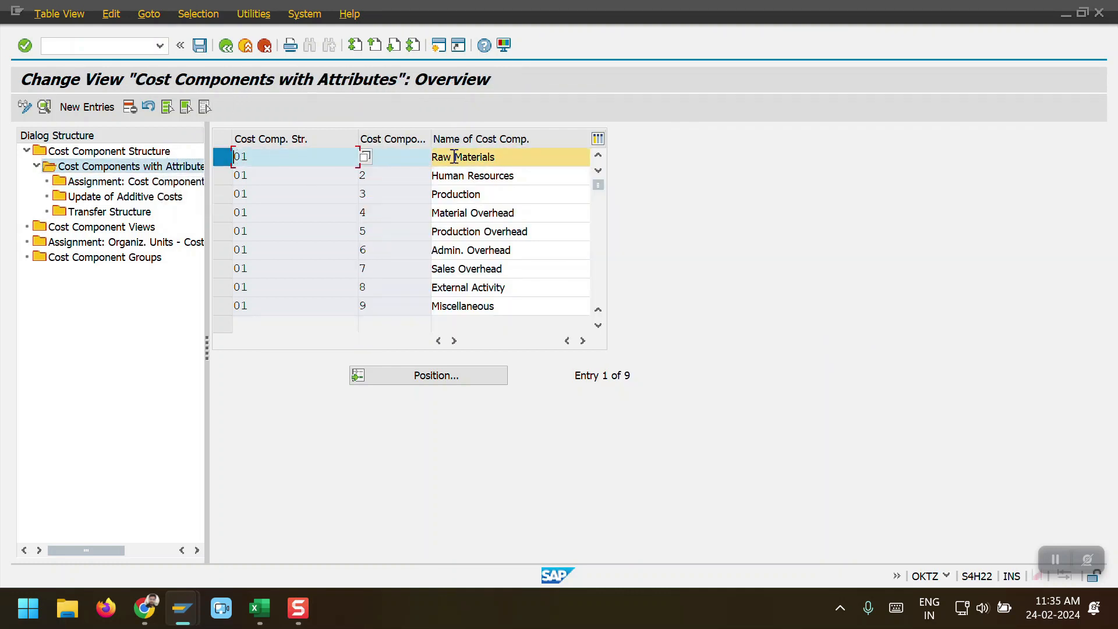
double_click(124, 184)
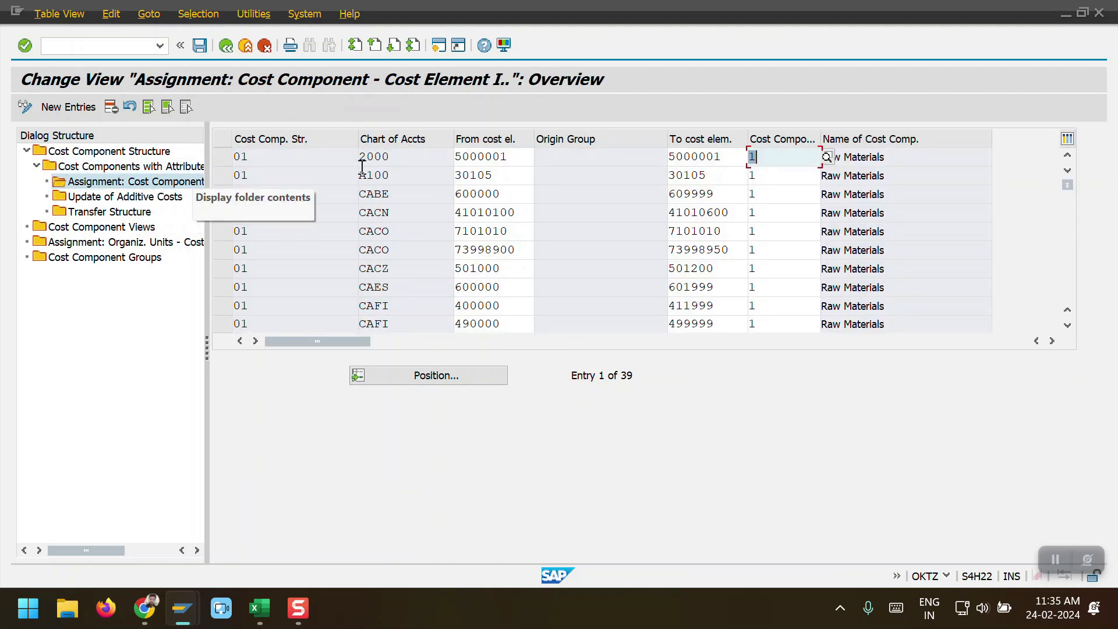
left_click(221, 157)
left_click(406, 159)
left_click(516, 159)
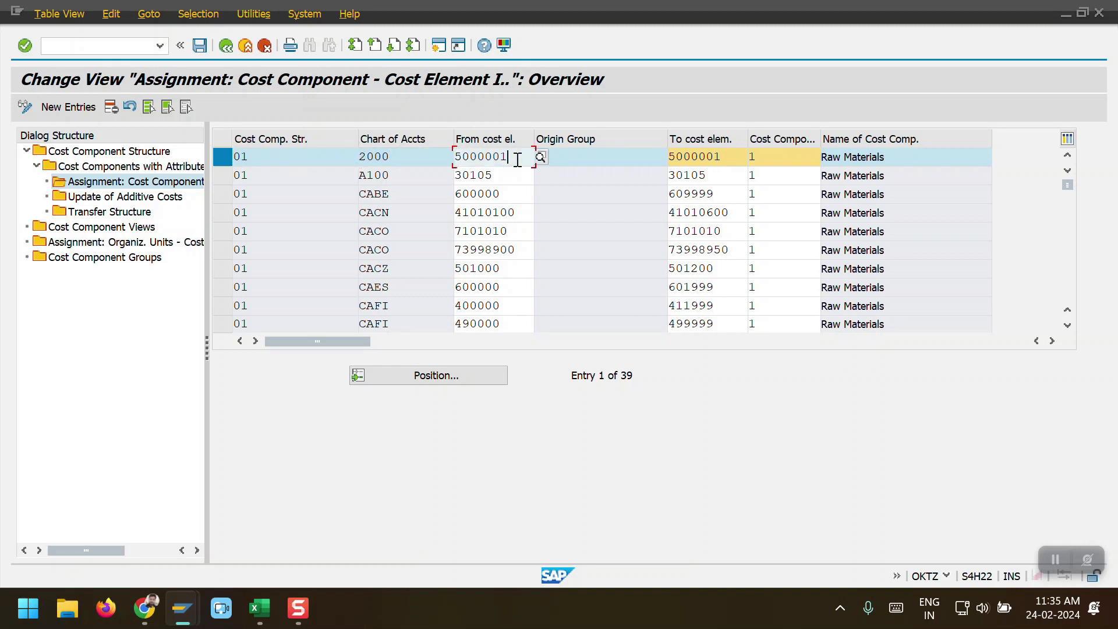
left_click(785, 154)
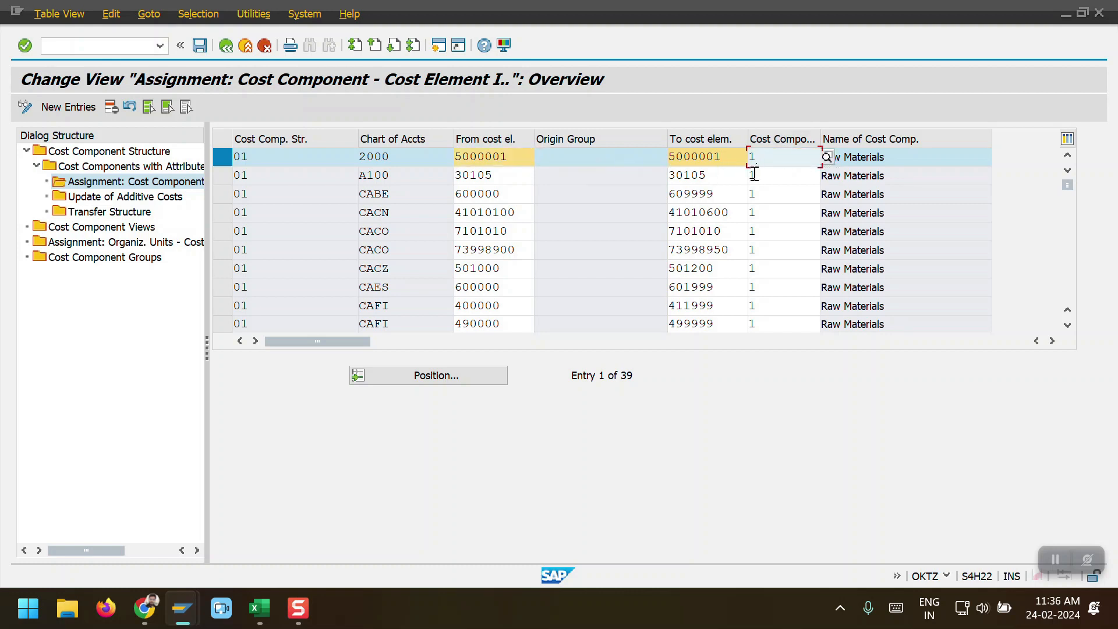
Step: Display the cost component breakdown in the BMW001 cost estimate and check the Raw Materials line
key("alt+Tab")
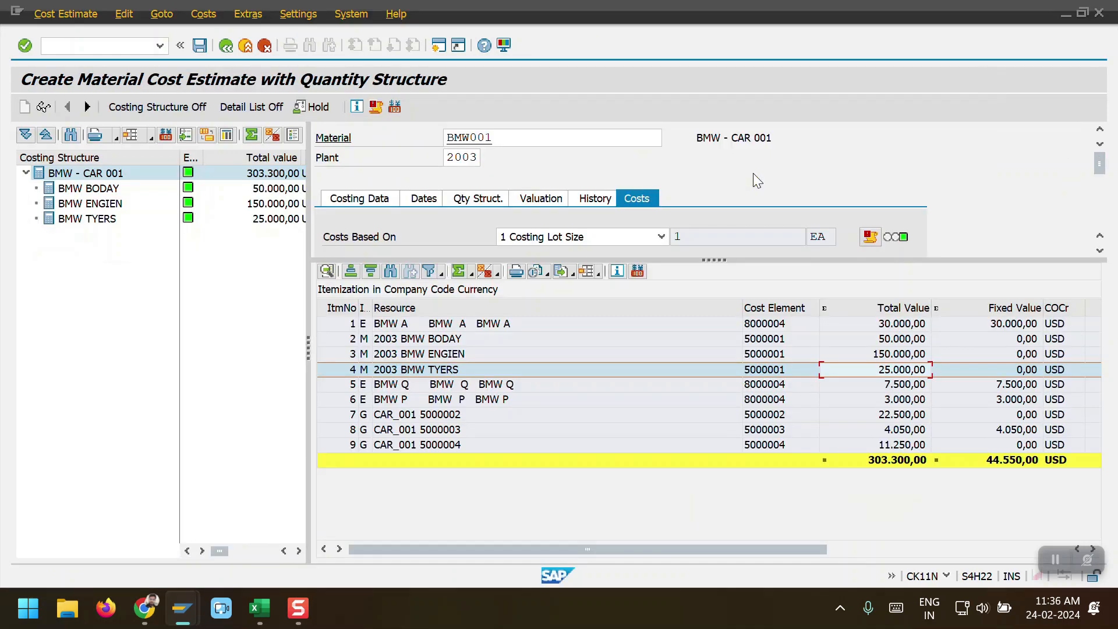
left_click_drag(711, 260, 714, 470)
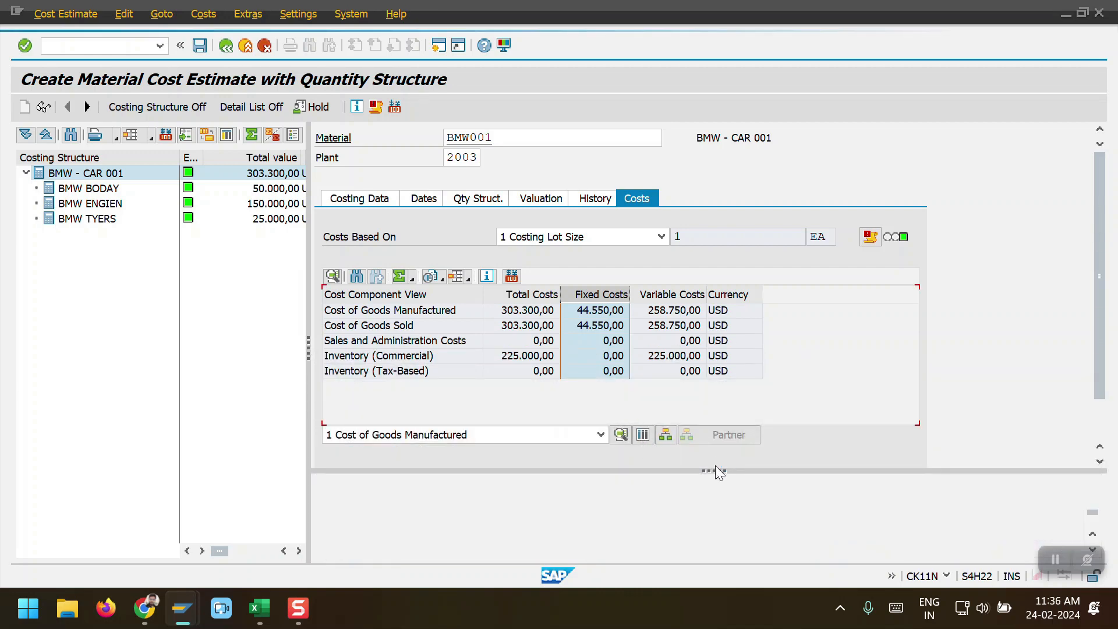
left_click_drag(716, 466, 731, 291)
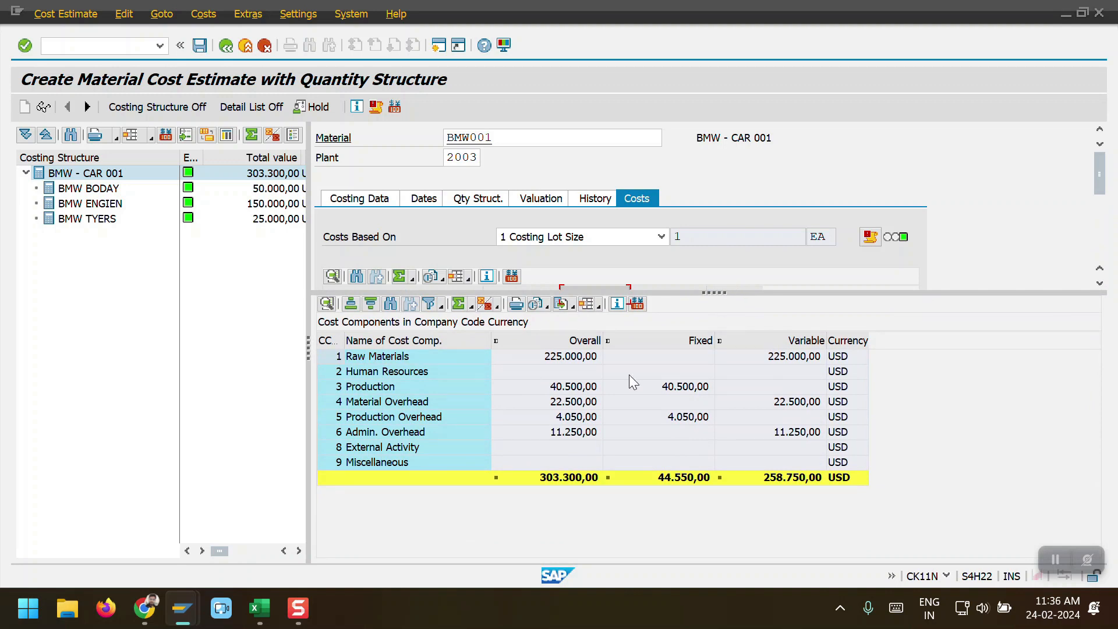
left_click(493, 359)
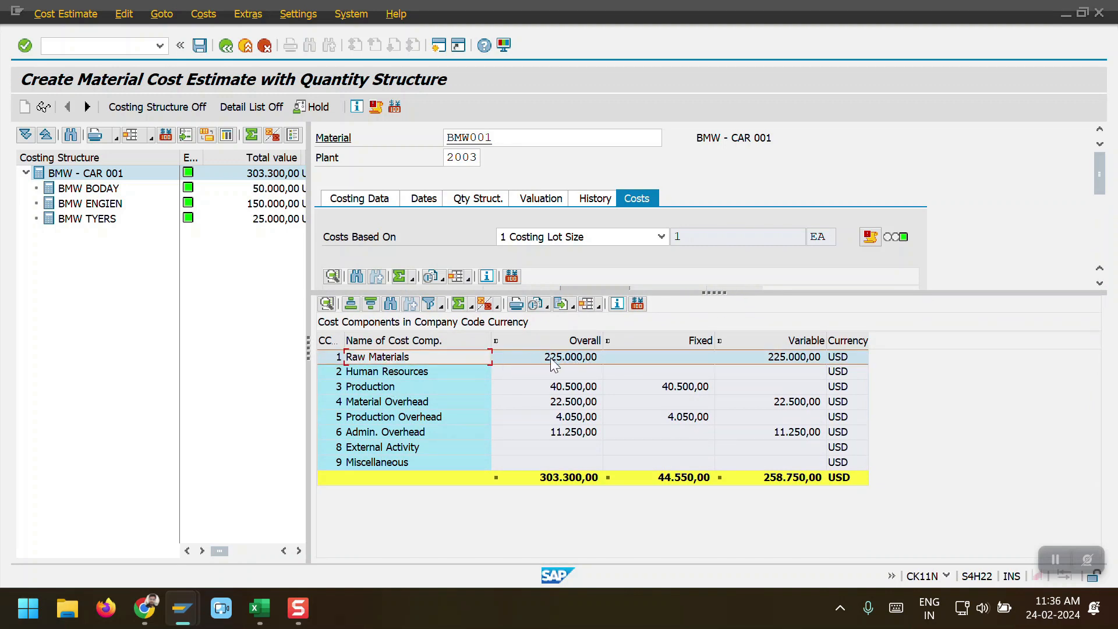
Step: Return the cost estimate to the itemization and compare the BMW body item's cost element with the Raw Materials assignment in OKTZ
left_click_drag(695, 293, 710, 455)
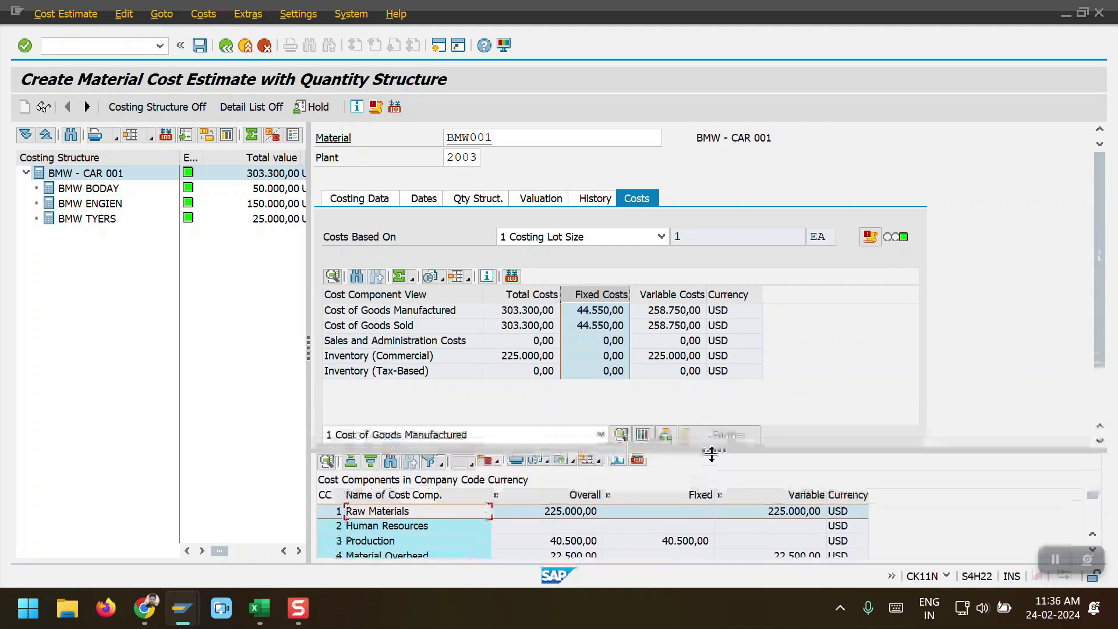
left_click(642, 434)
left_click_drag(715, 454, 719, 287)
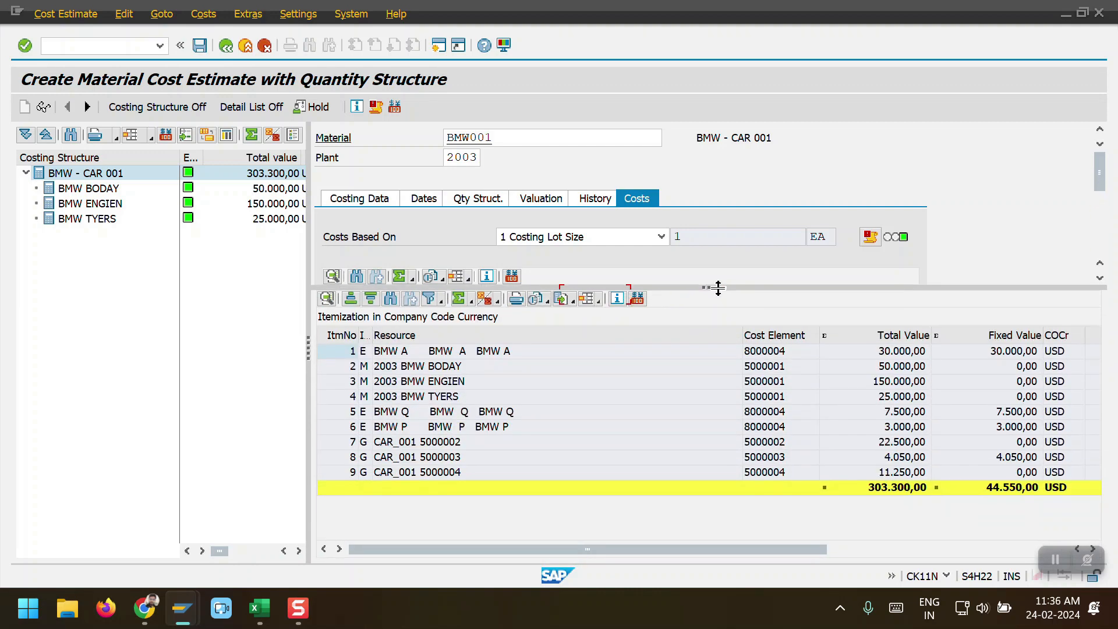
left_click(759, 368)
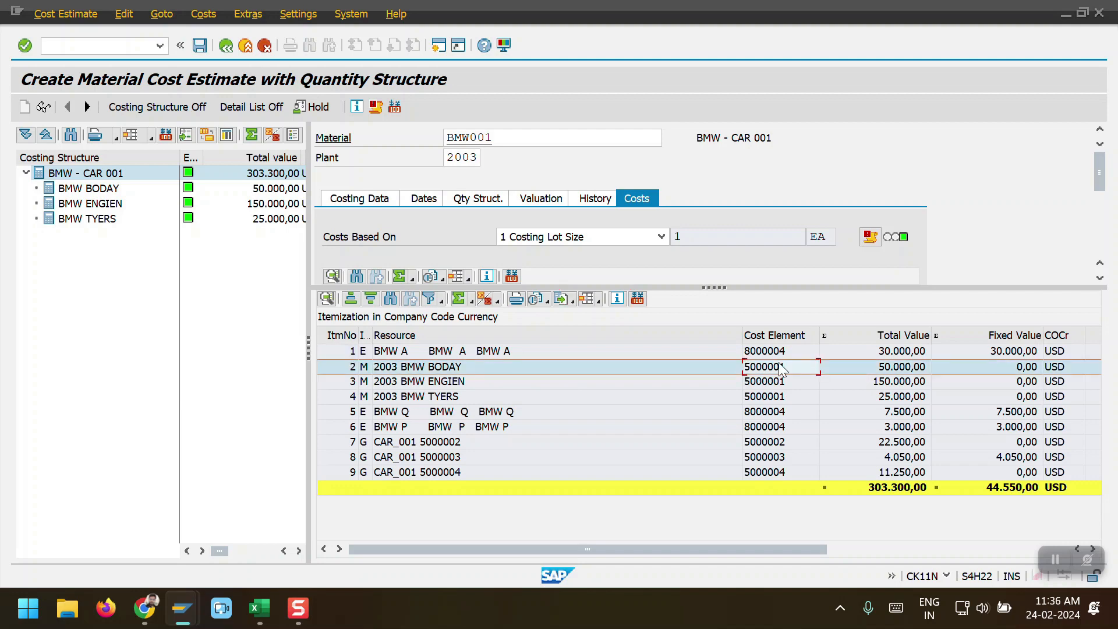
key("alt+Tab")
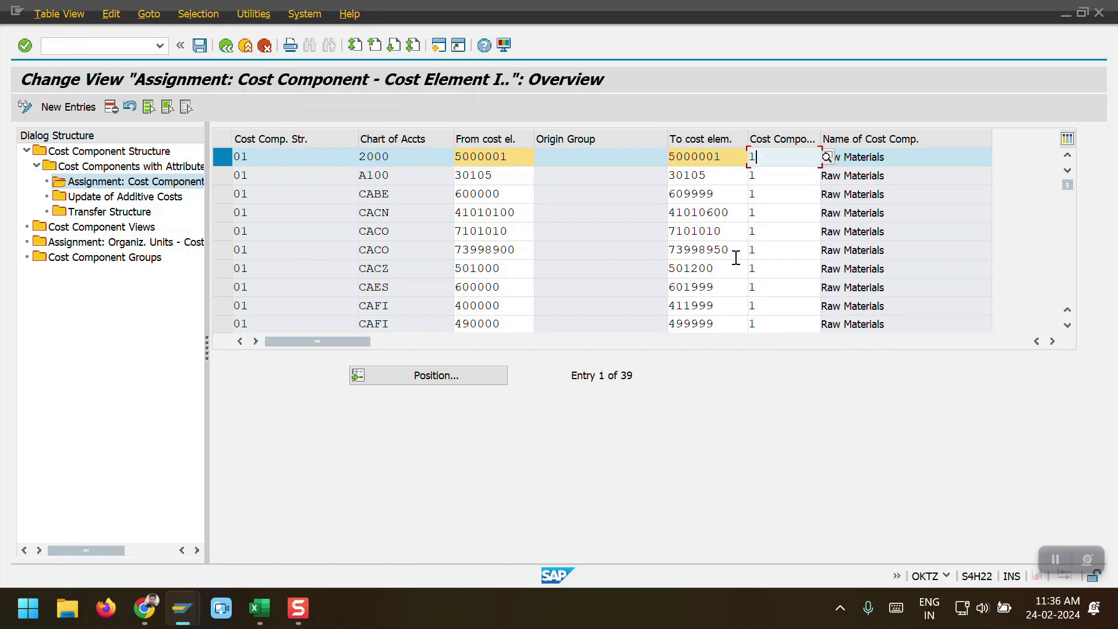
key("alt+Tab")
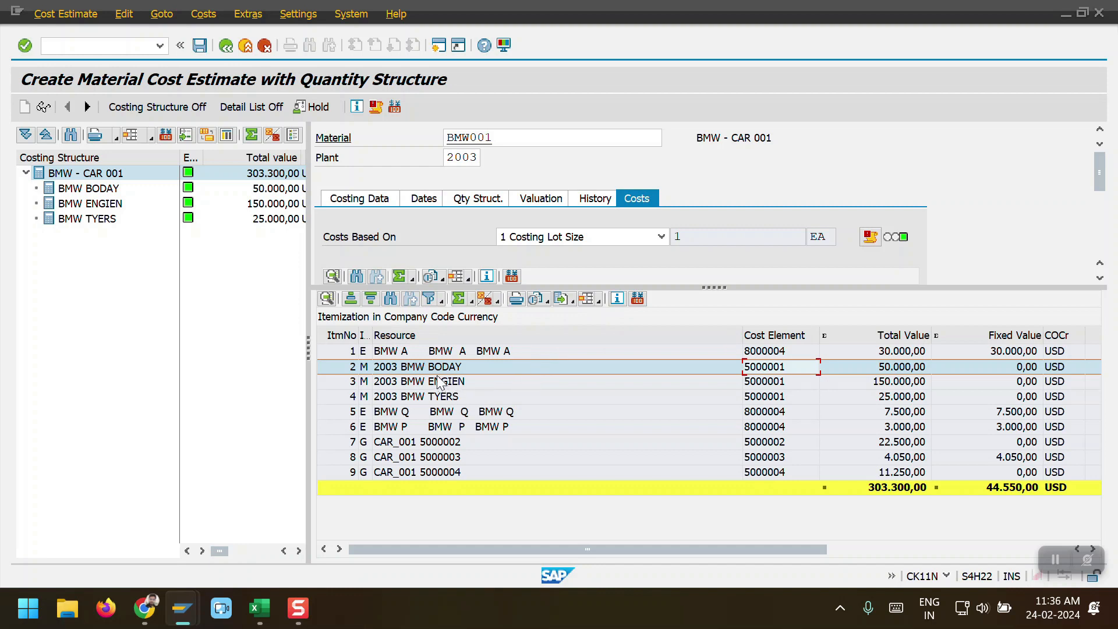
Step: Select the first CAR_001 overhead item, open the Material Overhead assignments in OKTZ and examine the chart of accounts 2000 row
left_click(444, 448)
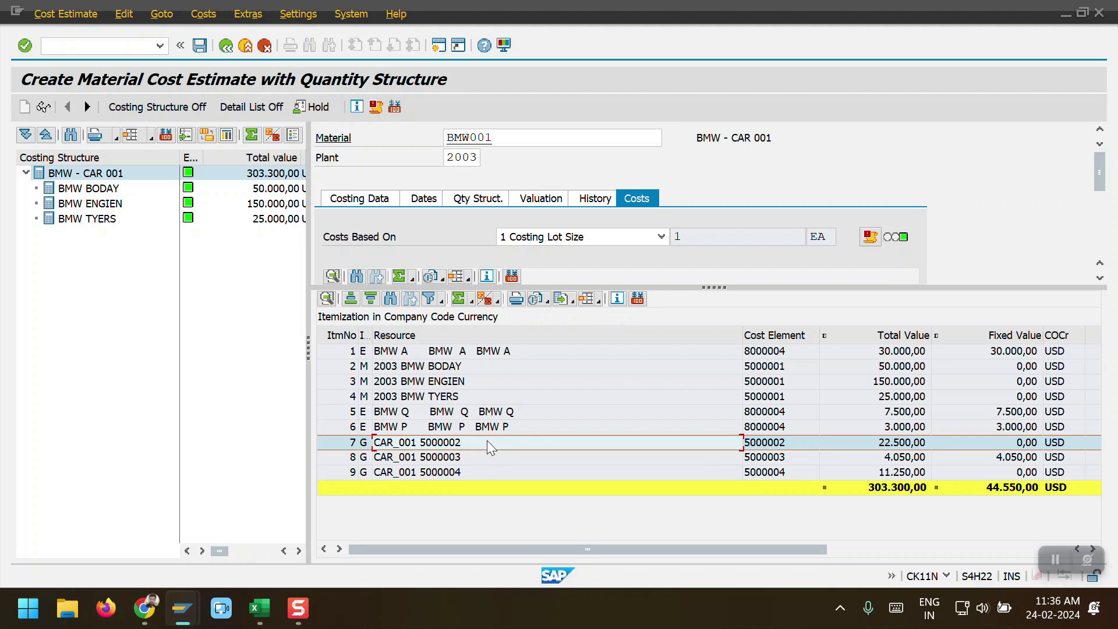
key("alt+Tab")
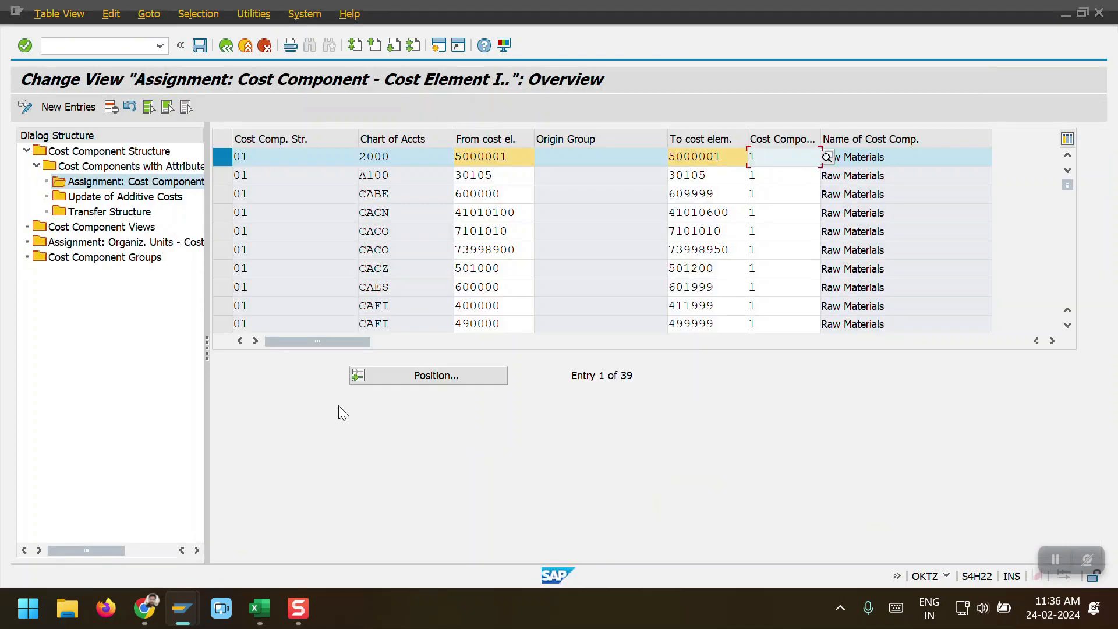
left_click(146, 168)
double_click(146, 169)
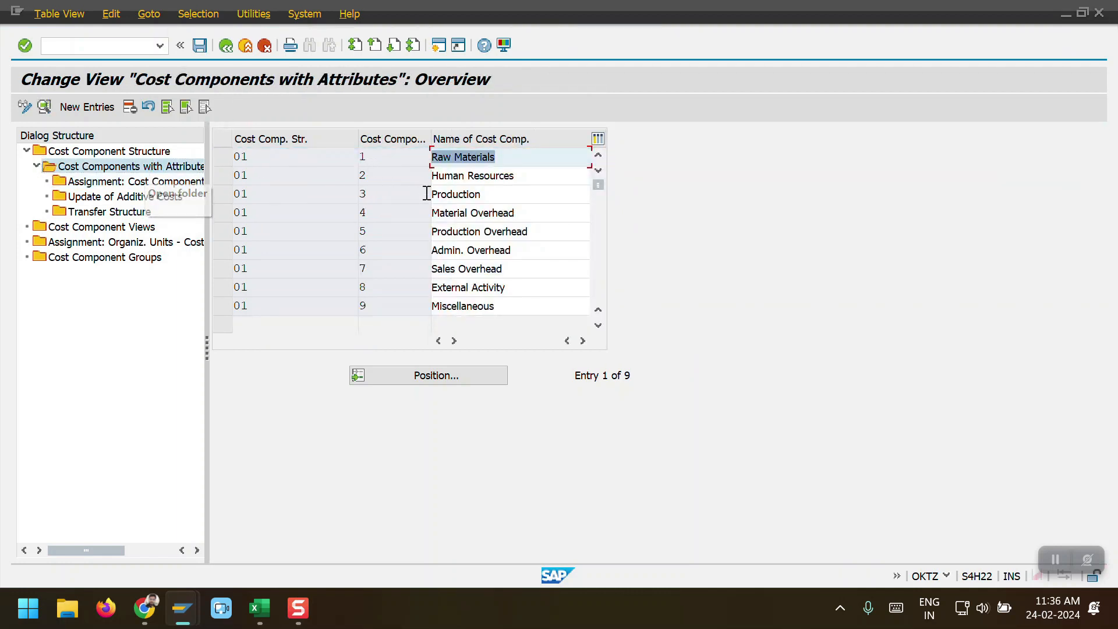
left_click(223, 214)
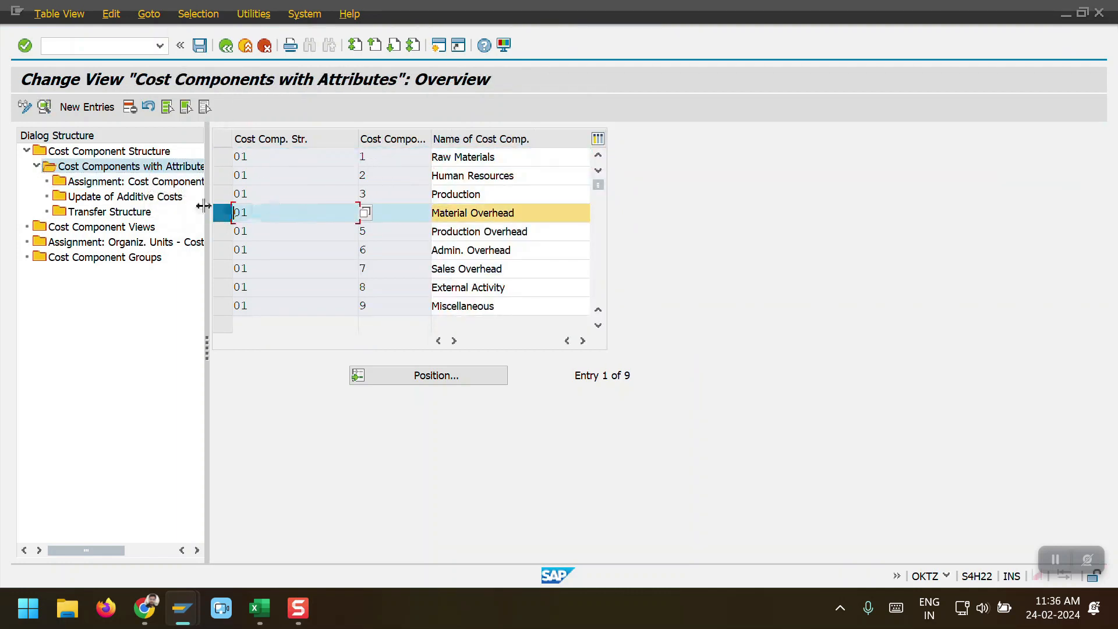
double_click(154, 183)
left_click_drag(510, 157, 455, 158)
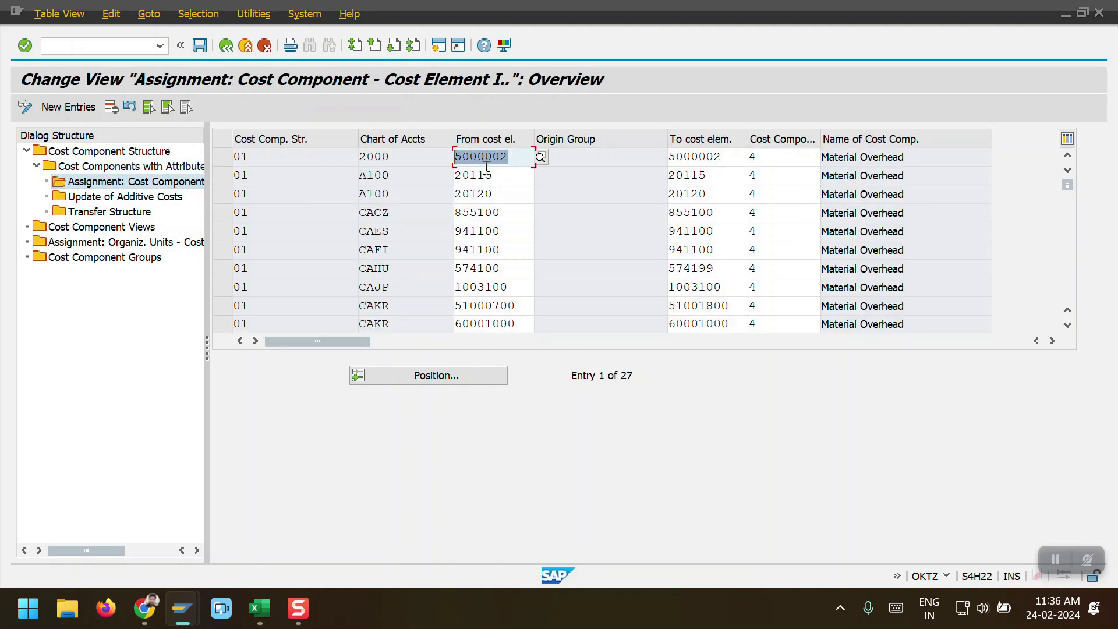
left_click(774, 157)
Step: Check the cost element and total value of overhead item 9 in the cost estimate, and return to OKTZ
key("alt+Tab")
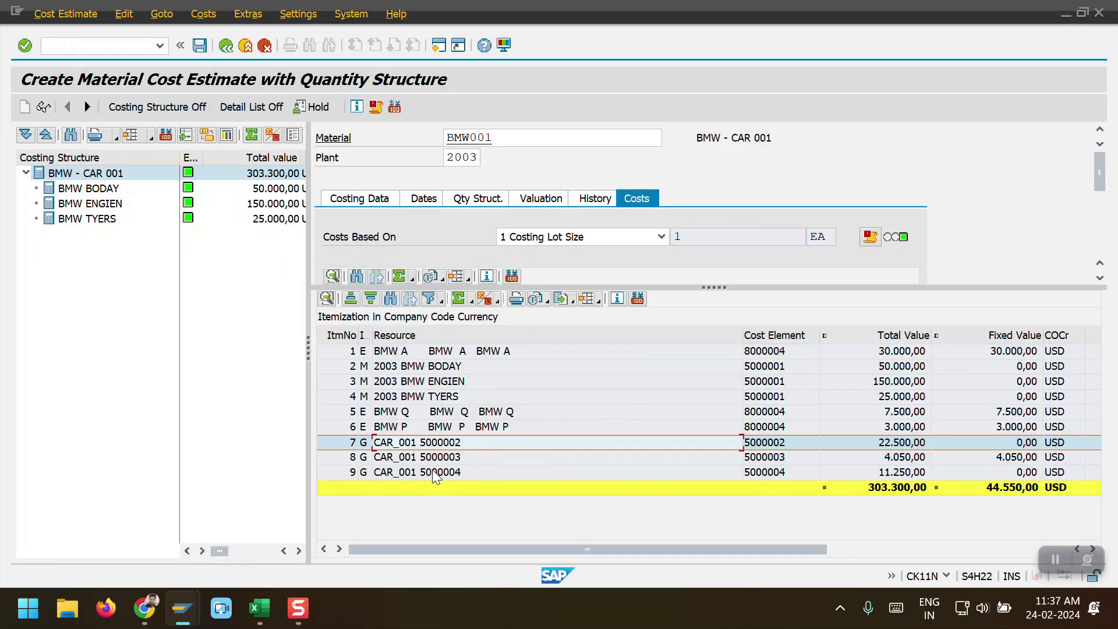
left_click(394, 473)
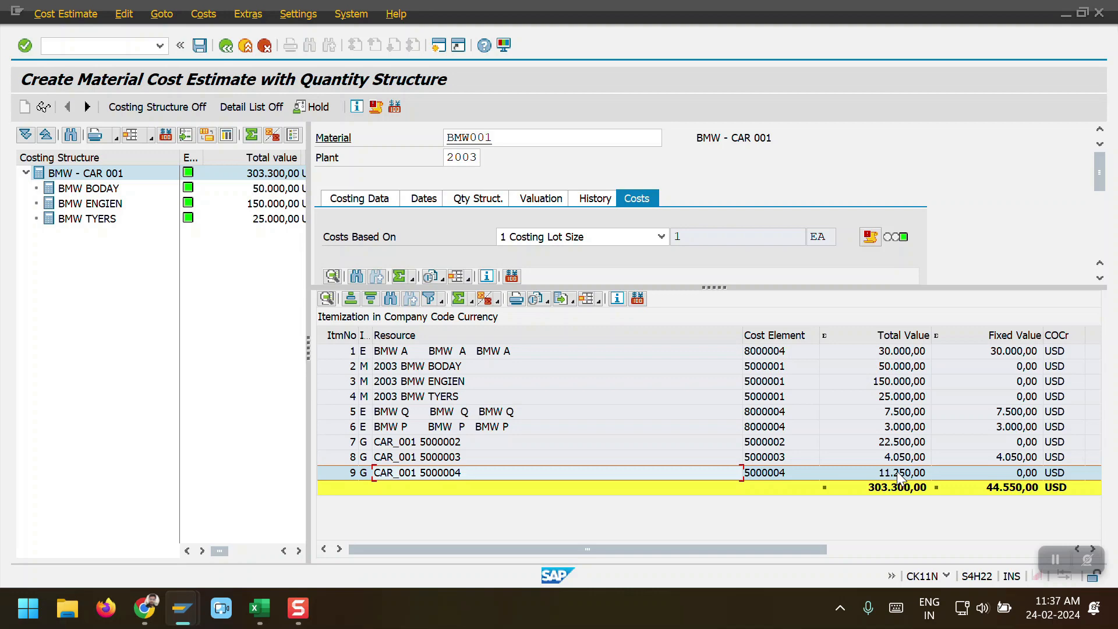
key("alt+Tab")
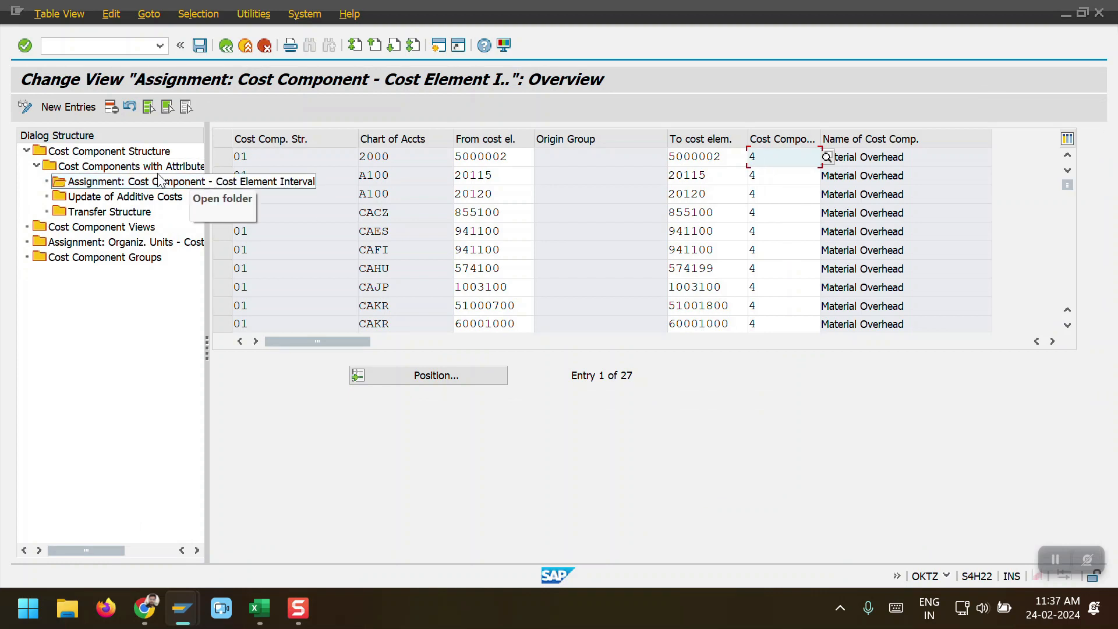
Step: Reopen the Material Overhead assignments and compare them with the cost element of overhead item 7 in the cost estimate
double_click(128, 167)
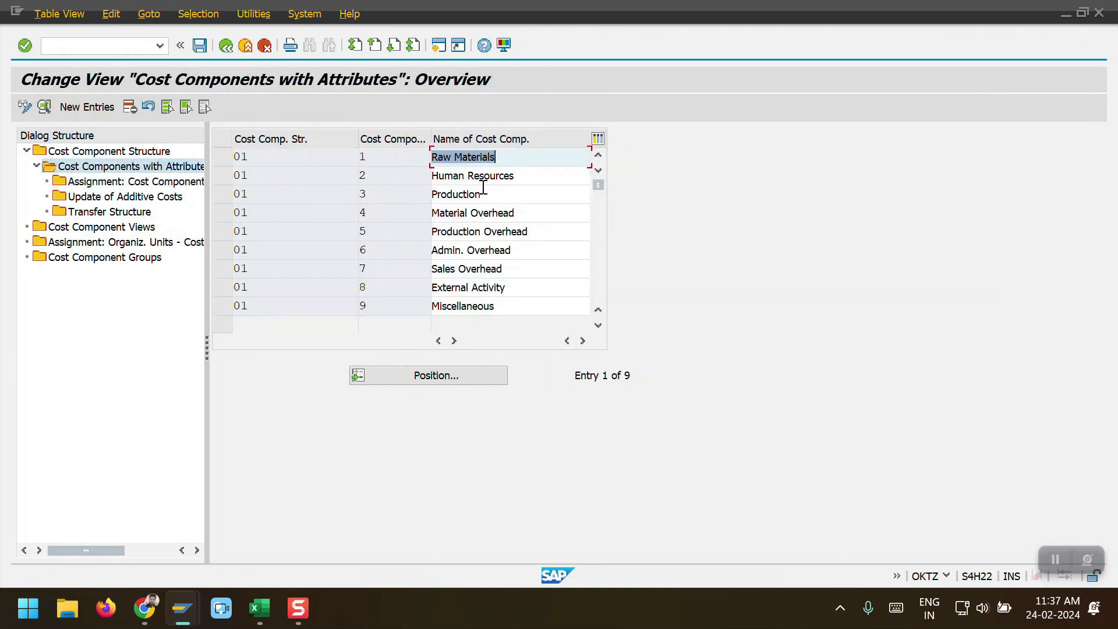
left_click(225, 213)
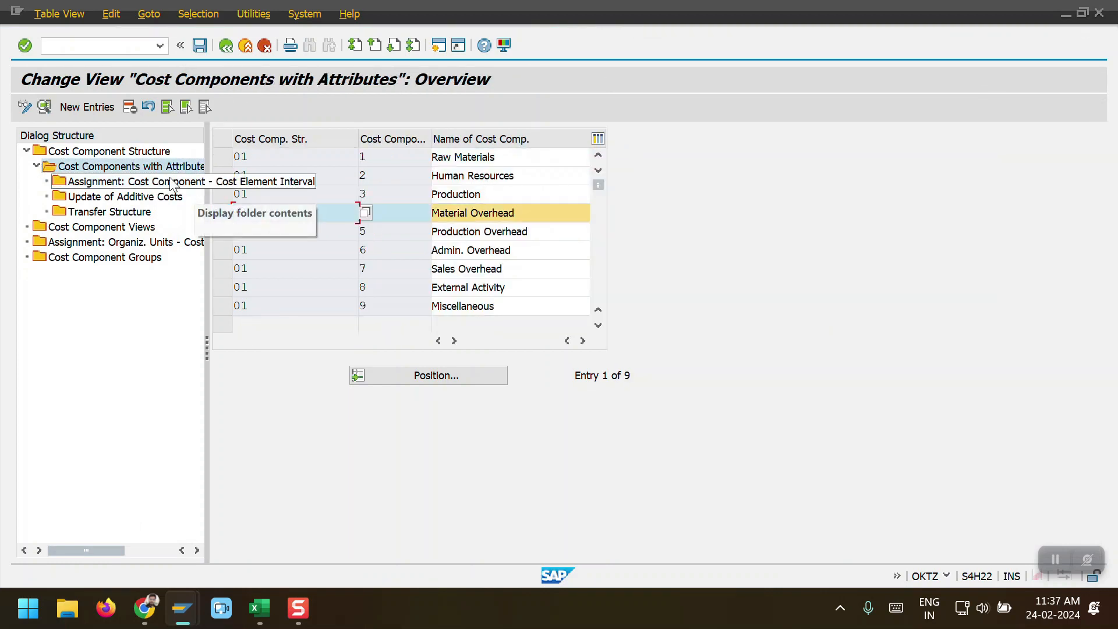
double_click(170, 180)
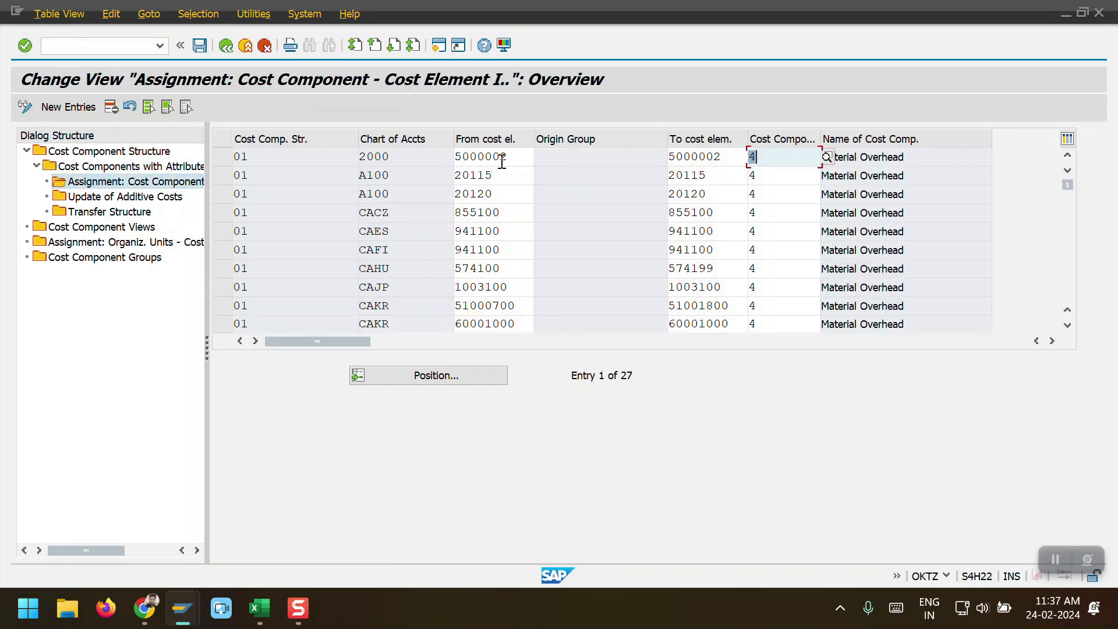
key("alt+Tab")
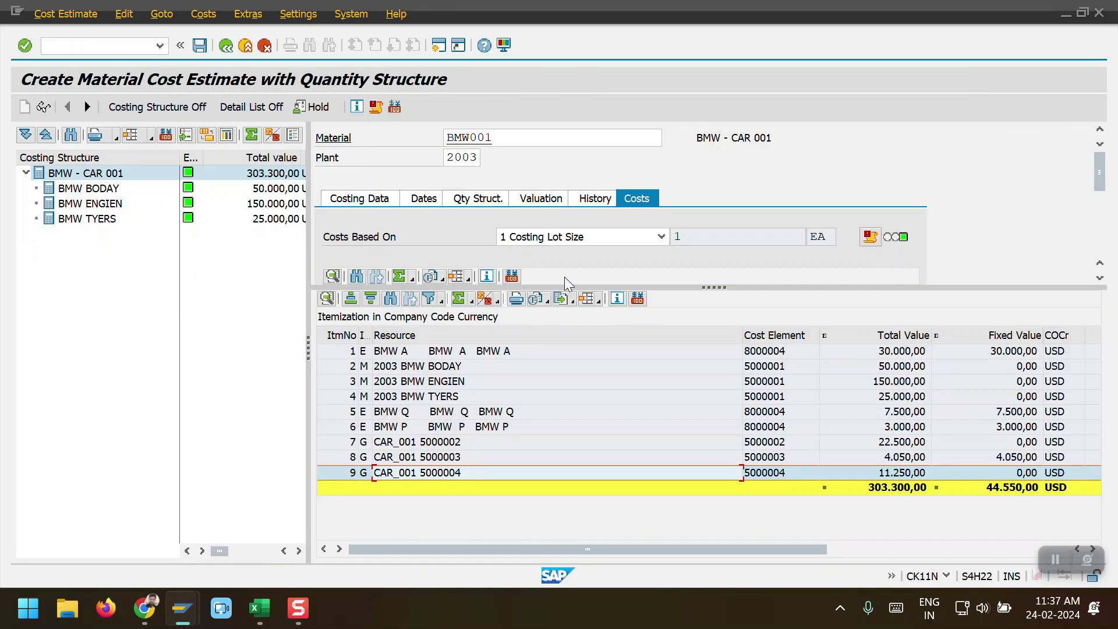
left_click(766, 443)
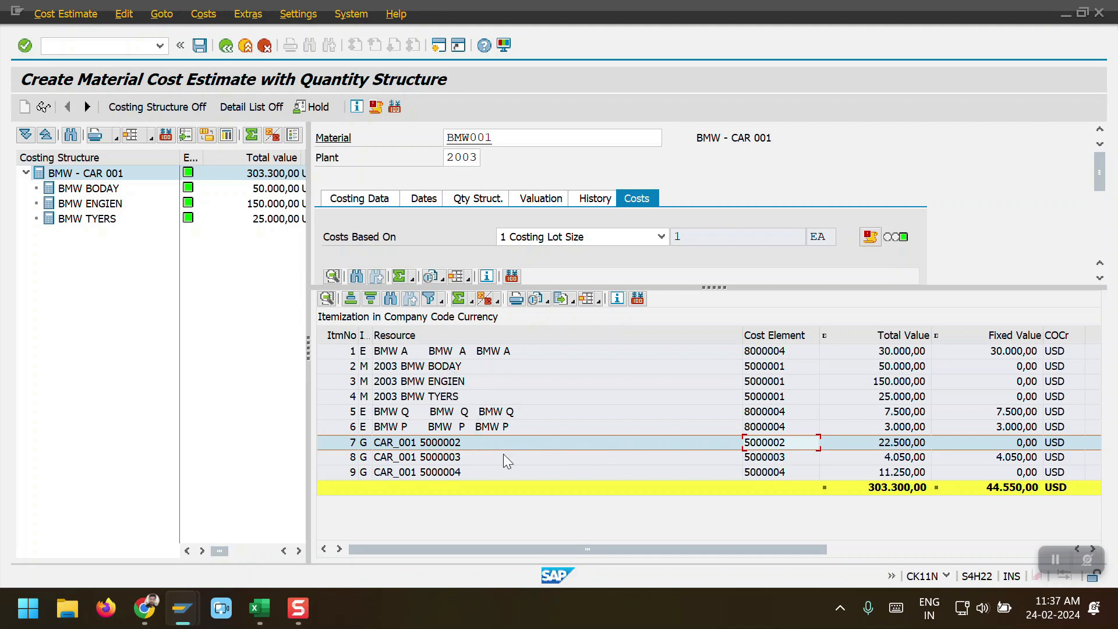
Step: Open the Admin. Overhead assignments in OKTZ and examine the chart of accounts 2000 row's cost element and component number
key("alt+Tab")
double_click(146, 166)
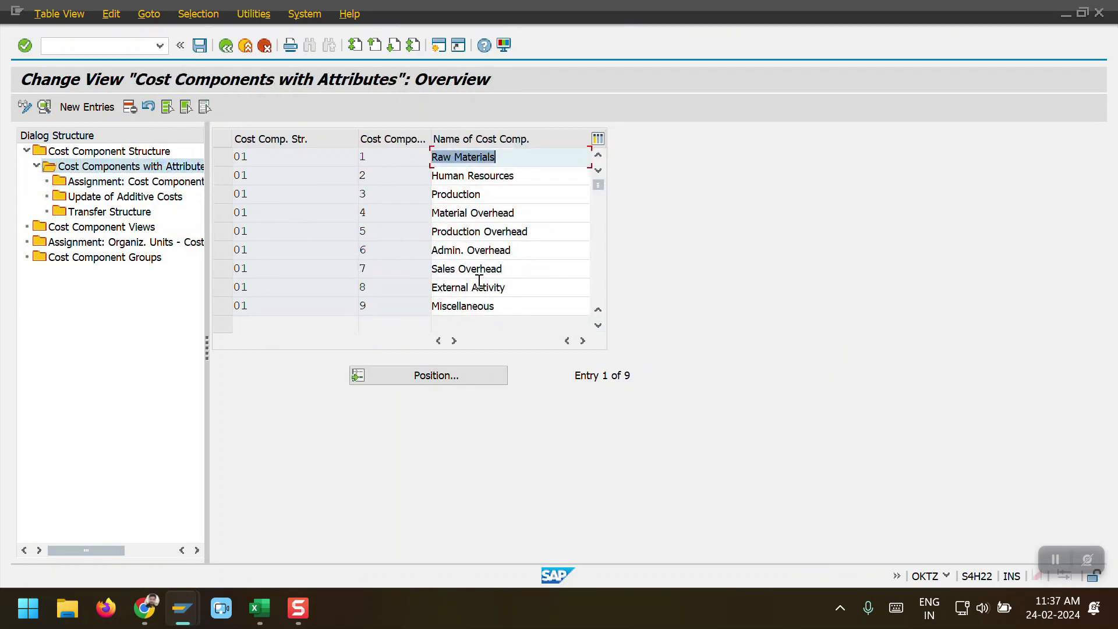
left_click(223, 250)
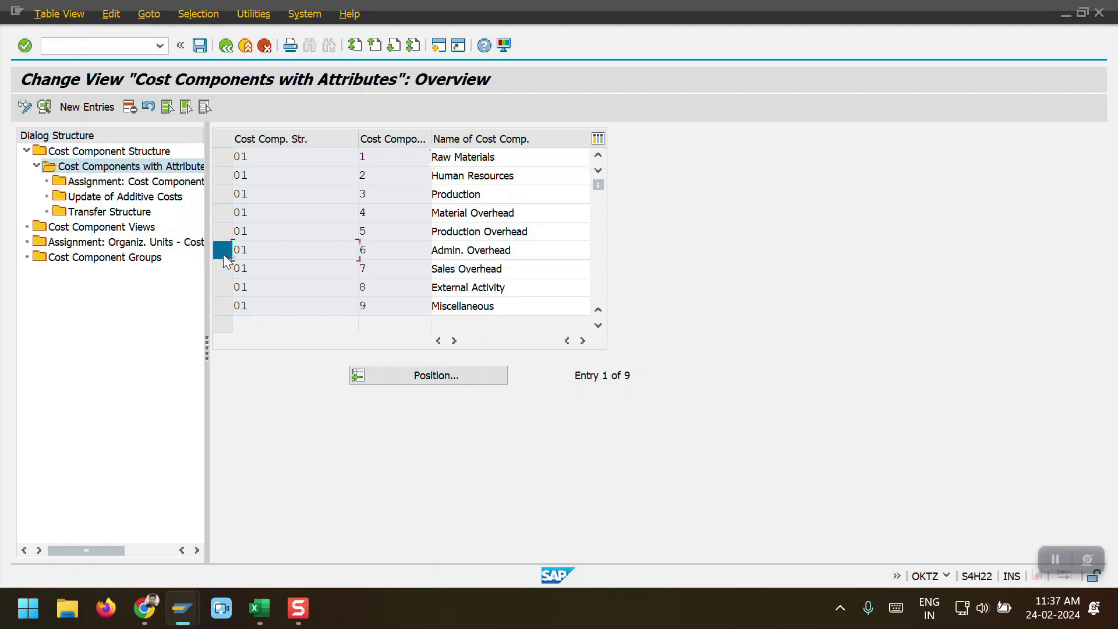
left_click(147, 186)
double_click(147, 185)
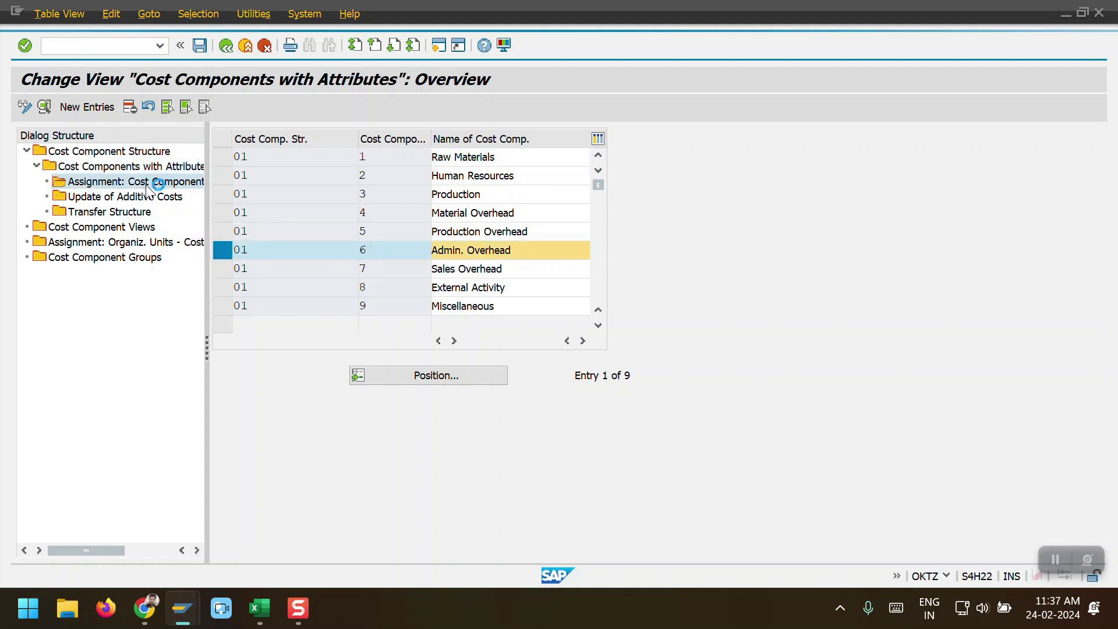
left_click(509, 157)
double_click(510, 157)
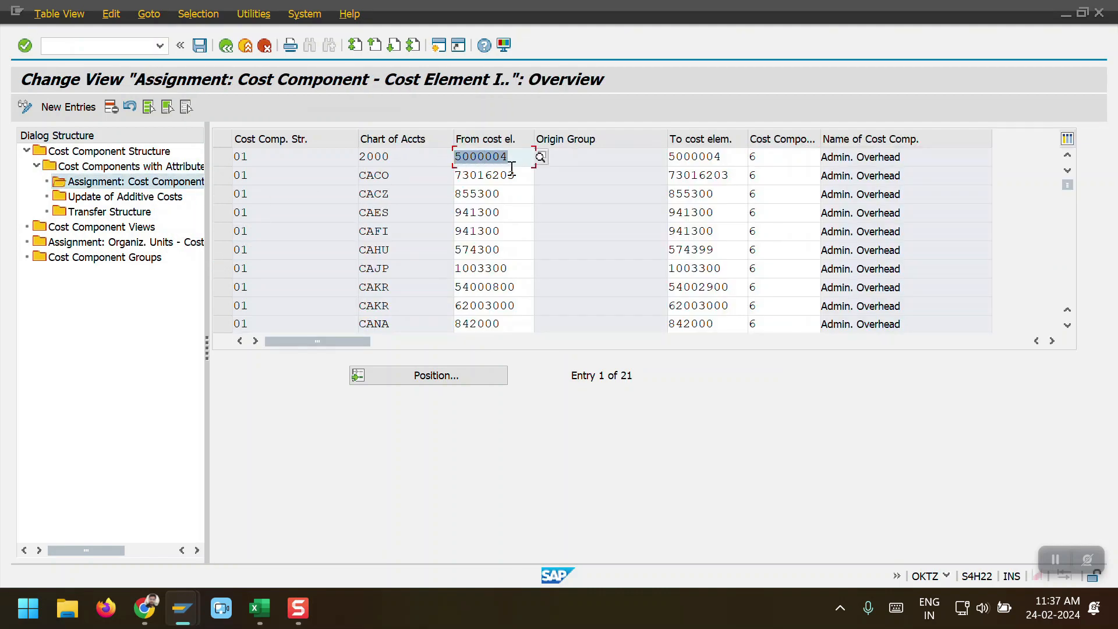
left_click(789, 159)
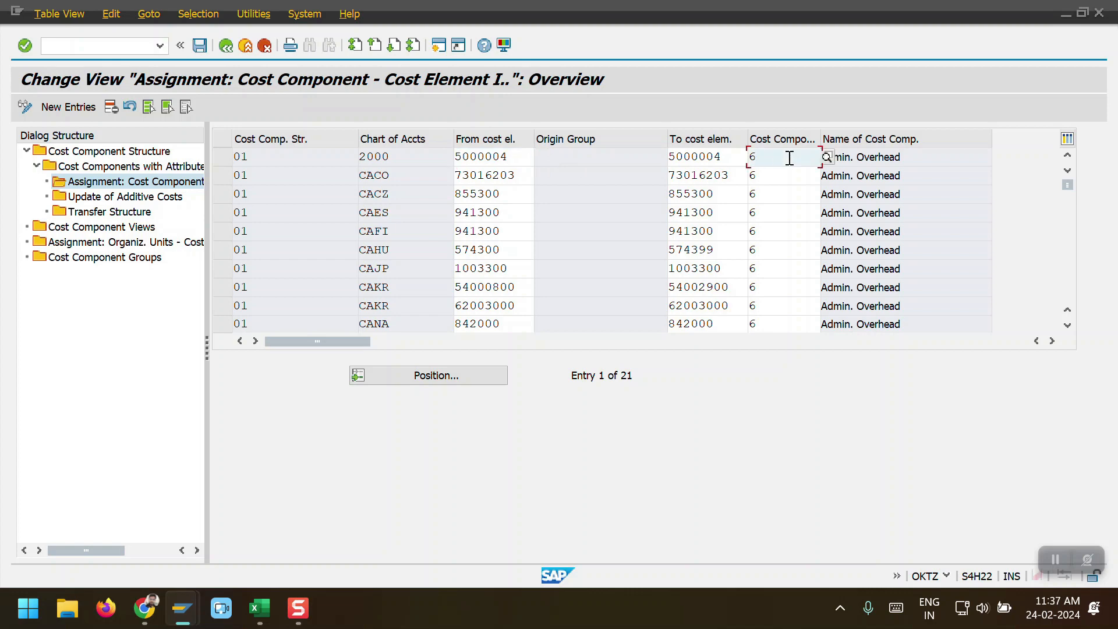
Step: Check the cost element of overhead item 8 in the cost estimate, and return to the OKTZ assignment table
key("alt+Tab")
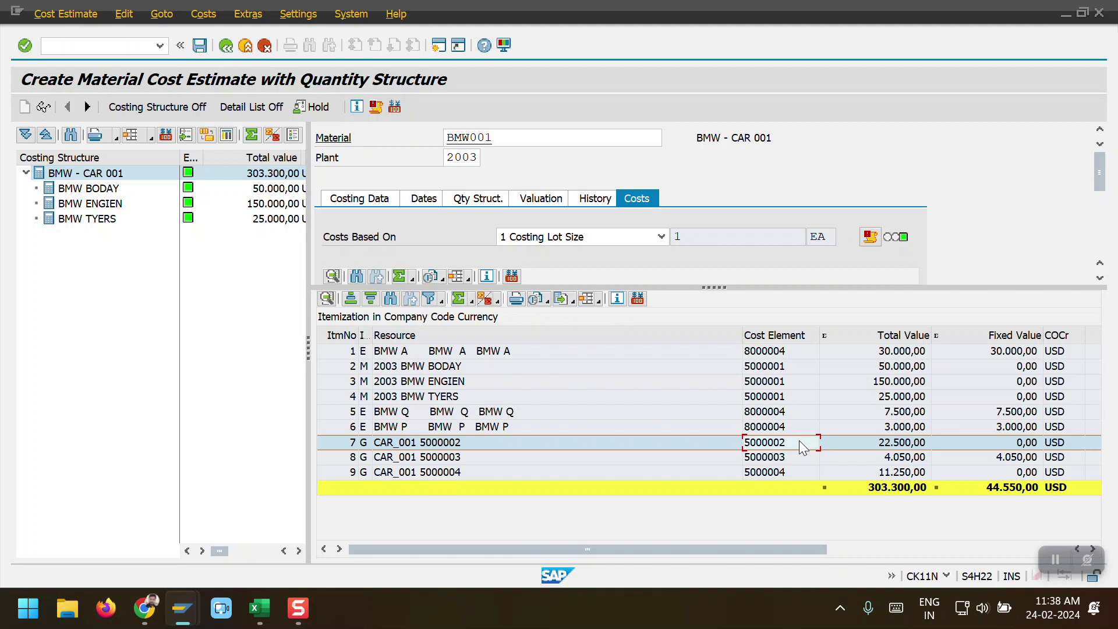
left_click(777, 461)
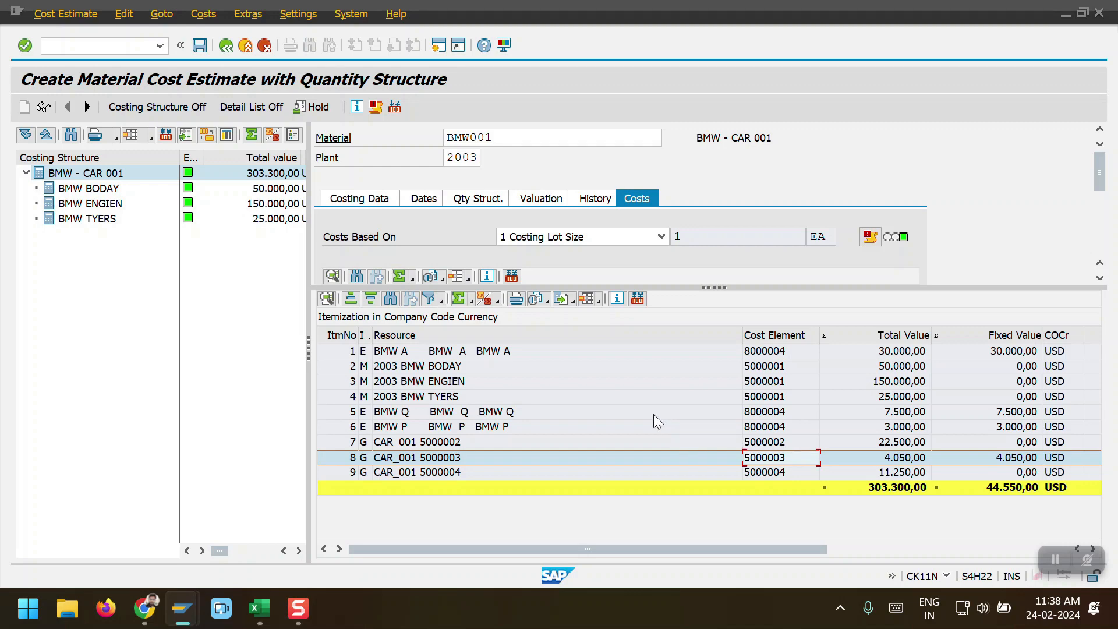
key("alt+Tab")
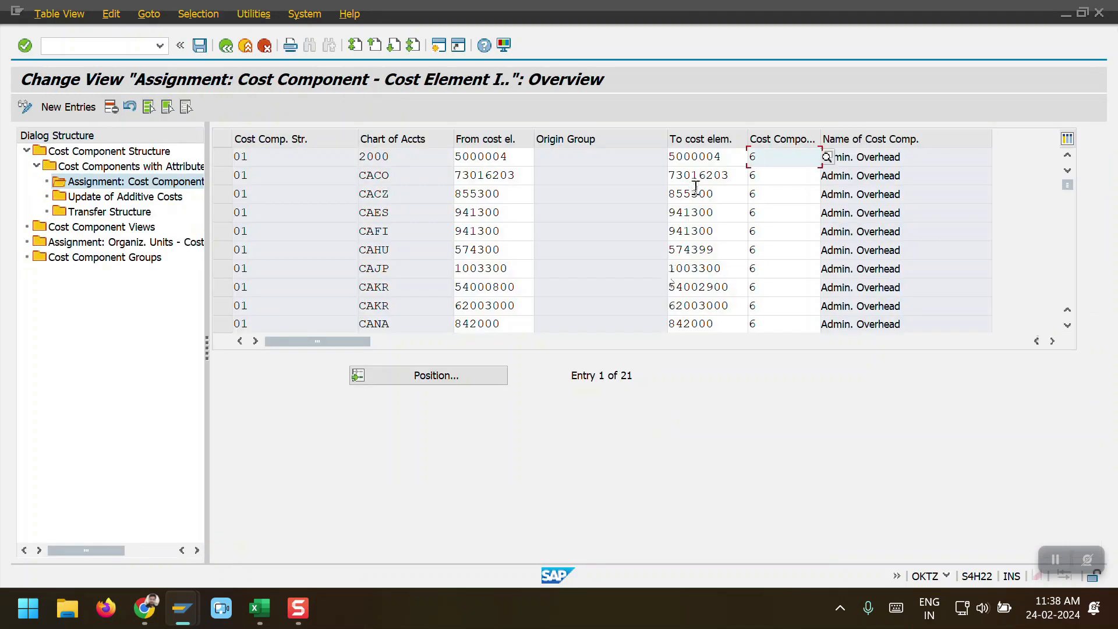
Step: Compare the chart of accounts 2000 row's Admin. Overhead cost element with the cost element of overhead item 9 in the cost estimate
double_click(515, 156)
key("alt+Tab")
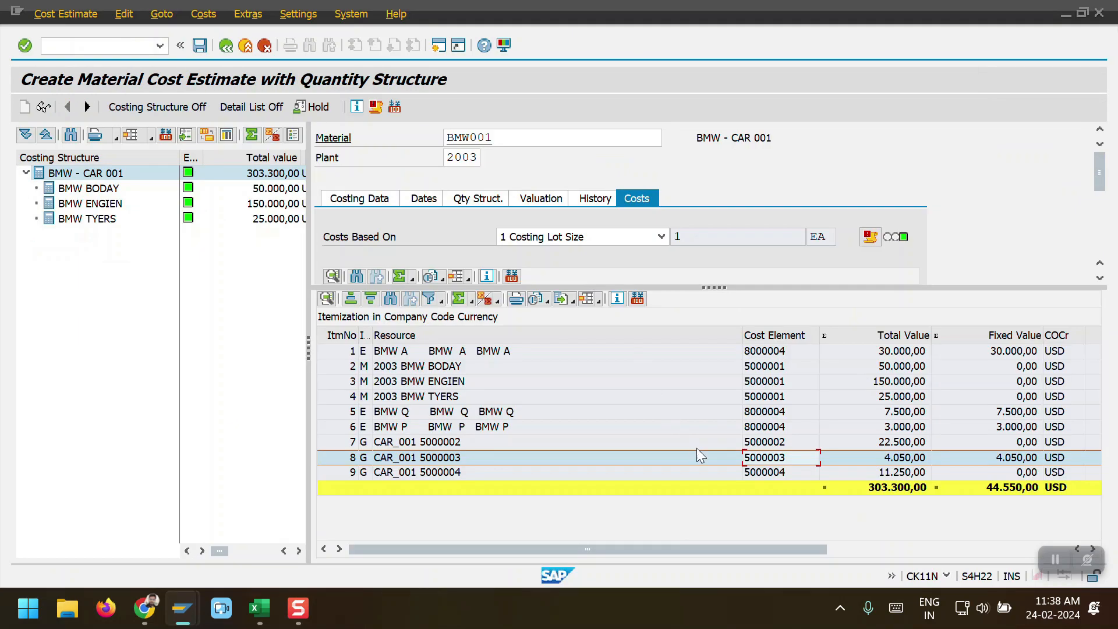
left_click(770, 473)
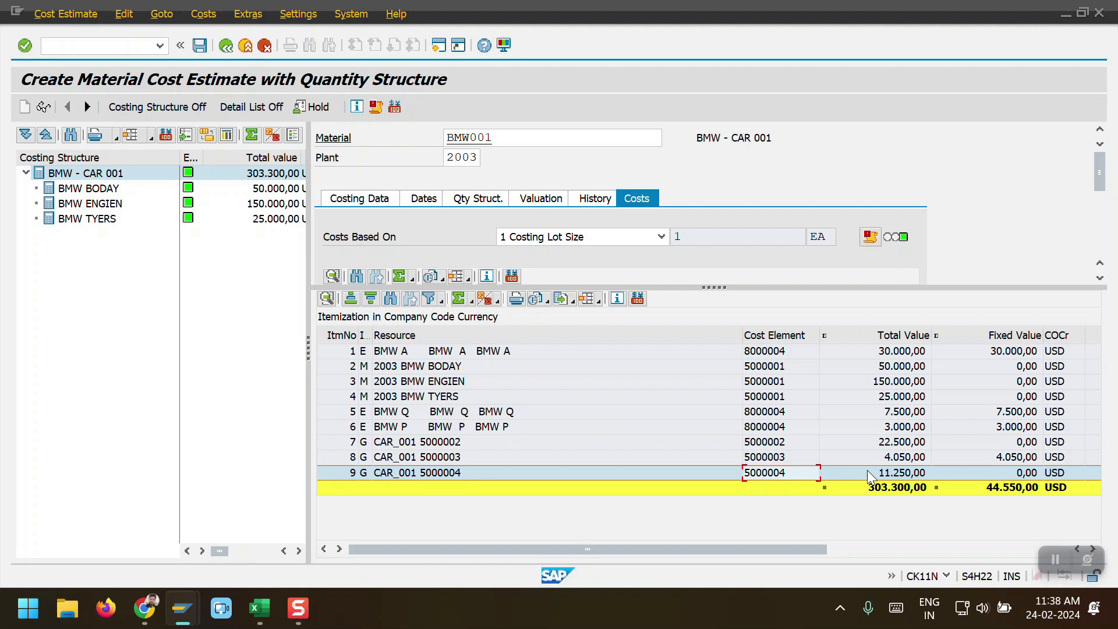
Step: Copy the Costing Sheet transaction code KZS2 from the Excel process list, and switch to the Create Material session in SAP
key("alt+Tab")
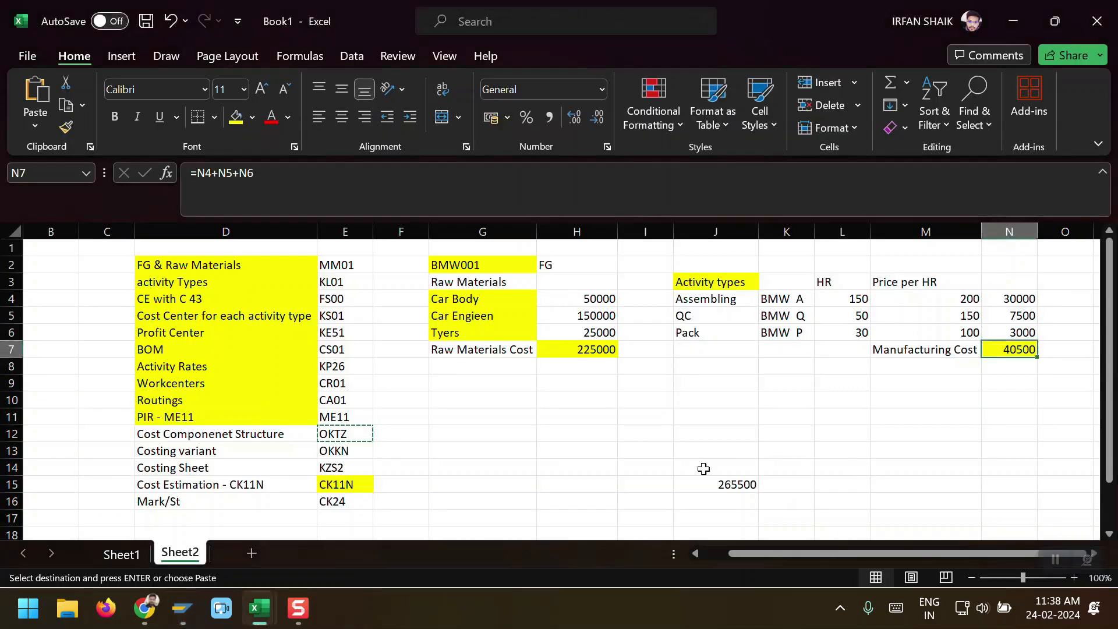
left_click(341, 469)
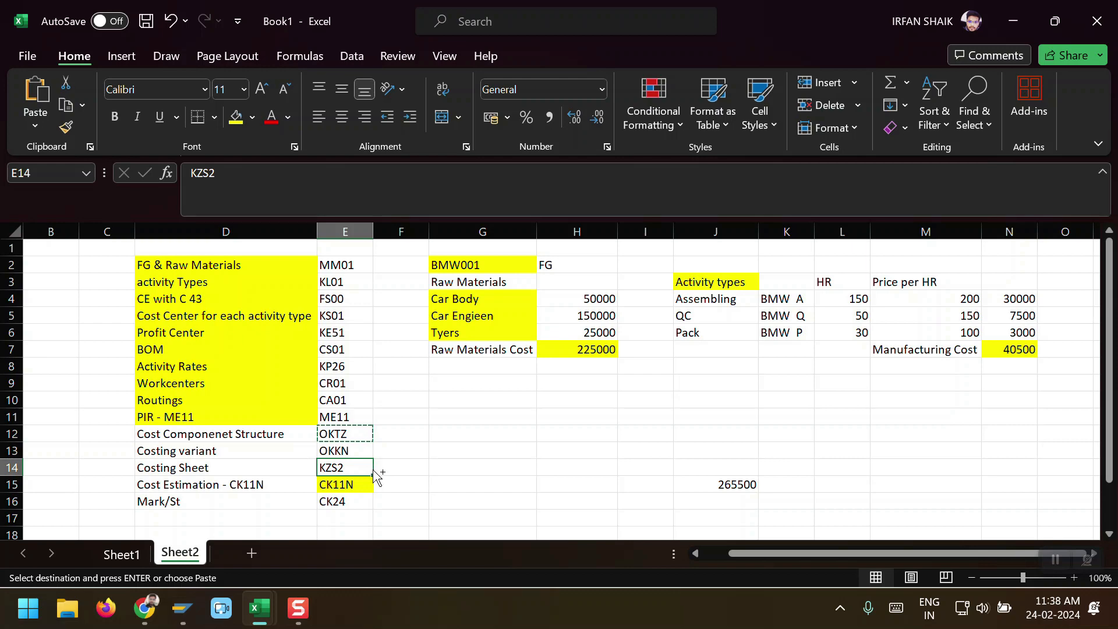
key("alt+Tab")
key("alt+Tab")
key("alt+Tab")
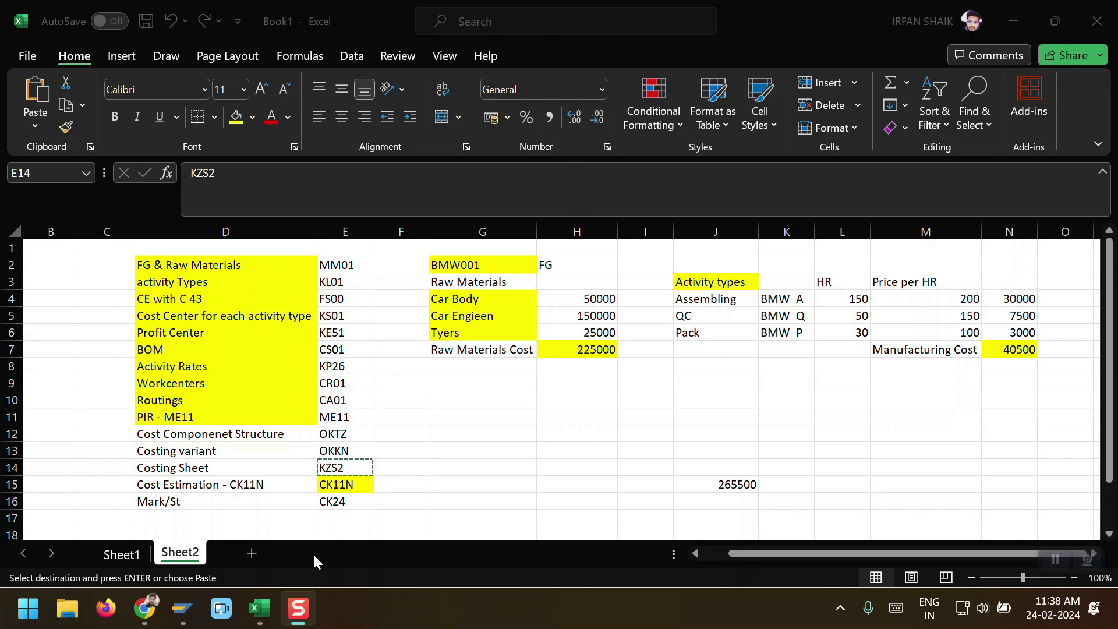
mouse_move(182, 608)
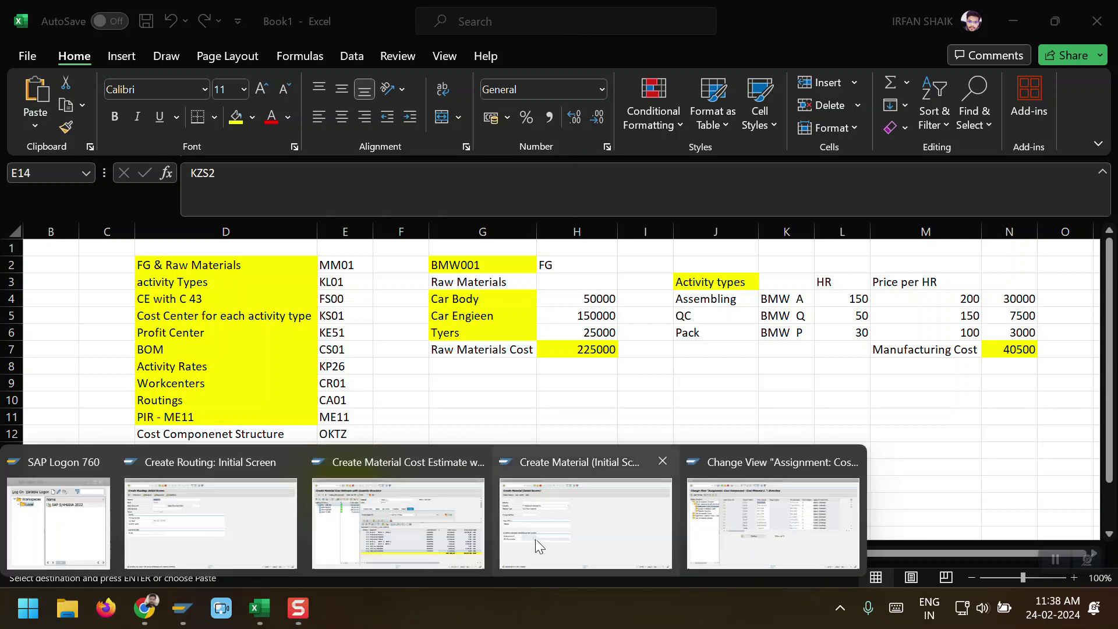
mouse_move(535, 541)
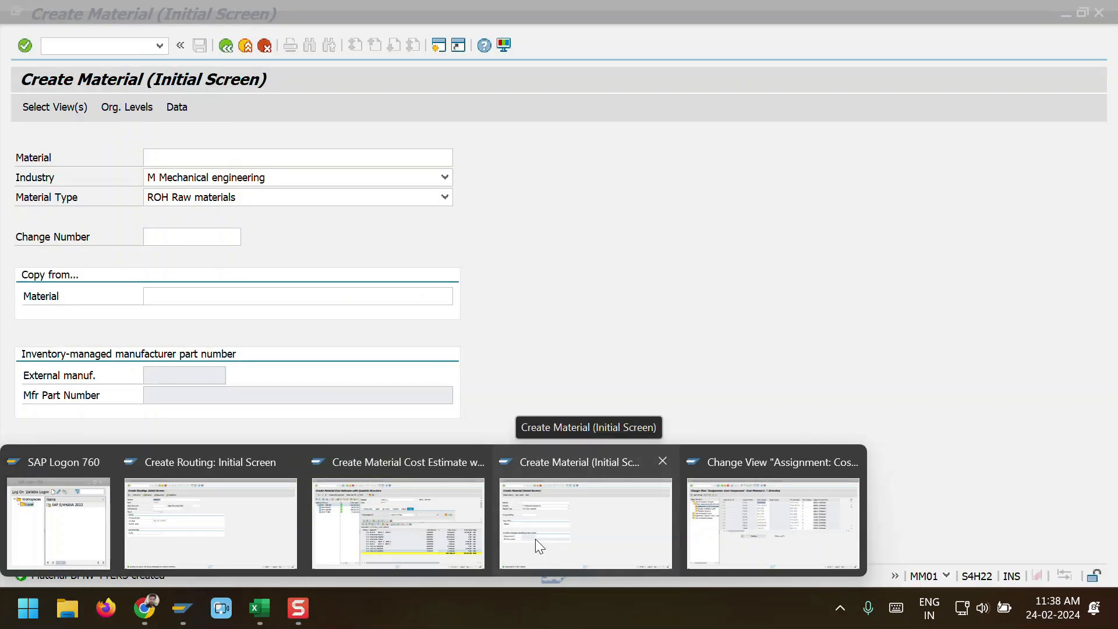
left_click(535, 539)
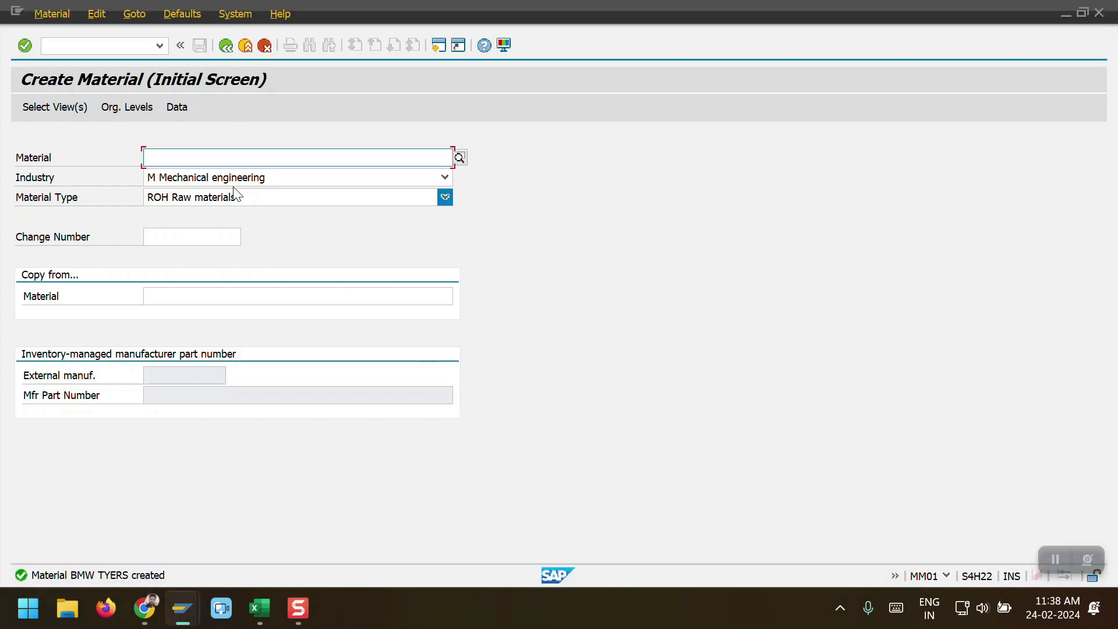
Step: Leave the Create Material transaction and open the costing sheets with transaction KZS2
left_click(93, 50)
type("/N")
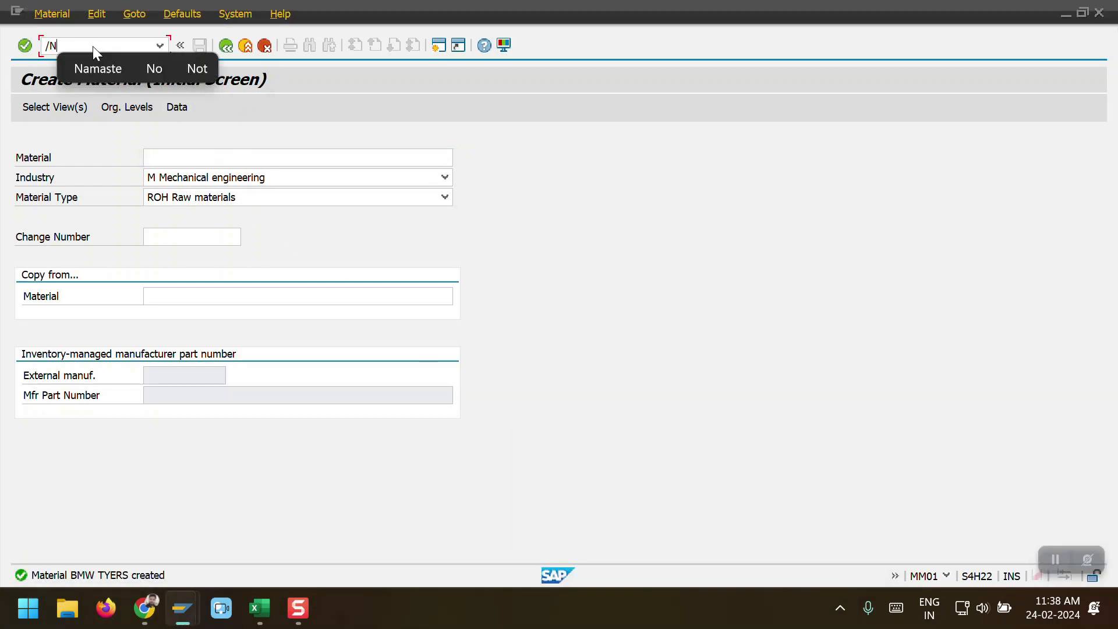
key("Return")
type("kzs2")
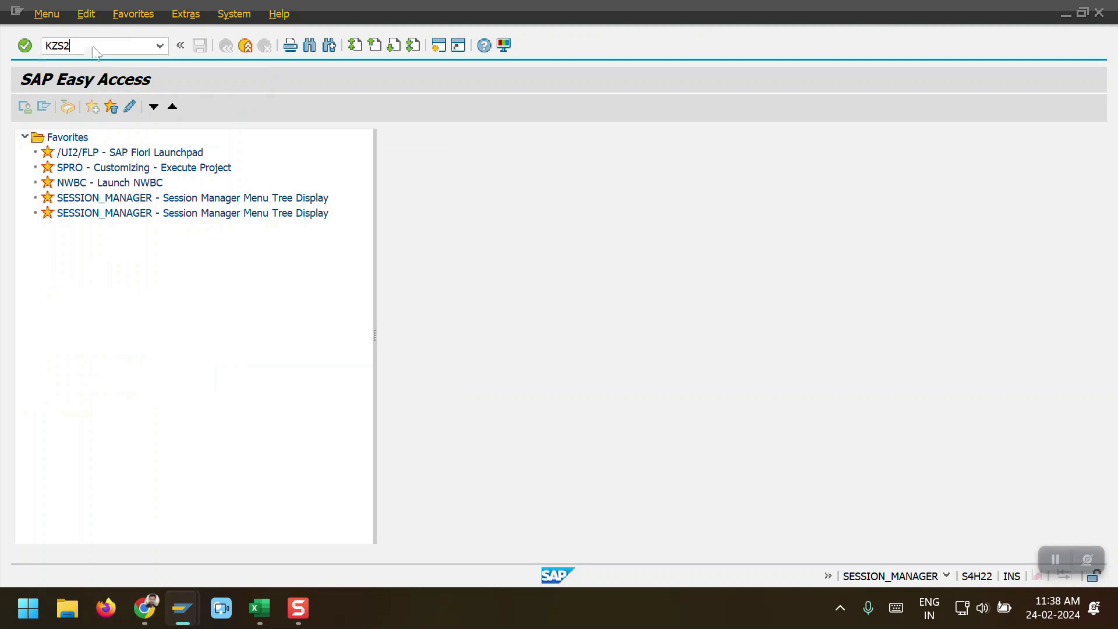
key("Return")
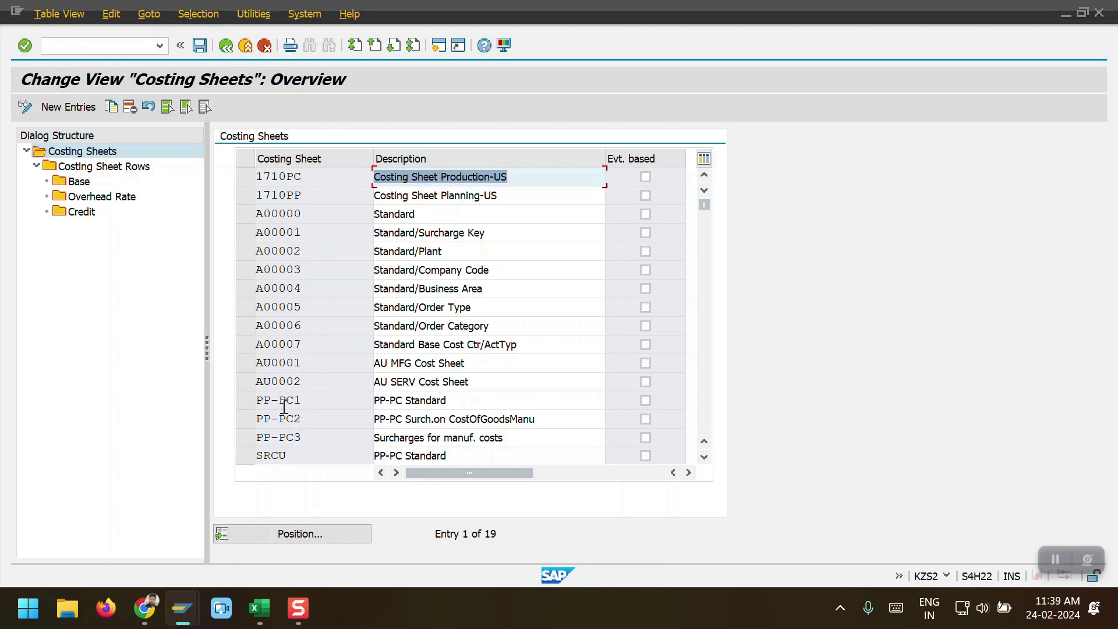
Step: Open the costing sheet rows of costing sheet PP-PC1, PP-PC Standard
left_click(471, 401)
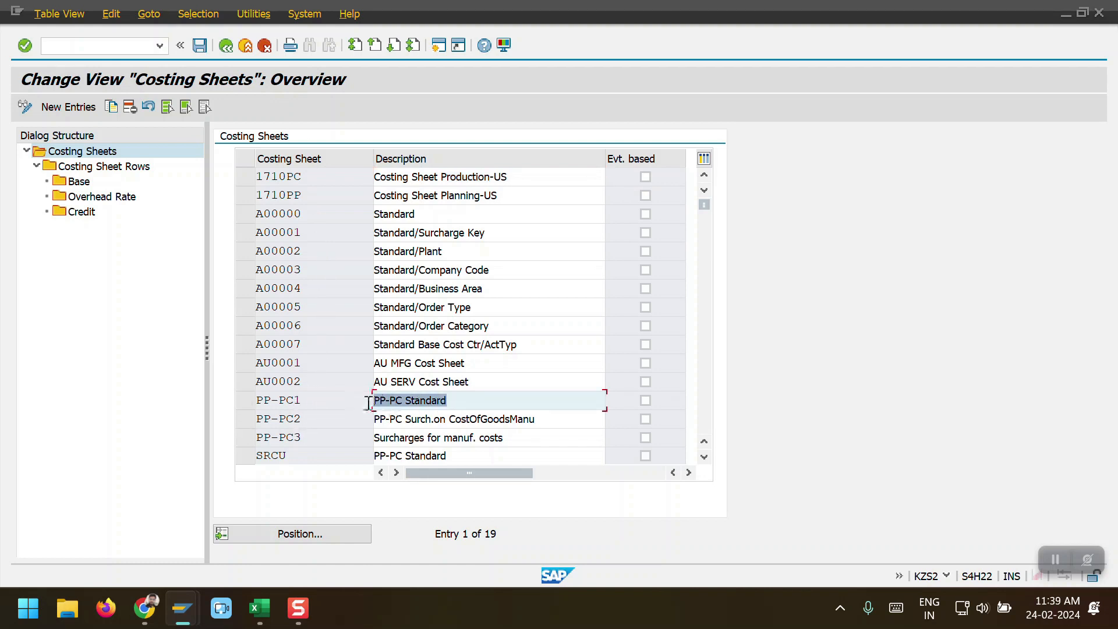
left_click(245, 400)
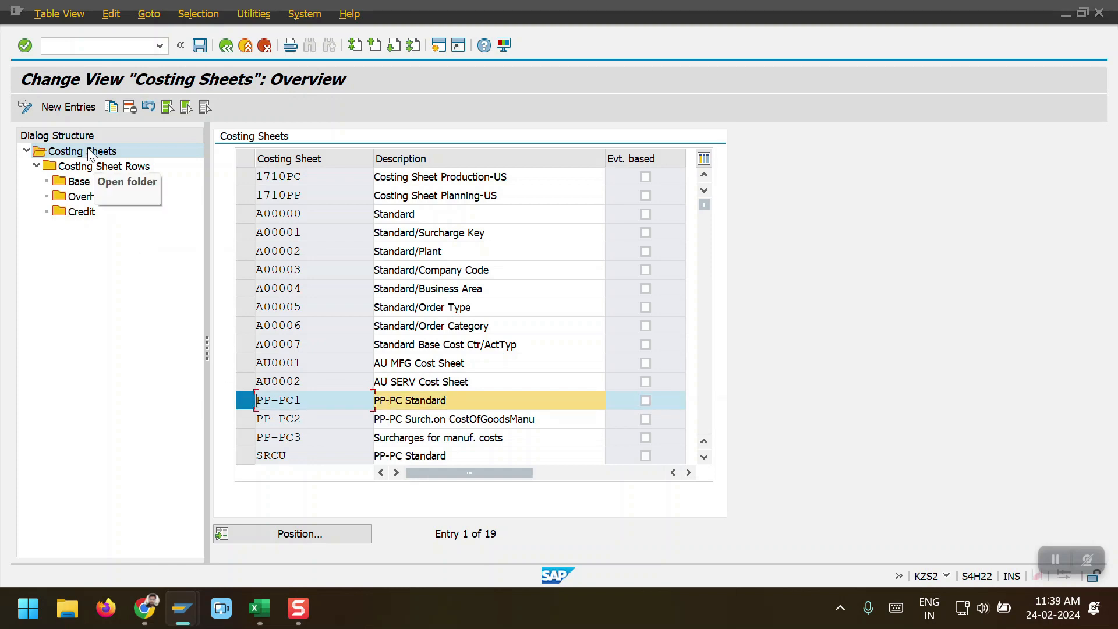
left_click(89, 168)
double_click(89, 168)
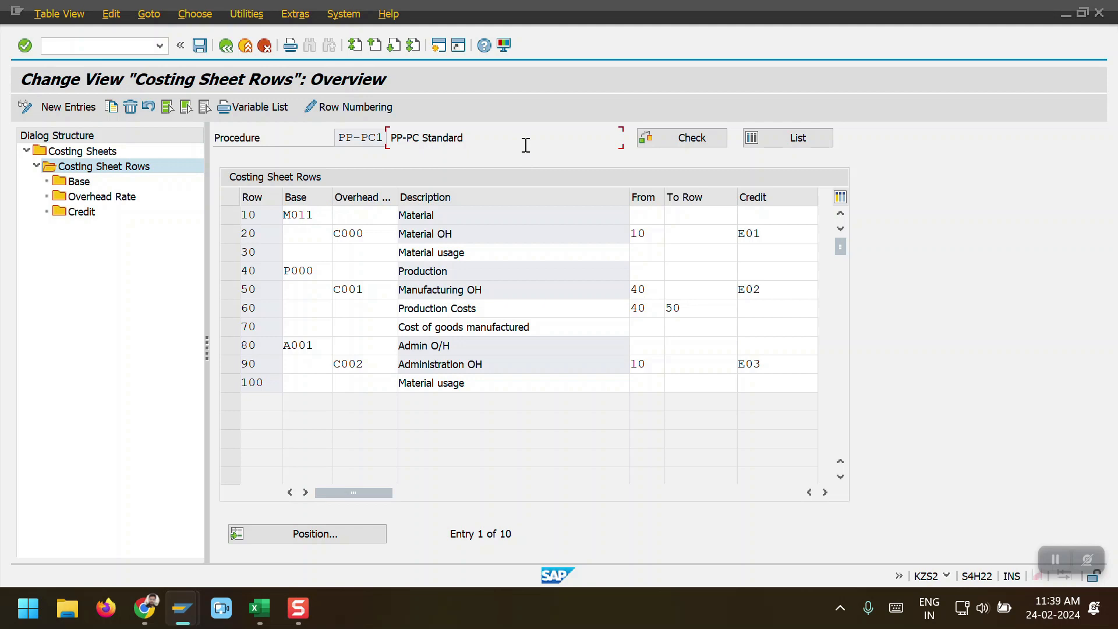
Step: Open the calculation base of row 10, Material, for controlling area 2003 and check its cost element range
left_click(438, 214)
left_click(469, 252)
left_click(478, 218)
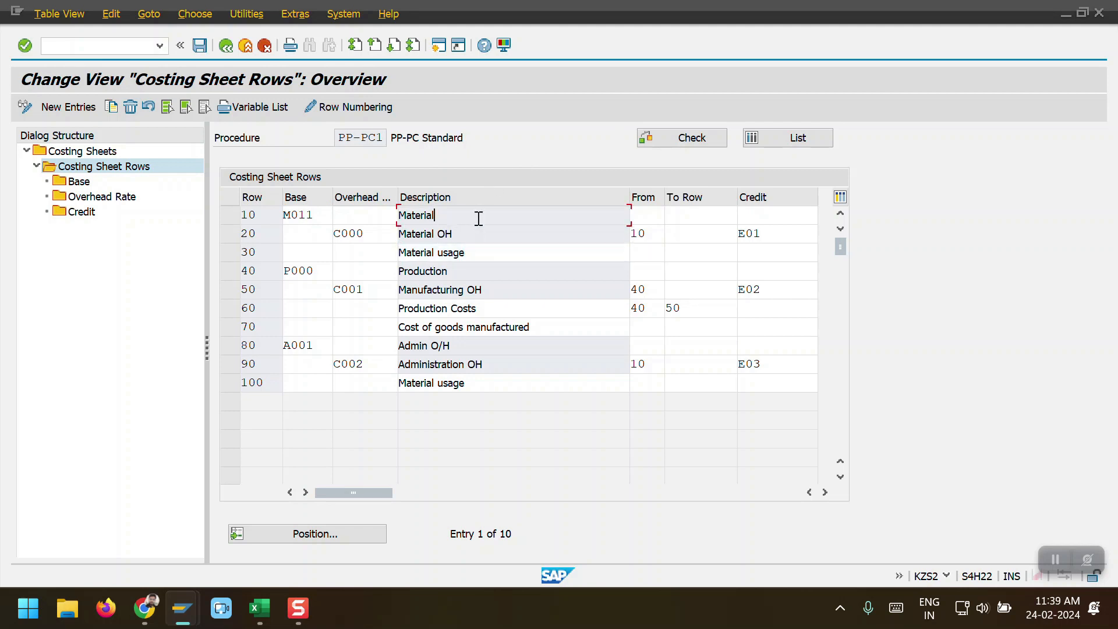
left_click(229, 215)
double_click(79, 181)
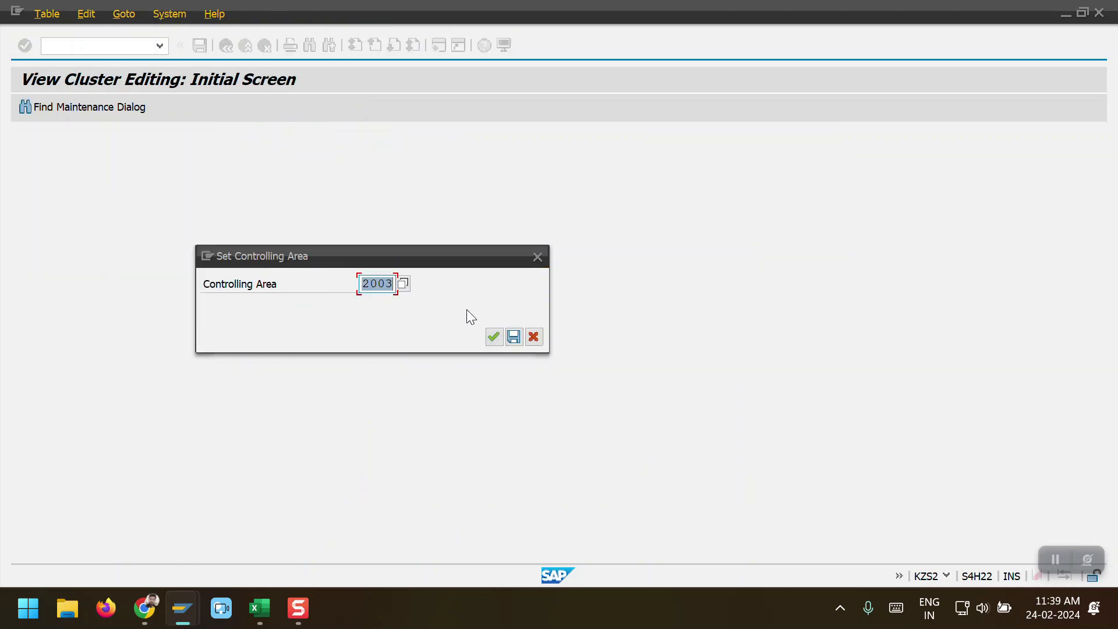
left_click(493, 337)
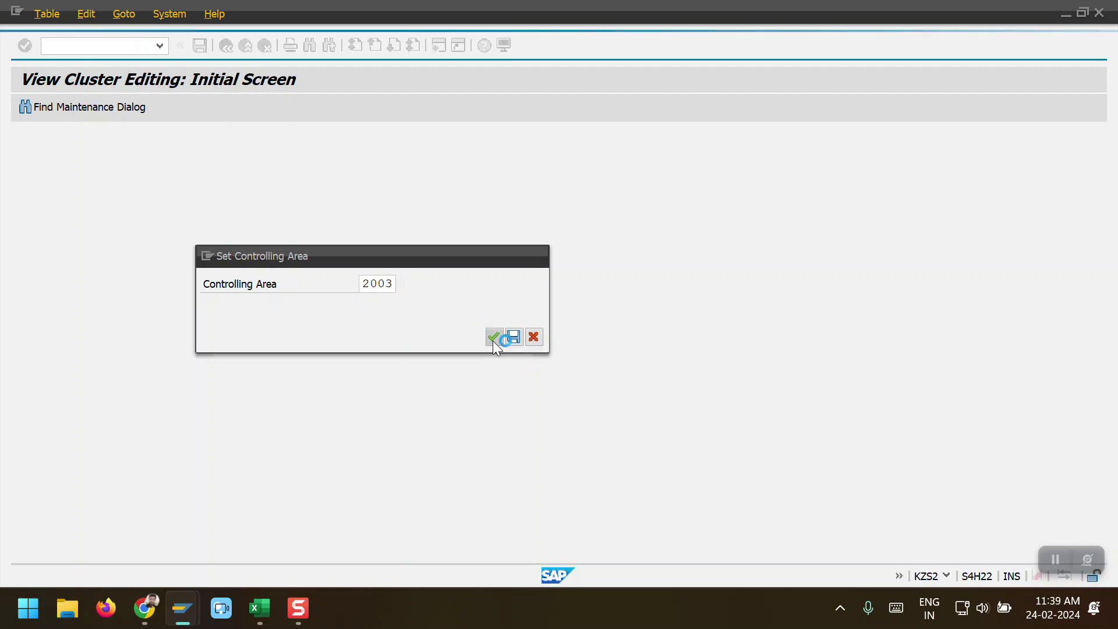
left_click(295, 274)
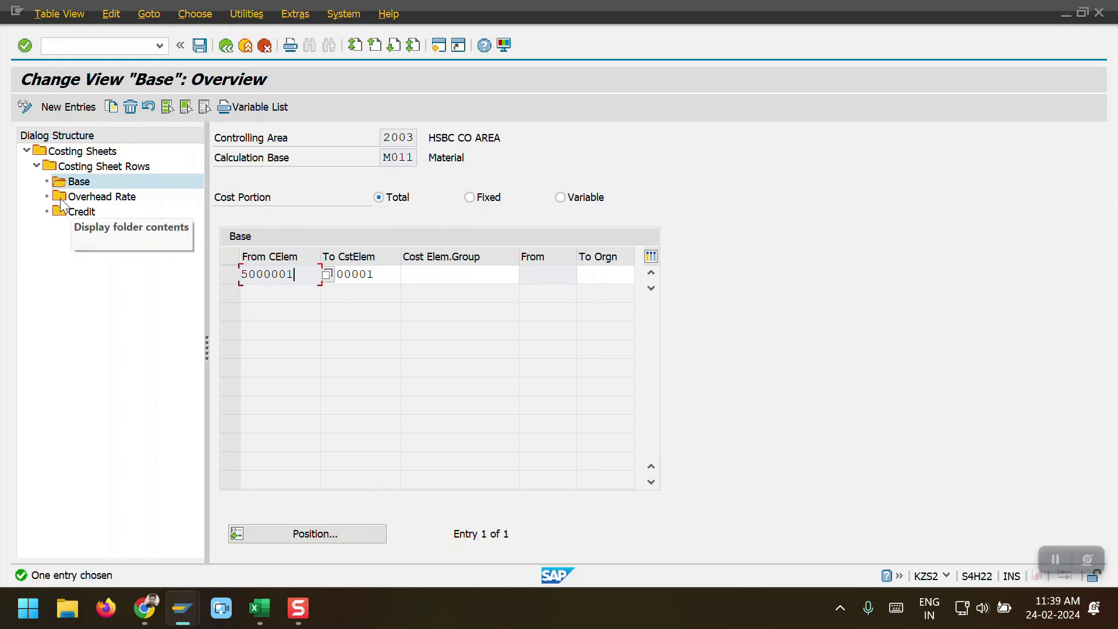
Step: Return to the costing sheet rows, open the Material OH overhead rate from row 20, and examine the two entries for controlling area 2003
double_click(116, 167)
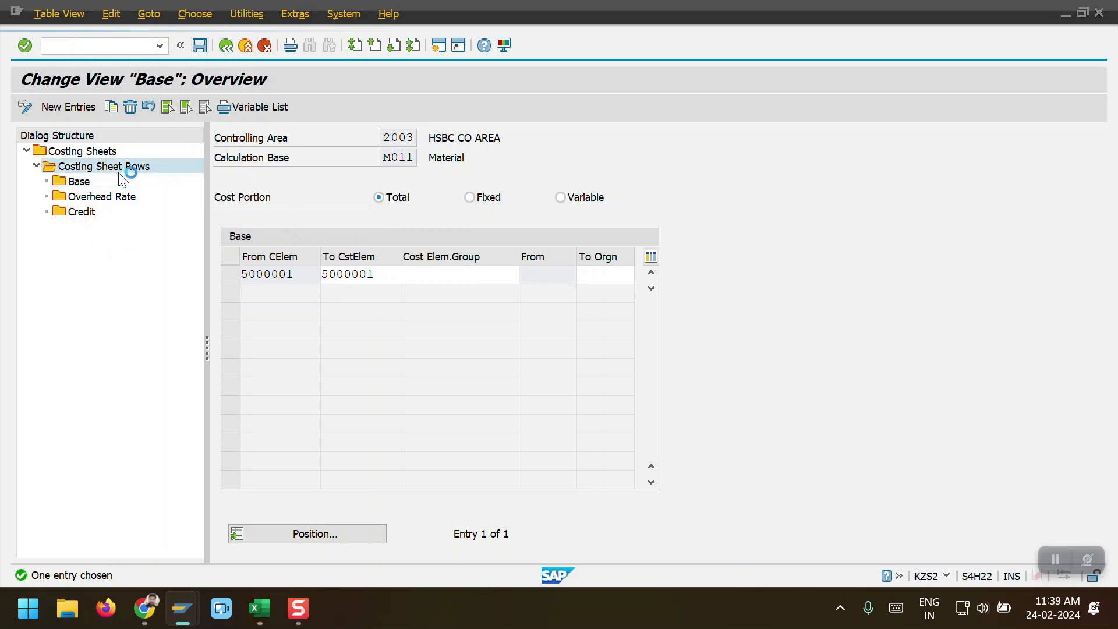
left_click(230, 235)
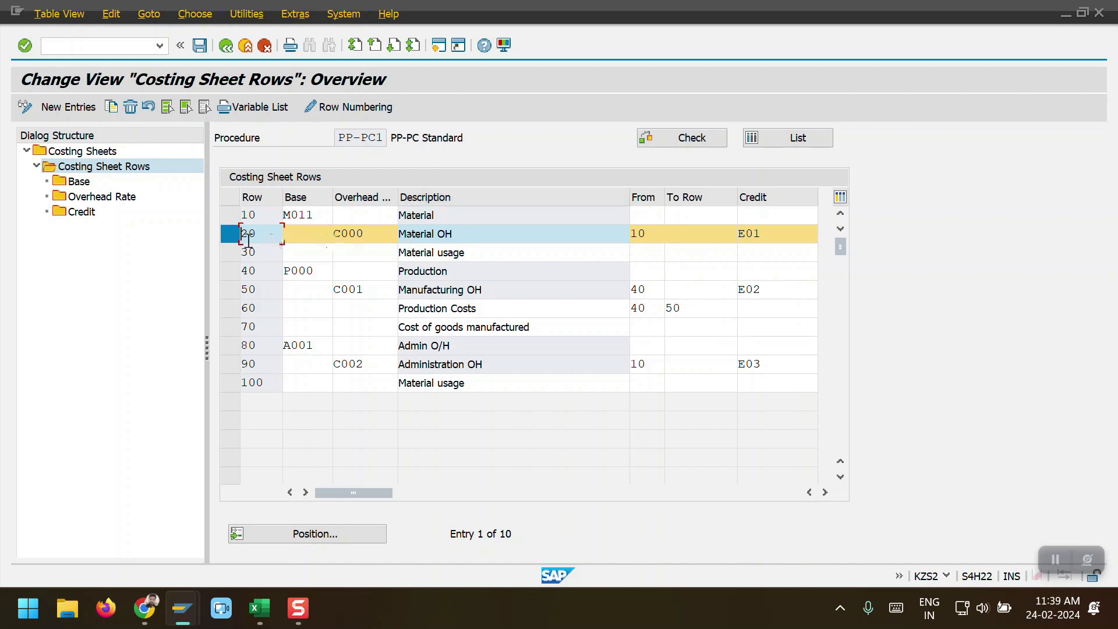
double_click(90, 200)
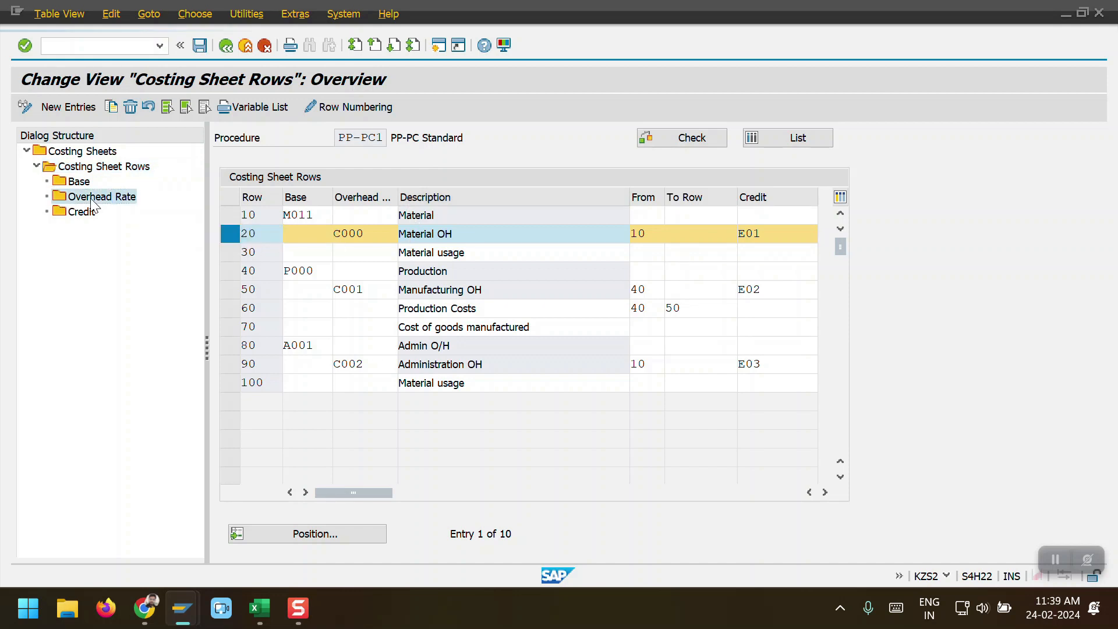
key("Return")
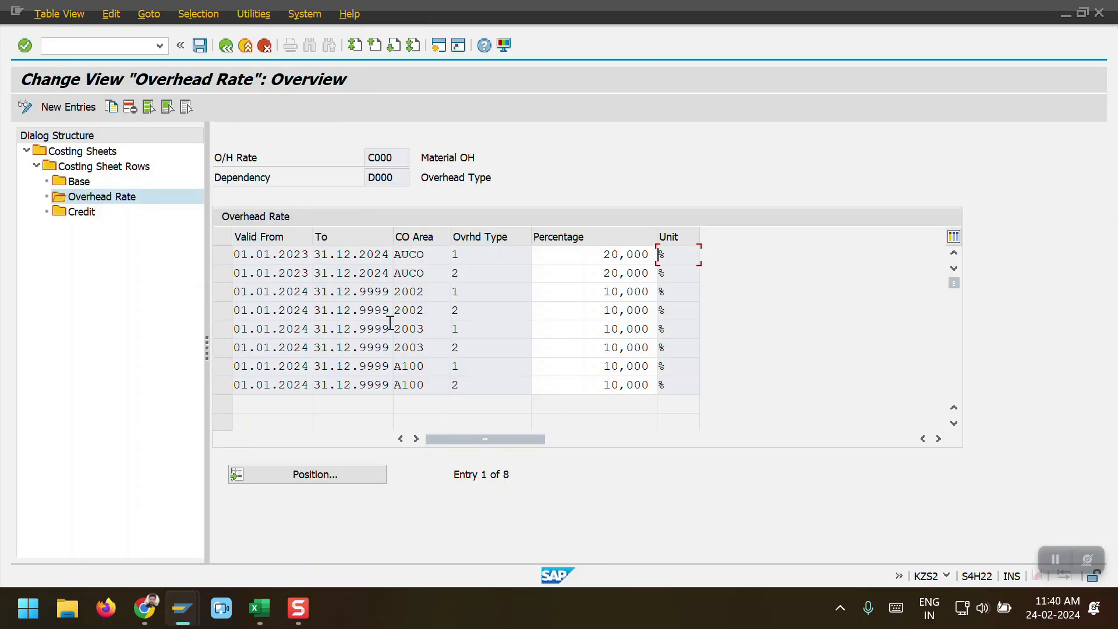
left_click(223, 329)
left_click(223, 348, "shift")
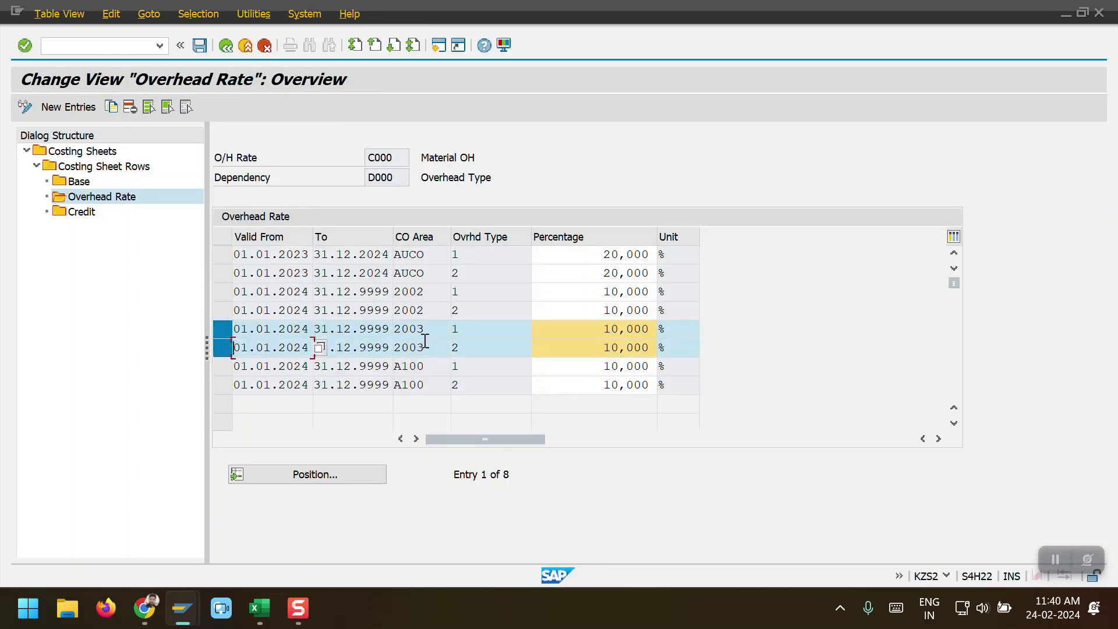
left_click(462, 330)
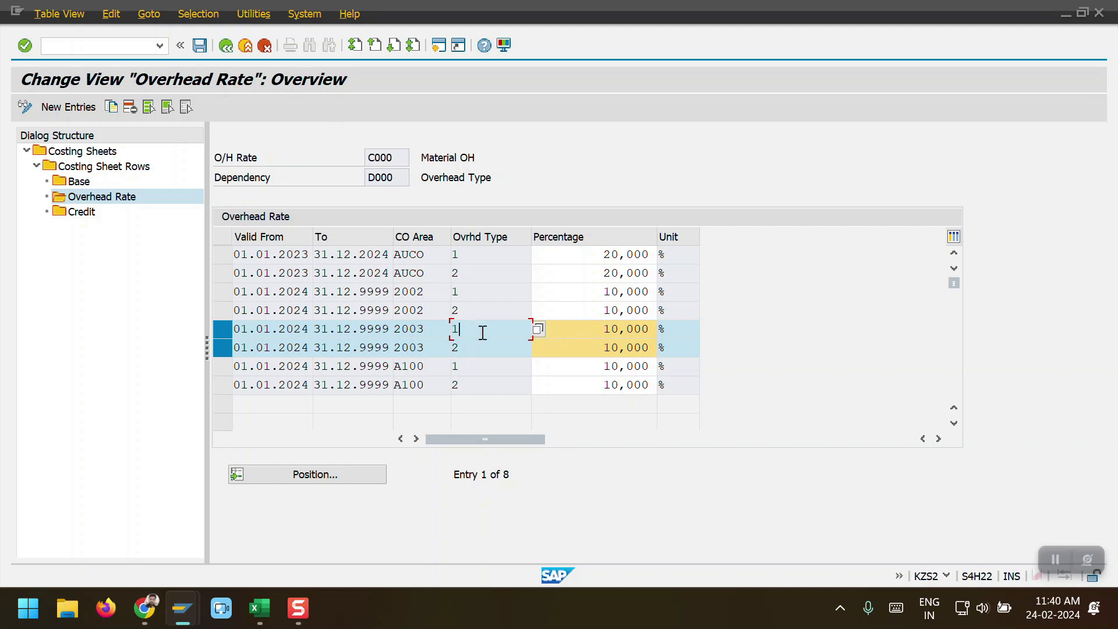
Step: Switch to the Book1 workbook in Excel and enter the label "Material OH" in cell M9
key("alt+Tab")
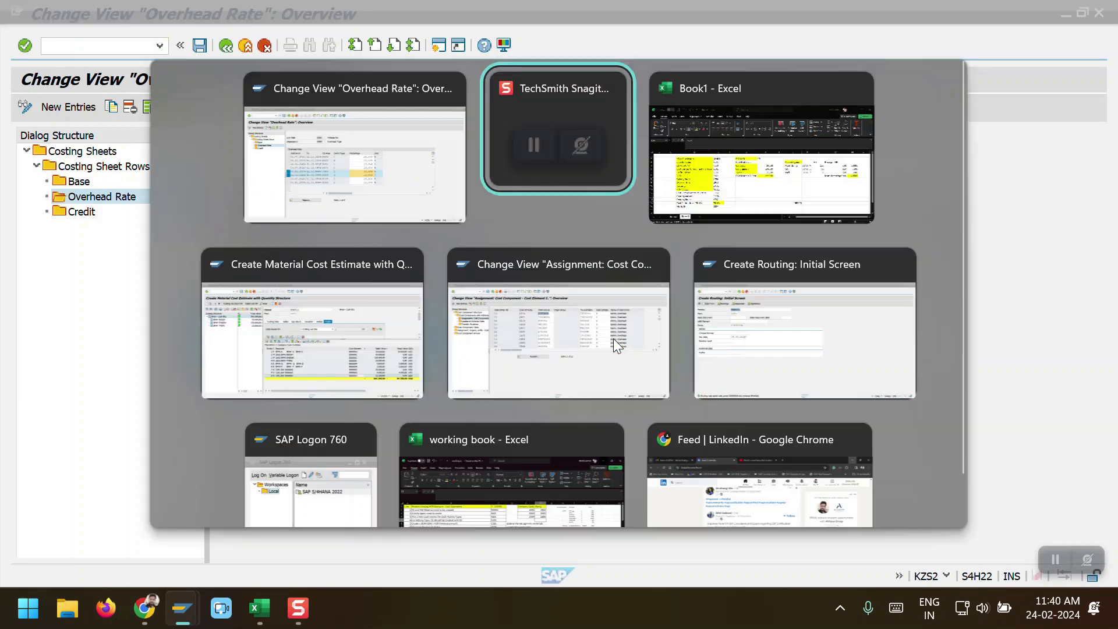
key("alt+Tab")
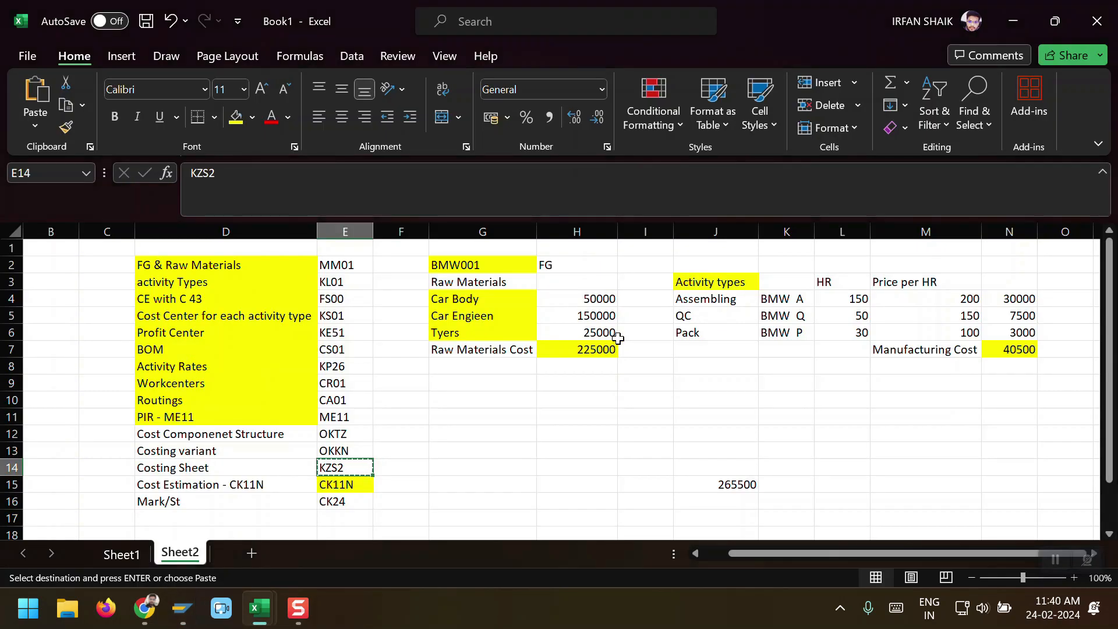
left_click(888, 385)
type("Mat")
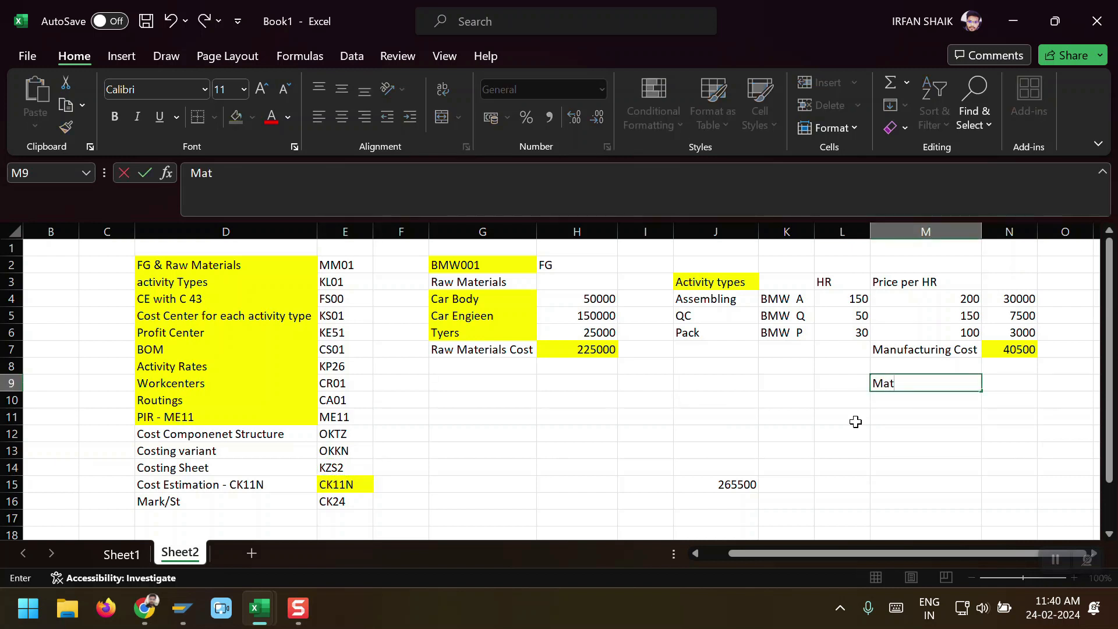
type("erial Over he")
key("BackSpace")
key("BackSpace")
key("BackSpace")
key("BackSpace")
key("BackSpace")
type("H")
key("Return")
Step: Calculate the material overhead in cell N9 with the formula =H7*10%
key("Up")
key("Up")
key("Right")
key("Down")
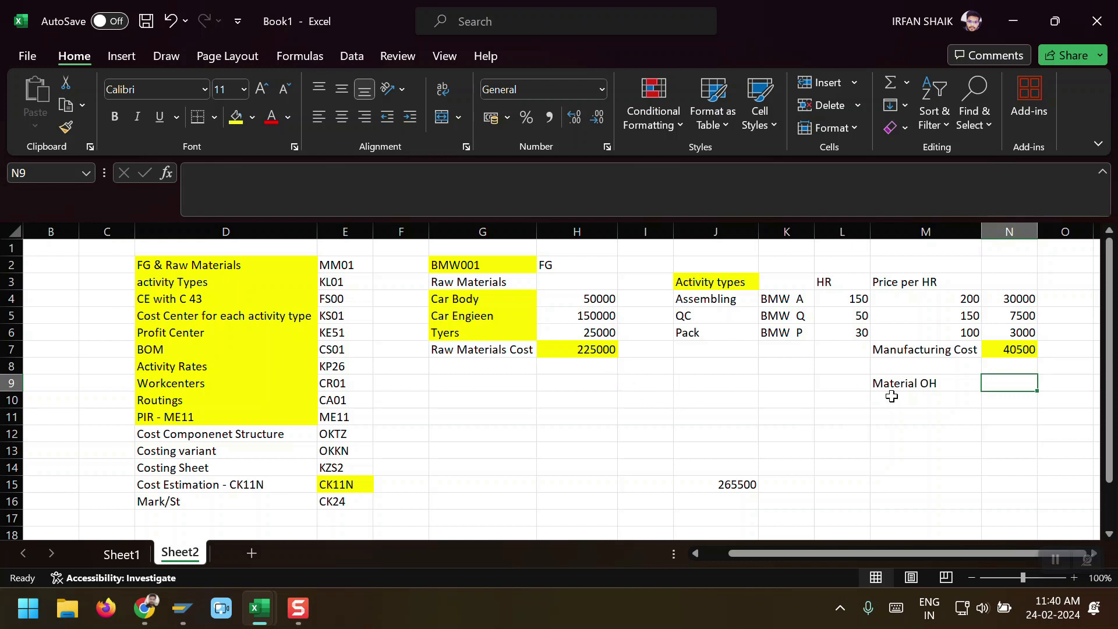
type("=")
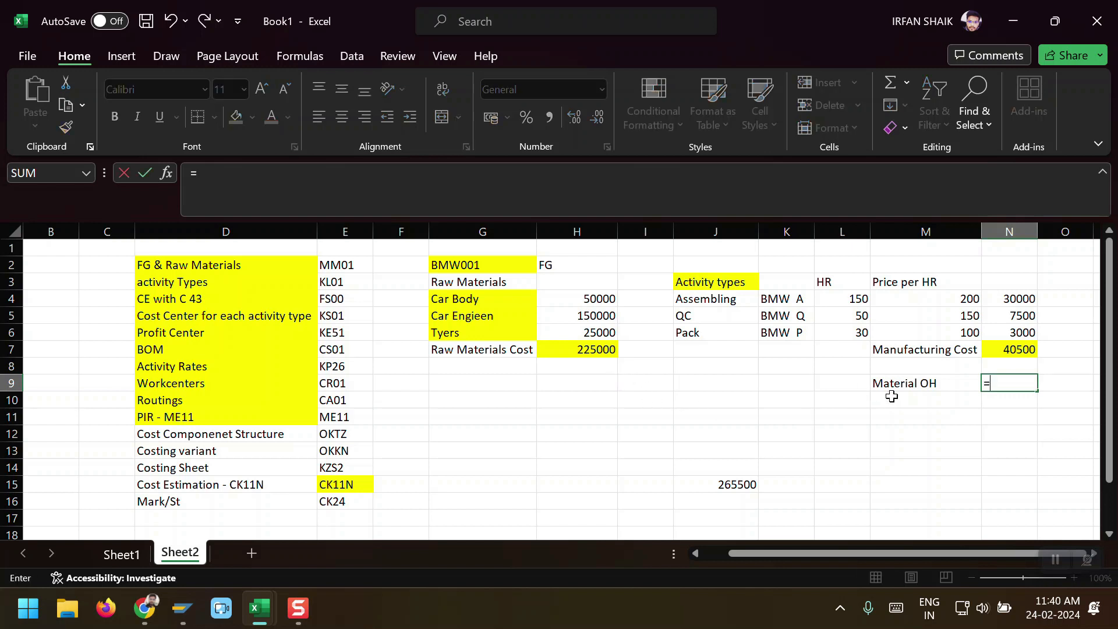
left_click(588, 349)
type("*")
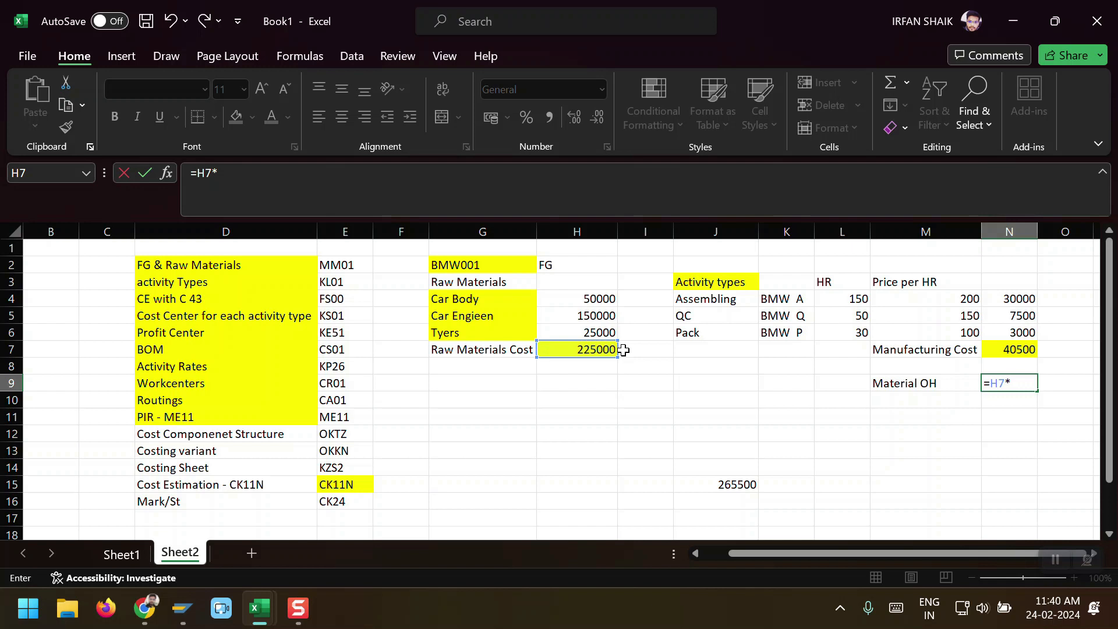
type("10%")
key("Return")
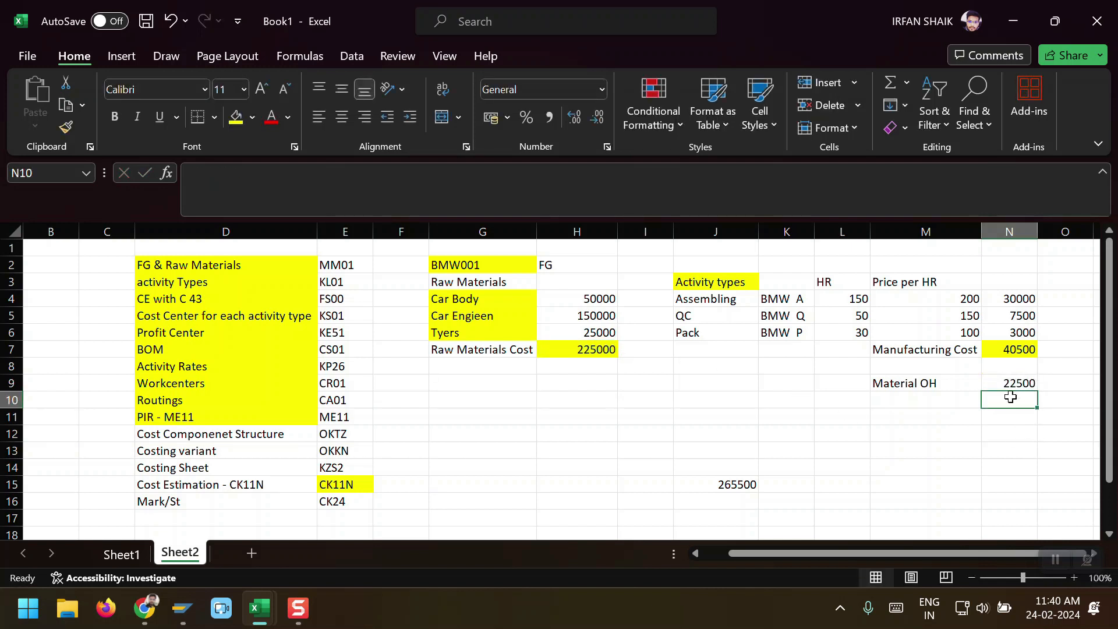
Step: Switch to the BMW001 cost estimate in SAP and check the total value of overhead item 7 against the Excel calculation
key("alt+Tab")
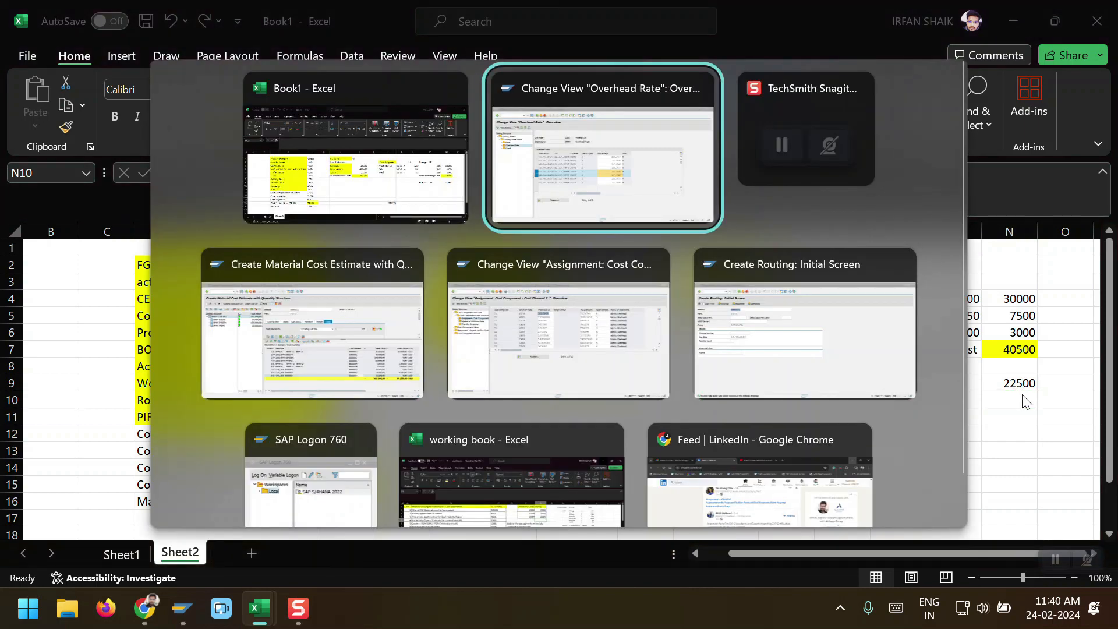
key("alt+Tab")
key("alt+Tab")
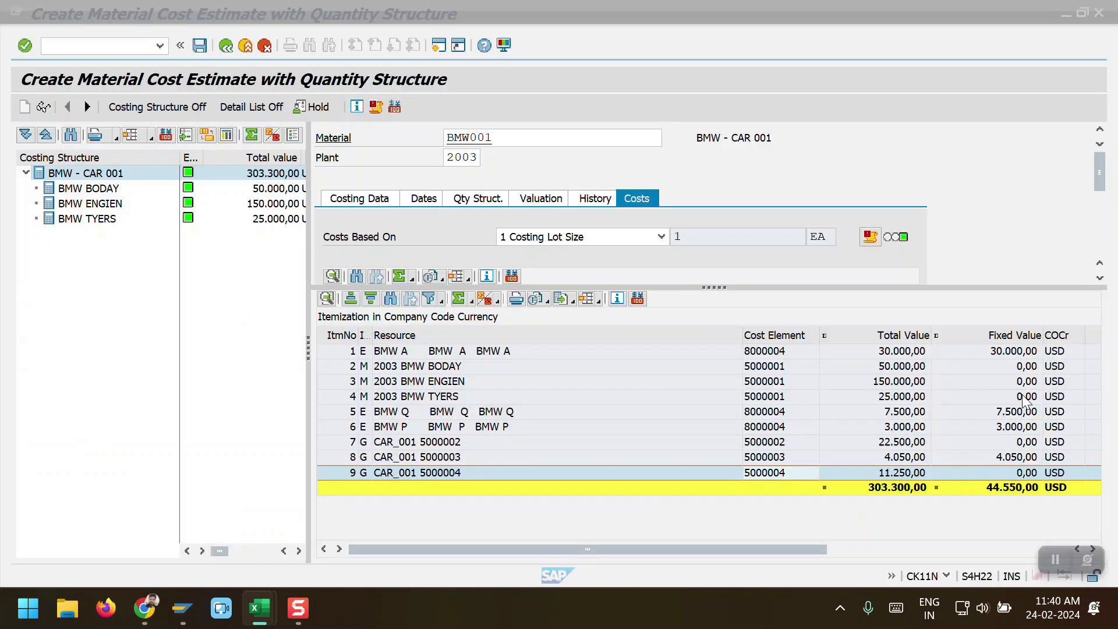
left_click(886, 444)
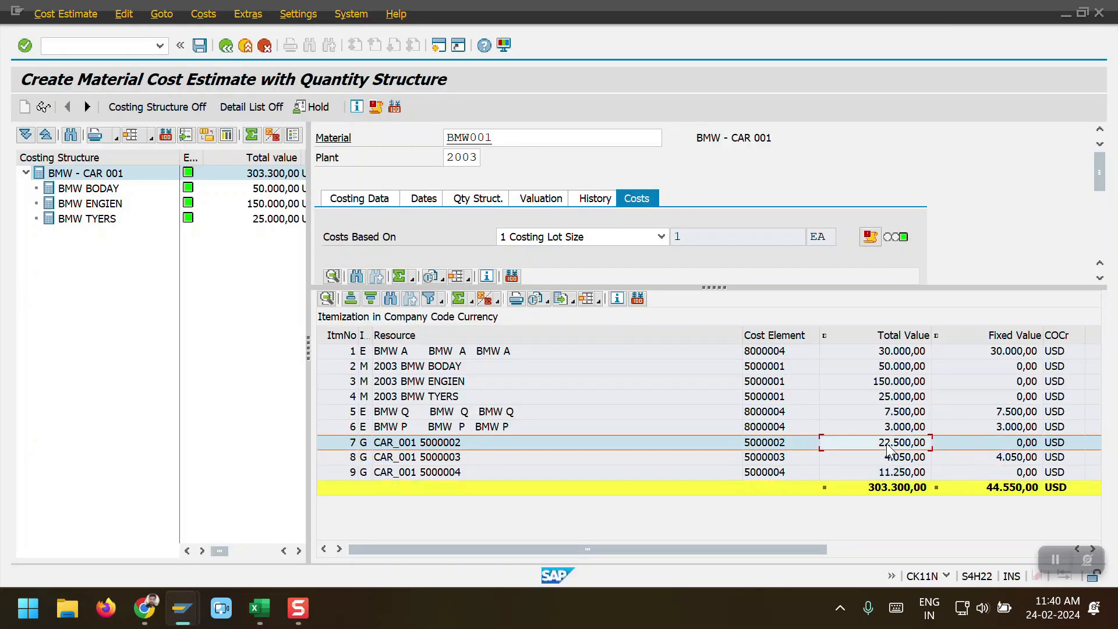
Step: Display the cost components instead of the itemization and check the Material Overhead component's overall value
left_click_drag(707, 287, 711, 459)
left_click(642, 435)
left_click_drag(716, 467, 706, 287)
left_click(423, 401)
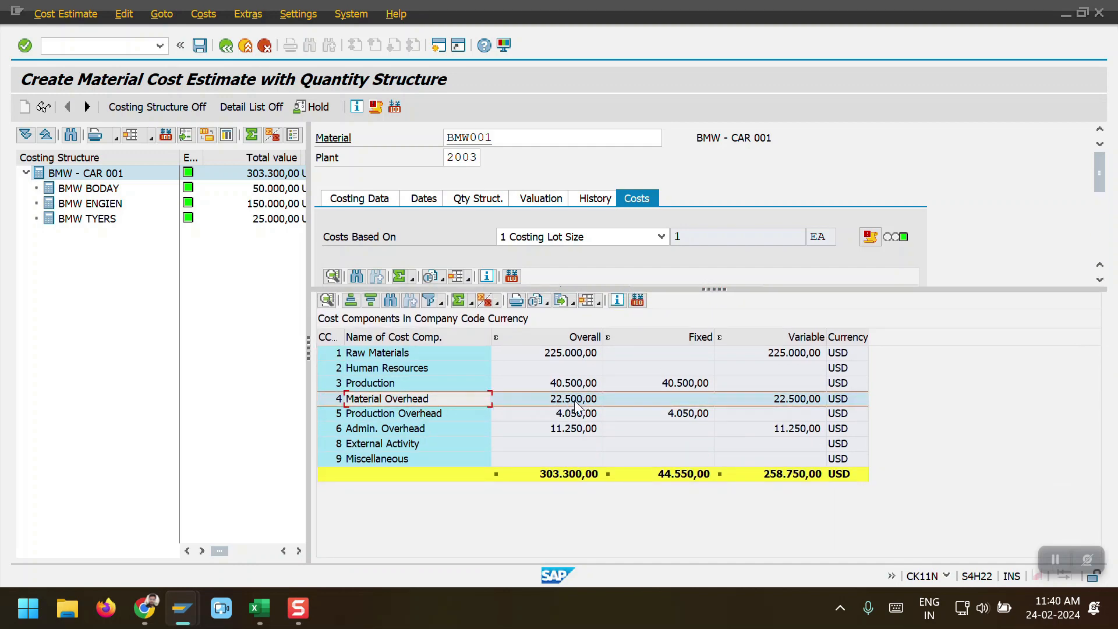
Step: Switch to costing sheet PP-PC1 and open the credit of the Material OH row for controlling area 2003
key("alt+Tab")
key("alt+Tab")
key("alt+Tab")
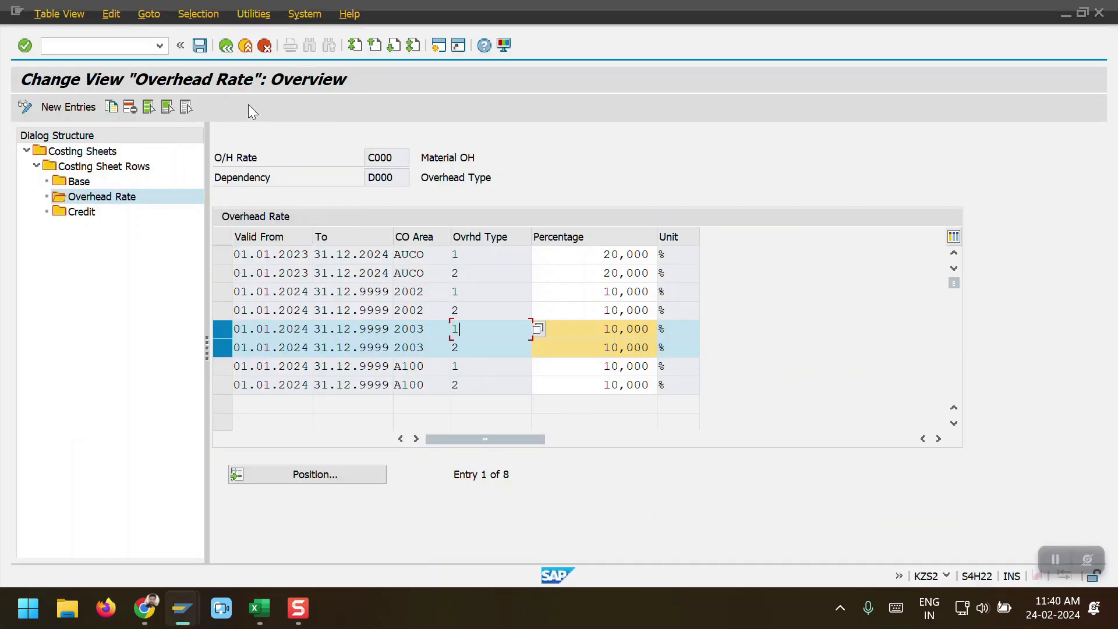
left_click(226, 46)
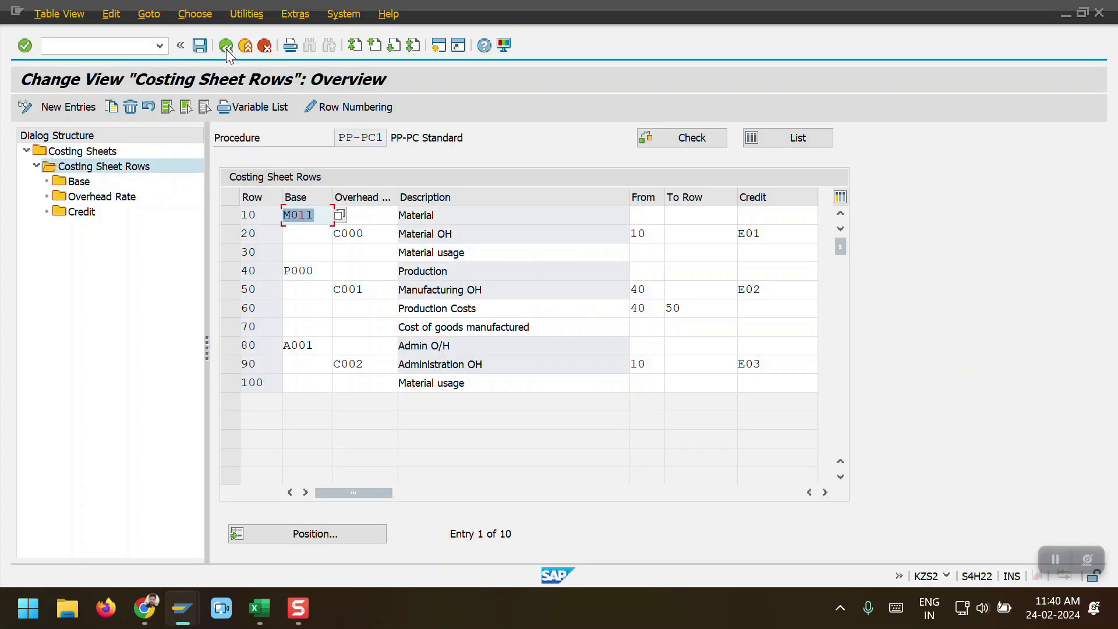
left_click(235, 239)
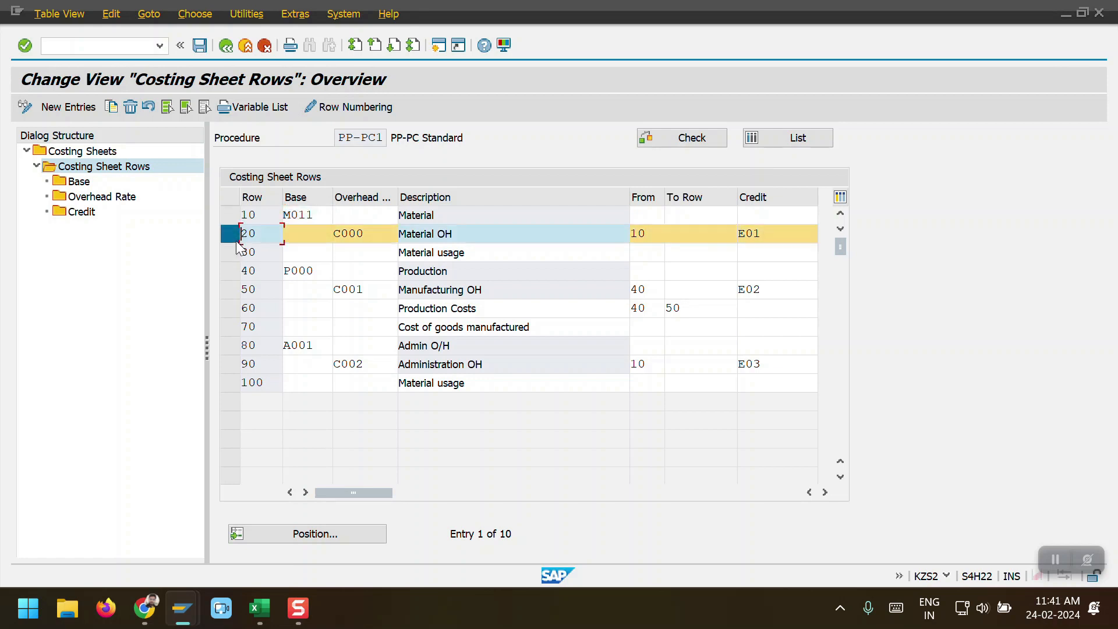
double_click(80, 216)
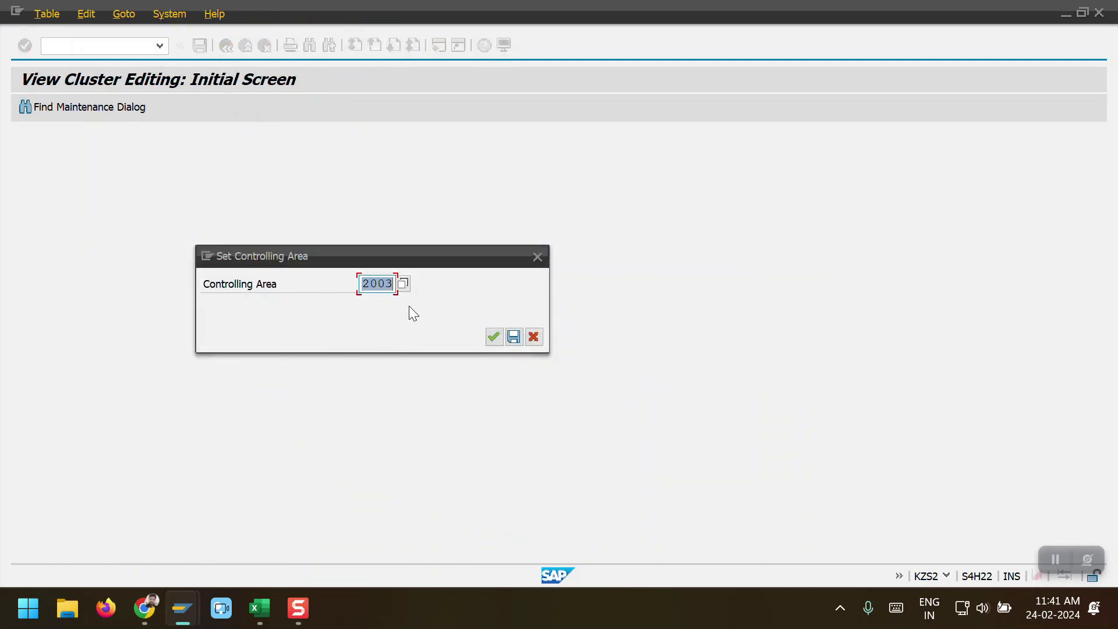
left_click(494, 337)
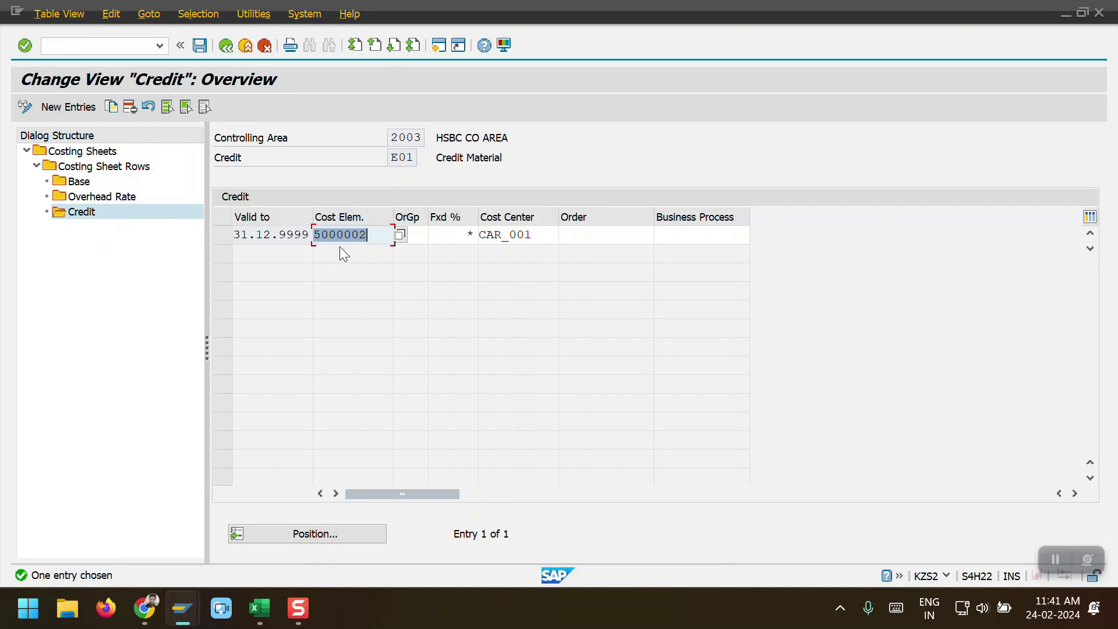
Step: Switch to the BMW001 cost estimate and review the Material Overhead line among the cost components
key("alt+Tab")
key("alt+Tab")
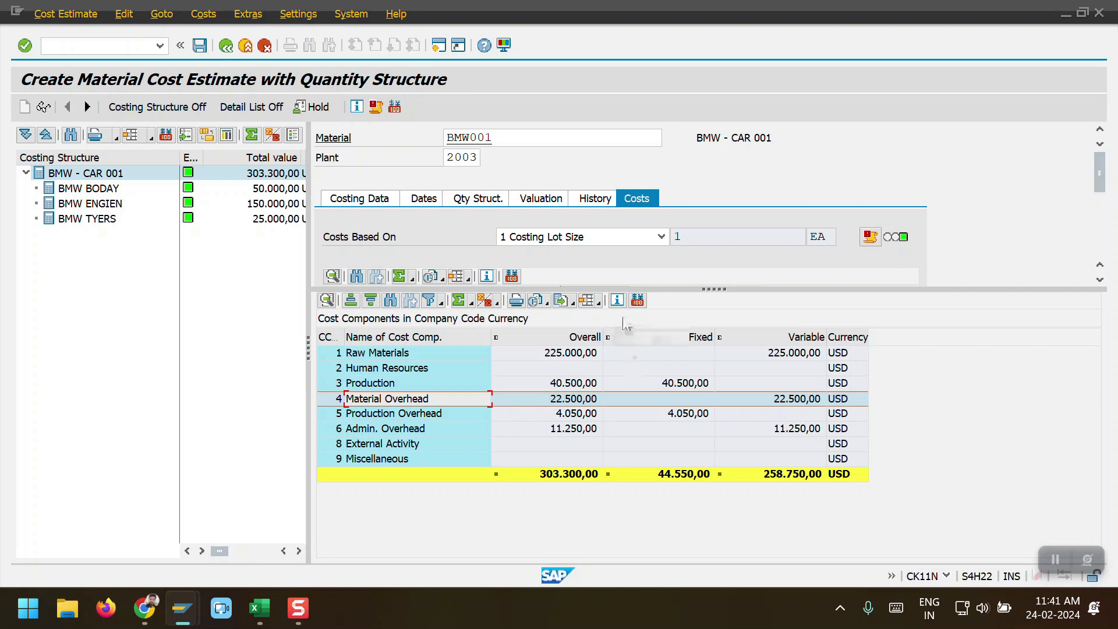
mouse_move(706, 288)
left_mouse_down()
mouse_move(704, 481)
mouse_move(711, 289)
left_mouse_up()
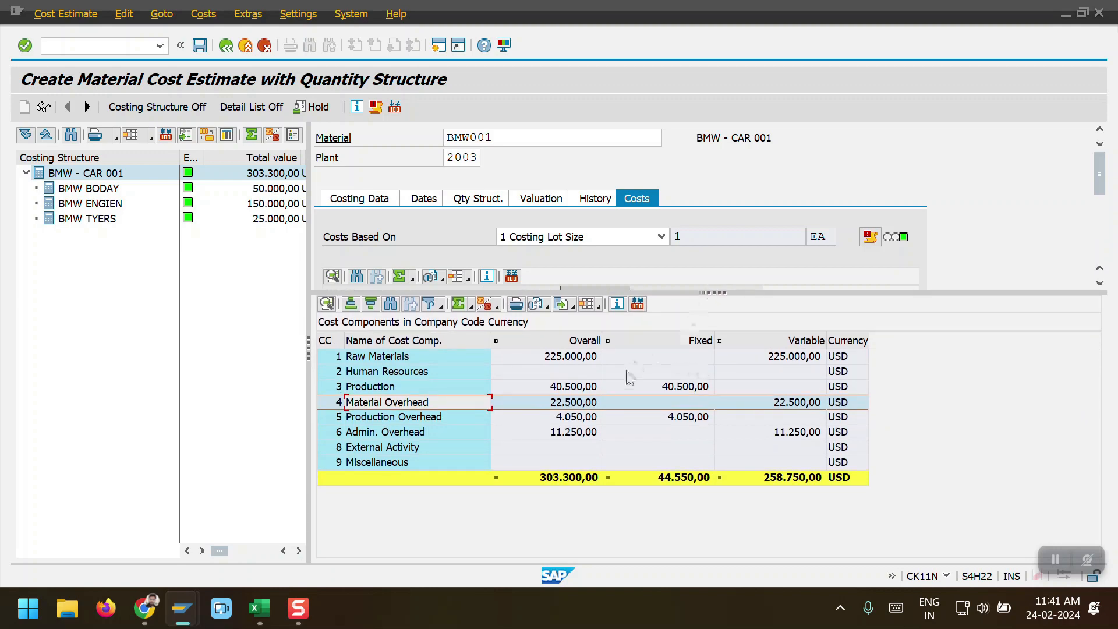
Step: Return to costing sheet PP-PC1, open the overhead rate of the Manufacturing OH row and select both entries for CO area 2003
key("alt+Tab")
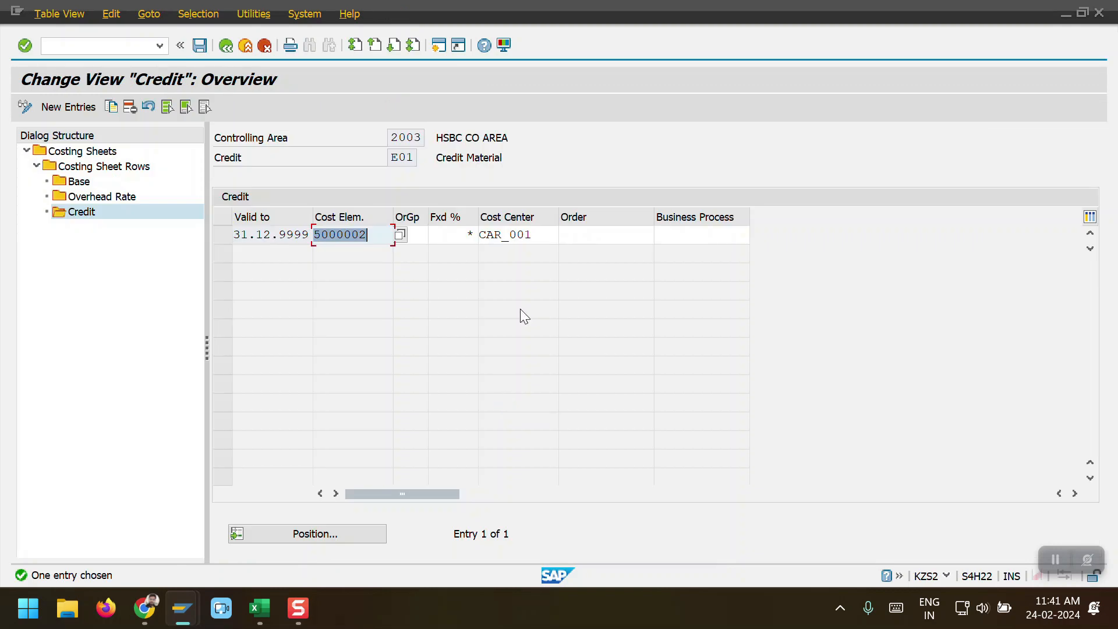
double_click(81, 168)
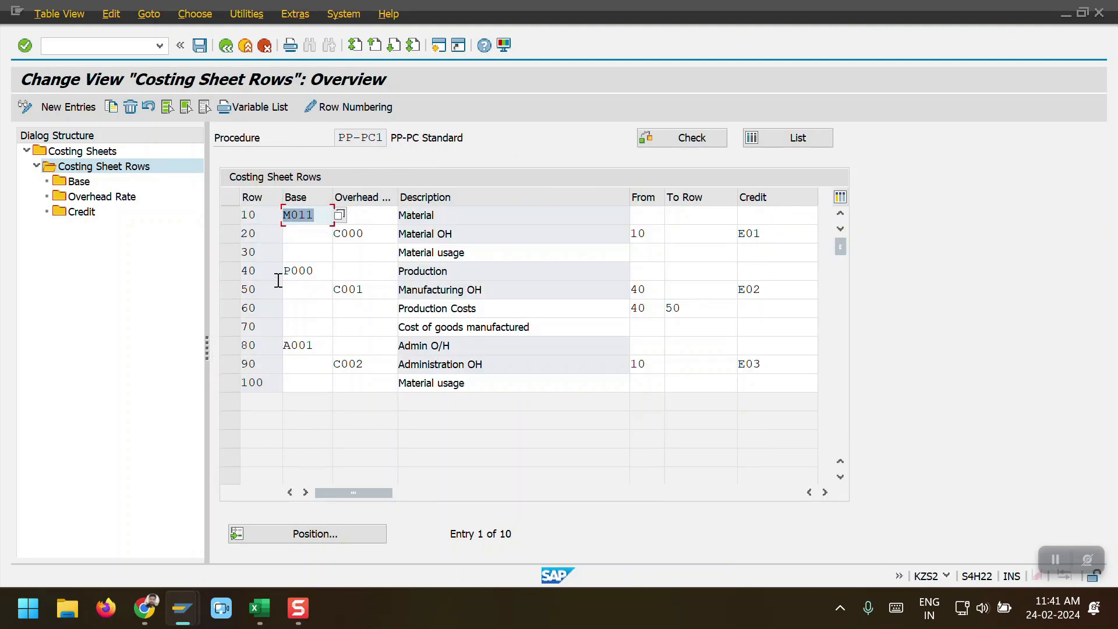
left_click(228, 272)
left_click(226, 273)
left_click(225, 273)
left_click(229, 289)
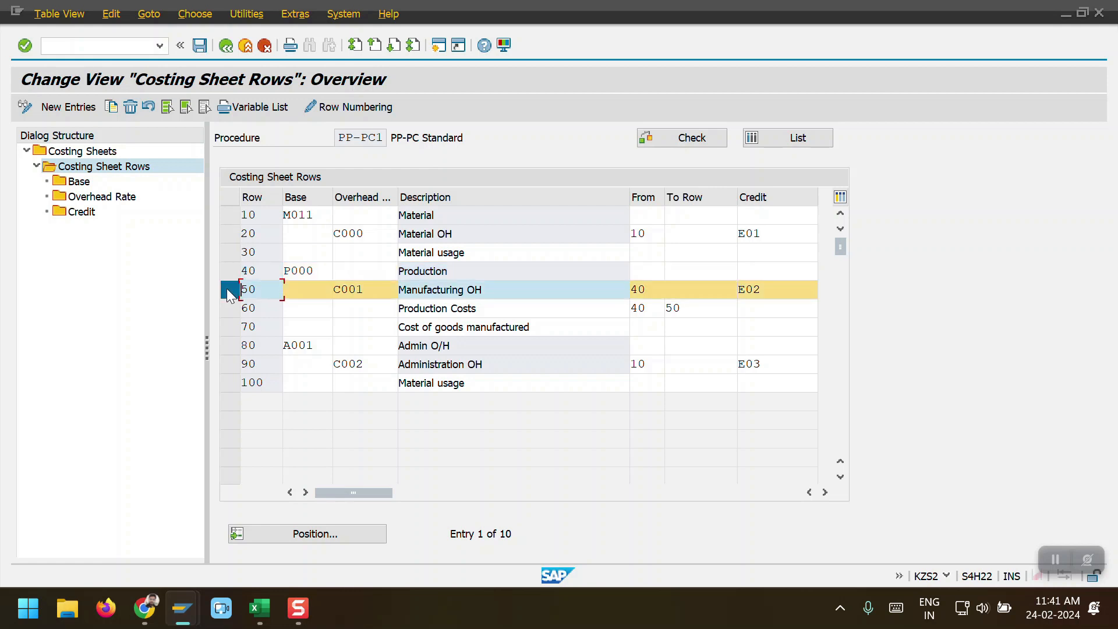
double_click(81, 198)
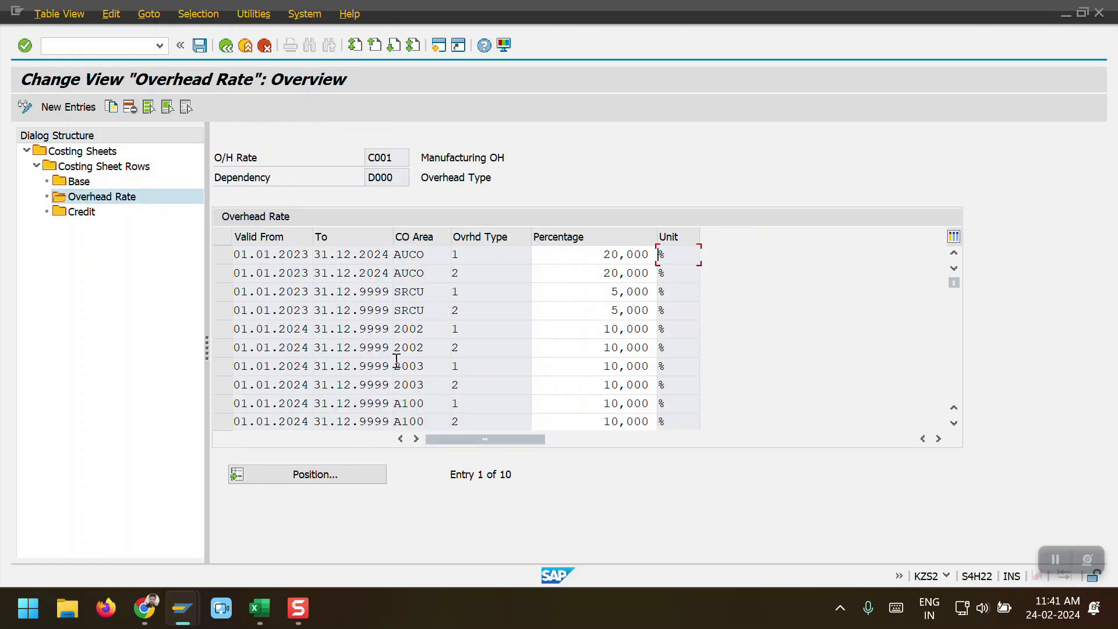
left_click_drag(222, 385, 529, 365)
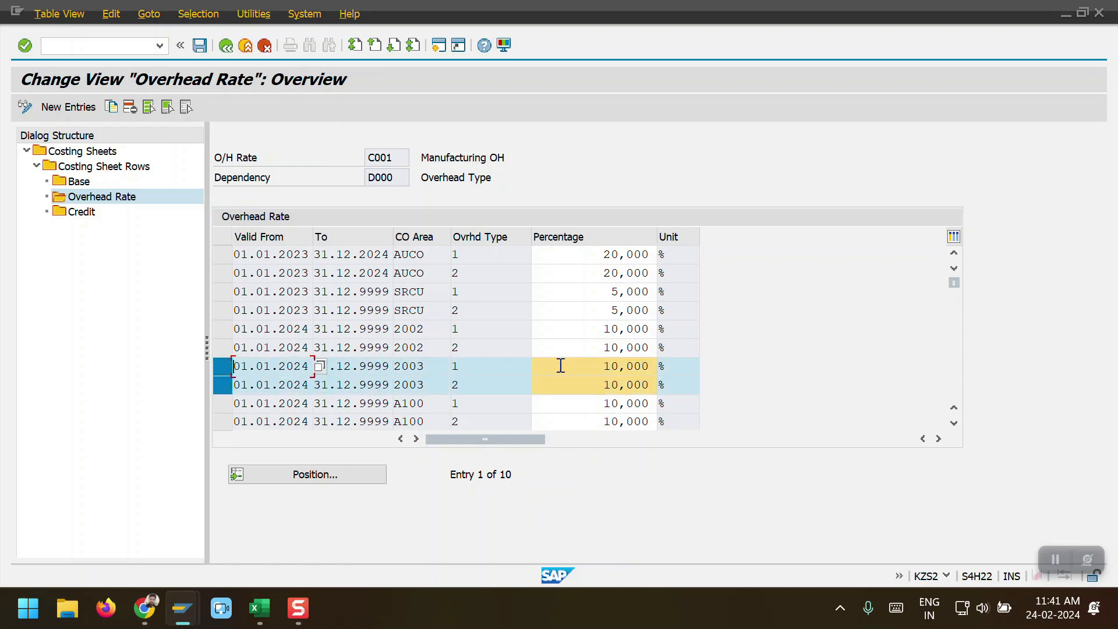
Step: Switch to the Book1 workbook in Excel and enter the label "Production OH" in cell M10
key("alt+Tab")
key("alt+Tab")
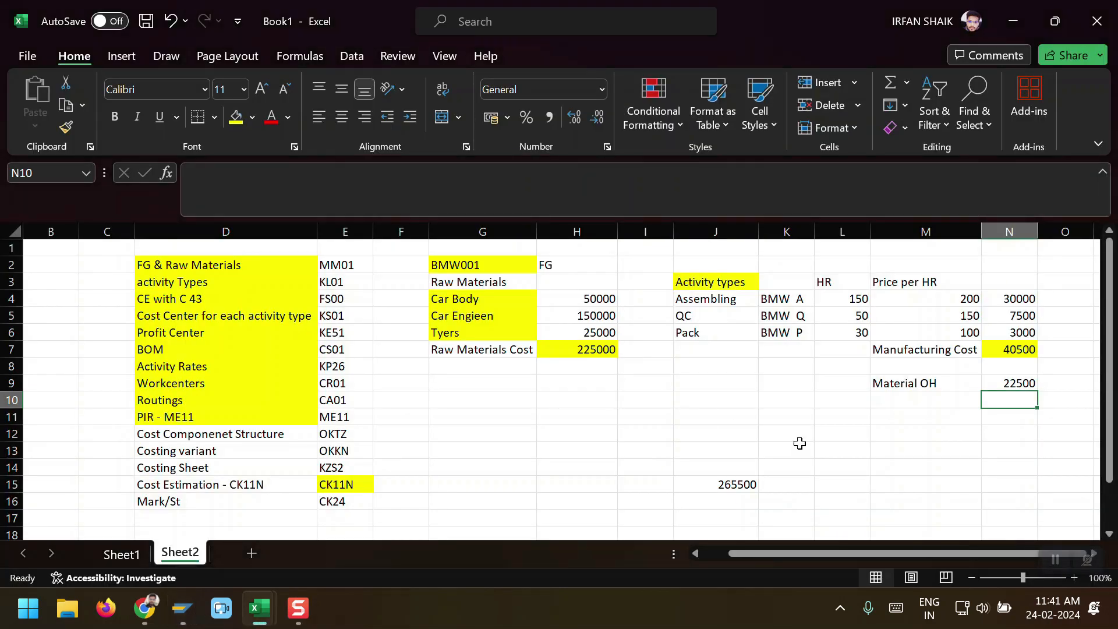
left_click(903, 405)
type("P")
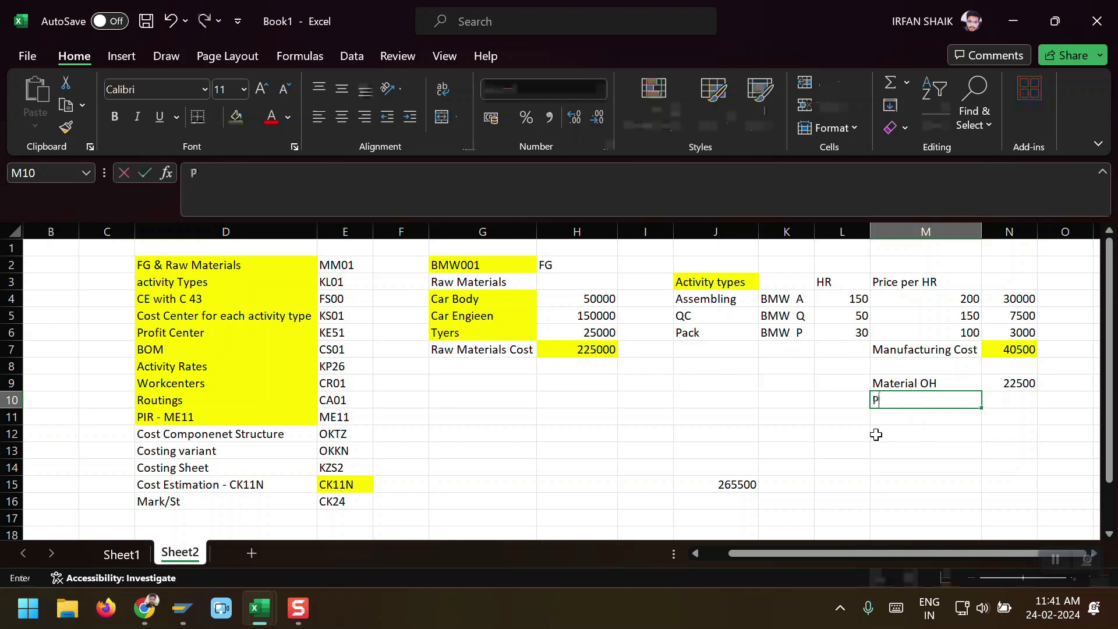
type("roduction OH")
key("Return")
key("Up")
key("Right")
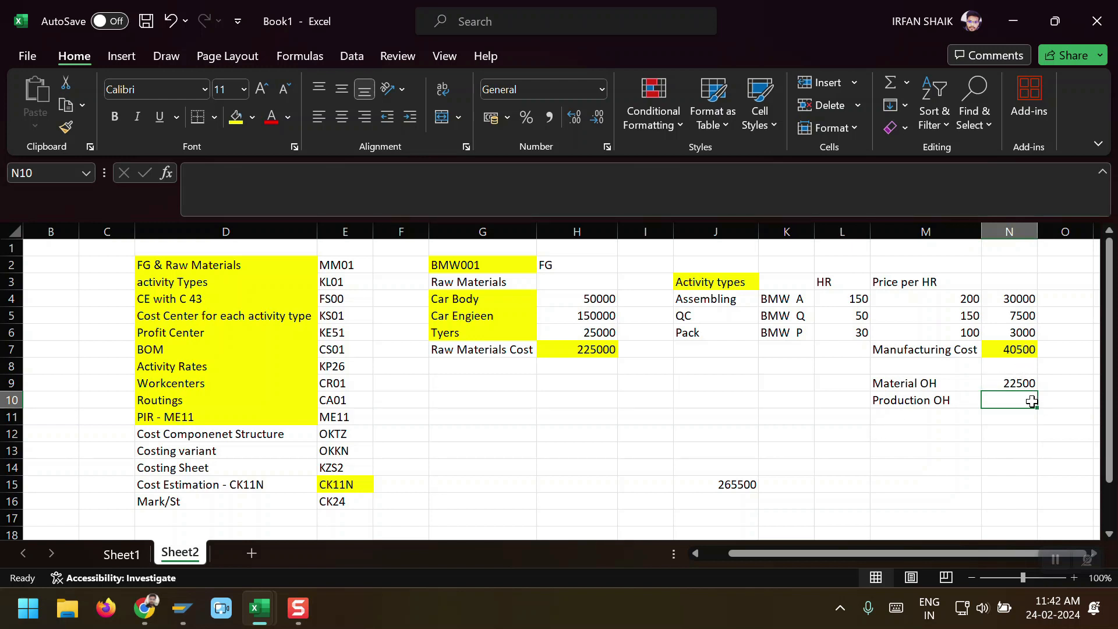
Step: Calculate the production overhead in cell N10 with the formula =N7*10%
type("=")
key("Up")
key("Up")
key("Up")
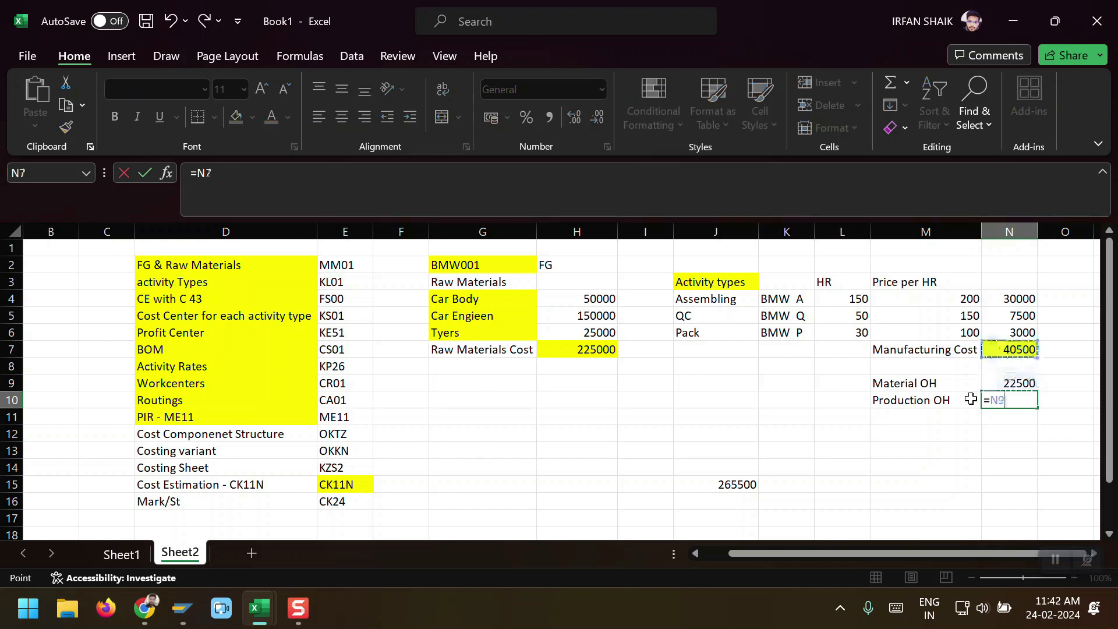
type("*")
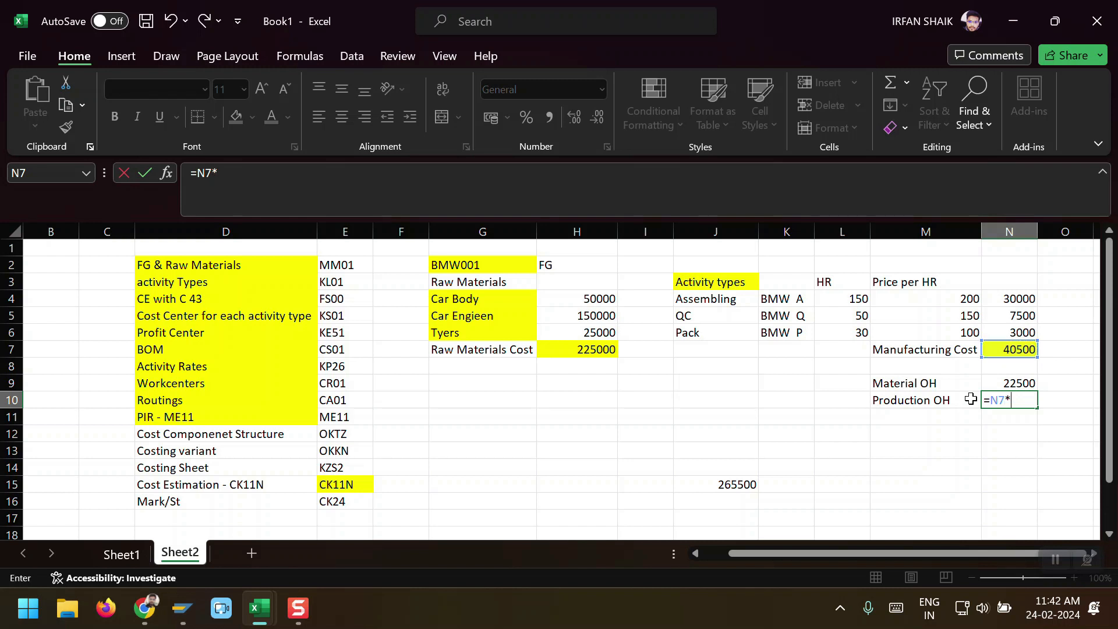
type("10%")
key("Return")
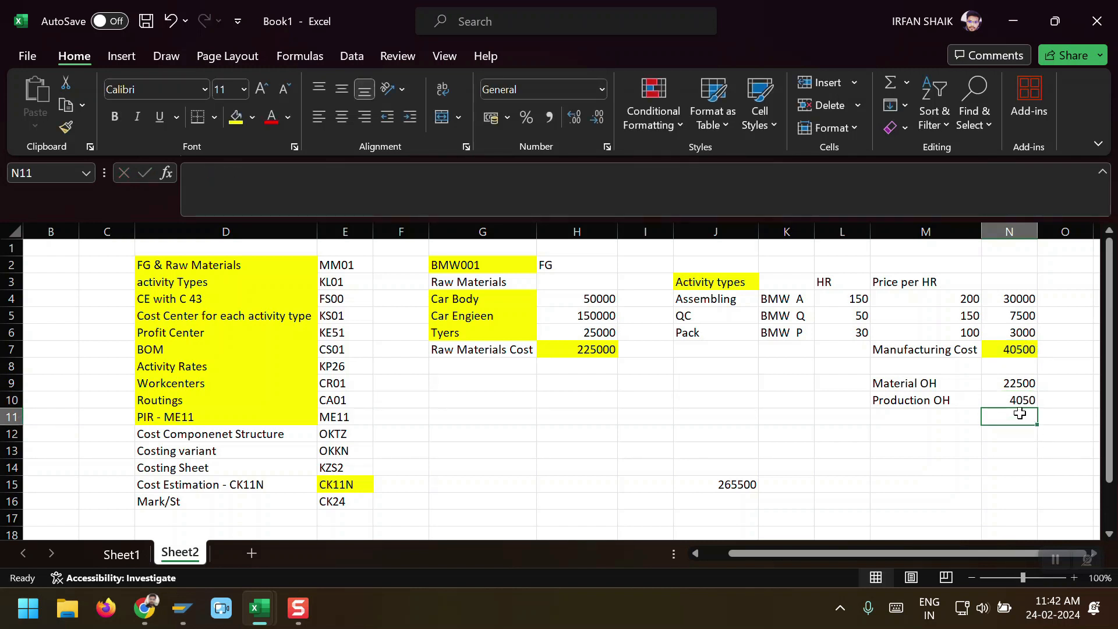
Step: Switch to the BMW001 cost estimate in SAP and check the Production Overhead and Admin. Overhead components against the Excel calculation
key("alt+Tab")
key("alt+Tab")
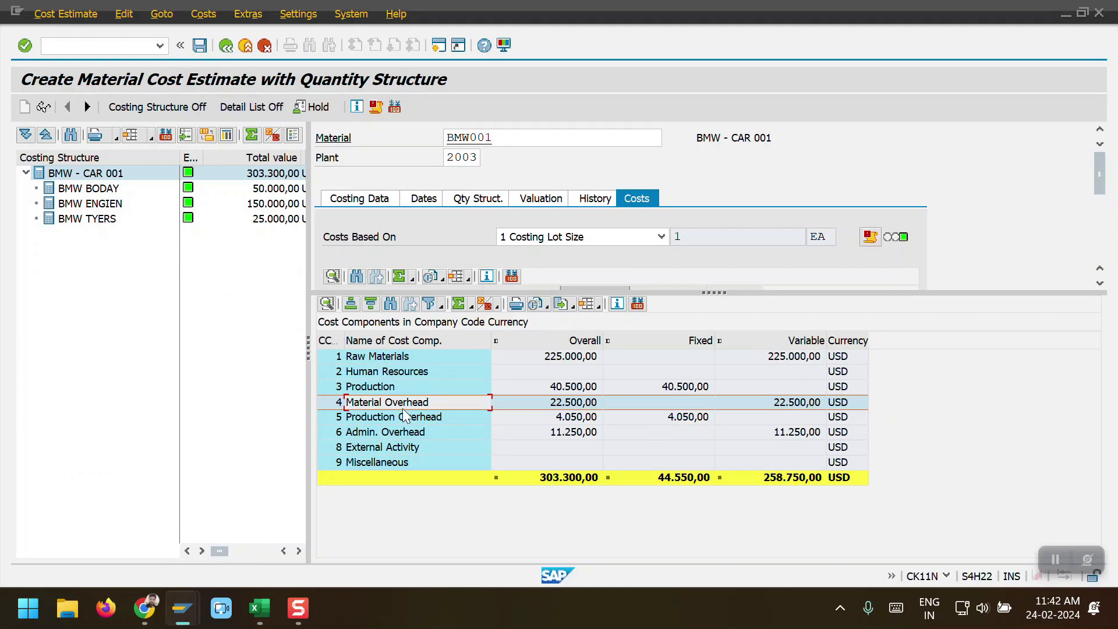
left_click(406, 418)
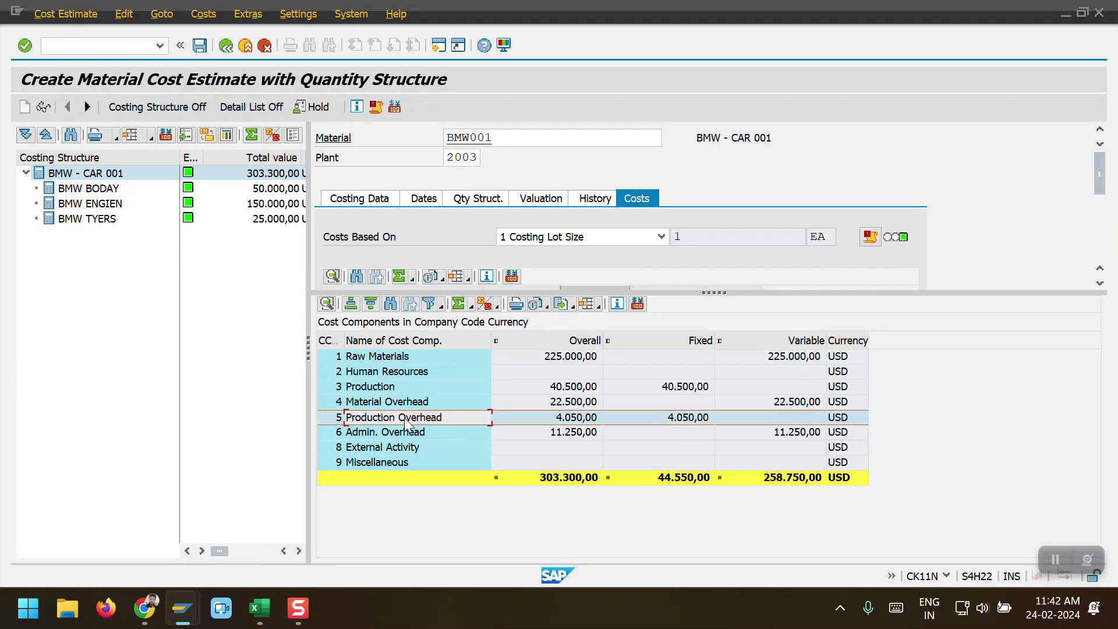
left_click(550, 418)
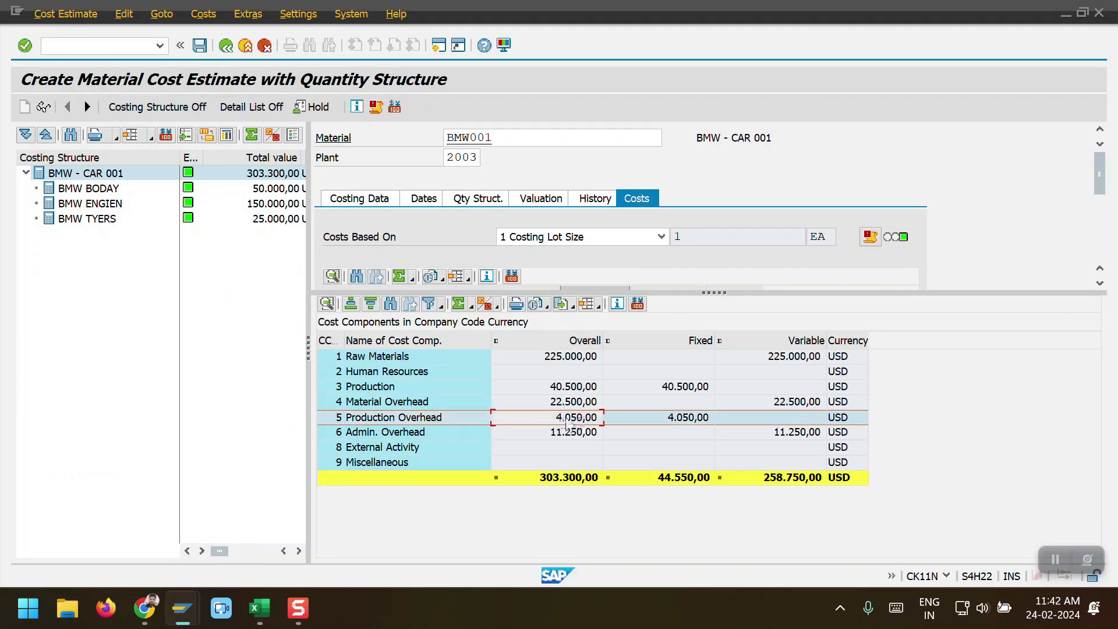
left_click(428, 433)
Step: Switch to costing sheet PP-PC1 and examine the base cost elements of the Admin O/H row for controlling area 2003
key("alt+Tab")
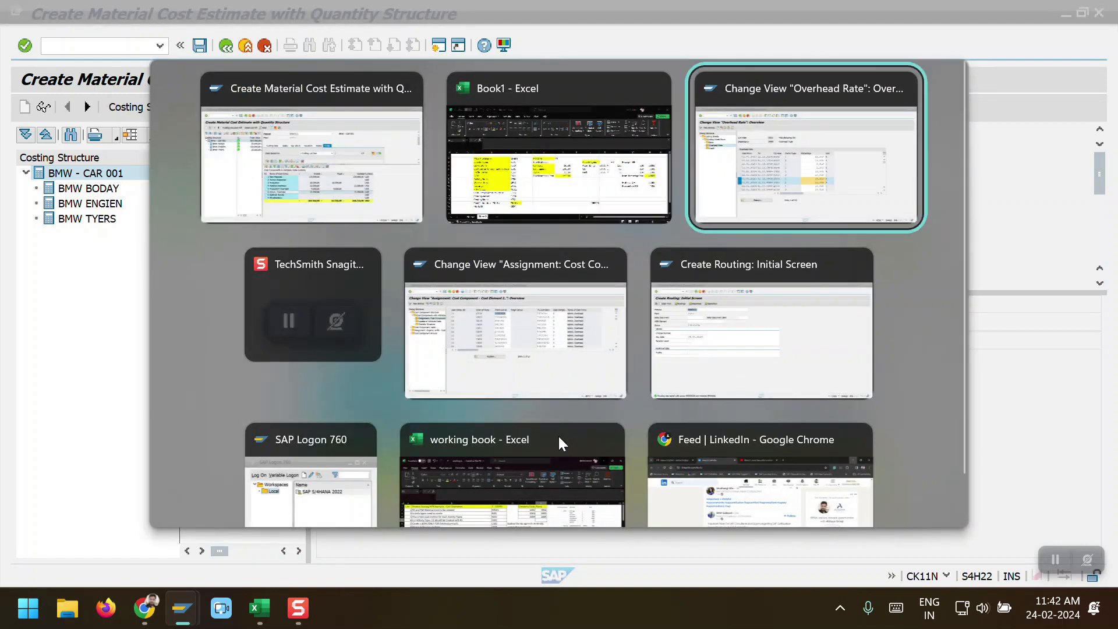
double_click(93, 167)
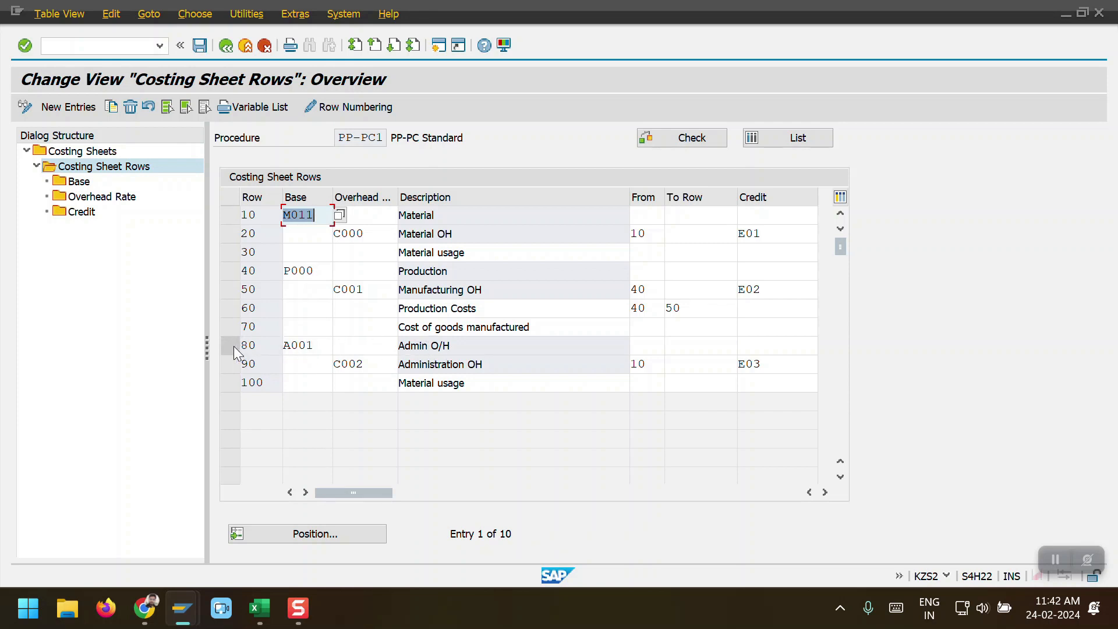
left_click(233, 346)
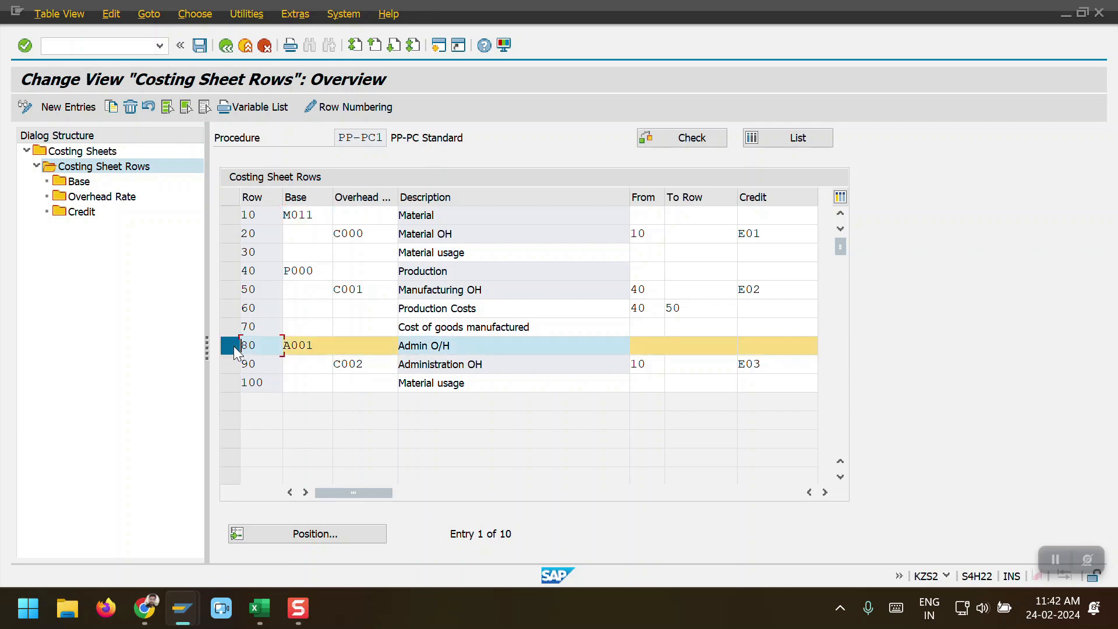
double_click(82, 183)
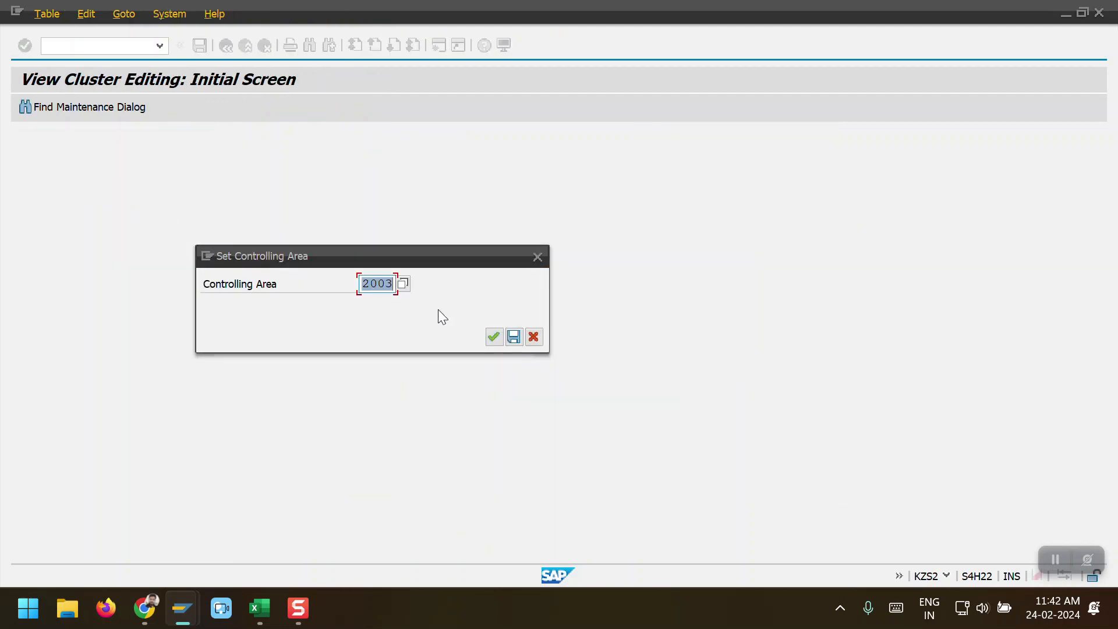
left_click(493, 337)
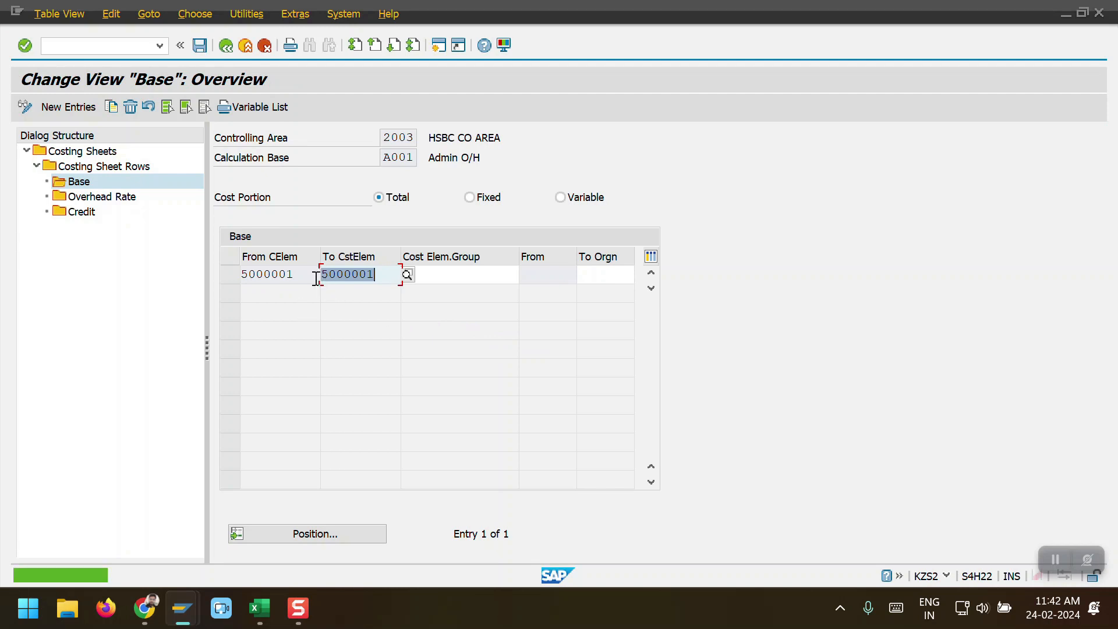
double_click(279, 274)
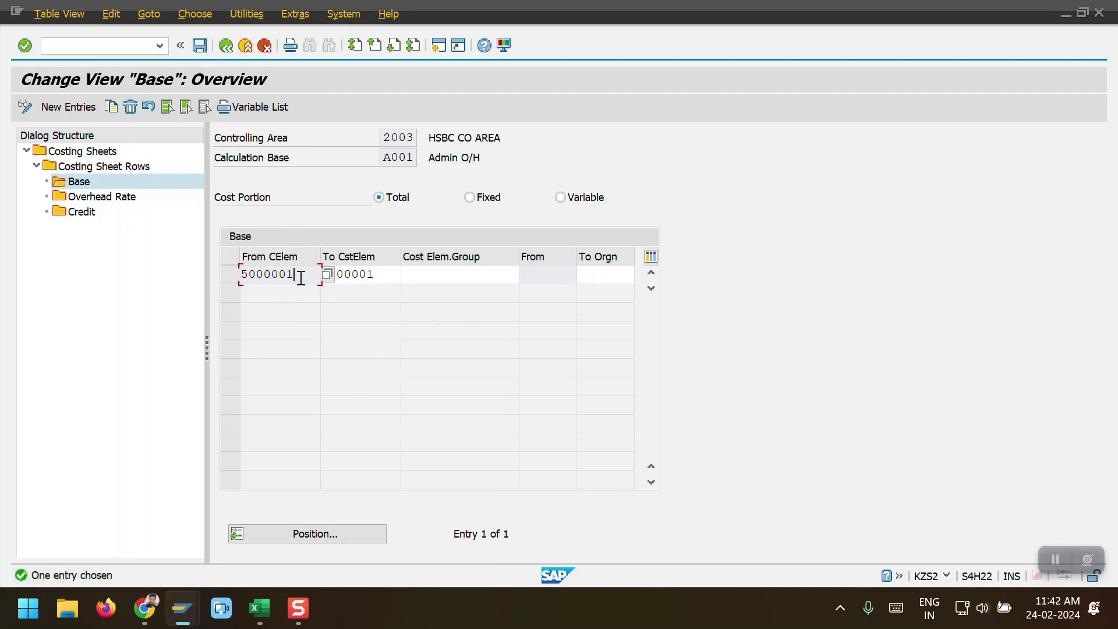
Step: Check the overhead rate of the Administration OH row for CO area 2003, then return to the costing sheet rows
double_click(84, 202)
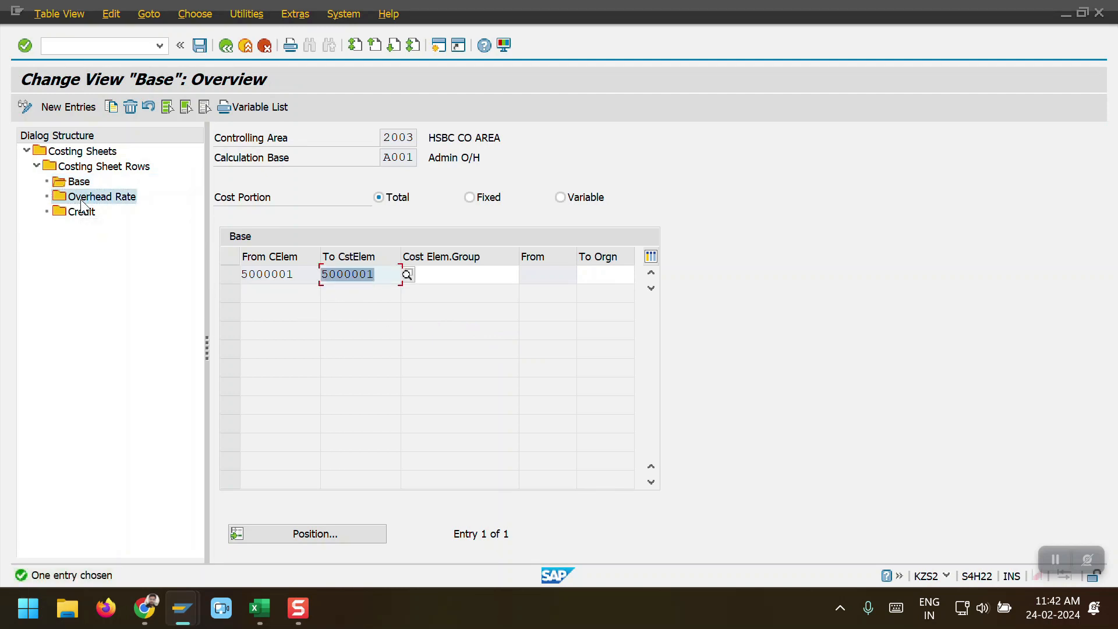
double_click(98, 170)
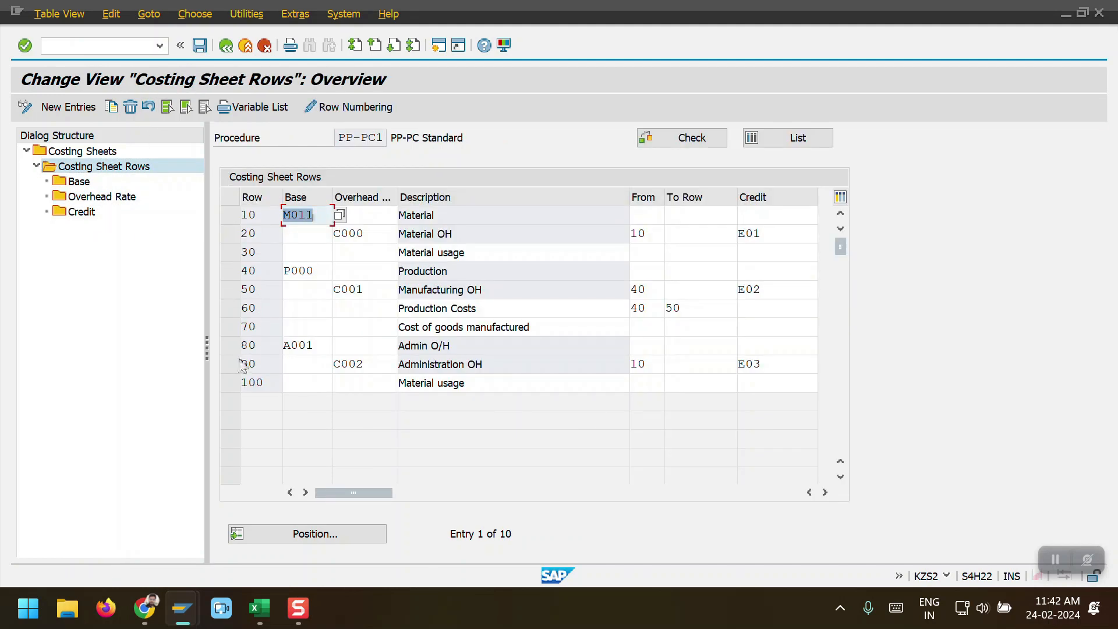
left_click(235, 364)
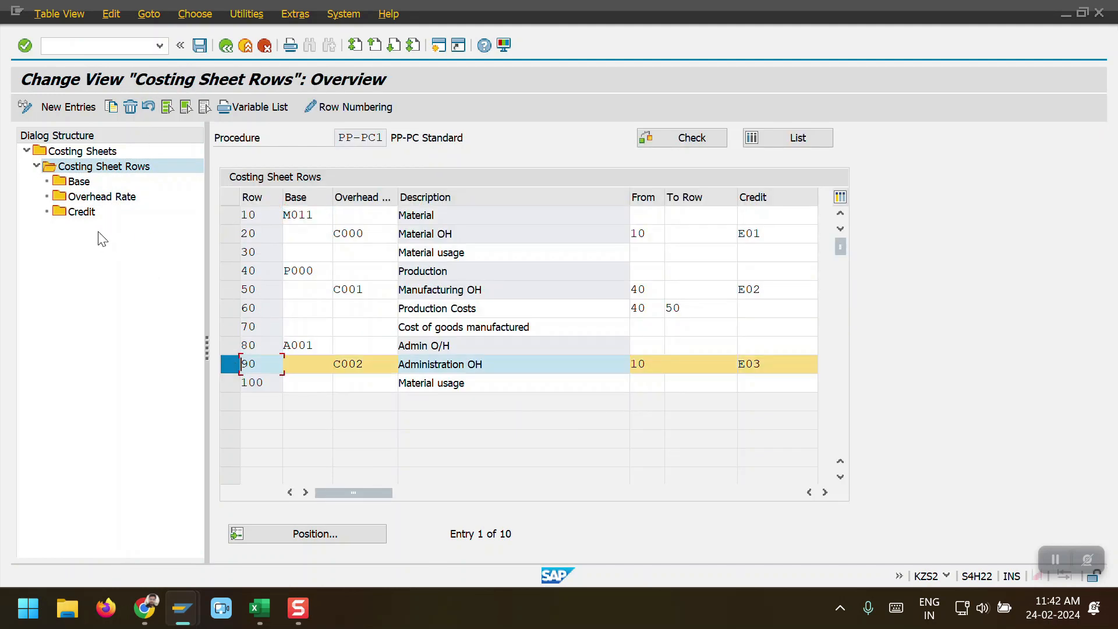
double_click(93, 198)
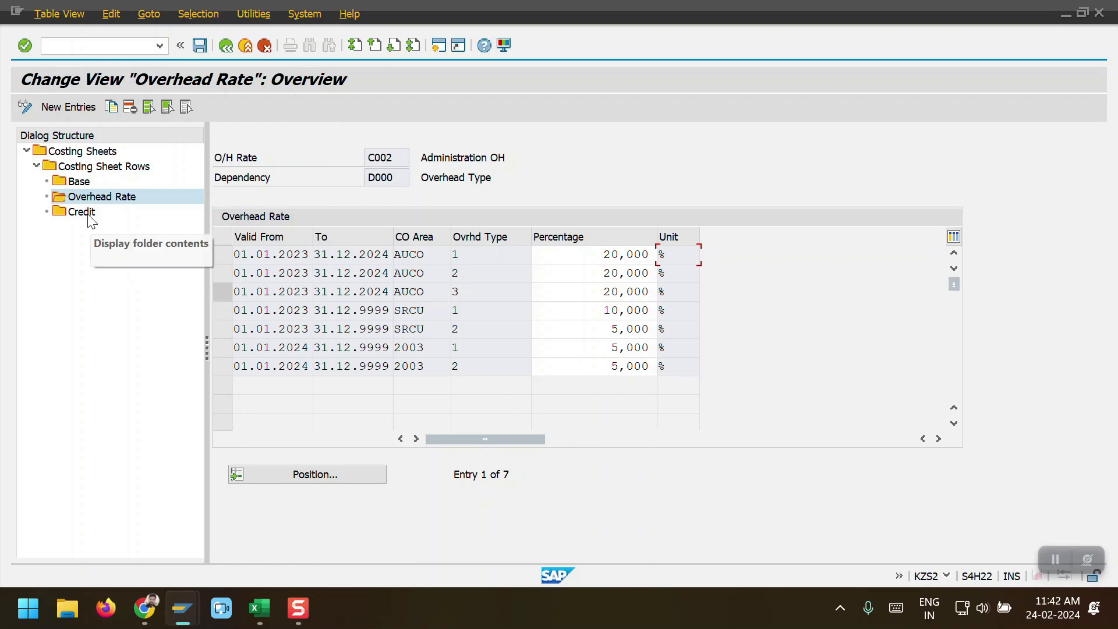
left_click(227, 48)
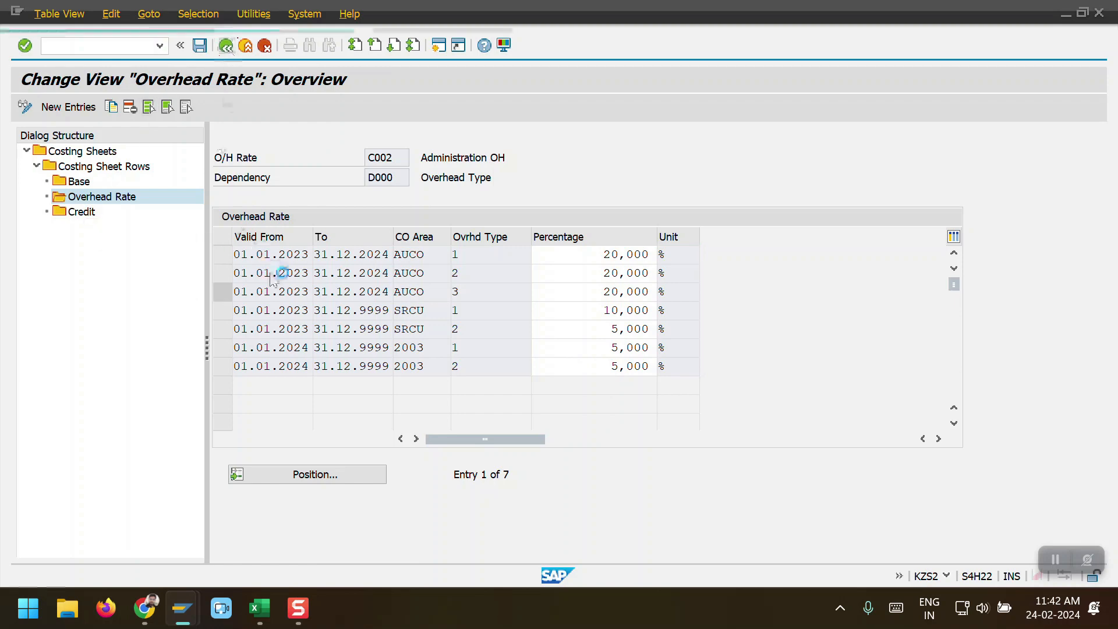
Step: Switch to the Book1 workbook in Excel and enter the label "Admin OH" in cell M11
key("alt+Tab")
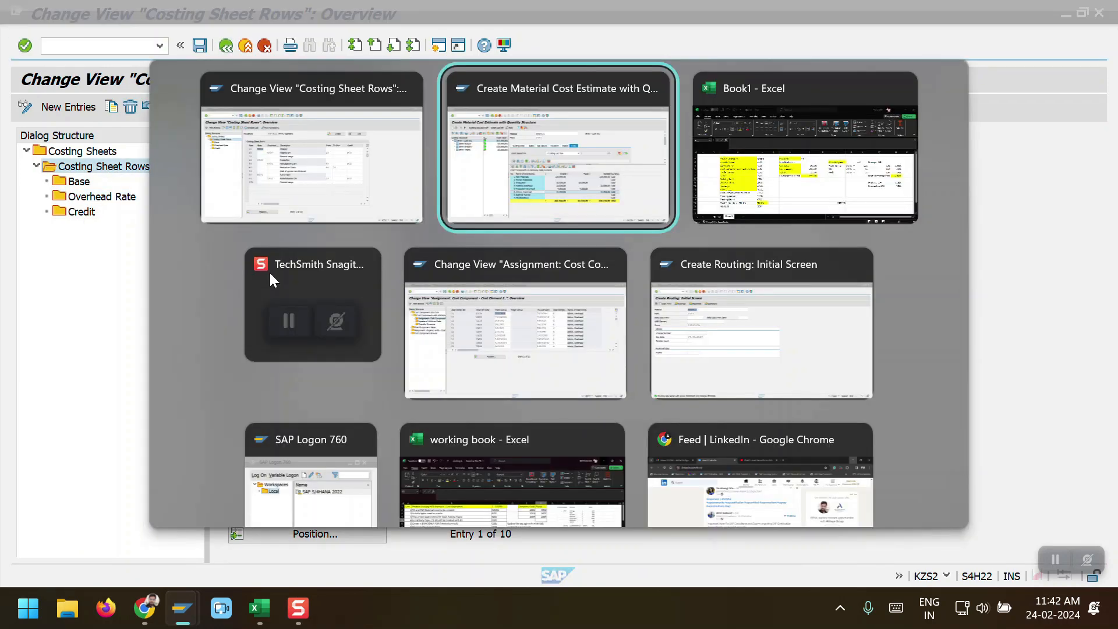
key("alt+Tab")
key("Left")
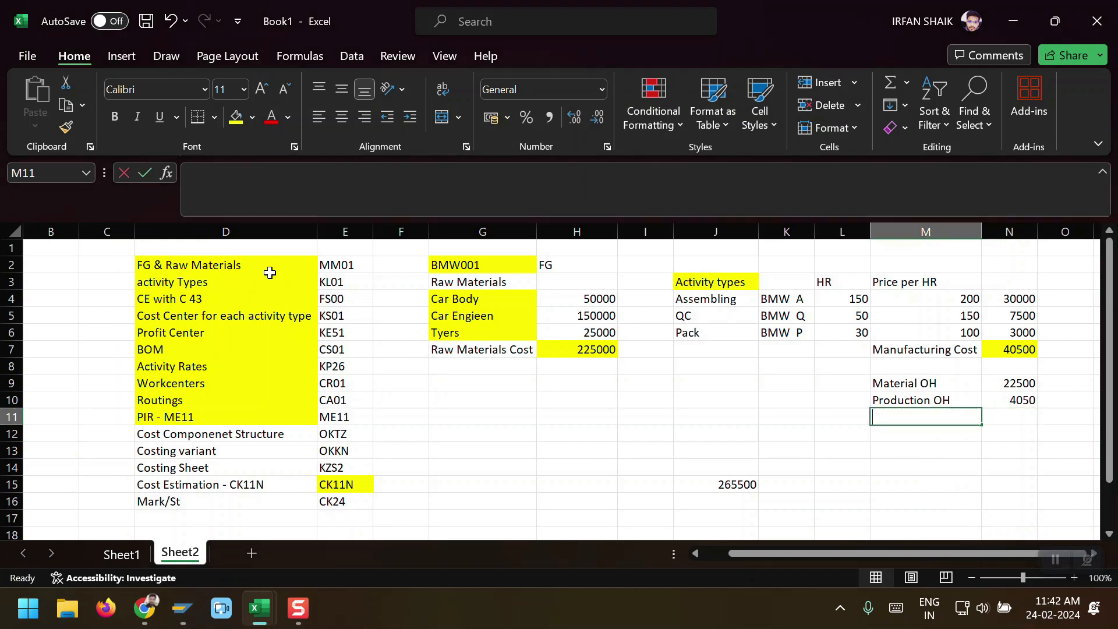
type("Admin OH")
key("Tab")
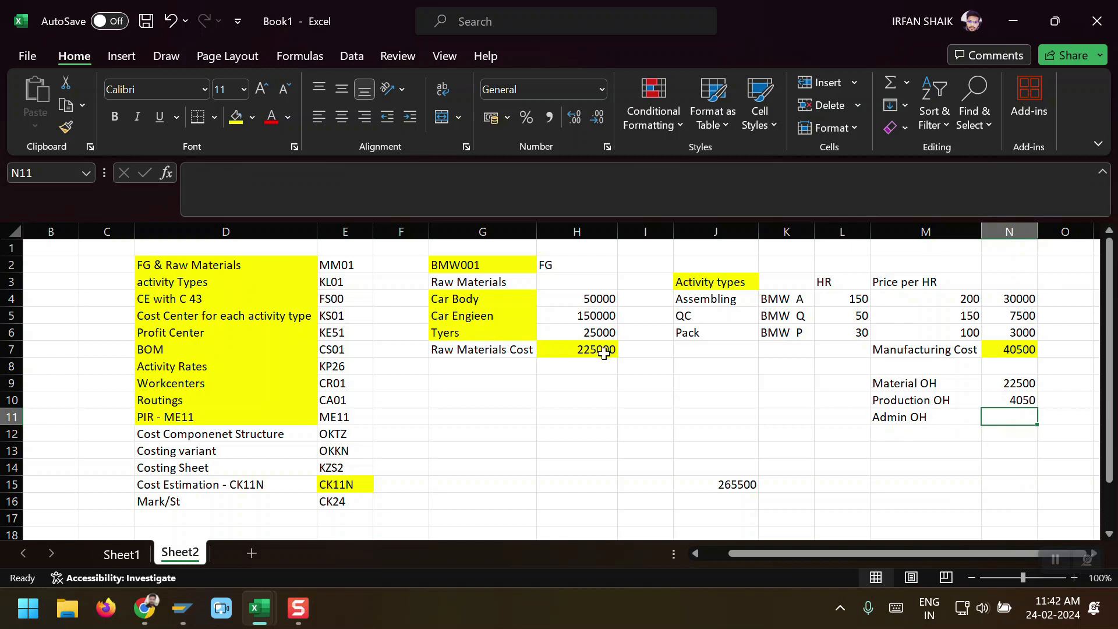
Step: Calculate the Admin OH amount in cell N11 as 5% of the raw materials cost in H7
type("=")
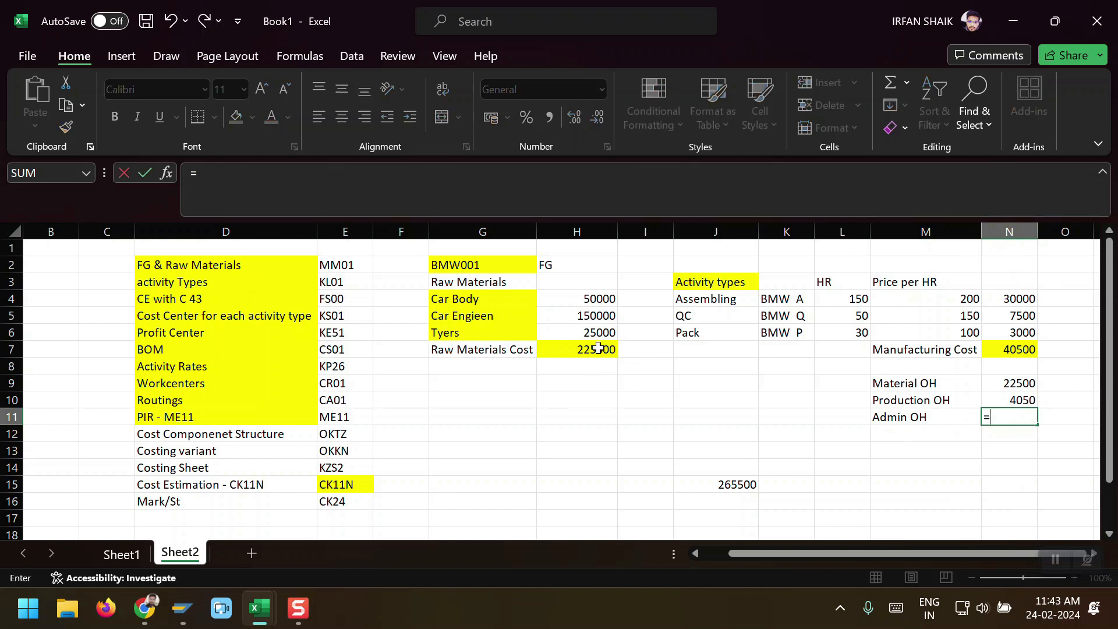
left_click(598, 353)
type("*")
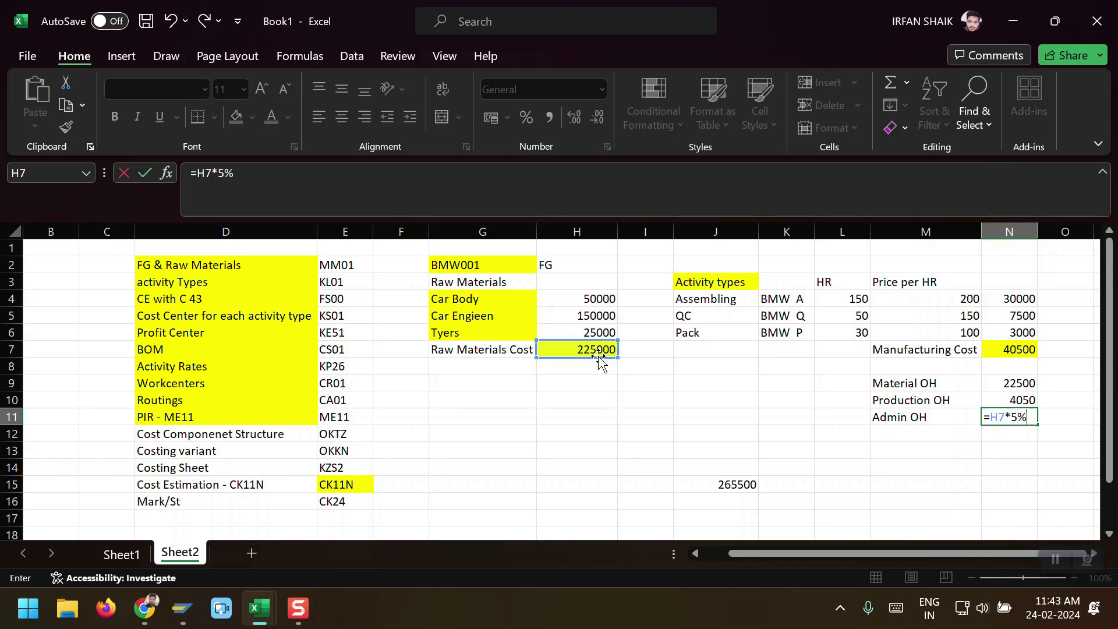
type("5%")
key("Return")
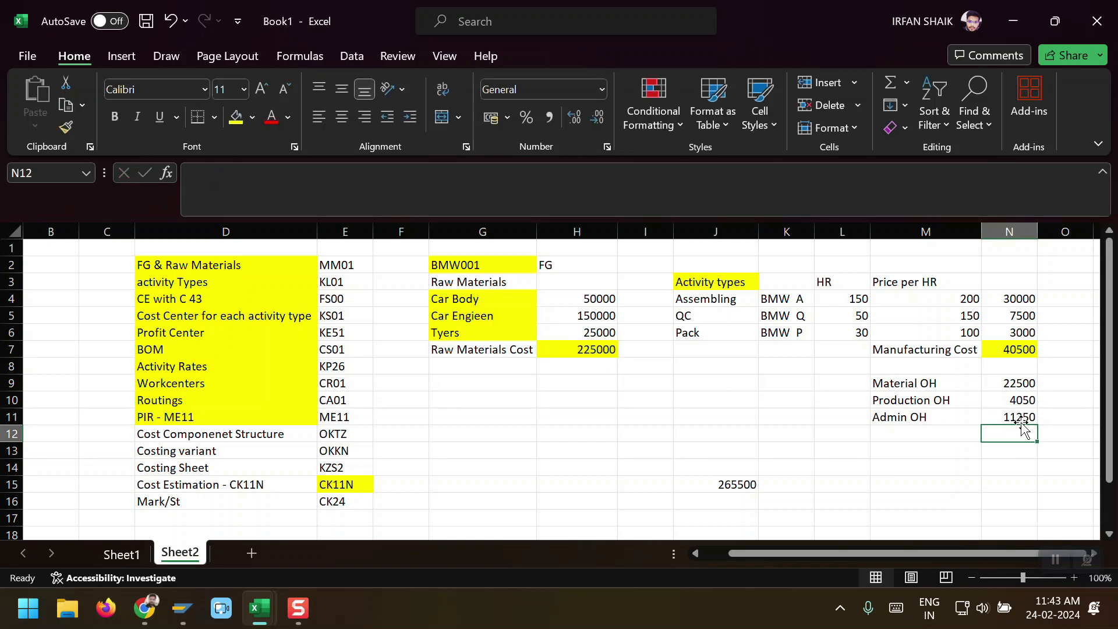
Step: Switch to the BMW001 cost estimate in SAP, check the Admin. Overhead amount against the Excel result, and return to the Book1 workbook
key("alt+Tab")
key("alt+Tab")
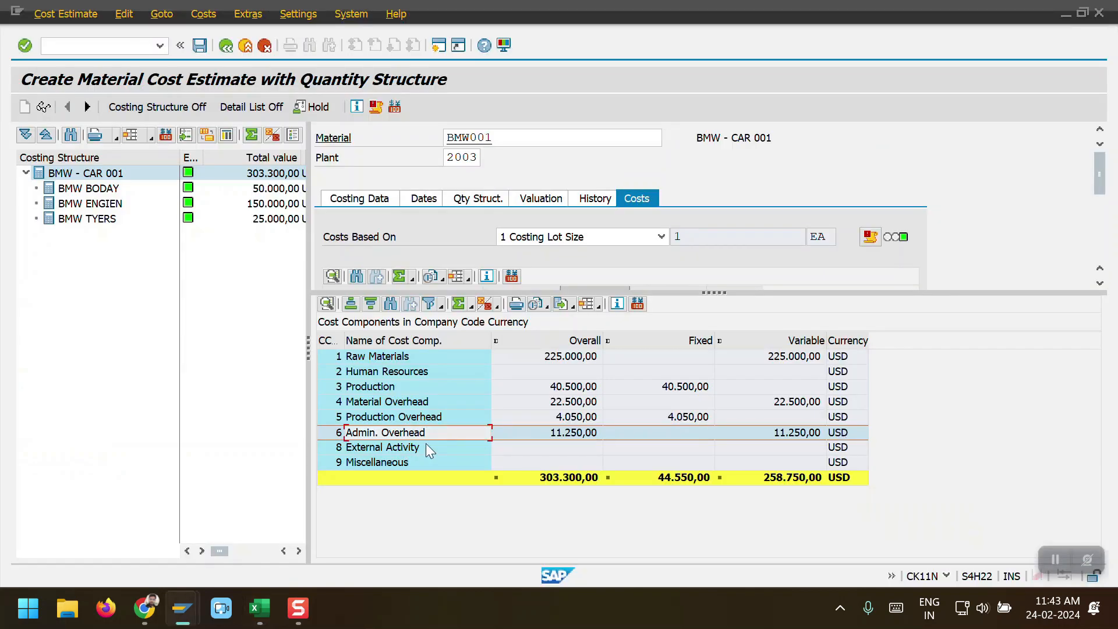
left_click(560, 436)
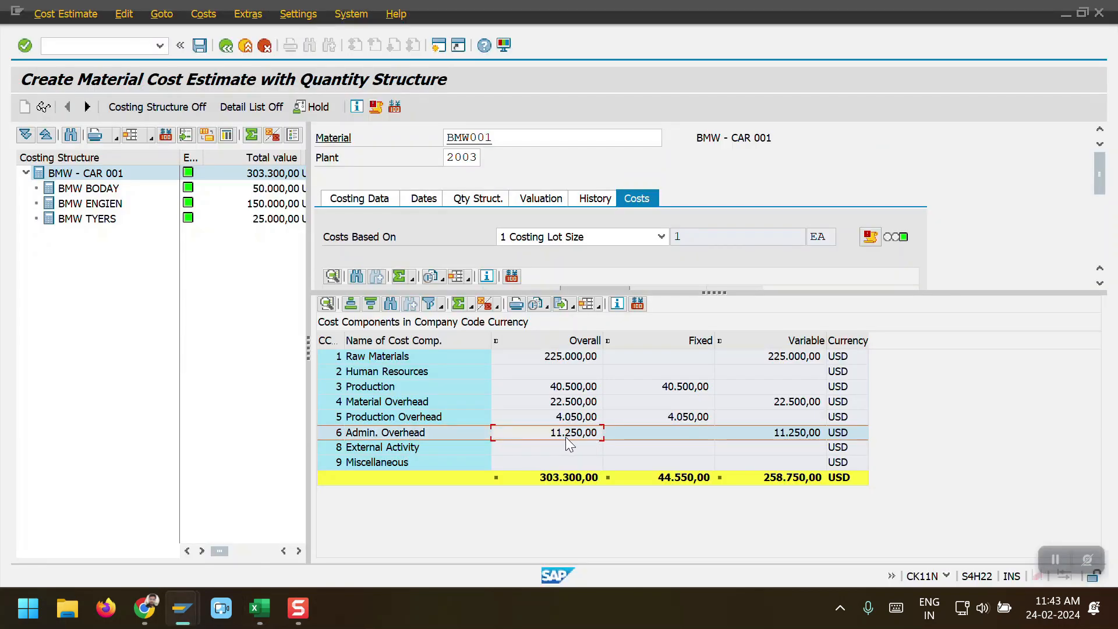
left_click(542, 431)
key("alt+Tab")
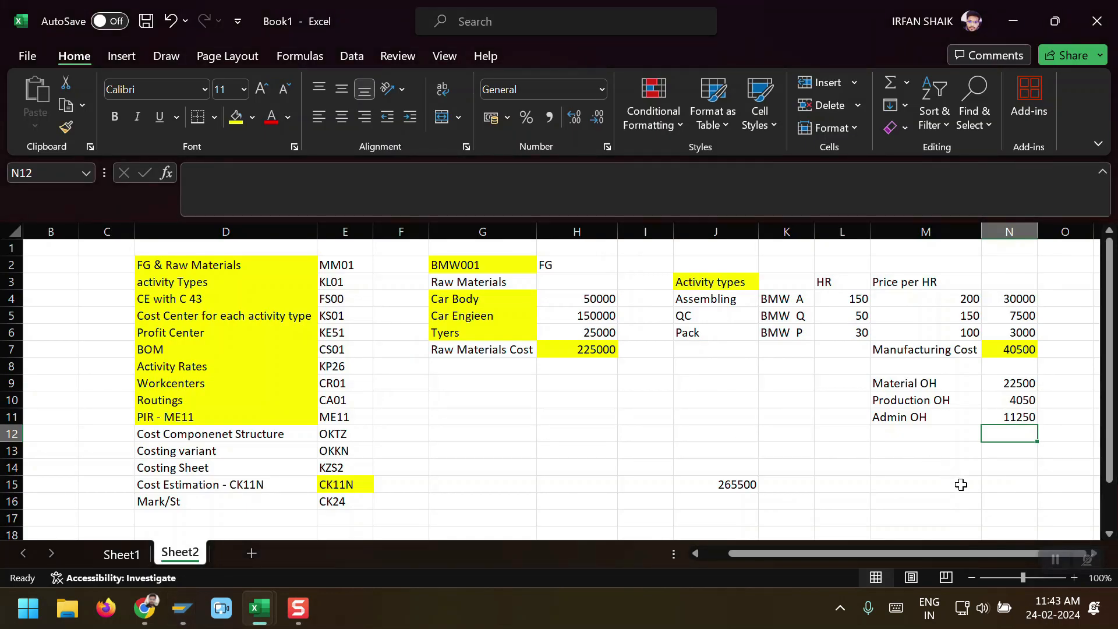
key("Left")
key("Left")
key("Left")
key("Down")
key("Down")
key("Down")
key("Left")
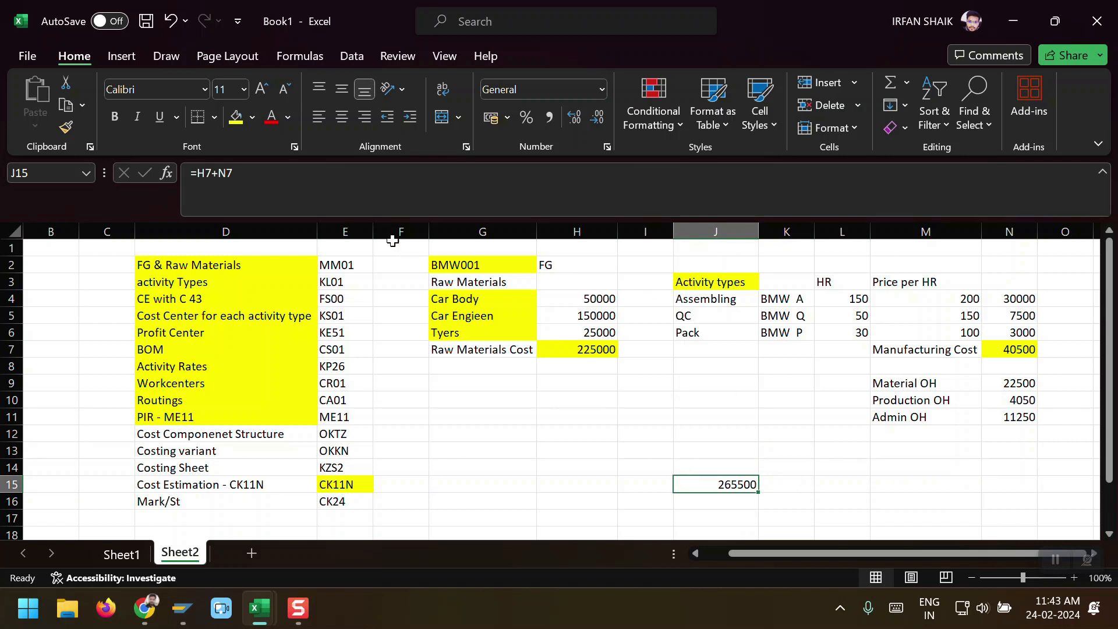
left_click(351, 195)
type("+")
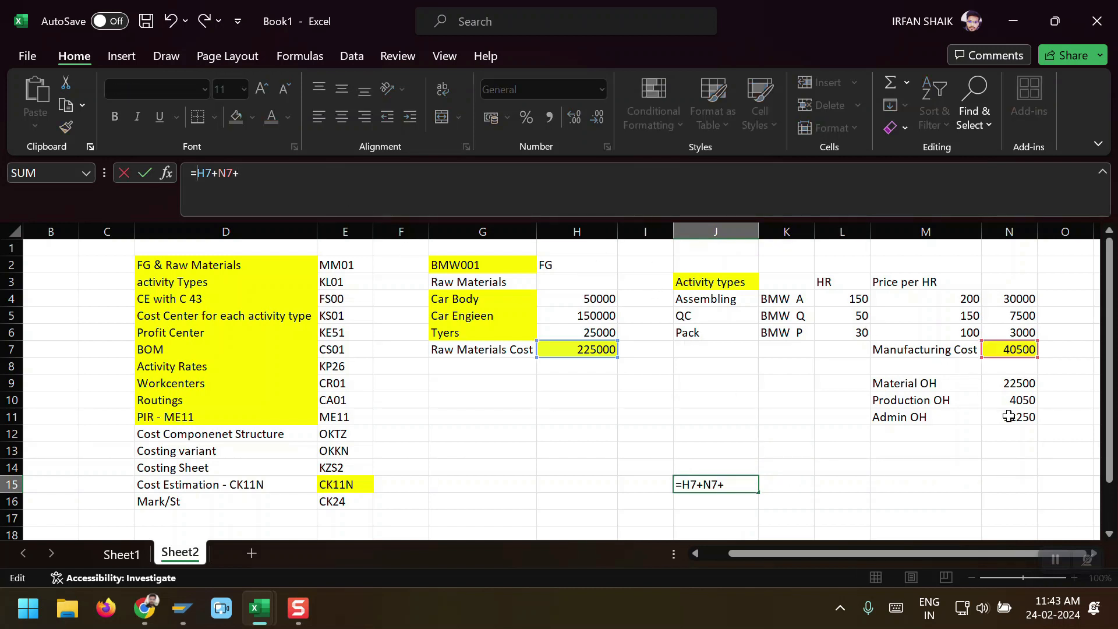
left_click_drag(1017, 383, 1018, 417)
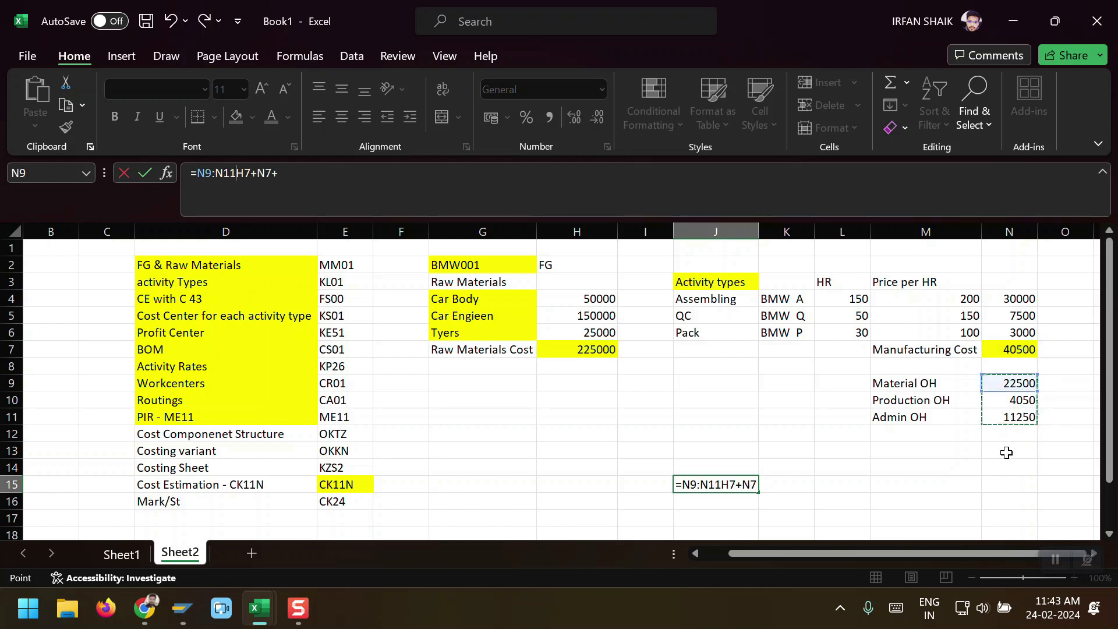
key("Return")
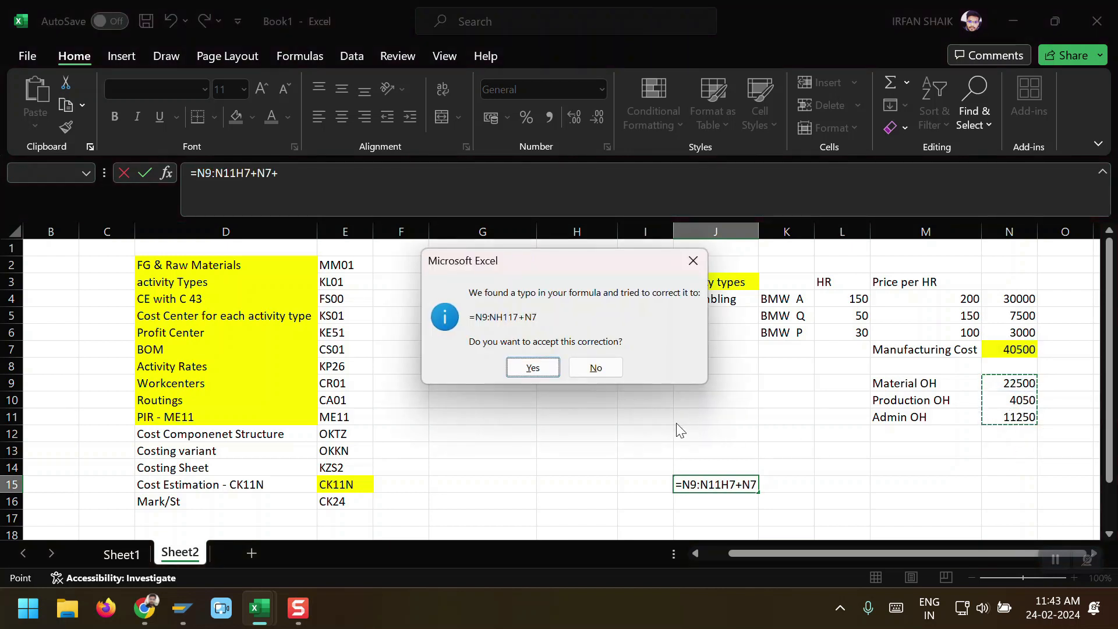
left_click(594, 368)
left_click(582, 366)
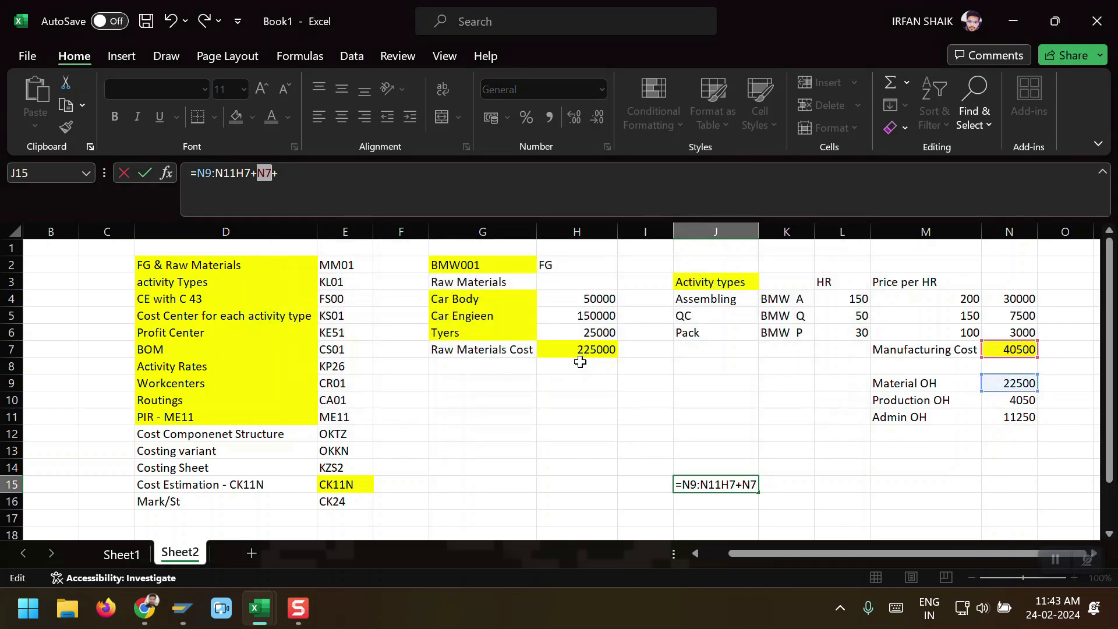
left_click(1009, 433)
key("Up")
key("Up")
key("Up")
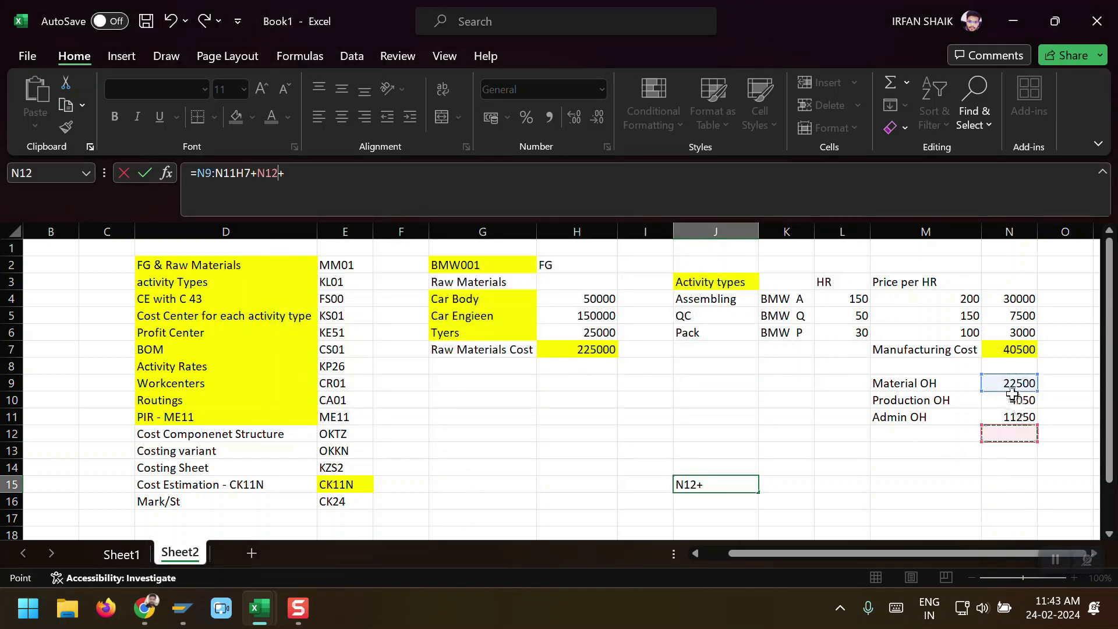
left_click(490, 174)
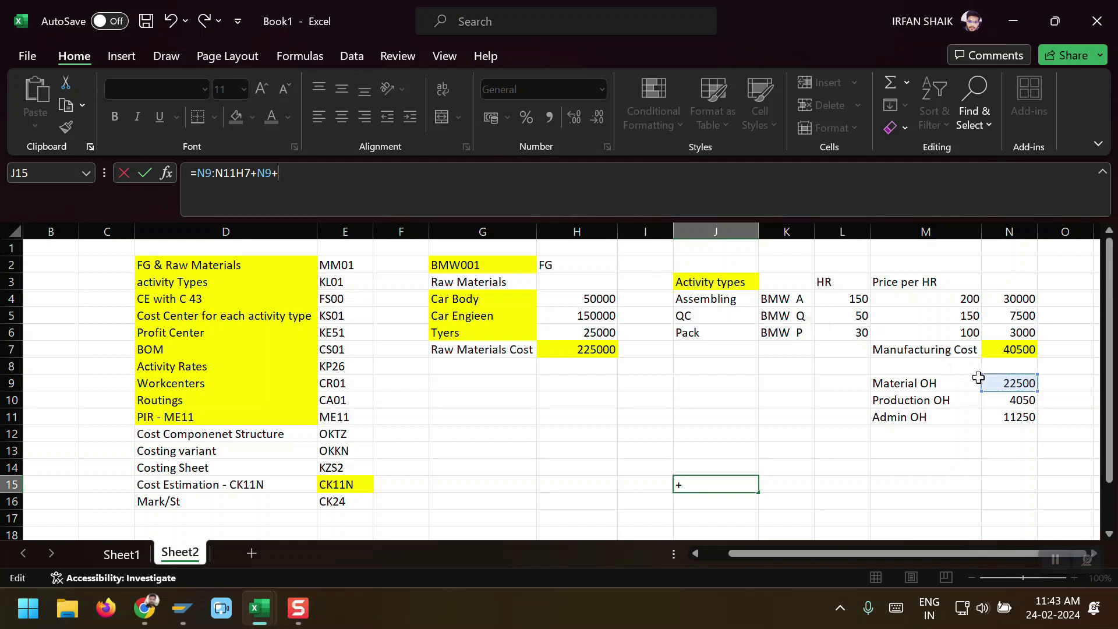
left_click(1018, 403)
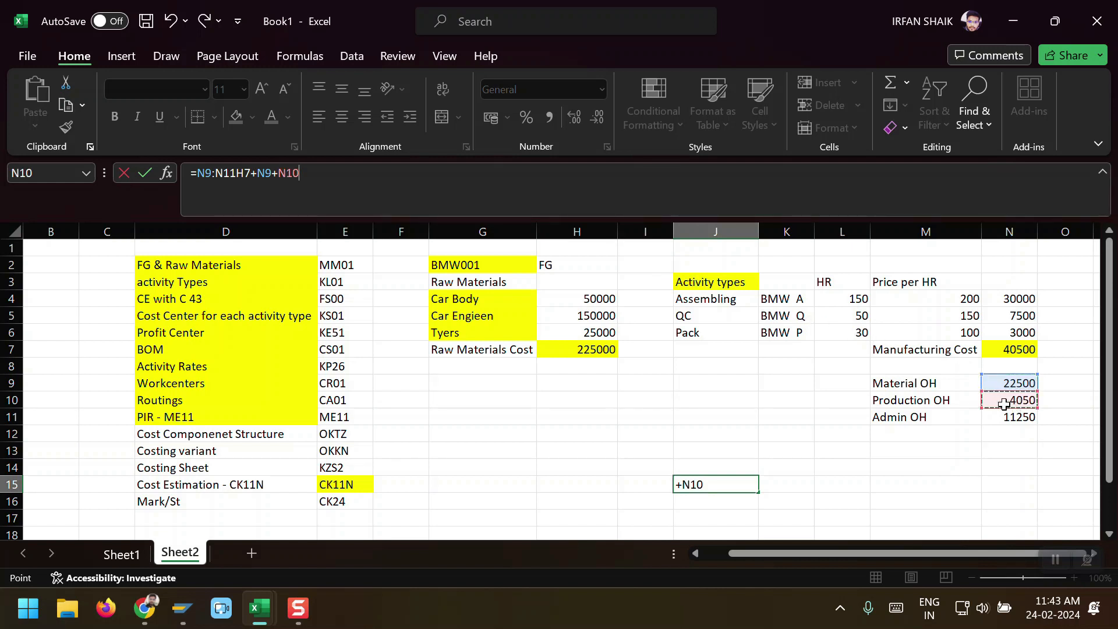
type("+")
left_click(1001, 414)
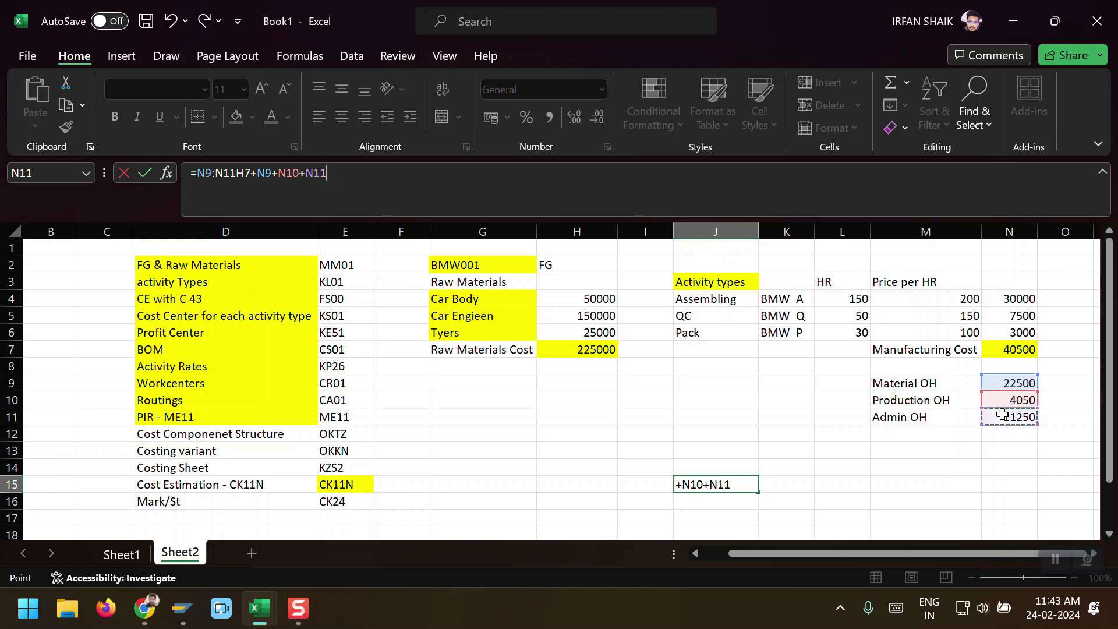
type("+")
key("Return")
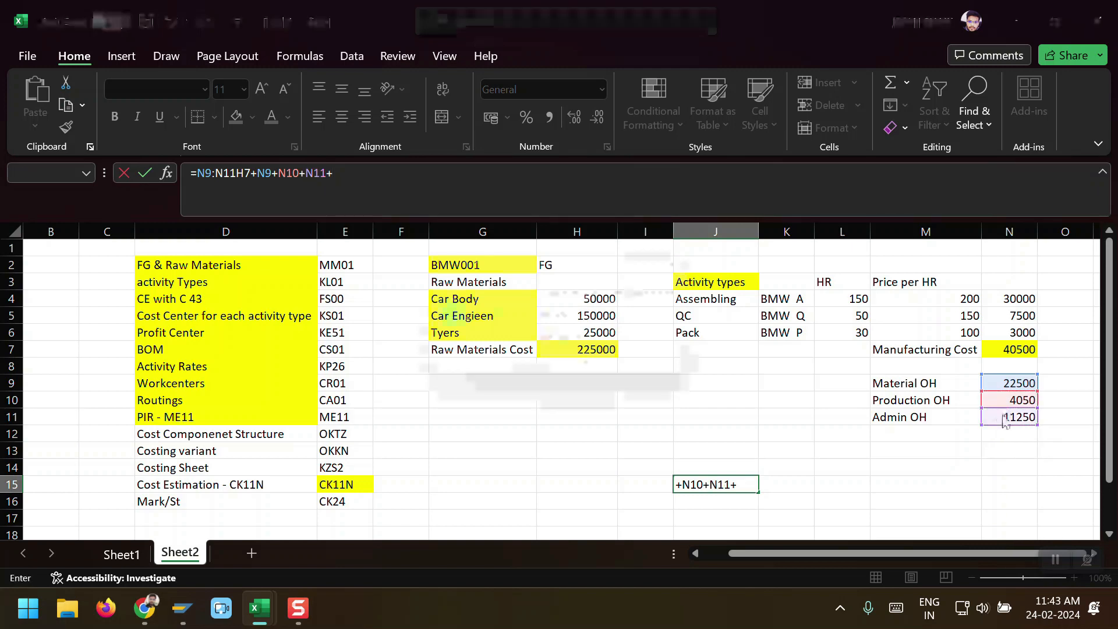
left_click(597, 368)
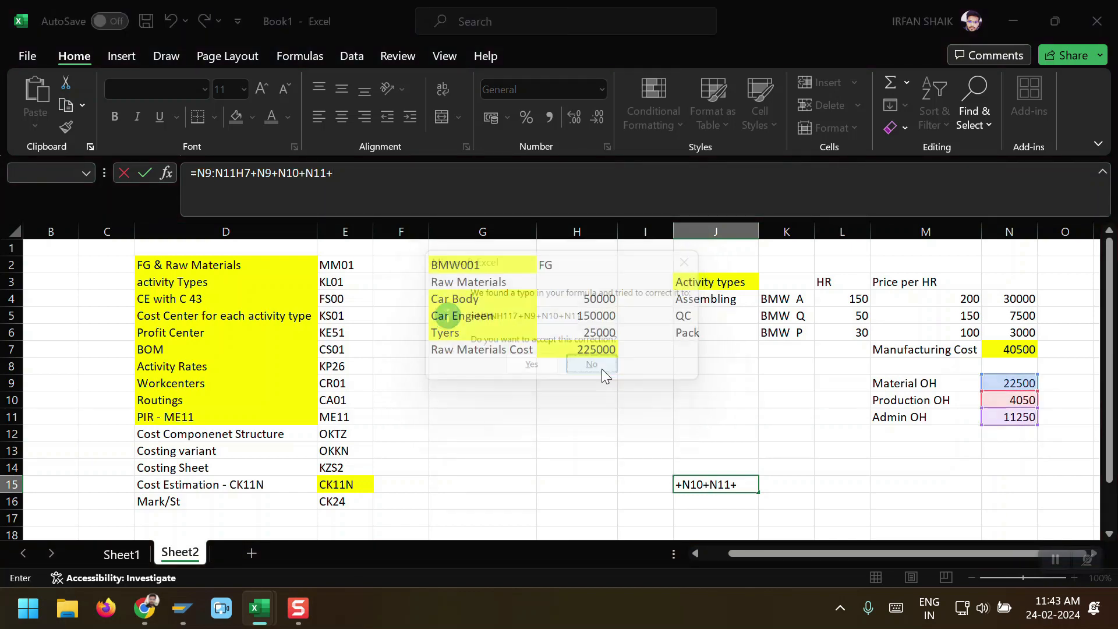
left_click(563, 363)
left_click(786, 501)
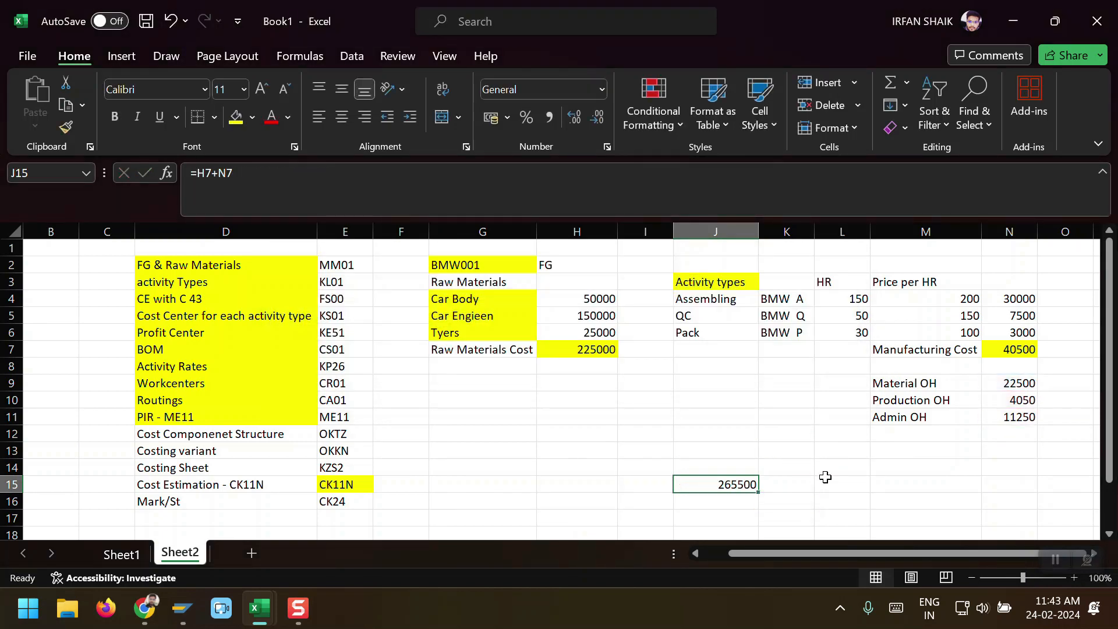
left_click(793, 478)
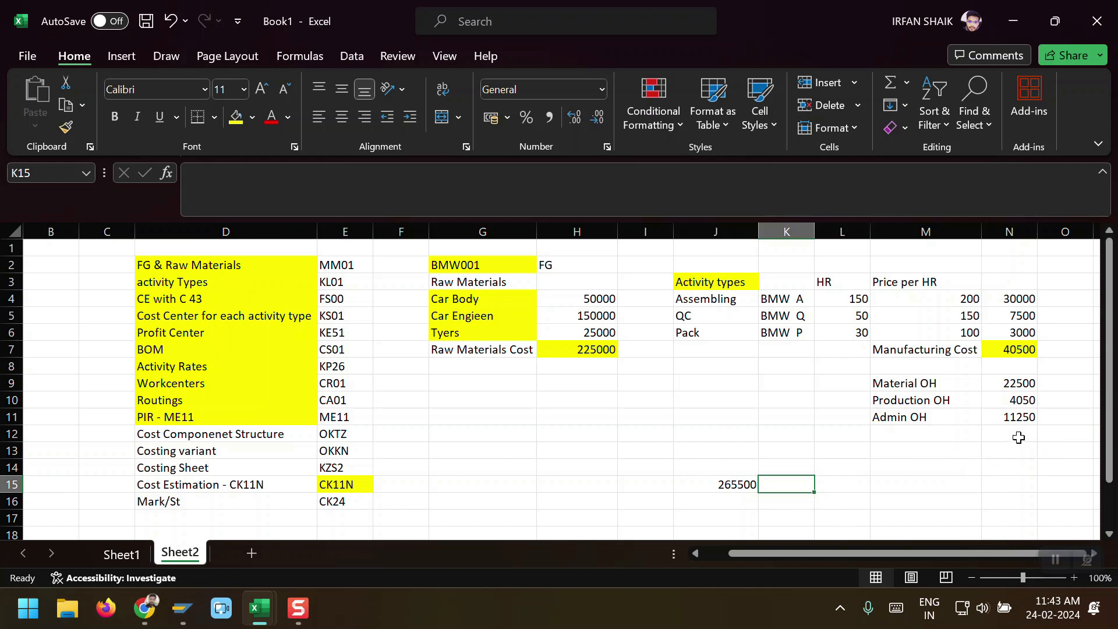
Step: Enter the label "Total OH" in cell M12 and sum the overheads from N9, N10 and N11 in cell N12
left_click(933, 437)
type("Total OH")
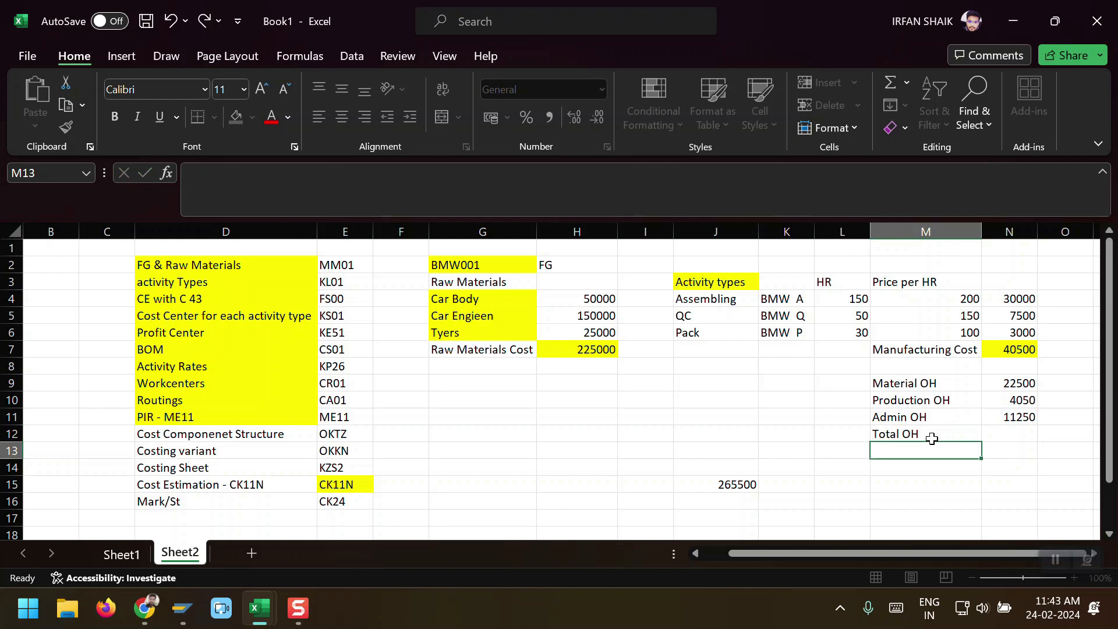
key("Tab")
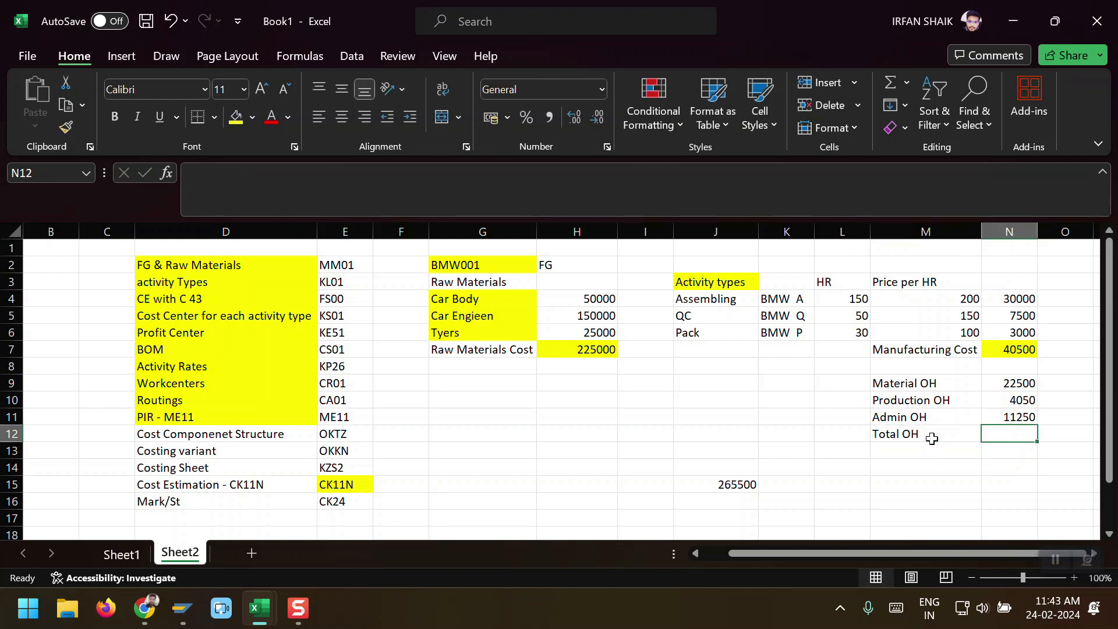
type("=")
left_click(1023, 383)
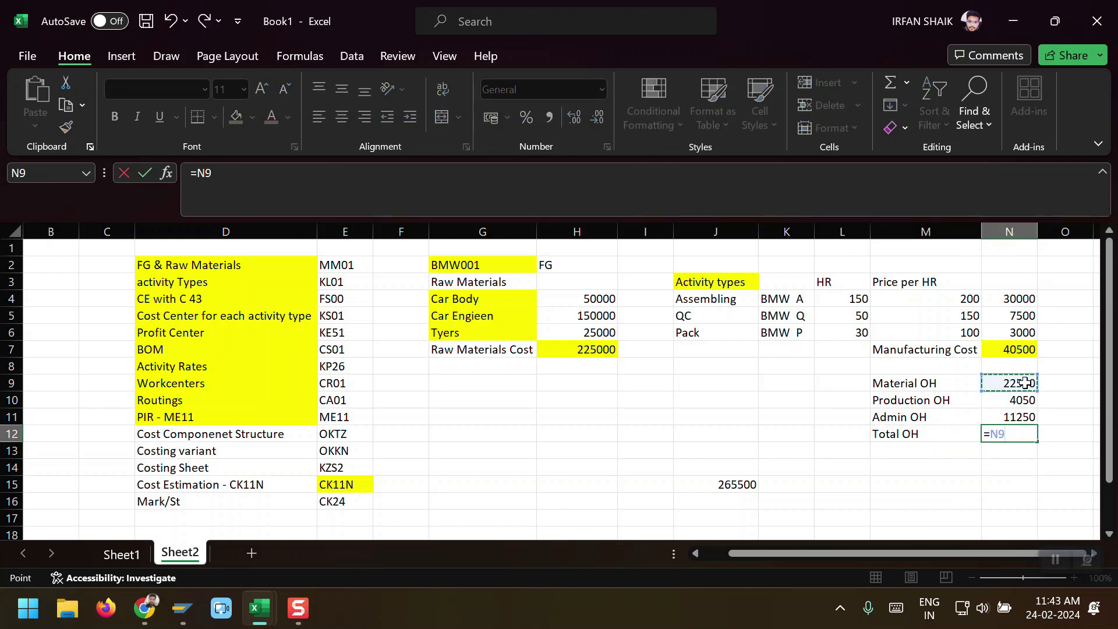
type("+")
key("Down")
key("Up")
key("Up")
key("Up")
type("+")
key("Down")
key("Return")
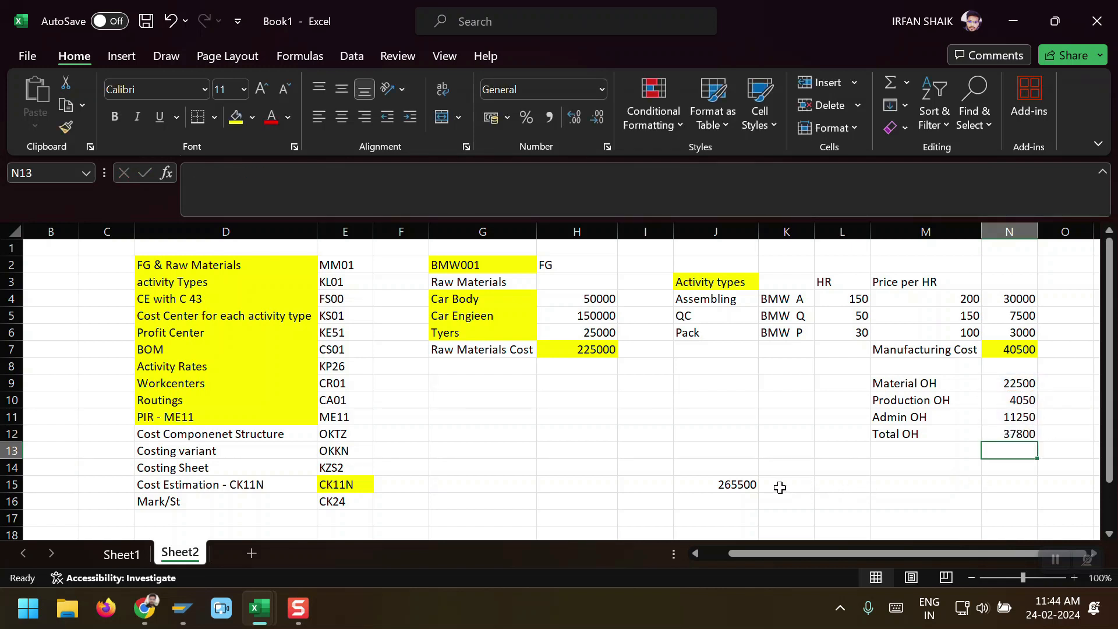
Step: Calculate the full cost in cell J16 by adding the Total OH in N12 to the amount in J15
left_click(736, 500)
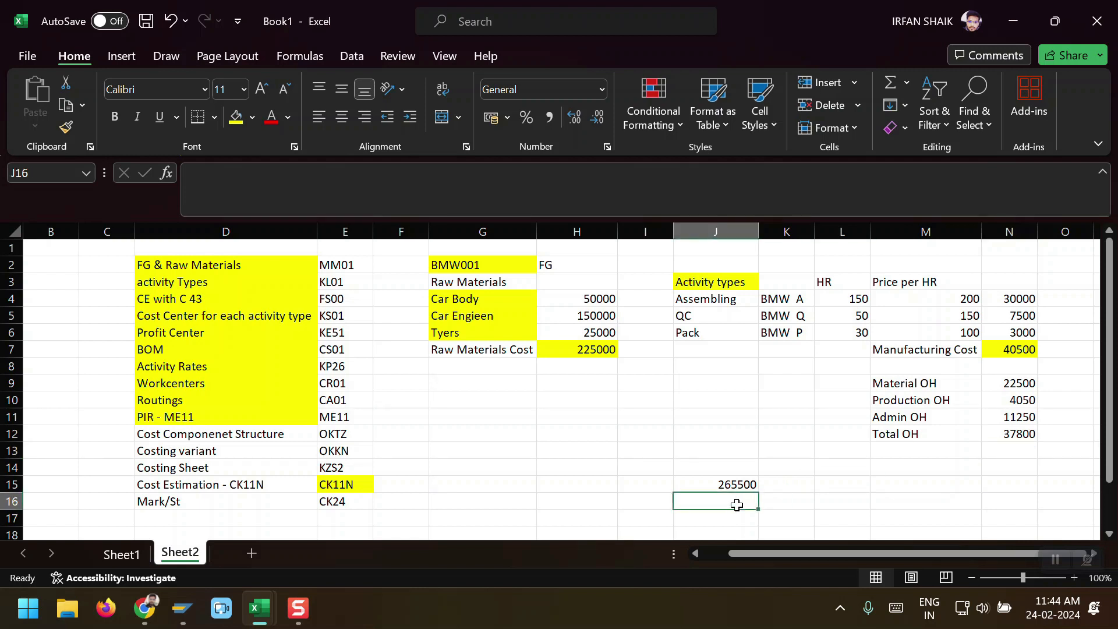
type("=")
key("Up")
type("+")
key("Right")
key("Right")
key("Right")
key("Right")
key("Up")
key("Up")
key("Up")
key("Up")
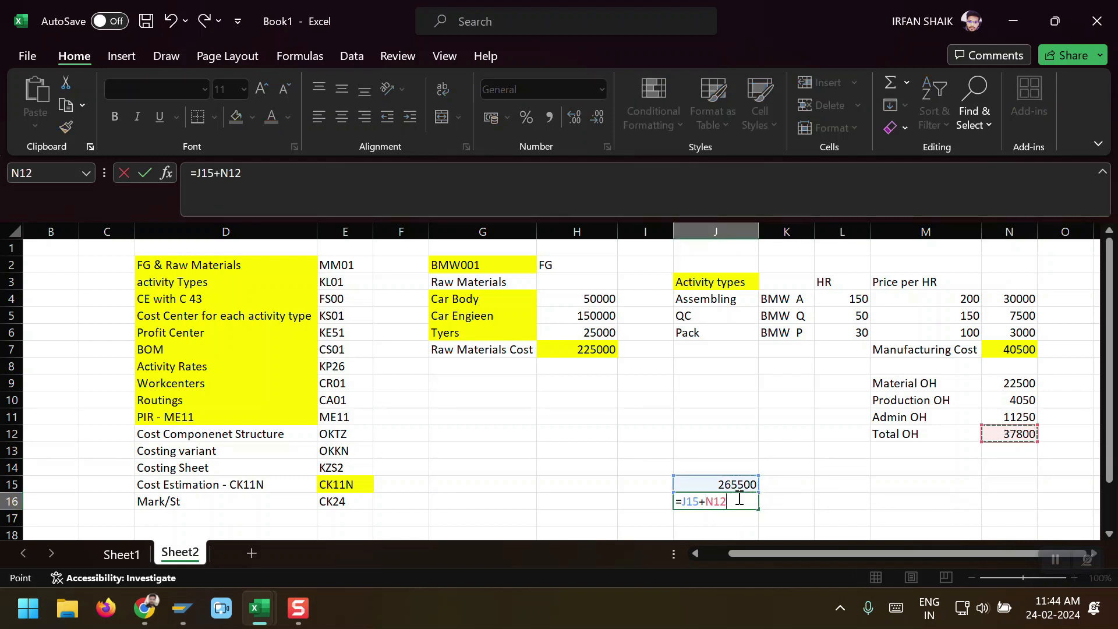
key("Return")
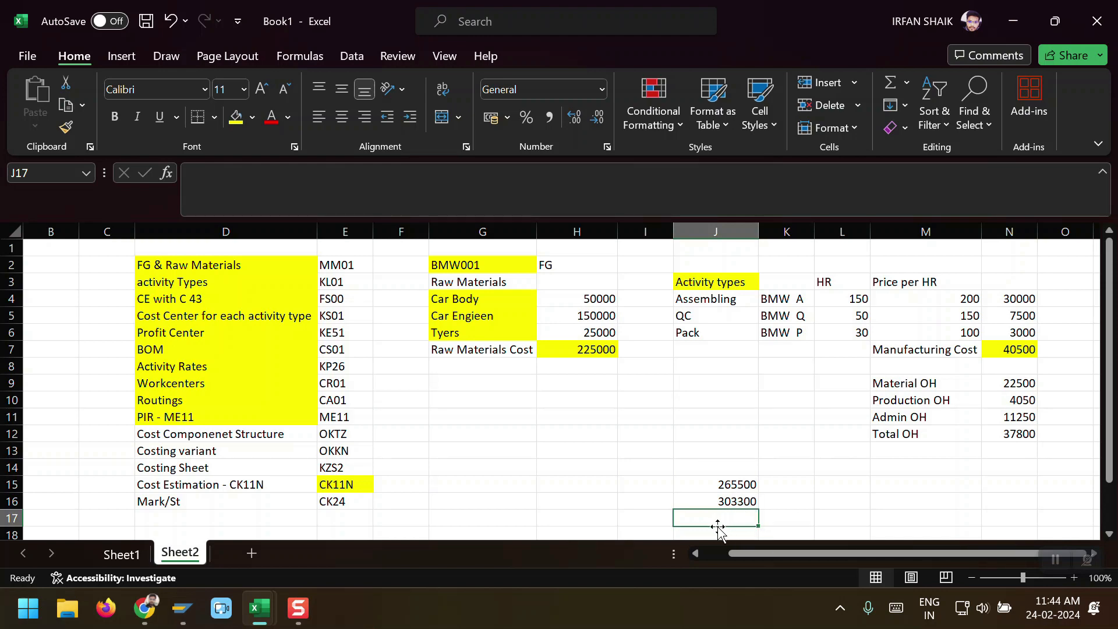
Step: Switch to the BMW001 cost estimate in SAP and check its Cost of Goods Manufactured total and its message log
key("alt+Tab")
left_click_drag(708, 293, 716, 453)
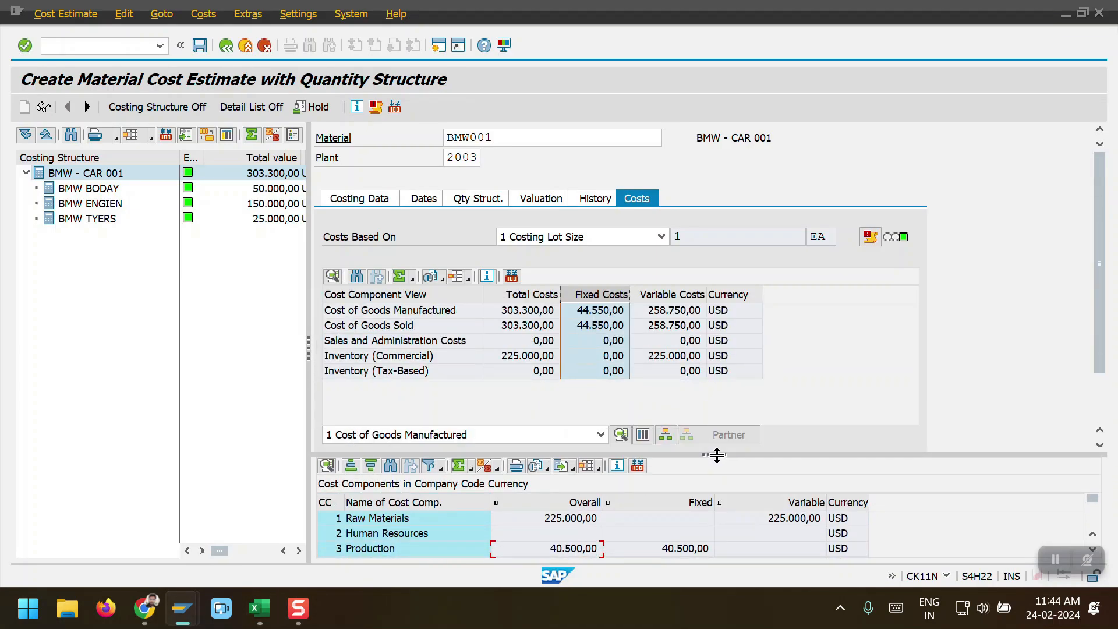
left_click(524, 310)
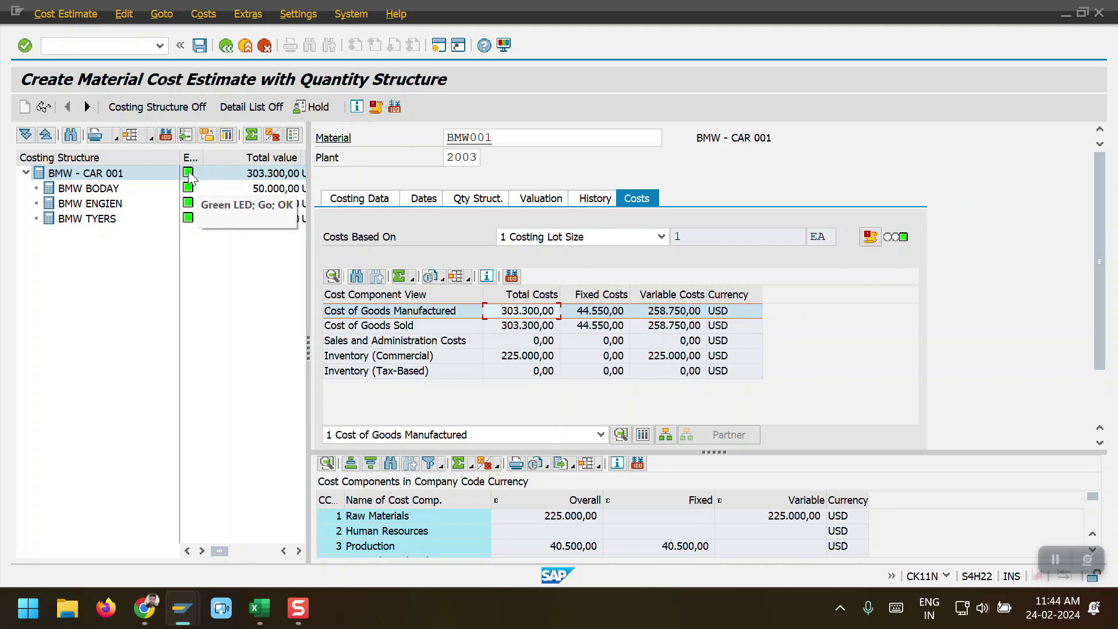
left_click(375, 107)
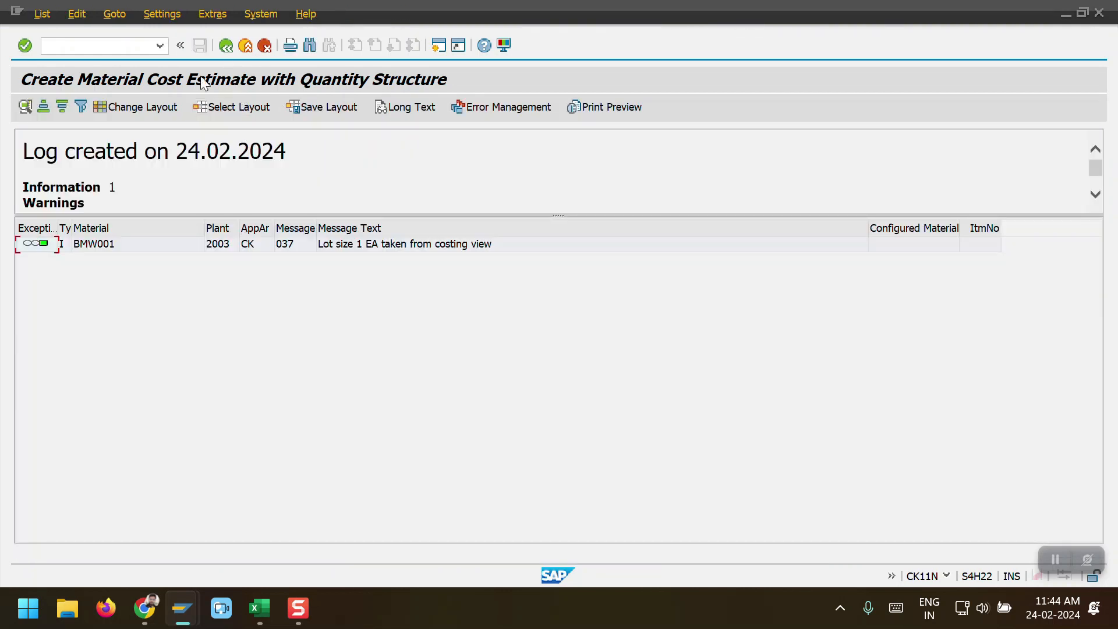
left_click(227, 48)
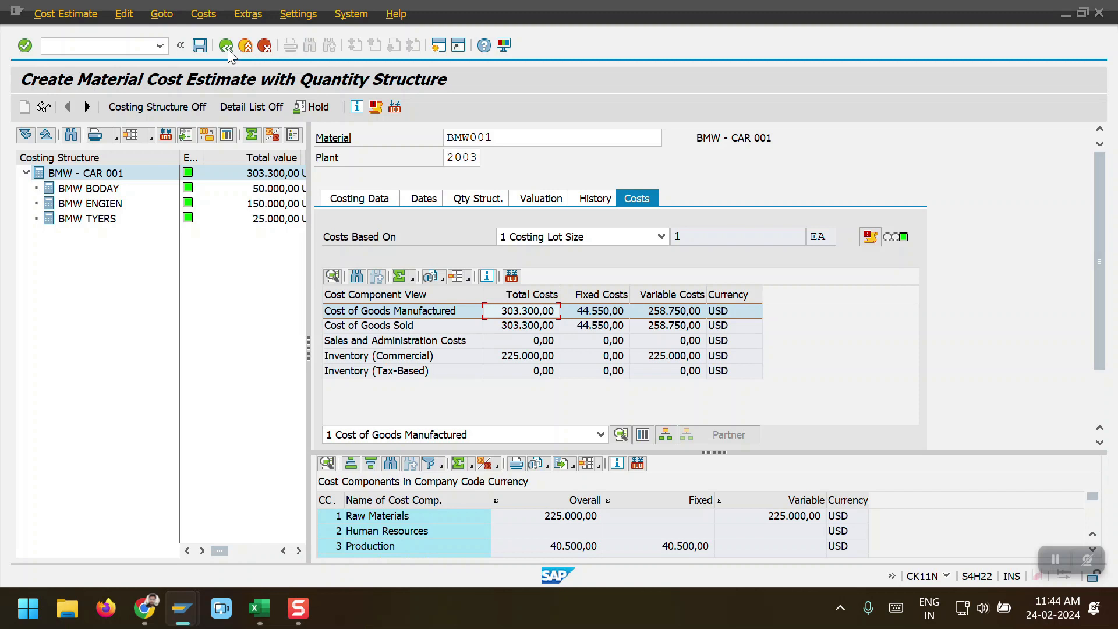
Step: Save the BMW001 cost estimate and return to the initial cost estimate screen
left_click(203, 49)
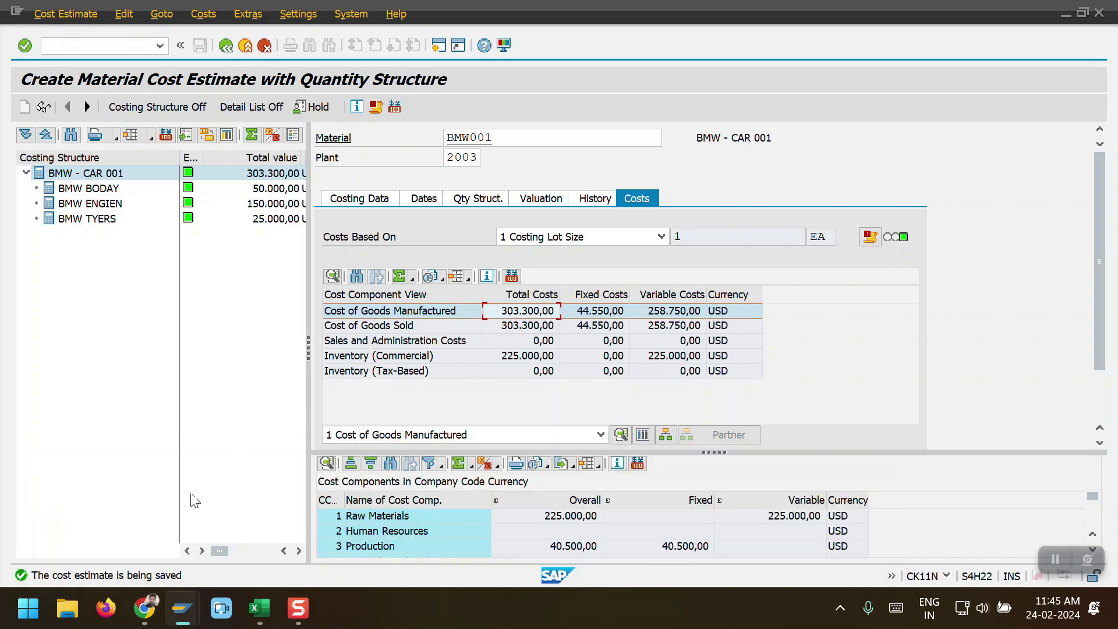
left_click(225, 46)
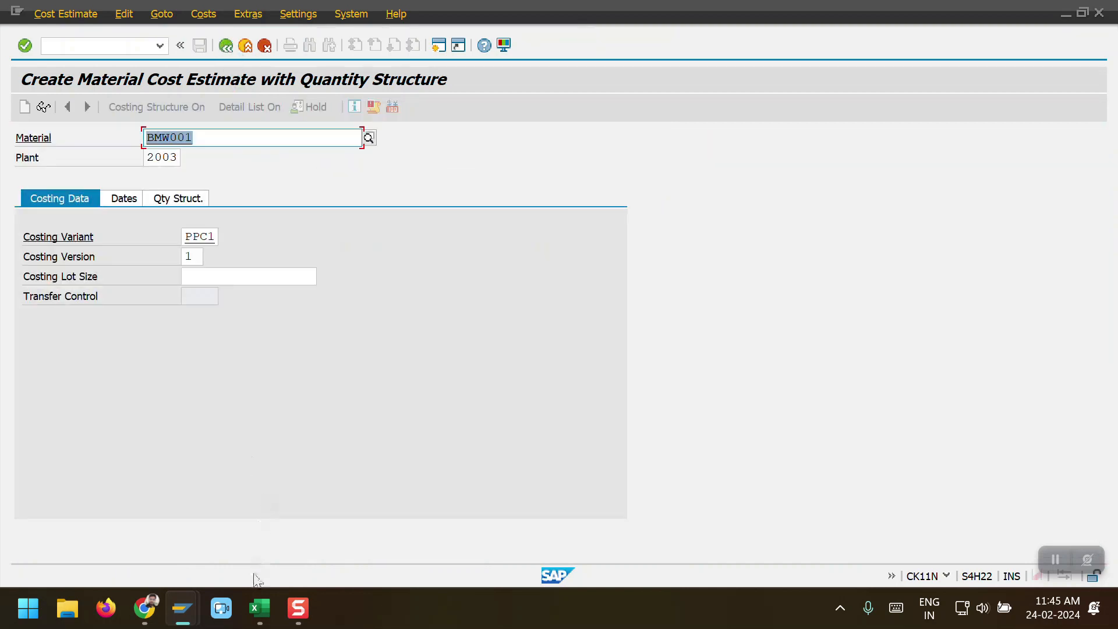
Step: Switch to the Book1 workbook in Excel and fill the "Cost Estimation - CK11N" cell D15 with yellow
left_click(259, 607)
left_click(287, 552)
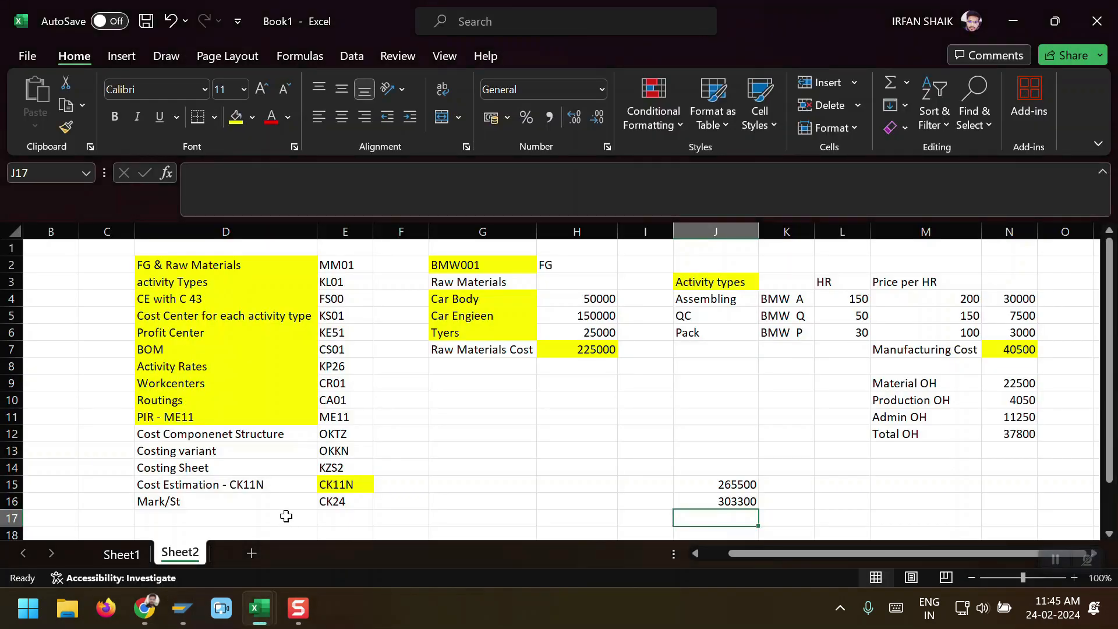
left_click(240, 488)
left_click(235, 117)
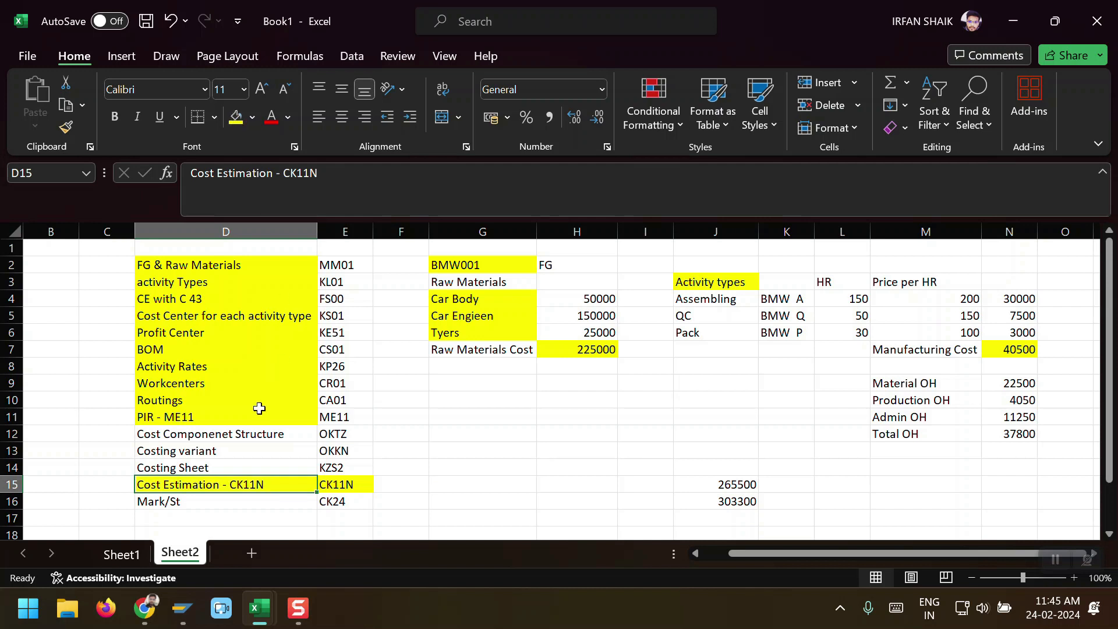
left_click(214, 501)
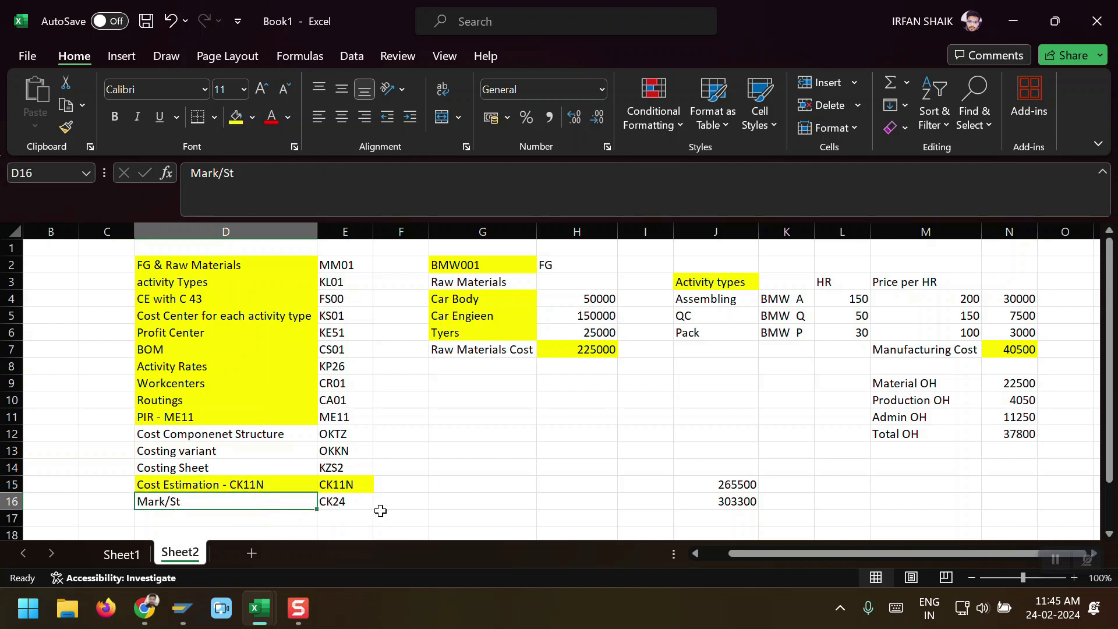
Step: Switch from the workbook to the SAP Create Routing session and open transaction CK24 there
key("Right")
key("alt+Tab")
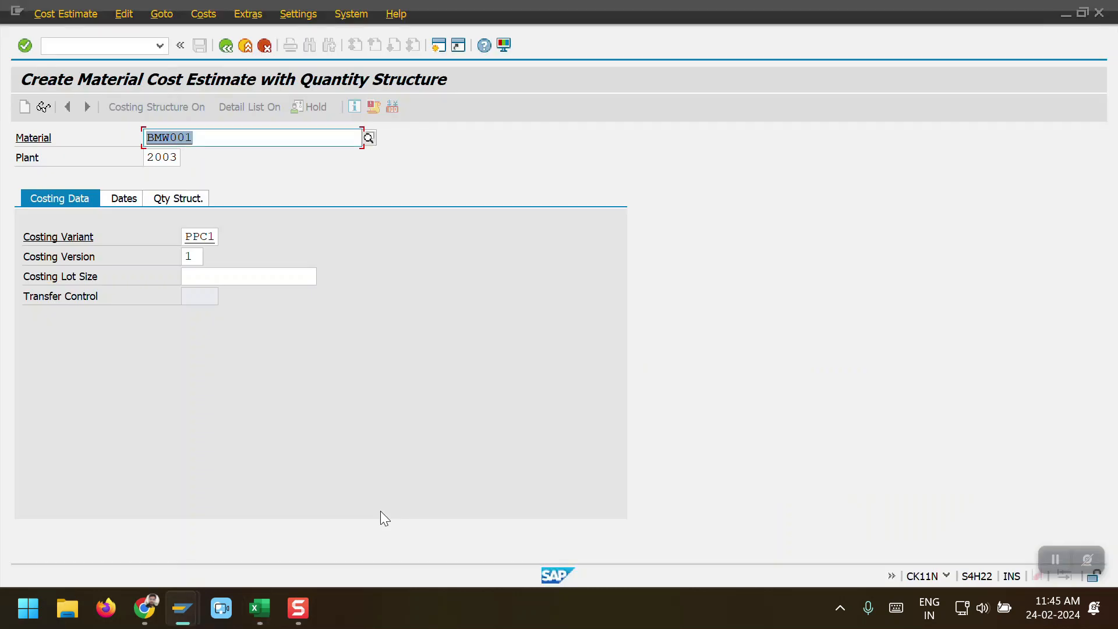
mouse_move(182, 605)
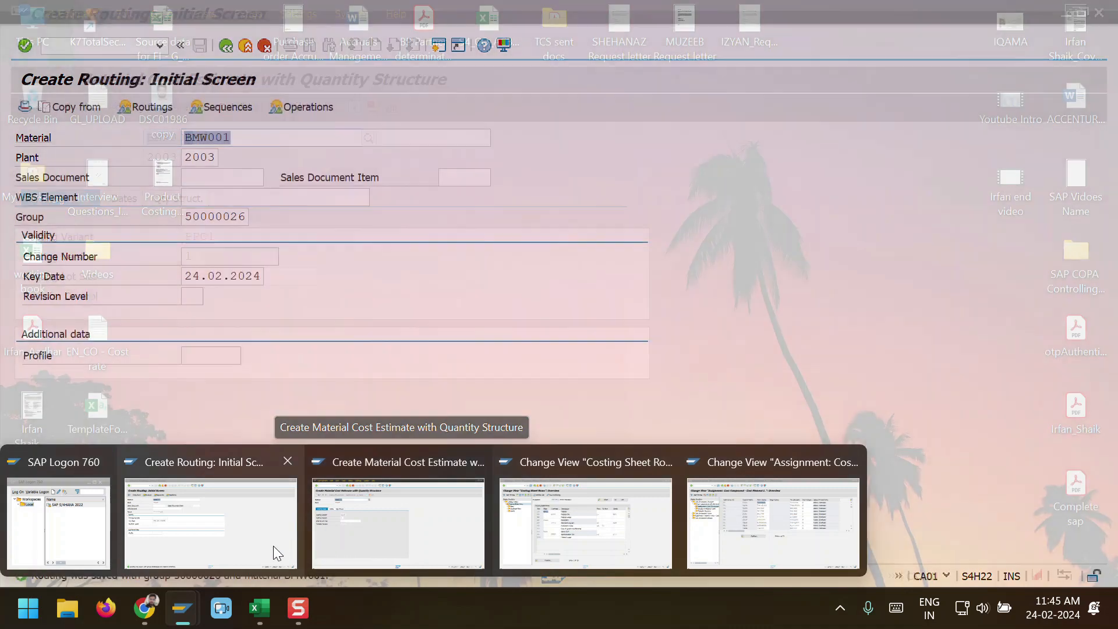
left_click(274, 546)
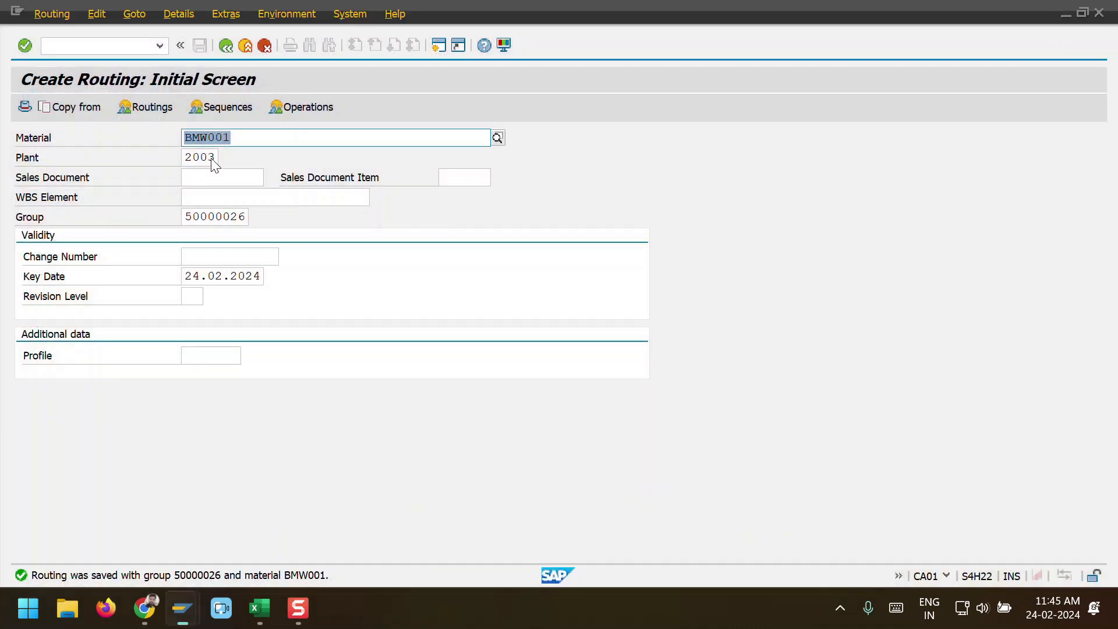
left_click(70, 44)
type("/n")
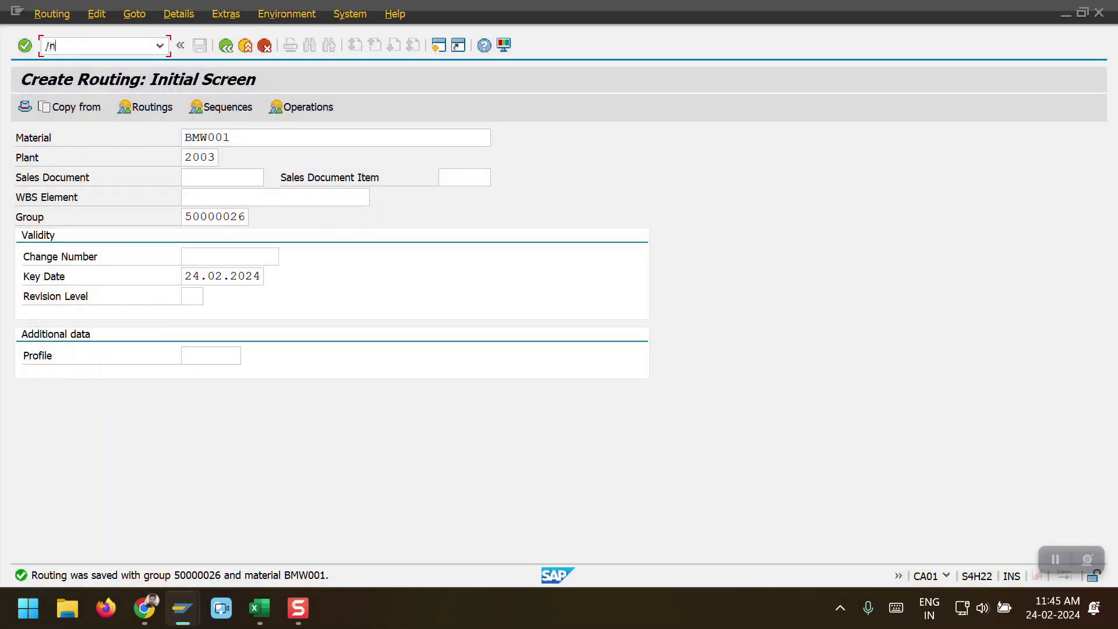
type("ck24")
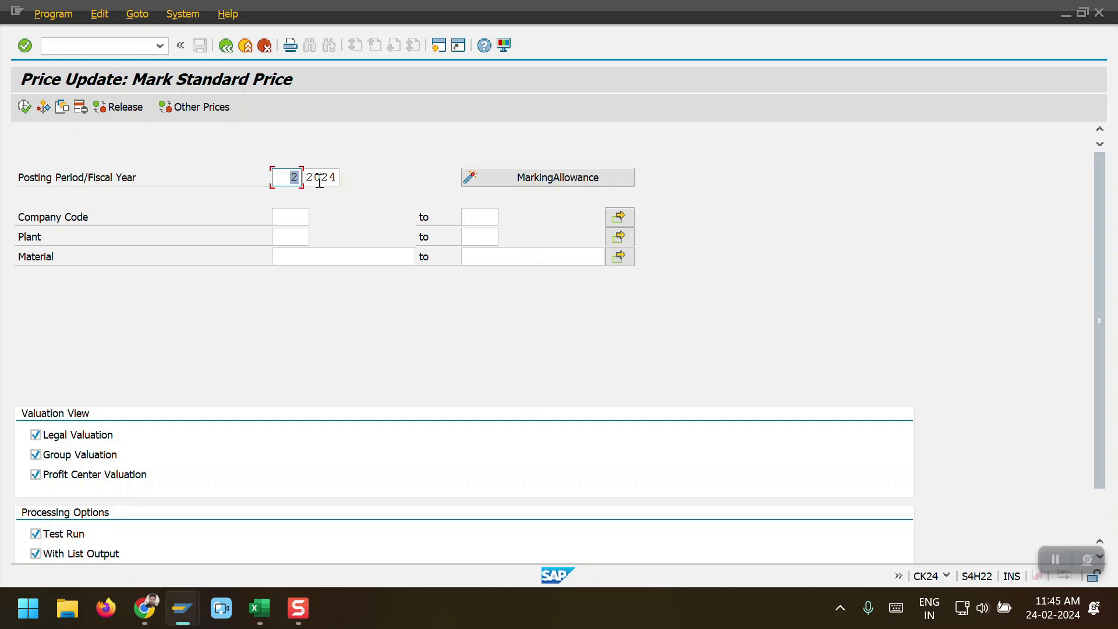
Step: Enter company code 2003 and plant 2003 as the selection for marking the standard price
left_click(286, 217)
type("2003")
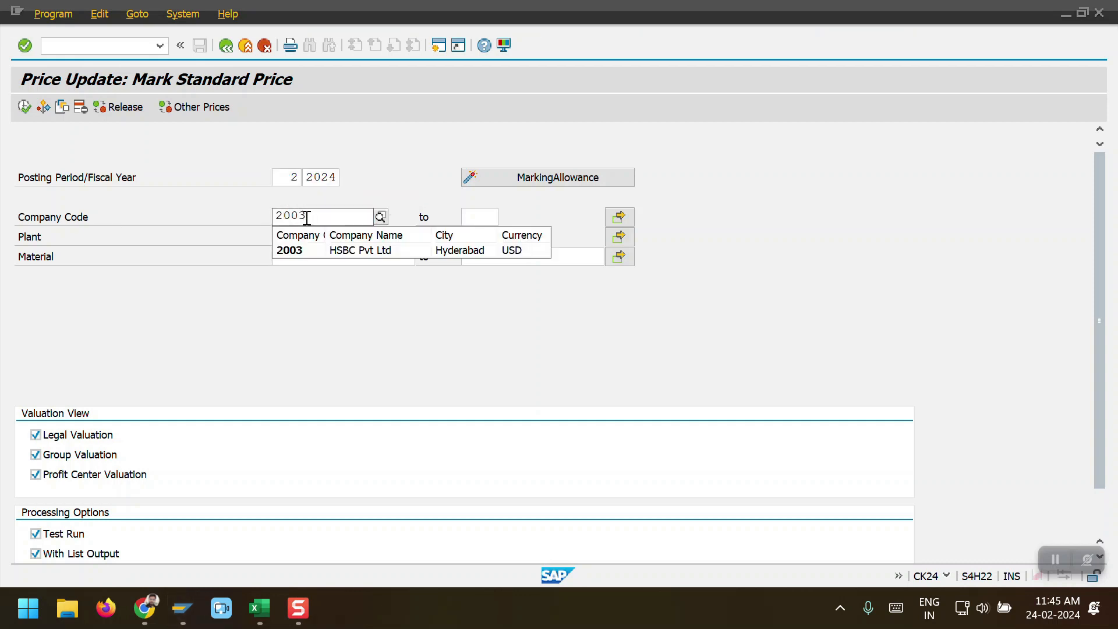
left_click(298, 239)
type("2003")
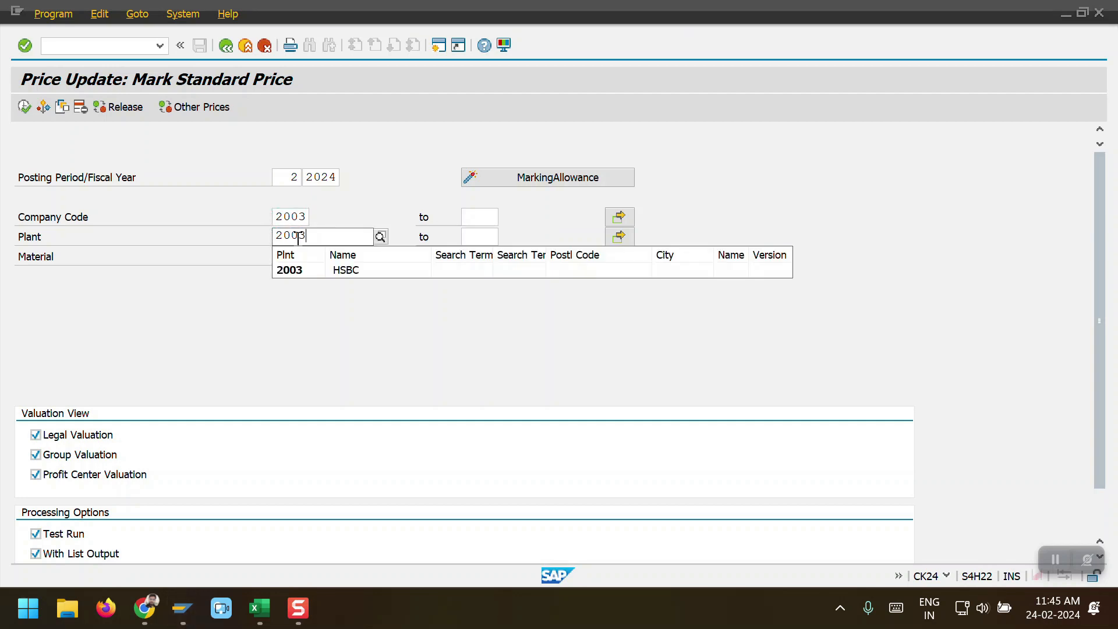
left_click(304, 271)
Step: Check the marking allowance list, open the permitted costing variant for company code 1K1K, and return to the marking selection without changes
left_click(498, 179)
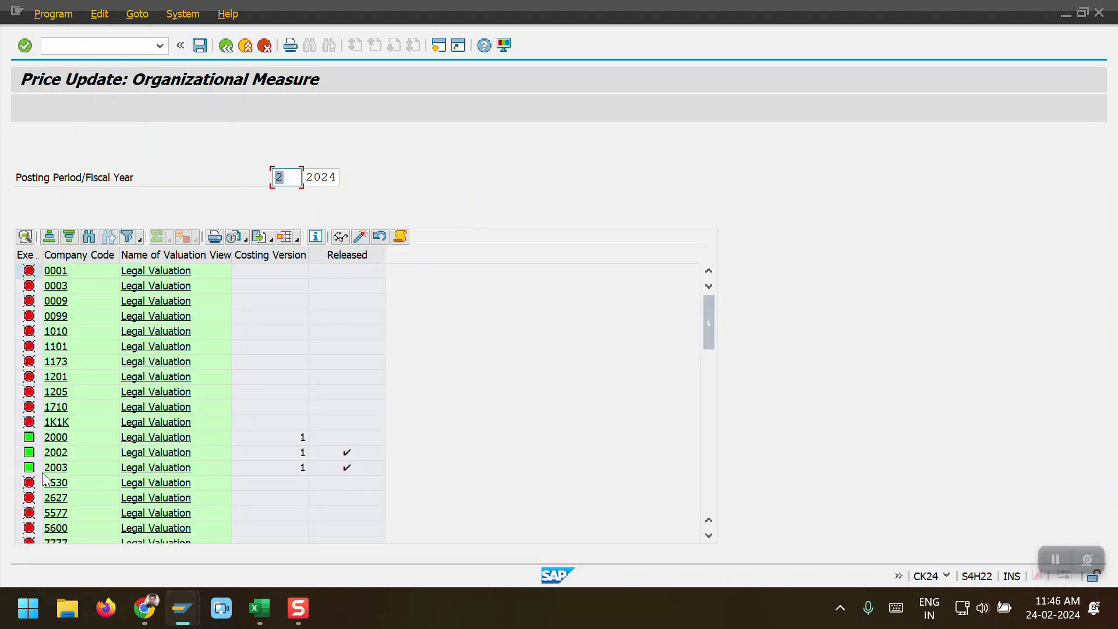
left_click(31, 425)
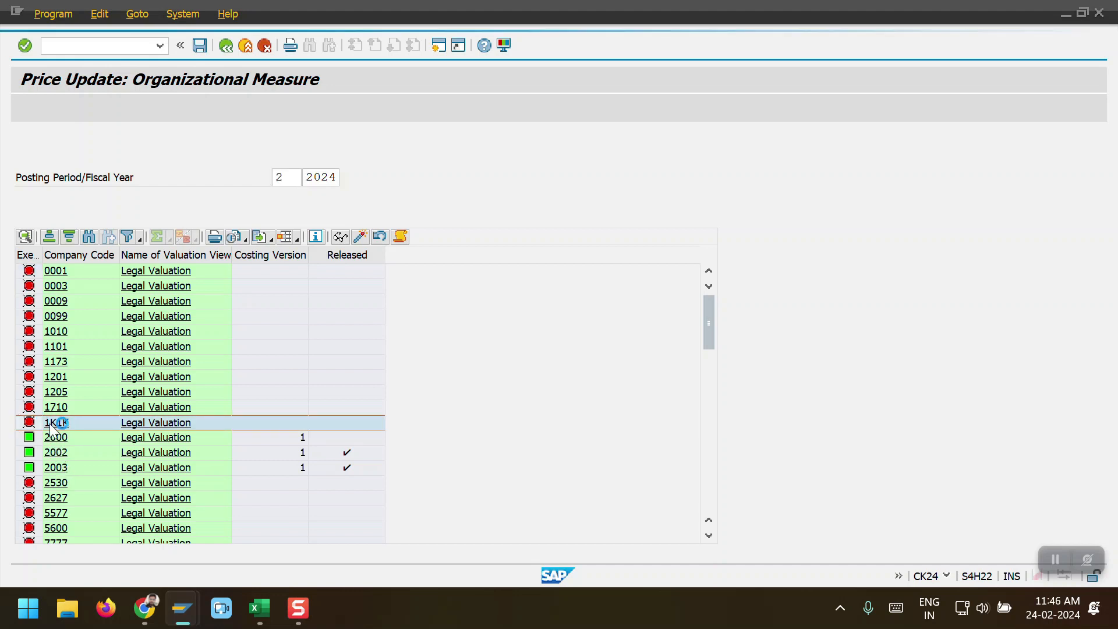
left_click(53, 426)
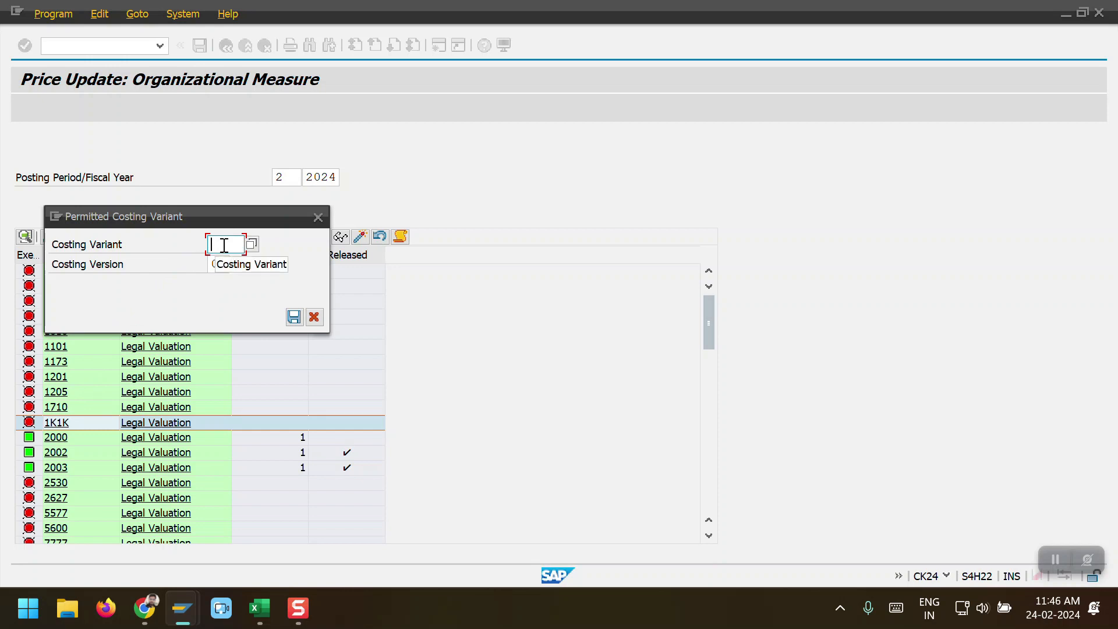
left_click(317, 217)
left_click(232, 44)
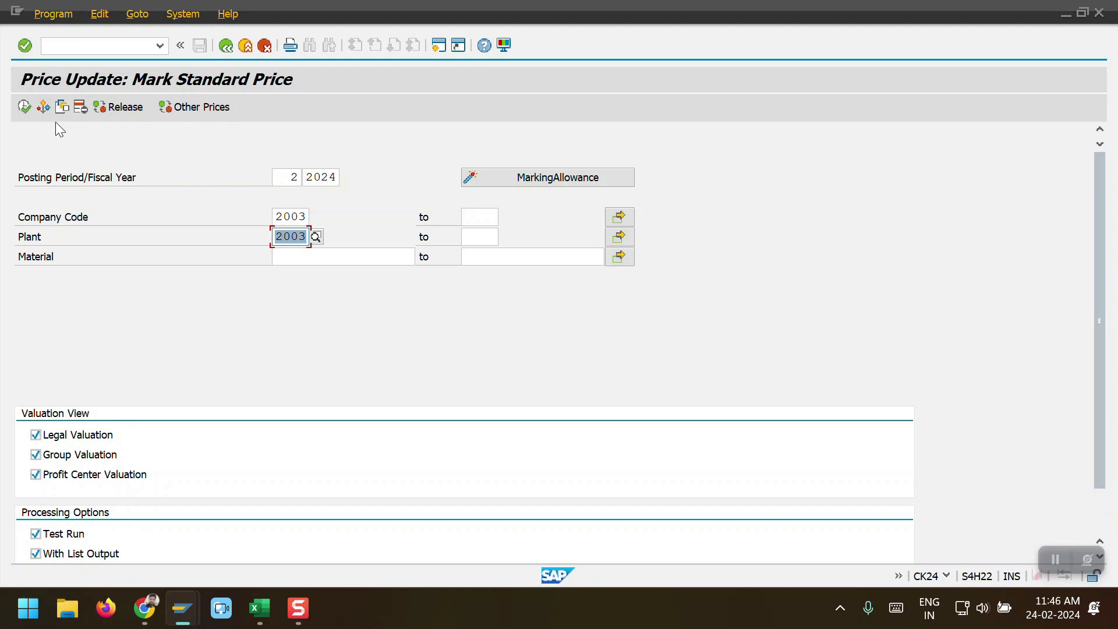
Step: Execute a test run of the price marking, review its log and future planned prices, and turn off Test Run
left_click(25, 106)
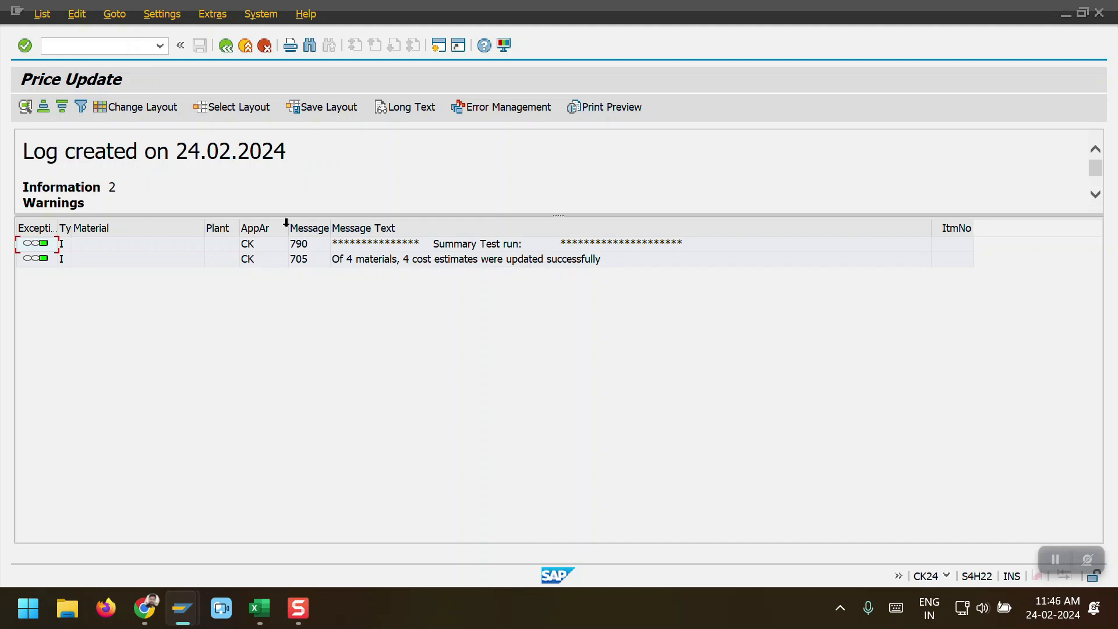
left_click(225, 47)
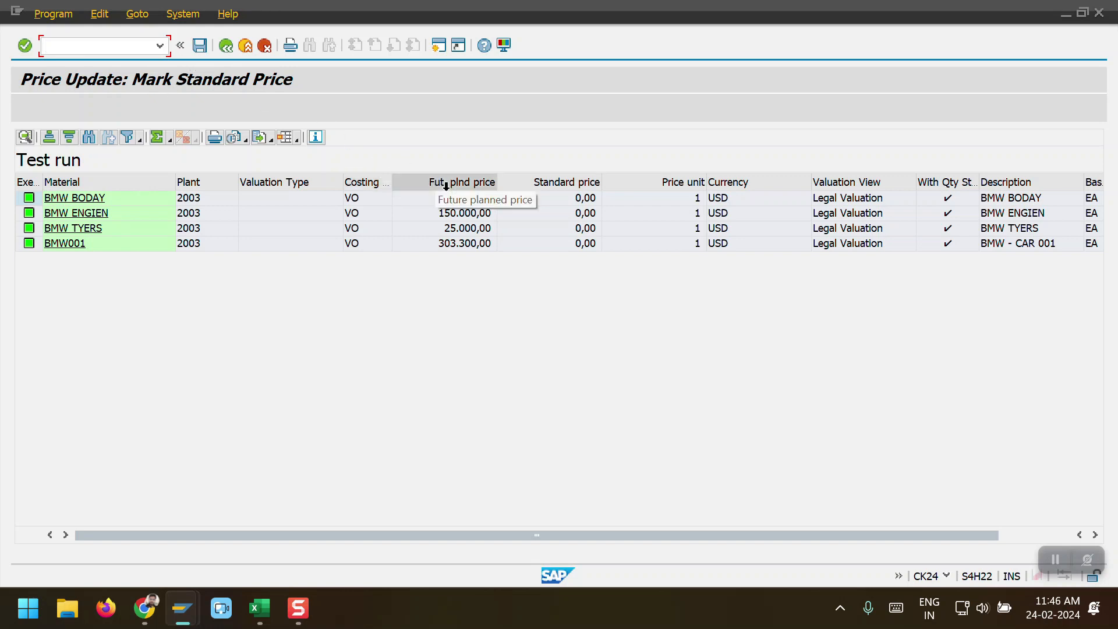
left_click(457, 184)
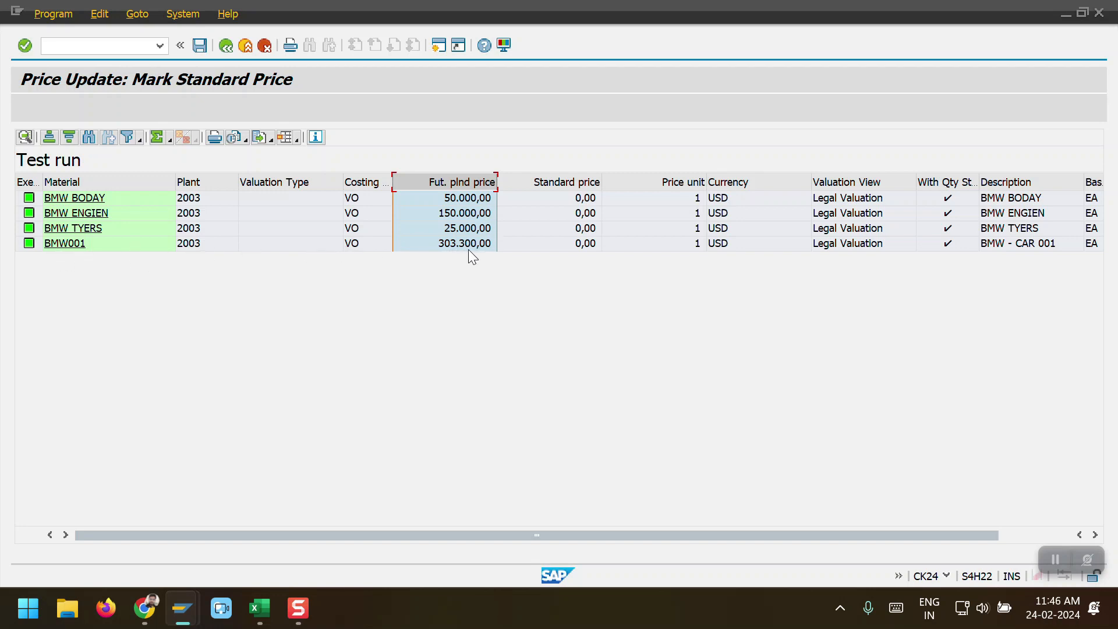
left_click_drag(968, 536, 443, 536)
left_click(232, 47)
left_click(35, 533)
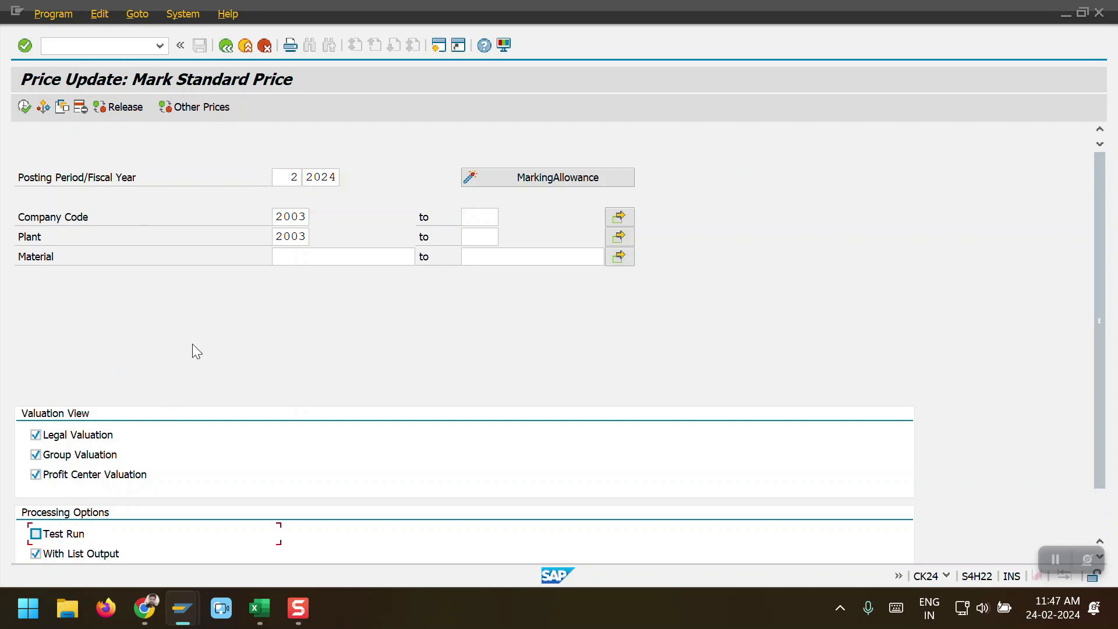
Step: Display material BMW001 for plant 2003 in an MM03 session and check its prices in the Accounting 1 and Costing 2 views
key("F3")
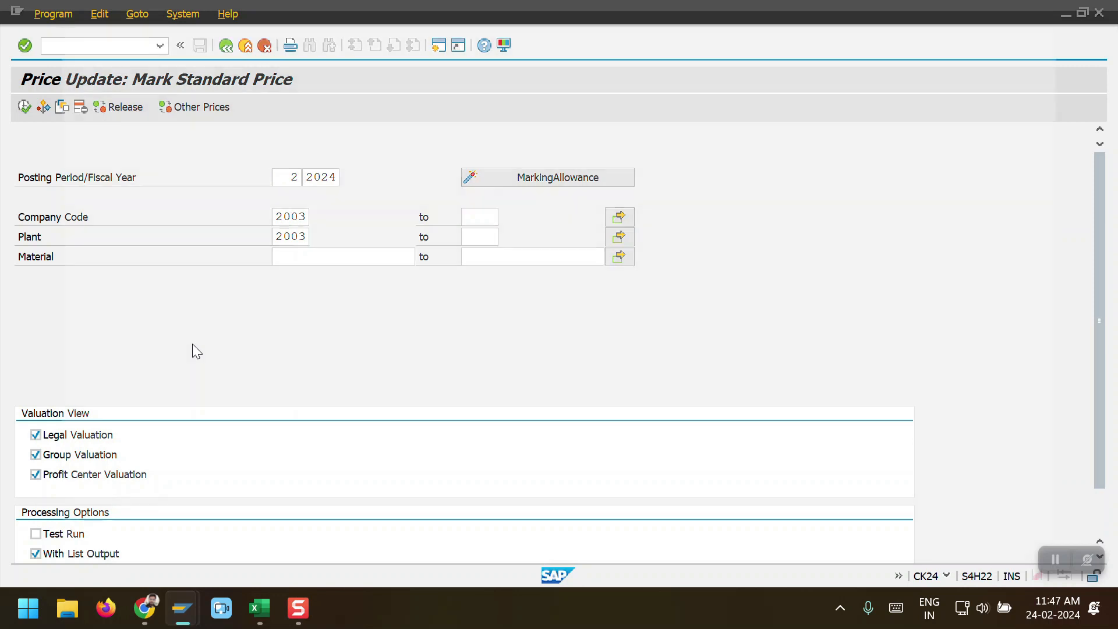
type("mm03")
key("Return")
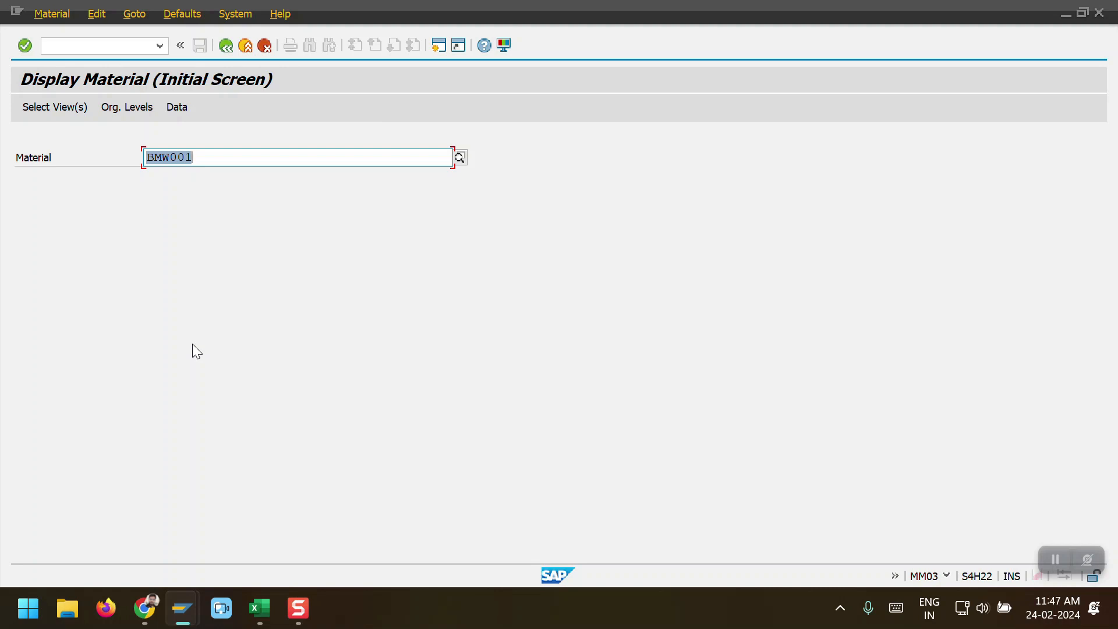
left_click(44, 106)
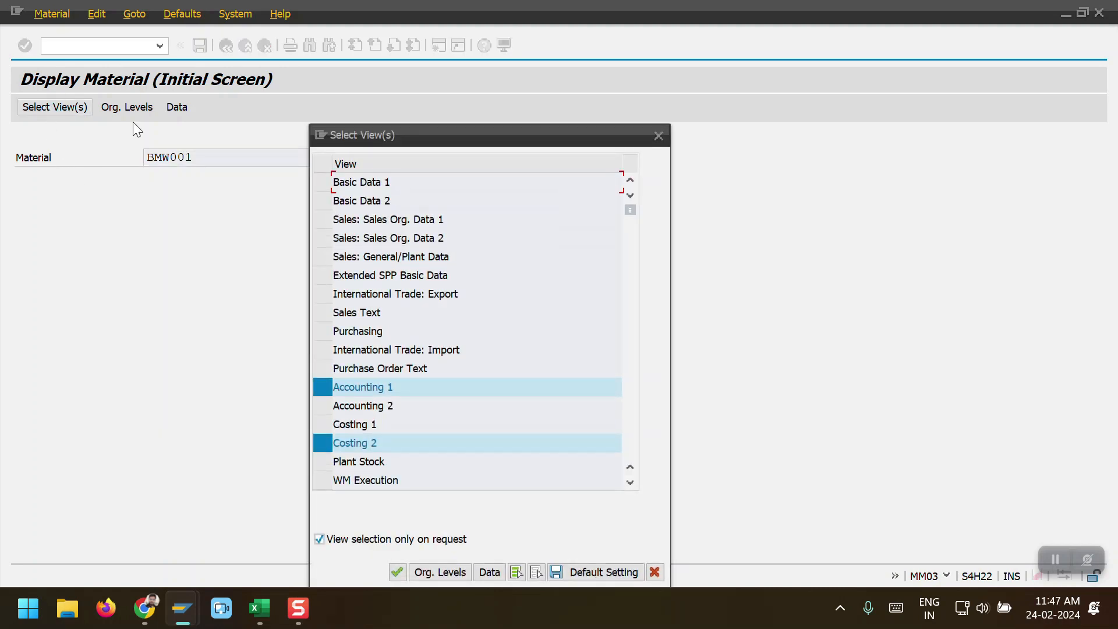
left_click(439, 572)
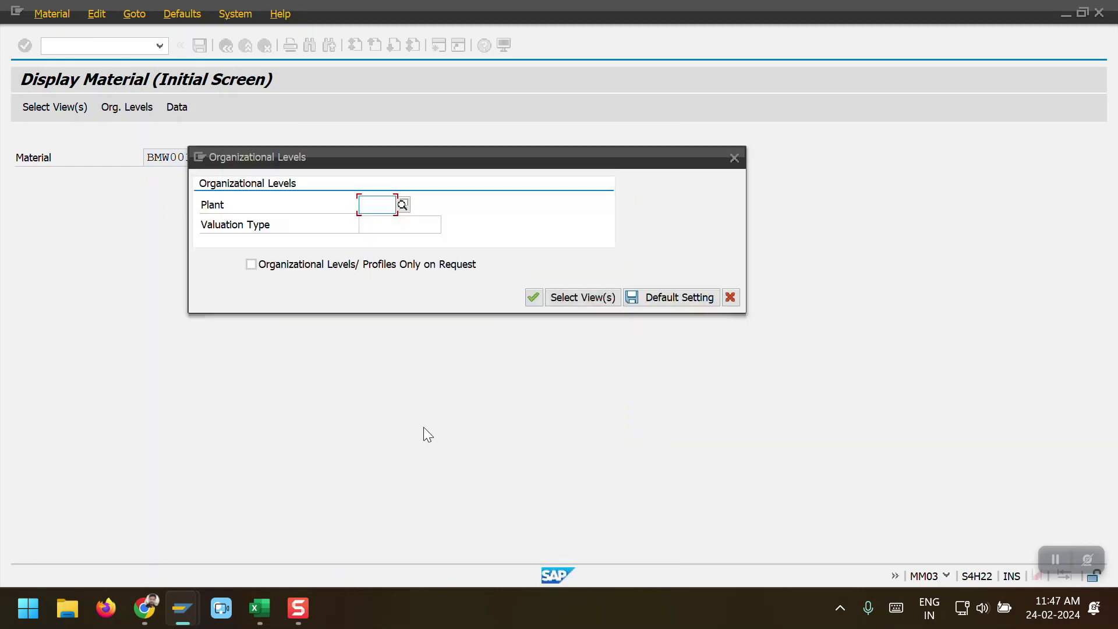
type("2003")
key("Return")
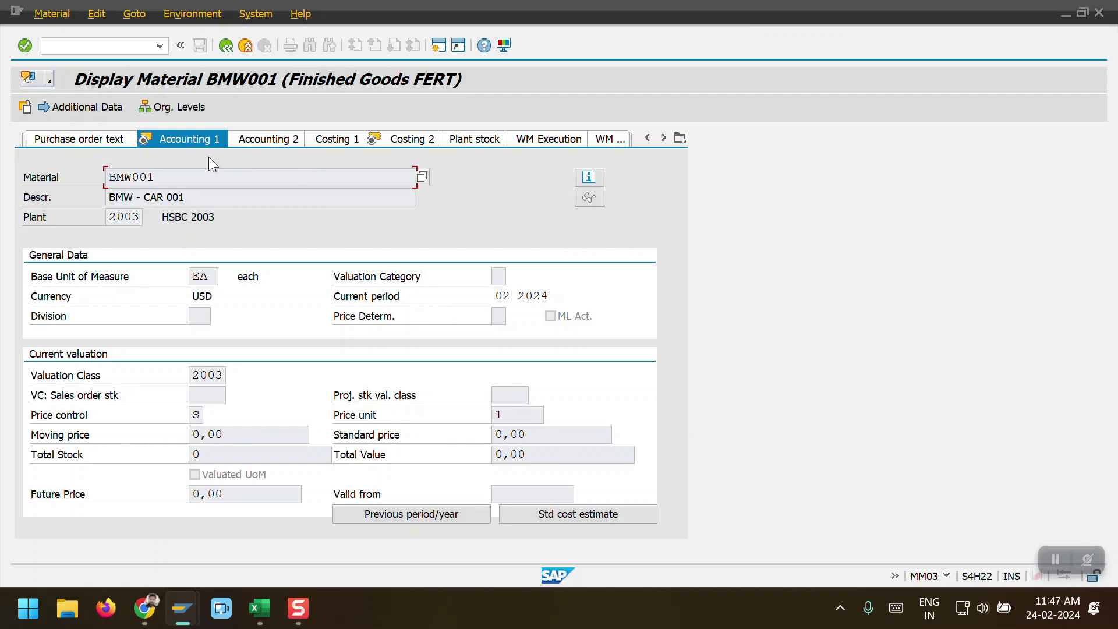
left_click(411, 140)
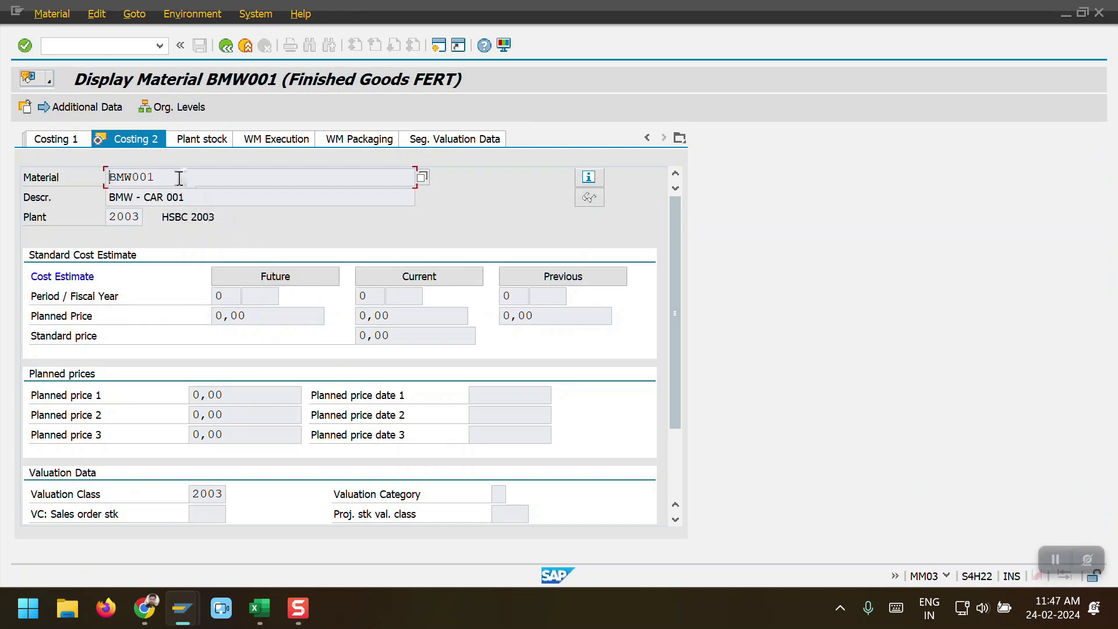
Step: Return to CK24, execute the price marking as an actual run, and review BMW001's future planned price in the results list
key("alt+Tab")
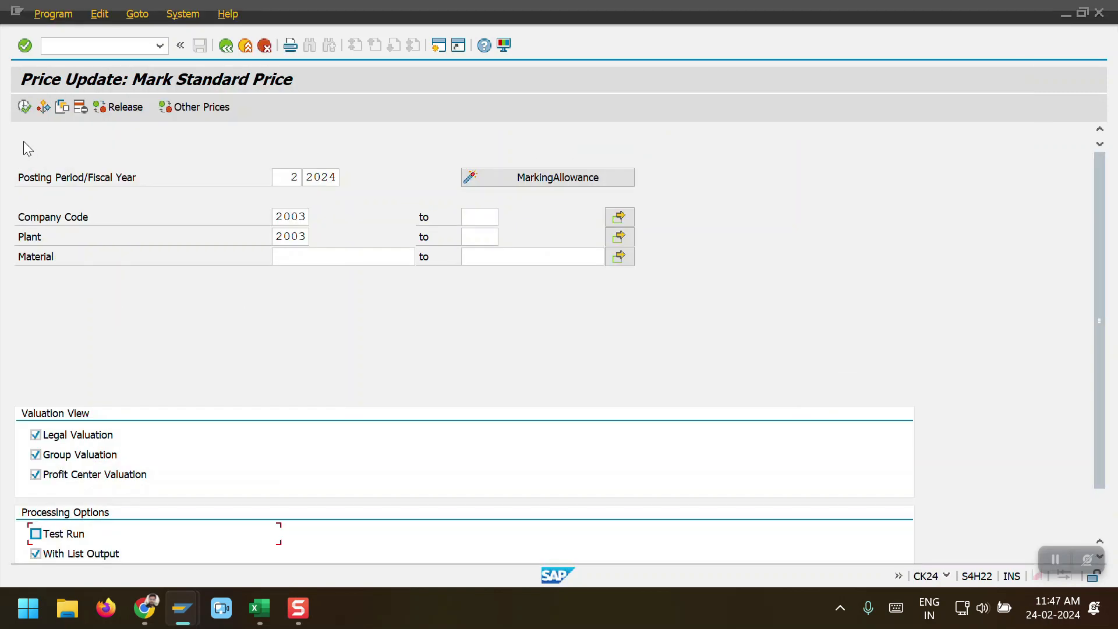
left_click(25, 107)
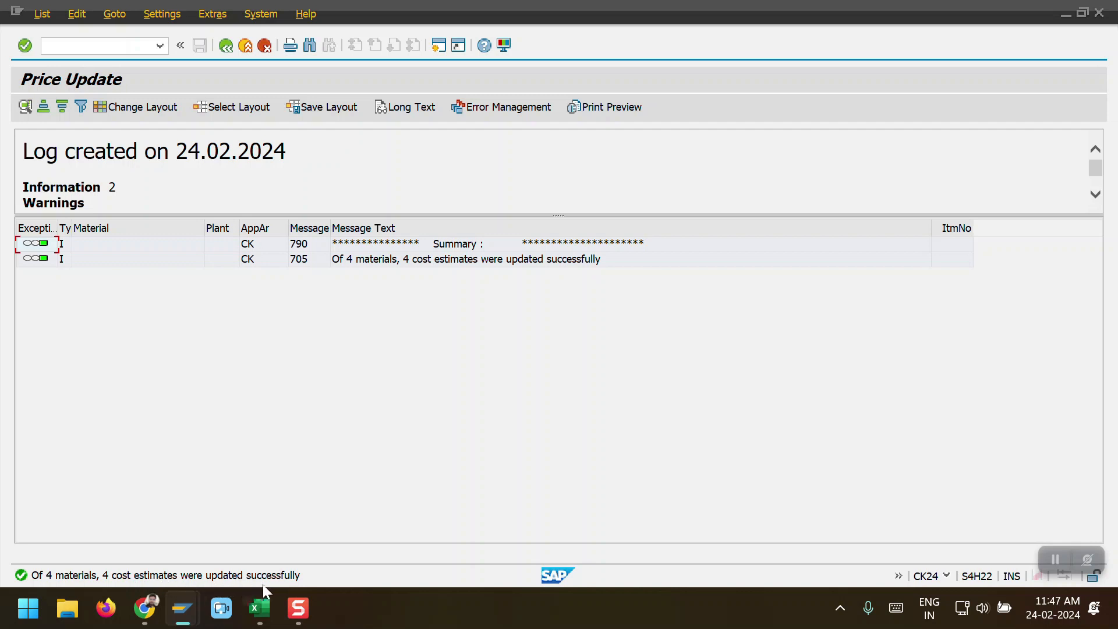
left_click(224, 45)
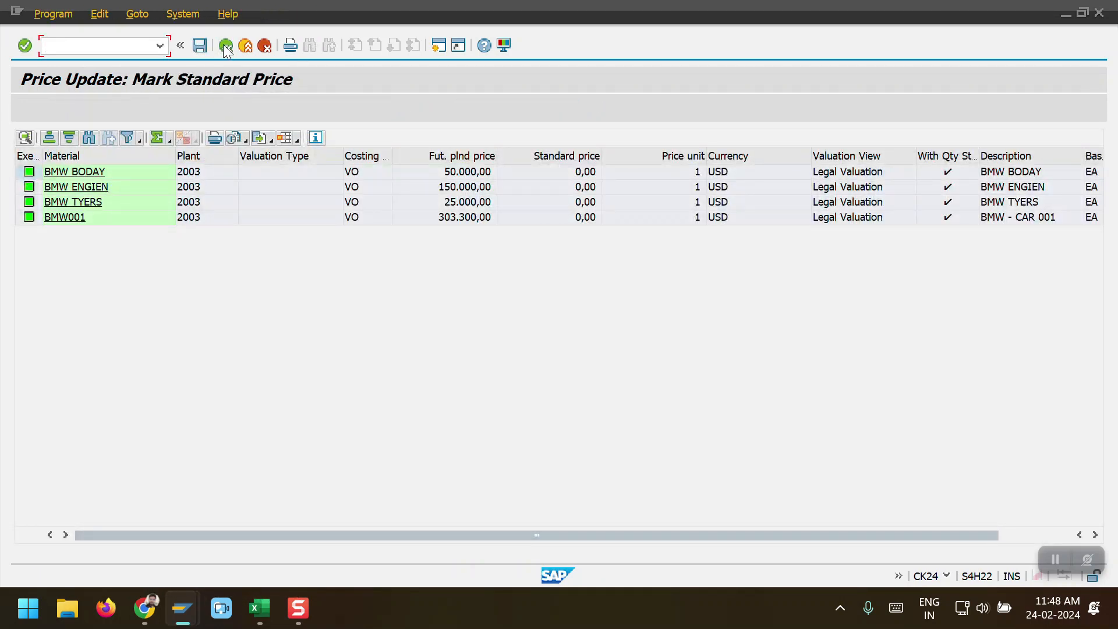
left_click(446, 220)
Step: Reload material BMW001 for plant 2003 in MM03 and check the future planned price in its Costing 2 view
key("alt+Tab")
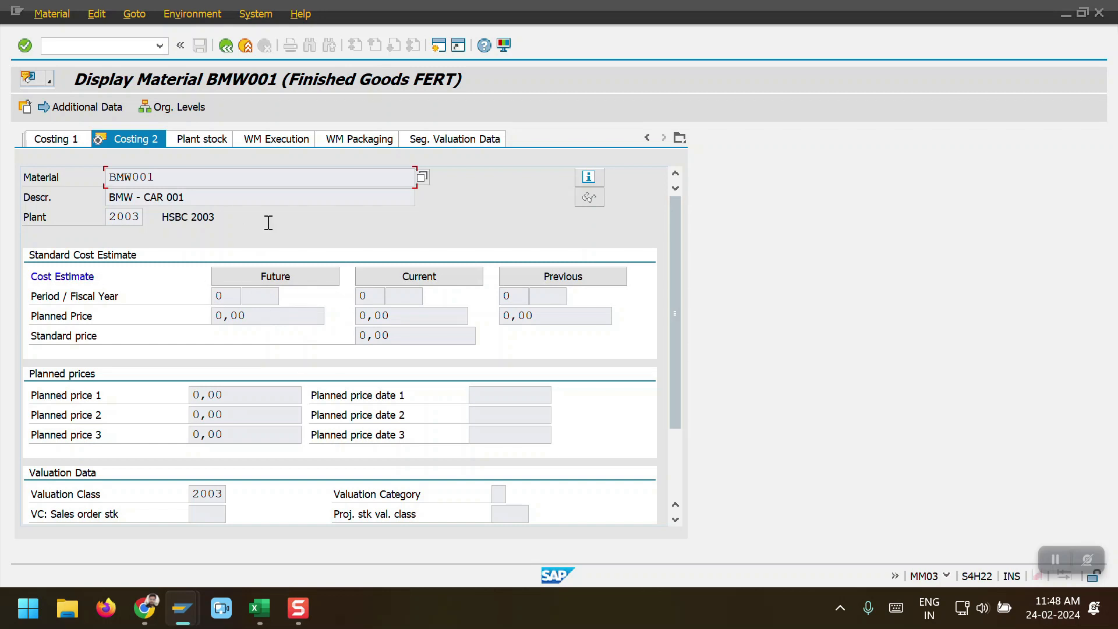
left_click(99, 46)
type("/nmm03")
key("Return")
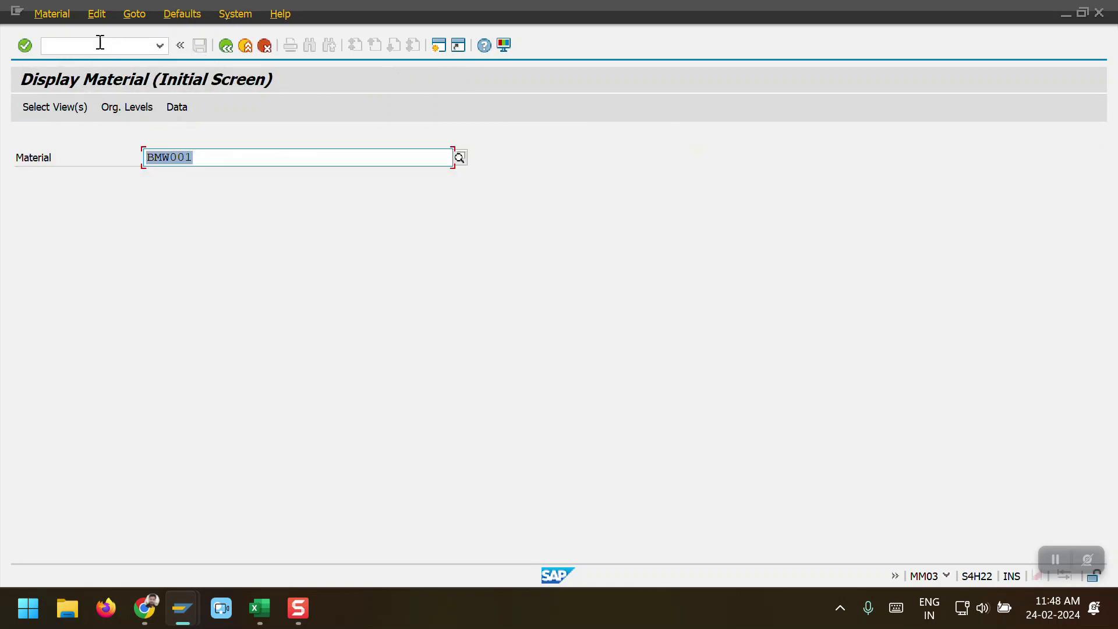
key("Return")
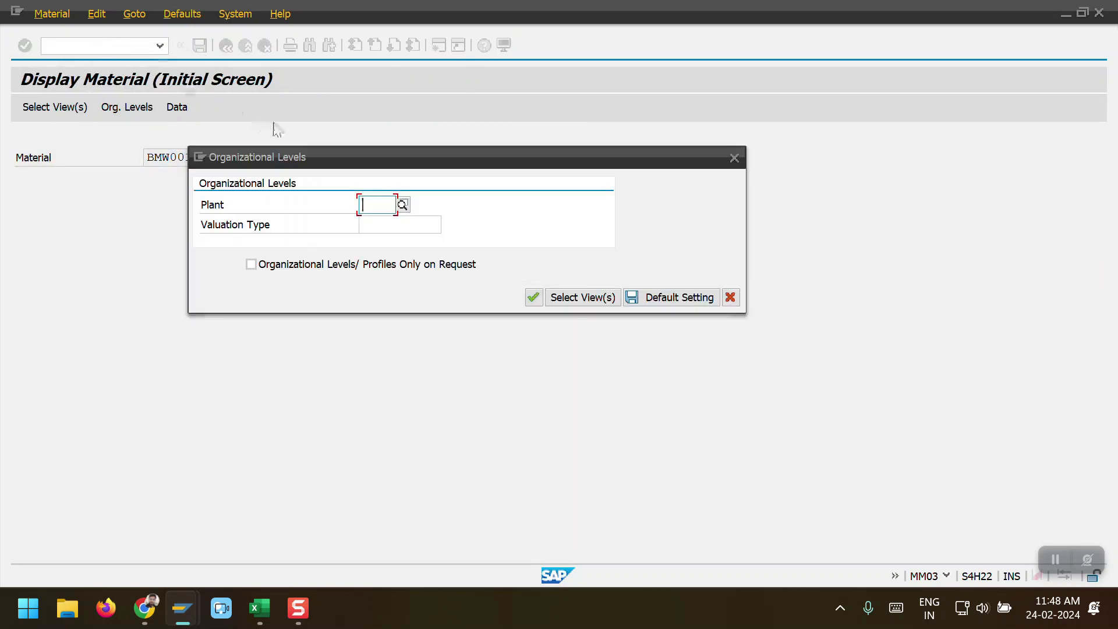
type("2003")
key("Return")
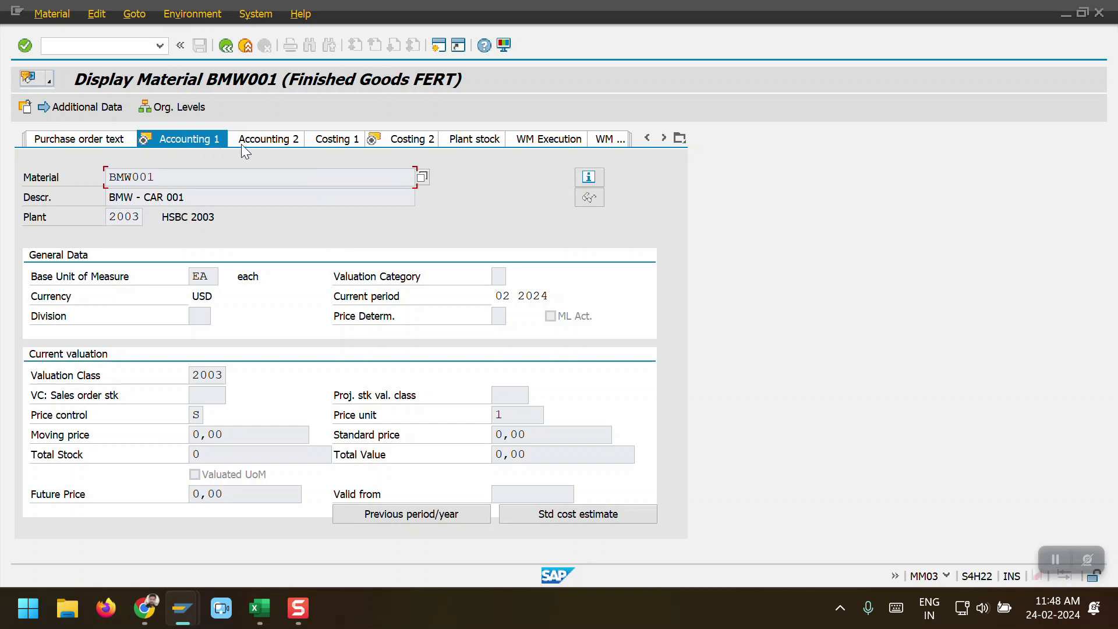
left_click(283, 143)
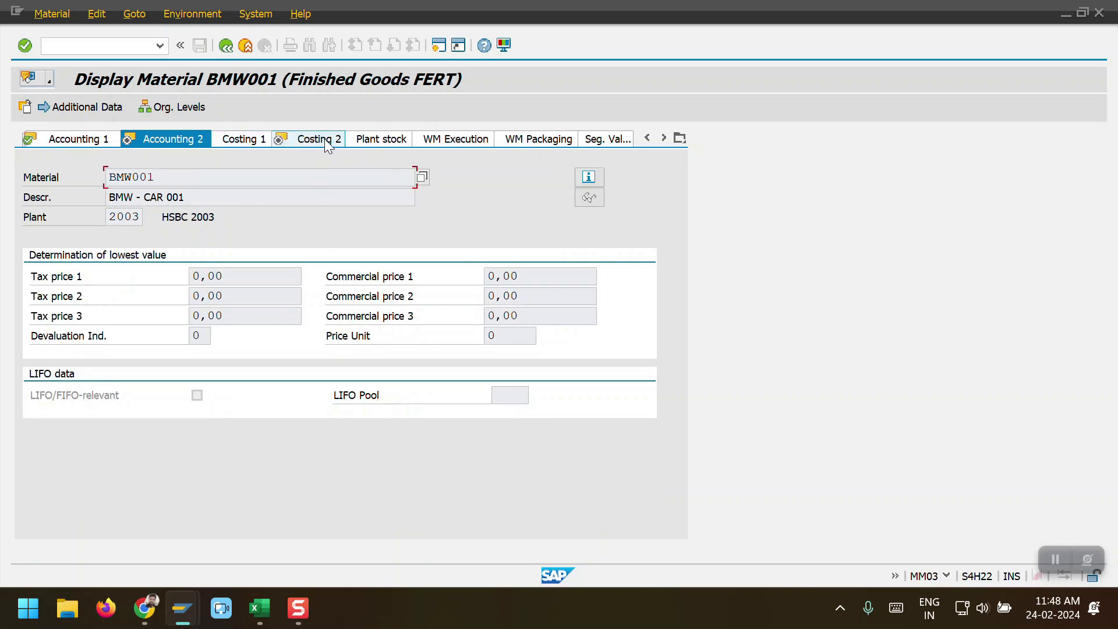
left_click(259, 139)
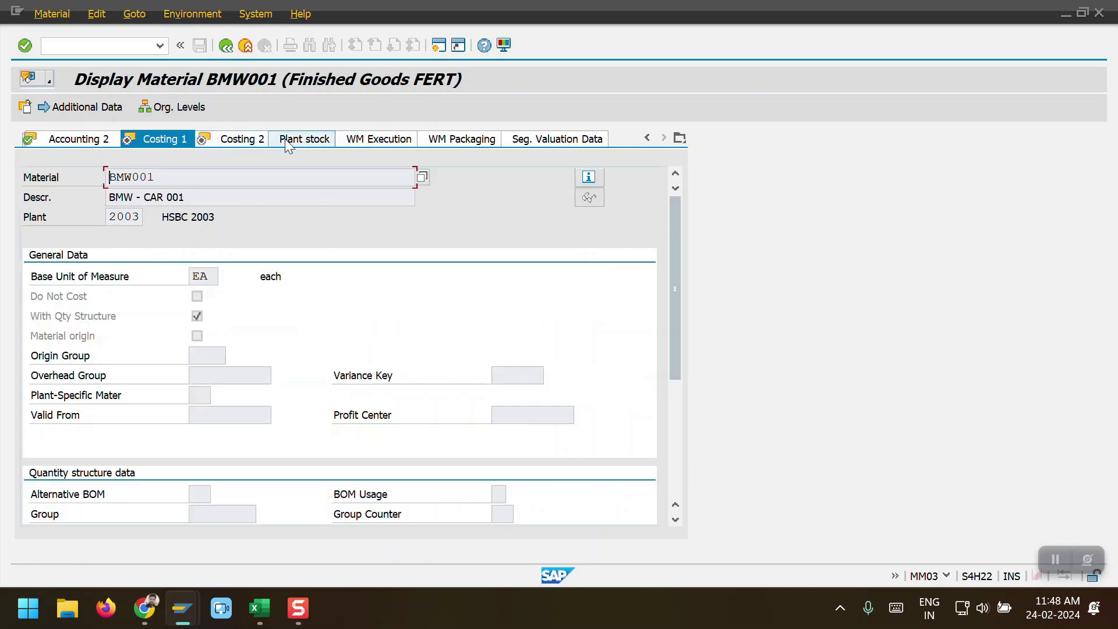
left_click(240, 142)
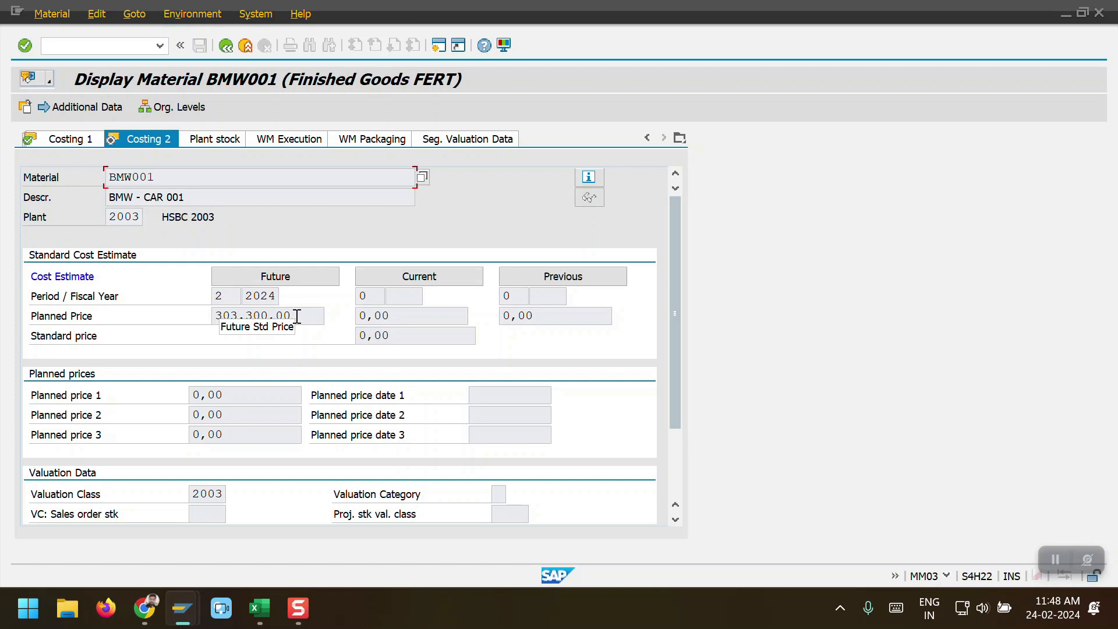
Step: Switch CK24 to releasing the standard price, turn on Test Run, execute it, and review the log and standard price list
key("alt+Tab")
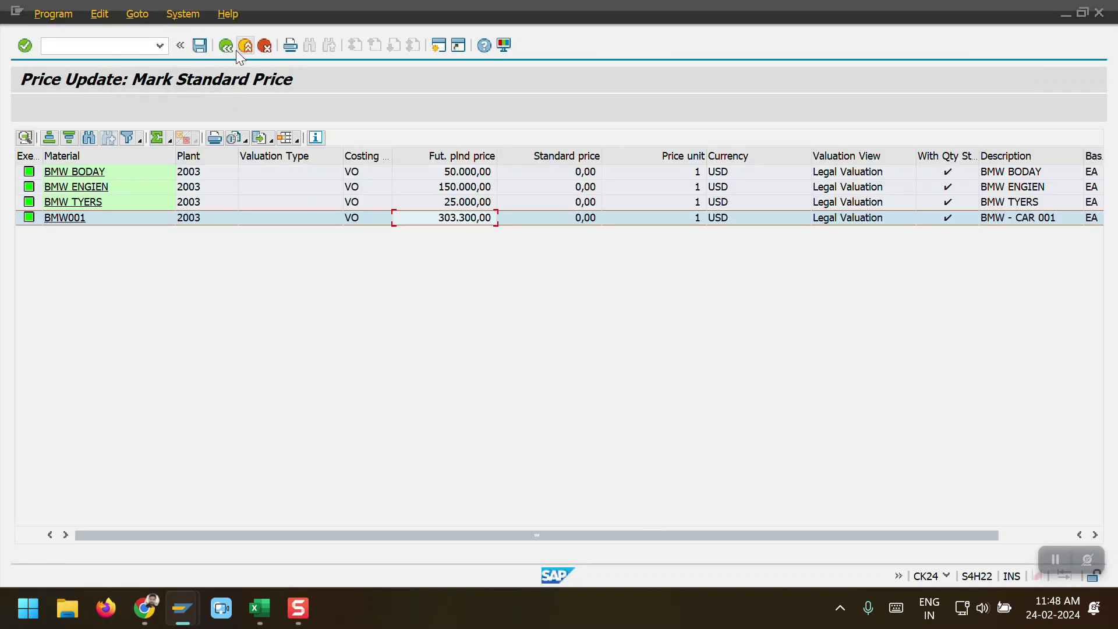
left_click(227, 45)
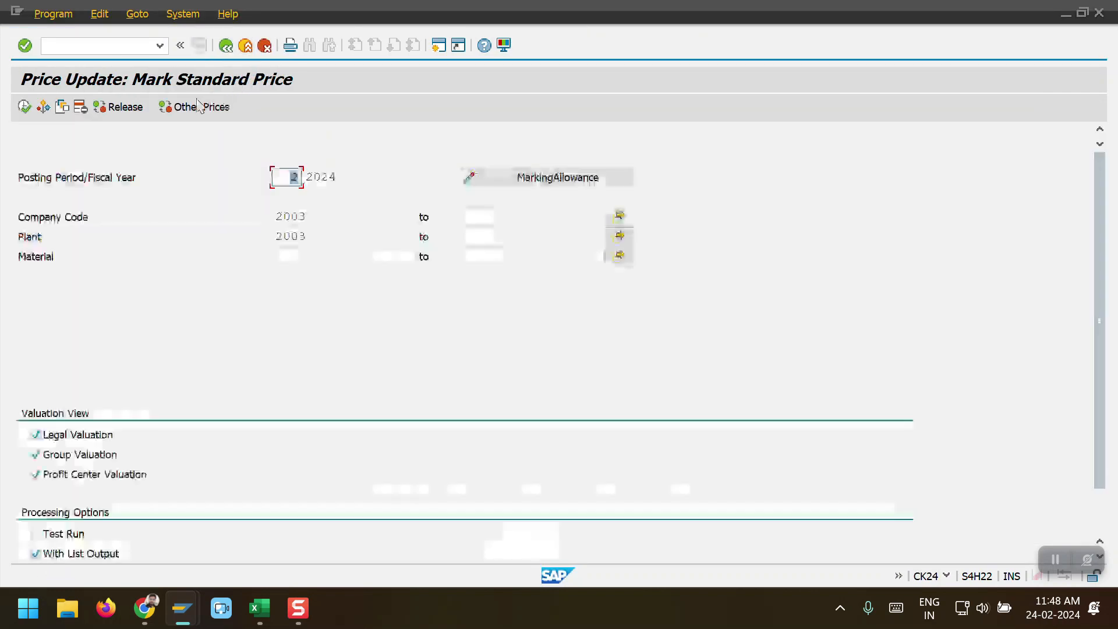
left_click(115, 109)
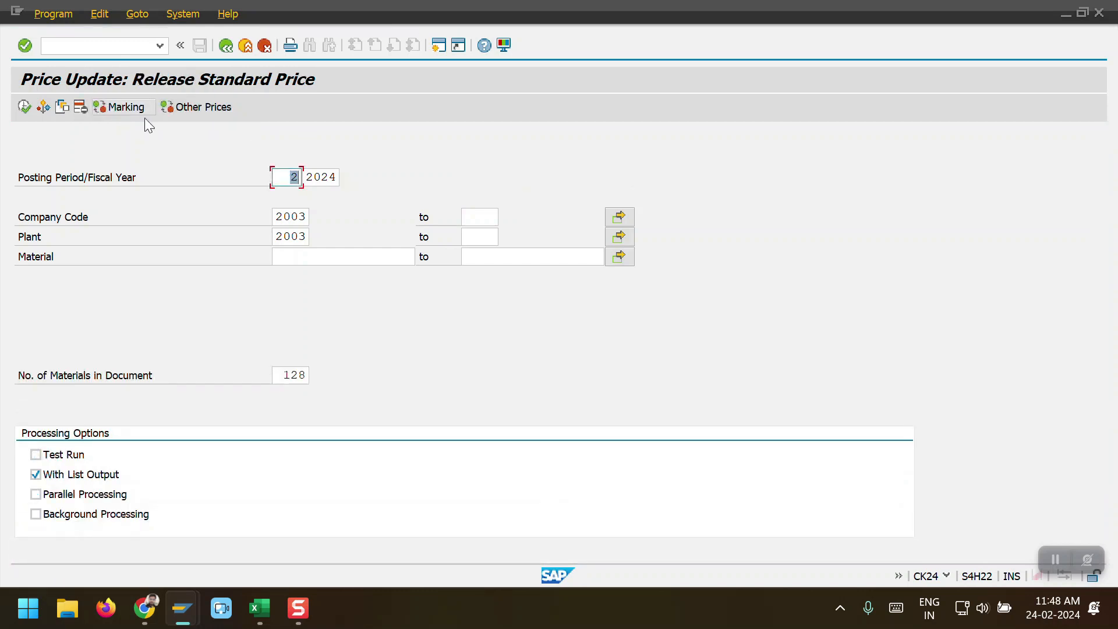
left_click(36, 454)
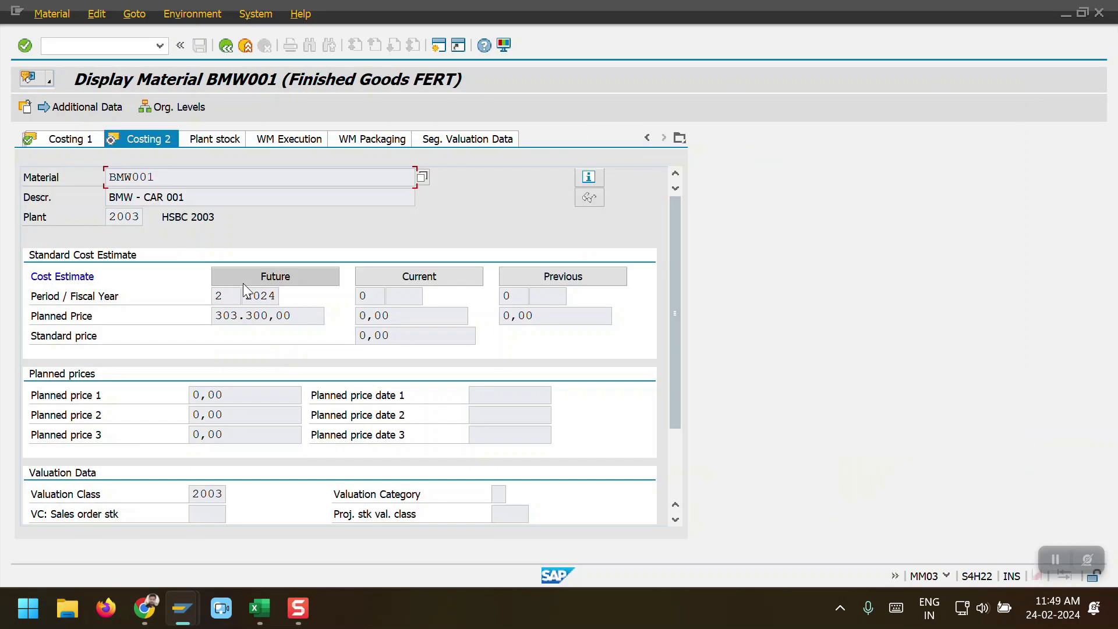
left_click_drag(311, 315, 183, 320)
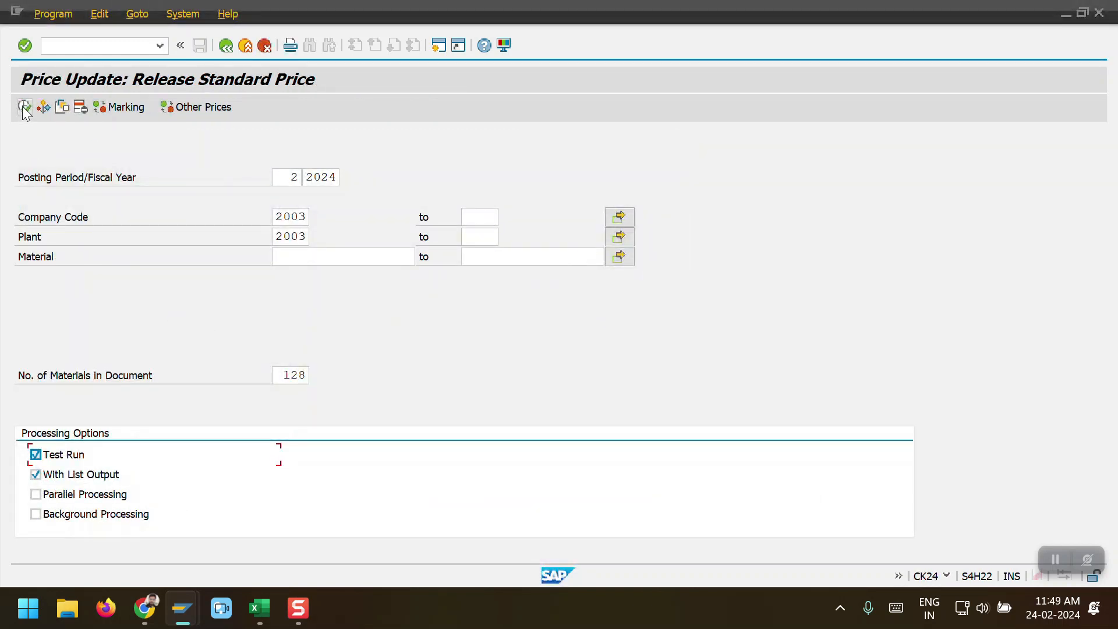
left_click(24, 108)
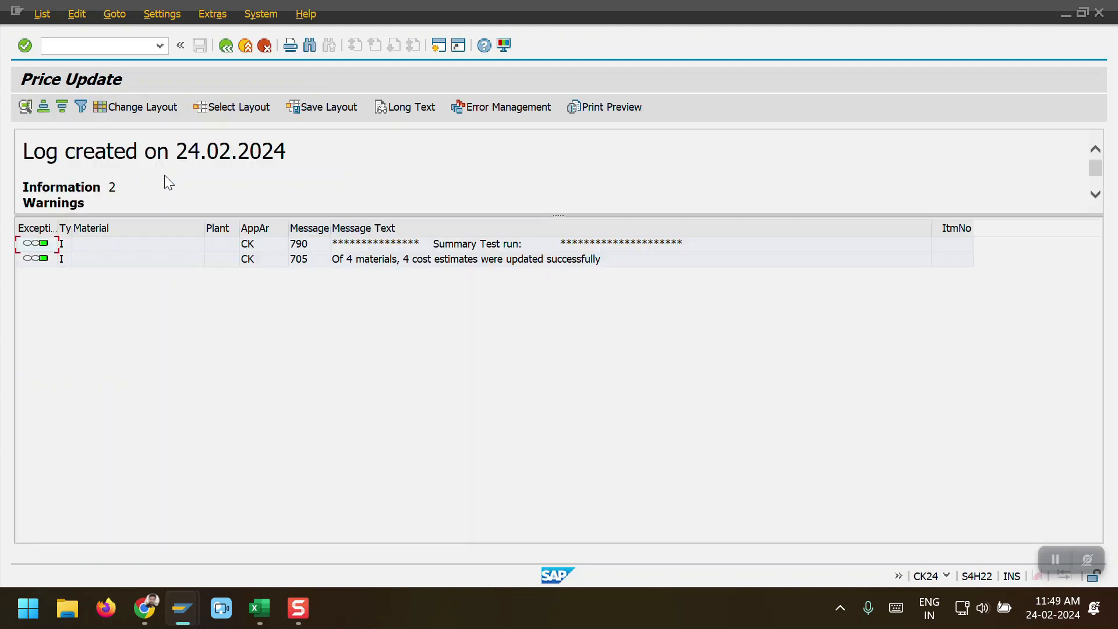
left_click(391, 260)
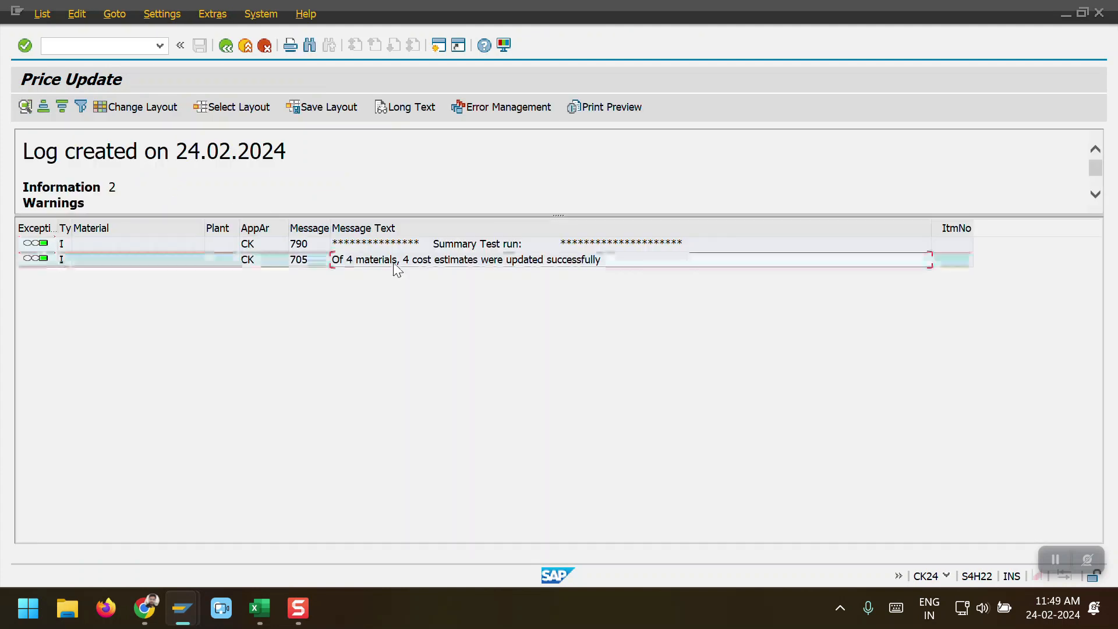
left_click(230, 46)
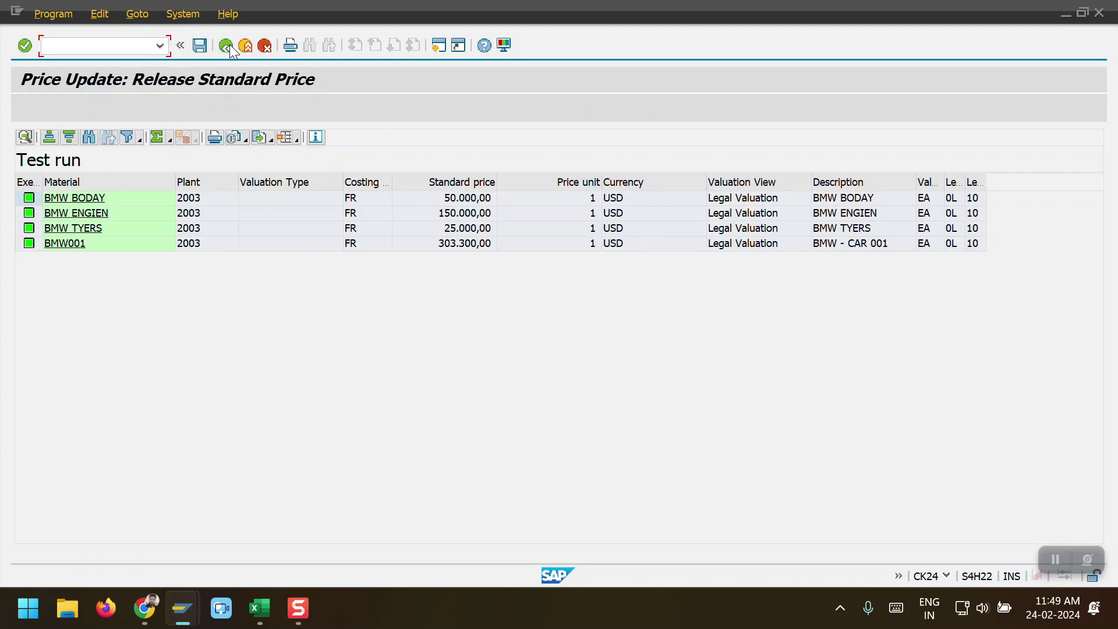
Step: Turn off Test Run and execute the actual standard price release for company code and plant 2003
left_click(229, 46)
left_click(71, 456)
left_click(25, 108)
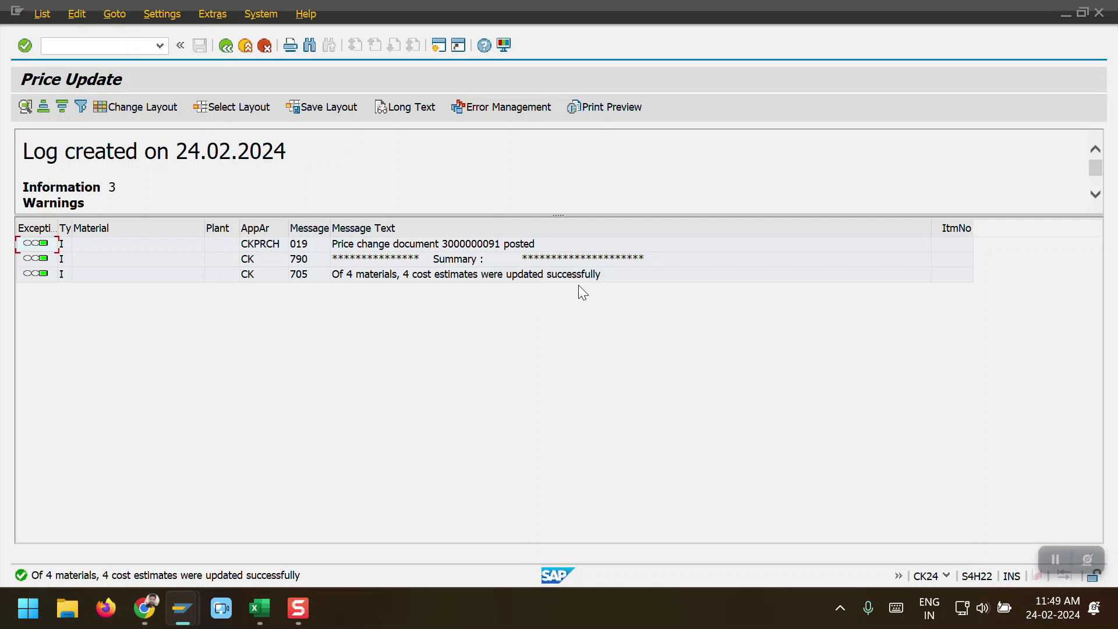
Step: Reload material BMW001 for plant 2003 in MM03 and check its standard price in the Accounting 1 view
key("alt+Tab")
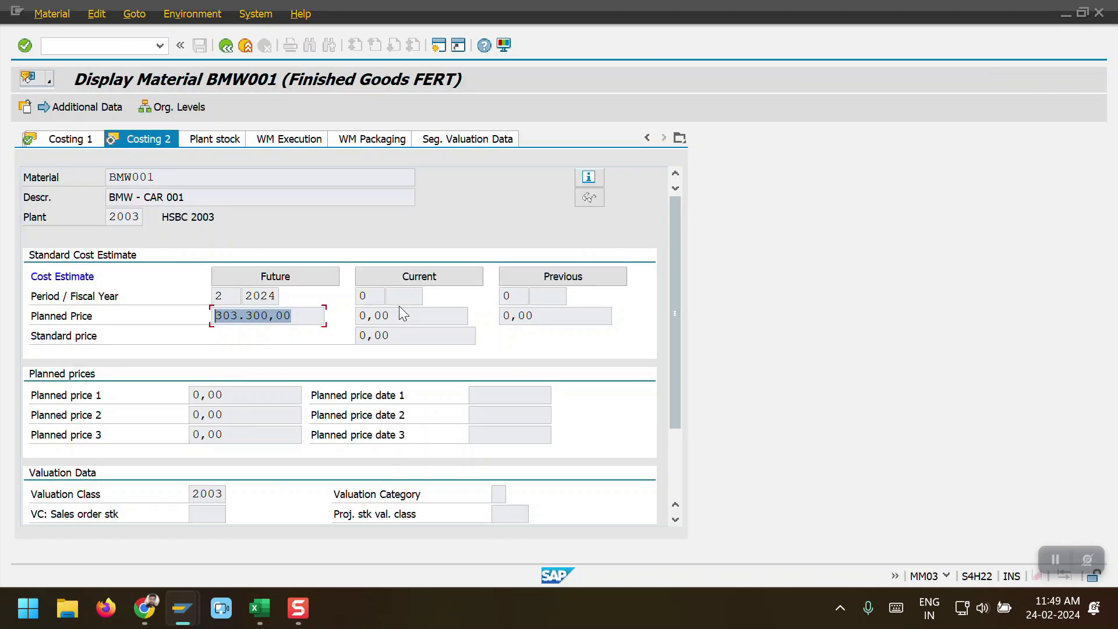
left_click(102, 46)
type("/nmm03")
key("Return")
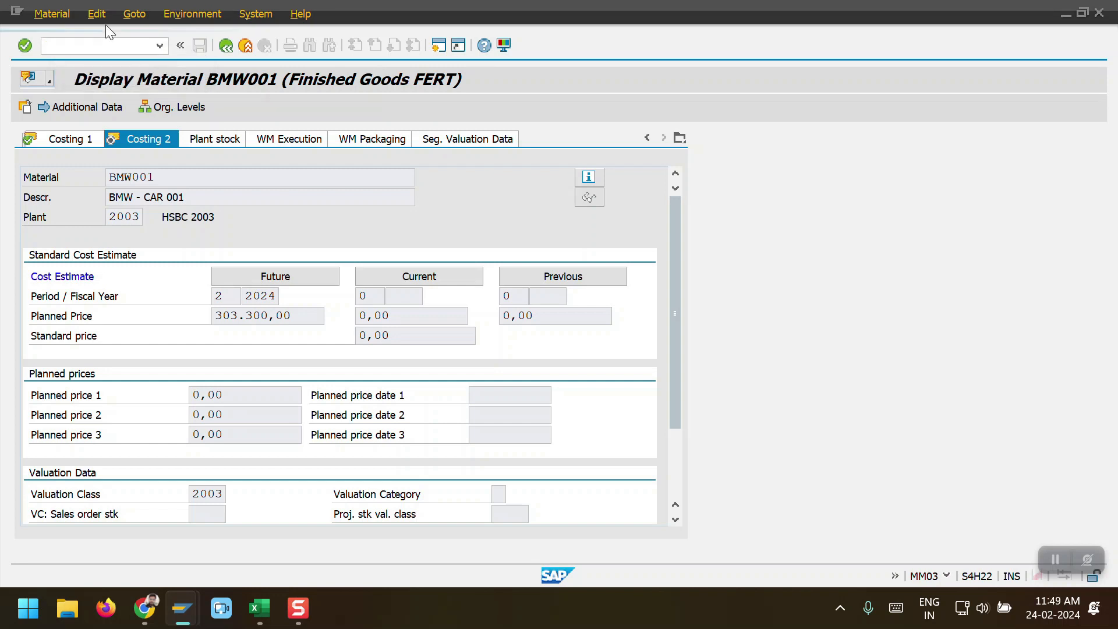
key("Return")
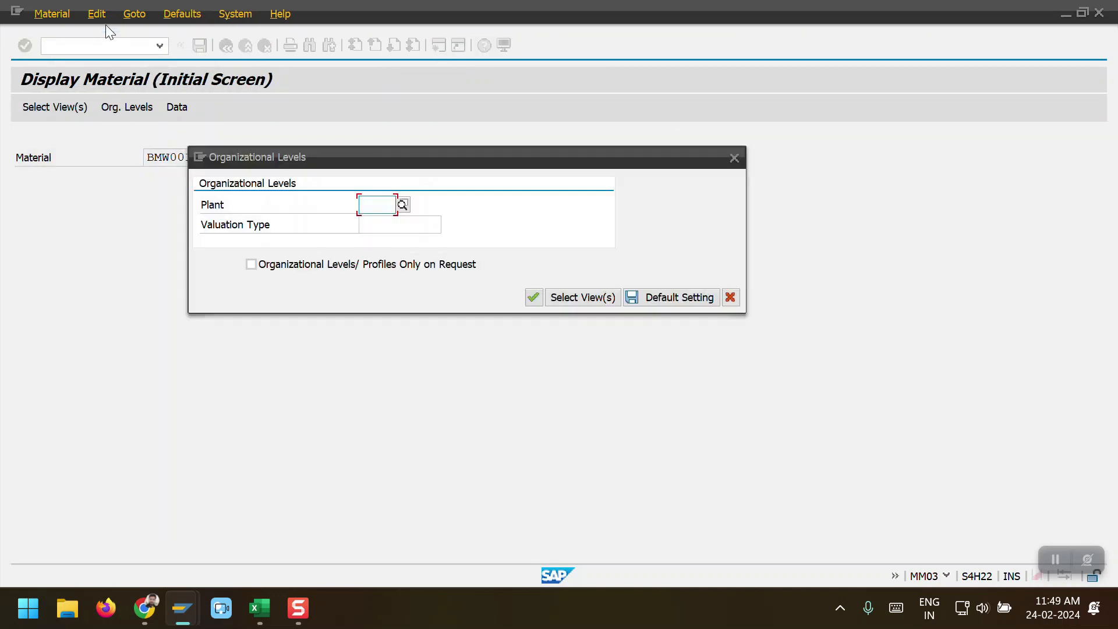
type("2003")
key("Return")
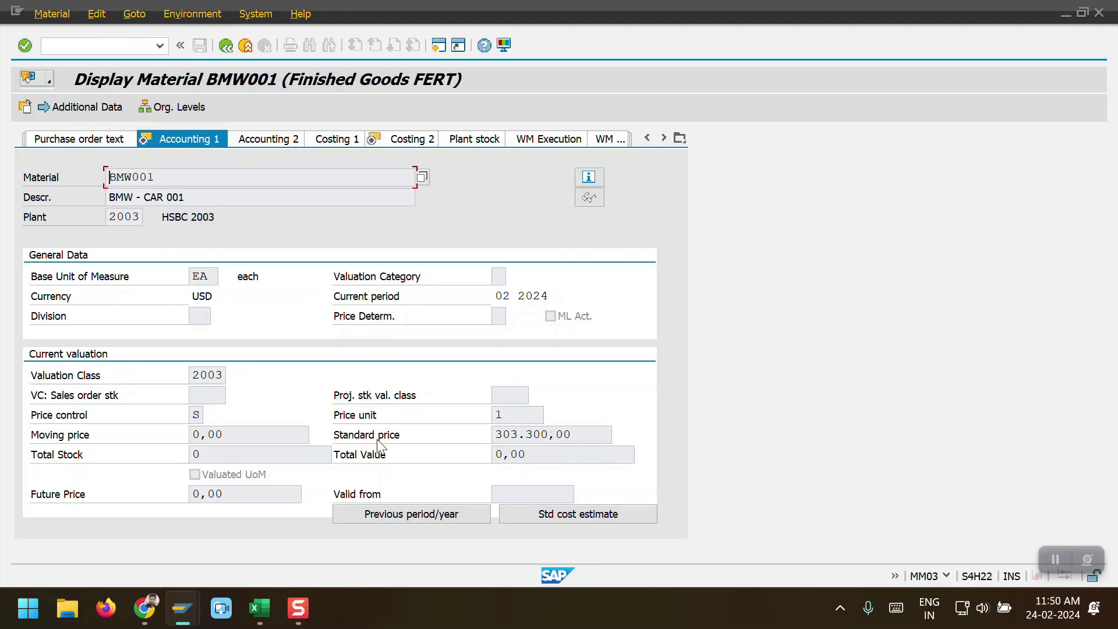
left_click_drag(576, 435, 482, 437)
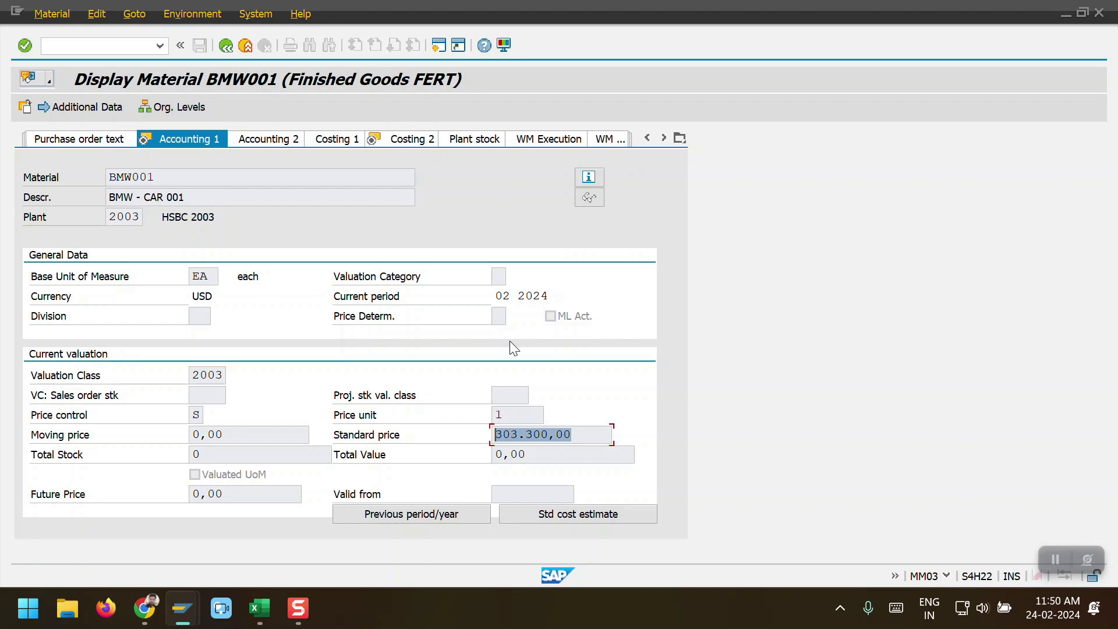
Step: Compare BMW001's current planned and standard prices in Costing 2 with the standard price in Accounting 1
left_click(412, 139)
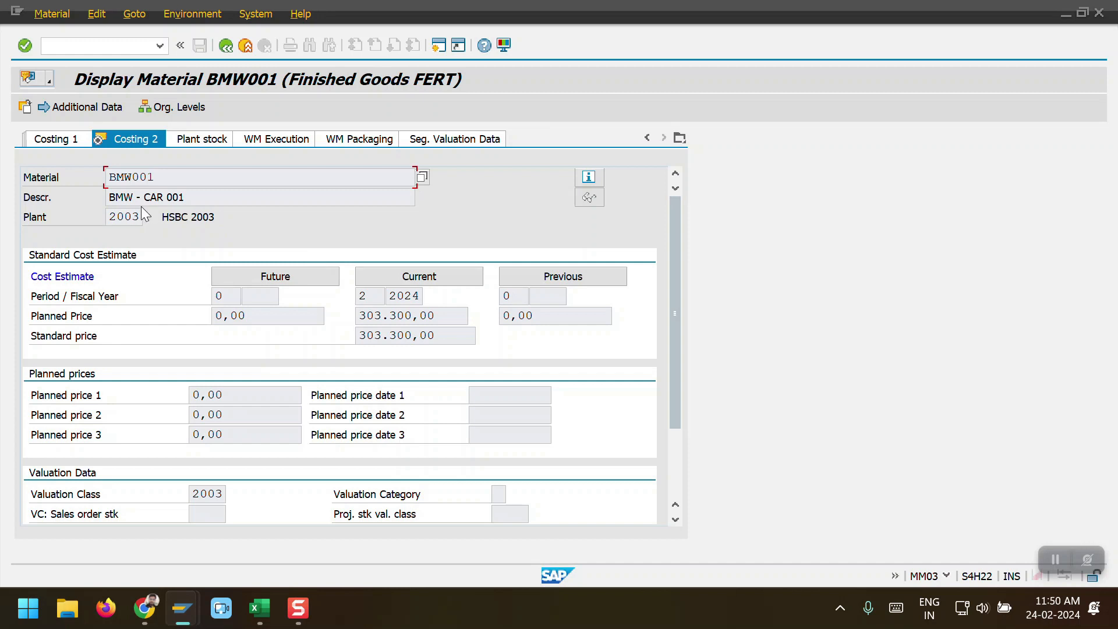
left_click(648, 137)
left_click(648, 137)
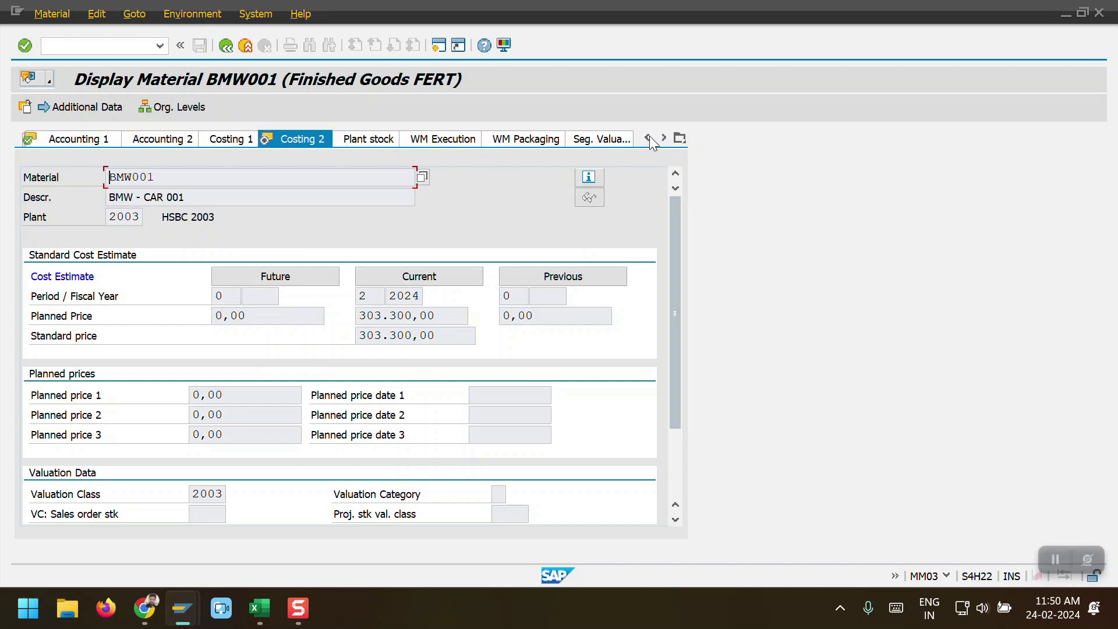
left_click(77, 141)
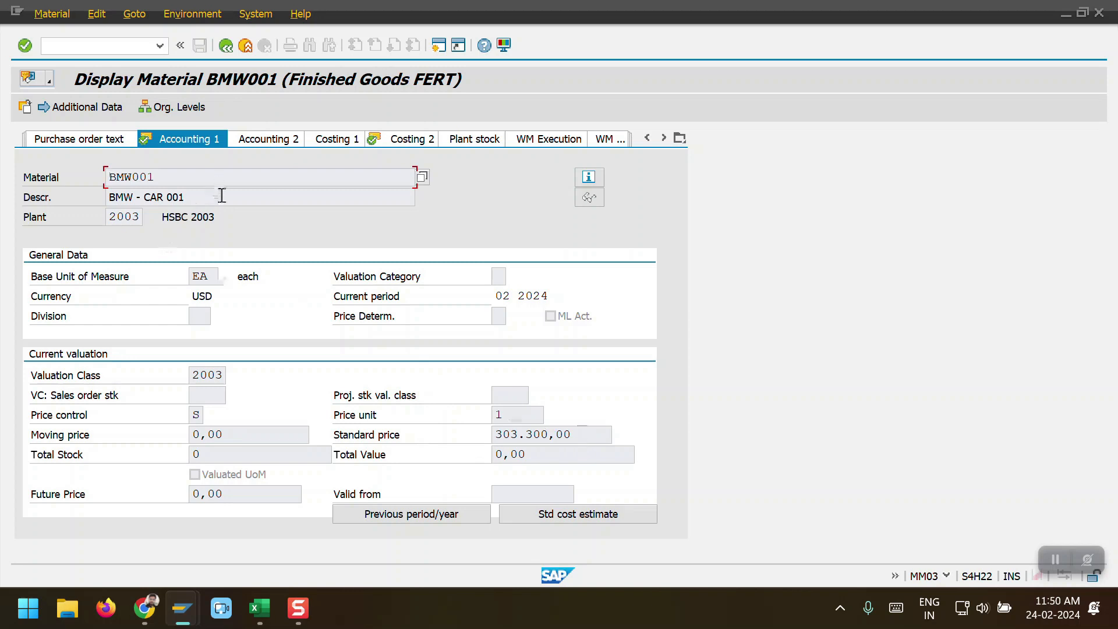
left_click_drag(581, 433, 494, 433)
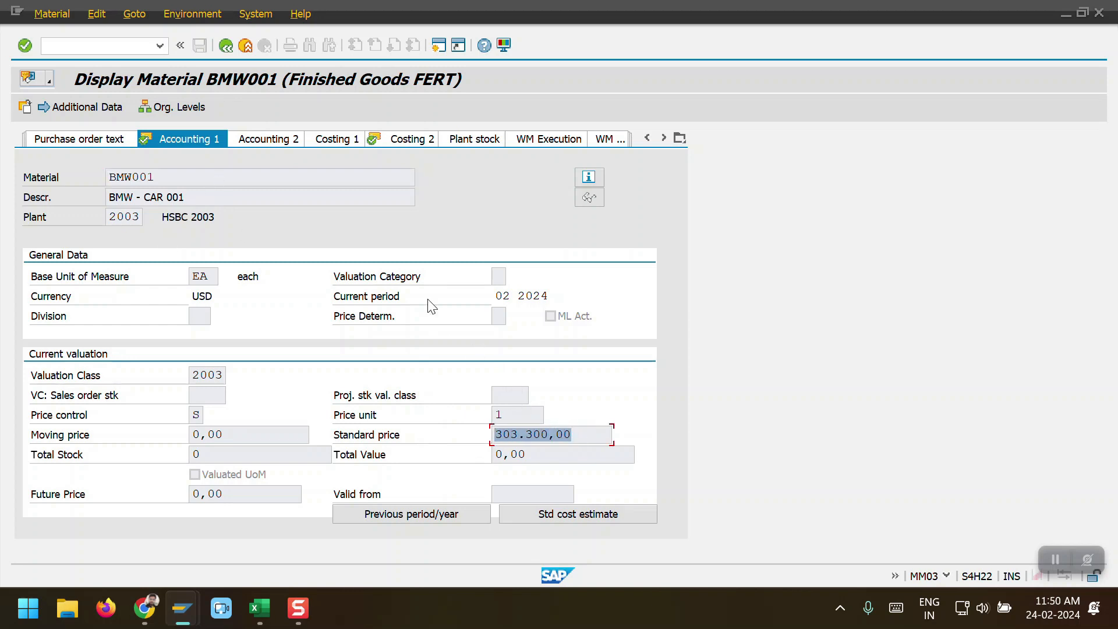
left_click(408, 141)
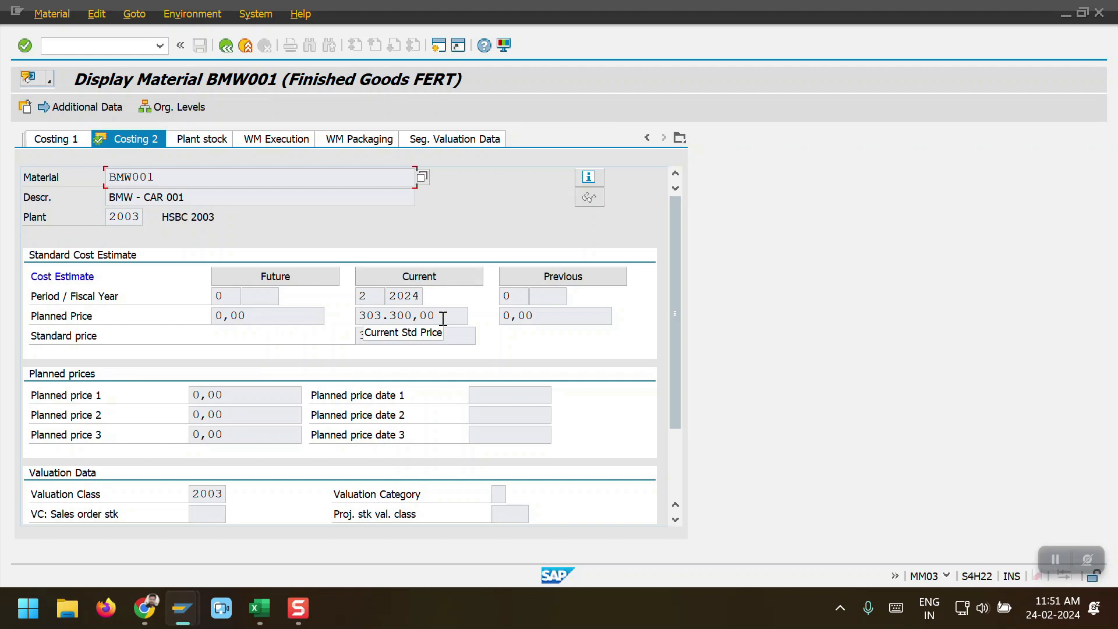
Step: Switch to the Book1 workbook in Excel, check the total cost in cell J16, and return to the BMW001 material display
key("alt+Tab")
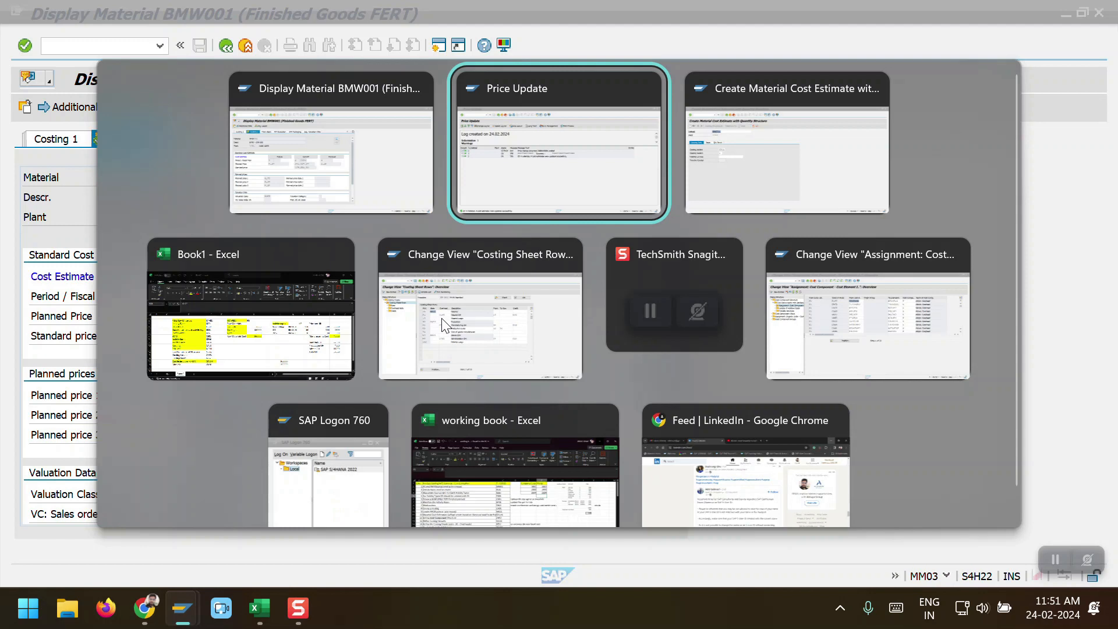
left_click(261, 349)
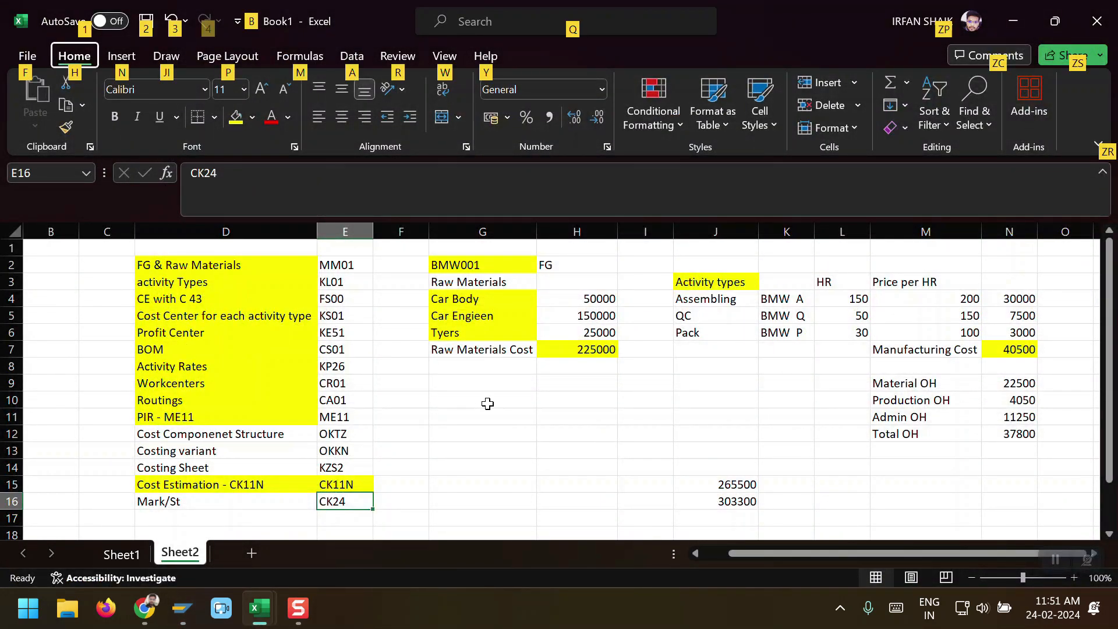
left_click(748, 504)
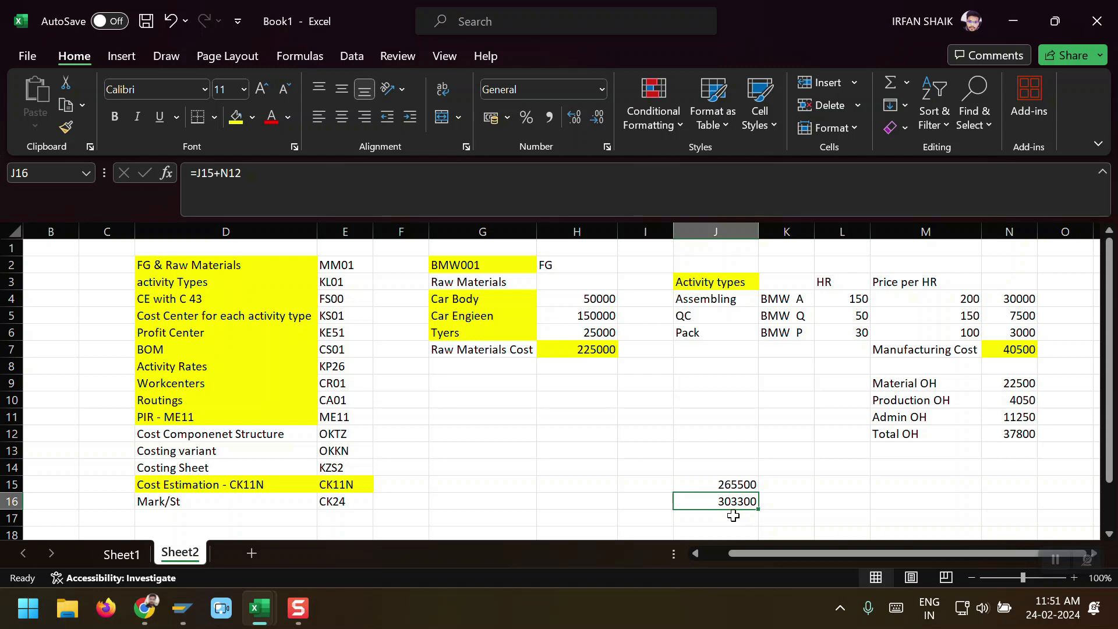
key("alt+Tab")
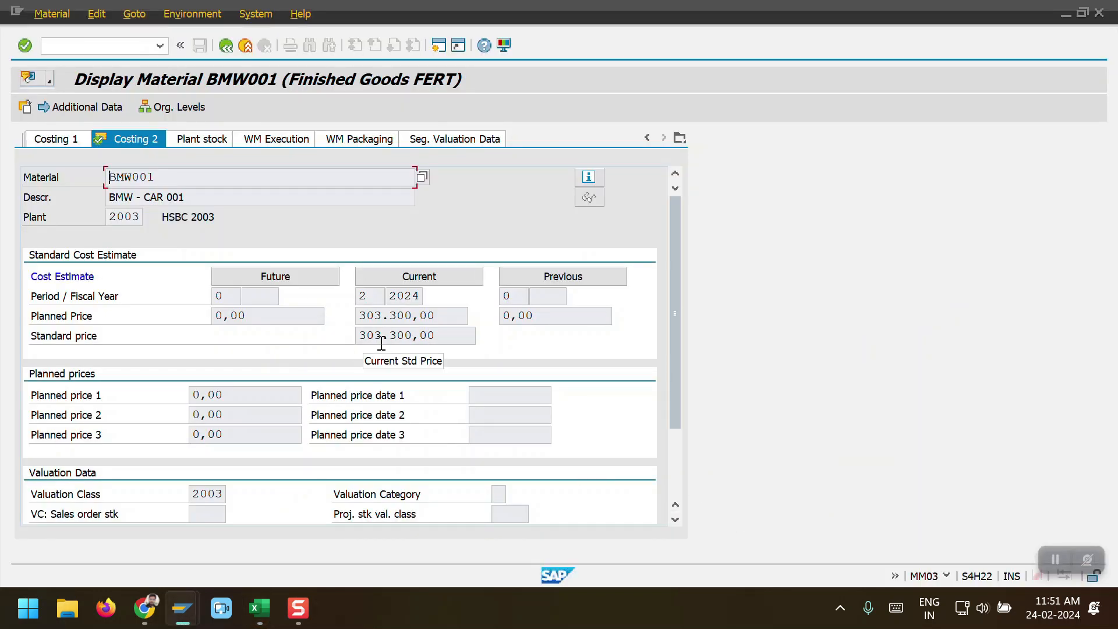
Step: Return to the MM03 initial screen and choose BMW ENGIEN as the material
left_click(222, 47)
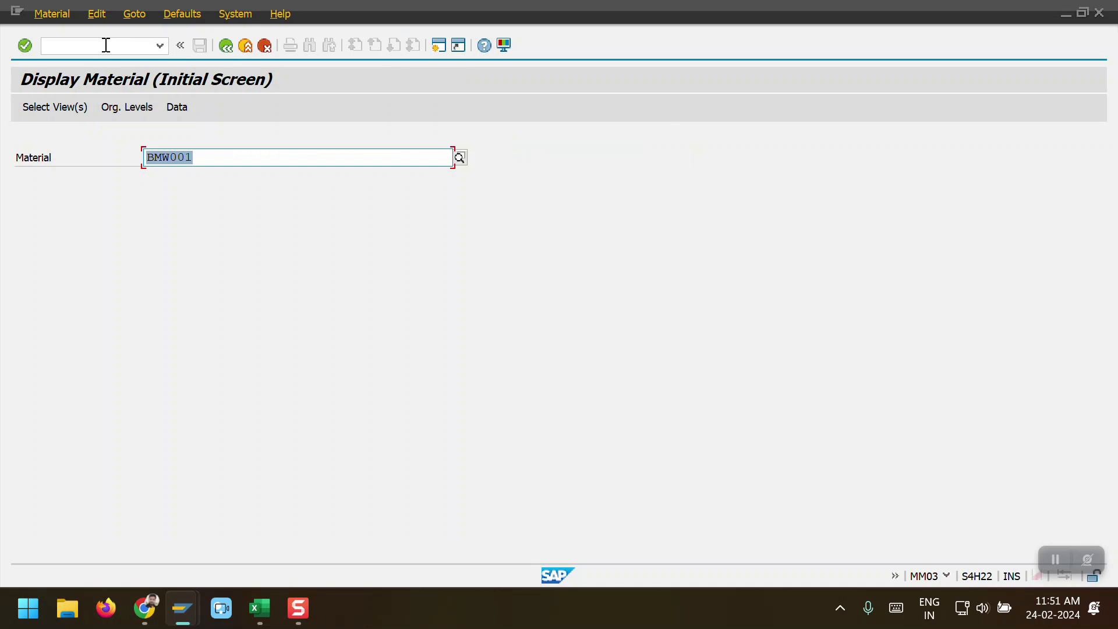
left_click(229, 163)
key("BackSpace")
key("BackSpace")
key("BackSpace")
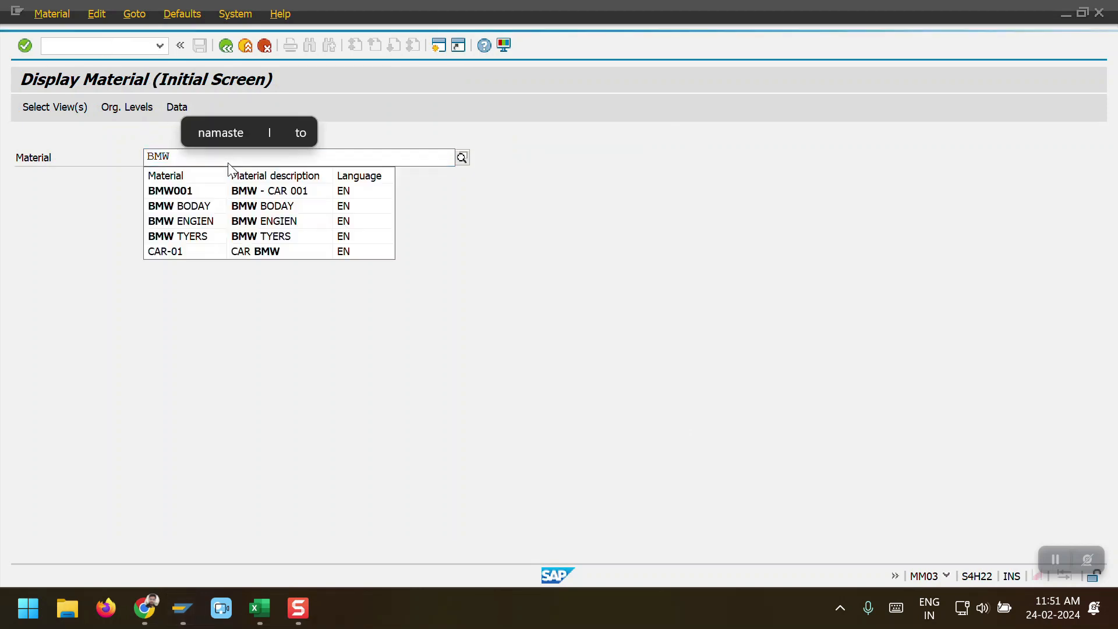
key("Down")
key("Down")
key("Down")
key("Return")
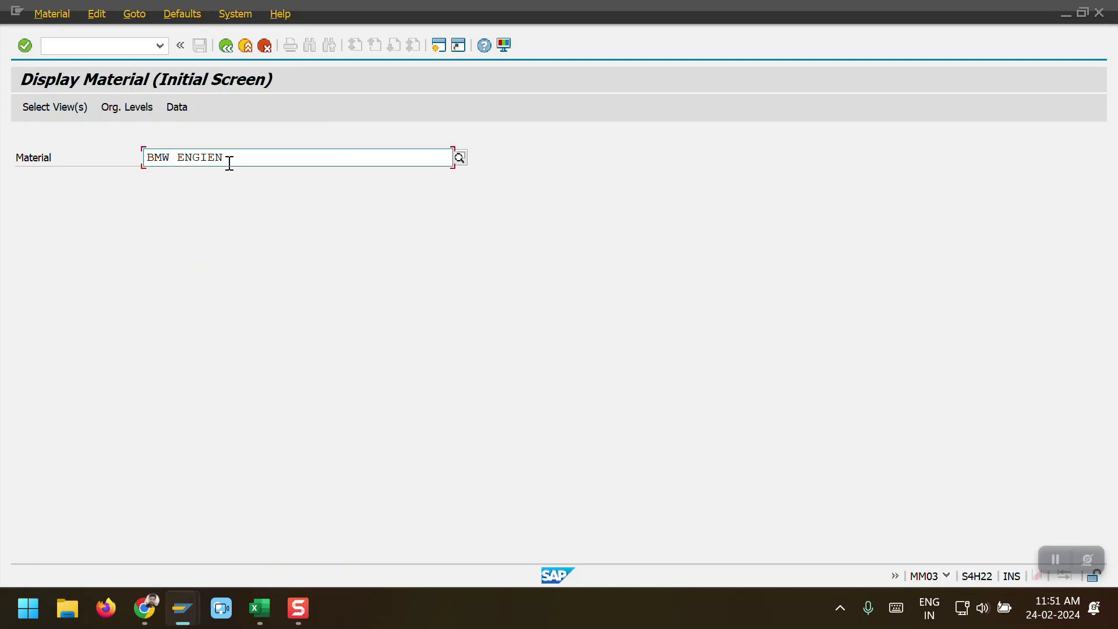
Step: Display BMW ENGIEN for plant 2003 and check its standard price in the Accounting 1 view
key("Return")
key("Down")
key("Return")
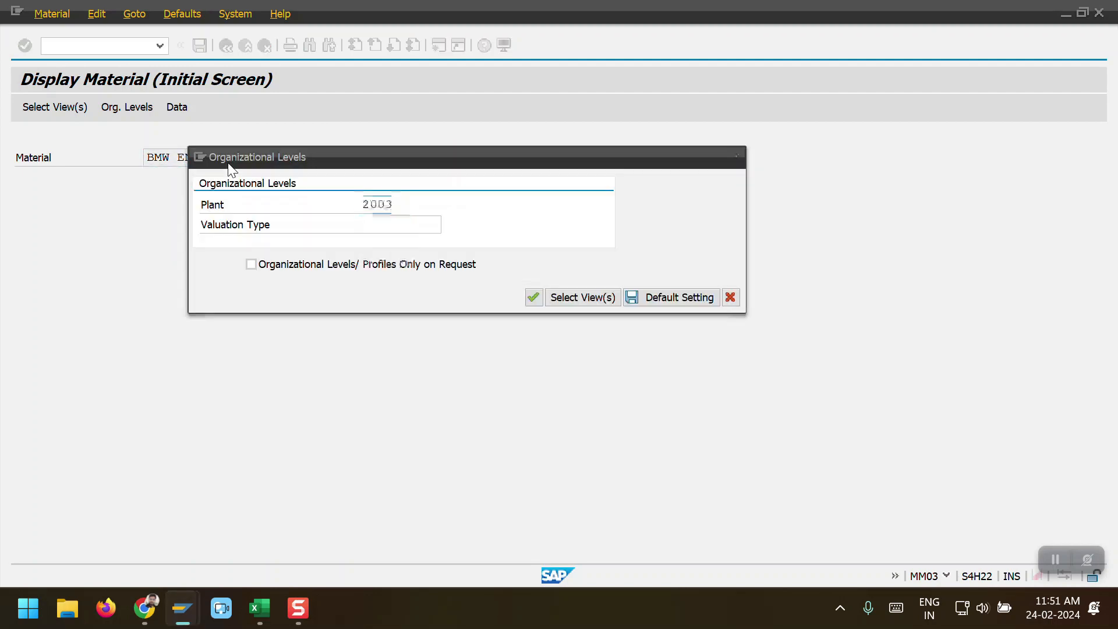
key("Return")
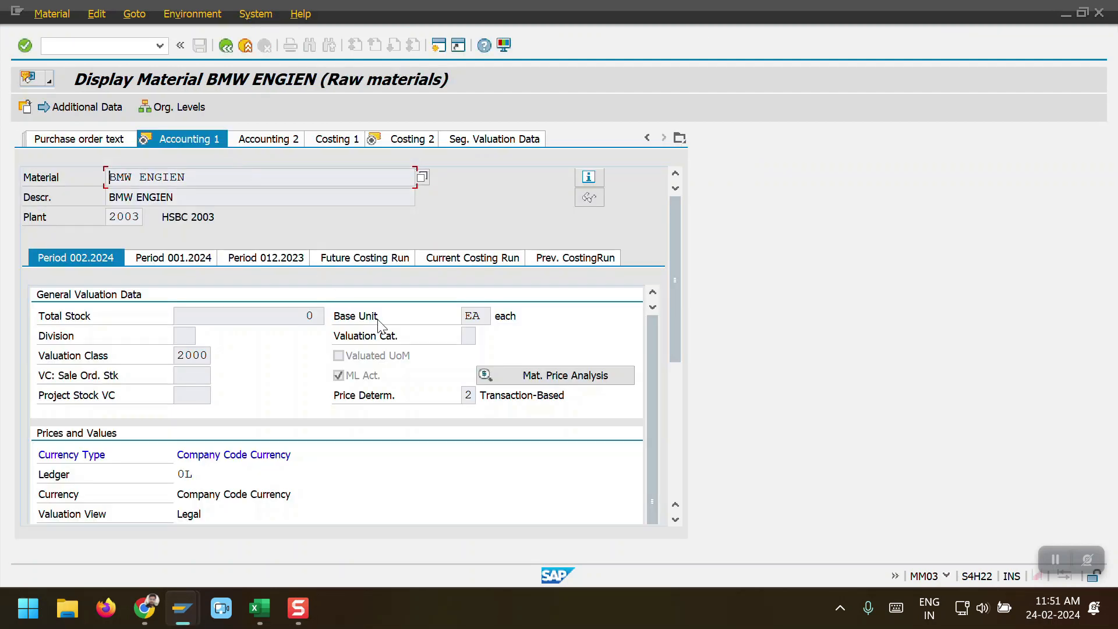
scroll(326, 451, "down", 5)
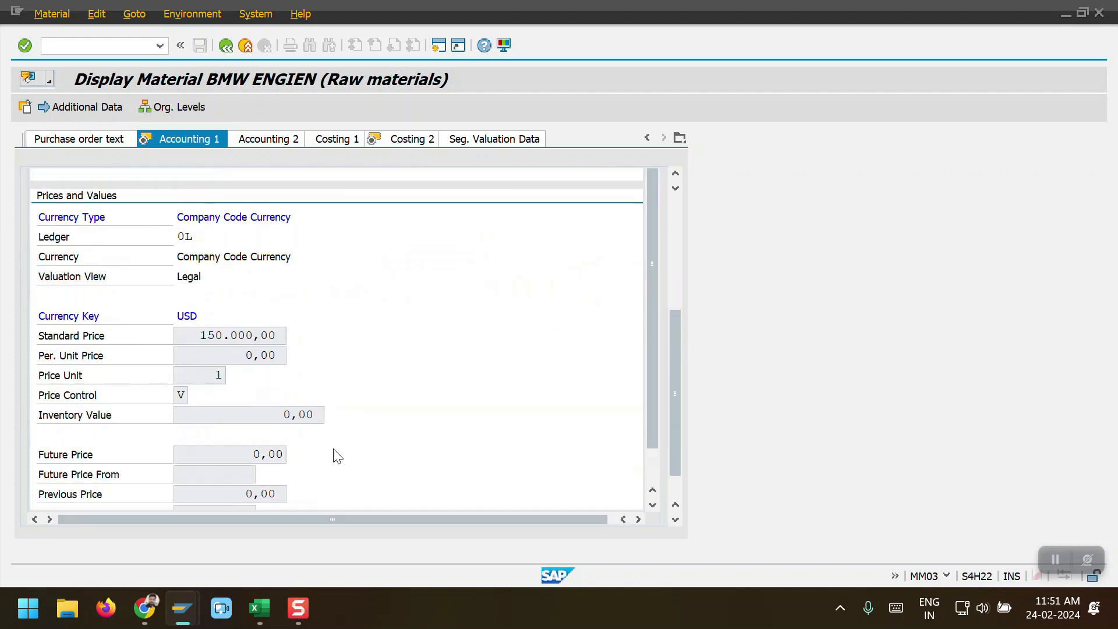
scroll(347, 431, "down", 2)
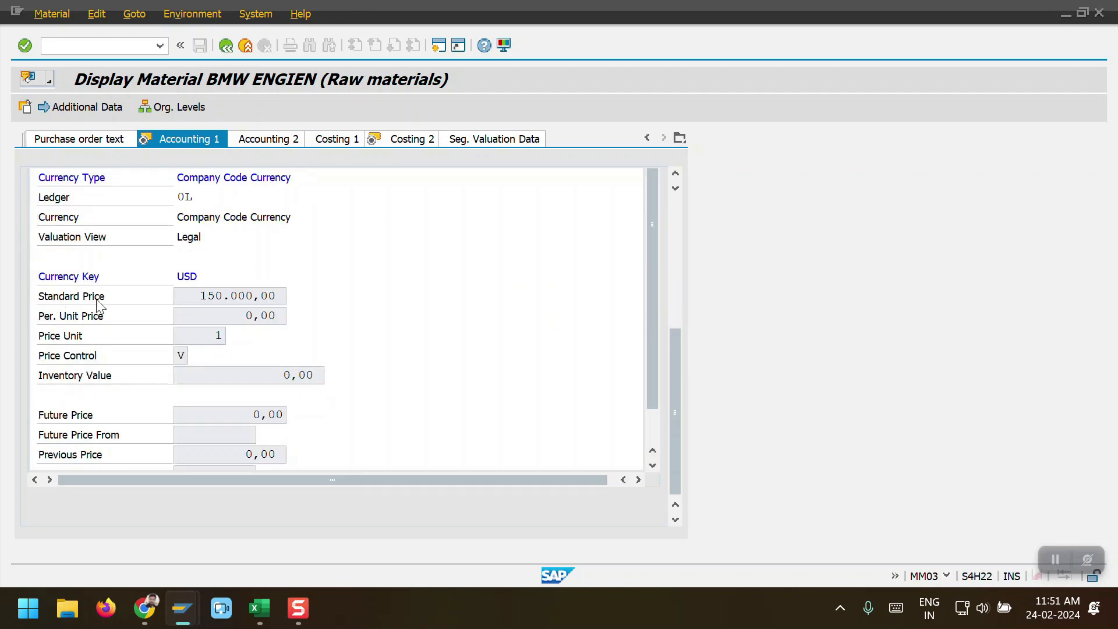
Step: Switch to the Book1 workbook in Excel and fill the Car Engieen name and price in G5:H5 with yellow
left_click(259, 608)
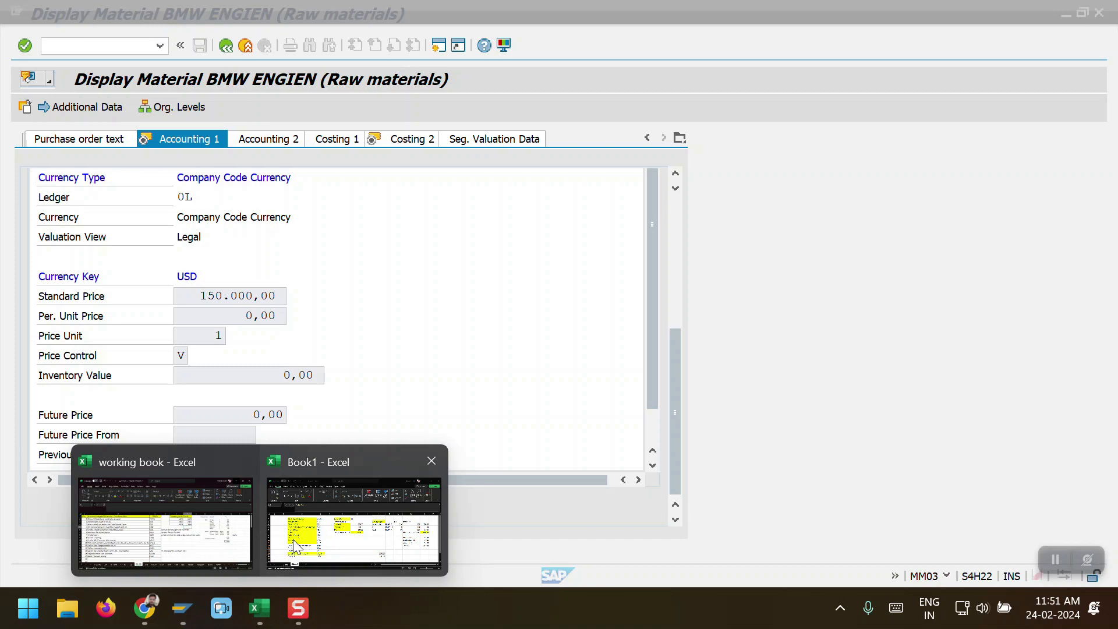
left_click(294, 548)
left_click_drag(504, 321, 588, 319)
left_click(236, 117)
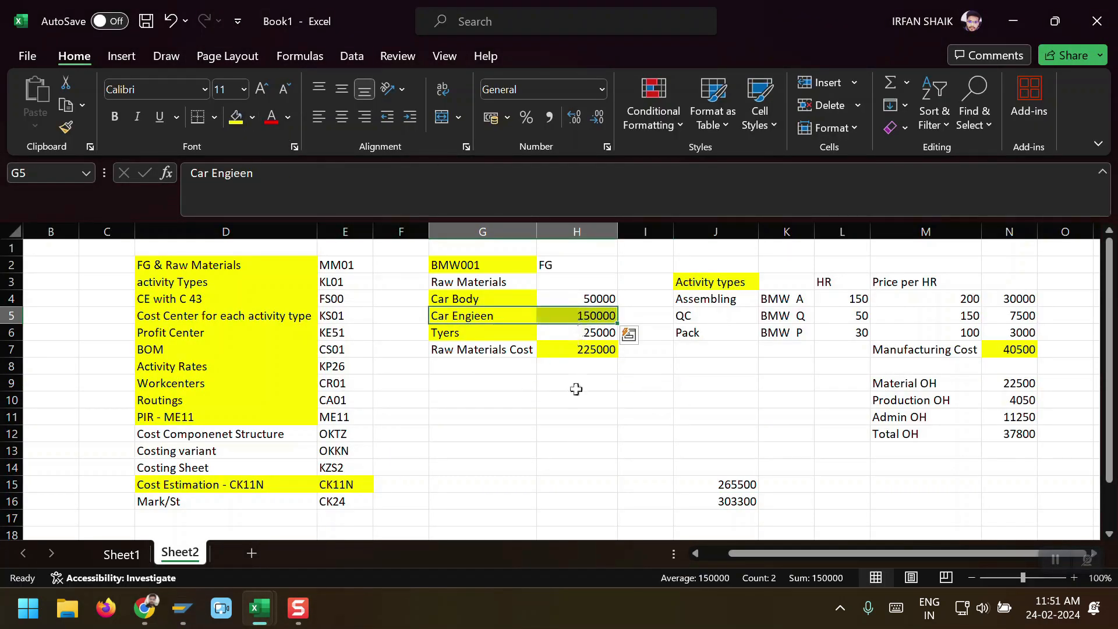
Step: Return to the BMW ENGIEN material display in SAP and check its current planned price in the Costing 2 view
key("alt+Tab")
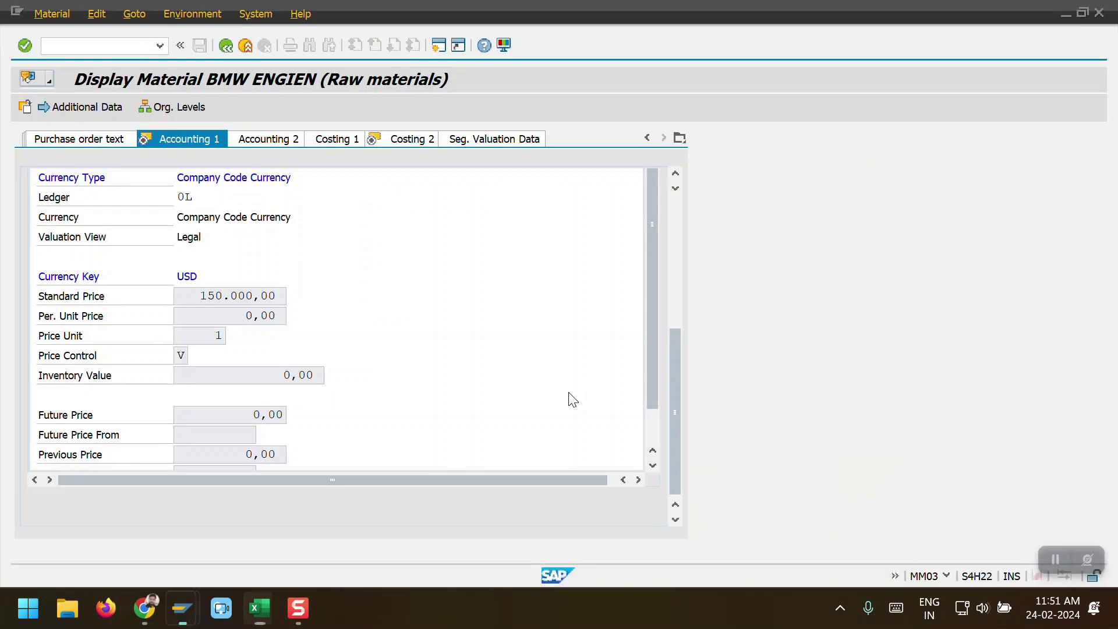
left_click(401, 140)
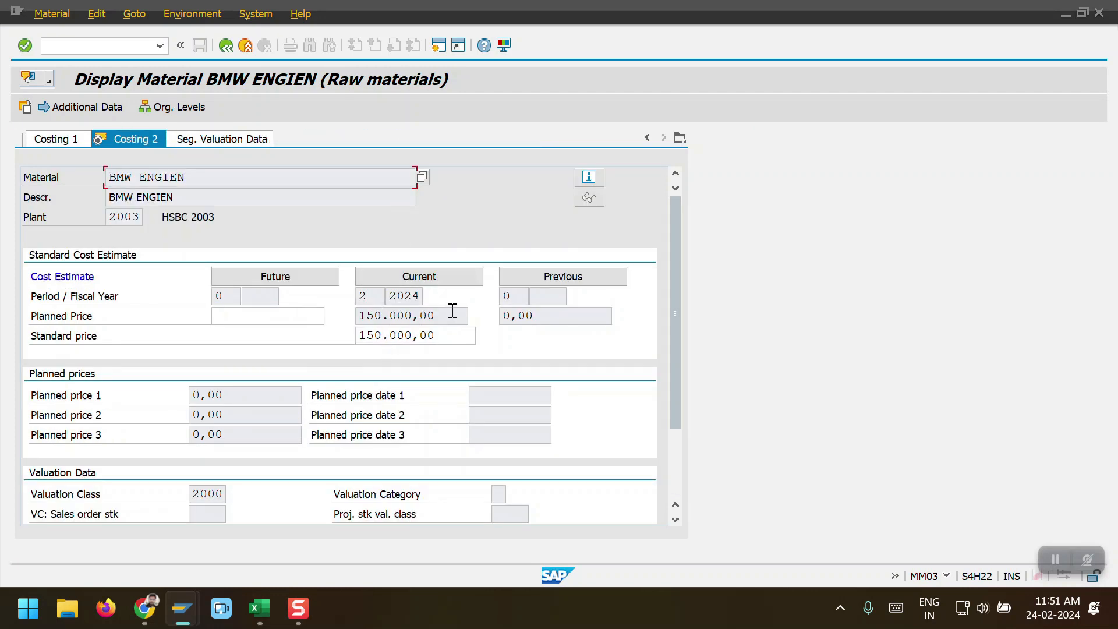
left_click_drag(453, 310, 367, 315)
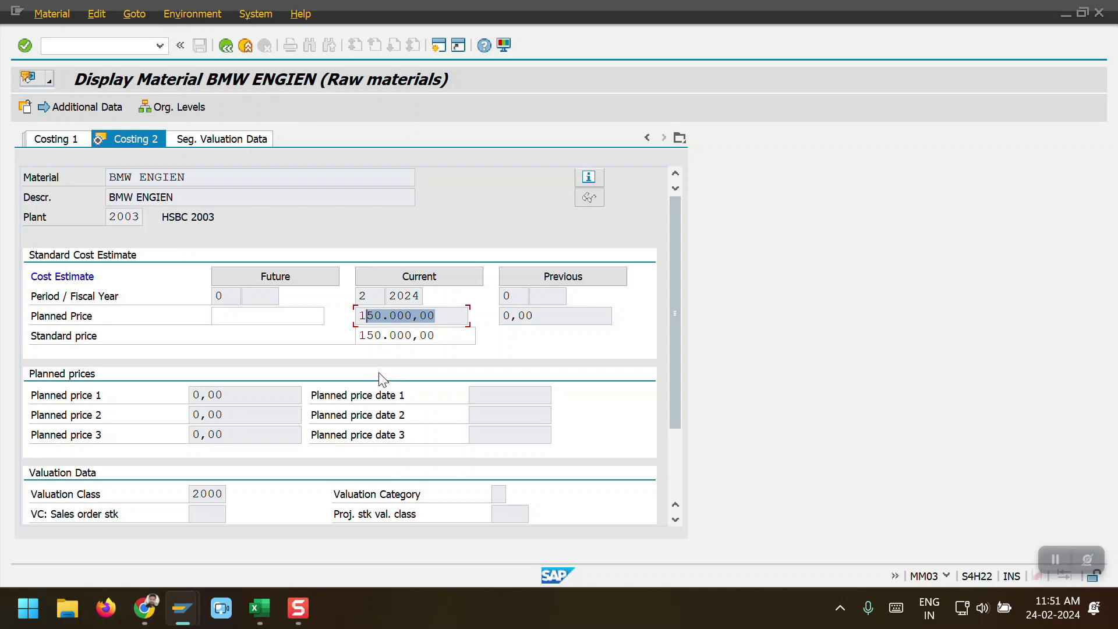
Step: Switch back to Book1 in Excel and select the transaction codes in E2:E16 to review them
mouse_move(260, 608)
left_click(349, 512)
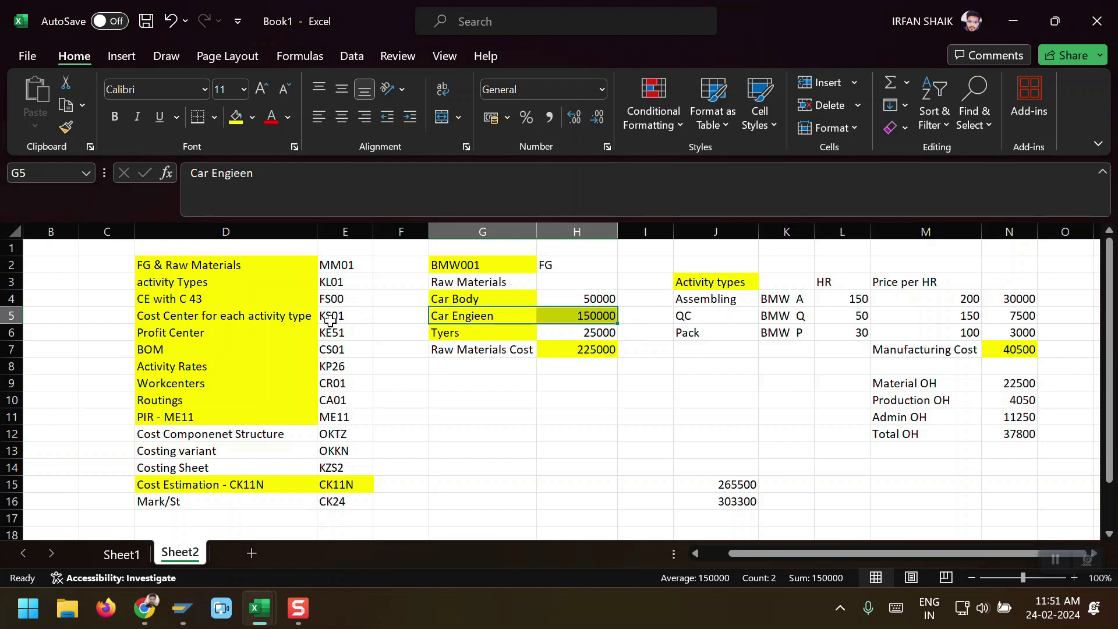
left_click_drag(341, 265, 341, 504)
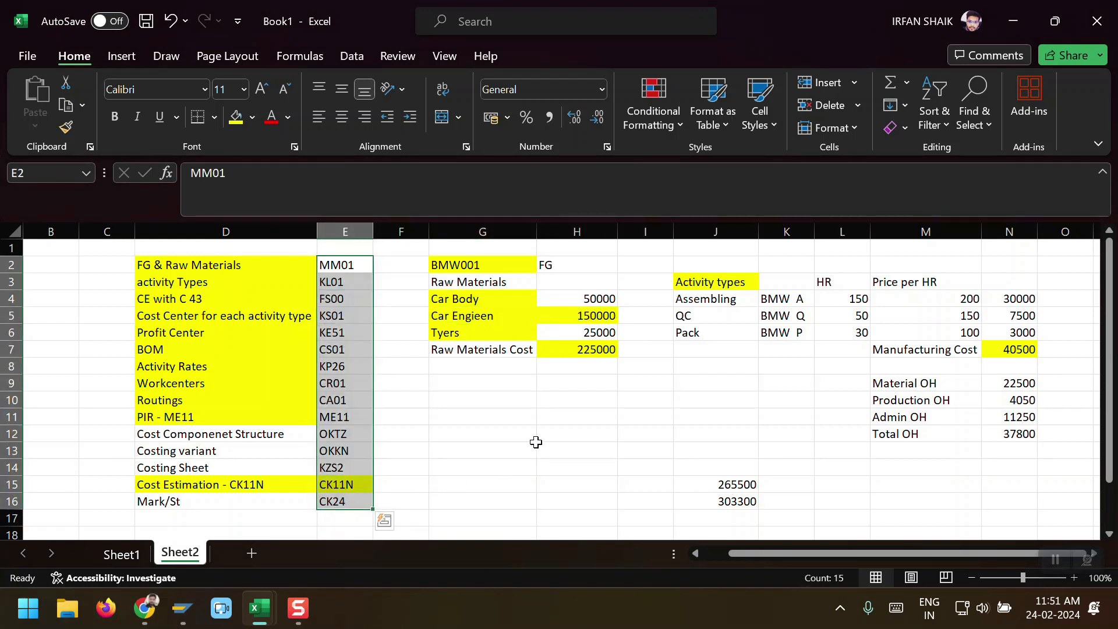